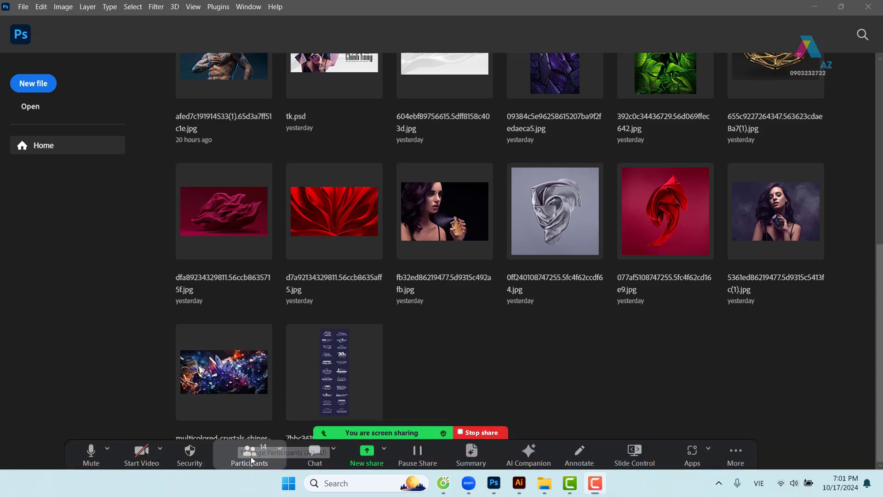
# Mute all participants in the Zoom meeting and put the participants list away.
pyautogui.click(248, 453)
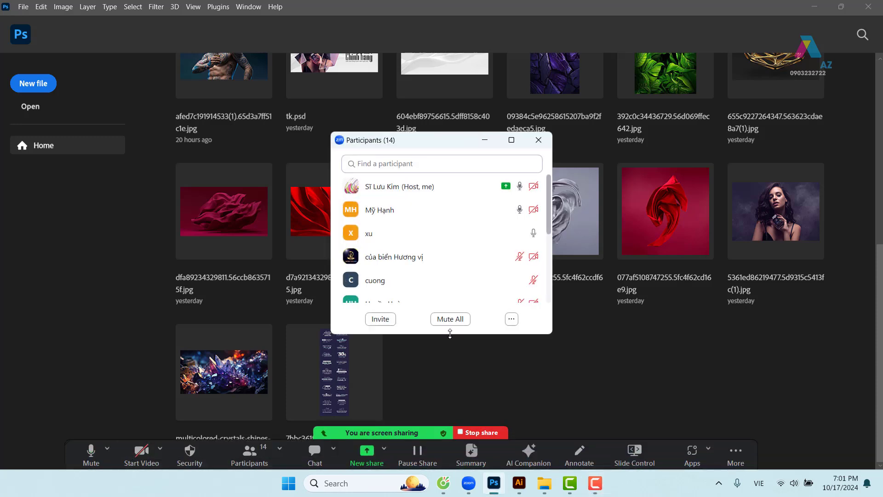
pyautogui.click(453, 319)
pyautogui.click(506, 270)
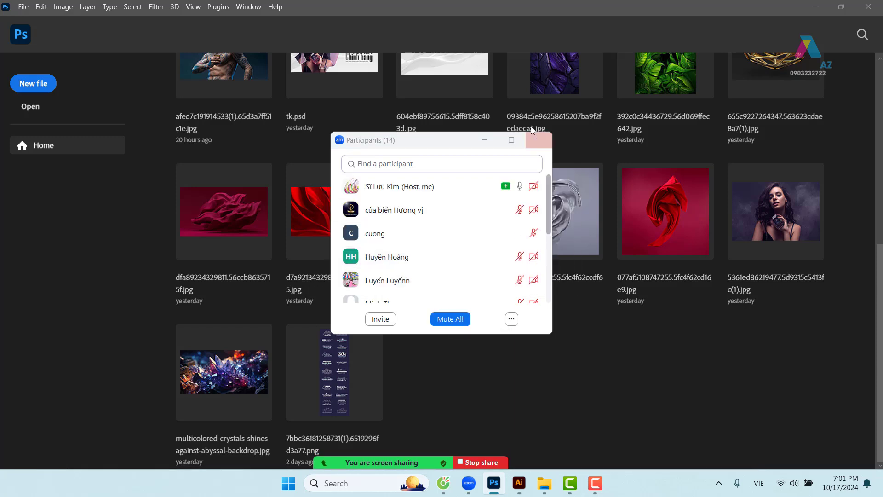
pyautogui.click(488, 139)
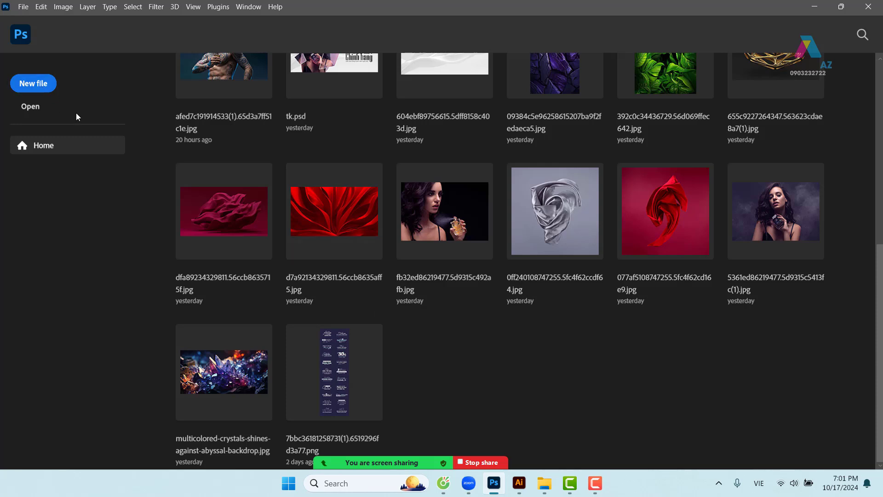
# Create a new RGB document 1200 px wide and 600 px high at a resolution of 150 pixels/inch with a white background.
pyautogui.click(43, 82)
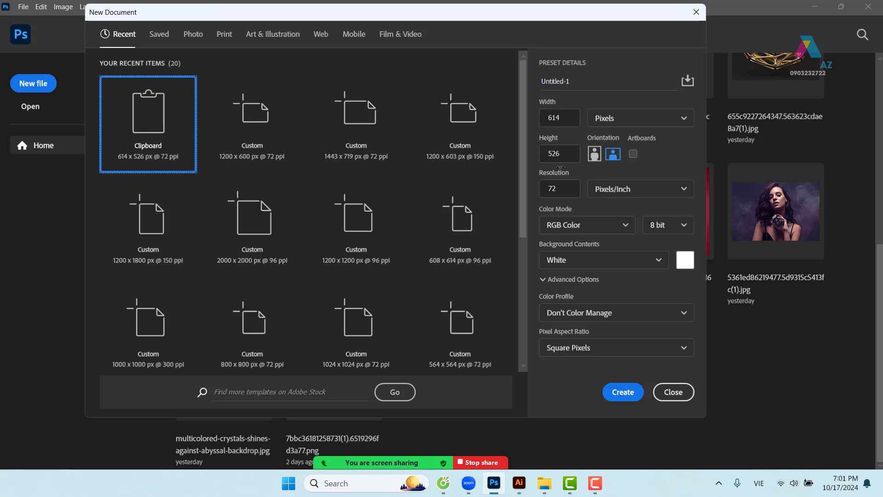
pyautogui.click(566, 119)
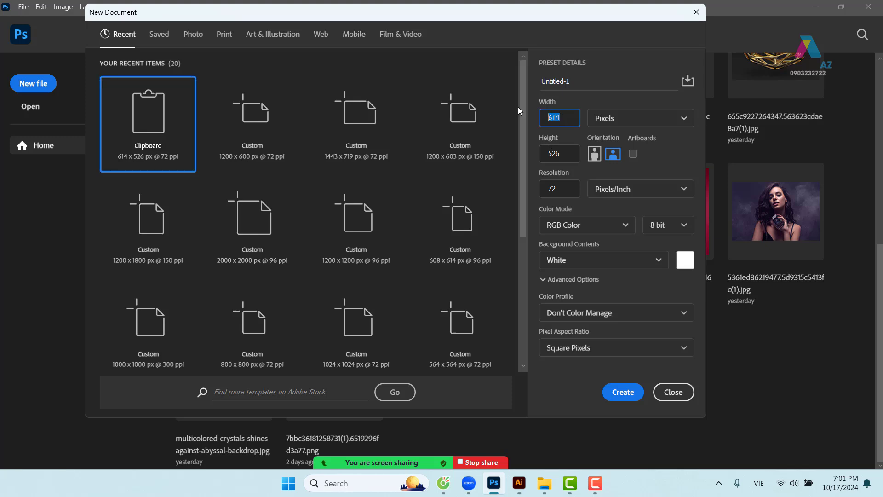
pyautogui.write('1200')
pyautogui.press('Tab')
pyautogui.write('600')
pyautogui.press('Tab')
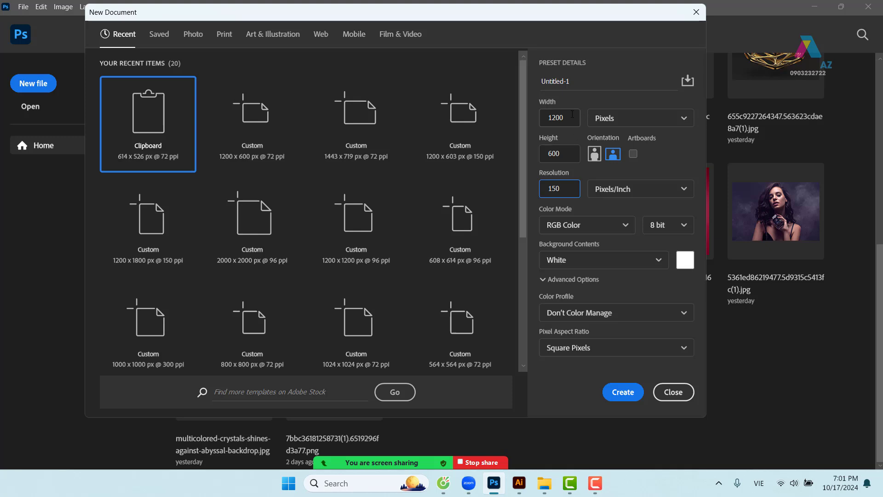
pyautogui.moveTo(573, 114); pyautogui.dragTo(542, 112)
pyautogui.moveTo(566, 155); pyautogui.dragTo(548, 153)
pyautogui.moveTo(570, 119); pyautogui.dragTo(525, 118)
pyautogui.moveTo(570, 154); pyautogui.dragTo(534, 155)
pyautogui.moveTo(574, 190); pyautogui.dragTo(522, 194)
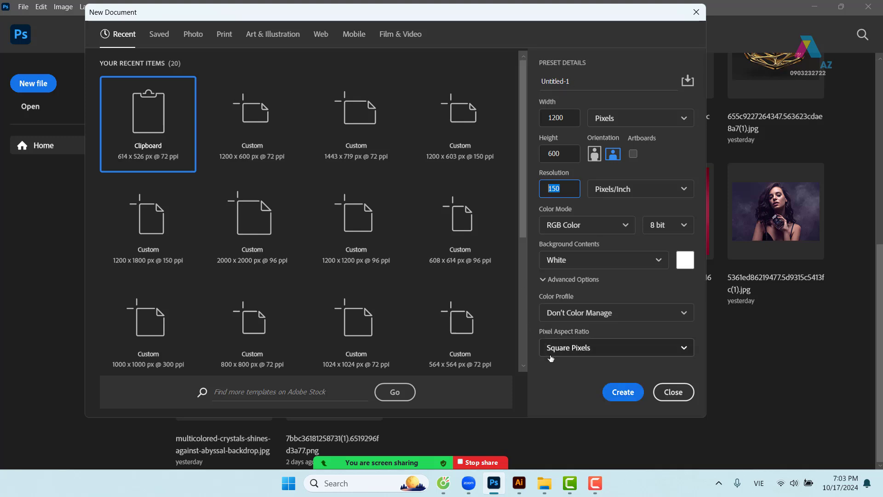
pyautogui.click(622, 393)
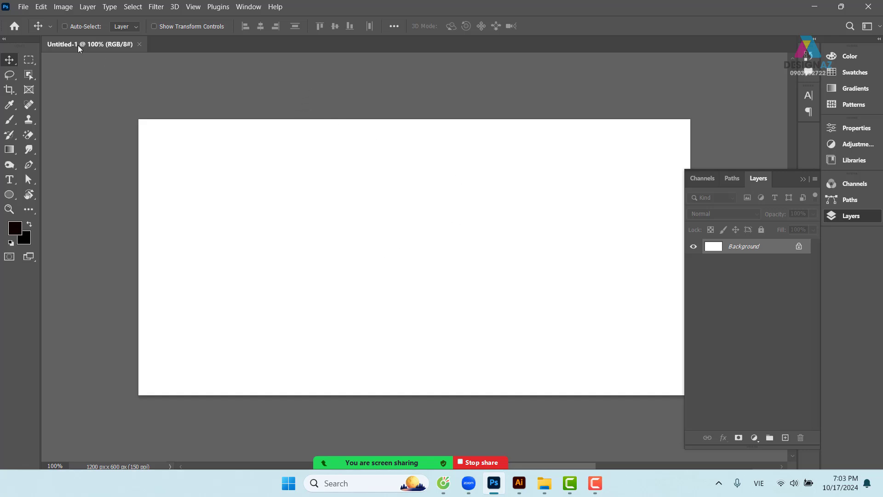
# Start opening an image and browse on drive E: to Tư liệu thiết kế dịch vụ khách hàng > Bài nươc hoa > 1.
pyautogui.click(23, 6)
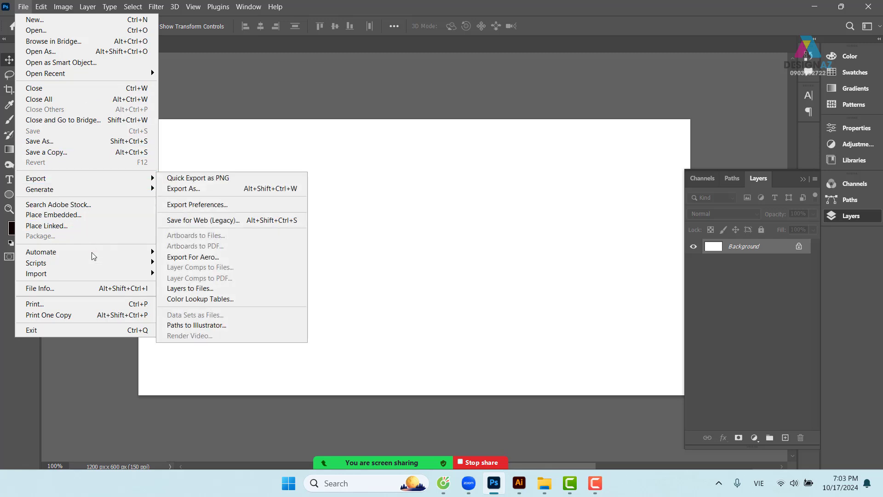
pyautogui.click(92, 31)
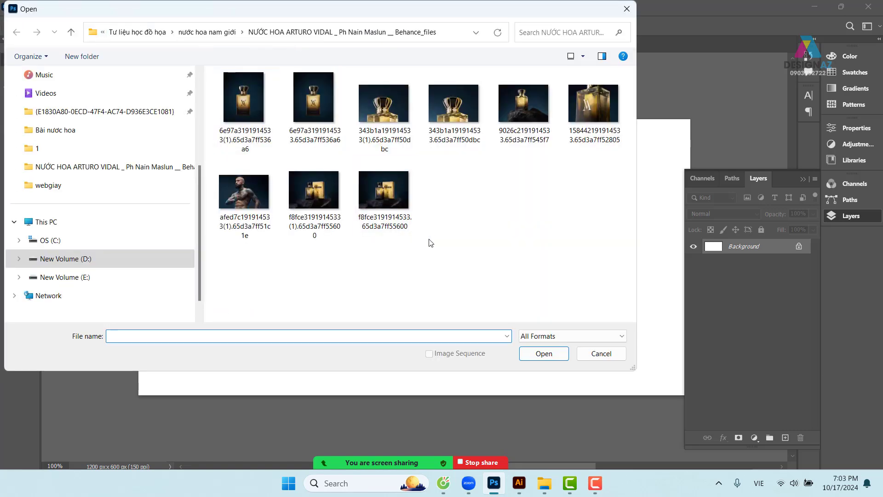
pyautogui.click(87, 277)
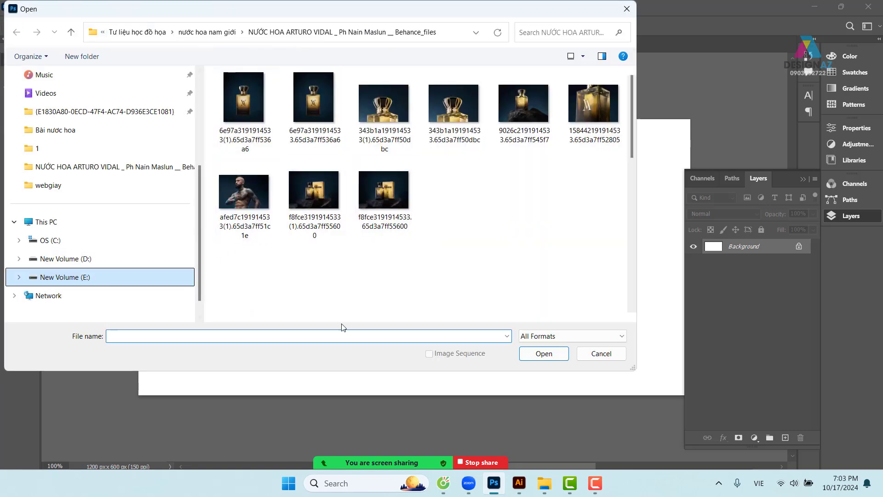
pyautogui.scroll(-5, 593, 268)
pyautogui.doubleClick(512, 184)
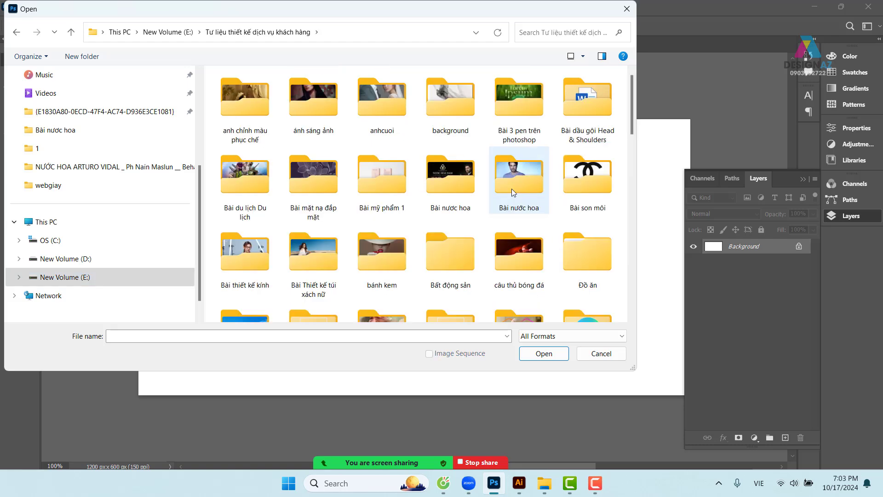
pyautogui.scroll(-3, 434, 146)
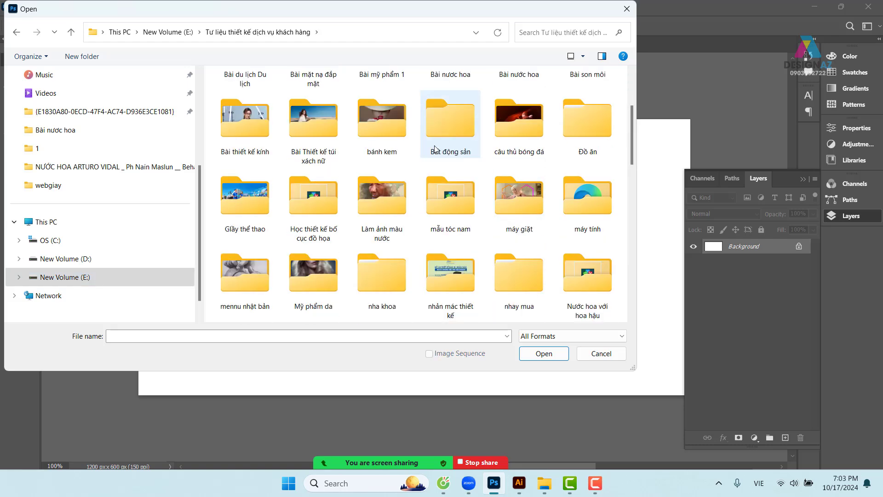
pyautogui.scroll(3, 435, 146)
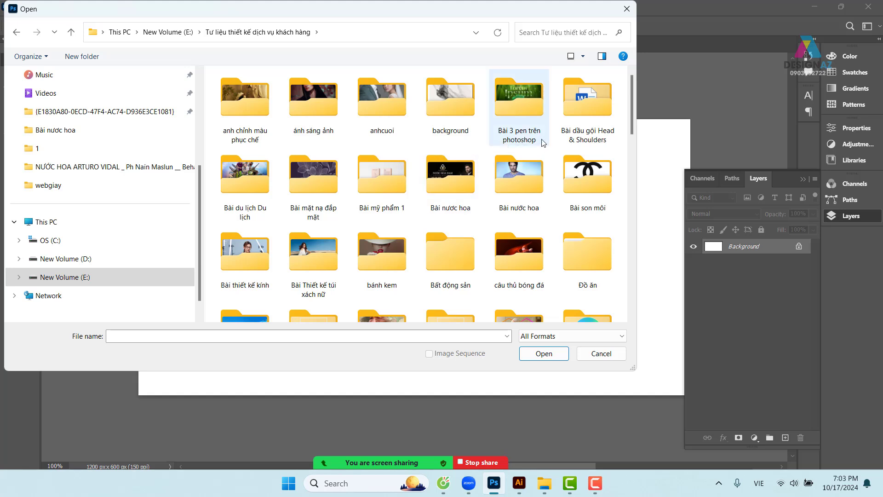
pyautogui.doubleClick(453, 175)
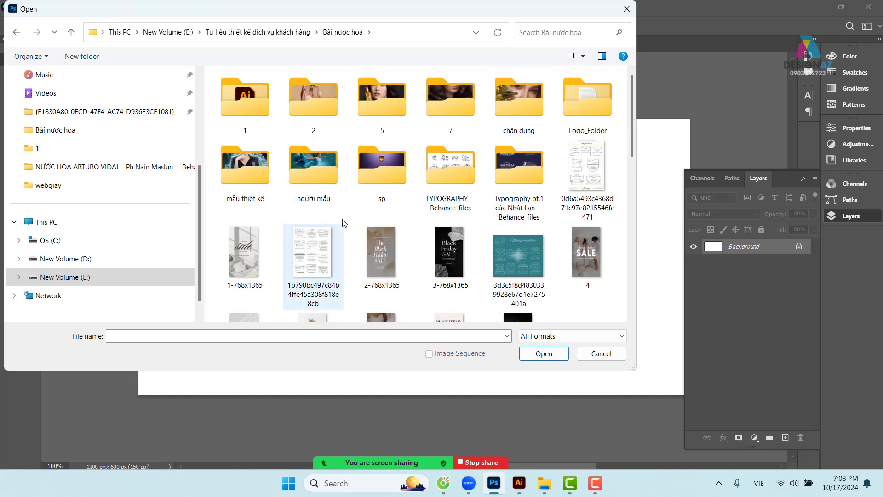
pyautogui.doubleClick(249, 108)
# Open the perfume portrait 5361ed86219477.5d9315c5413fc(1) from folder 1 of Bài nươc hoa.
pyautogui.scroll(-2, 428, 161)
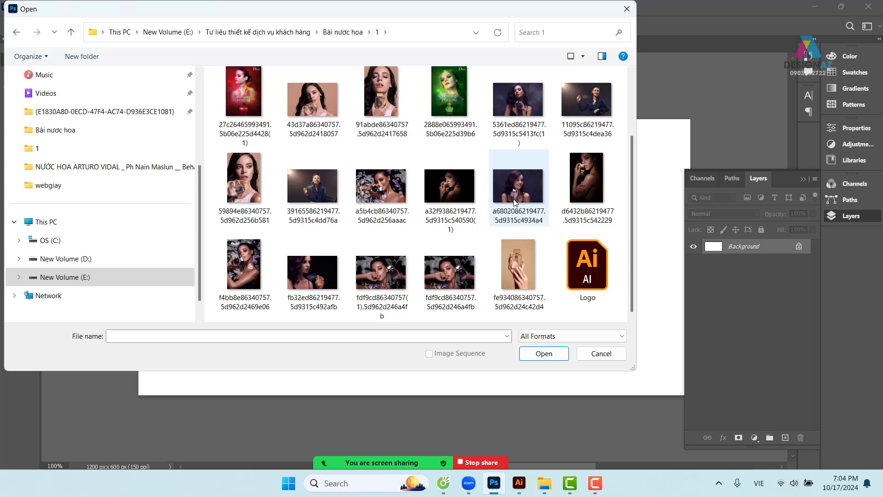
pyautogui.scroll(2, 511, 195)
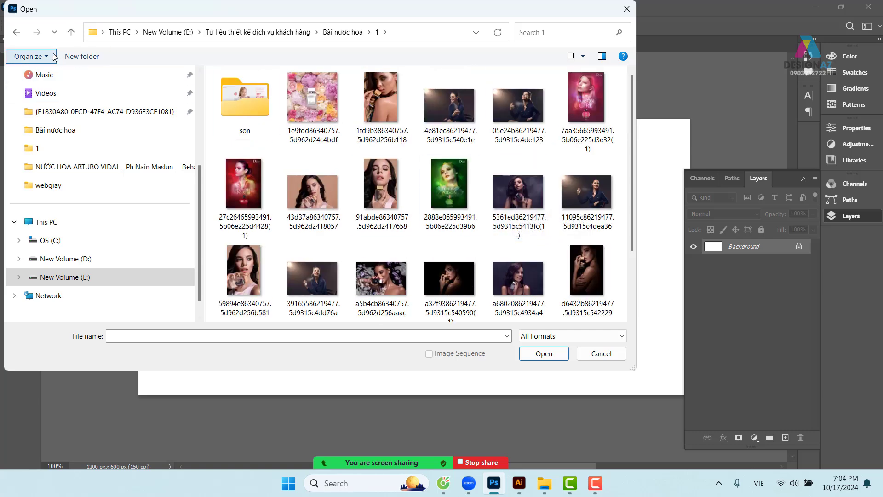
pyautogui.click(17, 32)
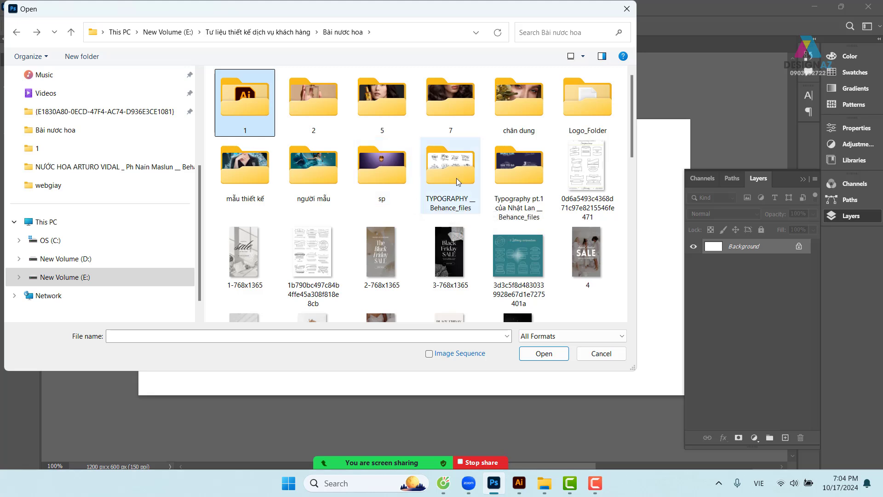
pyautogui.doubleClick(256, 106)
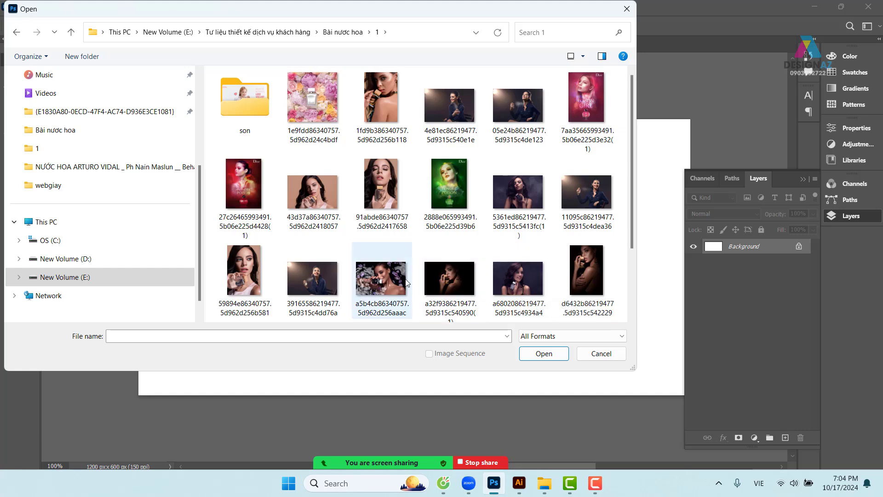
pyautogui.click(521, 191)
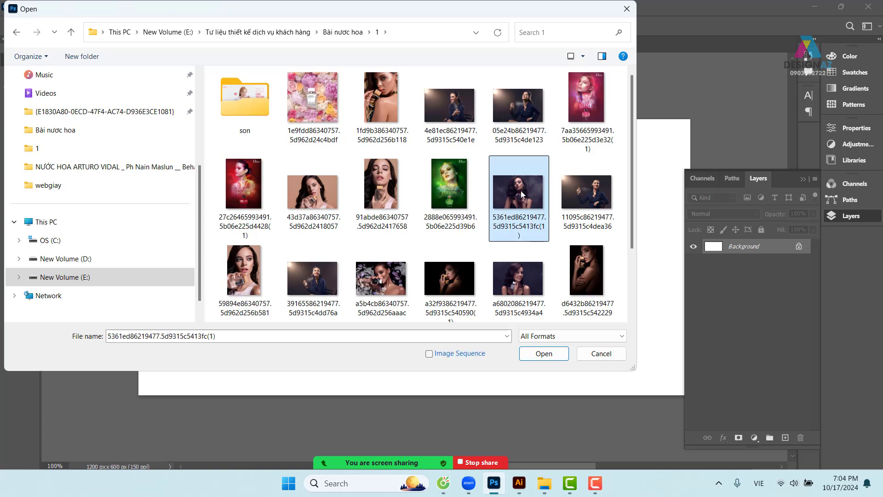
pyautogui.click(544, 354)
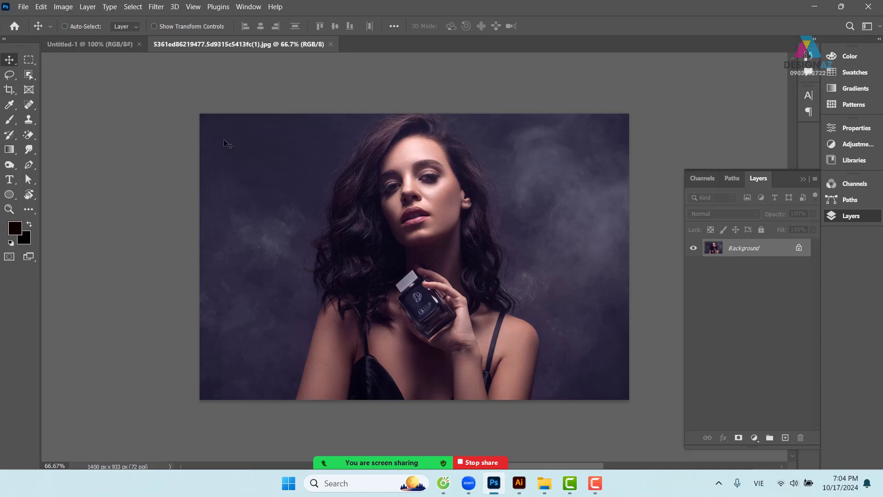
pyautogui.click(92, 43)
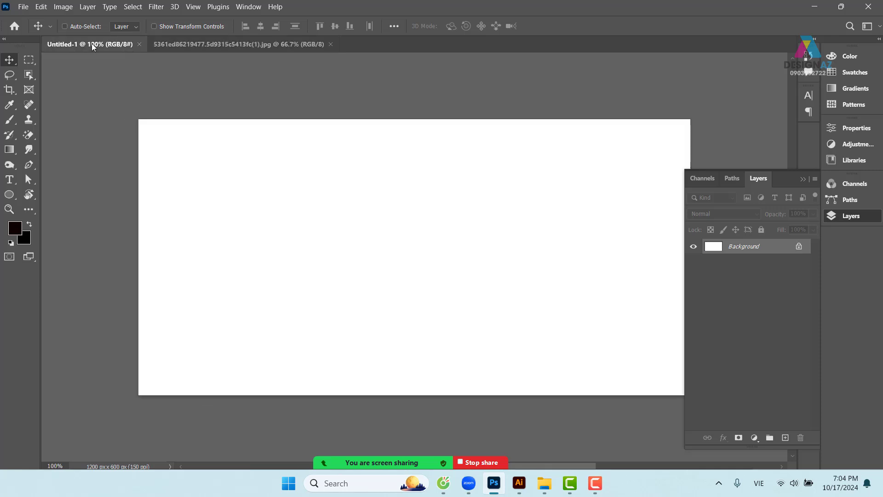
pyautogui.click(232, 44)
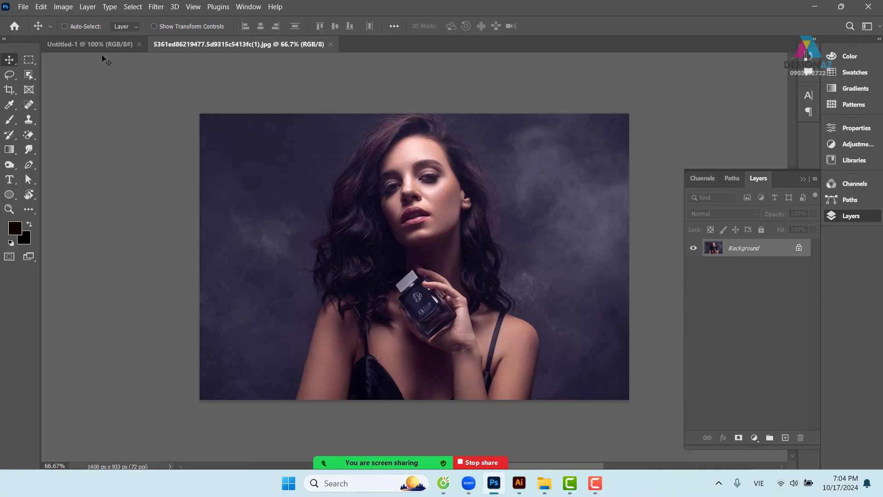
pyautogui.click(95, 43)
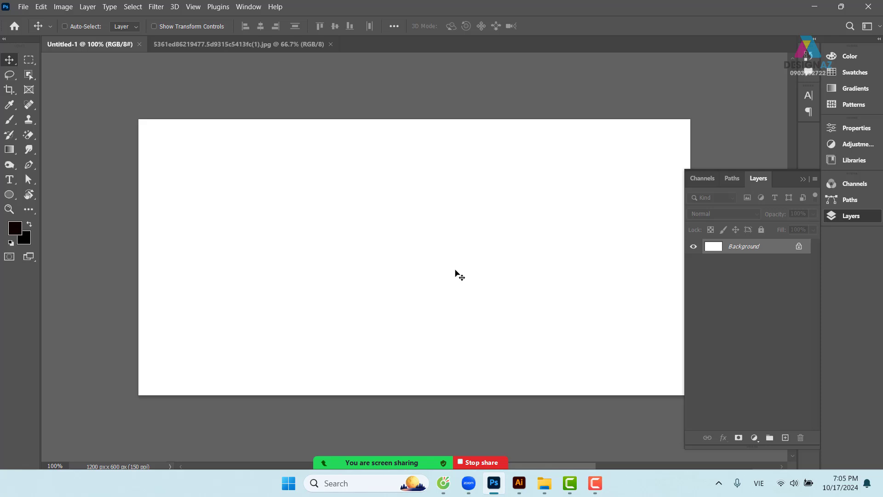
pyautogui.click(200, 46)
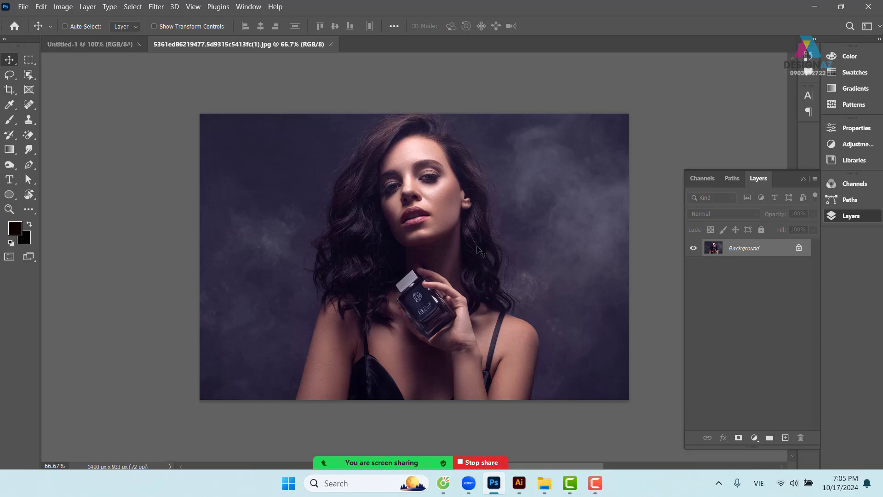
# Switch the keyboard input language to English.
pyautogui.press('ctrl')
pyautogui.click(759, 483)
pyautogui.click(716, 385)
# Add a new empty layer above the Background layer of the perfume portrait.
pyautogui.hotkey('ctrl', '+')
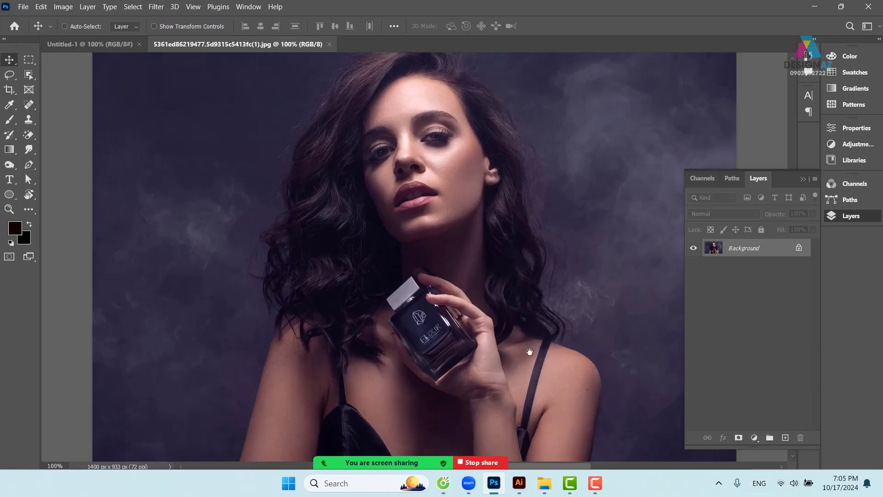
pyautogui.moveTo(479, 339); pyautogui.dragTo(415, 315)
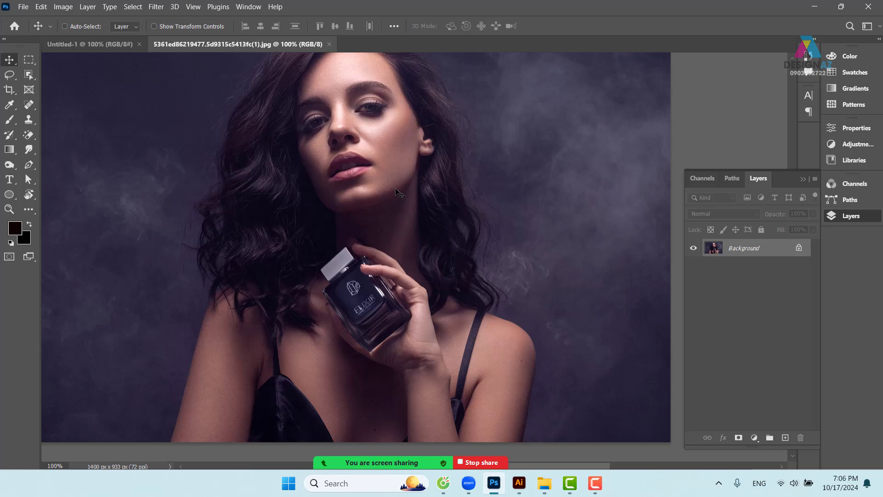
pyautogui.hotkey('ctrl', '+')
pyautogui.moveTo(391, 325); pyautogui.dragTo(440, 233)
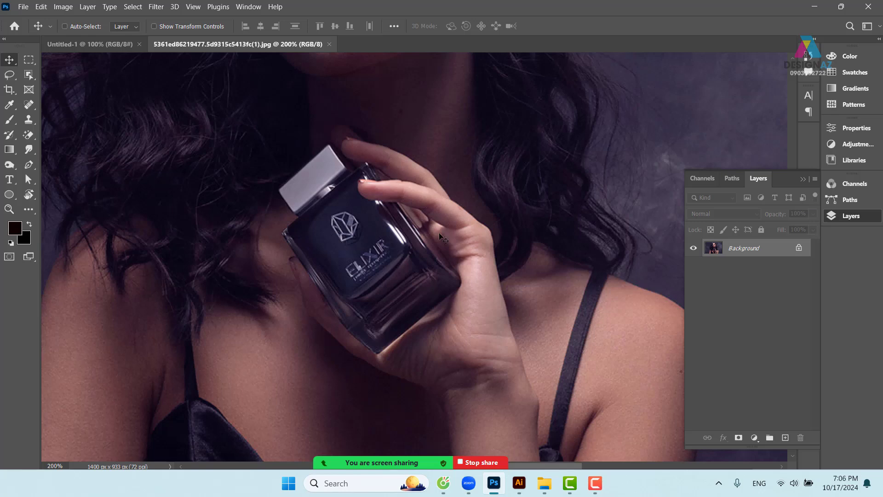
pyautogui.hotkey('ctrl', '-')
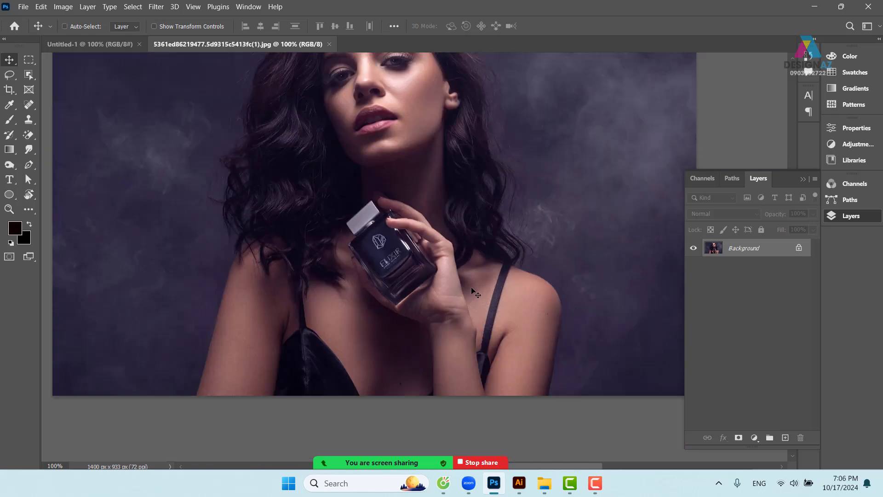
pyautogui.moveTo(519, 282); pyautogui.dragTo(509, 281)
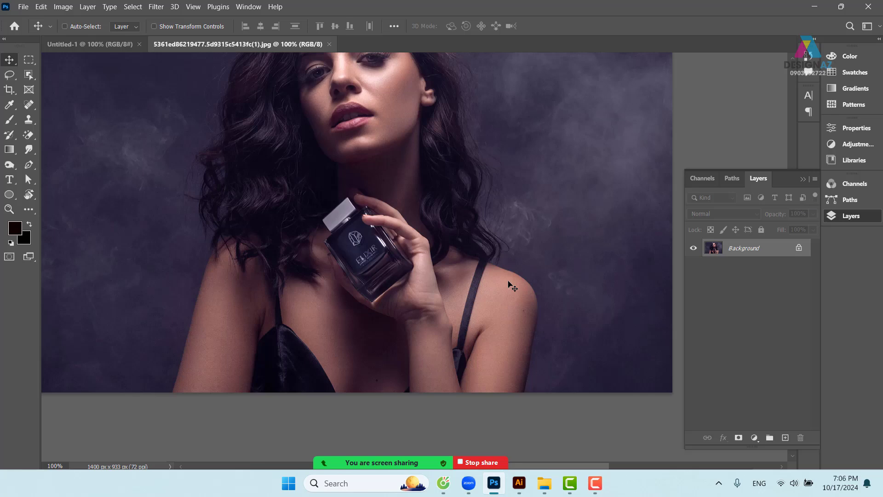
pyautogui.click(785, 437)
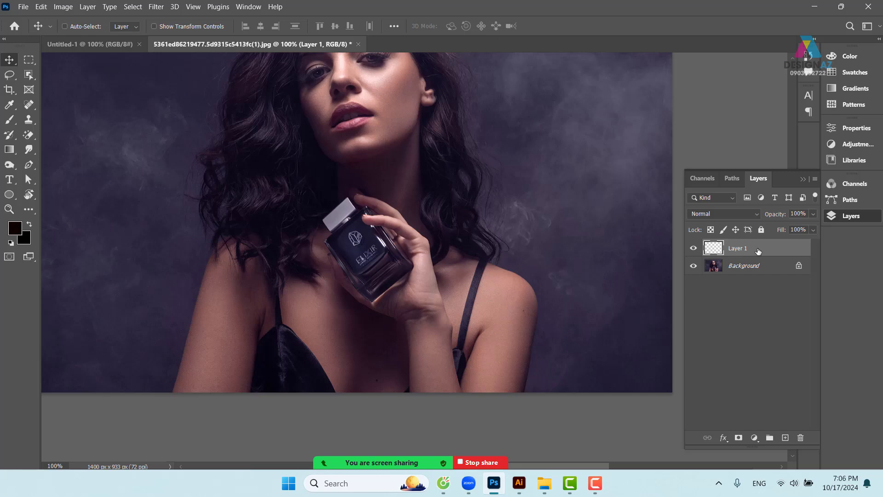
# Set Layer 1's blend mode to Color Dodge and turn off Transparency Shapes Layer in its blending options.
pyautogui.rightClick(775, 251)
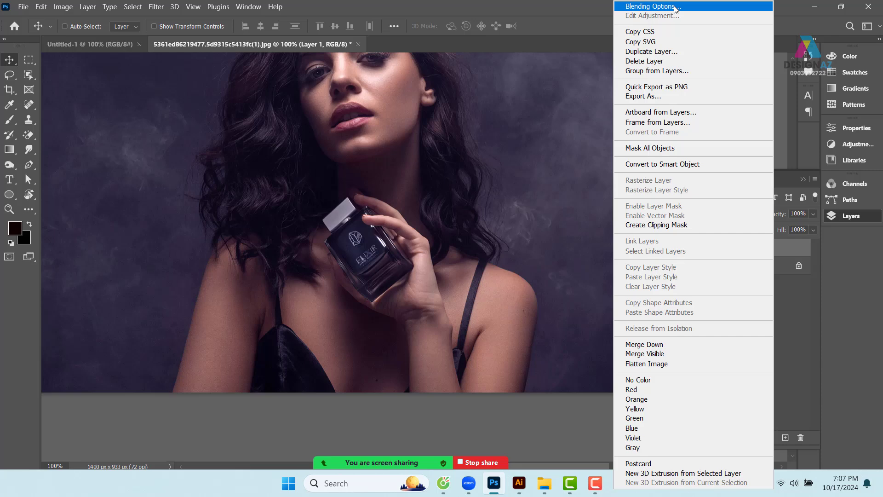
pyautogui.click(675, 8)
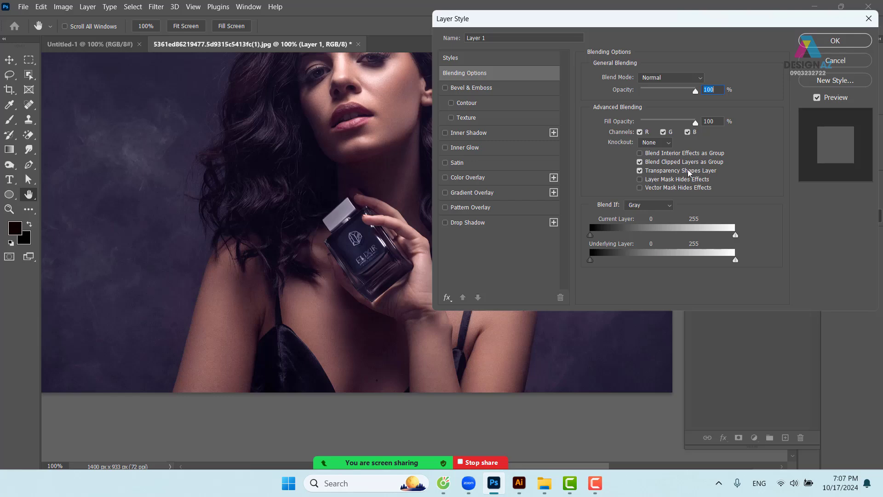
pyautogui.click(640, 170)
pyautogui.click(689, 79)
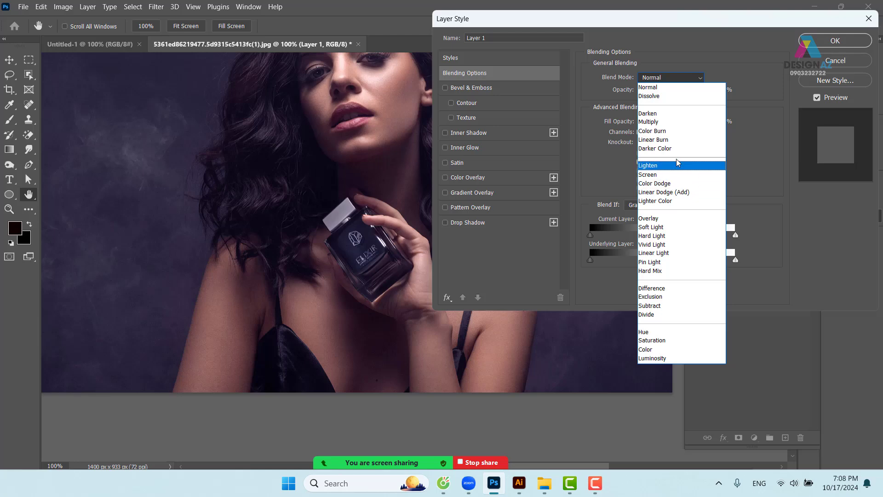
pyautogui.click(670, 184)
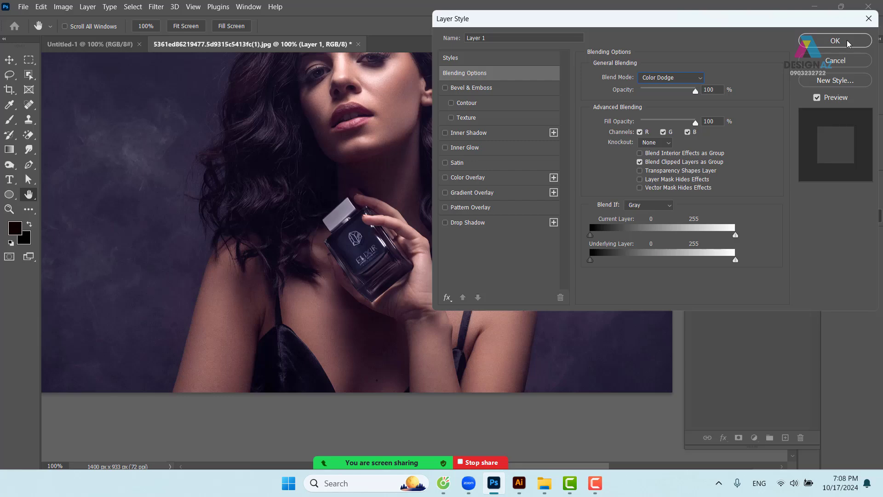
pyautogui.click(835, 41)
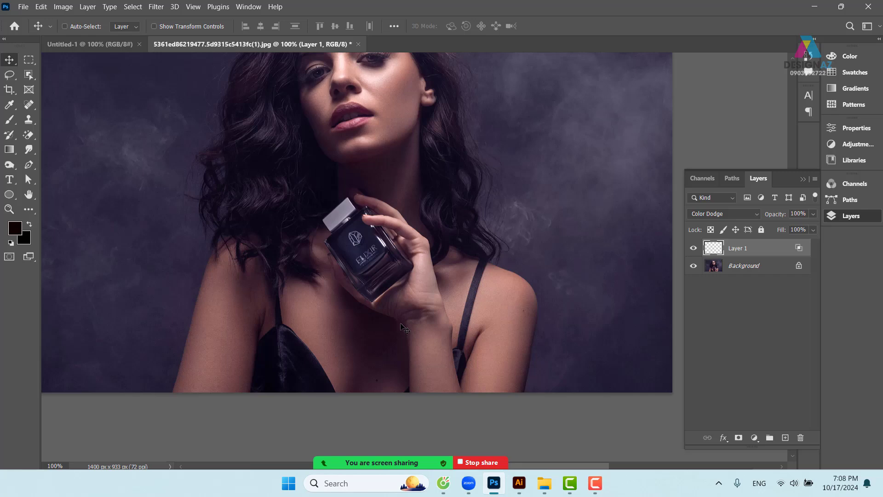
# Activate the Brush tool and set the foreground color to white (ffffff).
pyautogui.press('b')
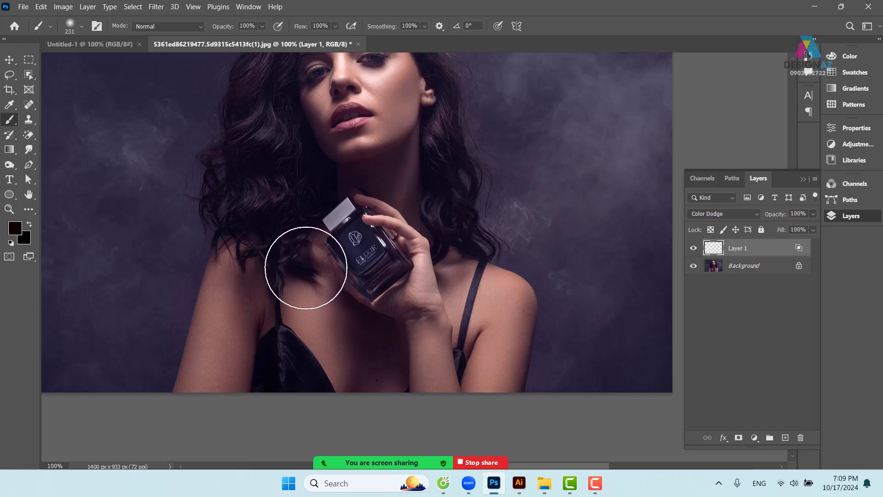
pyautogui.click(16, 228)
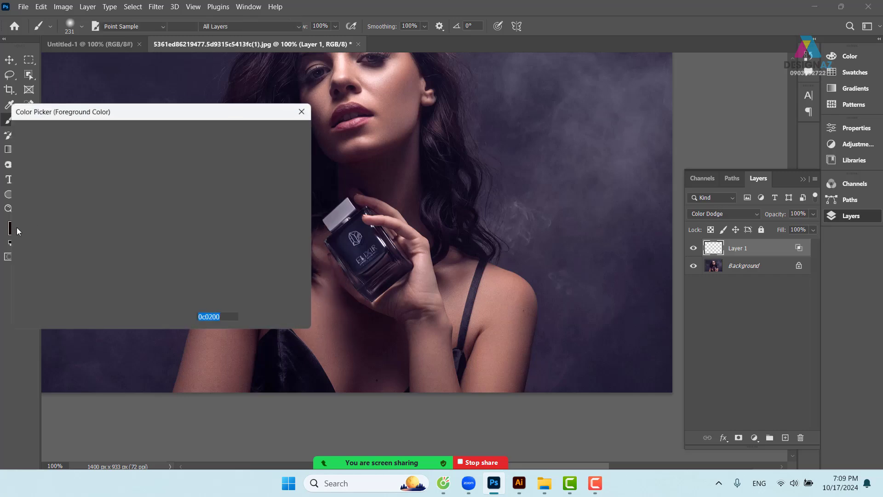
pyautogui.write('ffffff')
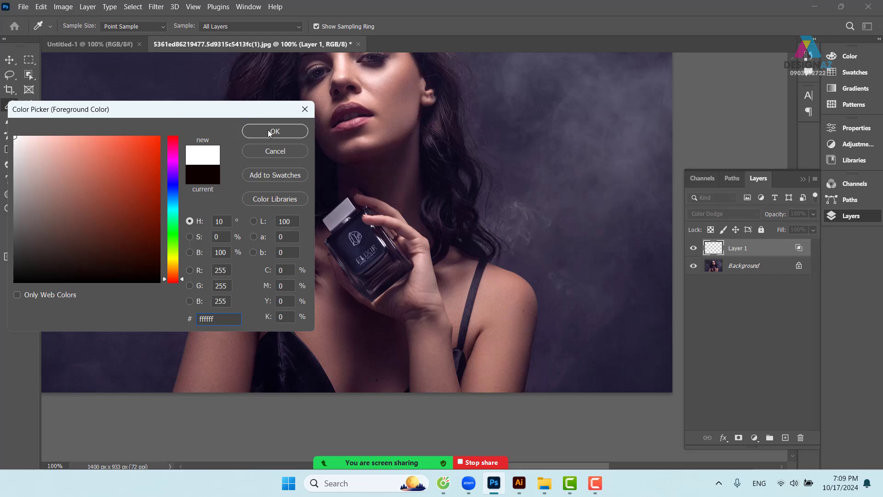
pyautogui.click(270, 133)
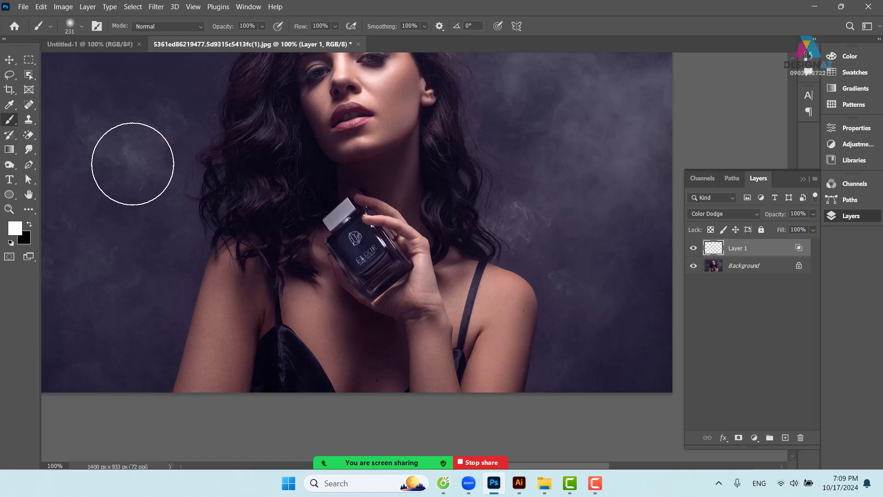
# Enlarge the soft brush to 354 px and paint a white glow over the perfume bottle on Layer 1.
pyautogui.click(82, 28)
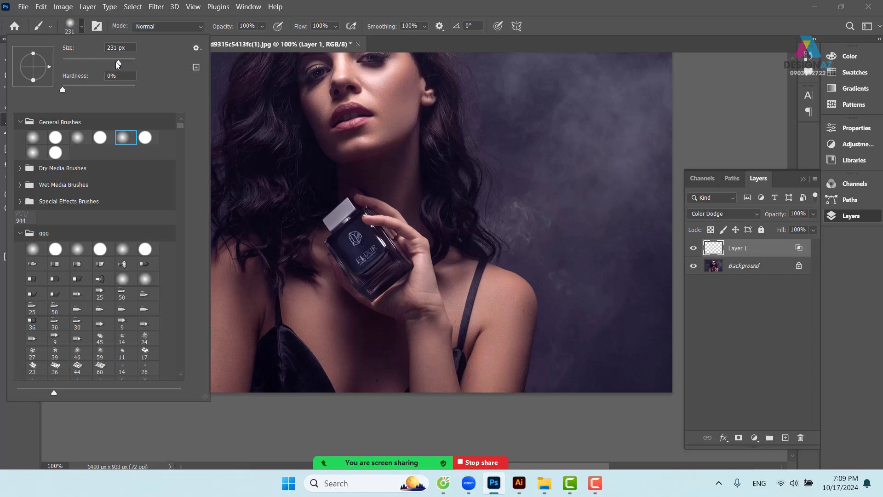
pyautogui.moveTo(117, 62); pyautogui.dragTo(122, 64)
pyautogui.moveTo(121, 62); pyautogui.dragTo(124, 62)
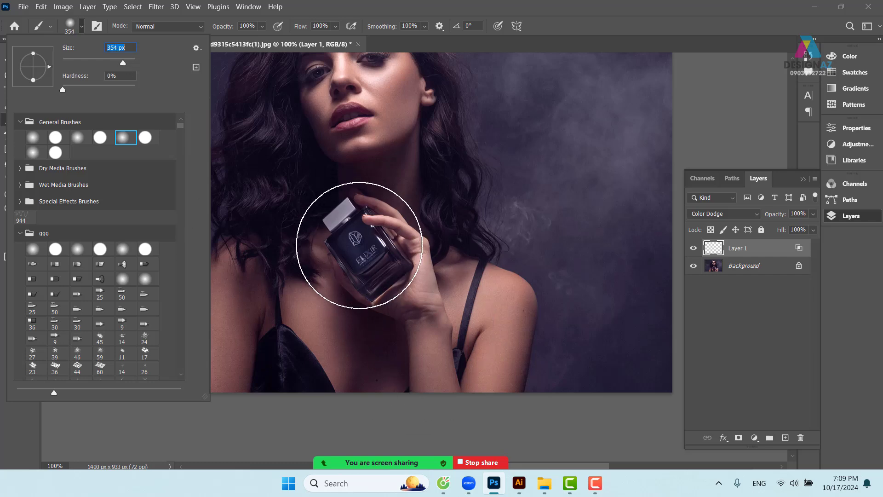
pyautogui.click(668, 19)
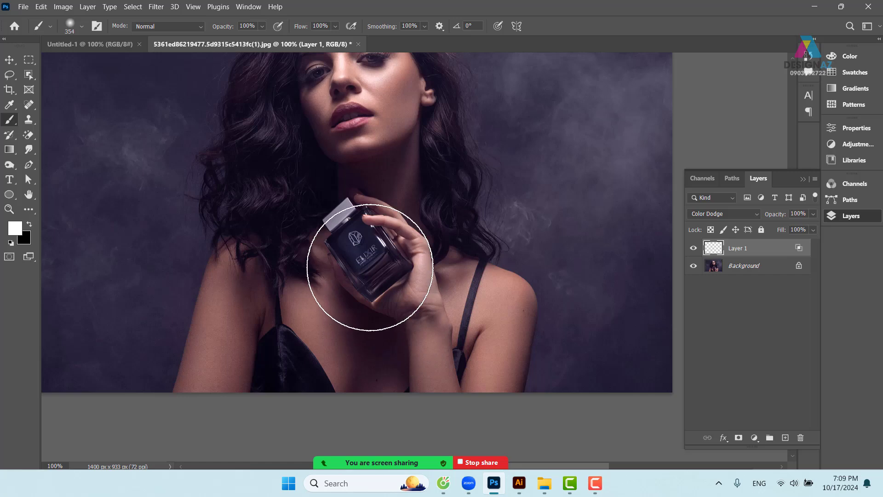
pyautogui.moveTo(369, 259); pyautogui.dragTo(377, 273)
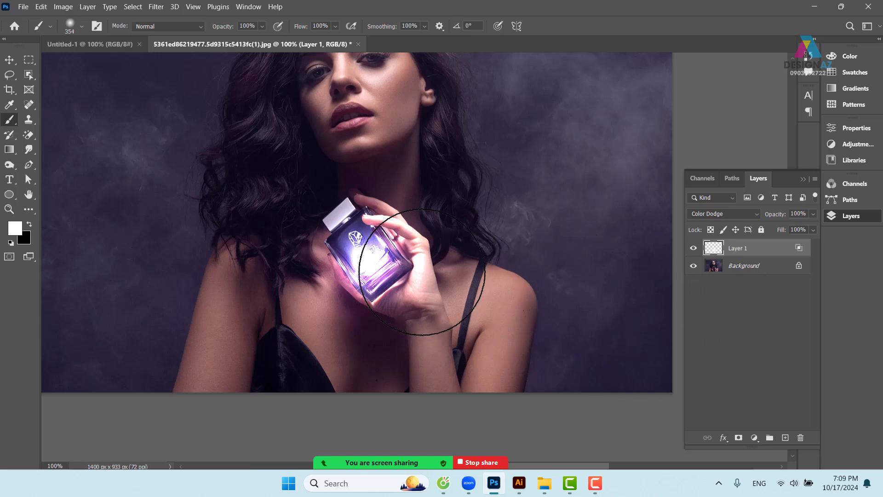
# Lower Layer 1's fill to 78% and compare the portrait with the glow layer hidden and shown.
pyautogui.click(812, 229)
pyautogui.moveTo(804, 243); pyautogui.dragTo(802, 242)
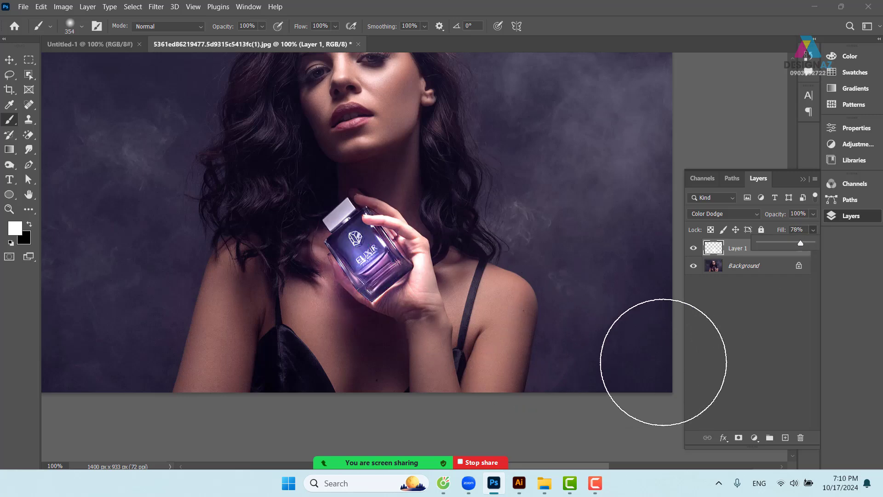
pyautogui.click(694, 249)
pyautogui.click(694, 249)
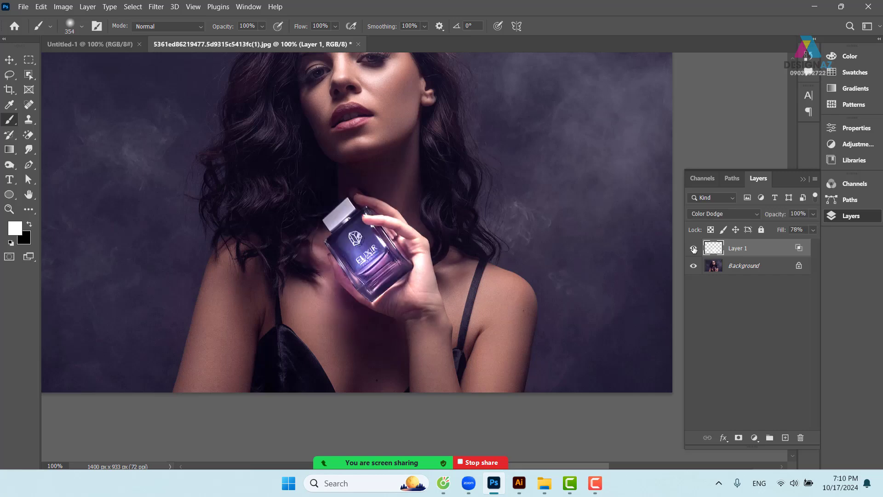
pyautogui.click(693, 249)
pyautogui.click(694, 249)
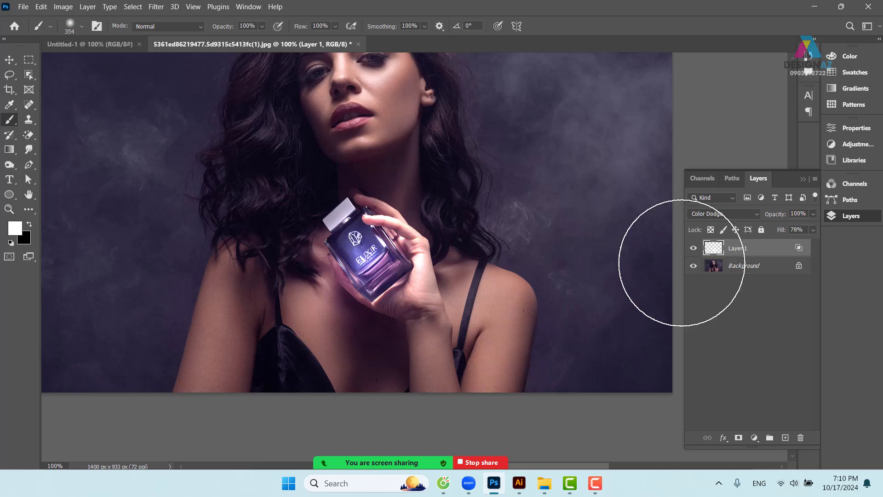
# Try extra glow strokes over the hand and lower part of the bottle, undoing each one.
pyautogui.moveTo(394, 286); pyautogui.dragTo(391, 282)
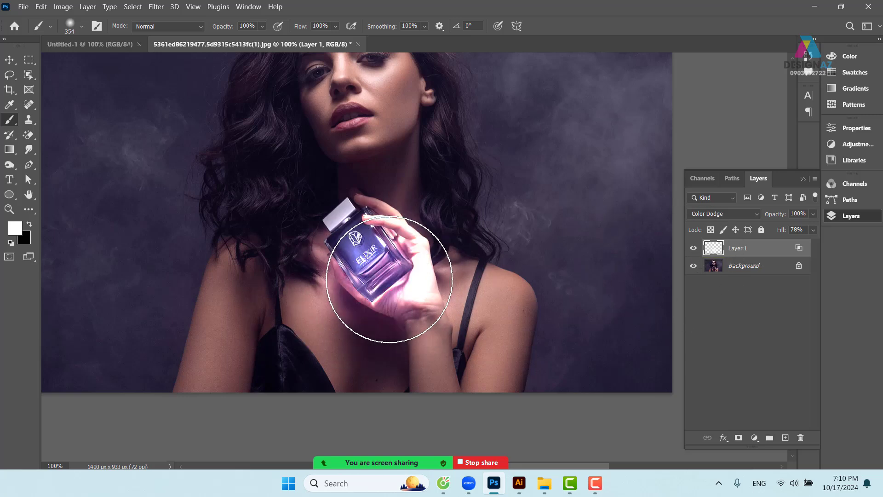
pyautogui.hotkey('ctrl', 'z')
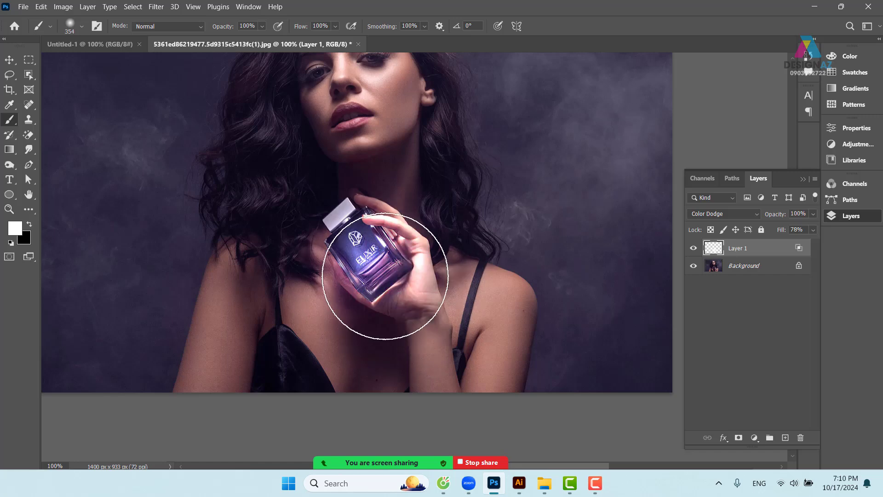
pyautogui.moveTo(377, 268); pyautogui.dragTo(374, 290)
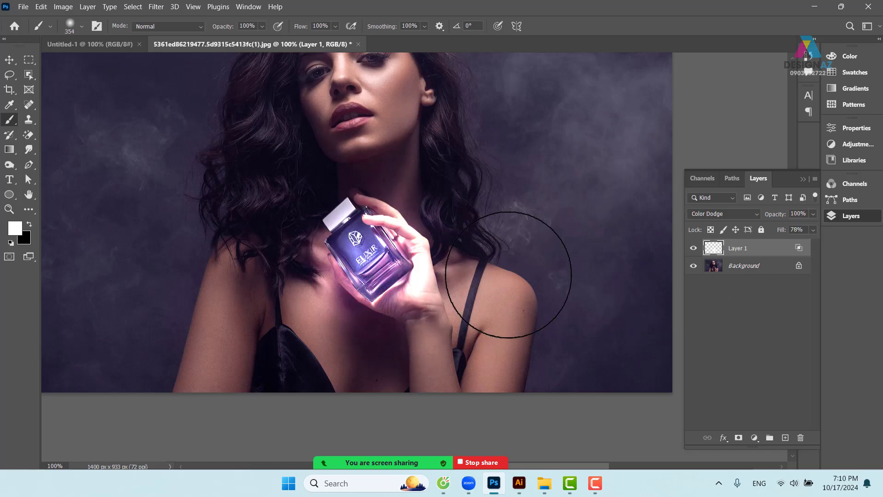
pyautogui.hotkey('ctrl', 'z')
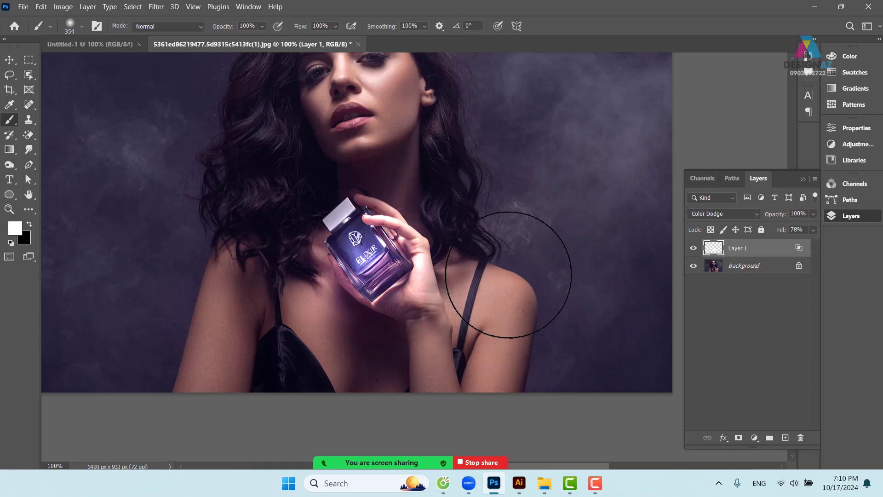
# Compare the portrait with Layer 1 hidden and shown, and merge Layer 1 with the Background layer.
pyautogui.click(695, 249)
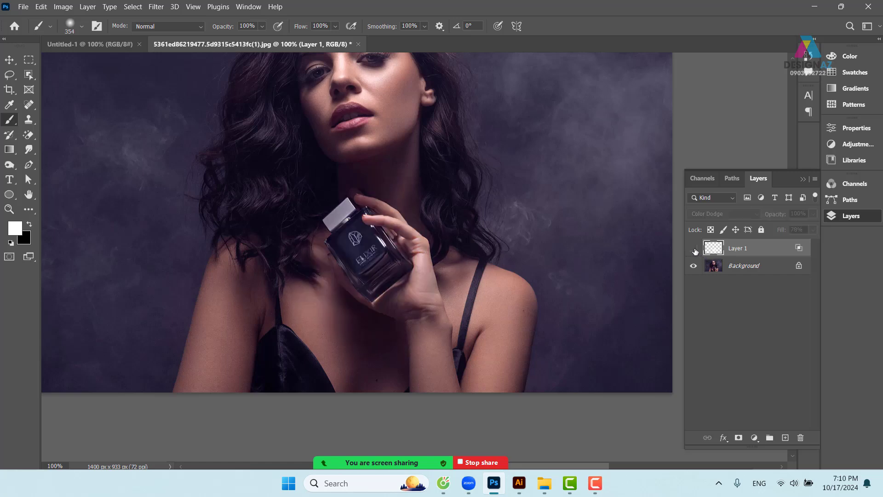
pyautogui.click(694, 249)
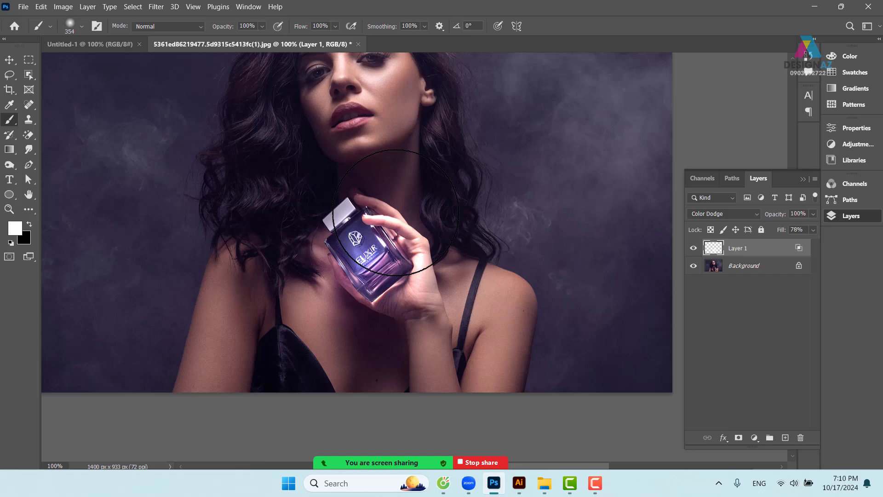
pyautogui.click(763, 271)
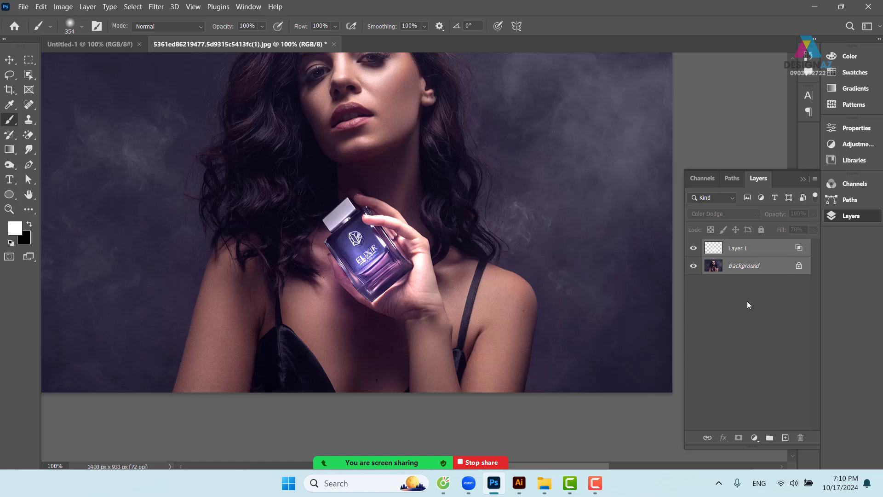
pyautogui.press('Delete')
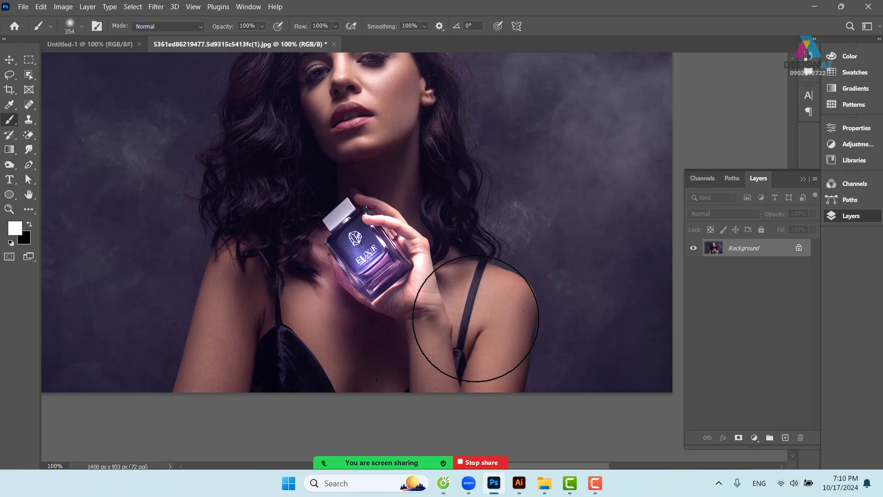
# Copy the entire merged portrait and paste it as a new layer into the Untitled-1 banner document.
pyautogui.click(15, 62)
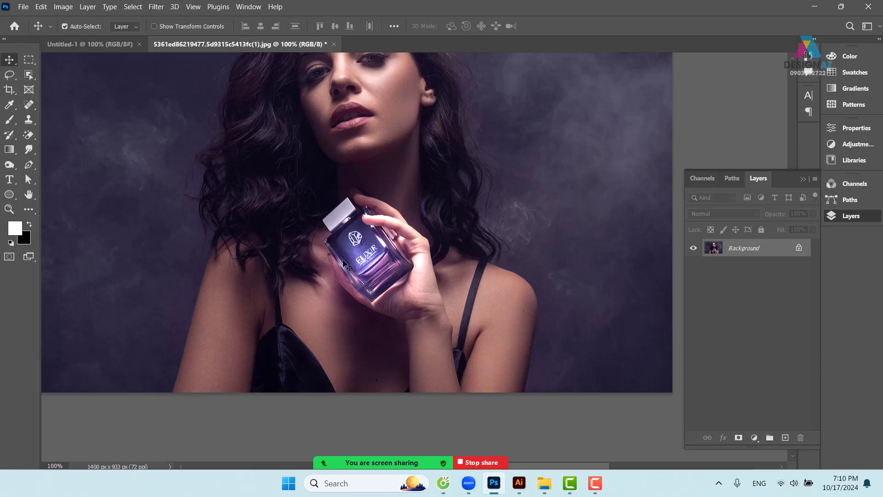
pyautogui.hotkey('ctrl', 'a')
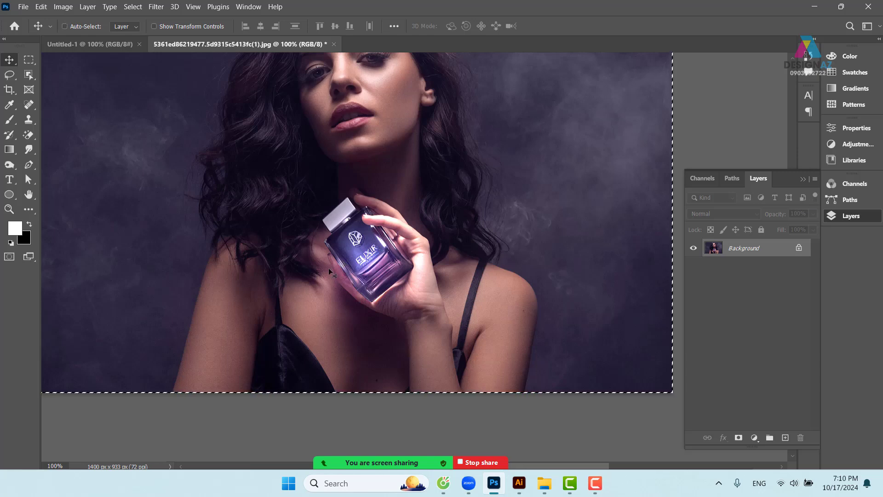
pyautogui.hotkey('ctrl', '-')
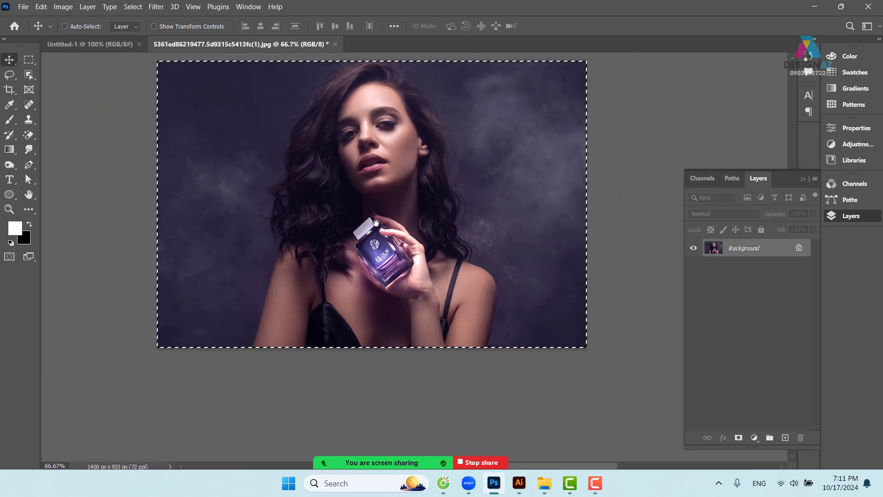
pyautogui.moveTo(384, 190); pyautogui.dragTo(381, 239)
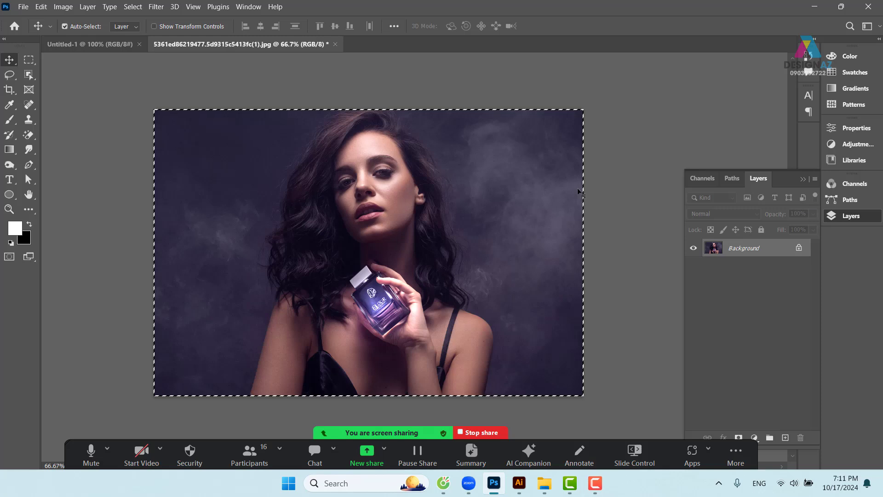
pyautogui.hotkey('ctrl', '1')
pyautogui.hotkey('ctrl', '-')
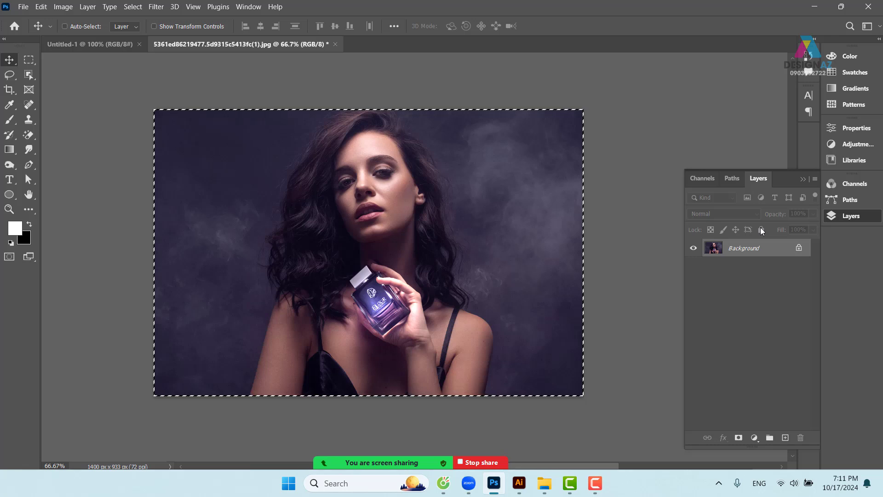
pyautogui.click(95, 43)
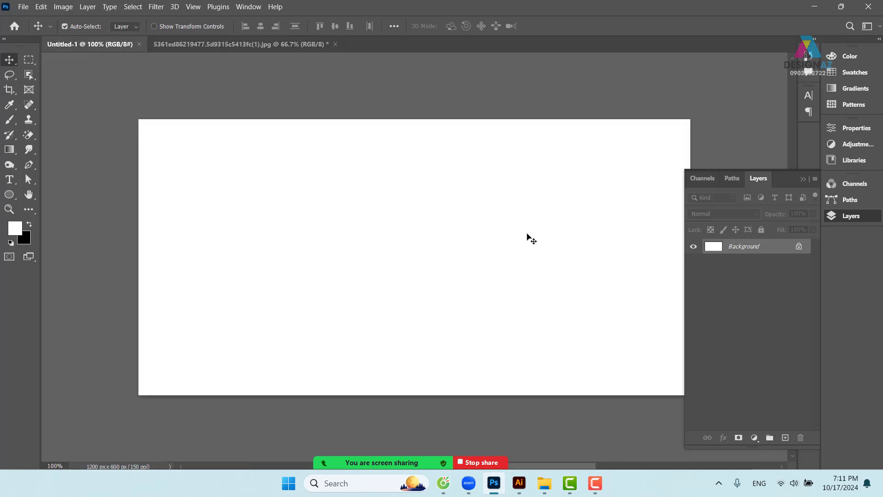
pyautogui.hotkey('ctrl', 'v')
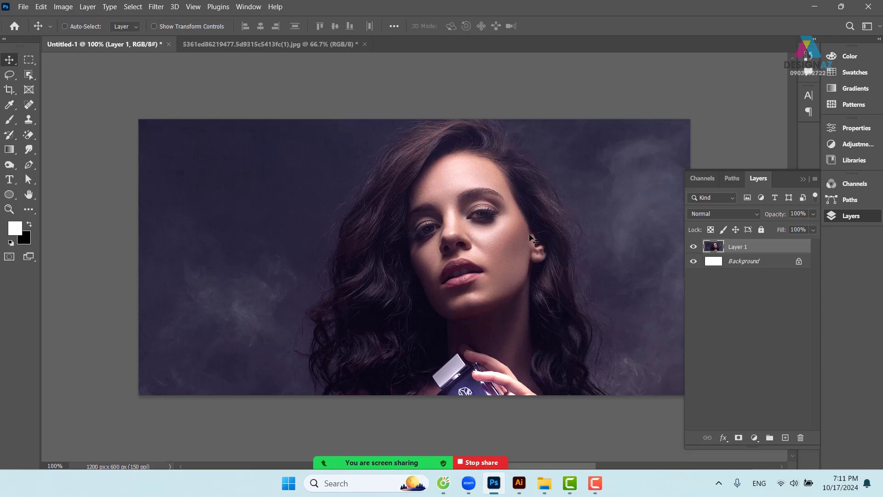
pyautogui.keyDown('ctrl'); pyautogui.click(530, 235); pyautogui.keyUp('ctrl')
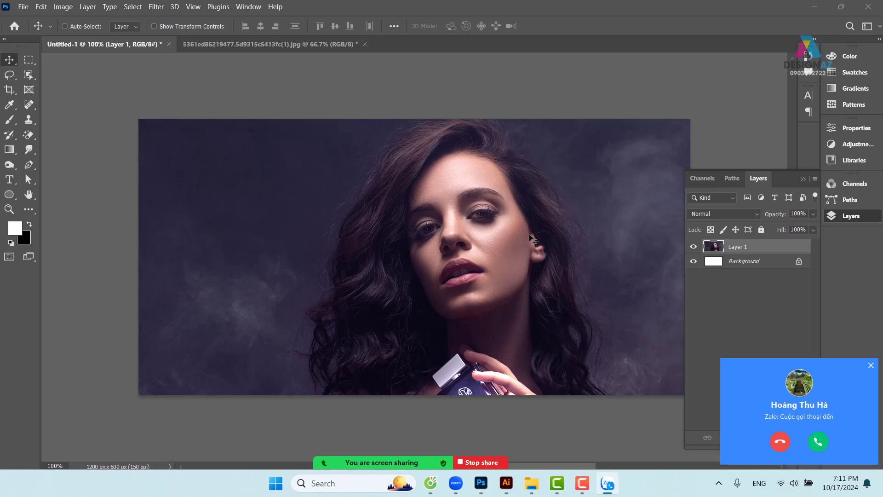
pyautogui.click(871, 366)
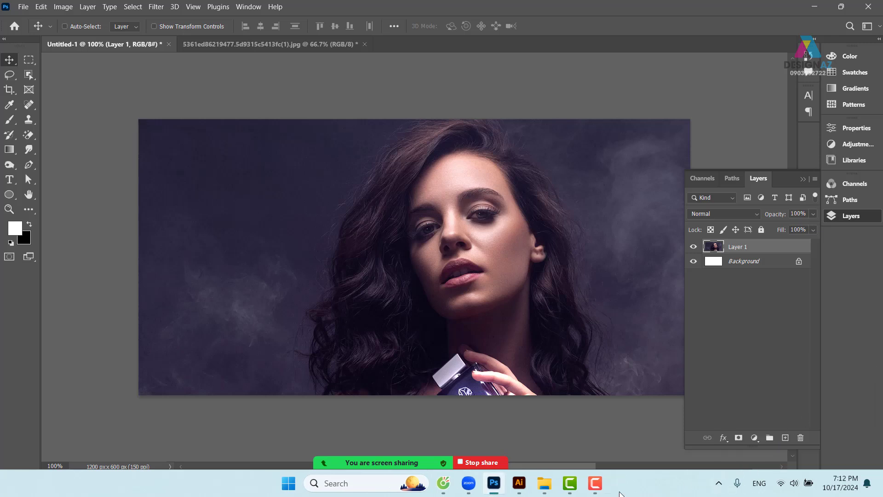
pyautogui.click(595, 483)
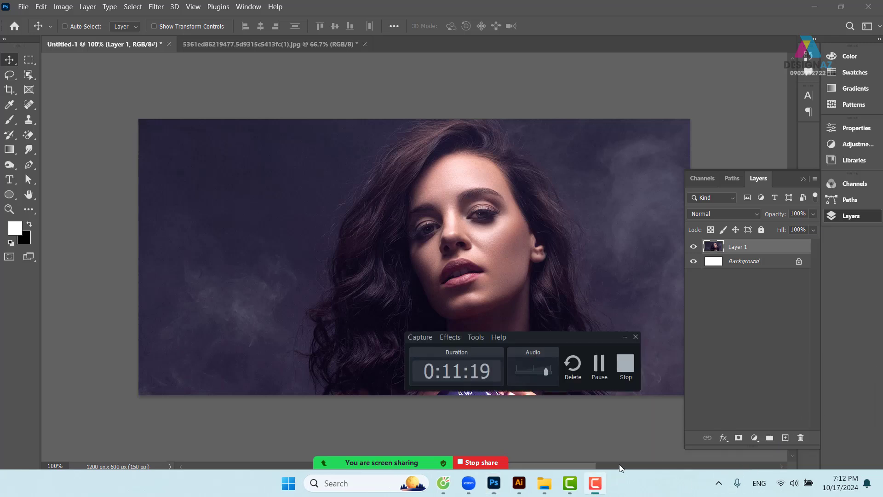
pyautogui.click(600, 371)
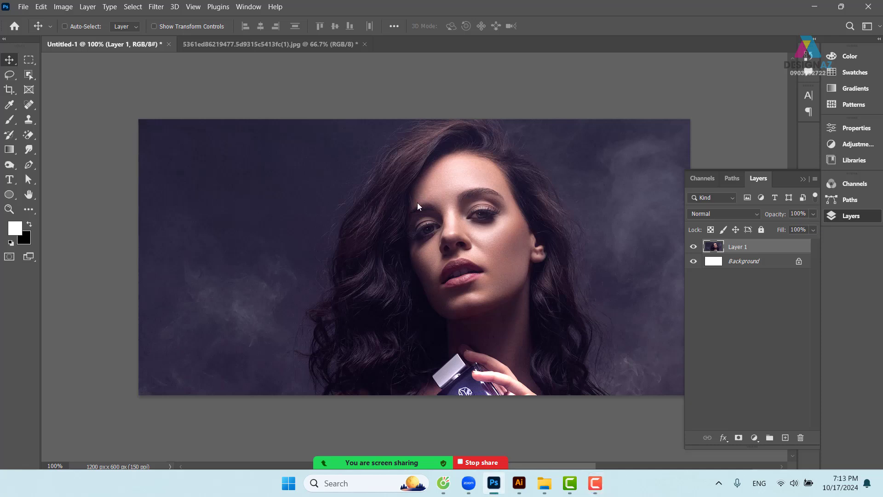
# Scale Layer 1 down proportionally to 24.36% in the lower-left corner of the banner.
pyautogui.hotkey('ctrl', 't')
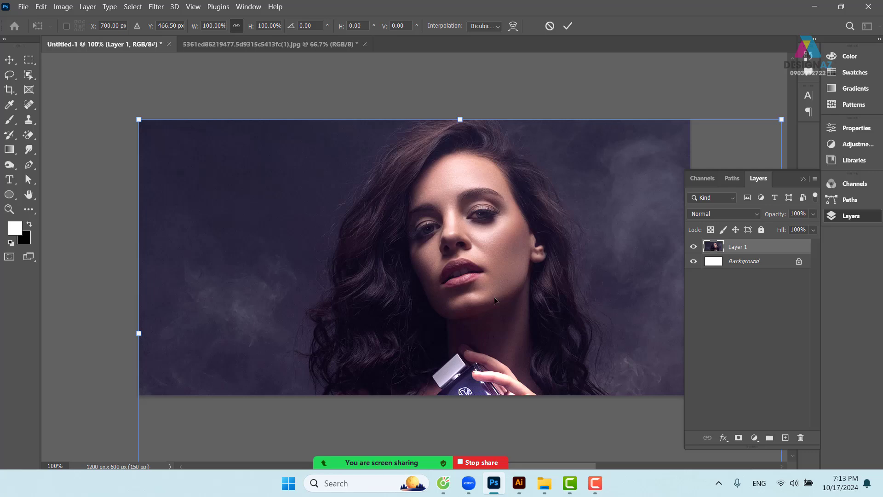
pyautogui.moveTo(550, 306); pyautogui.dragTo(470, 248)
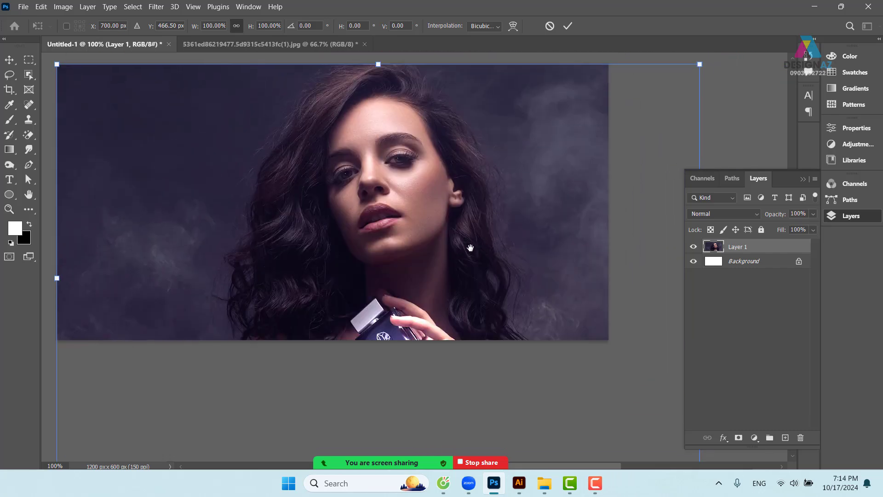
pyautogui.hotkey('ctrl', '-')
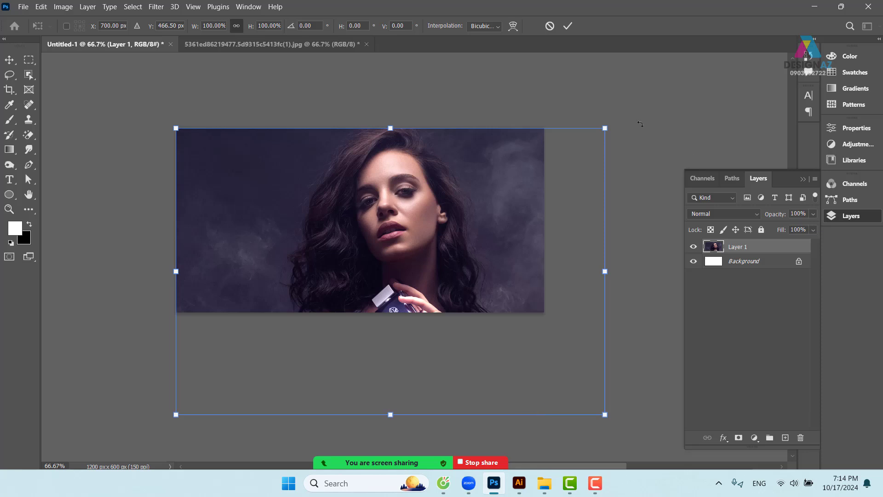
pyautogui.moveTo(605, 128)
pyautogui.mouseDown()
pyautogui.moveTo(391, 260)
pyautogui.moveTo(609, 125)
pyautogui.mouseUp()
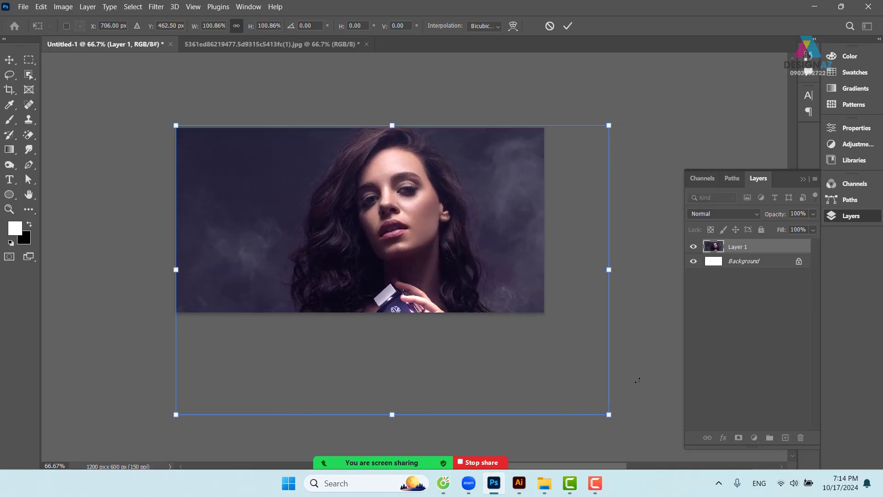
pyautogui.moveTo(610, 415); pyautogui.dragTo(544, 375)
pyautogui.moveTo(541, 248)
pyautogui.mouseDown()
pyautogui.moveTo(497, 244)
pyautogui.moveTo(573, 244)
pyautogui.moveTo(552, 244)
pyautogui.mouseUp()
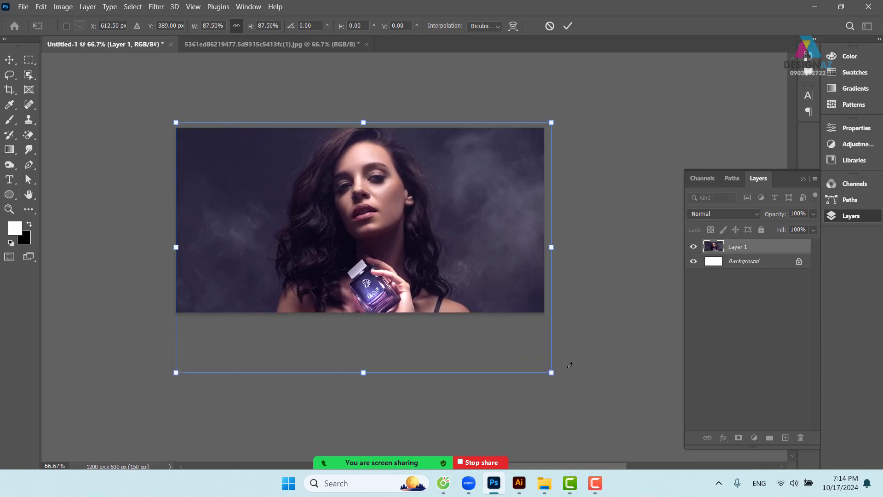
pyautogui.moveTo(552, 372); pyautogui.dragTo(462, 314)
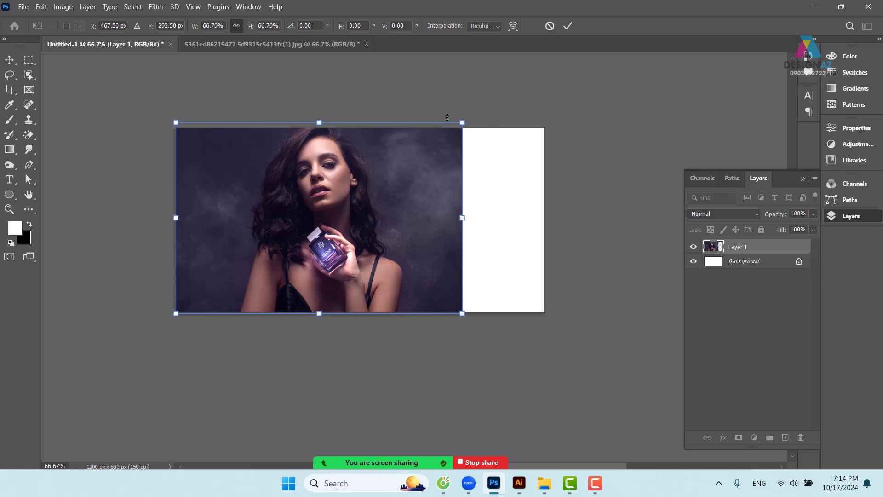
pyautogui.moveTo(462, 122); pyautogui.dragTo(456, 125)
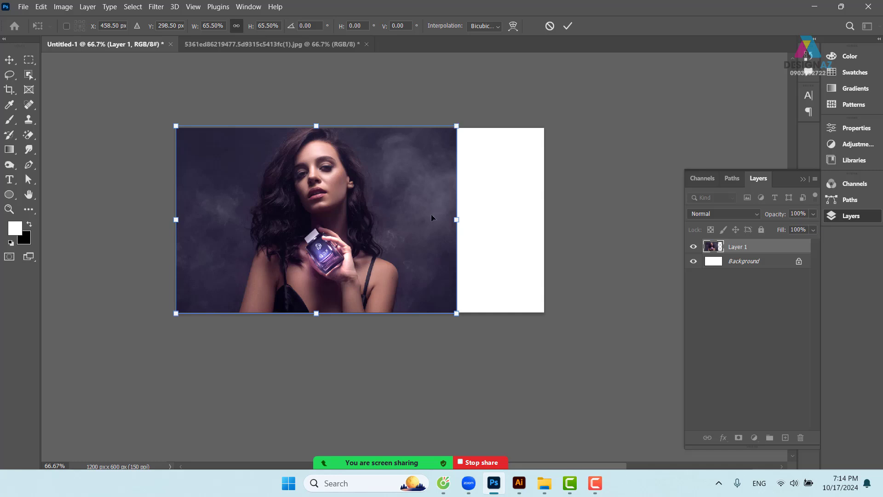
pyautogui.moveTo(457, 126); pyautogui.dragTo(273, 237)
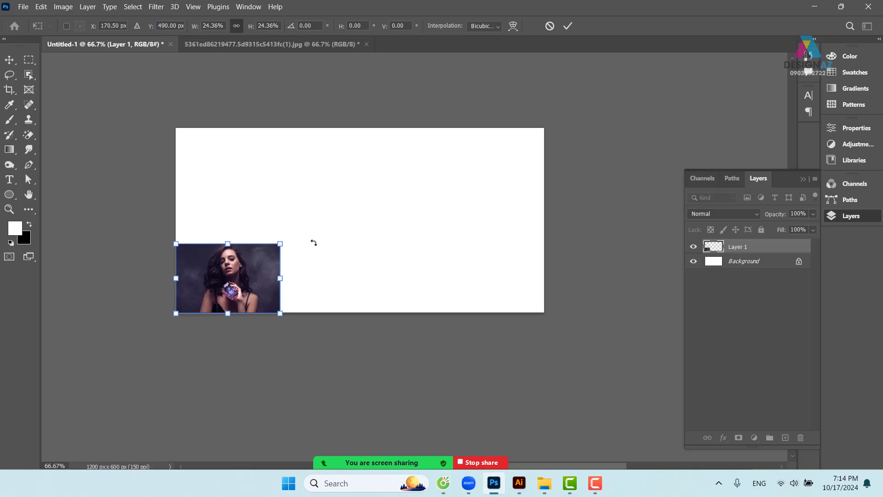
pyautogui.press('Return')
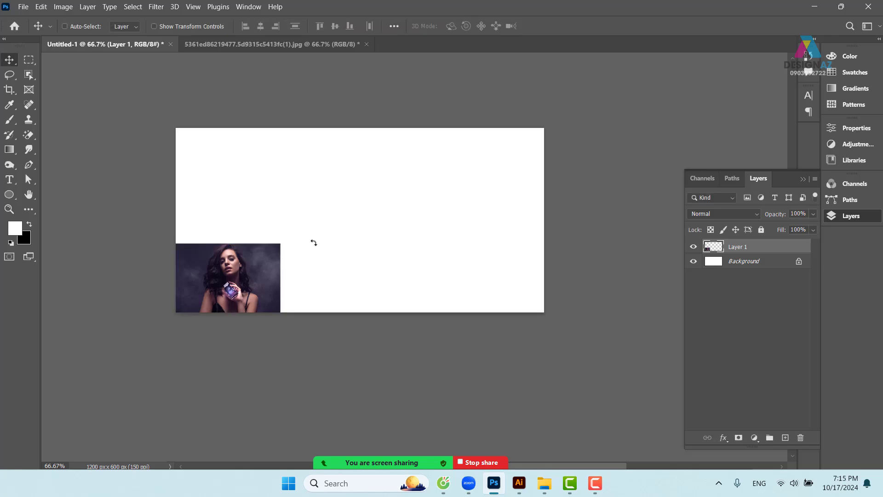
# Enlarge the shrunken Layer 1 proportionally from its lower-left corner until it fills the banner's full height.
pyautogui.hotkey('ctrl', '+')
pyautogui.moveTo(251, 267); pyautogui.dragTo(257, 294)
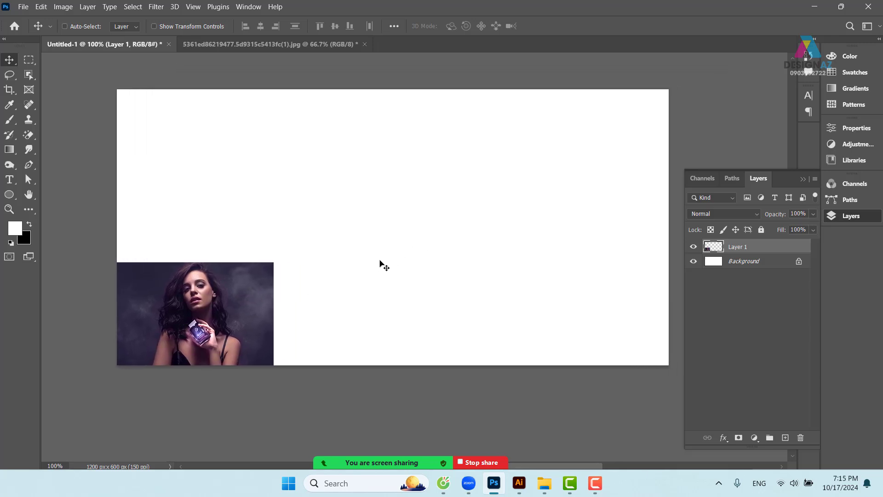
pyautogui.hotkey('ctrl', 't')
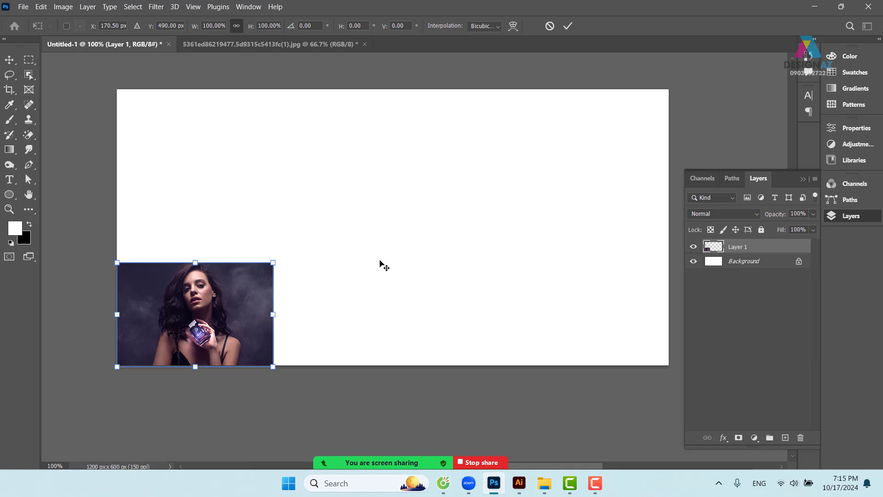
pyautogui.moveTo(273, 261); pyautogui.dragTo(533, 89)
pyautogui.press('Return')
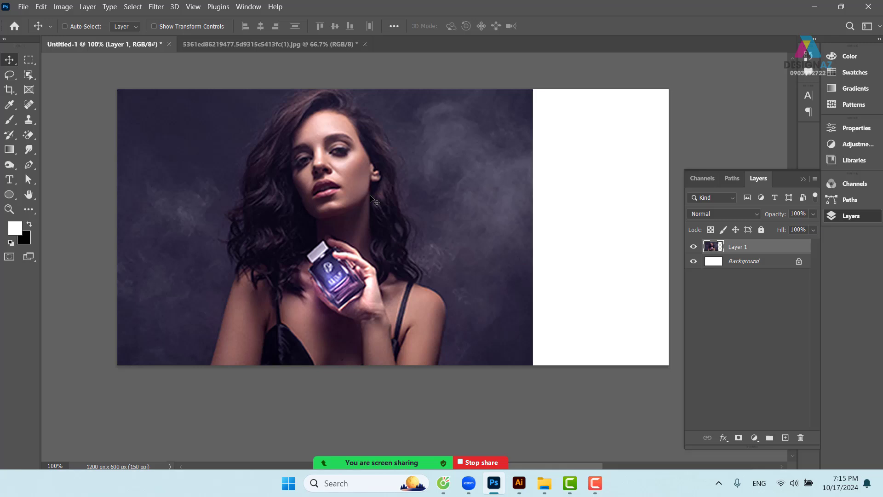
# Undo both resizes of Layer 1.
pyautogui.press('ctrl')
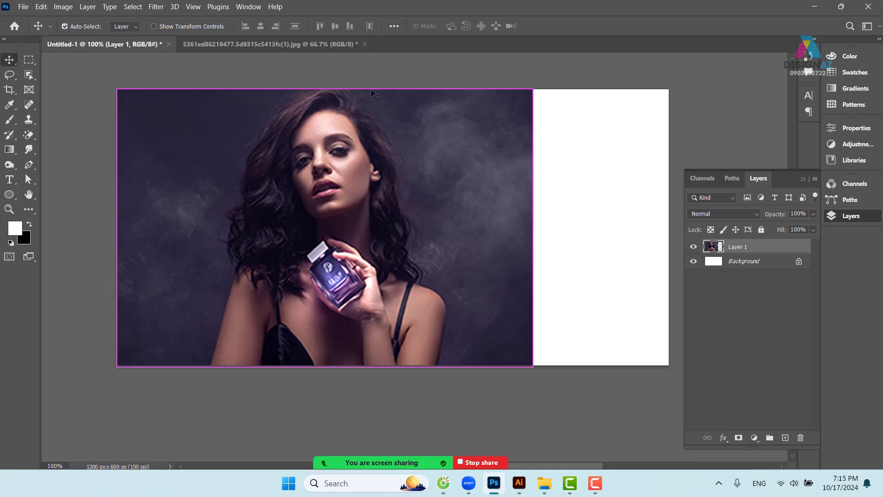
pyautogui.hotkey('ctrl', 'z')
pyautogui.hotkey('ctrl', 'z')
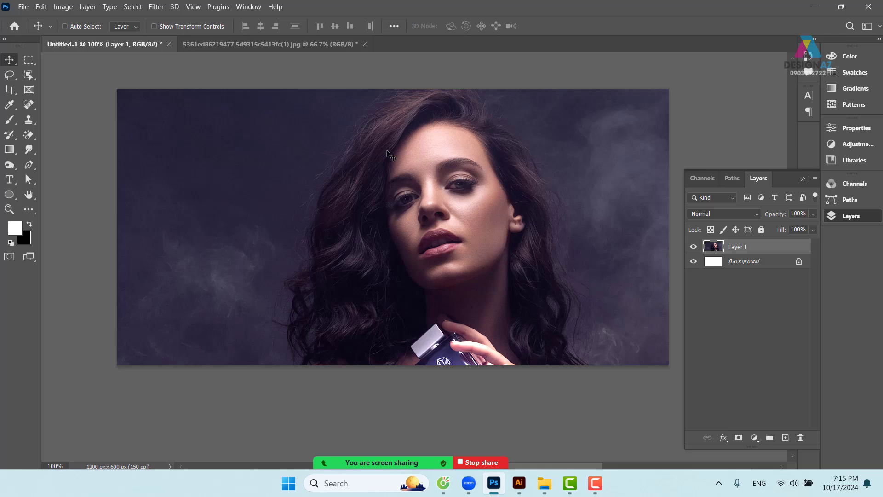
# Convert Layer 1 in the Untitled-1 banner to a Smart Object.
pyautogui.click(234, 41)
pyautogui.click(159, 44)
pyautogui.rightClick(776, 249)
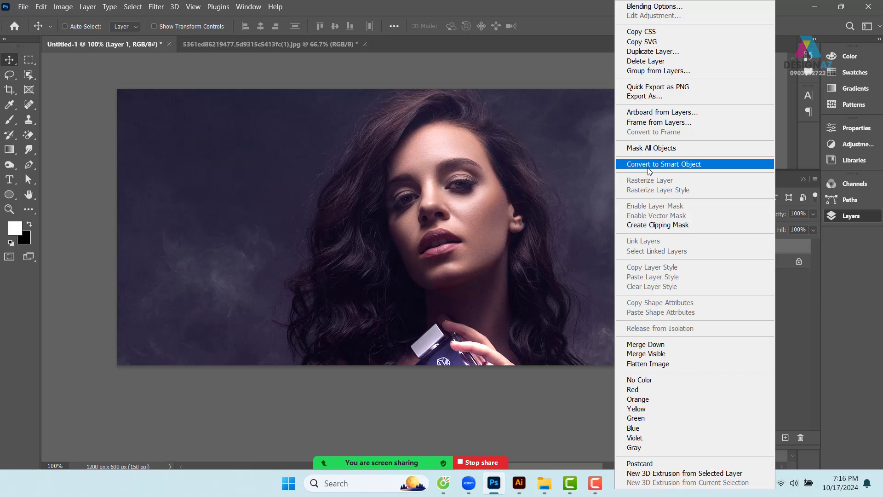
pyautogui.click(692, 164)
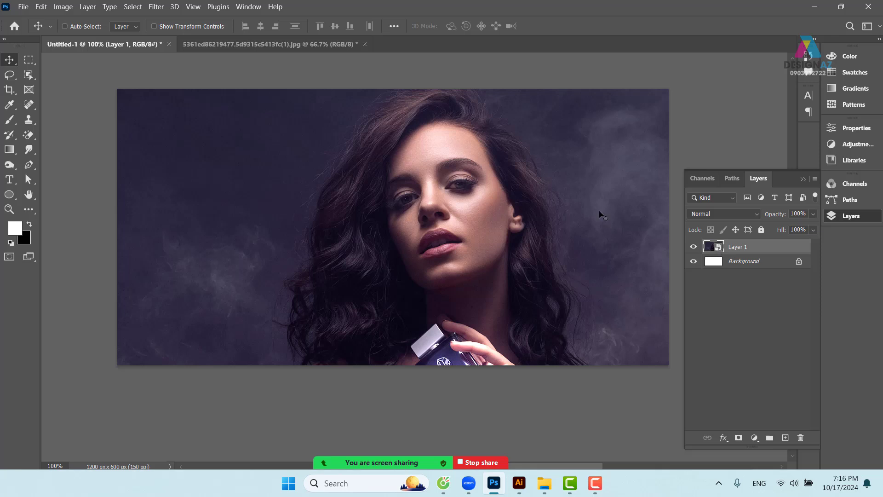
# Scale the Layer 1 Smart Object down to 12.61% and move it into the banner's lower-left corner.
pyautogui.hotkey('ctrl', 't')
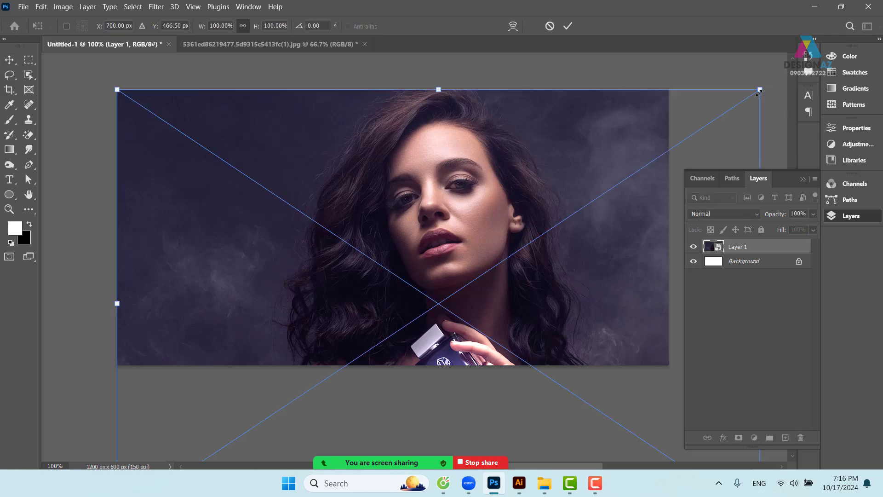
pyautogui.moveTo(712, 119); pyautogui.dragTo(394, 309)
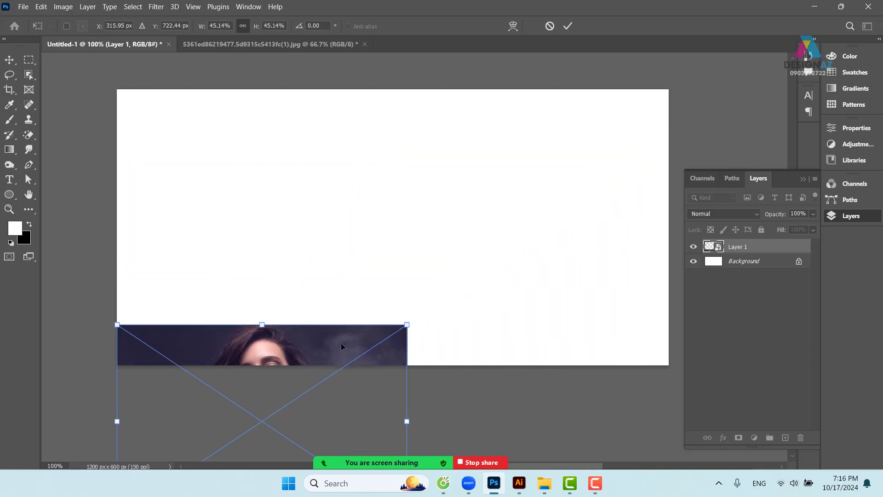
pyautogui.moveTo(343, 346); pyautogui.dragTo(335, 105)
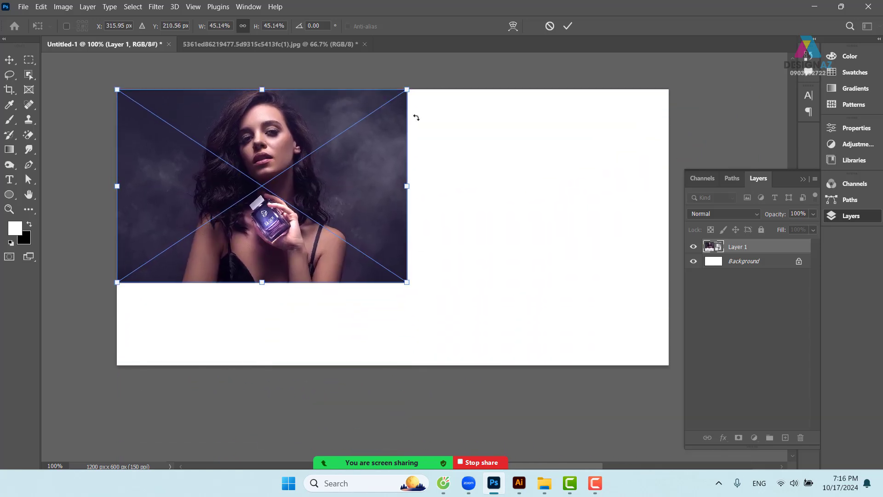
pyautogui.moveTo(413, 94); pyautogui.dragTo(189, 217)
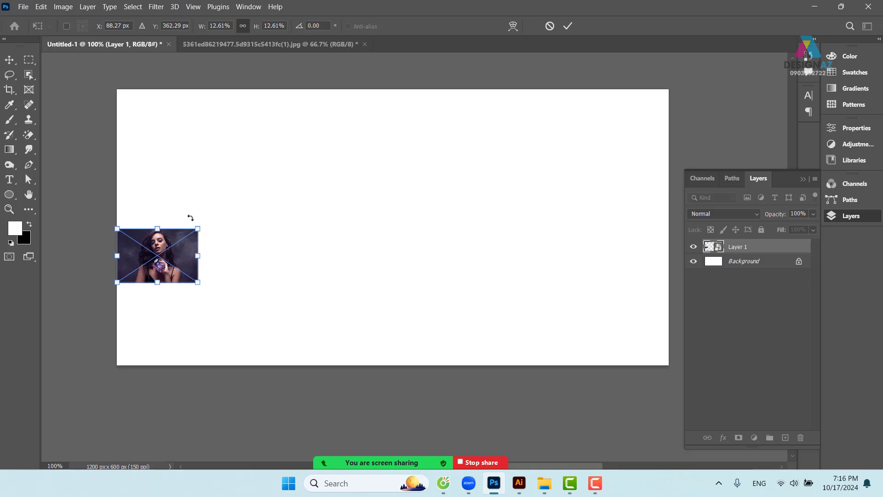
pyautogui.press('Return')
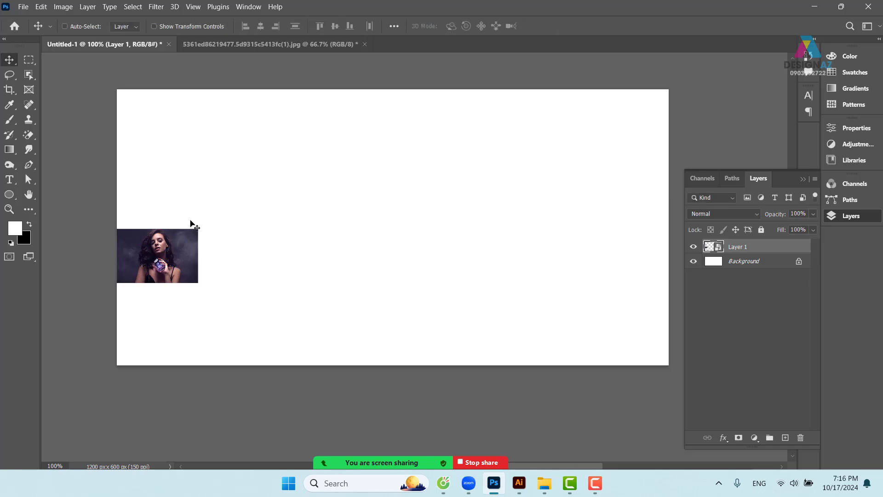
pyautogui.moveTo(178, 289); pyautogui.dragTo(174, 355)
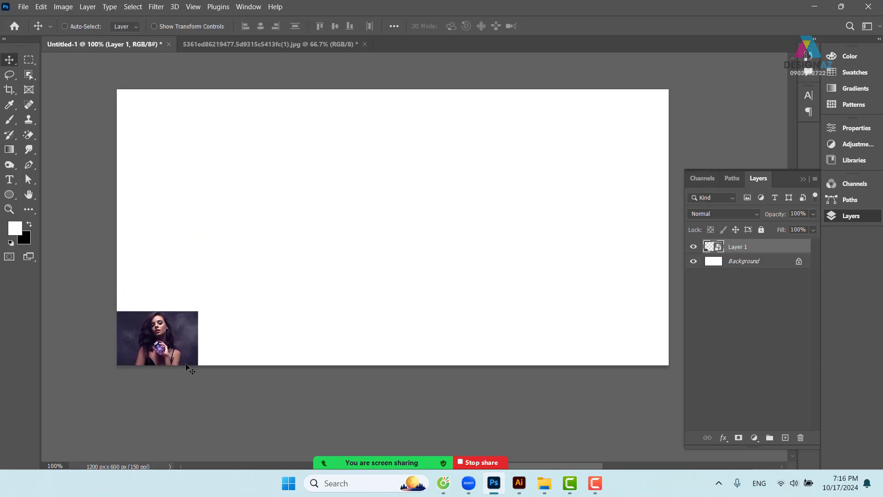
# Scale Layer 1 proportionally to cover the banner's full height, keeping it against the left edge.
pyautogui.hotkey('ctrl', 't')
pyautogui.moveTo(198, 311); pyautogui.dragTo(538, 84)
pyautogui.press('Return')
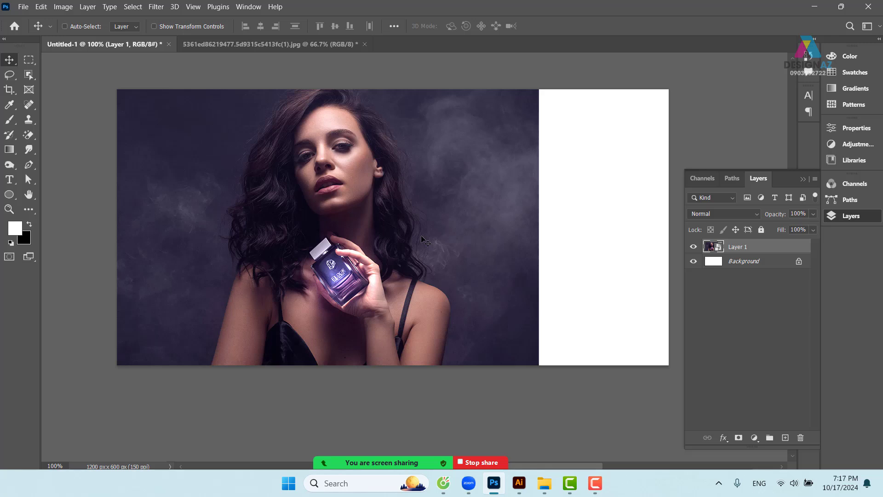
# Select Layer 1 from the canvas, try lowering its opacity to 42%, and restore it to 100%.
pyautogui.rightClick(447, 165)
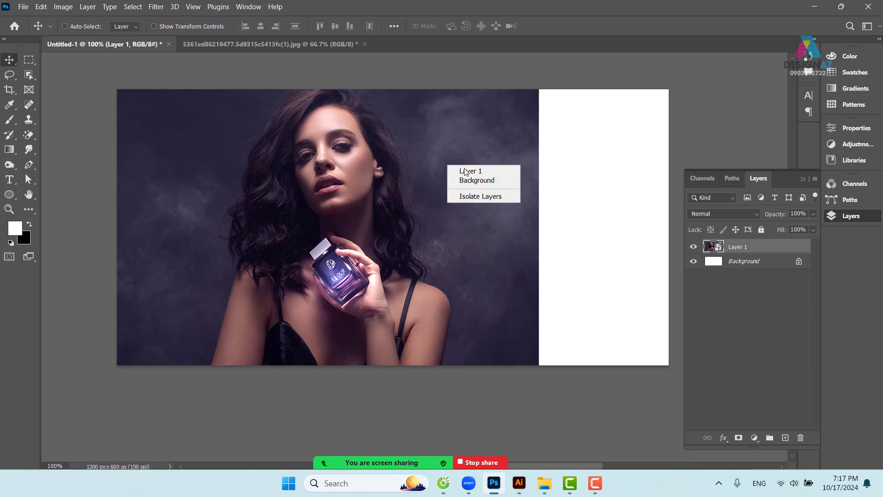
pyautogui.click(469, 172)
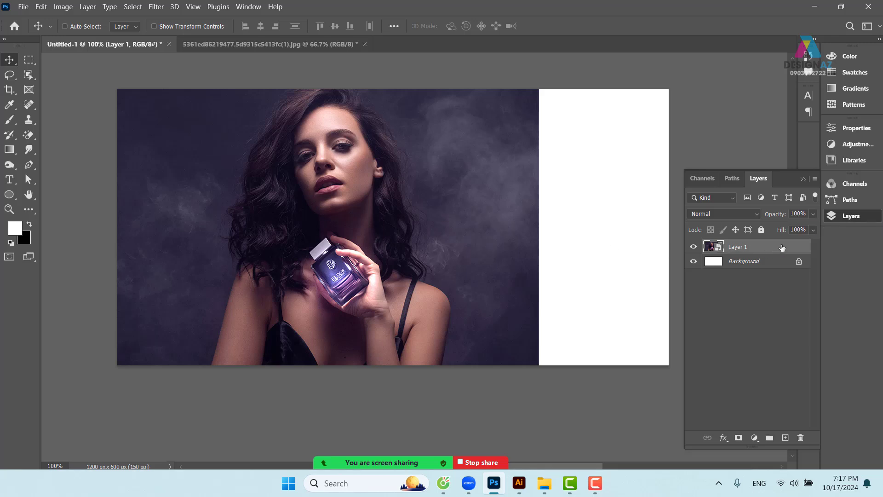
pyautogui.click(813, 215)
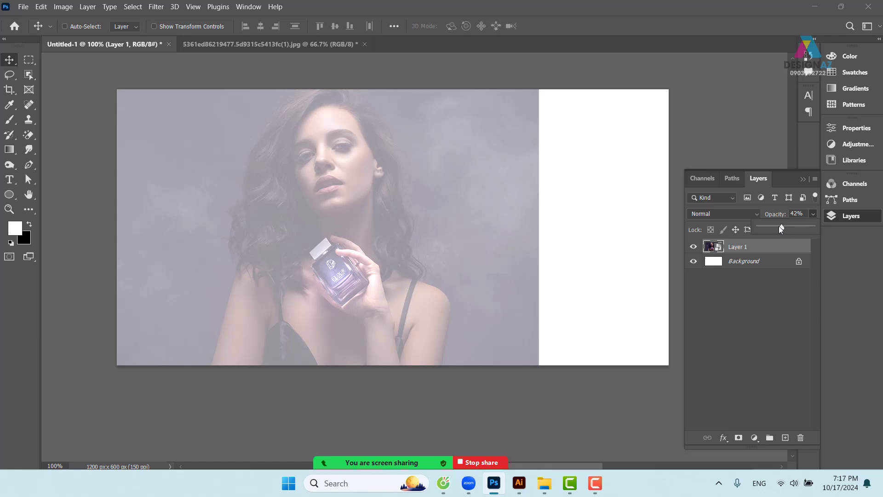
pyautogui.moveTo(780, 227)
pyautogui.mouseDown()
pyautogui.moveTo(763, 227)
pyautogui.moveTo(785, 229)
pyautogui.mouseUp()
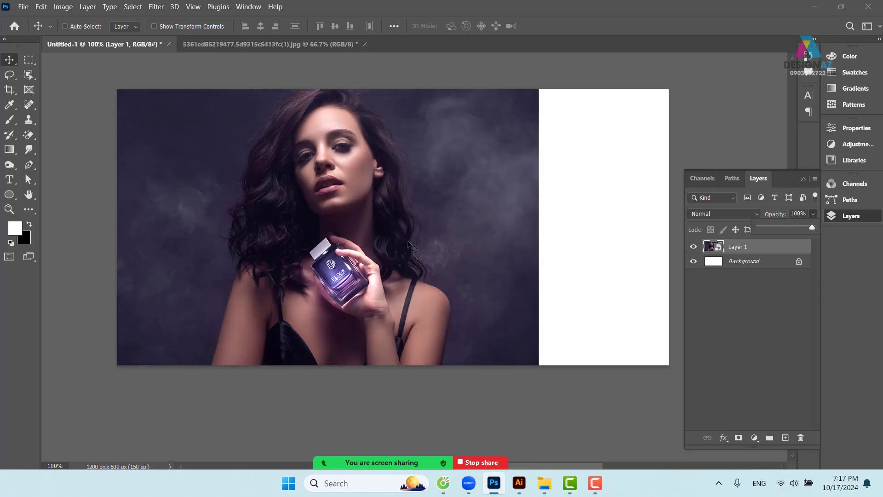
# Select Layer 1 from the canvas and shift the portrait left so the woman sits in the banner's left half.
pyautogui.rightClick(363, 180)
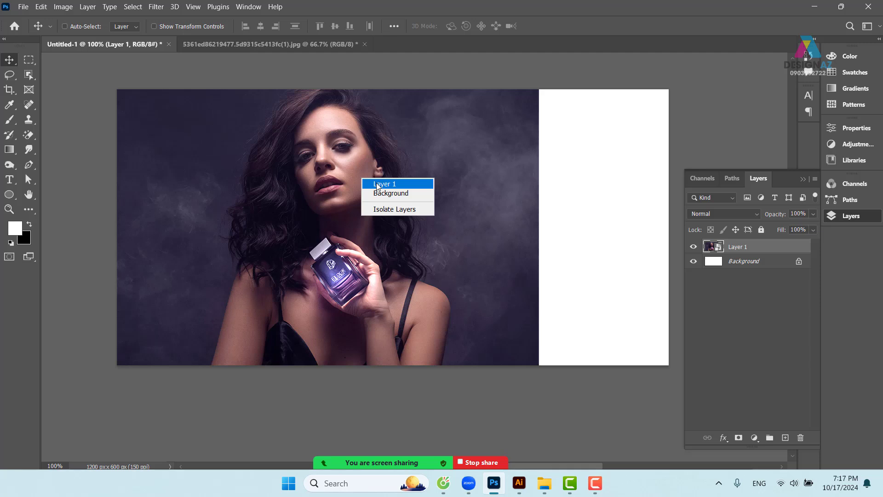
pyautogui.click(377, 185)
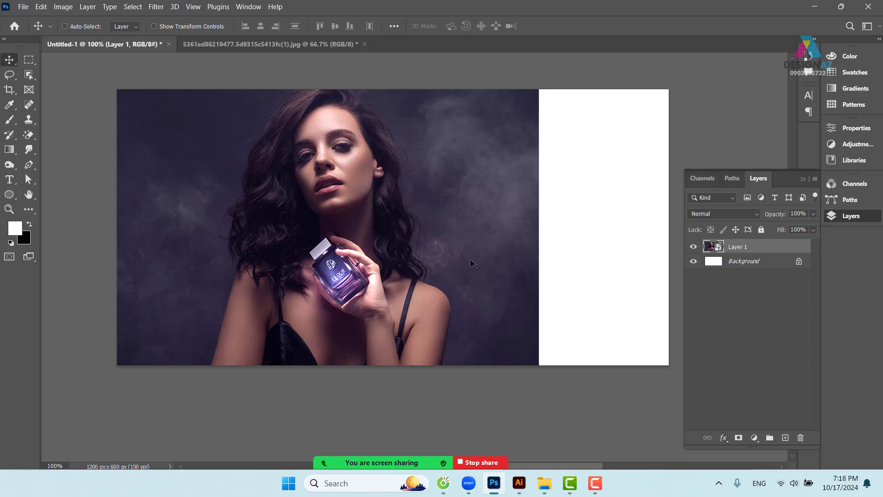
pyautogui.moveTo(431, 258); pyautogui.dragTo(363, 252)
pyautogui.hotkey('ctrl', 'z')
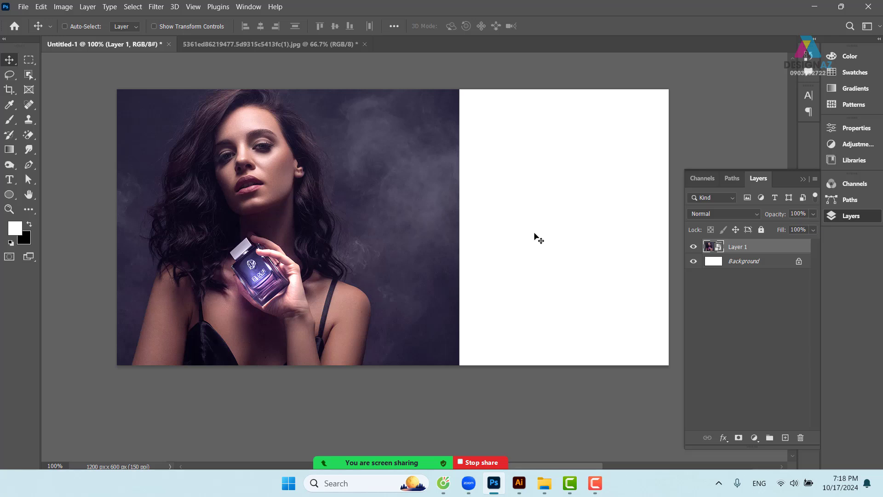
pyautogui.rightClick(362, 203)
pyautogui.click(377, 208)
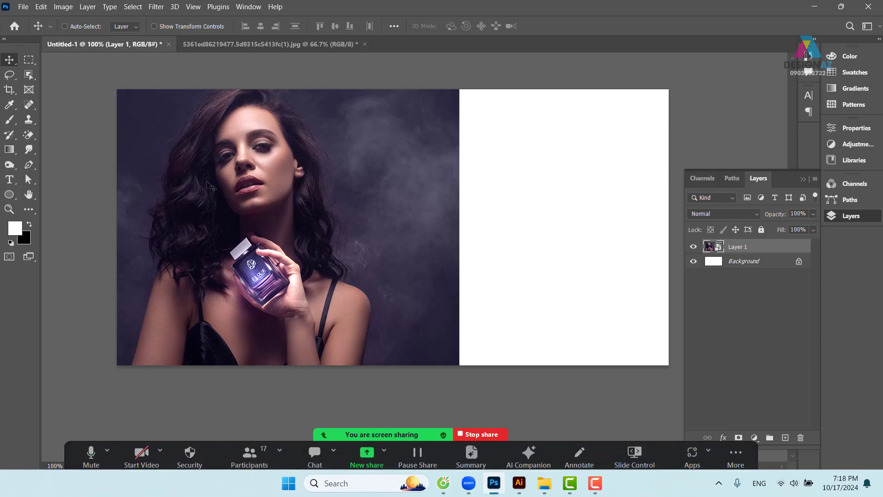
# Draw a full-height rectangular selection around the woman and add a new layer above Layer 1.
pyautogui.click(29, 60)
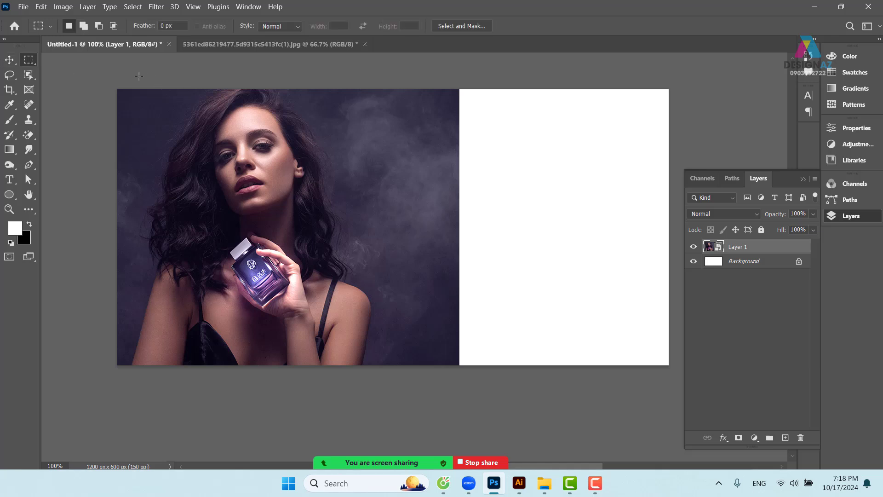
pyautogui.moveTo(134, 89); pyautogui.dragTo(341, 392)
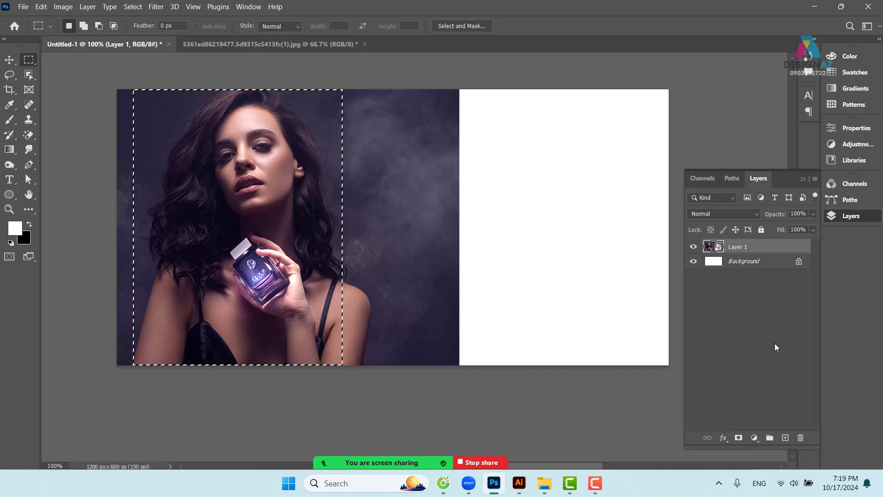
pyautogui.click(786, 438)
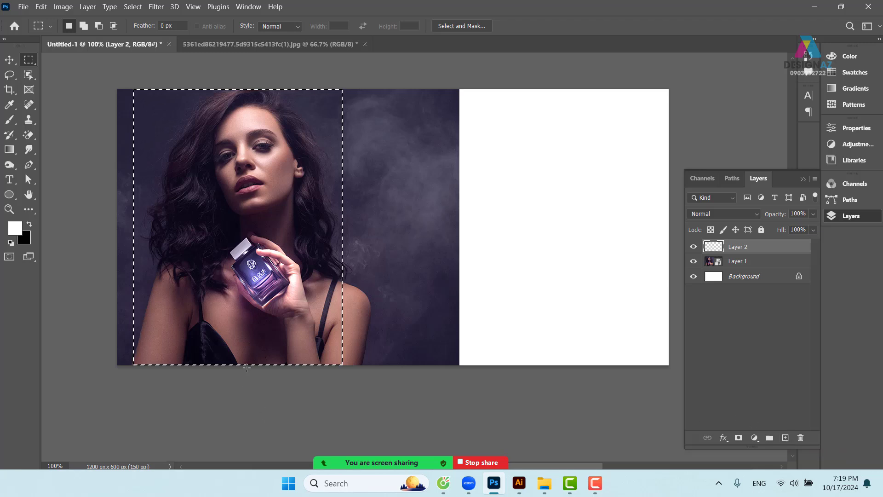
# Set the foreground colour to the purple-pink #bb52b0.
pyautogui.click(15, 228)
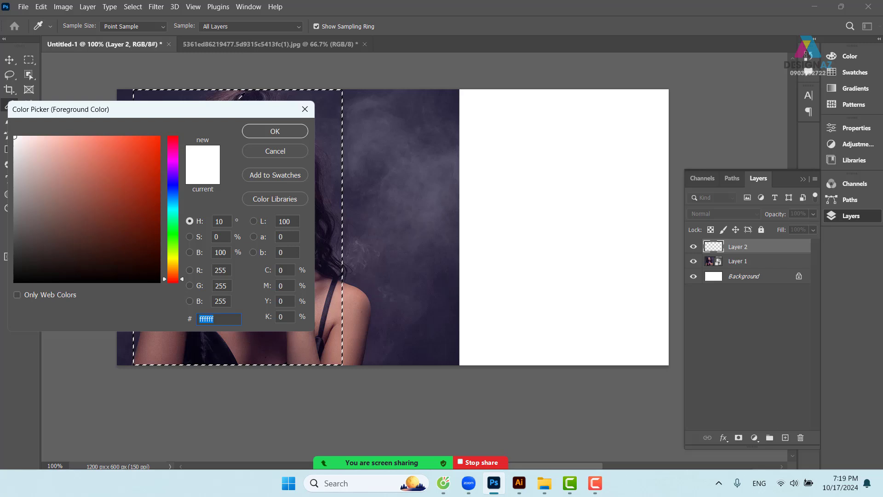
pyautogui.moveTo(241, 109); pyautogui.dragTo(659, 63)
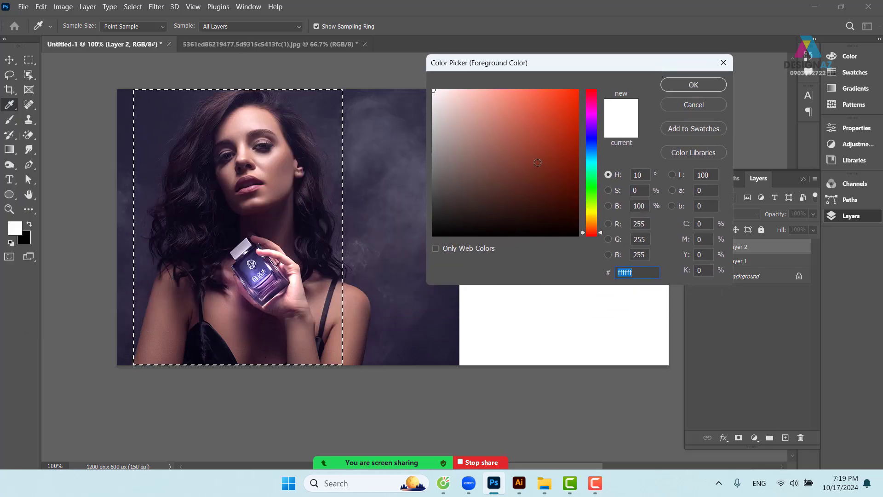
pyautogui.click(597, 118)
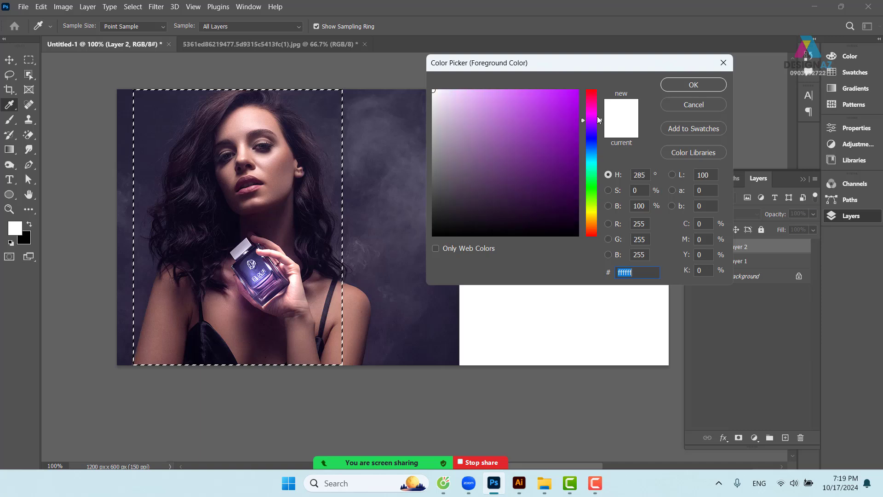
pyautogui.click(594, 111)
pyautogui.moveTo(524, 151)
pyautogui.mouseDown()
pyautogui.moveTo(513, 158)
pyautogui.moveTo(515, 129)
pyautogui.mouseUp()
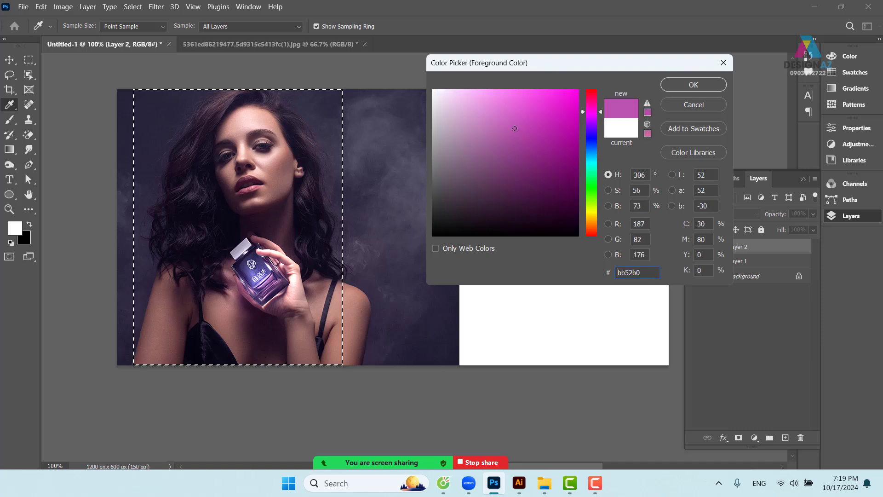
pyautogui.click(694, 84)
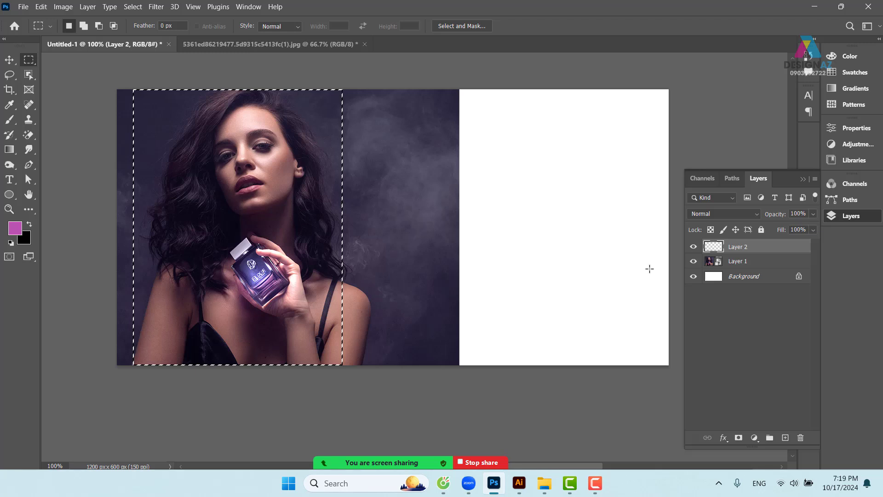
# Fill the full-height selection on Layer 2 with the foreground colour and deselect.
pyautogui.press('alt')
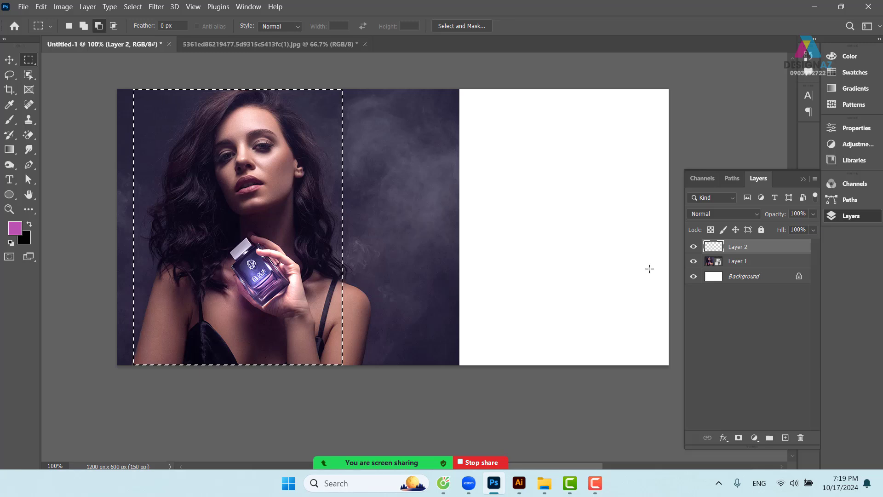
pyautogui.hotkey('alt', 'BackSpace')
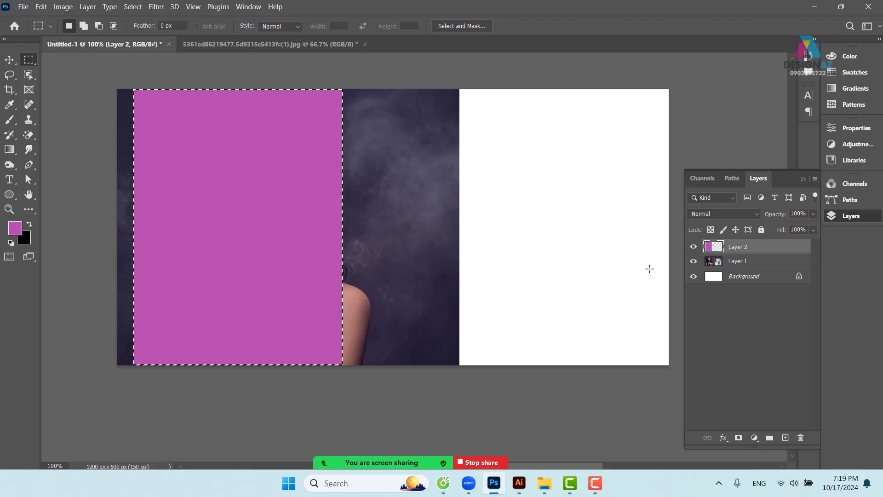
pyautogui.hotkey('ctrl', 'd')
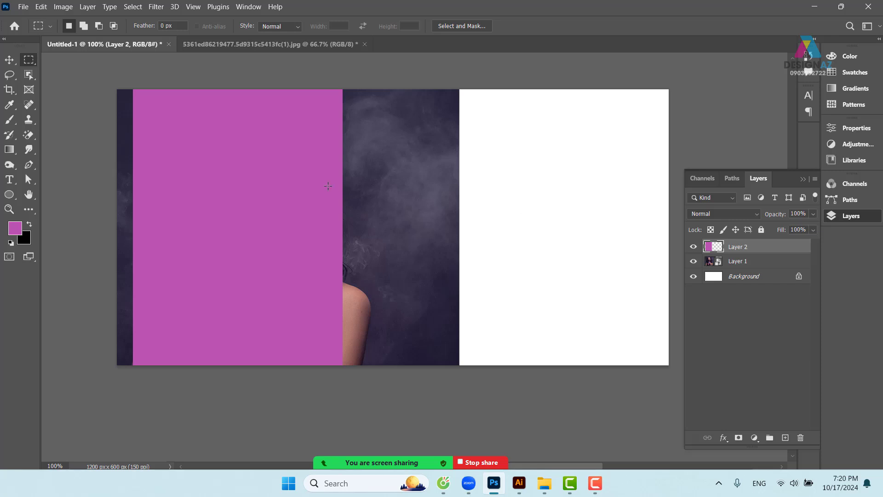
# Select Layer 2 from the canvas, lower its opacity to 60%, and shift the rectangle slightly right over the woman.
pyautogui.click(9, 60)
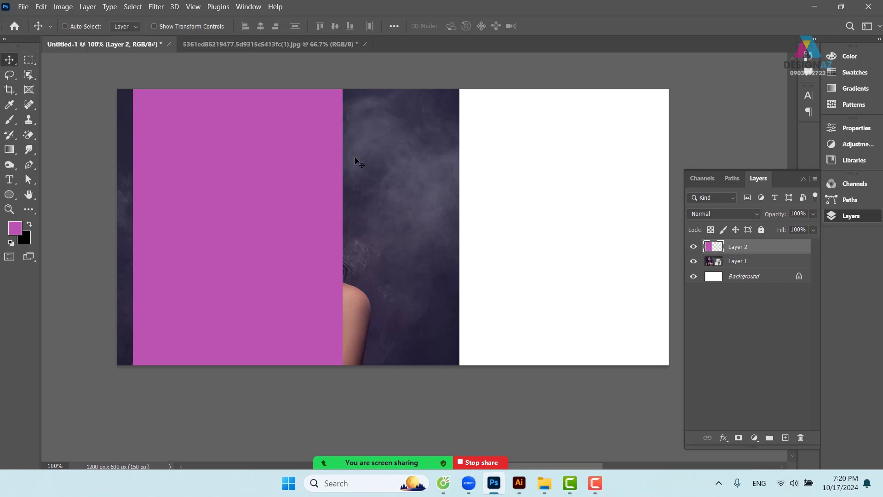
pyautogui.rightClick(334, 144)
pyautogui.click(338, 147)
pyautogui.rightClick(312, 141)
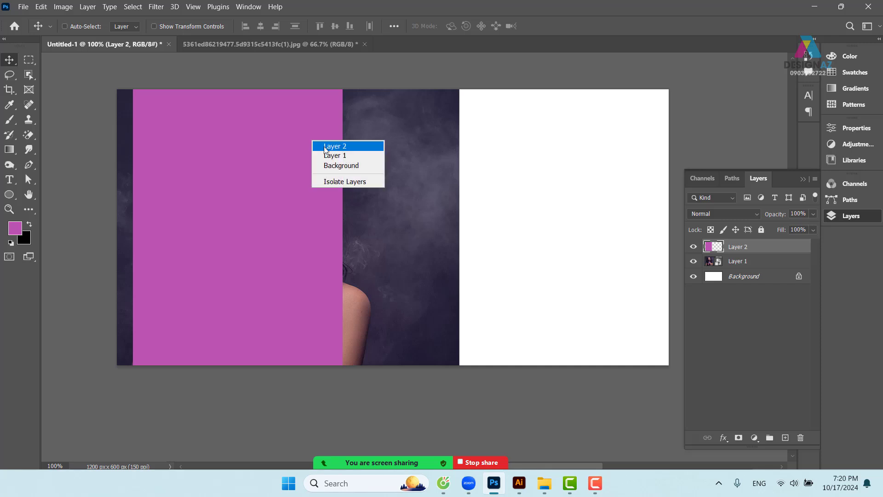
pyautogui.click(325, 147)
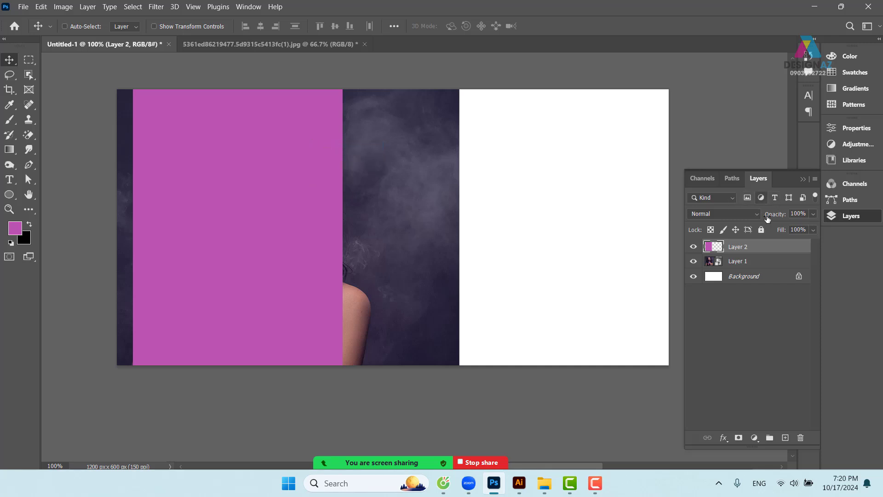
pyautogui.click(812, 215)
pyautogui.moveTo(792, 226); pyautogui.dragTo(791, 226)
pyautogui.moveTo(226, 223); pyautogui.dragTo(236, 223)
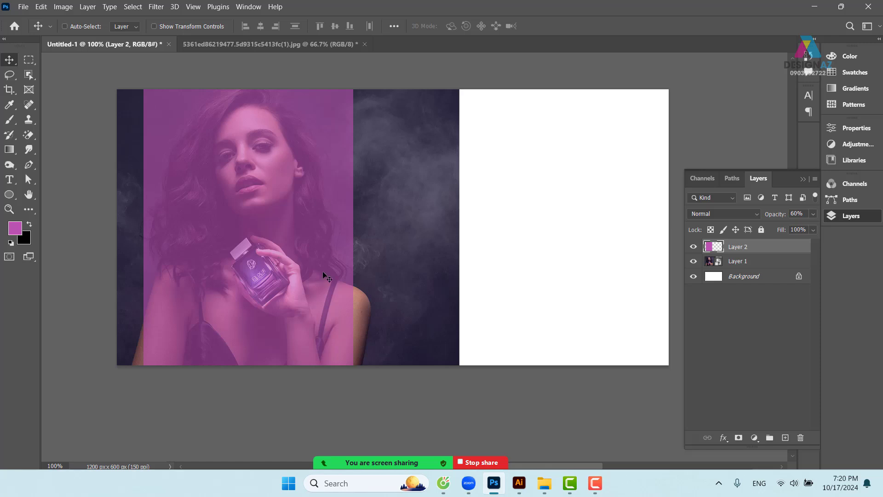
# Free-transform Layer 2's rectangle and scale it proportionally to 100.88%.
pyautogui.hotkey('ctrl', 't')
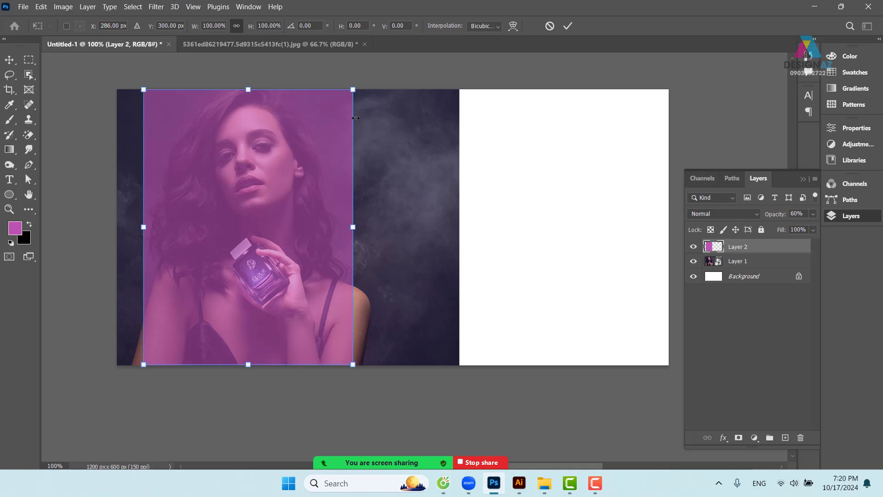
pyautogui.moveTo(352, 90); pyautogui.dragTo(369, 100)
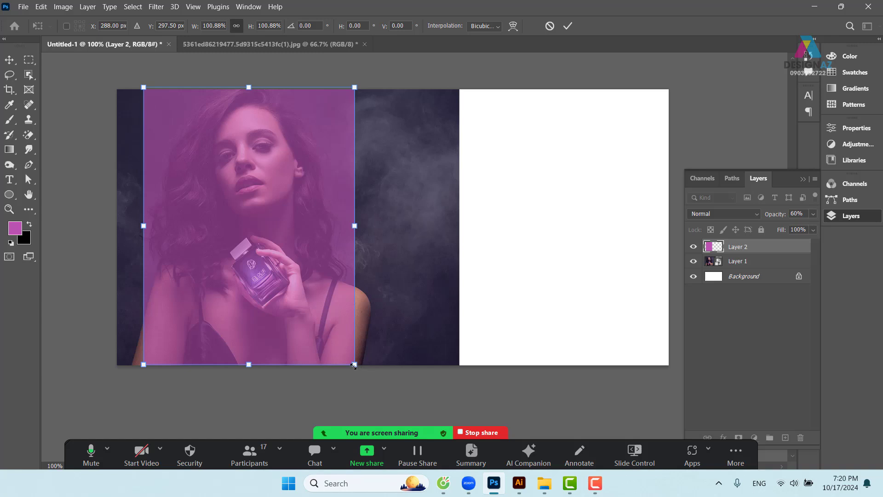
# Try distorting Layer 2 by pulling its two bottom corners inward one at a time, and undo the distortion.
pyautogui.moveTo(355, 366); pyautogui.dragTo(315, 366)
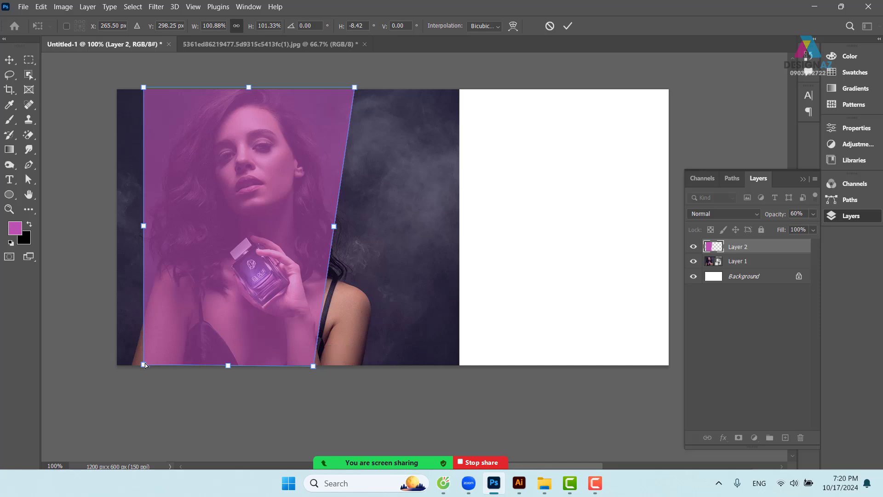
pyautogui.moveTo(145, 365); pyautogui.dragTo(184, 365)
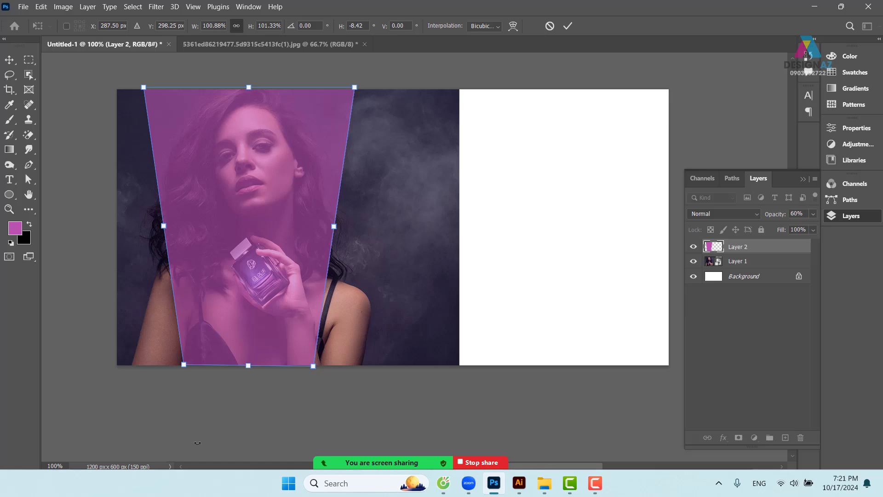
pyautogui.hotkey('ctrl', 'z')
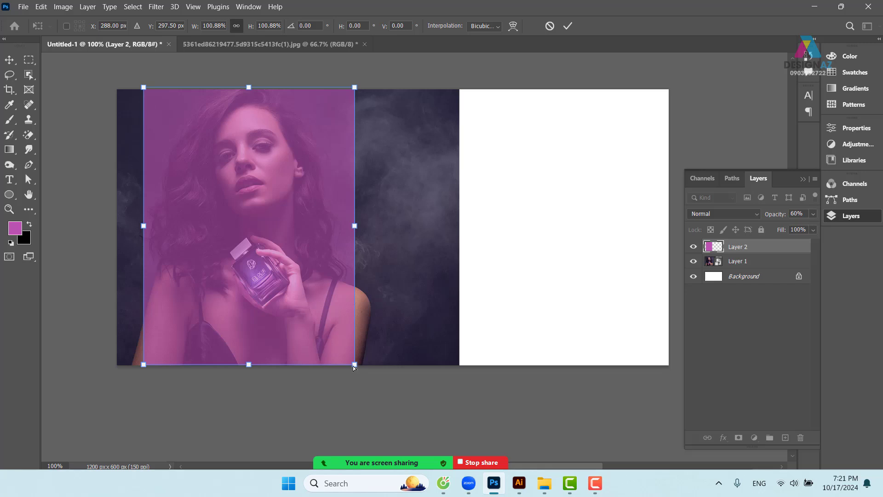
# Taper Layer 2 symmetrically into an inverted trapezoid with a narrower bottom and wider top, apply it, and nudge the shape slightly left.
pyautogui.moveTo(355, 364); pyautogui.dragTo(305, 375)
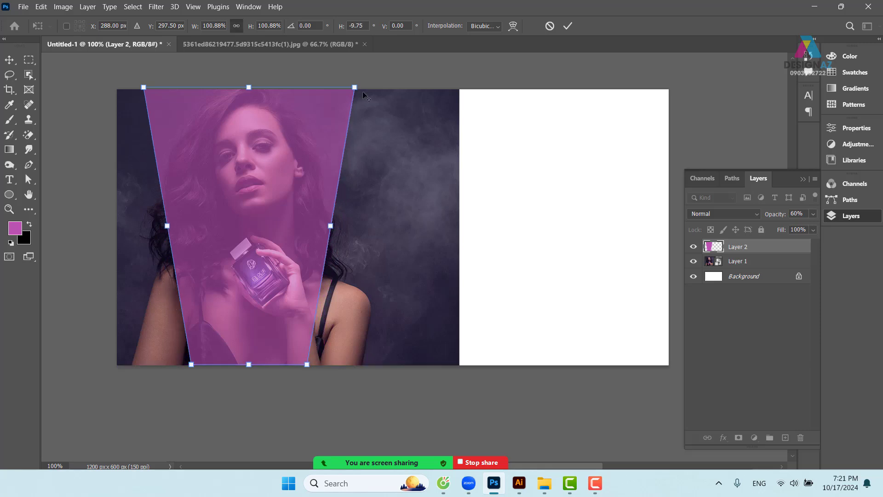
pyautogui.moveTo(357, 91); pyautogui.dragTo(366, 94)
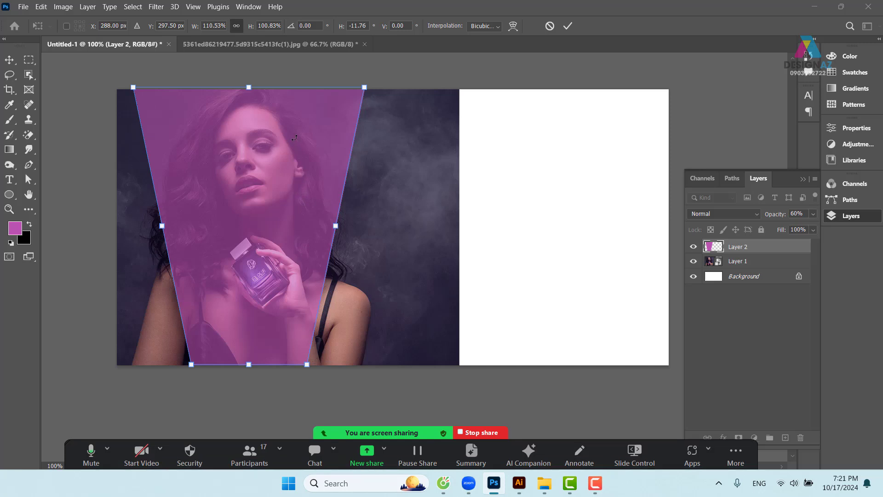
pyautogui.click(567, 26)
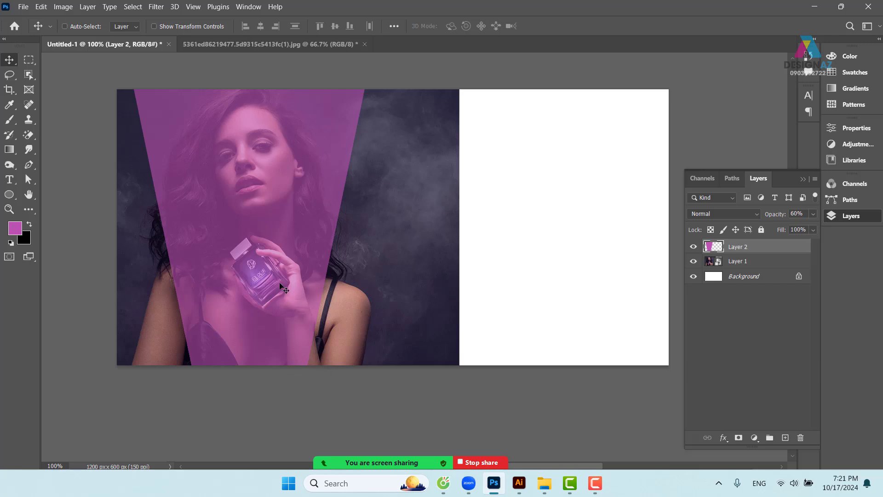
pyautogui.moveTo(281, 282); pyautogui.dragTo(290, 284)
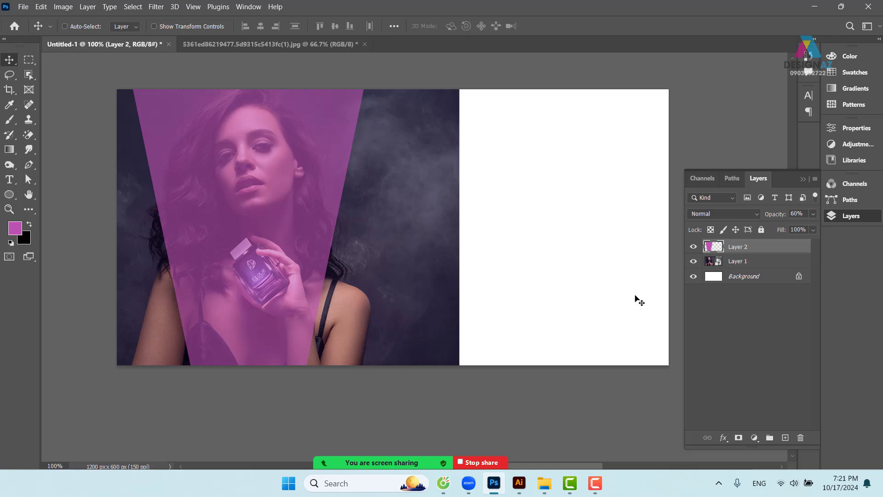
# Add a new layer above Layer 2 and draw an upright rectangular selection overlapping the trapezoid's right edge.
pyautogui.click(785, 438)
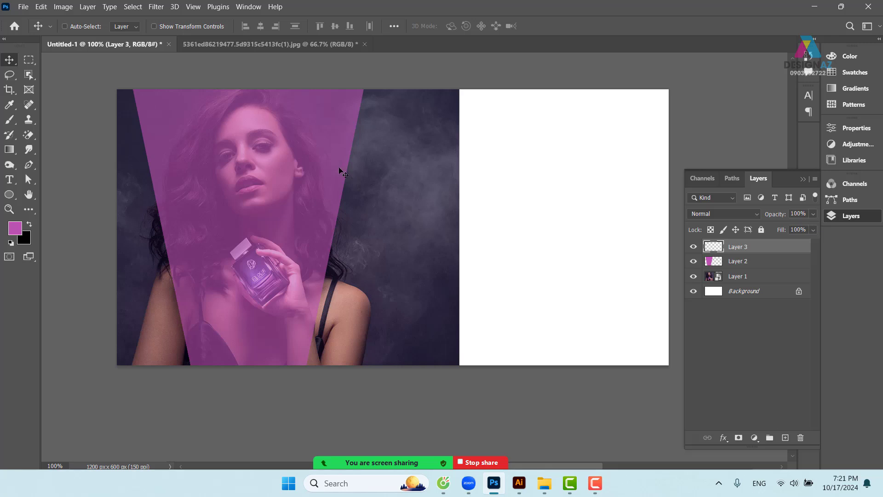
pyautogui.click(28, 60)
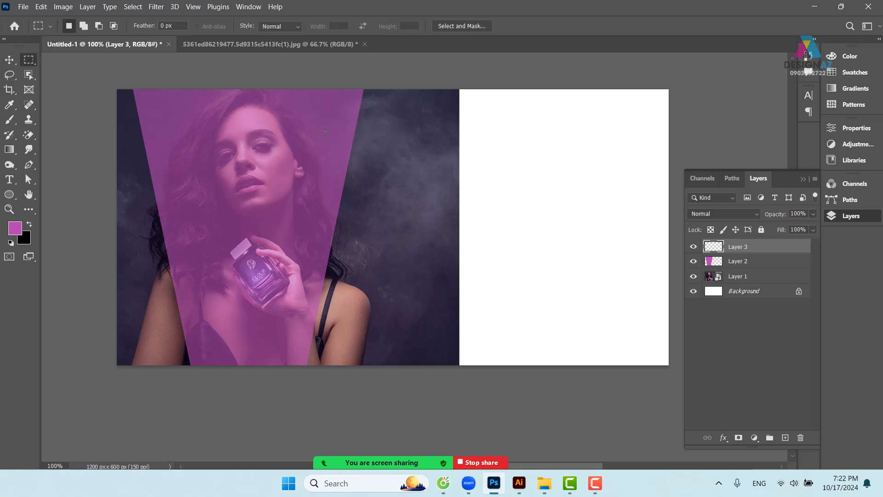
pyautogui.moveTo(295, 149); pyautogui.dragTo(431, 346)
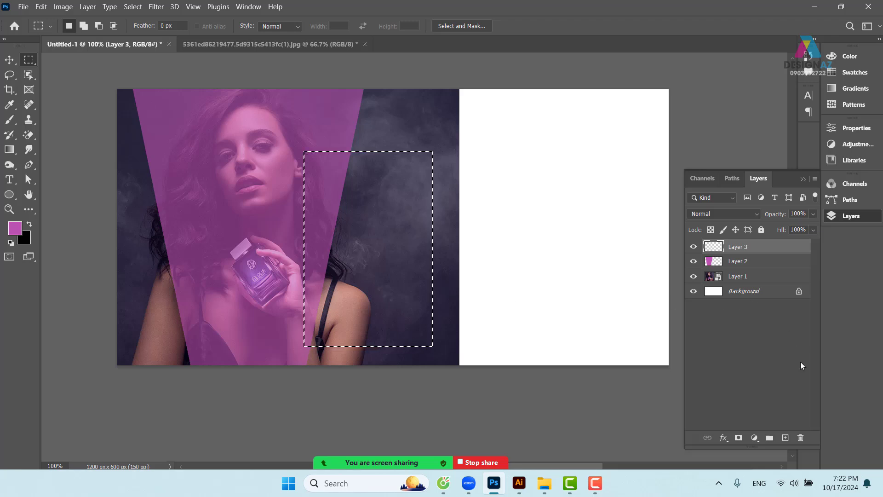
pyautogui.click(786, 438)
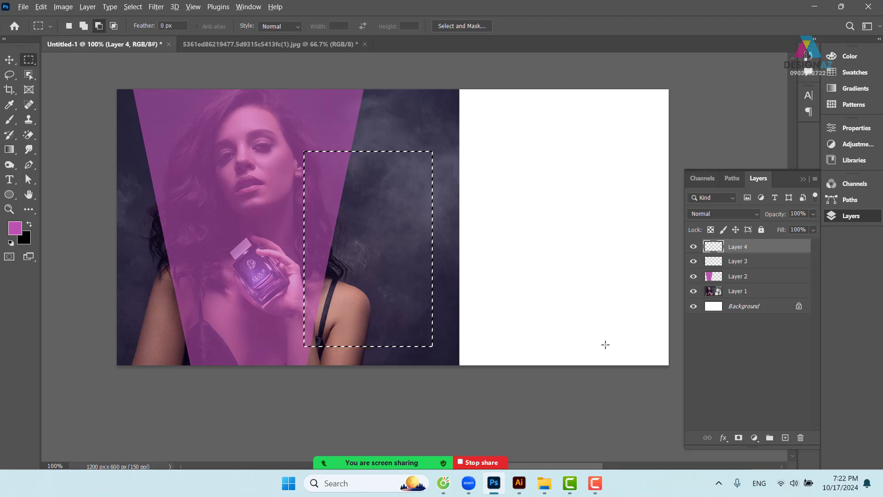
pyautogui.hotkey('alt', 'BackSpace')
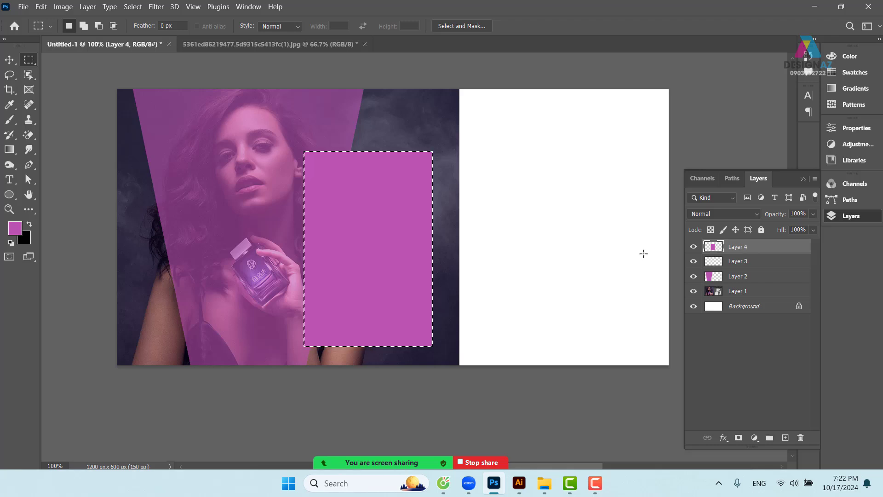
pyautogui.press('Delete')
pyautogui.press('Delete')
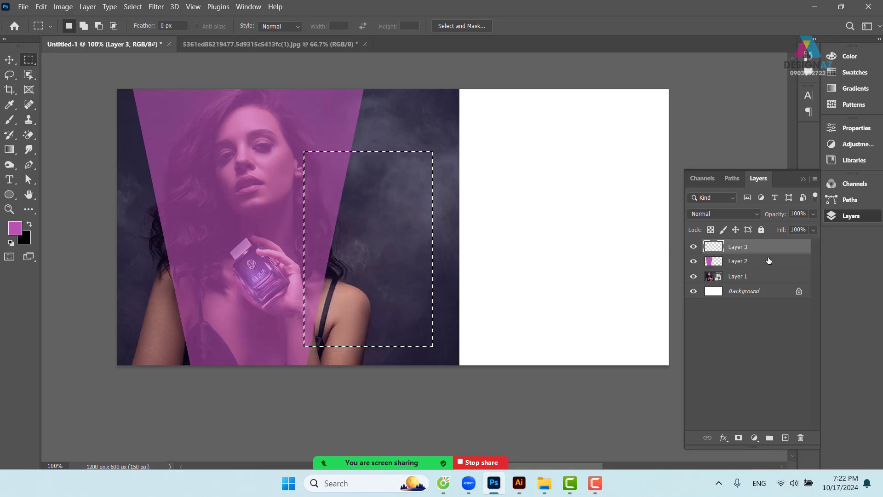
# Fill the rectangular selection on Layer 3 with the purple-pink foreground colour and deselect.
pyautogui.hotkey('alt', 'BackSpace')
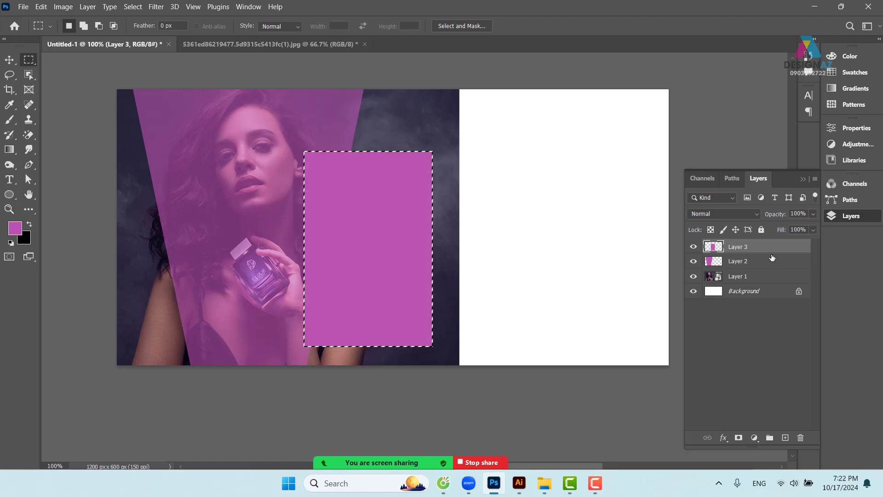
pyautogui.press('v')
pyautogui.hotkey('ctrl', 'd')
pyautogui.press('v')
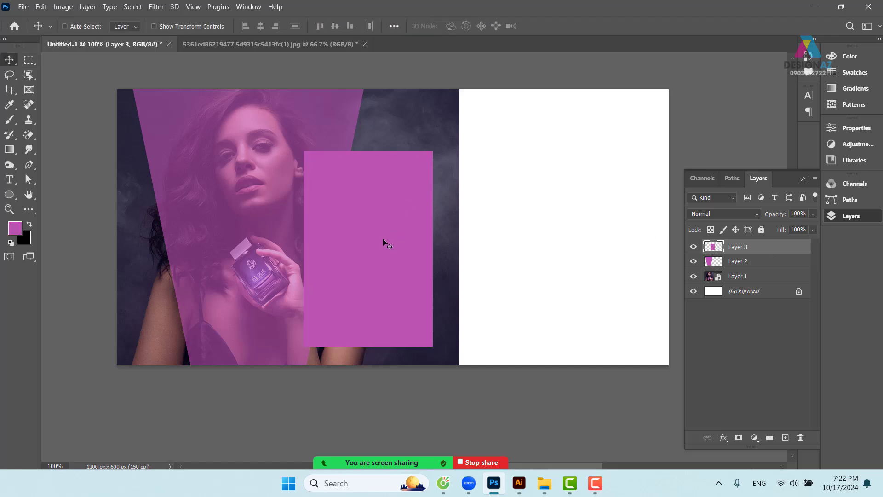
# Try moving Layer 3's rectangle right, undo the move, and set the layer's opacity to 64%.
pyautogui.moveTo(354, 264); pyautogui.dragTo(418, 250)
pyautogui.hotkey('ctrl', 'z')
pyautogui.click(813, 215)
pyautogui.click(793, 227)
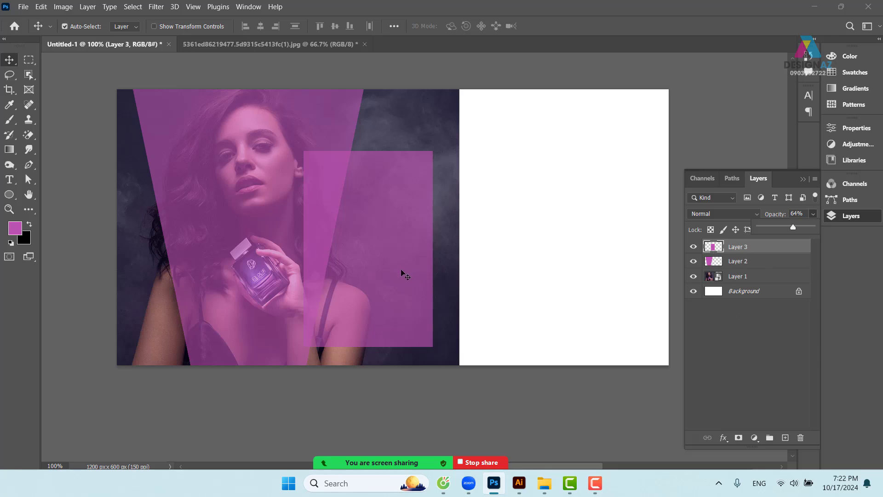
# Distort Layer 3's rectangle by pulling all four corners inward into an irregular quadrilateral with a slanted top and narrower bottom.
pyautogui.hotkey('ctrl', 't')
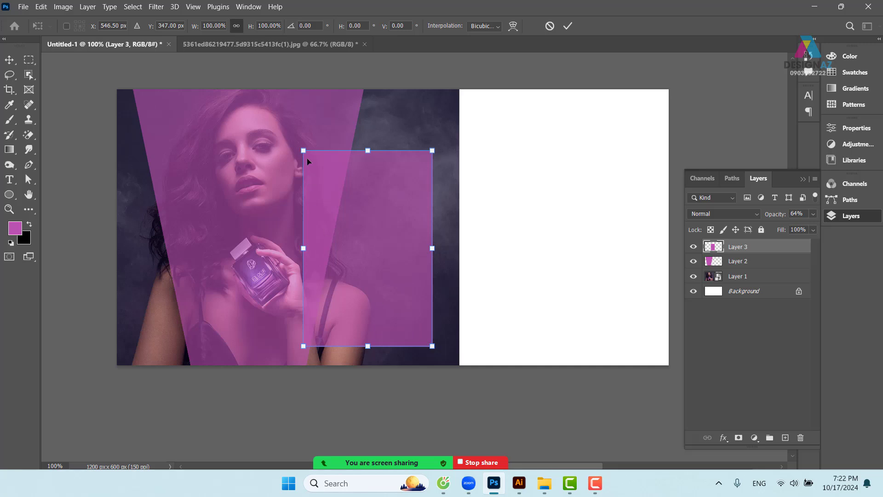
pyautogui.moveTo(303, 151); pyautogui.dragTo(312, 189)
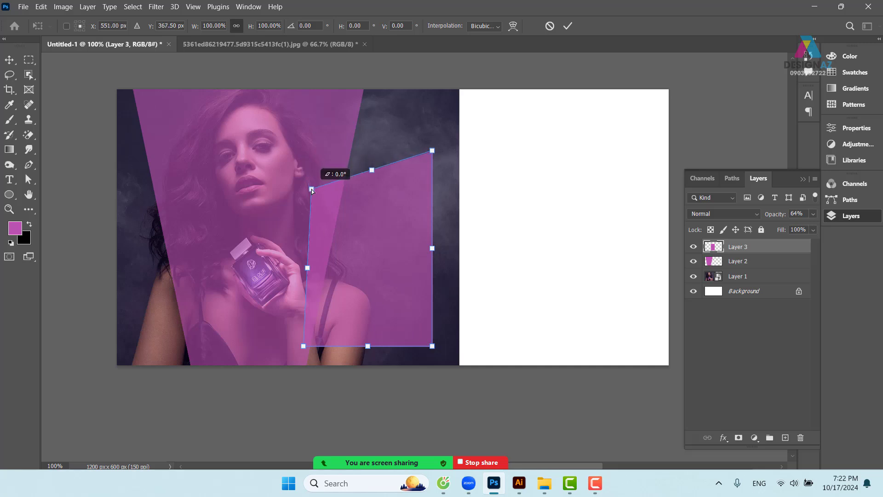
pyautogui.moveTo(432, 151); pyautogui.dragTo(408, 162)
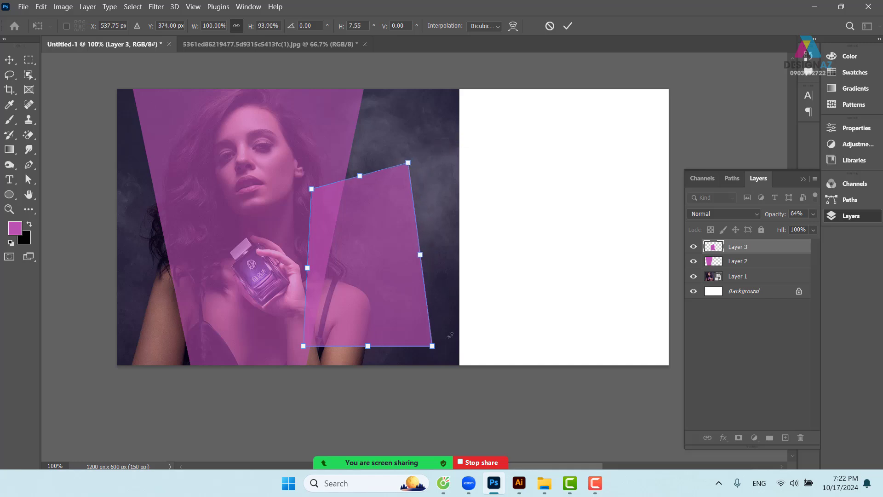
pyautogui.moveTo(433, 346); pyautogui.dragTo(379, 314)
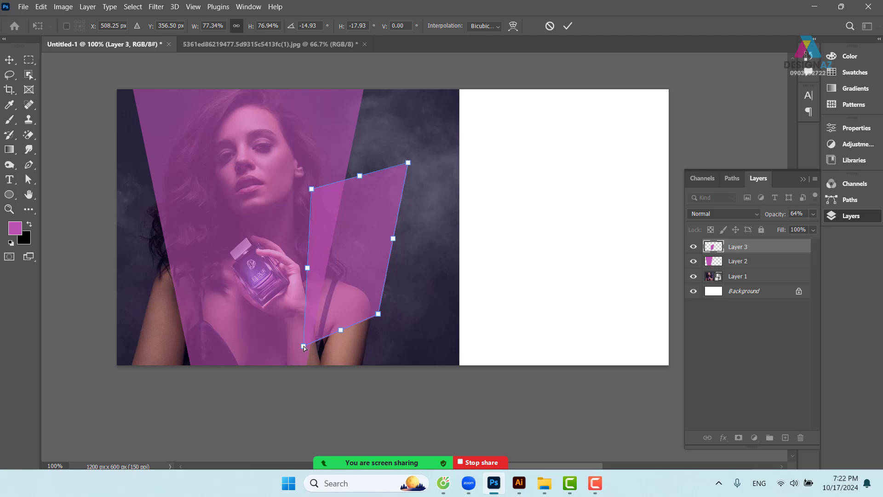
pyautogui.moveTo(304, 346); pyautogui.dragTo(307, 334)
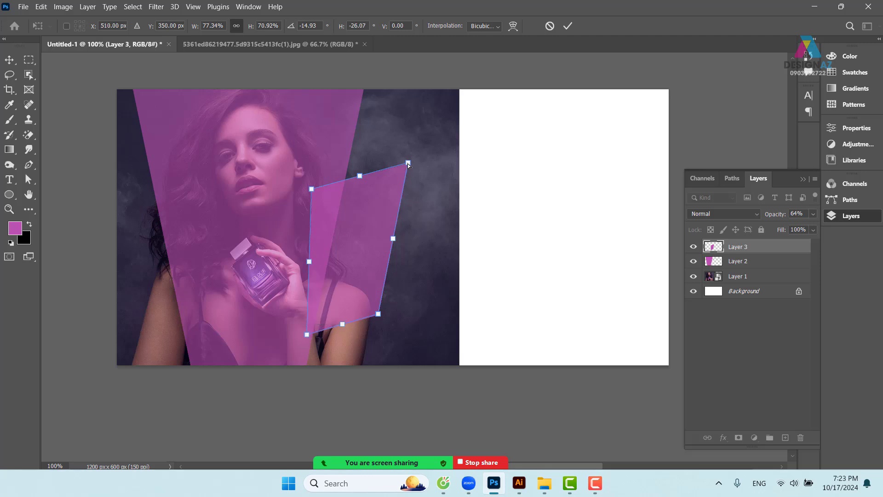
# Refine the corners of Layer 3's quadrilateral, widen its upper right side, shift the shape up slightly, and apply the transformation.
pyautogui.moveTo(408, 164)
pyautogui.mouseDown()
pyautogui.moveTo(407, 201)
pyautogui.moveTo(411, 178)
pyautogui.mouseUp()
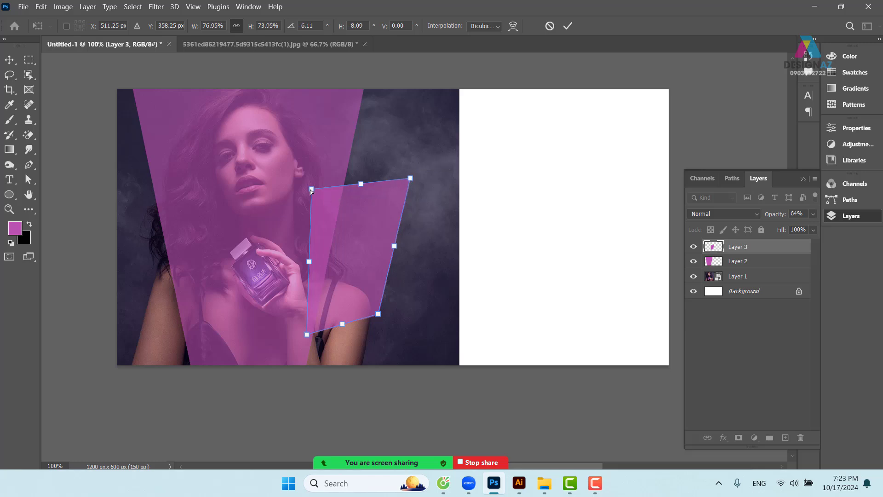
pyautogui.moveTo(311, 189); pyautogui.dragTo(314, 183)
pyautogui.moveTo(309, 336); pyautogui.dragTo(303, 333)
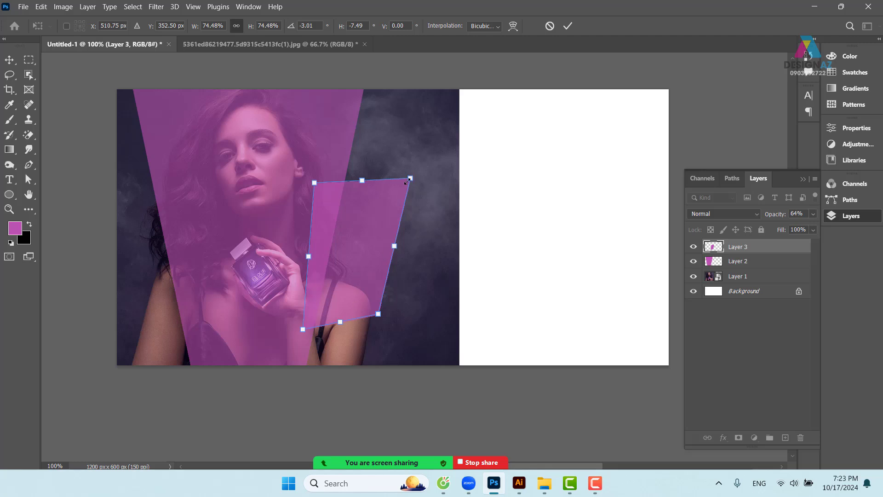
pyautogui.moveTo(410, 178); pyautogui.dragTo(422, 167)
pyautogui.moveTo(385, 207); pyautogui.dragTo(388, 199)
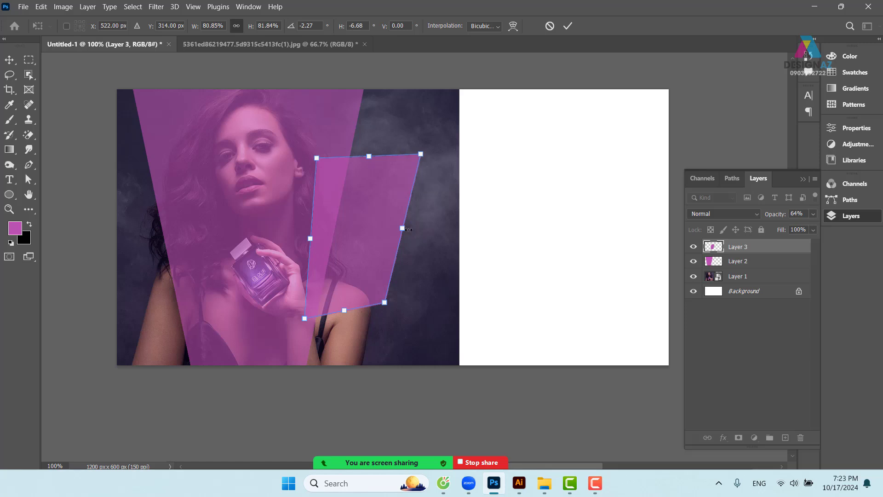
pyautogui.press('Return')
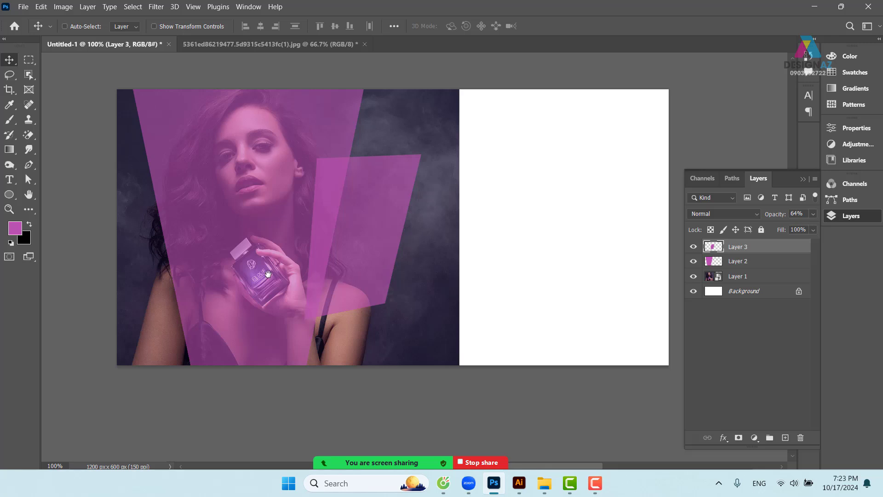
# Add a new layer above Layer 3 and draw a small upright rectangular selection over the trapezoid's lower left edge.
pyautogui.moveTo(268, 274); pyautogui.dragTo(287, 266)
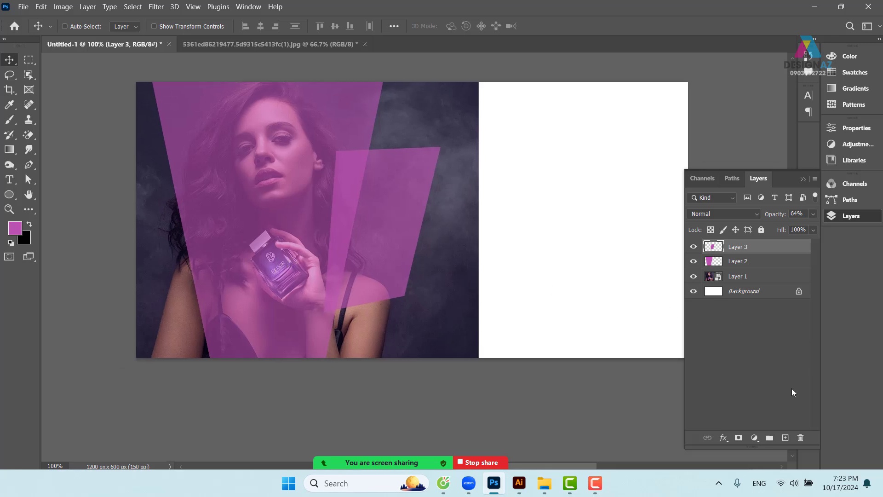
pyautogui.click(786, 438)
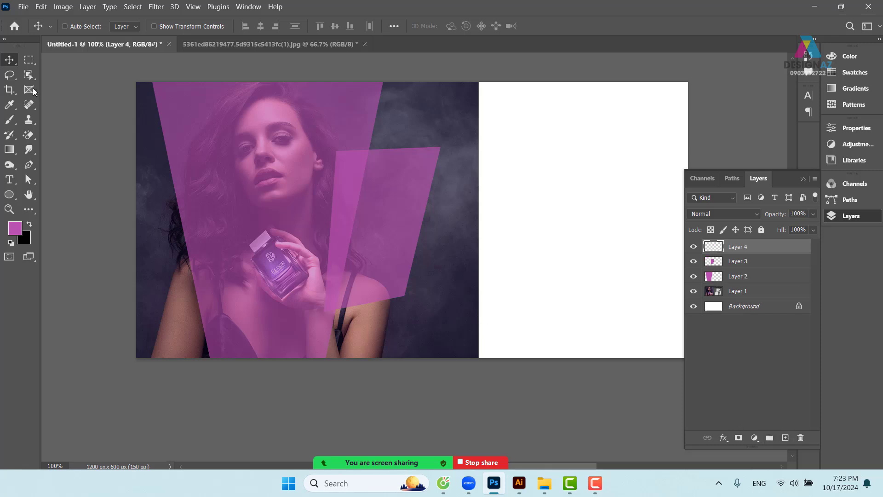
pyautogui.click(28, 60)
pyautogui.moveTo(160, 217); pyautogui.dragTo(235, 307)
# Fill the small rectangular selection on Layer 4 with the purple-pink foreground colour and deselect.
pyautogui.hotkey('ctrl', 'd')
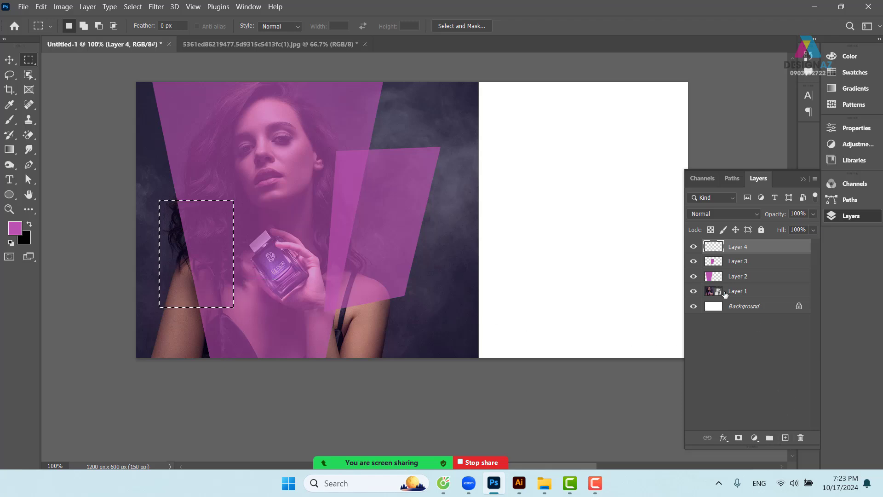
pyautogui.hotkey('alt', 'BackSpace')
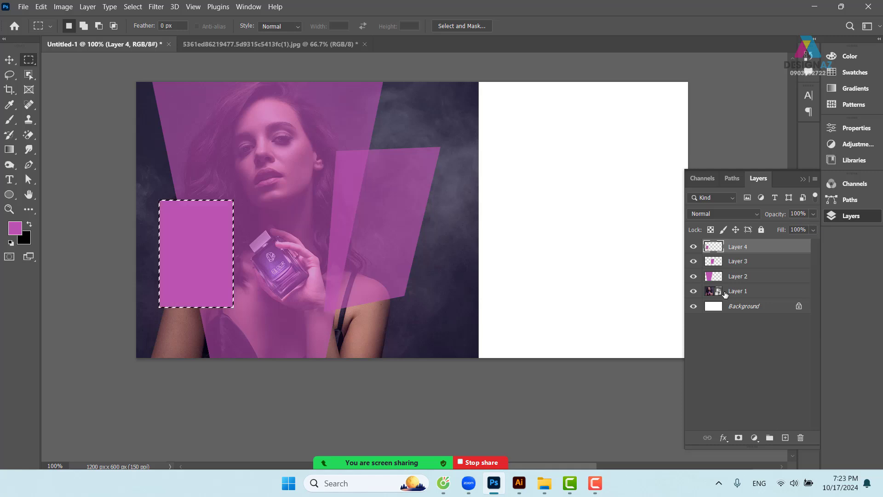
pyautogui.press('v')
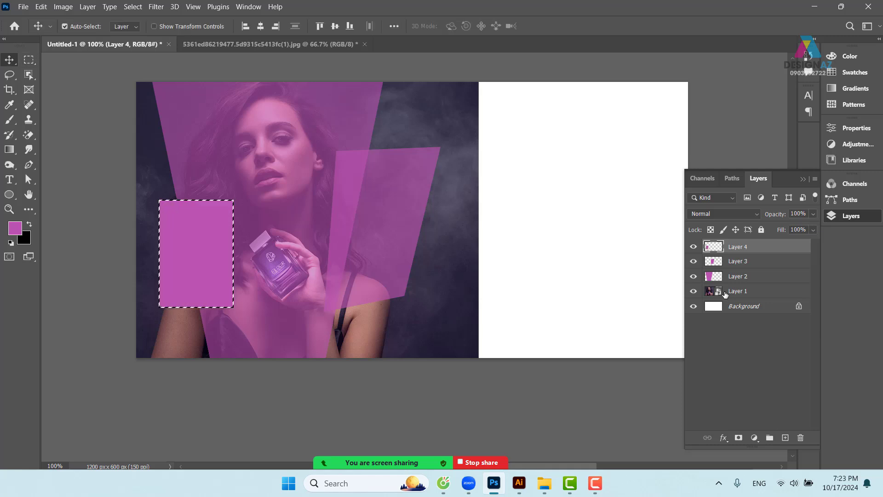
pyautogui.hotkey('ctrl', 'd')
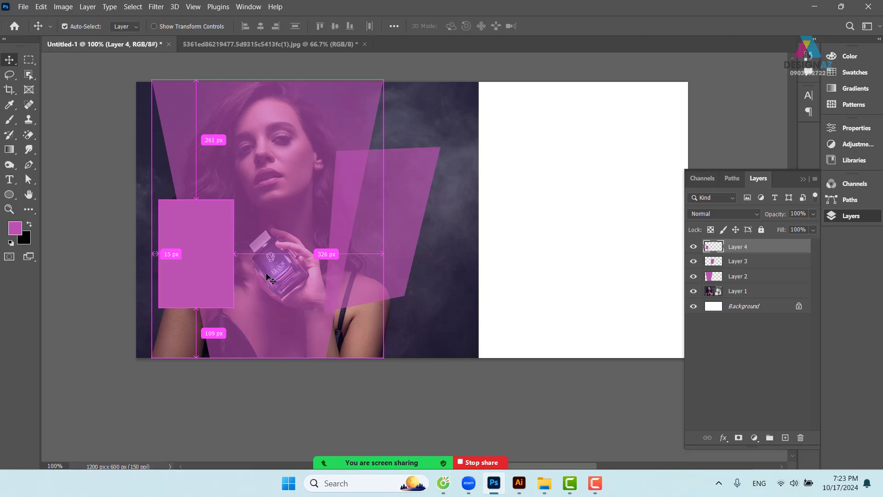
# Distort Layer 4's small rectangle by pulling its four corners inward, lowering the upper right corner the most.
pyautogui.moveTo(306, 321); pyautogui.dragTo(315, 303)
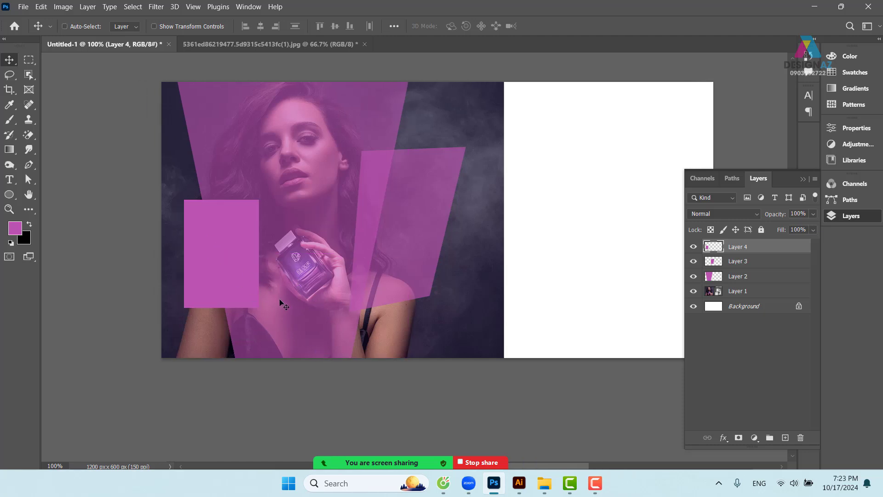
pyautogui.moveTo(357, 288); pyautogui.dragTo(331, 288)
pyautogui.press('ctrl')
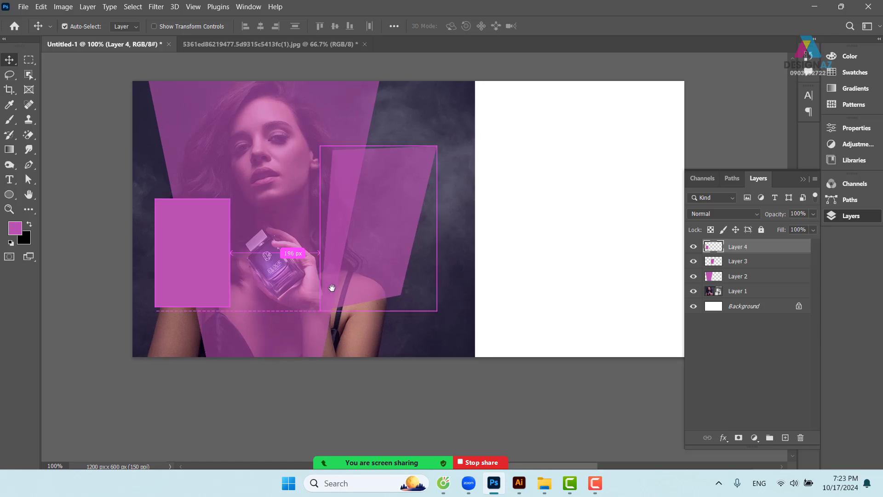
pyautogui.hotkey('ctrl', 't')
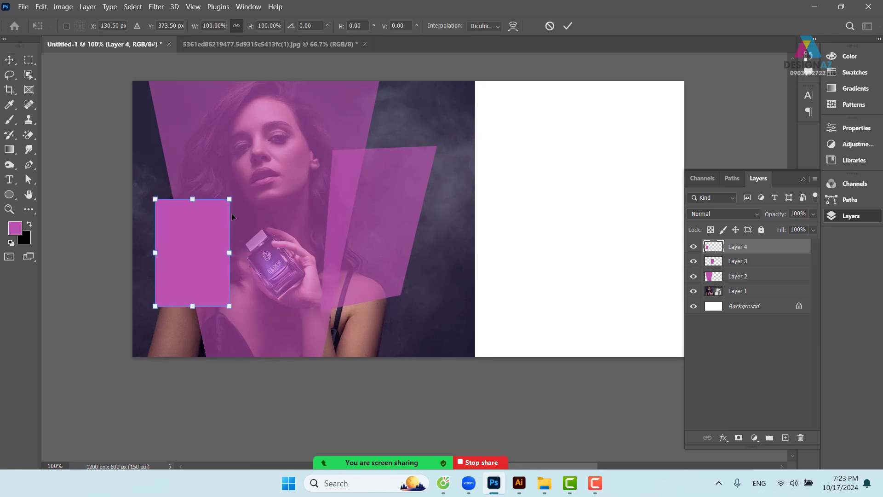
pyautogui.moveTo(233, 204); pyautogui.dragTo(214, 237)
pyautogui.moveTo(156, 307); pyautogui.dragTo(167, 294)
pyautogui.moveTo(228, 302); pyautogui.dragTo(222, 299)
pyautogui.moveTo(155, 199); pyautogui.dragTo(156, 214)
# Move Layer 4's quadrilateral down over the woman's arm, rotate it counterclockwise, and apply the transformation.
pyautogui.moveTo(196, 250); pyautogui.dragTo(208, 291)
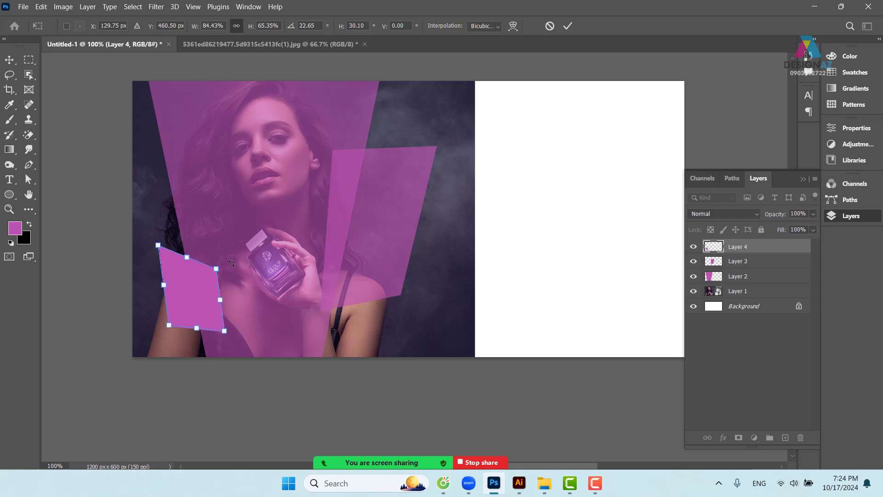
pyautogui.moveTo(231, 262); pyautogui.dragTo(227, 255)
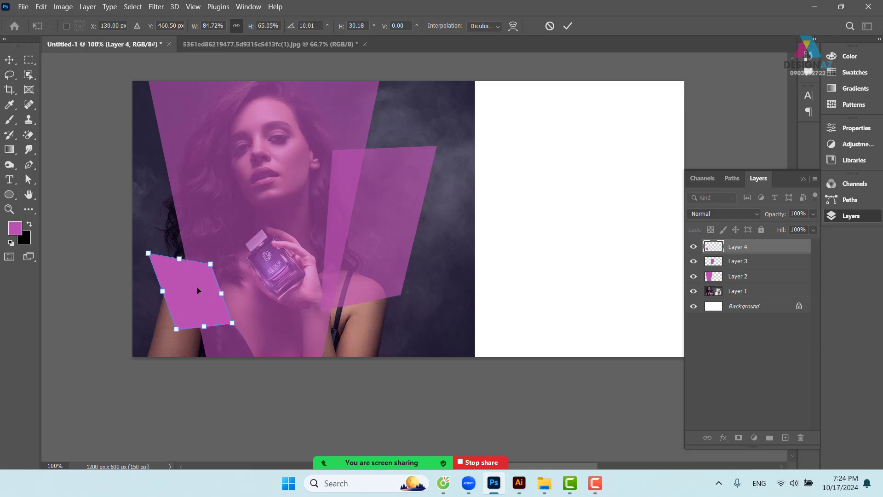
pyautogui.moveTo(197, 286); pyautogui.dragTo(203, 293)
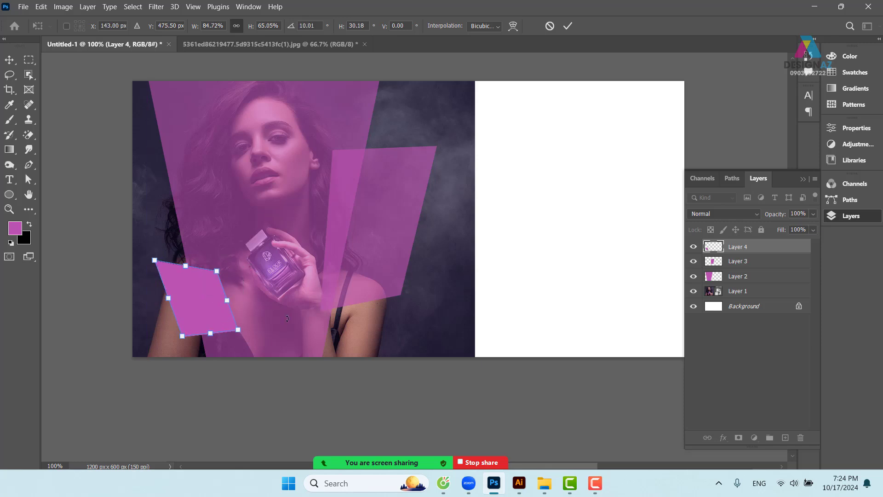
pyautogui.moveTo(244, 274); pyautogui.dragTo(234, 271)
pyautogui.press('Return')
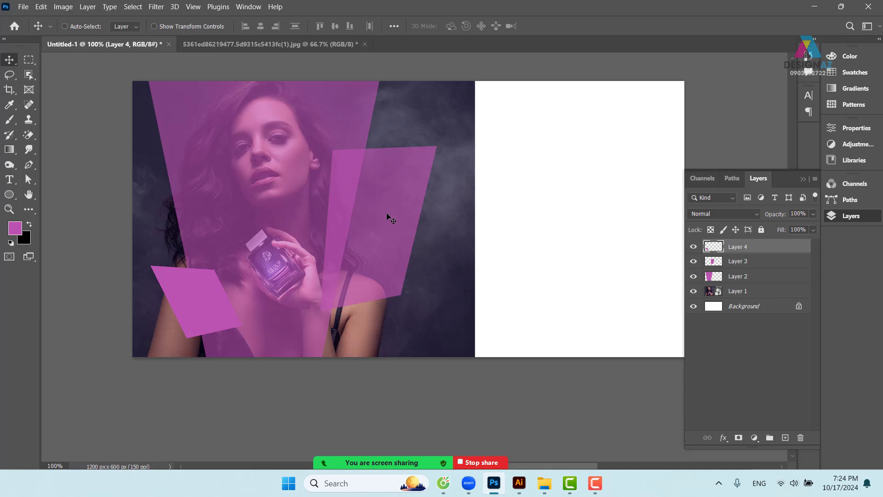
# Select Layer 3 through its shape on the canvas, try moving the shape, and undo the move.
pyautogui.rightClick(383, 175)
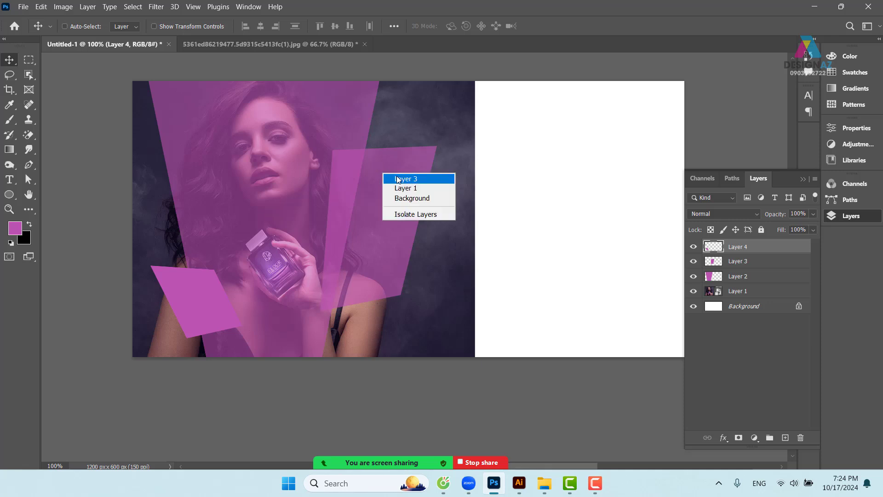
pyautogui.click(366, 163)
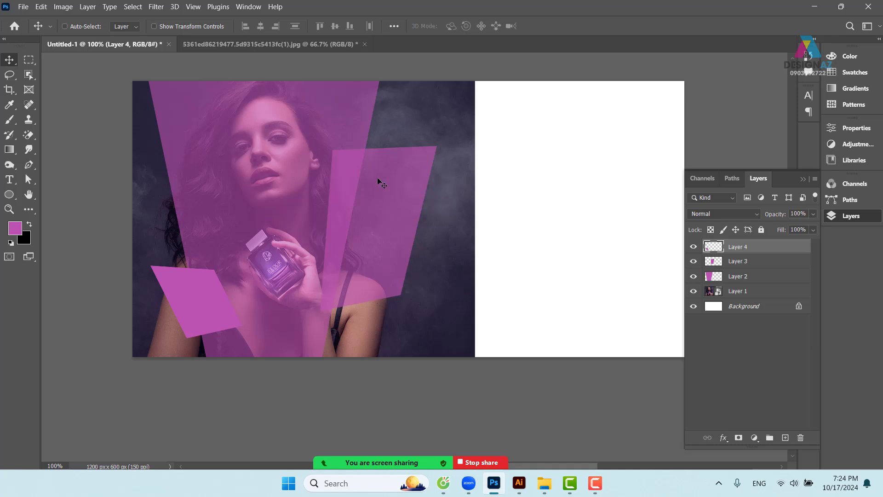
pyautogui.rightClick(385, 188)
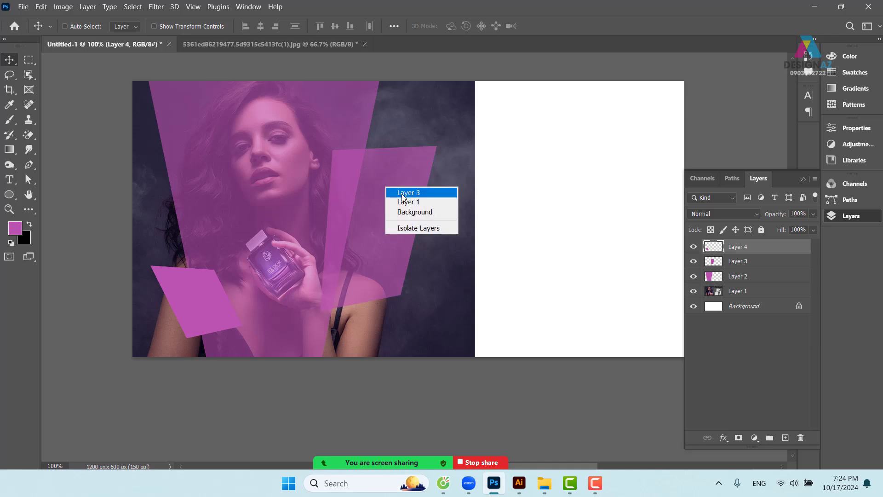
pyautogui.click(403, 193)
pyautogui.moveTo(384, 220); pyautogui.dragTo(375, 203)
pyautogui.hotkey('ctrl', 'z')
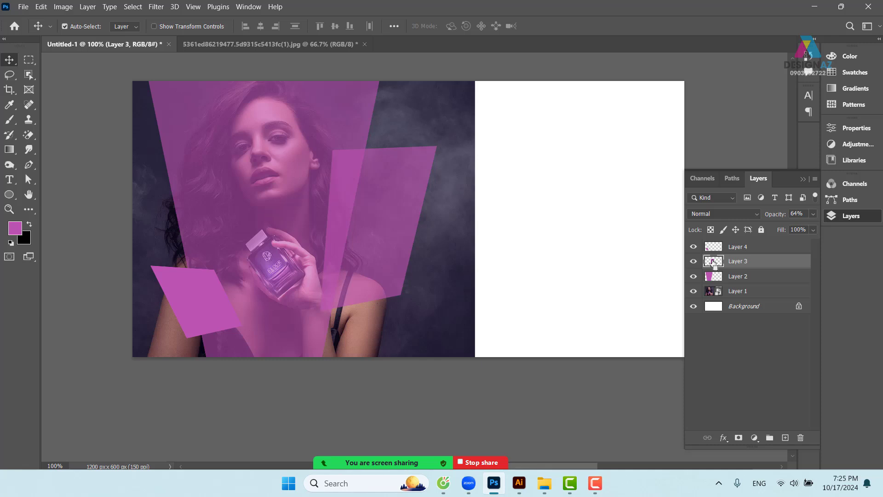
# Hide and reshow Layer 3 to identify its shape, and load the shape's outline as a selection.
pyautogui.click(693, 261)
pyautogui.click(693, 262)
pyautogui.press('ctrl')
pyautogui.keyDown('ctrl'); pyautogui.click(713, 264); pyautogui.keyUp('ctrl')
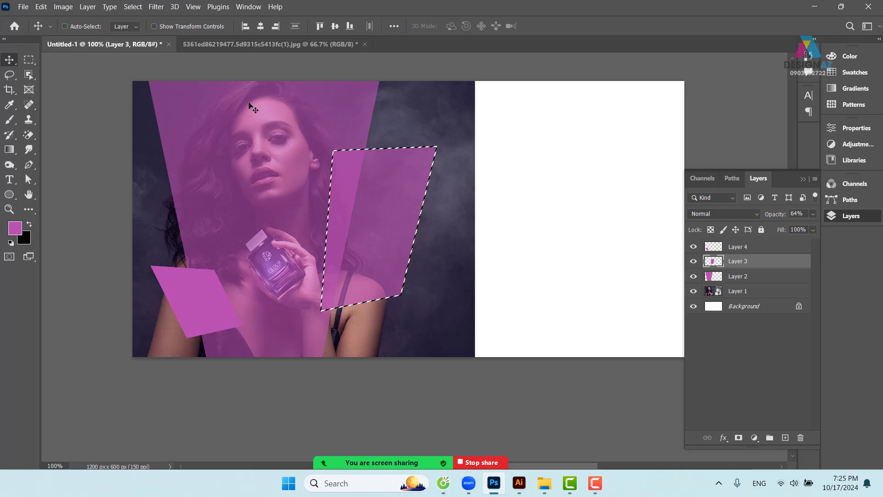
# Expand the selection around Layer 3's quadrilateral by 5 pixels and inspect the gap along its edges.
pyautogui.click(133, 7)
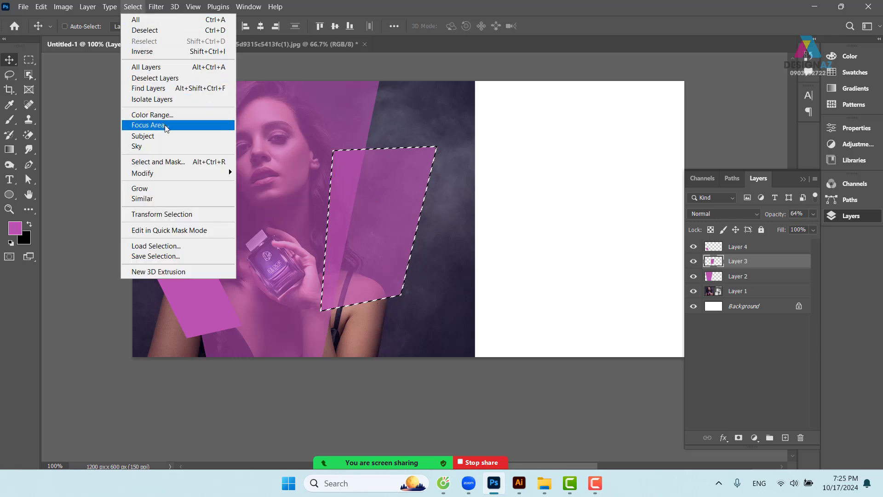
pyautogui.moveTo(170, 173)
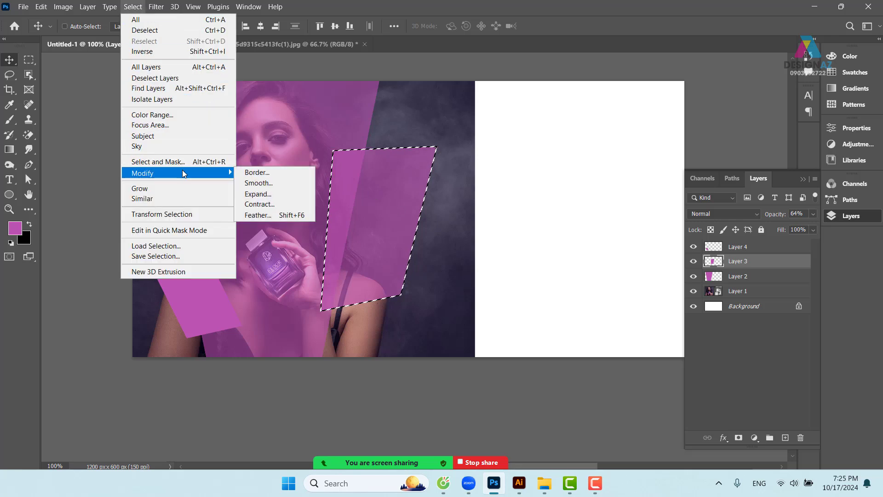
pyautogui.click(260, 194)
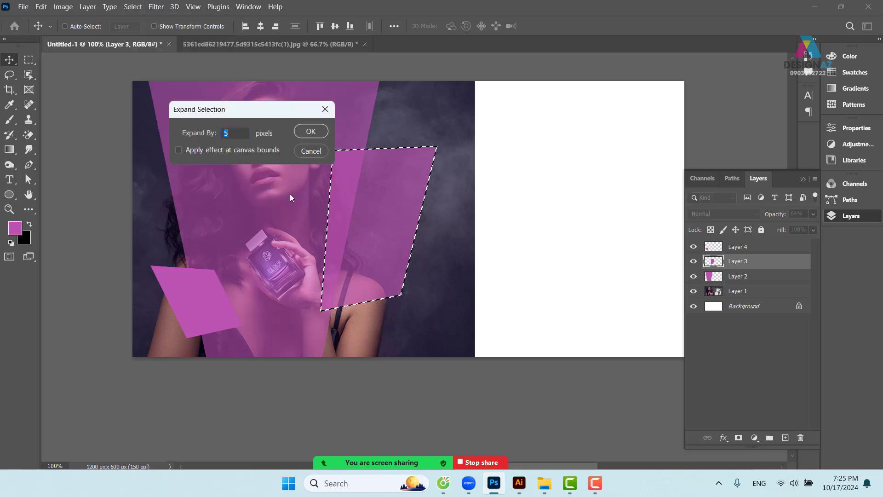
pyautogui.click(310, 131)
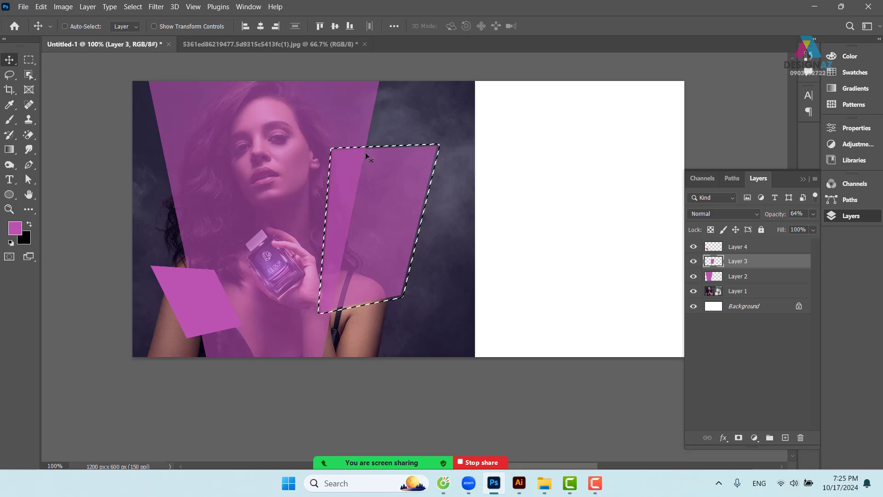
pyautogui.hotkey('ctrl', '+')
pyautogui.hotkey('ctrl', '+')
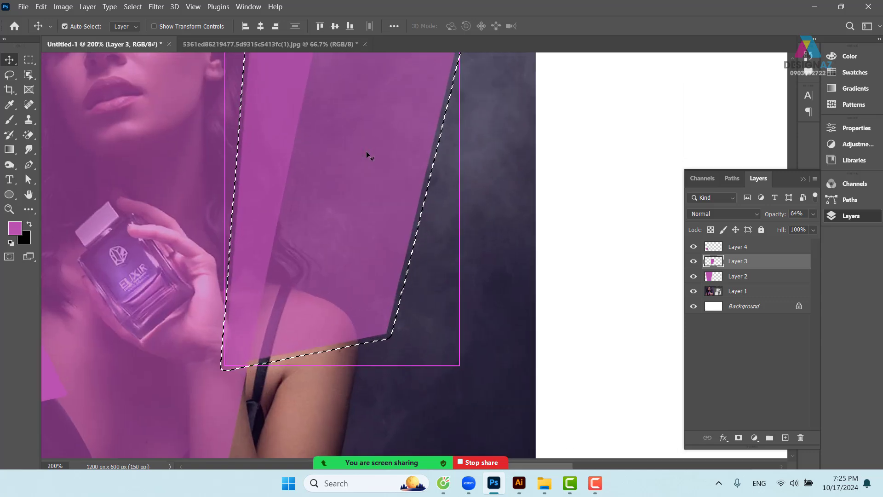
pyautogui.moveTo(203, 183); pyautogui.dragTo(311, 323)
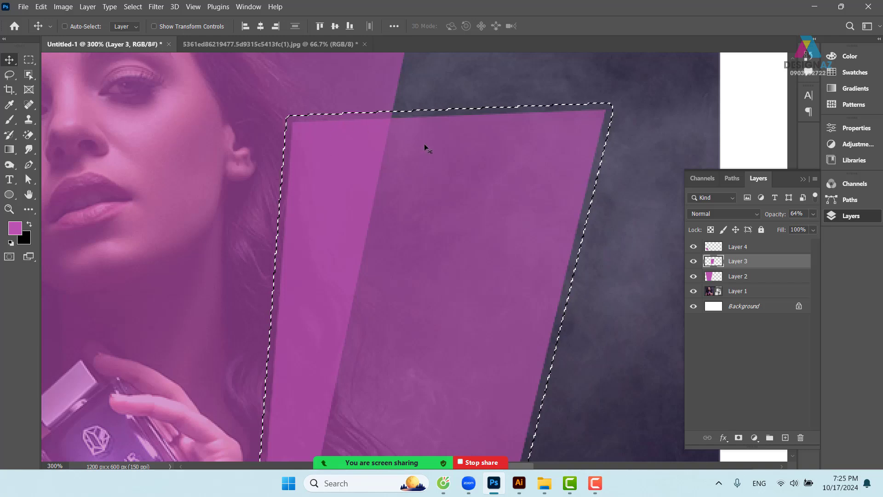
pyautogui.hotkey('ctrl', '-')
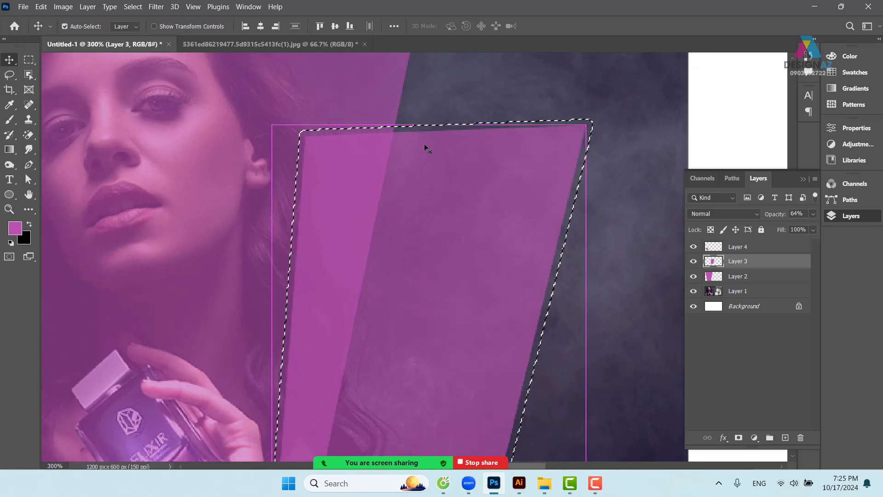
pyautogui.hotkey('ctrl', '-')
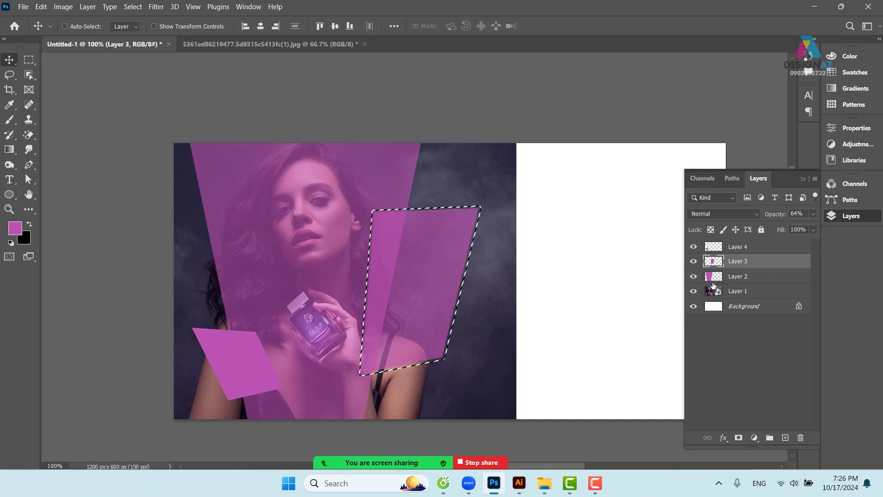
# Hide Layer 3 and delete the part of Layer 2's large shape that lies inside the expanded selection.
pyautogui.click(746, 278)
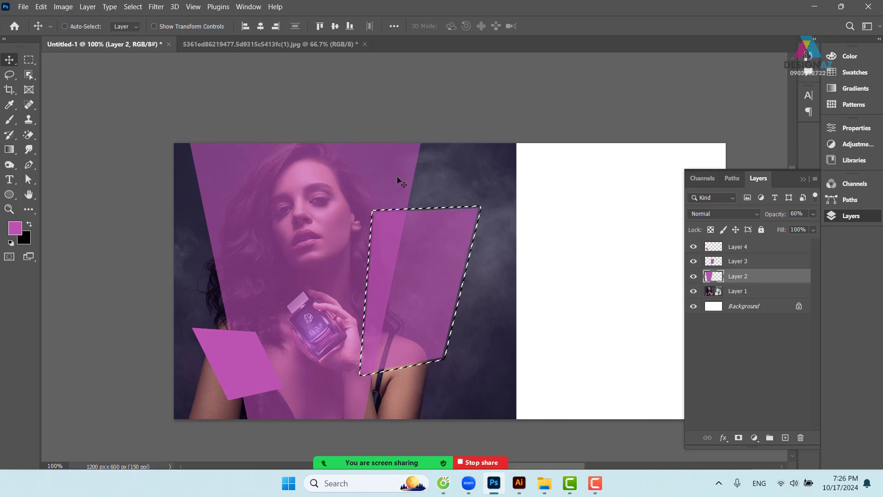
pyautogui.hotkey('ctrl', '+')
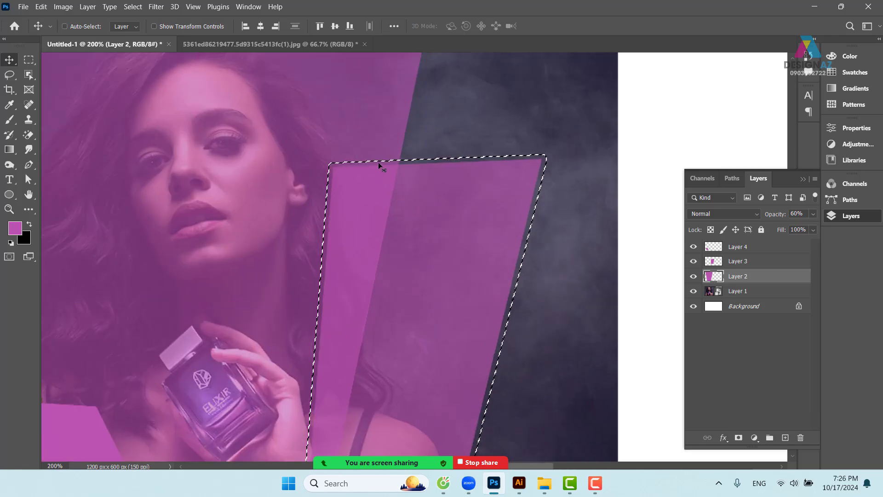
pyautogui.click(694, 261)
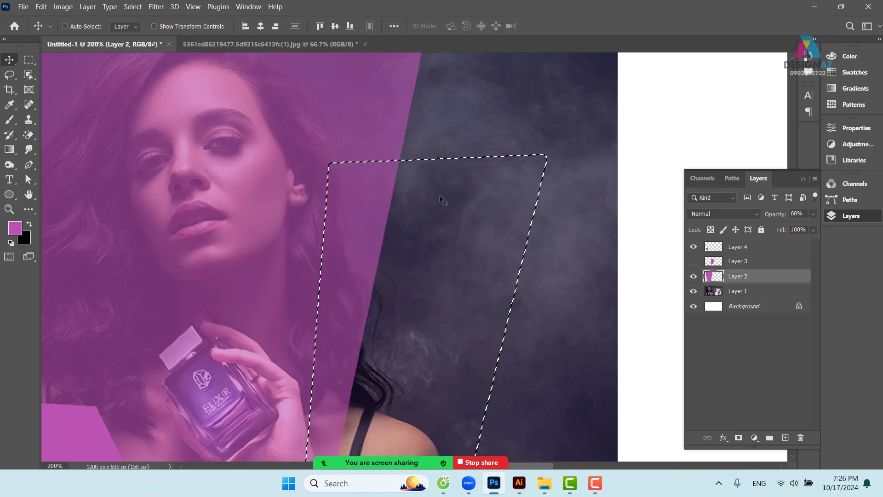
pyautogui.rightClick(374, 131)
pyautogui.click(386, 132)
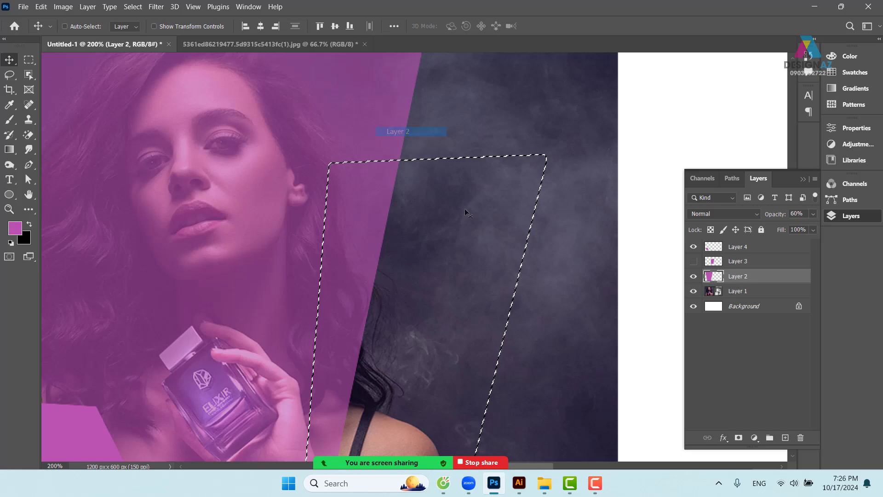
pyautogui.press('Delete')
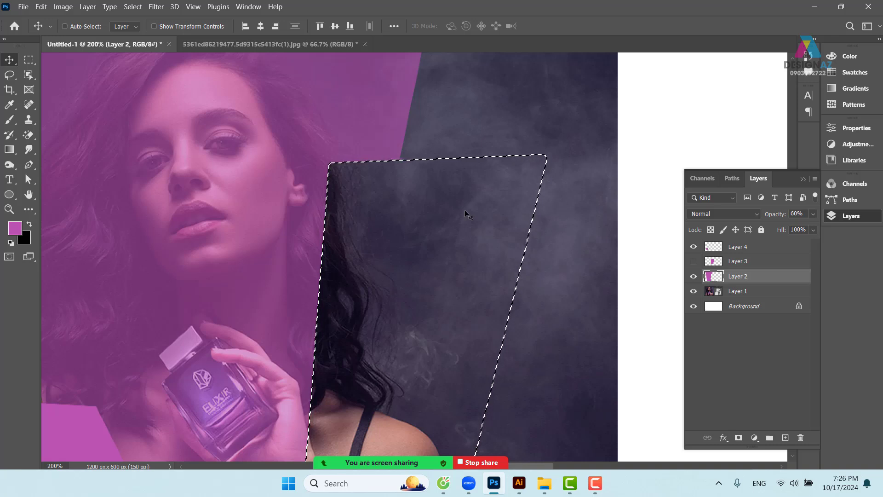
# Deselect the outline, show Layer 3 again, and inspect the gap cut between the two shapes.
pyautogui.hotkey('ctrl', 'd')
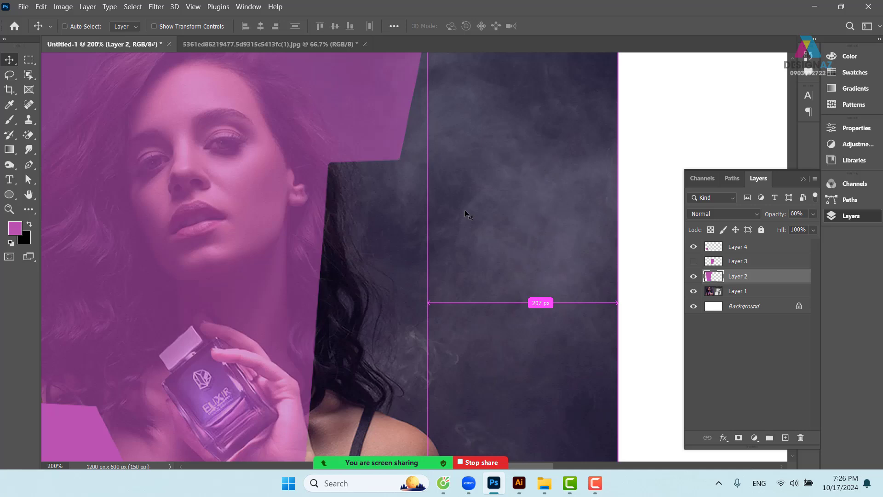
pyautogui.hotkey('ctrl', '-')
pyautogui.hotkey('ctrl', '-')
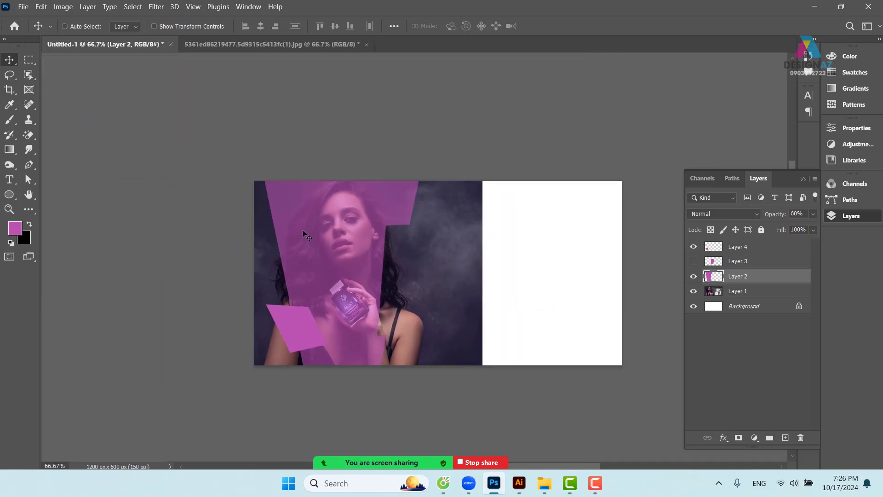
pyautogui.click(693, 261)
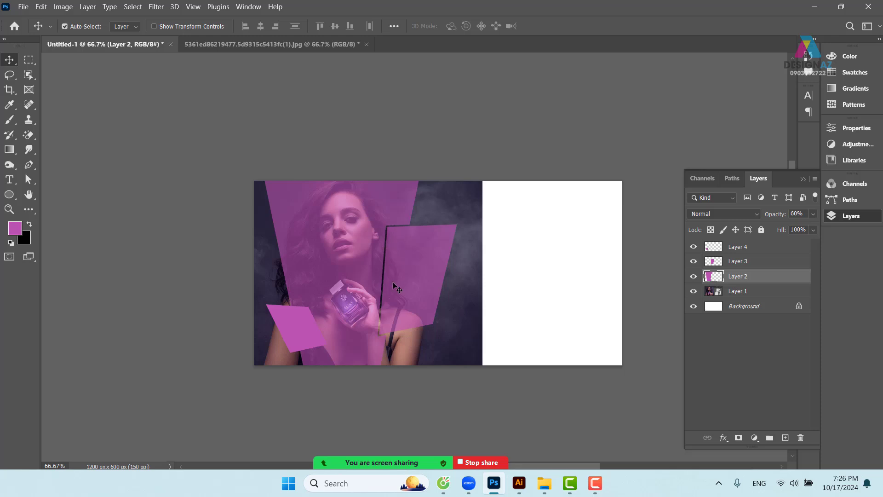
pyautogui.hotkey('ctrl', '+')
pyautogui.moveTo(380, 299); pyautogui.dragTo(416, 272)
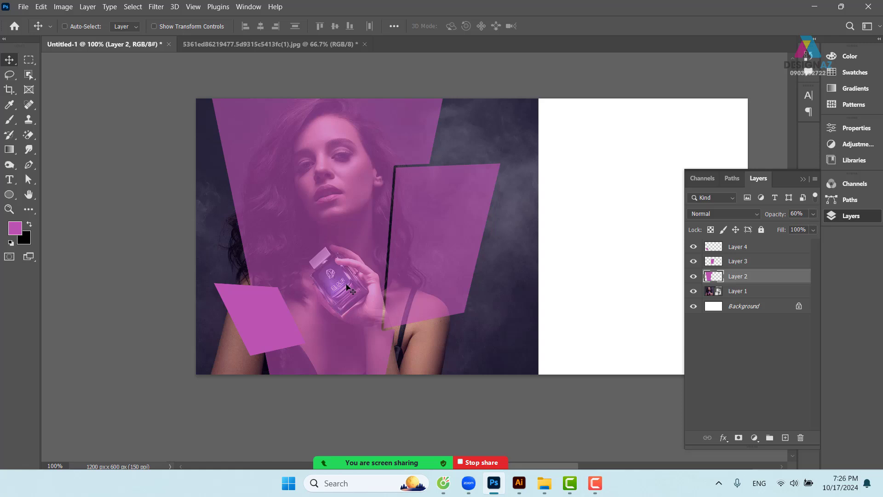
# Select Layer 4 through its quadrilateral over the woman's arm and load the shape's outline as a selection.
pyautogui.rightClick(268, 309)
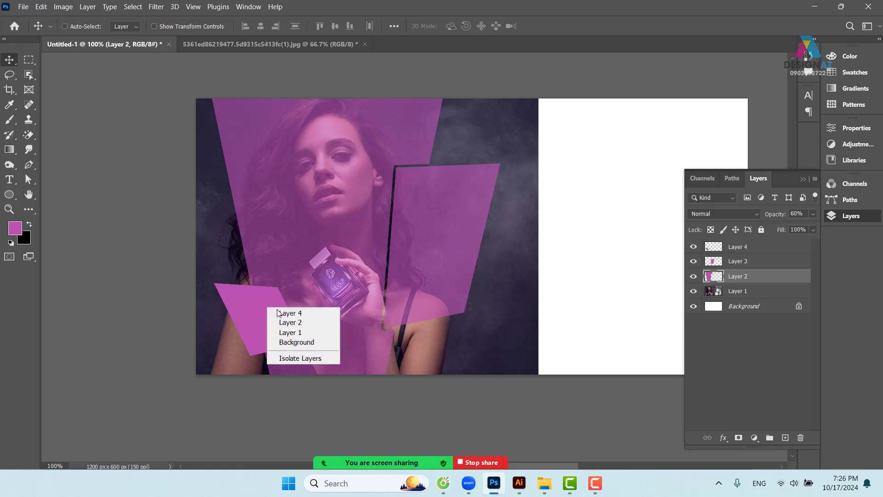
pyautogui.click(282, 313)
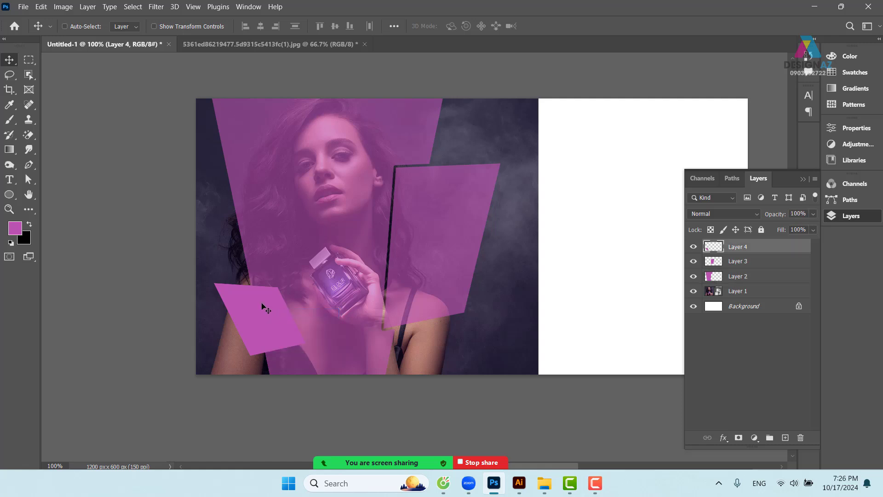
pyautogui.rightClick(283, 309)
pyautogui.click(283, 311)
pyautogui.press('ctrl')
pyautogui.keyDown('ctrl'); pyautogui.click(718, 250); pyautogui.keyUp('ctrl')
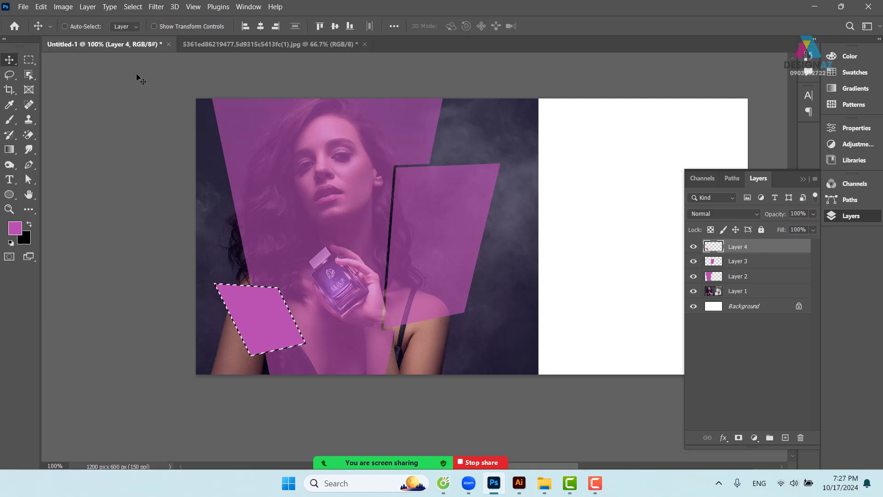
# Expand the selection outward around Layer 4's small quadrilateral.
pyautogui.click(131, 8)
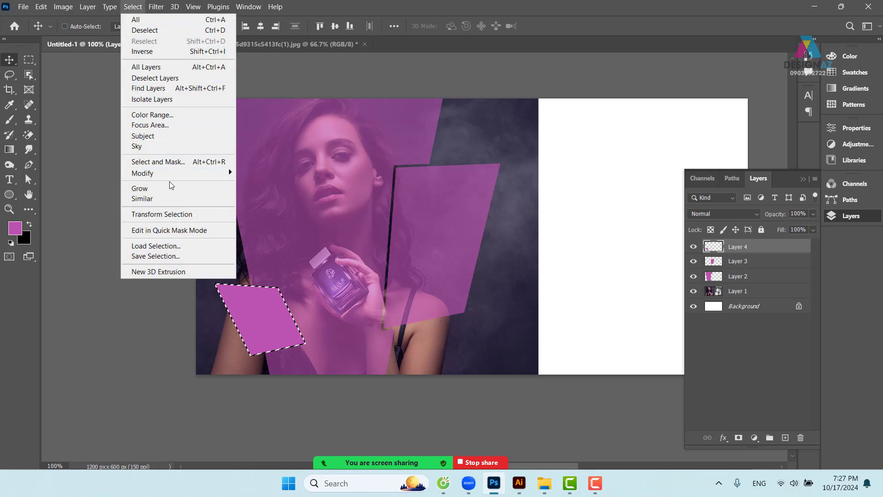
pyautogui.moveTo(180, 178)
pyautogui.click(265, 193)
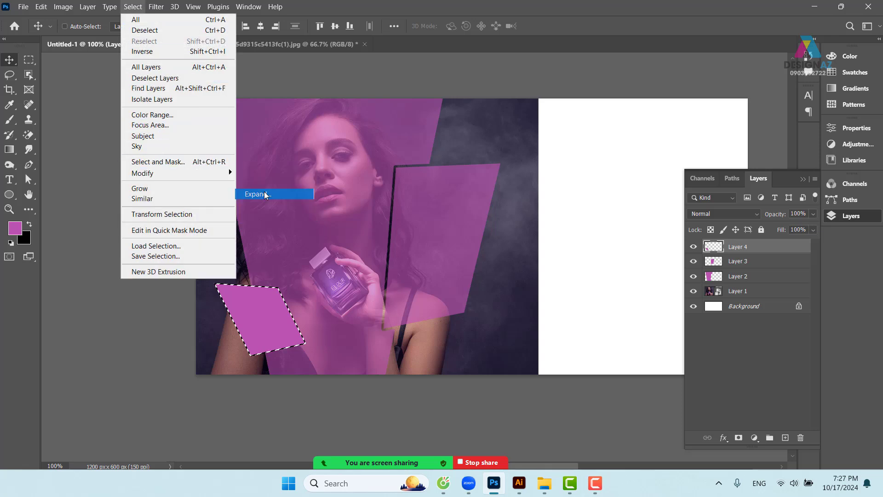
pyautogui.click(315, 133)
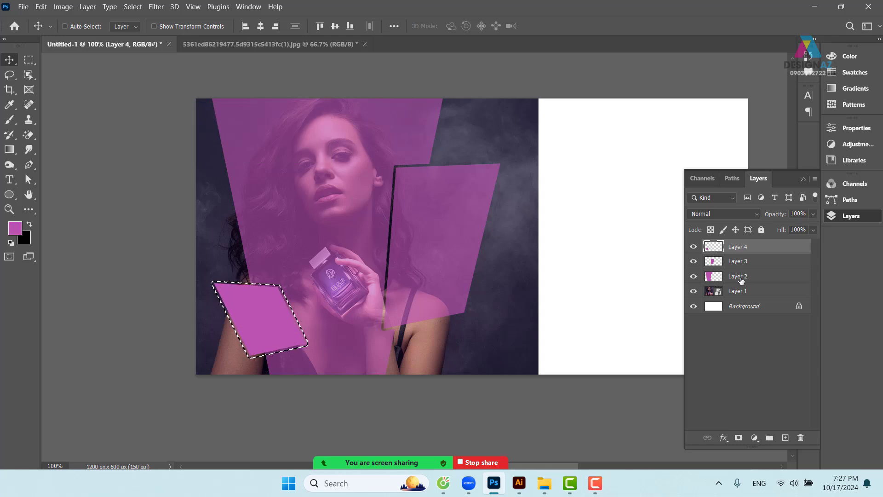
# Hide Layer 4, delete the selected area from Layer 2's shape, clear the selection, and show Layer 4 again.
pyautogui.click(693, 248)
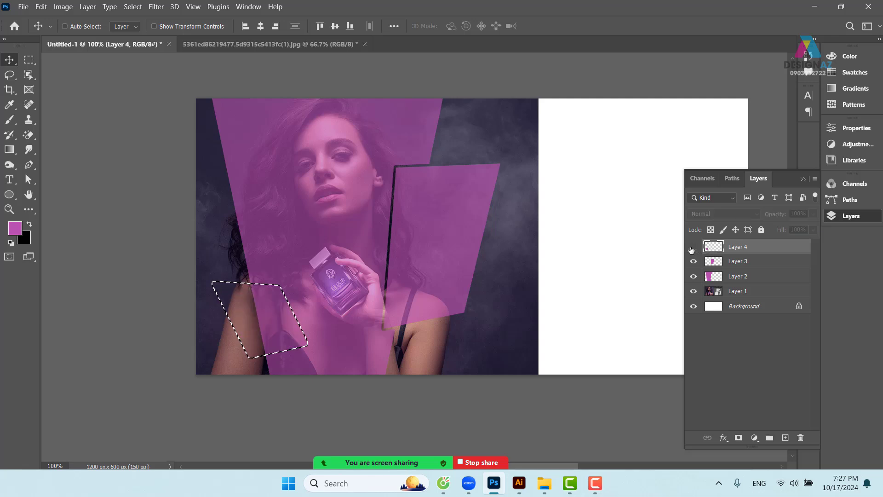
pyautogui.click(734, 281)
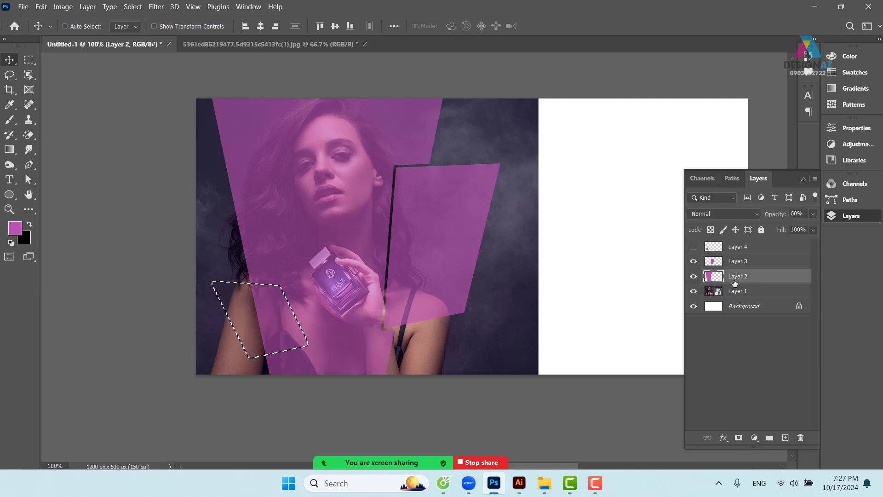
pyautogui.rightClick(360, 150)
pyautogui.click(375, 156)
pyautogui.moveTo(388, 149)
pyautogui.mouseDown()
pyautogui.moveTo(374, 161)
pyautogui.moveTo(382, 149)
pyautogui.mouseUp()
pyautogui.hotkey('ctrl', 'z')
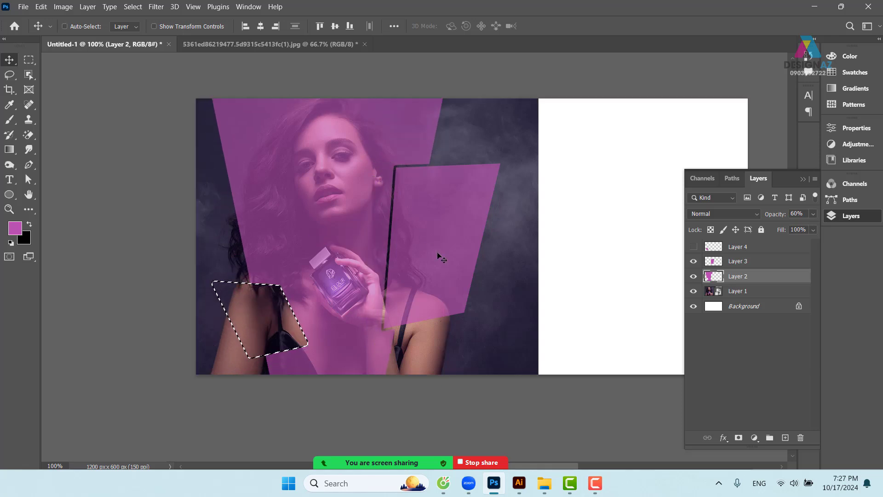
pyautogui.hotkey('ctrl', 'd')
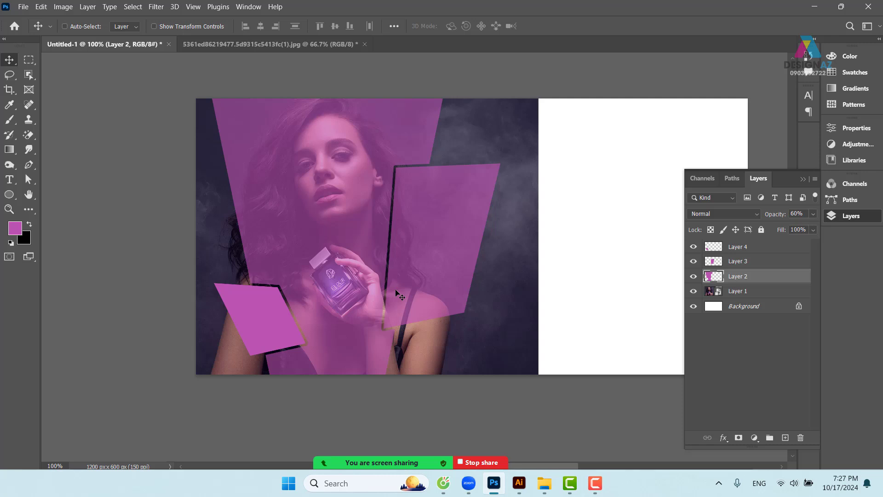
pyautogui.moveTo(355, 281)
pyautogui.mouseDown()
pyautogui.moveTo(341, 285)
pyautogui.moveTo(364, 292)
pyautogui.moveTo(361, 267)
pyautogui.mouseUp()
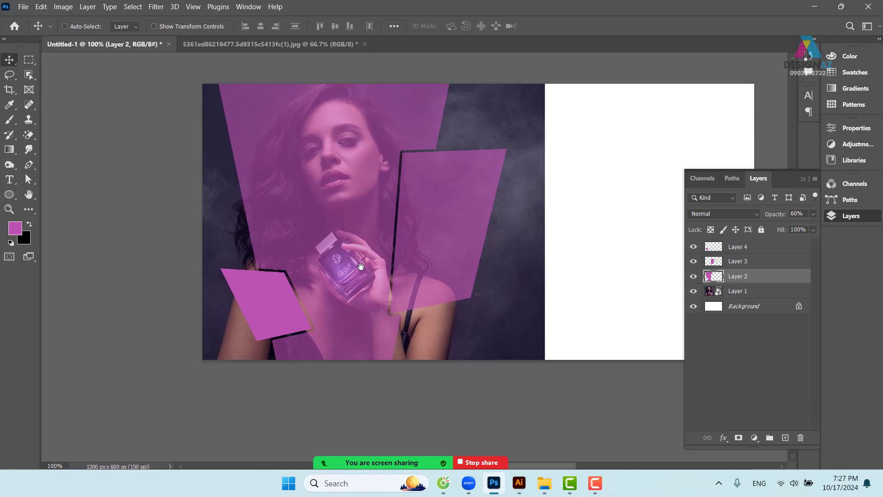
# Select Layer 2 through its large shape on the canvas and set its opacity to 100%.
pyautogui.rightClick(353, 183)
pyautogui.click(371, 189)
pyautogui.rightClick(369, 179)
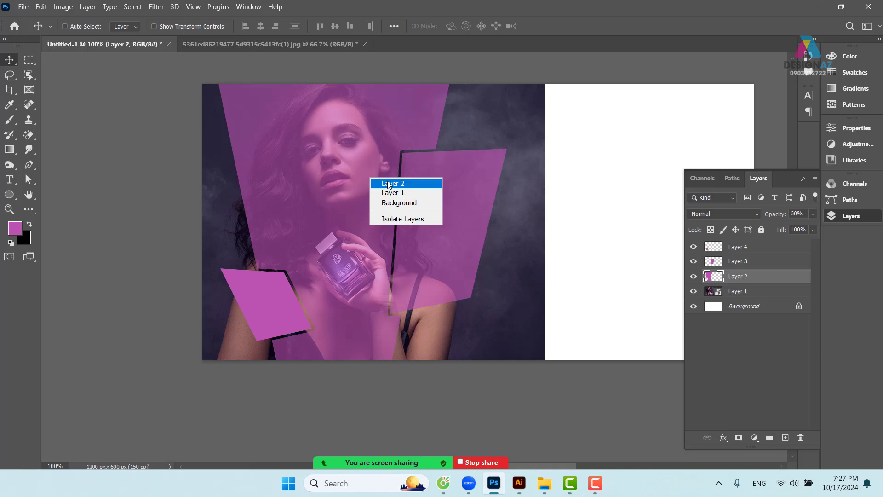
pyautogui.click(389, 185)
pyautogui.rightClick(320, 172)
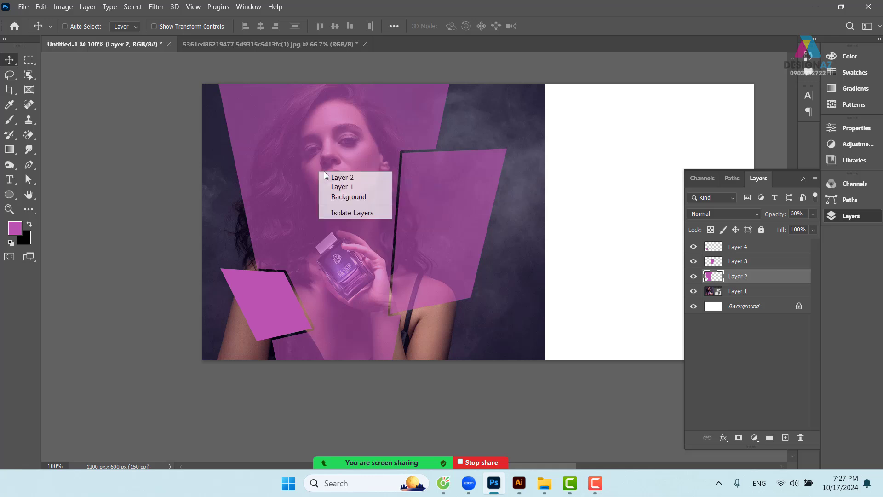
pyautogui.click(340, 178)
pyautogui.rightClick(325, 164)
pyautogui.click(363, 169)
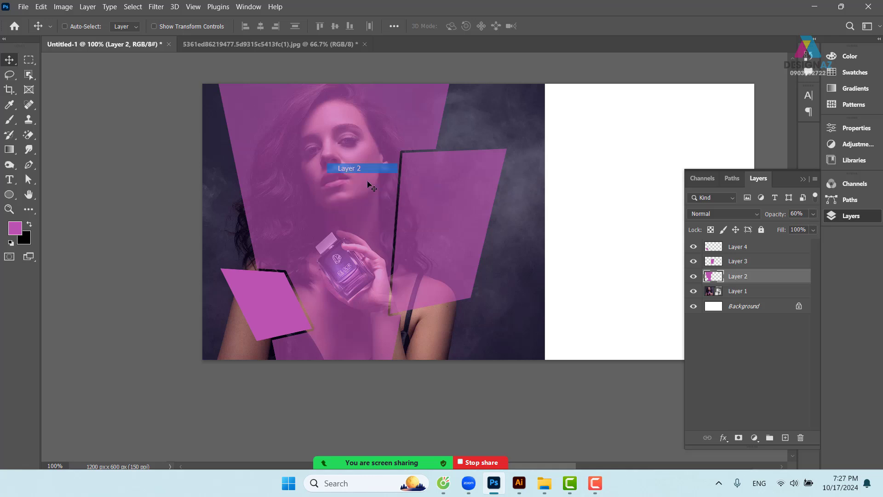
pyautogui.click(814, 214)
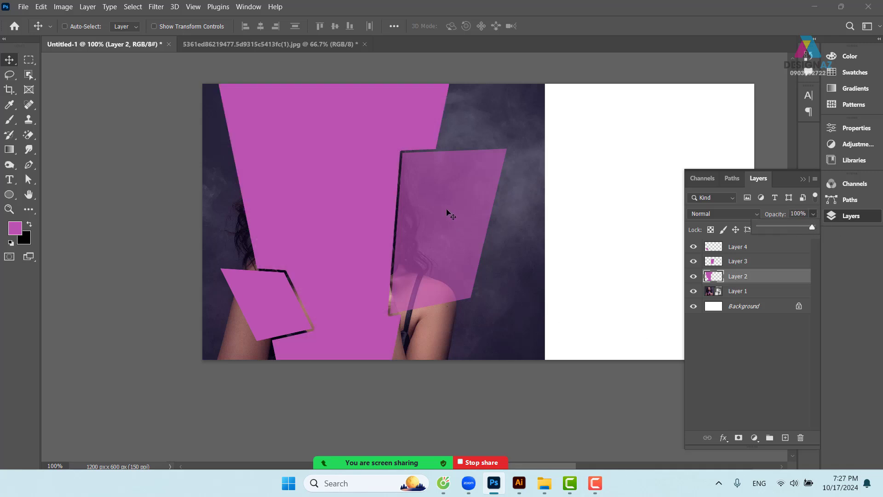
# Set the opacity of Layer 3's quadrilateral to 100% and check the opacity of Layer 4.
pyautogui.rightClick(449, 214)
pyautogui.click(488, 216)
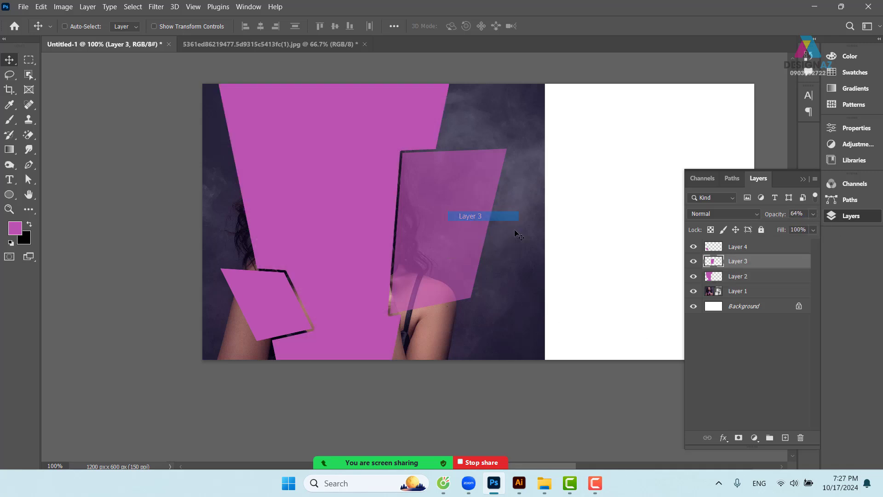
pyautogui.click(814, 214)
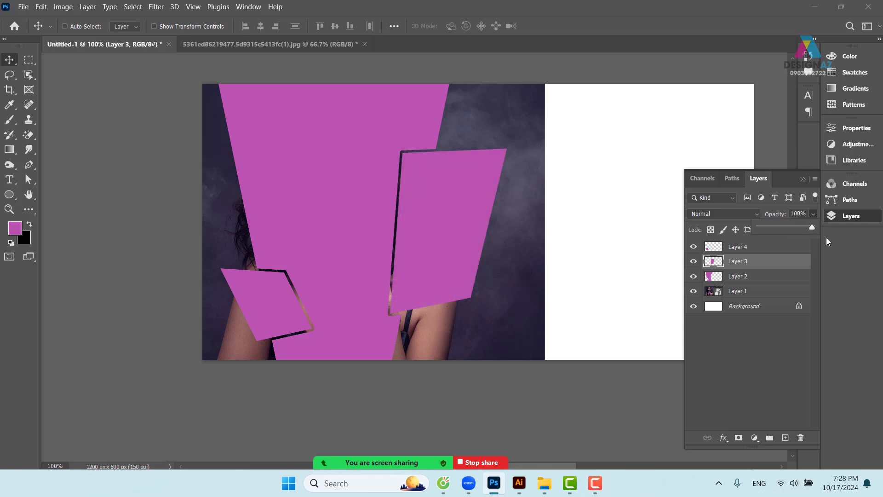
pyautogui.rightClick(281, 295)
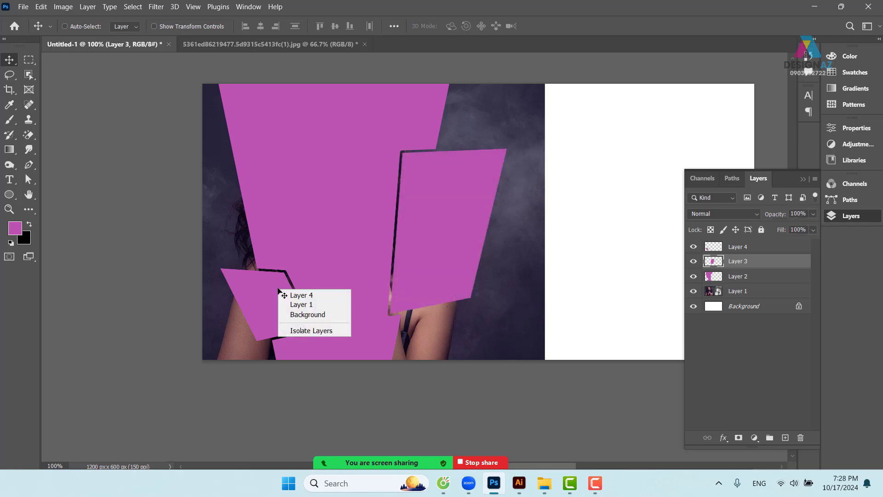
pyautogui.click(306, 297)
pyautogui.click(813, 215)
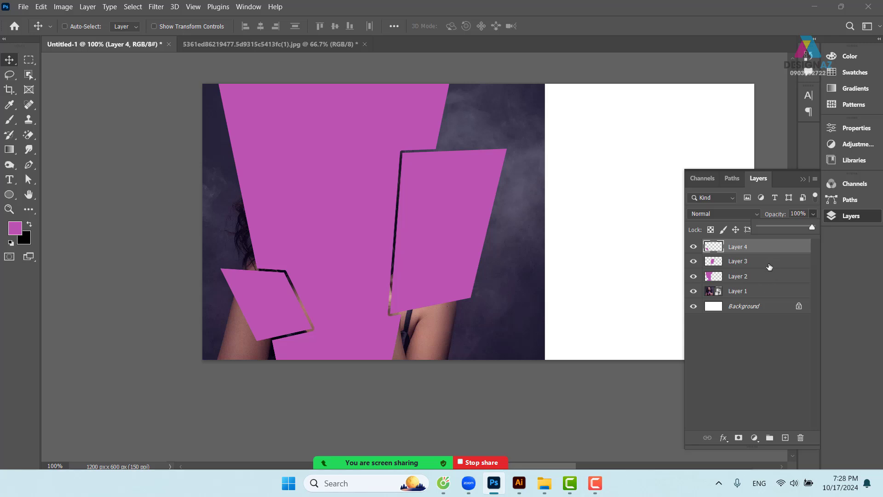
# Select Layers 4, 3 and 2 together and merge them into one layer.
pyautogui.keyDown('shift'); pyautogui.click(769, 263); pyautogui.keyUp('shift')
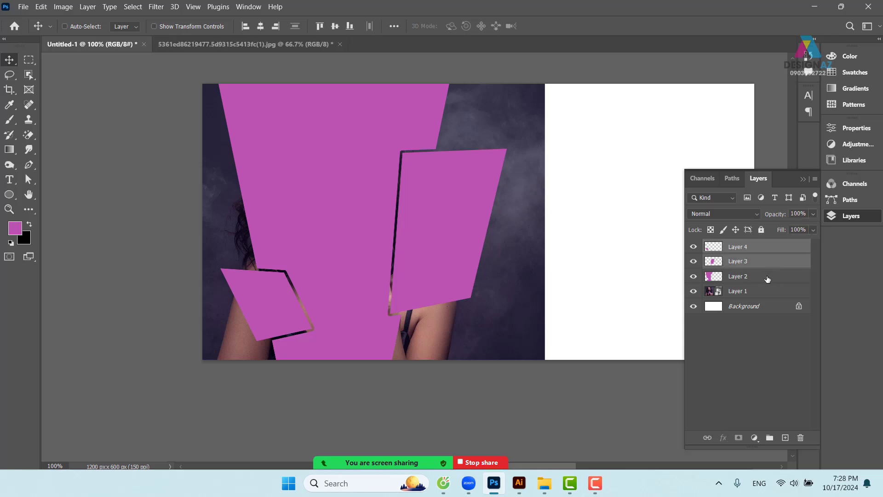
pyautogui.keyDown('shift'); pyautogui.click(755, 282); pyautogui.keyUp('shift')
pyautogui.moveTo(392, 246); pyautogui.dragTo(332, 223)
pyautogui.hotkey('ctrl', 'z')
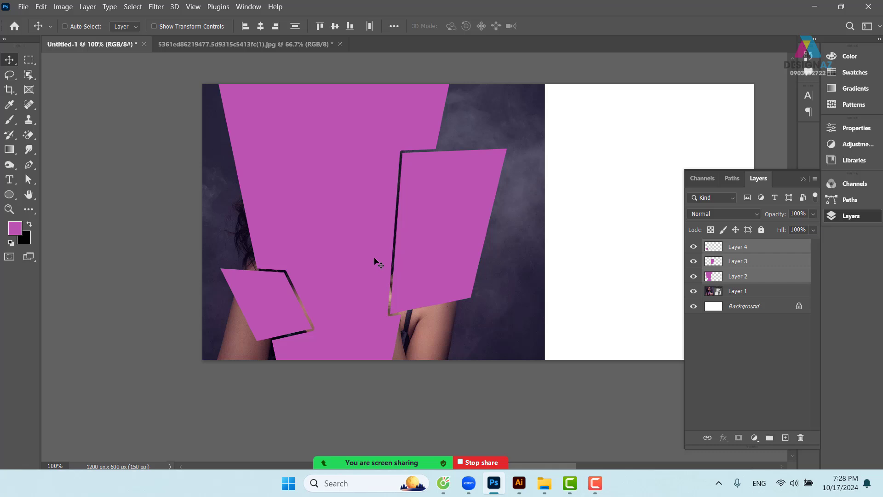
pyautogui.hotkey('ctrl', 'e')
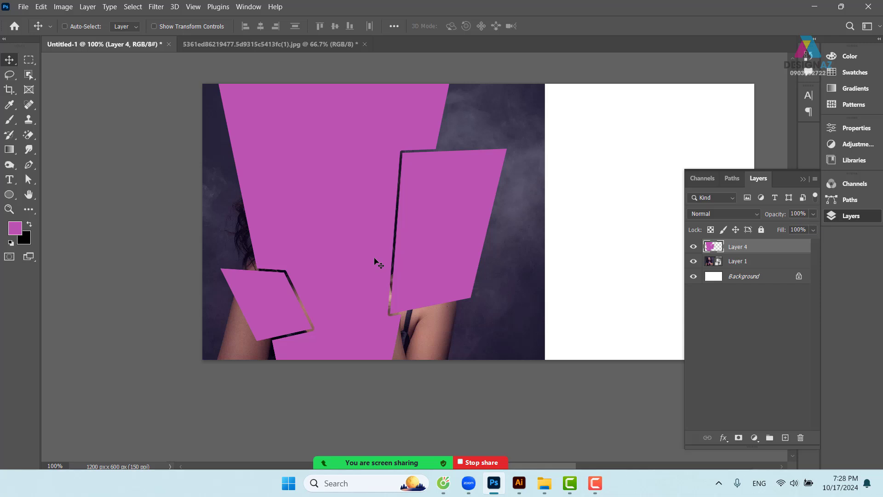
# Move the merged shapes layer below the portrait in the layer order and select Layer 1.
pyautogui.rightClick(337, 217)
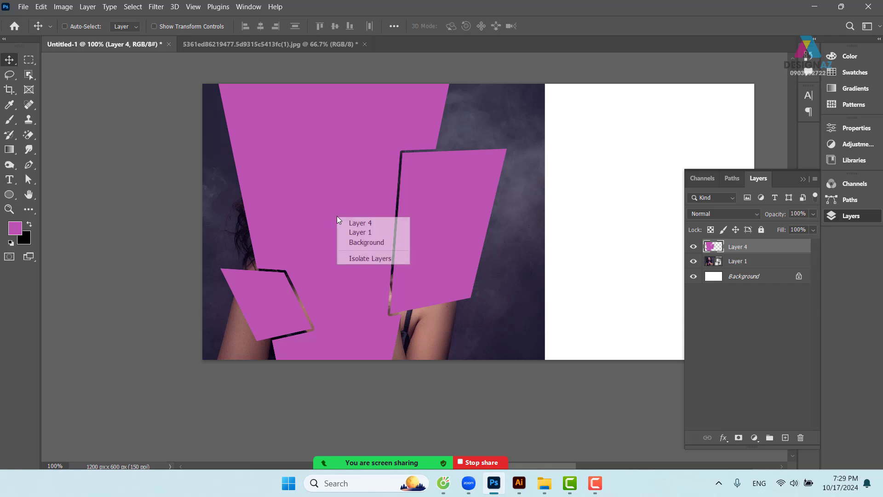
pyautogui.click(367, 223)
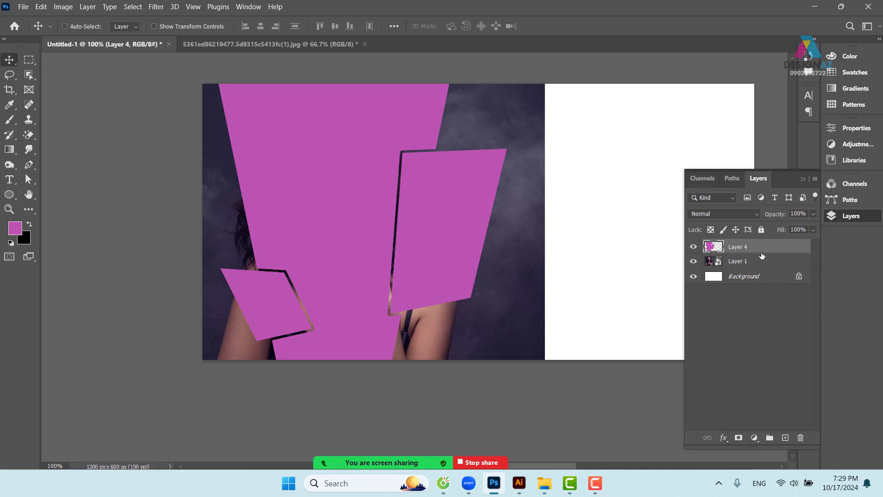
pyautogui.press('ctrl')
pyautogui.hotkey('ctrl', '[')
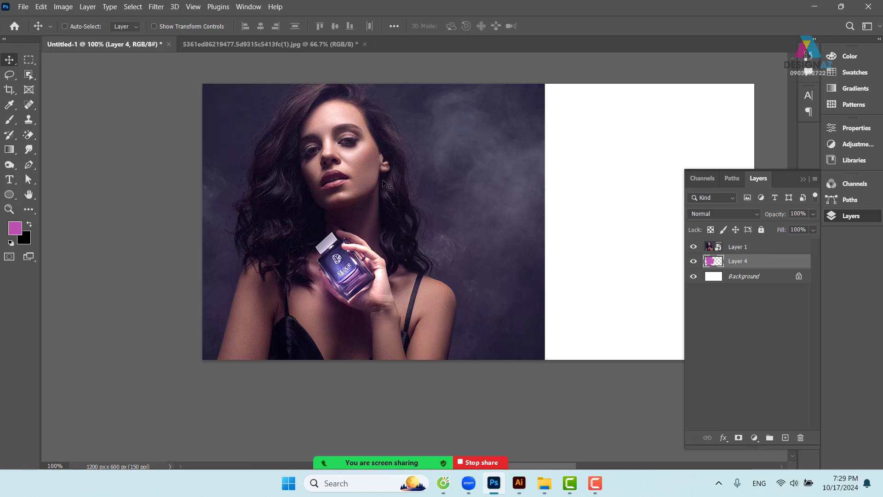
pyautogui.click(778, 249)
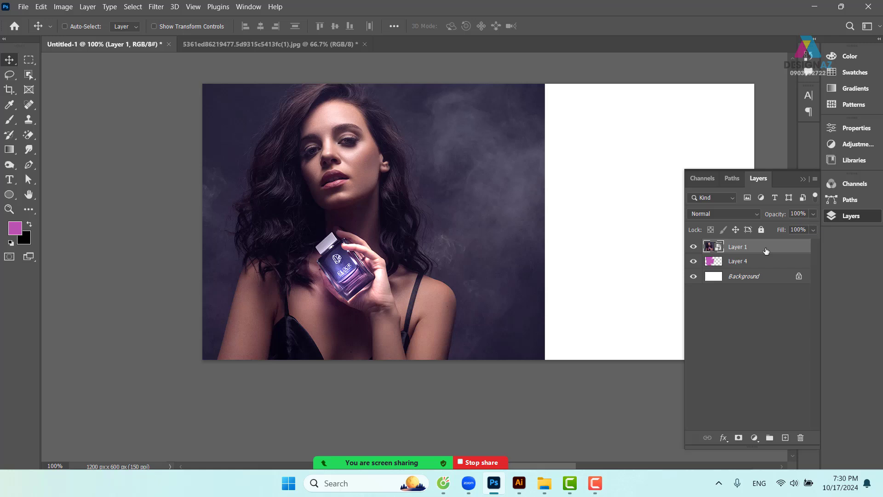
# Clip the portrait on Layer 1 to the merged shapes layer, release the clipping mask and apply it again.
pyautogui.press('ctrl')
pyautogui.press('ctrl')
pyautogui.hotkey('ctrl', 'alt', 'g')
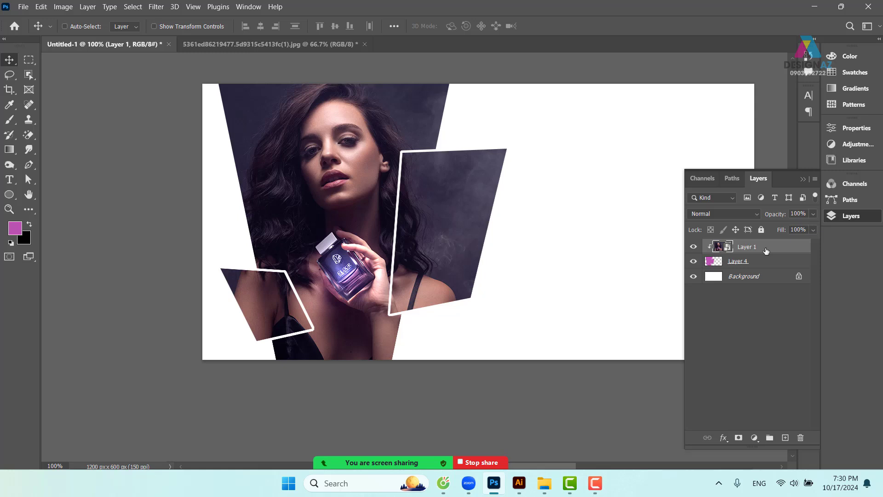
pyautogui.hotkey('ctrl', 'alt', 'g')
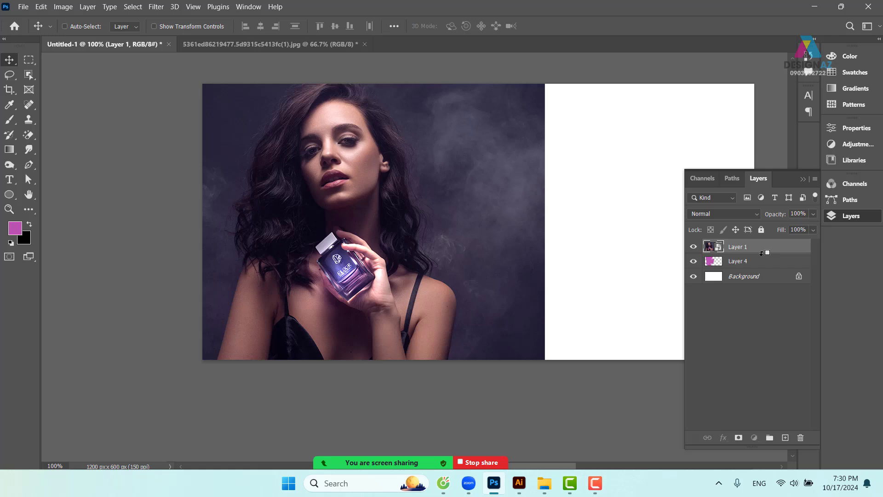
pyautogui.keyDown('alt'); pyautogui.click(762, 253); pyautogui.keyUp('alt')
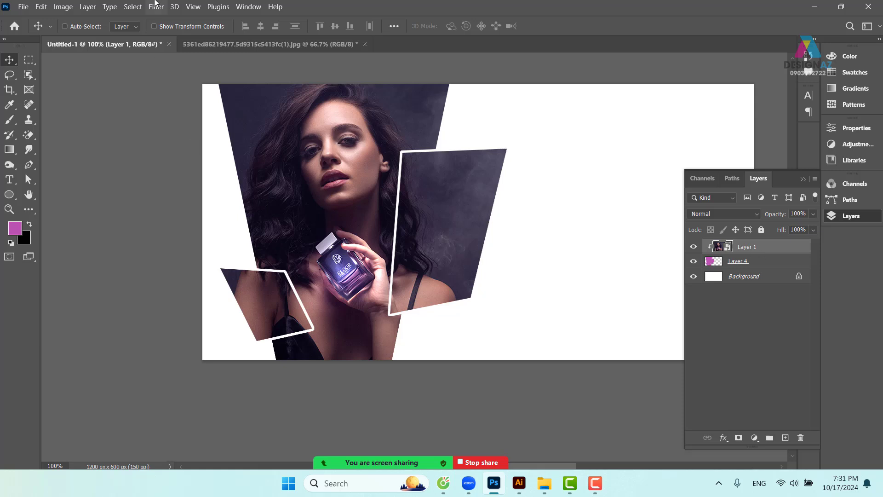
# Undo the clipping, reordering and merging back to the separate shape layers 2, 3 and 4 above the portrait.
pyautogui.press('ctrl')
pyautogui.hotkey('ctrl', 'z')
pyautogui.hotkey('ctrl', 'z')
pyautogui.hotkey('ctrl', 'z')
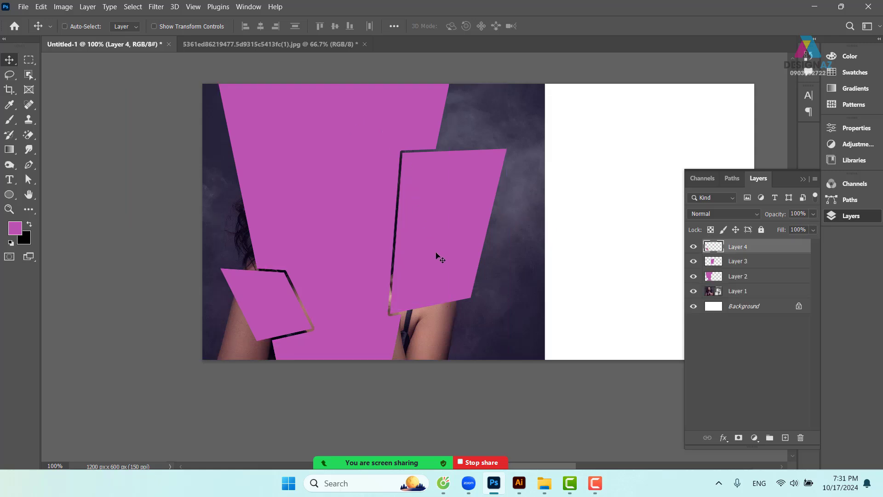
# Set the small lower-left quadrilateral on Layer 4 to 70% opacity and the right quadrilateral on Layer 3 to 80%.
pyautogui.rightClick(265, 293)
pyautogui.click(283, 300)
pyautogui.press('7')
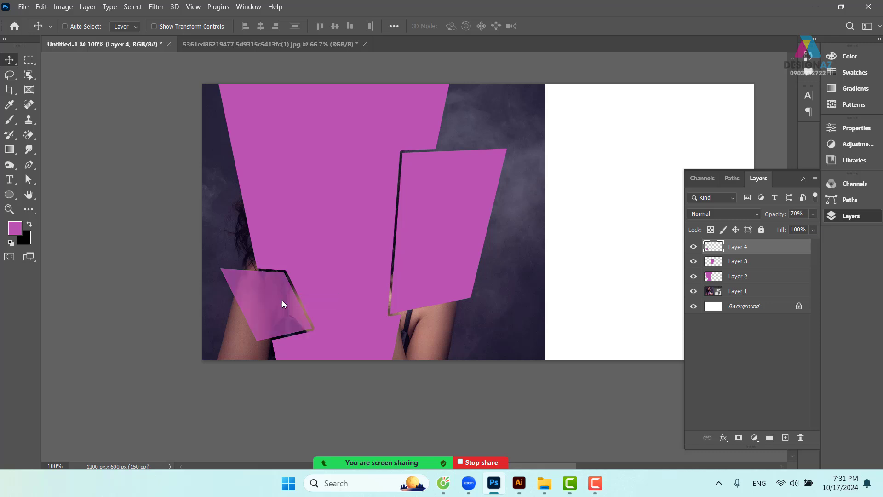
pyautogui.rightClick(462, 191)
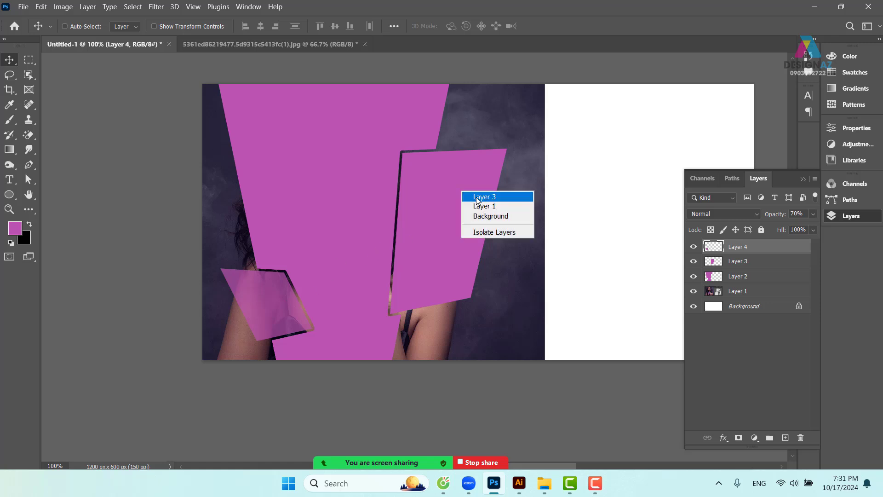
pyautogui.click(476, 197)
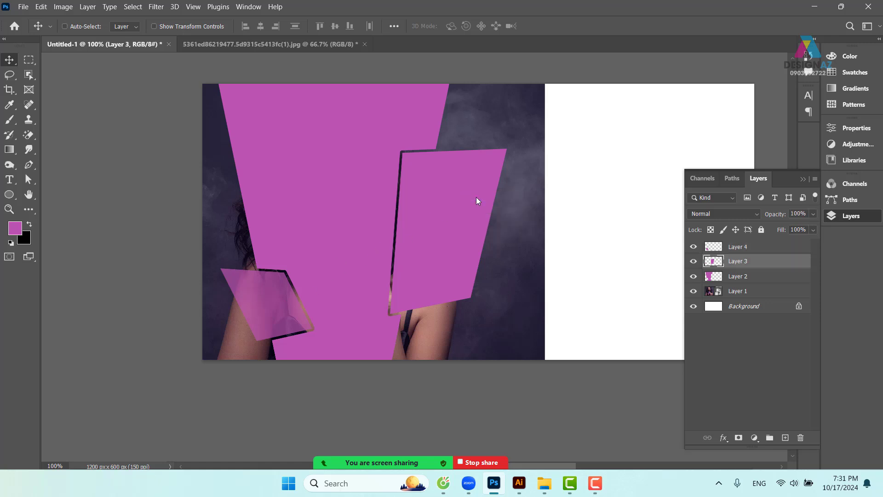
pyautogui.press('8')
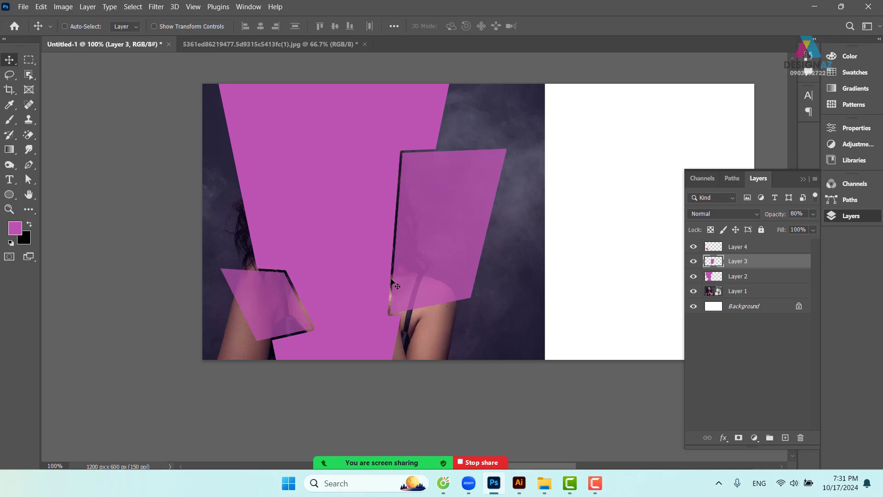
# Set Layer 3's opacity to 70% and Layer 4's opacity to 50%.
pyautogui.rightClick(454, 230)
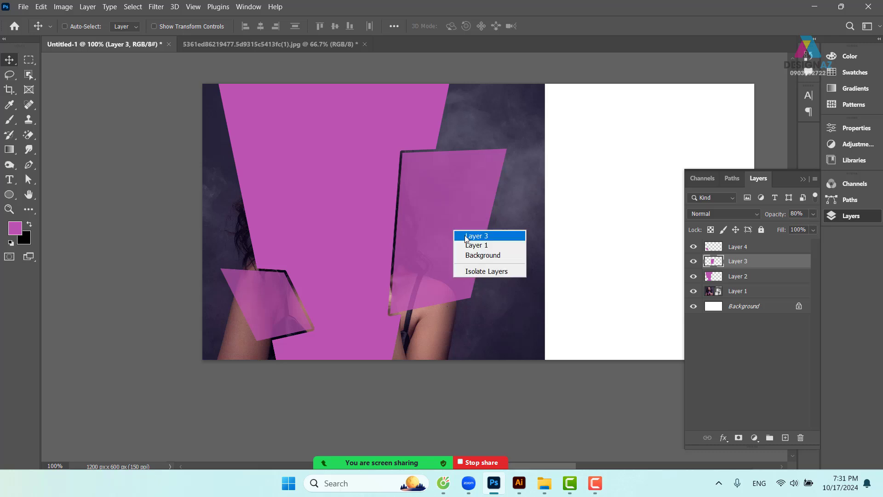
pyautogui.click(467, 237)
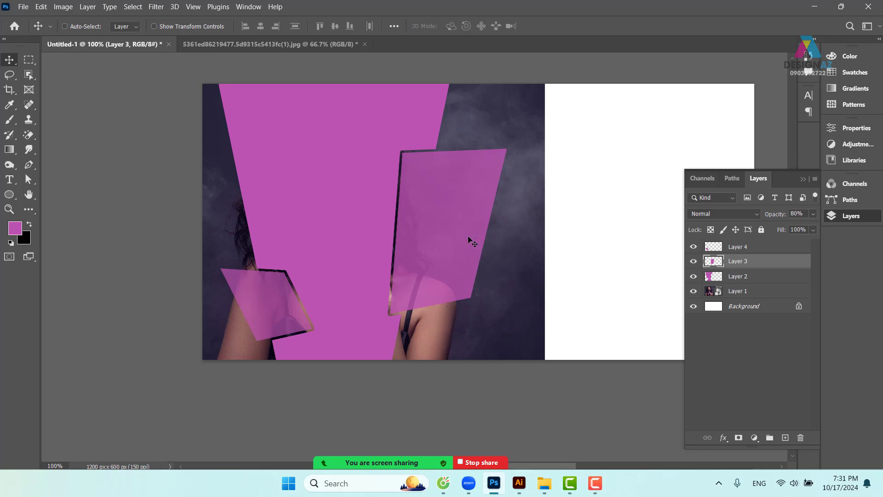
pyautogui.press('7')
pyautogui.rightClick(275, 305)
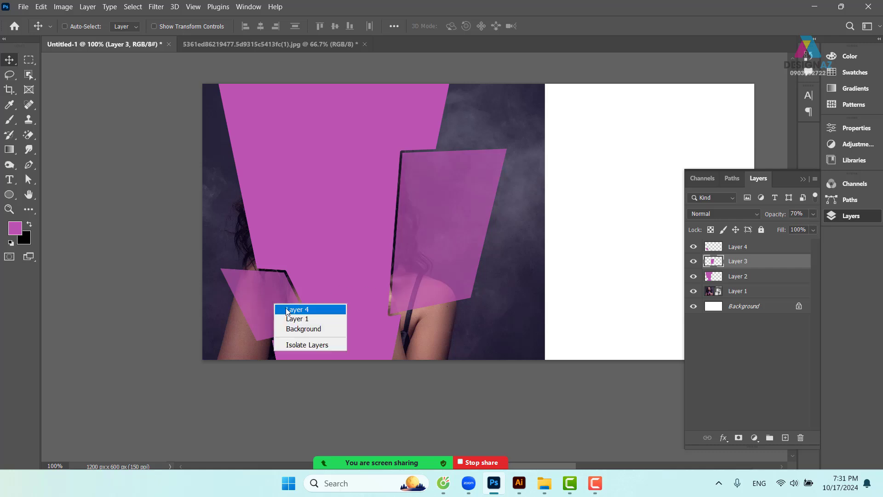
pyautogui.click(292, 311)
pyautogui.press('5')
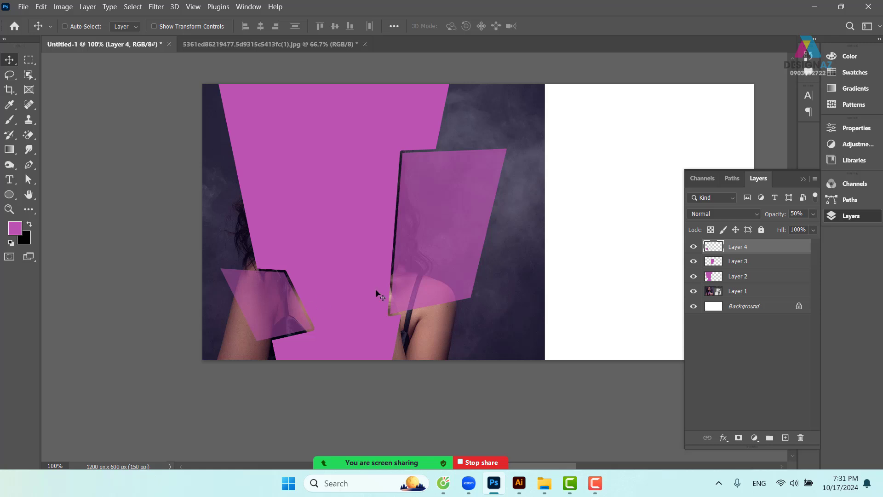
# Merge the semi-transparent Layers 4 and 3 with Layer 2 into one layer.
pyautogui.keyDown('shift'); pyautogui.click(777, 265); pyautogui.keyUp('shift')
pyautogui.keyDown('shift'); pyautogui.click(776, 279); pyautogui.keyUp('shift')
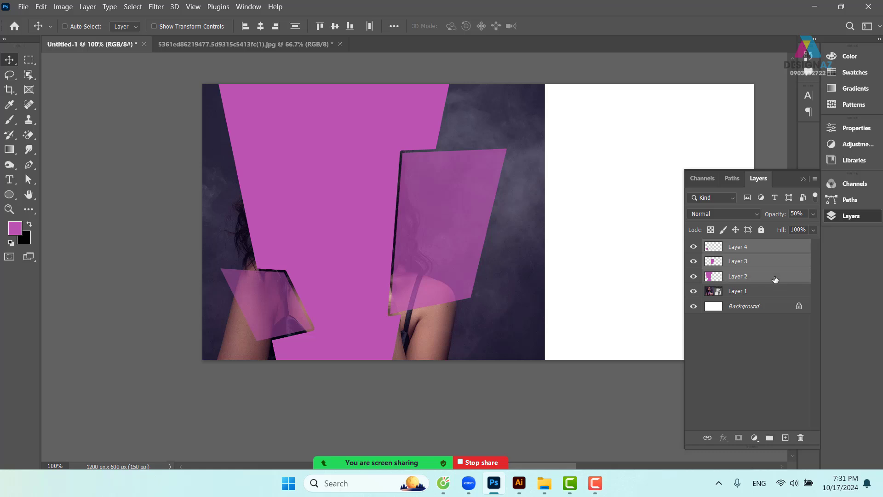
pyautogui.press('ctrl')
pyautogui.hotkey('ctrl', 'e')
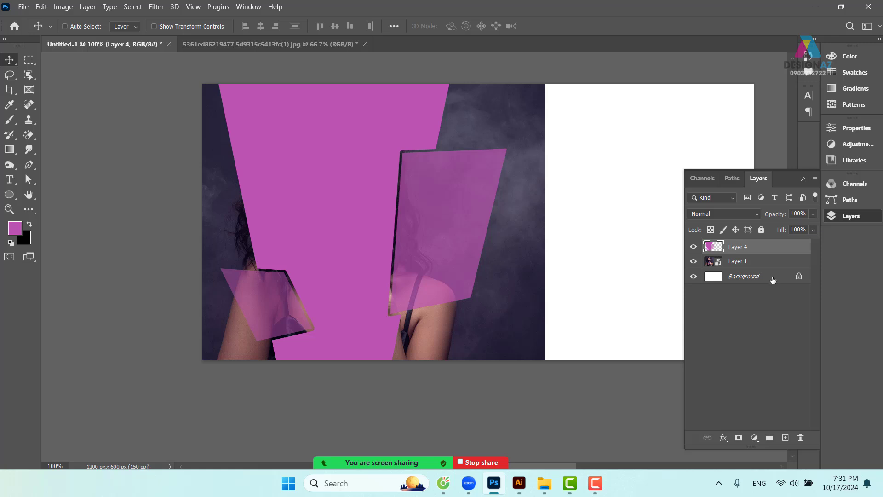
# Move the merged semi-transparent shapes layer below the portrait and clip Layer 1 to it.
pyautogui.moveTo(368, 224); pyautogui.dragTo(540, 212)
pyautogui.hotkey('ctrl', 'z')
pyautogui.hotkey('ctrl', '[')
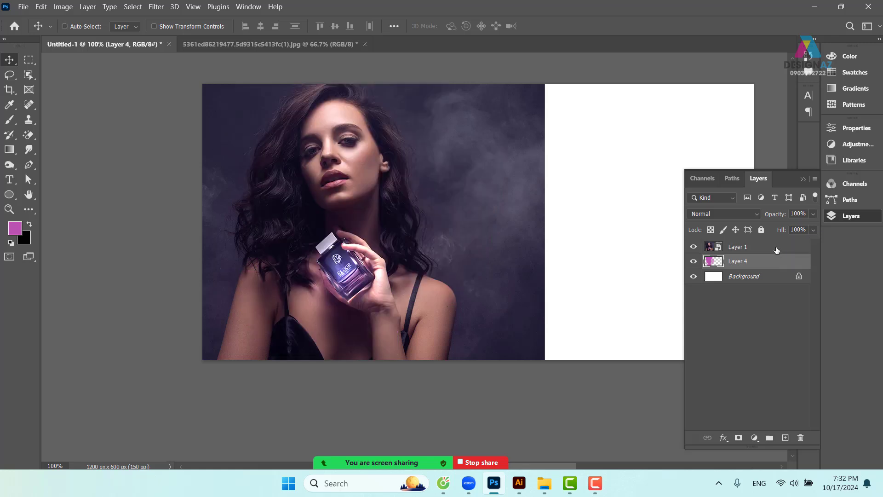
pyautogui.click(776, 250)
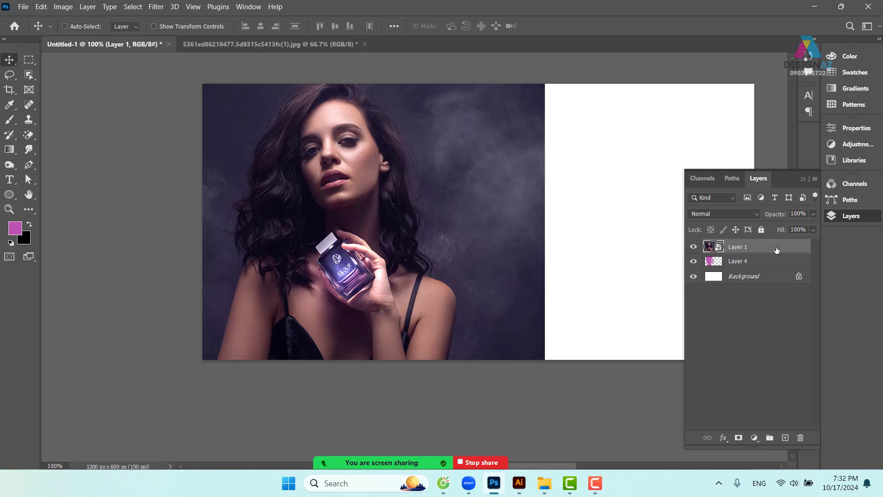
pyautogui.hotkey('ctrl', 'alt', 'g')
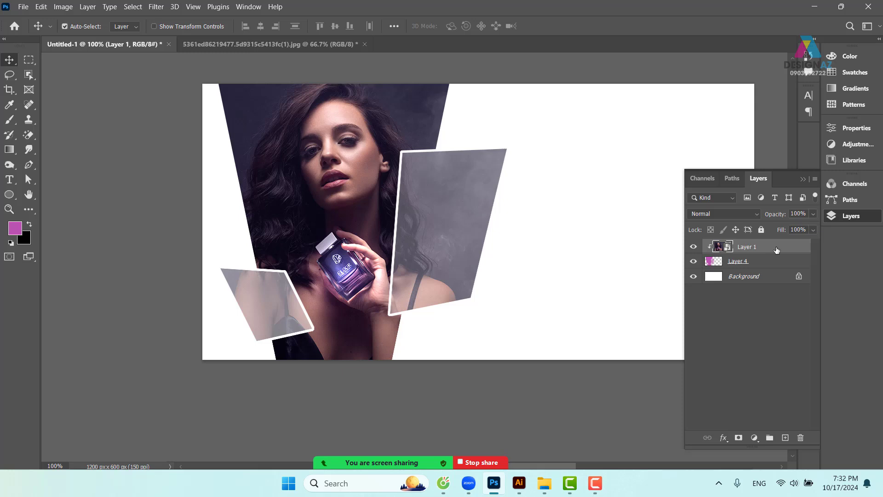
# Undo the clipping, reordering, merge and opacity changes on the three shape layers.
pyautogui.hotkey('ctrl', 'z')
pyautogui.hotkey('ctrl', 'z')
pyautogui.hotkey('ctrl', 'z')
pyautogui.hotkey('ctrl', 'z')
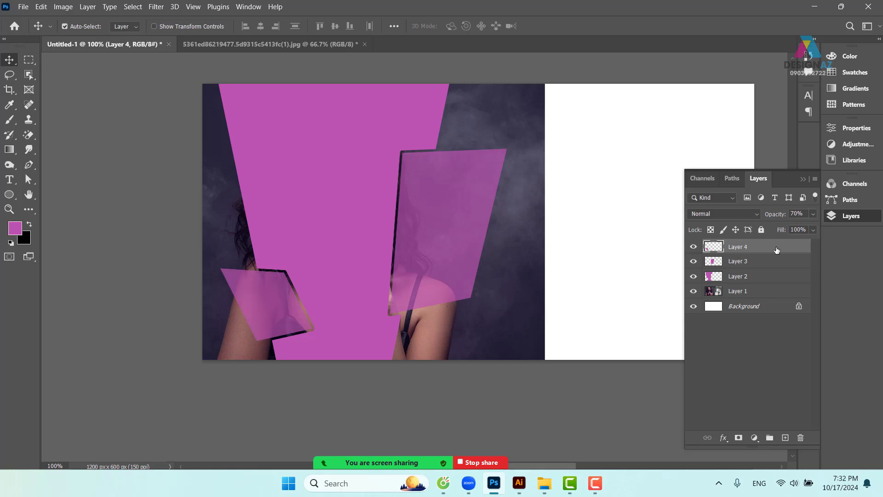
pyautogui.hotkey('ctrl', 'z')
pyautogui.hotkey('ctrl', 'z')
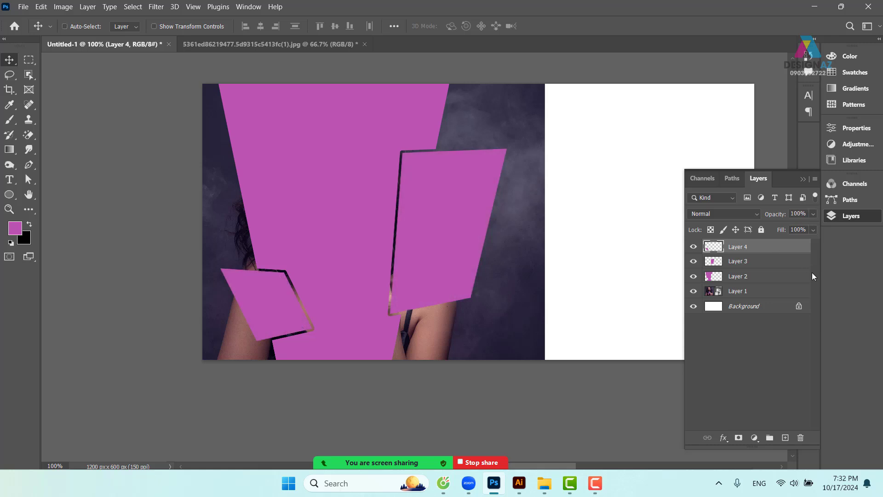
# Merge the fully opaque Layers 4, 3 and 2 and move the merged layer below the portrait on Layer 1.
pyautogui.keyDown('shift'); pyautogui.click(764, 281); pyautogui.keyUp('shift')
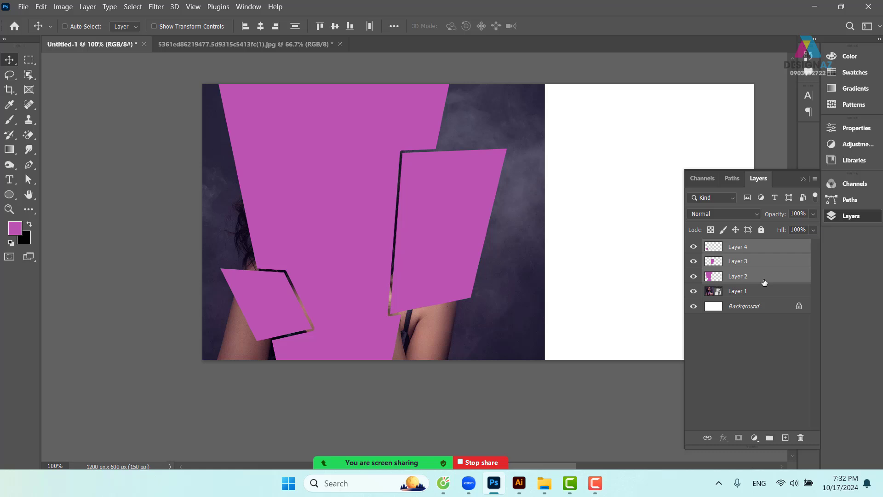
pyautogui.hotkey('ctrl', 'e')
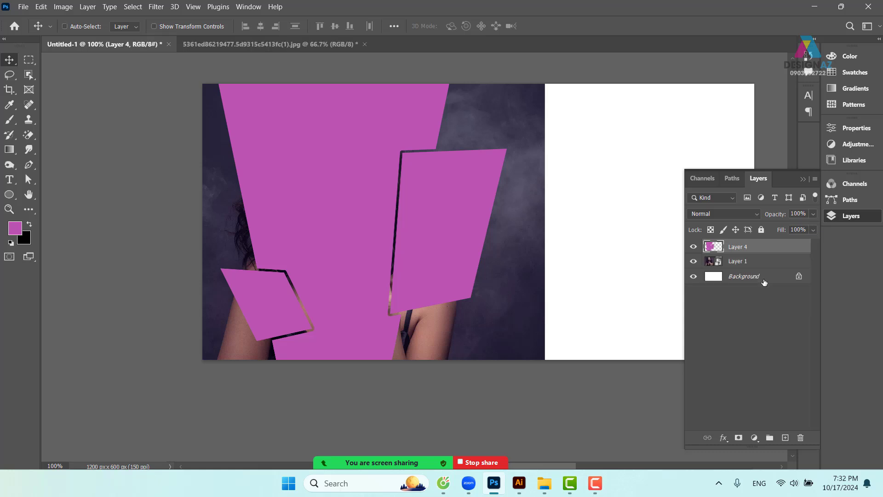
pyautogui.hotkey('ctrl', '[')
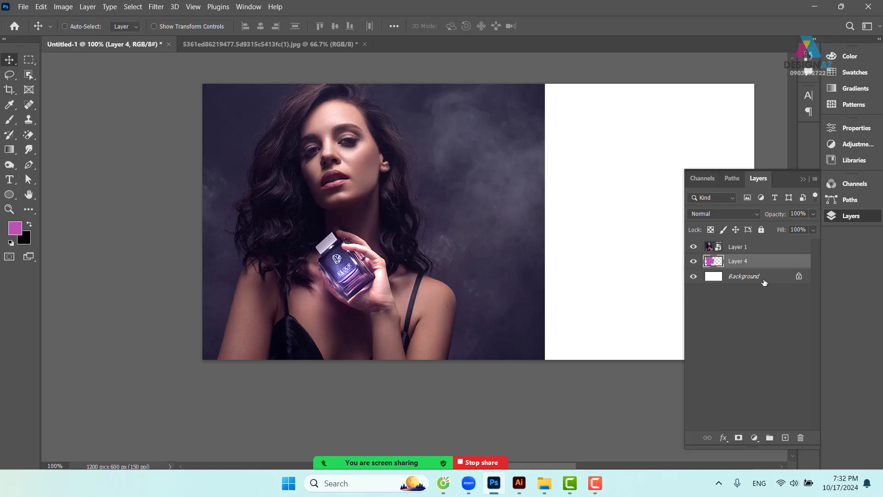
# Clip the portrait on Layer 1 to the merged shapes on Layer 4.
pyautogui.click(759, 250)
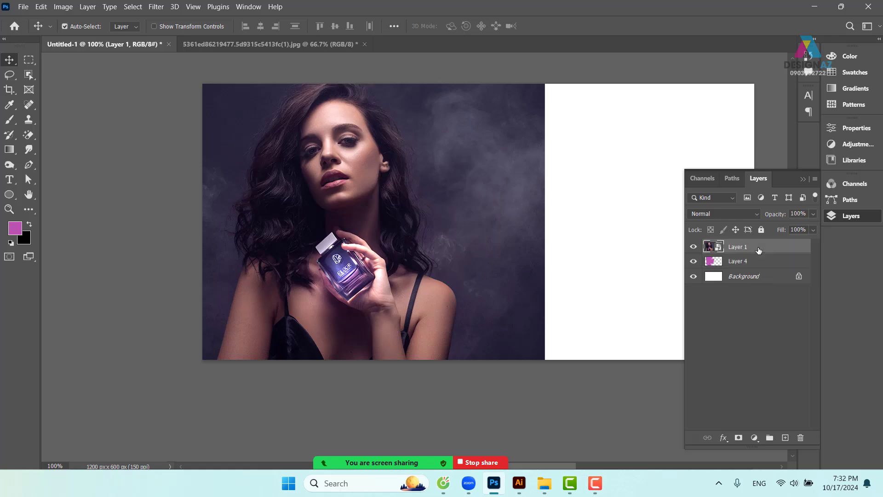
pyautogui.hotkey('ctrl', 'alt', 'g')
pyautogui.moveTo(464, 282); pyautogui.dragTo(441, 286)
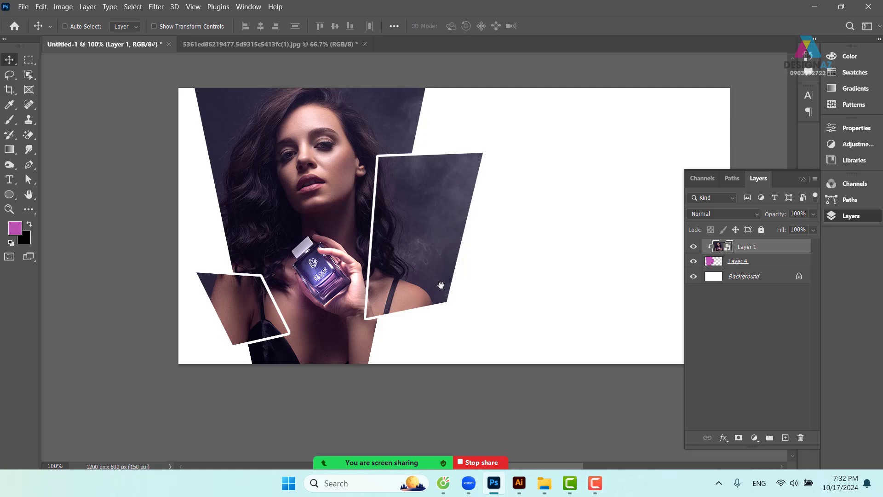
pyautogui.moveTo(449, 296); pyautogui.dragTo(469, 295)
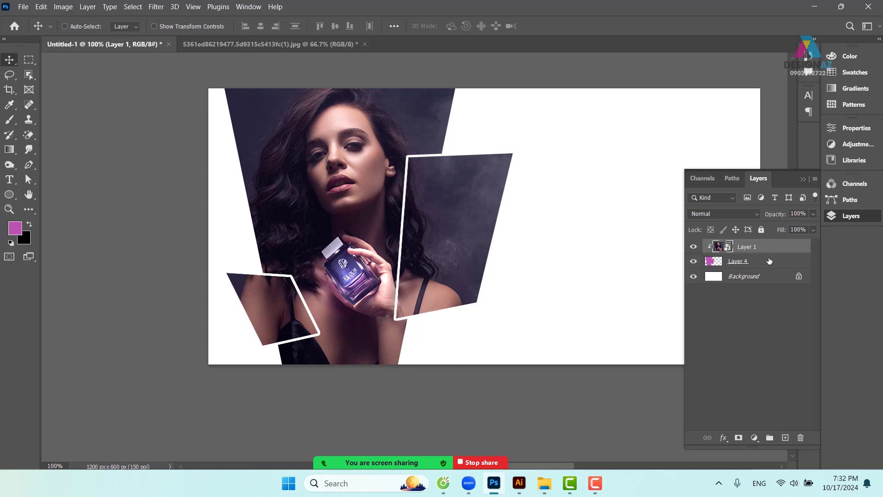
# Add a new layer and make a tall rectangular marquee selection over the middle of the portrait, down to the canvas's lower edge.
pyautogui.click(785, 437)
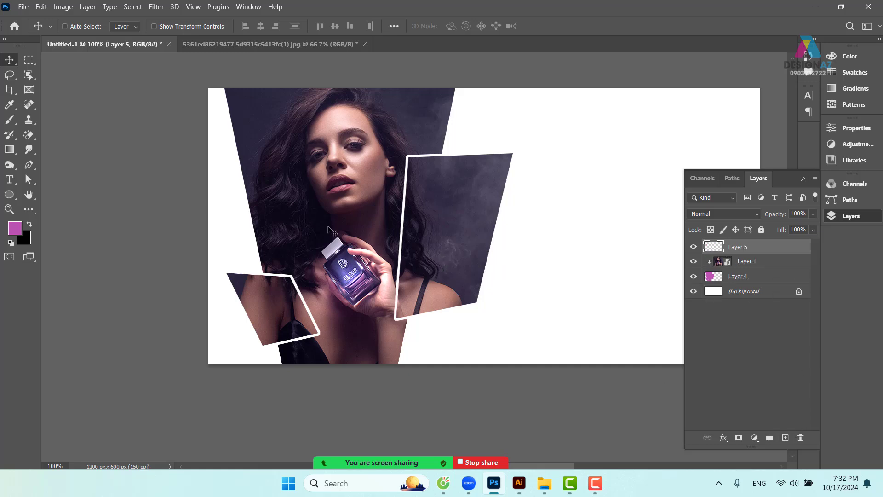
pyautogui.click(28, 60)
pyautogui.moveTo(358, 190); pyautogui.dragTo(468, 366)
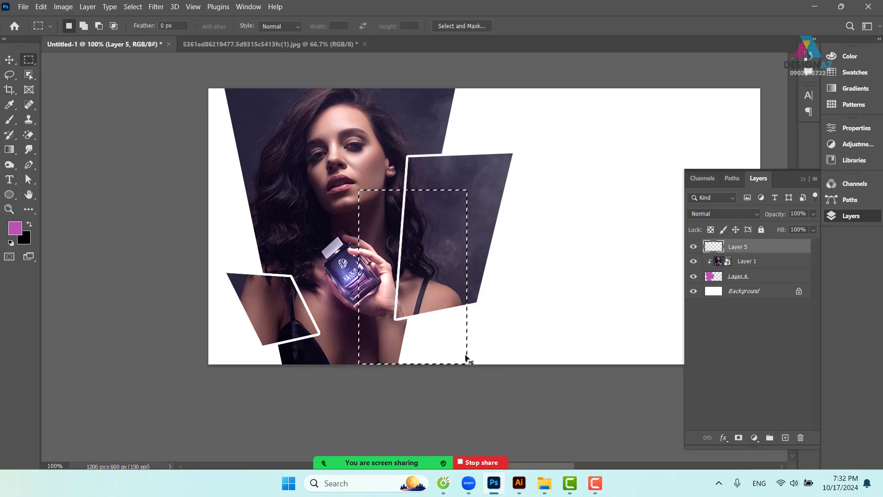
pyautogui.moveTo(318, 117); pyautogui.dragTo(438, 374)
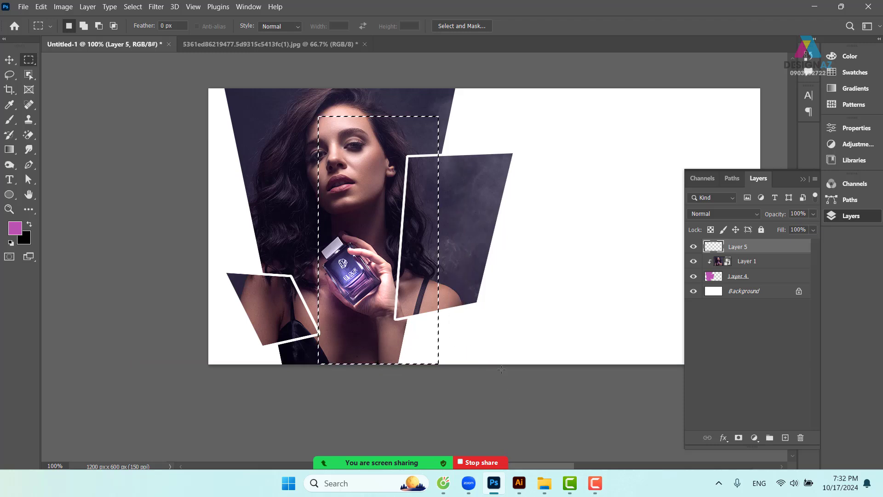
# Add Layer 6 and fill the rectangular selection with the purple foreground colour, leaving no active selection.
pyautogui.click(785, 437)
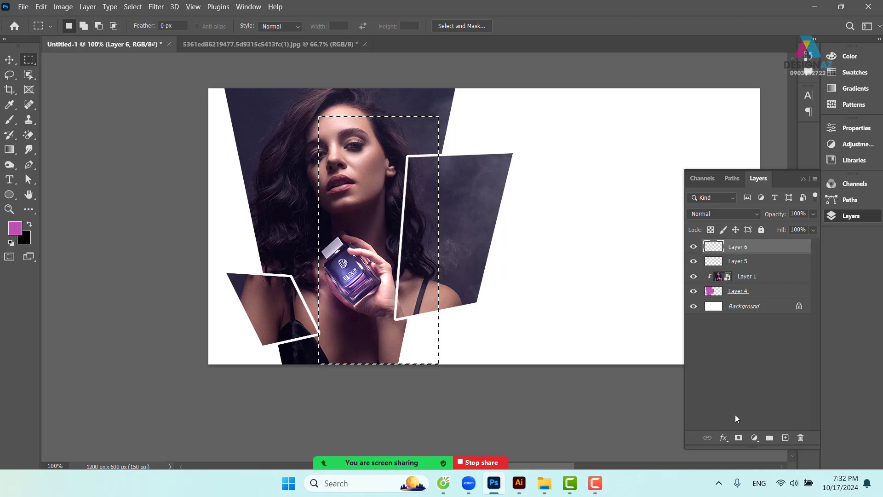
pyautogui.hotkey('alt', 'BackSpace')
pyautogui.press('v')
pyautogui.press('m')
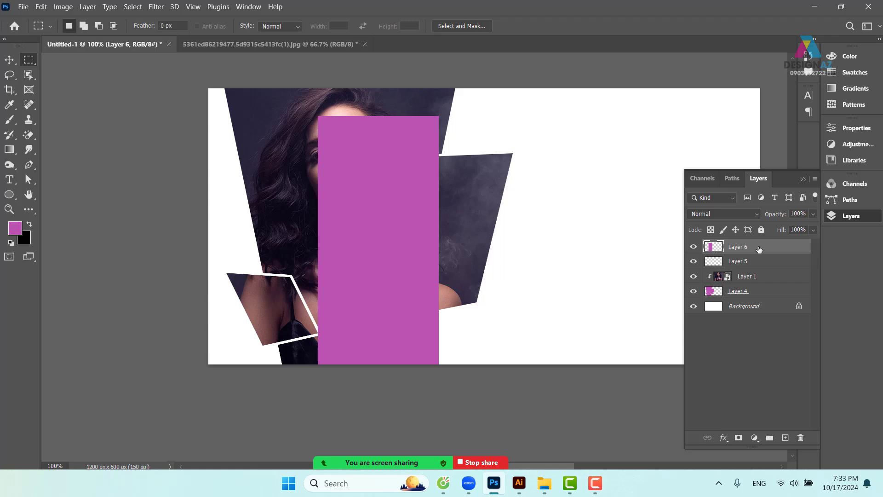
# Send the purple rectangle's layer to just above the Background and move the rectangle into the white area right of the clipped portrait.
pyautogui.hotkey('ctrl', 'shift', '[')
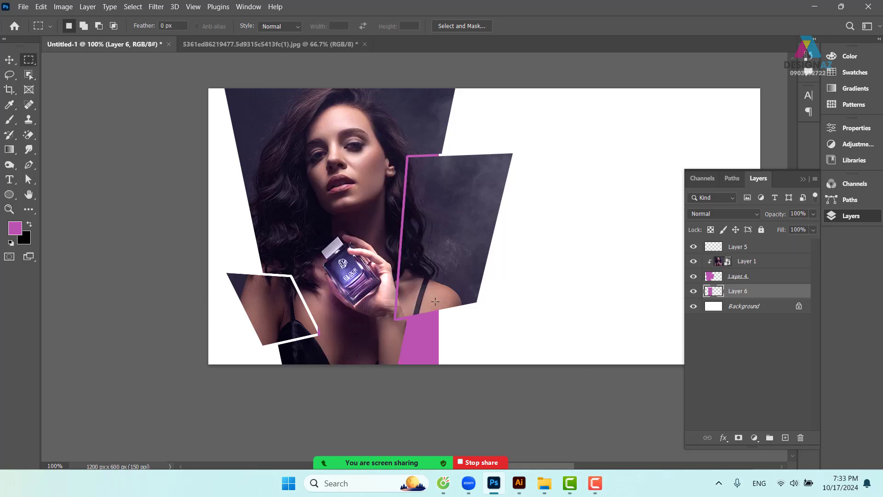
pyautogui.click(9, 59)
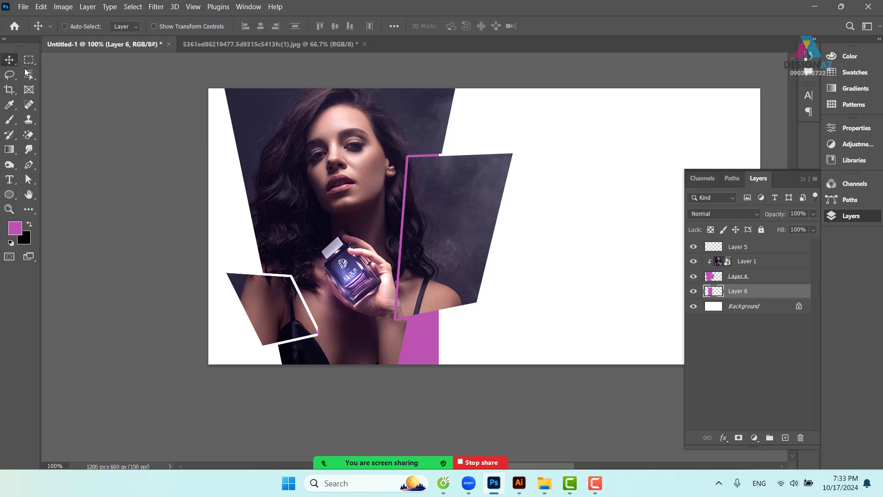
pyautogui.moveTo(416, 340); pyautogui.dragTo(431, 336)
pyautogui.hotkey('ctrl', 'z')
pyautogui.moveTo(432, 340); pyautogui.dragTo(632, 335)
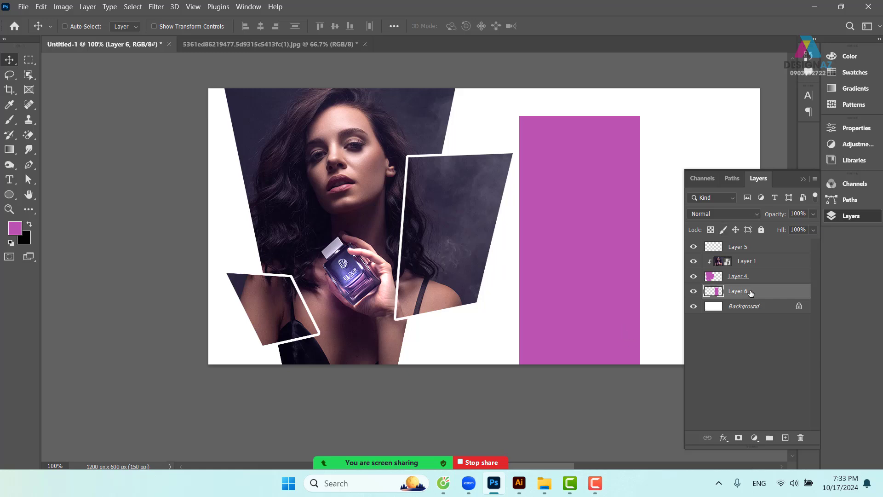
# Lock Layer 6's transparent pixels and recolour its rectangle with dark purple 423f61, starting from a colour sampled in the portrait's background.
pyautogui.click(711, 229)
pyautogui.click(17, 229)
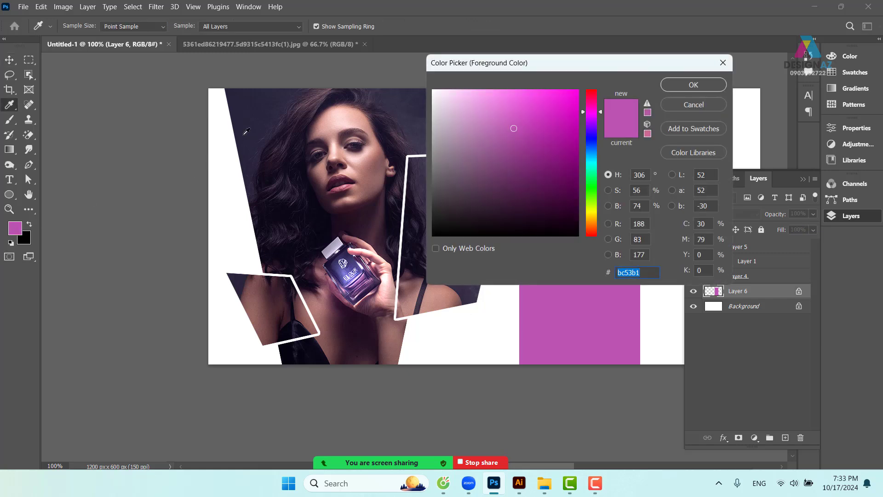
pyautogui.click(257, 124)
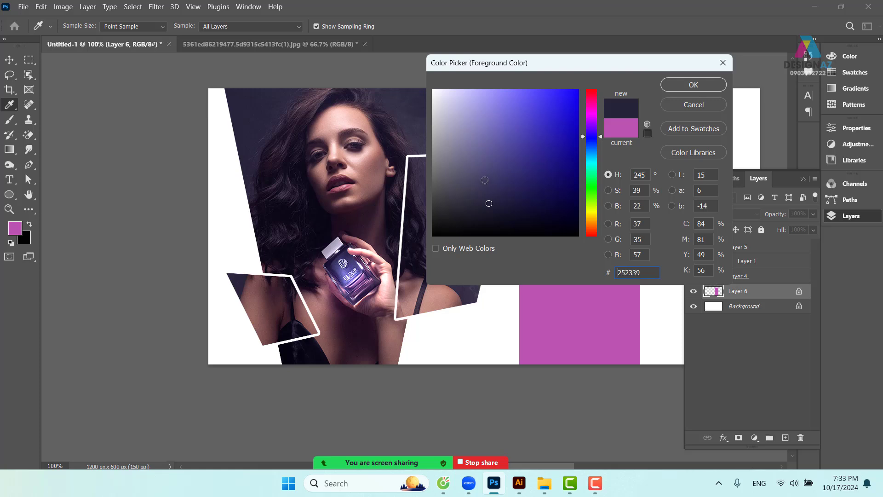
pyautogui.click(485, 180)
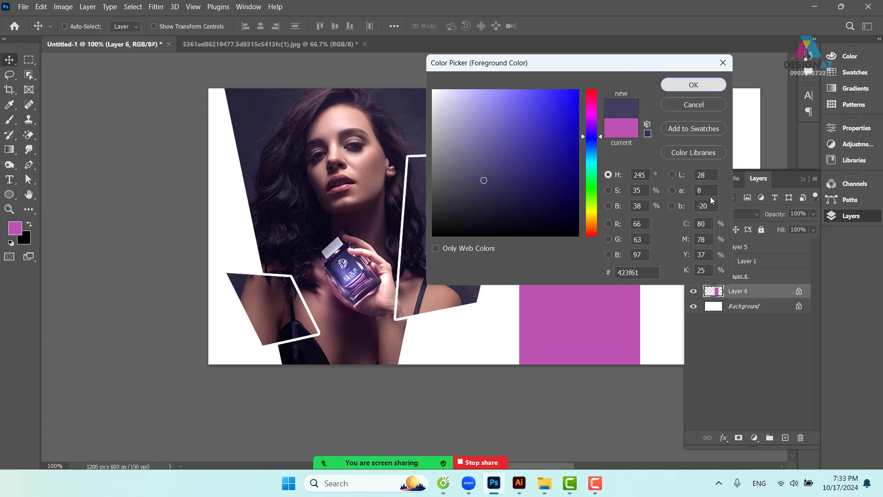
pyautogui.press('Return')
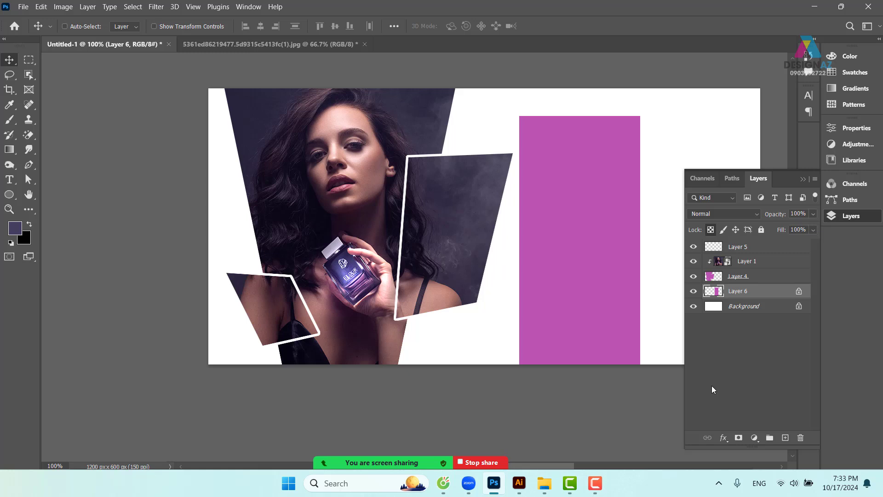
pyautogui.hotkey('alt', 'BackSpace')
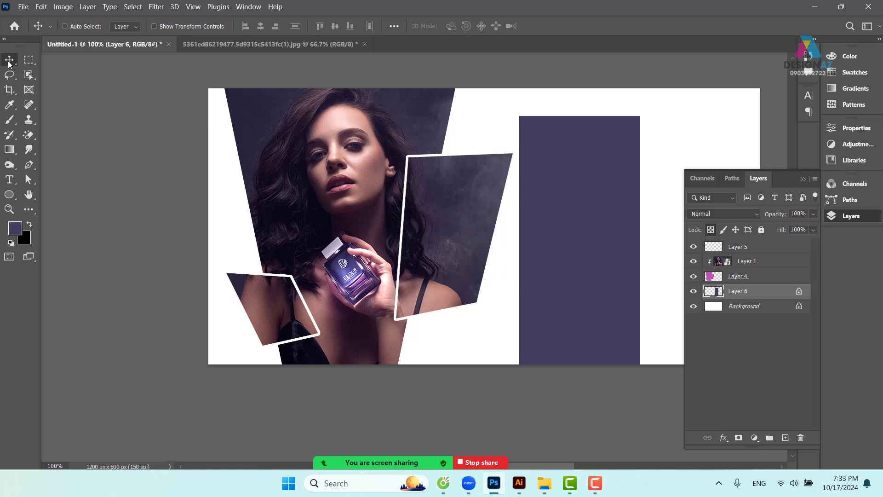
# Move the dark rectangle behind the portrait's right-hand panel and distort it into a small four-sided facet below that panel, keeping narrow white gaps.
pyautogui.moveTo(606, 322); pyautogui.dragTo(488, 324)
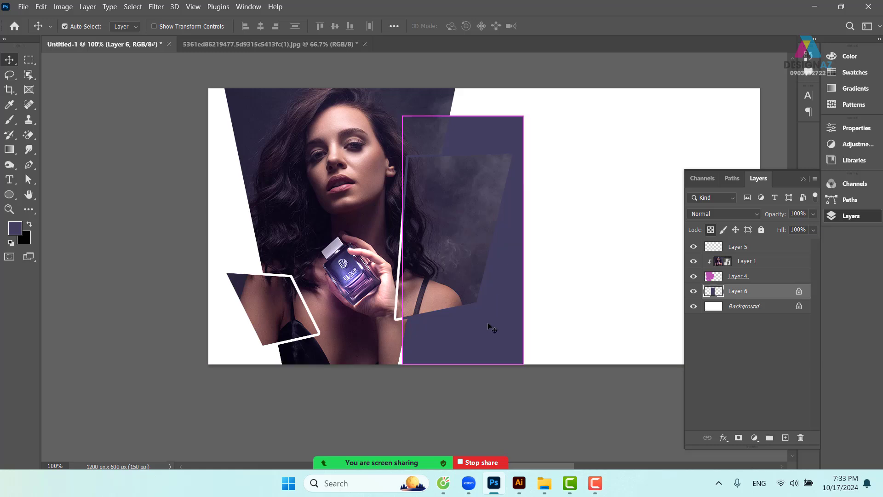
pyautogui.hotkey('ctrl', 't')
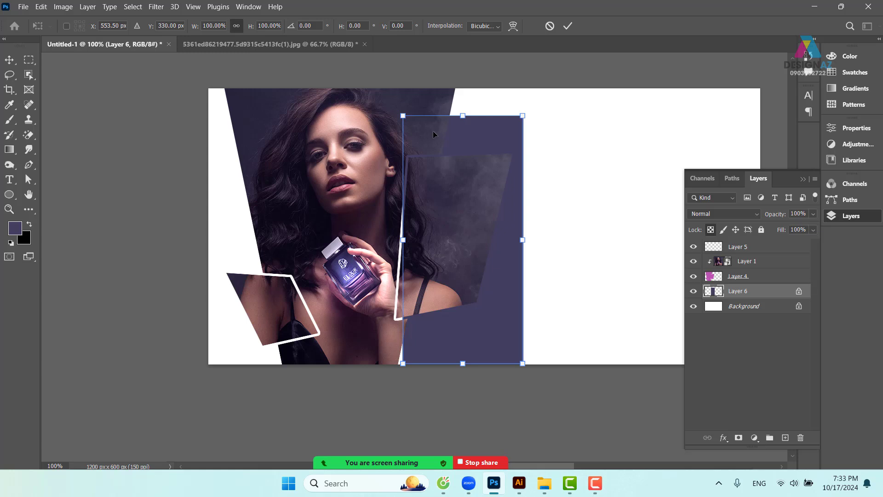
pyautogui.moveTo(405, 119); pyautogui.dragTo(450, 146)
pyautogui.moveTo(524, 116); pyautogui.dragTo(516, 155)
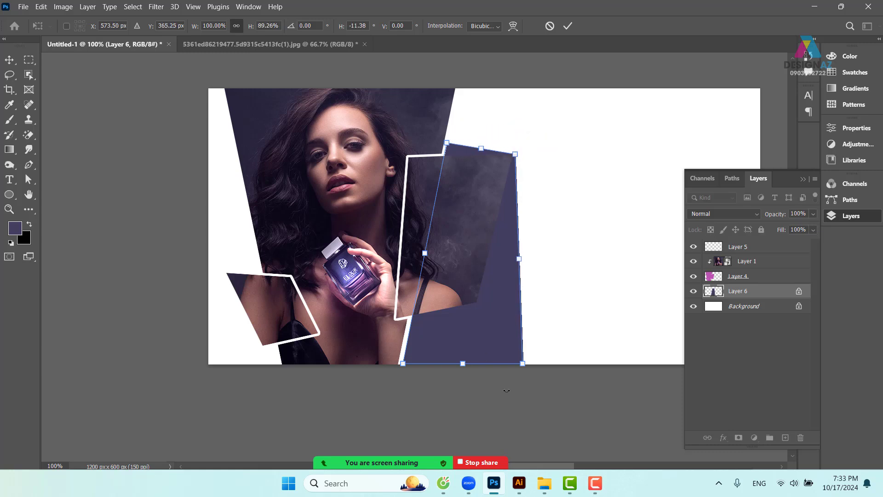
pyautogui.moveTo(523, 363); pyautogui.dragTo(478, 306)
pyautogui.moveTo(447, 143); pyautogui.dragTo(411, 316)
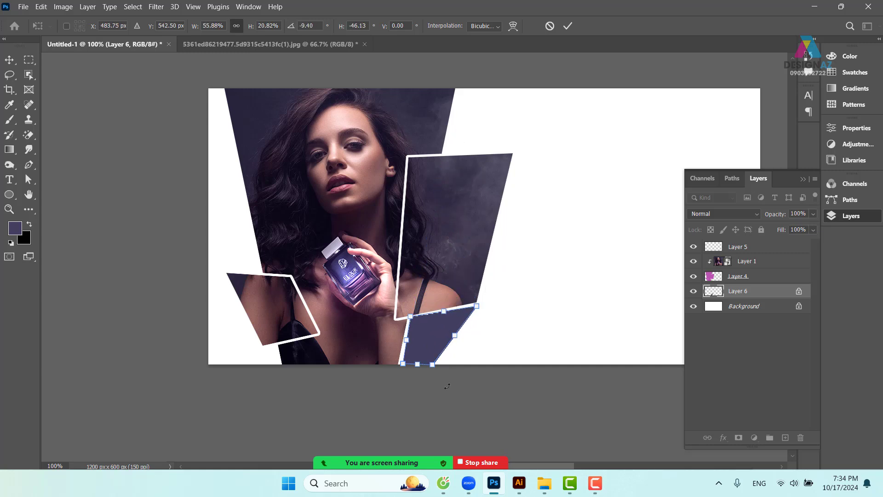
pyautogui.moveTo(403, 364); pyautogui.dragTo(429, 367)
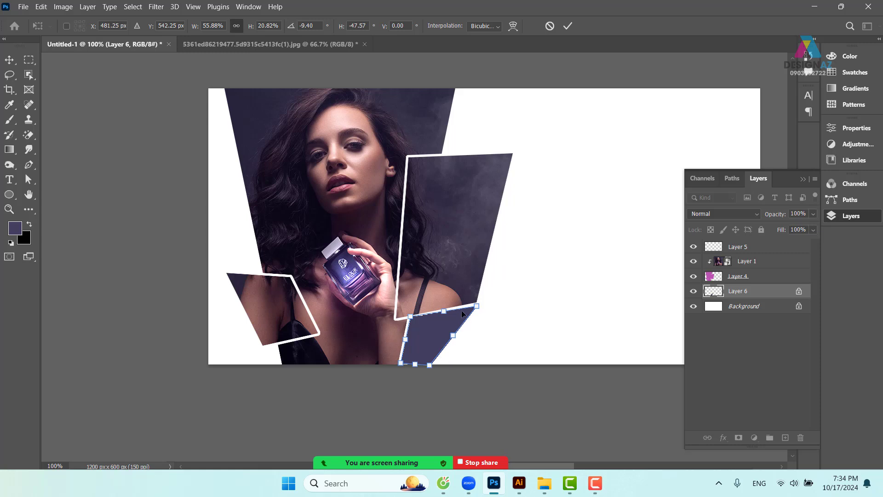
pyautogui.moveTo(477, 305); pyautogui.dragTo(477, 307)
pyautogui.moveTo(410, 316); pyautogui.dragTo(410, 318)
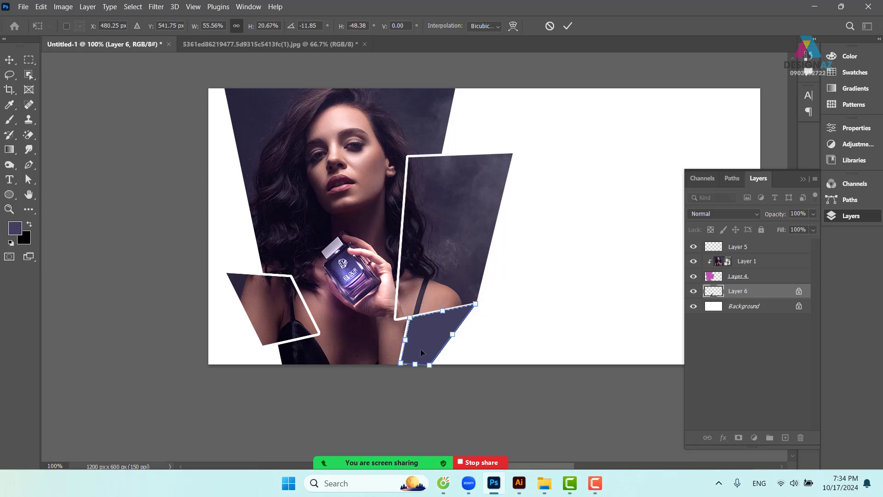
# Fine-tune the facet's lower-left corner so it reaches the canvas's bottom edge beside the portrait, and apply the transform.
pyautogui.hotkey('ctrl', '+')
pyautogui.hotkey('ctrl', '+')
pyautogui.hotkey('ctrl', '+')
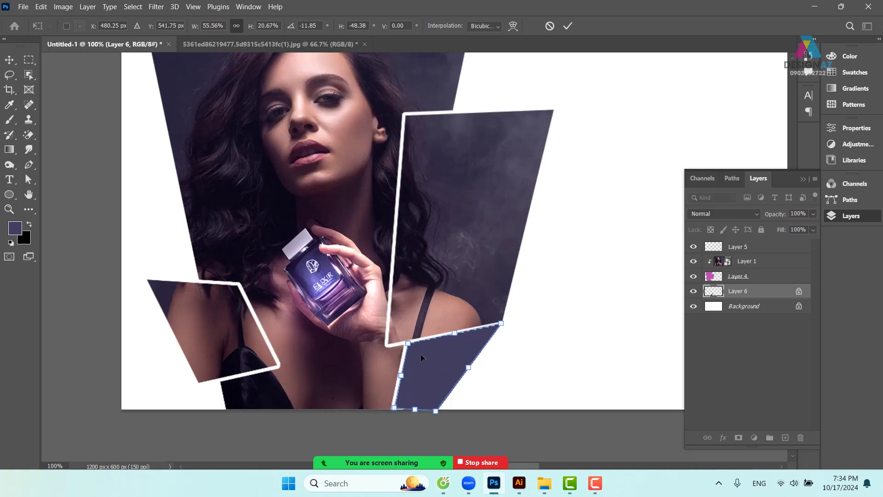
pyautogui.moveTo(461, 302); pyautogui.dragTo(445, 40)
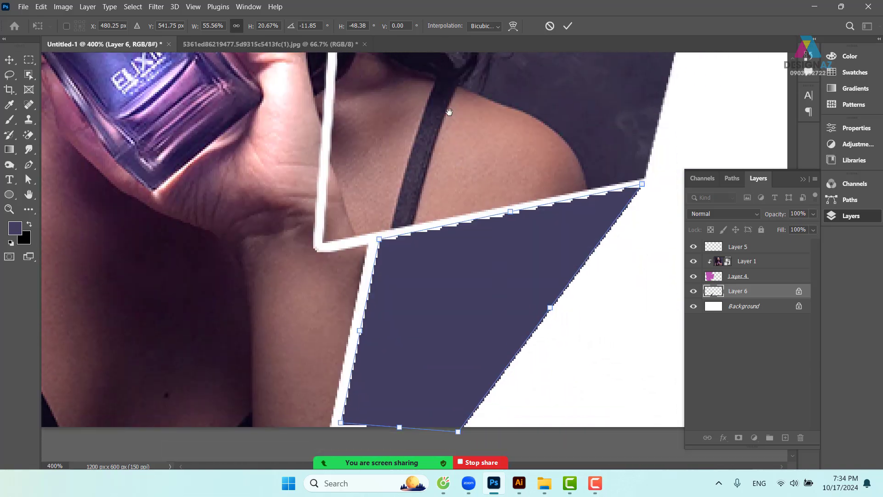
pyautogui.moveTo(449, 195); pyautogui.dragTo(448, 138)
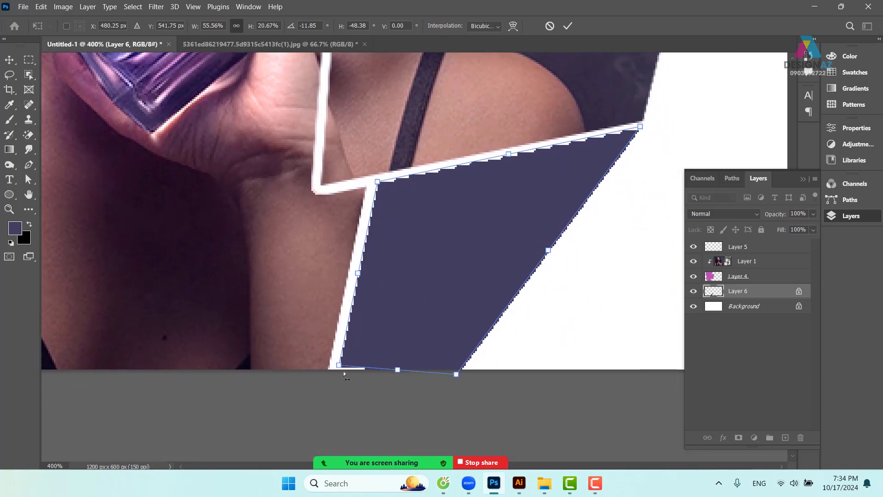
pyautogui.moveTo(340, 370); pyautogui.dragTo(336, 374)
pyautogui.press('Return')
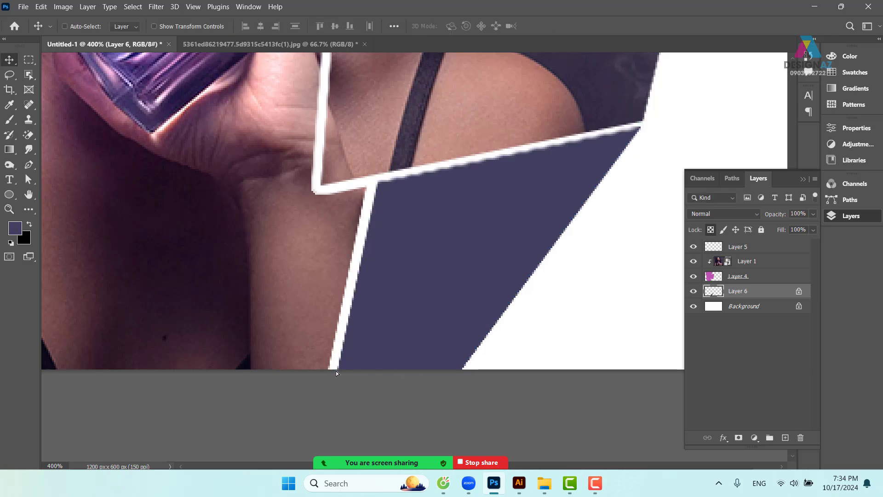
# Recolour the facet on Layer 6 with the lighter purple 74709e.
pyautogui.scroll(-5, 336, 371)
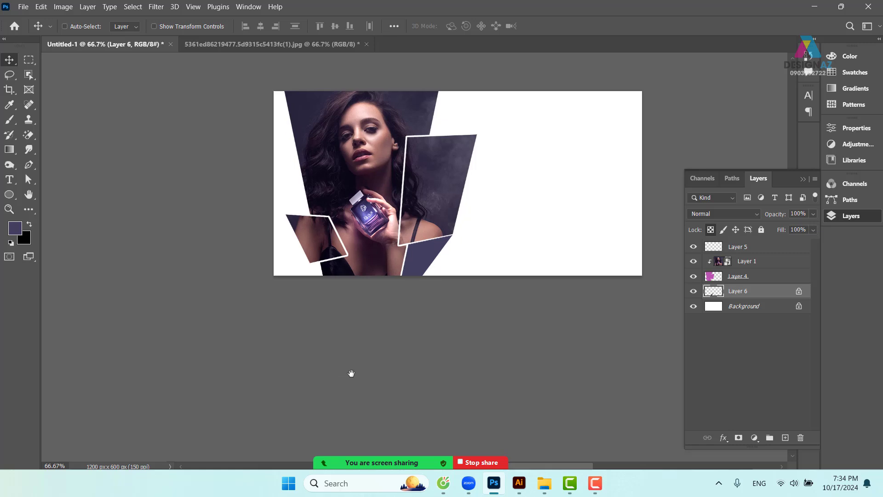
pyautogui.moveTo(430, 293); pyautogui.dragTo(424, 321)
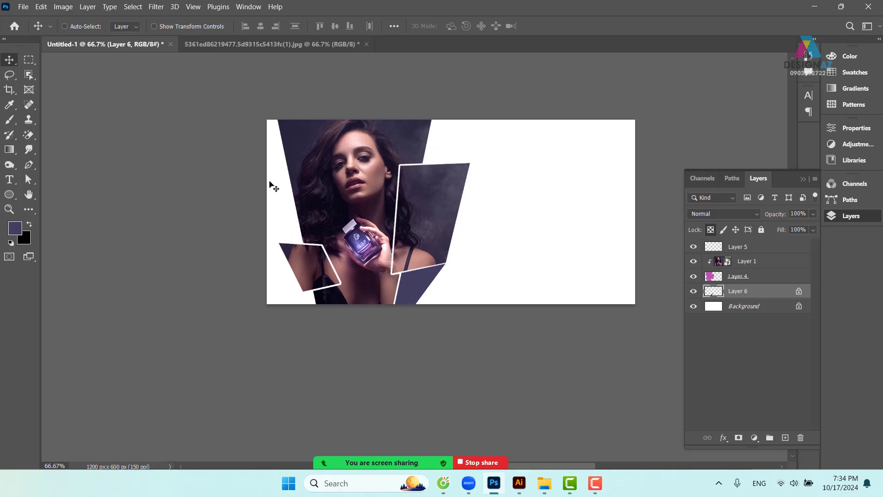
pyautogui.moveTo(405, 223); pyautogui.dragTo(440, 233)
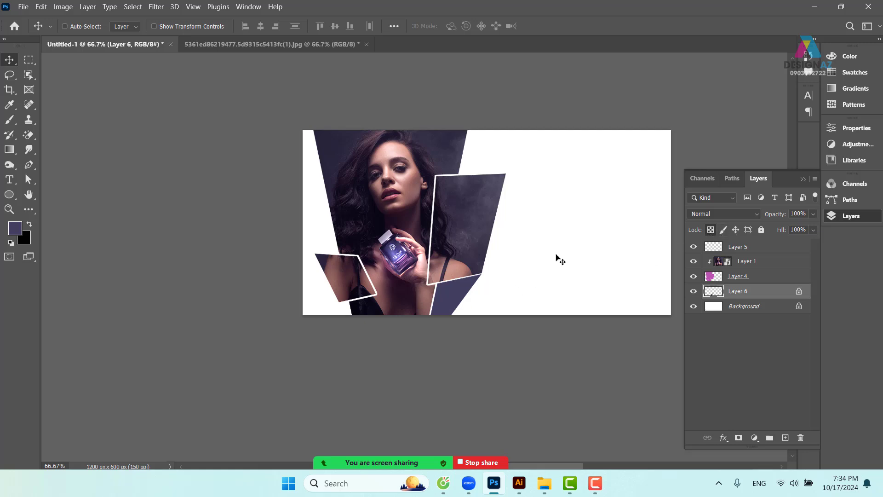
pyautogui.click(15, 229)
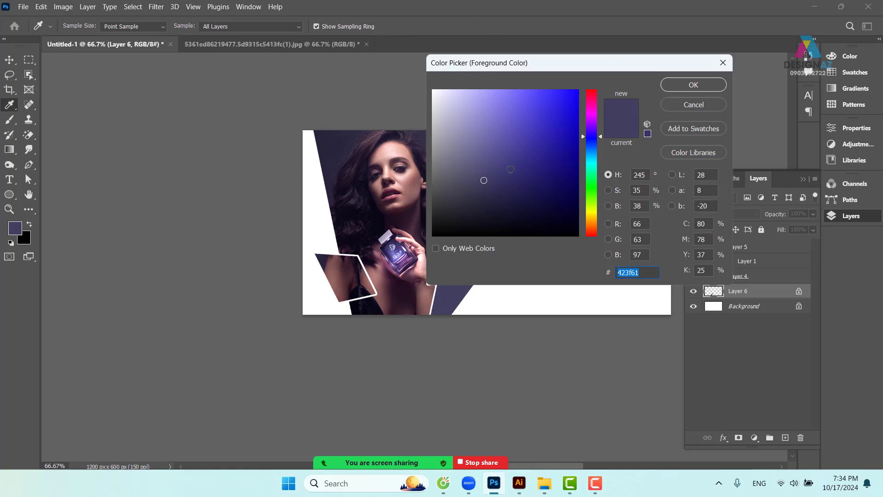
pyautogui.click(476, 146)
pyautogui.click(694, 85)
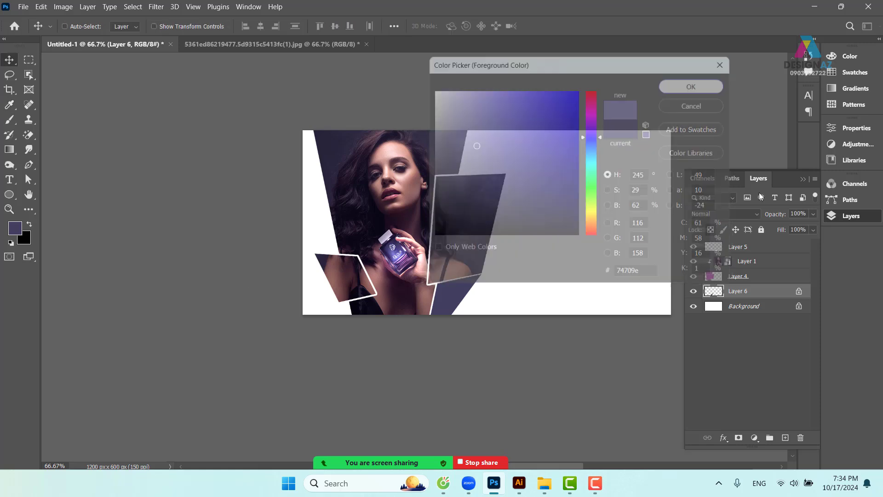
pyautogui.hotkey('alt', 'BackSpace')
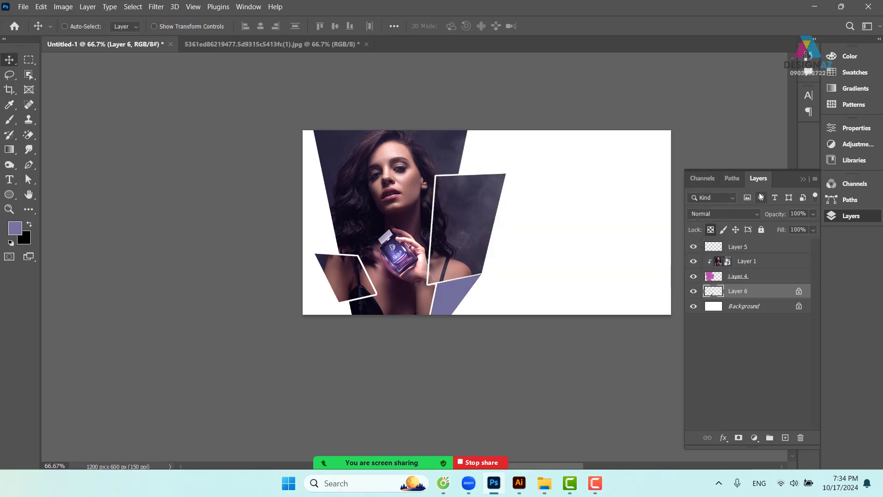
# Make a tall rectangular marquee selection from the canvas's upper-left corner to the small lower-left panel, and add a new layer above Layer 6.
pyautogui.moveTo(377, 248); pyautogui.dragTo(407, 253)
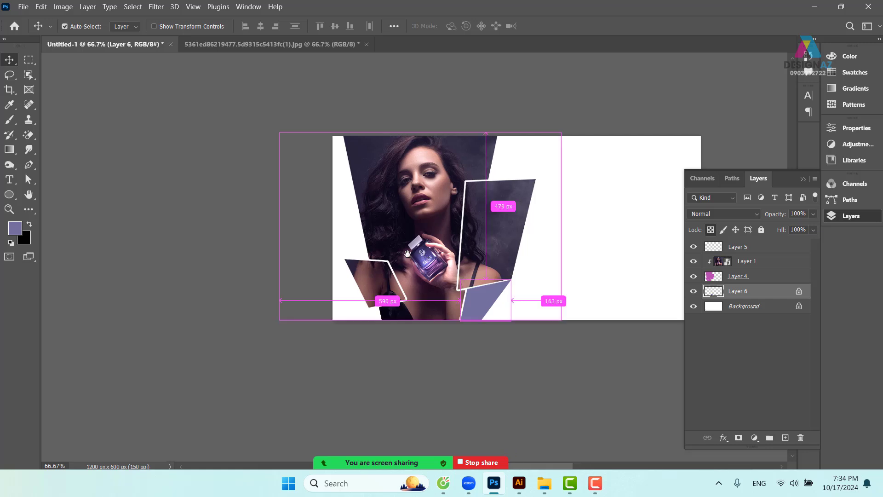
pyautogui.hotkey('ctrl', '1')
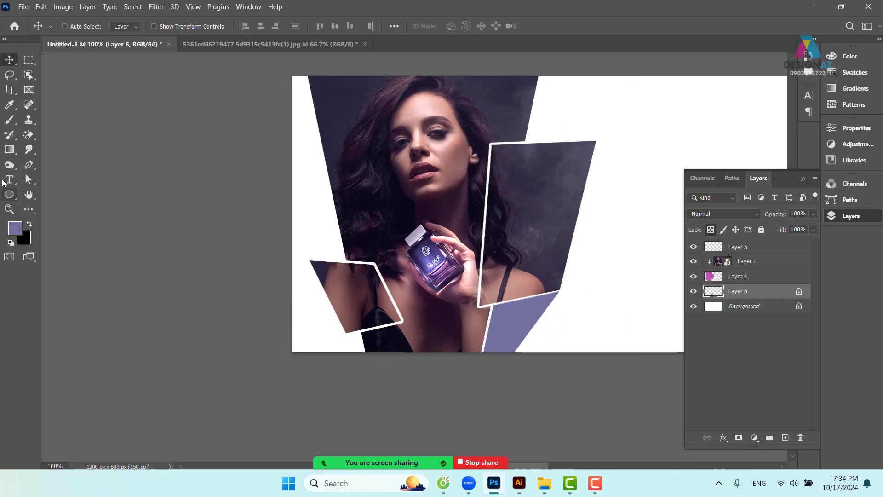
pyautogui.click(29, 59)
pyautogui.moveTo(292, 69); pyautogui.dragTo(359, 284)
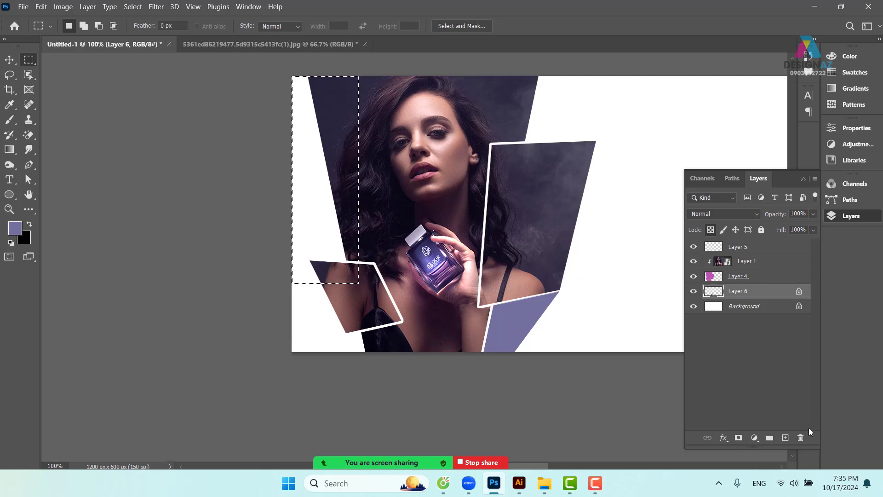
pyautogui.click(785, 438)
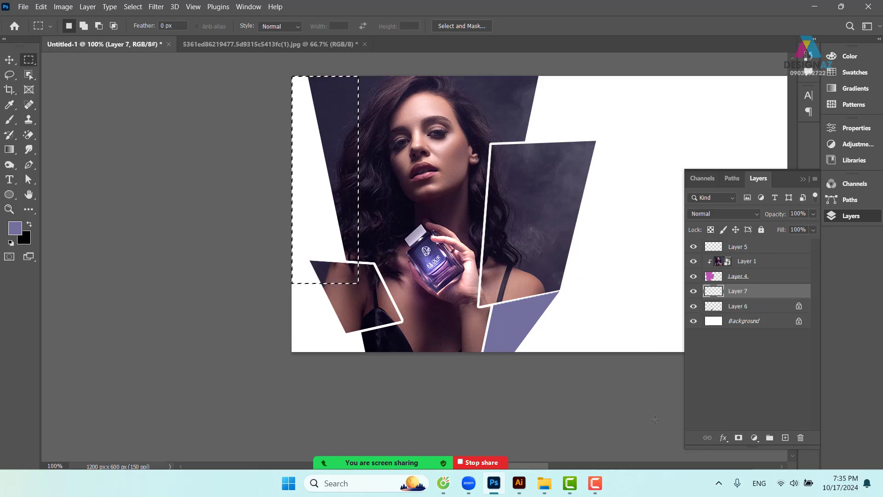
# Fill the selection on Layer 7 with a lighter, more violet purple than the 74709e facet, and deselect.
pyautogui.hotkey('alt', 'BackSpace')
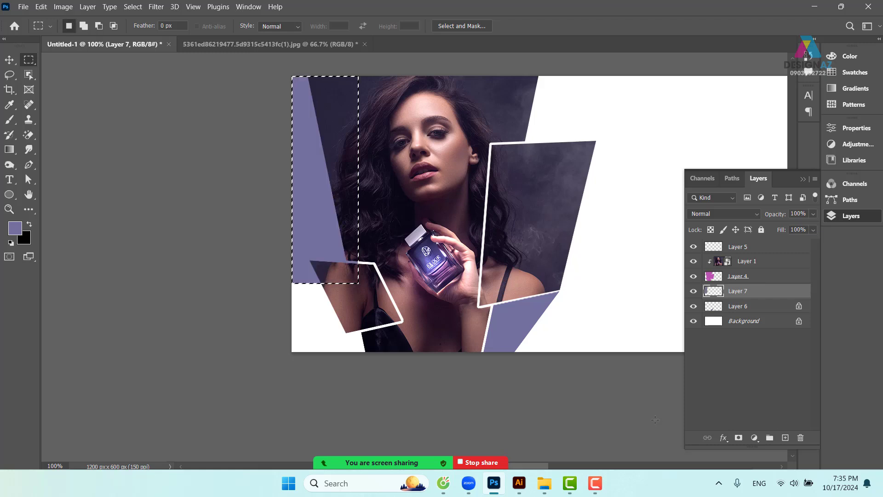
pyautogui.hotkey('ctrl', 'z')
pyautogui.click(15, 228)
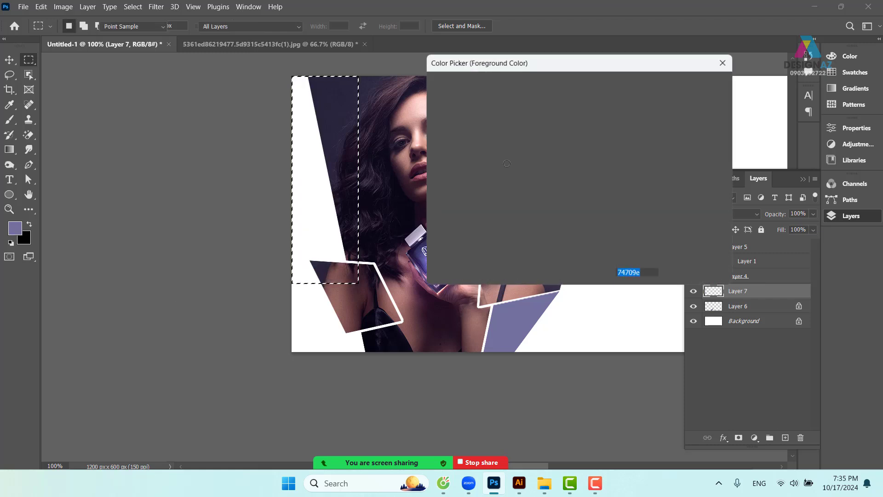
pyautogui.moveTo(594, 134); pyautogui.dragTo(594, 128)
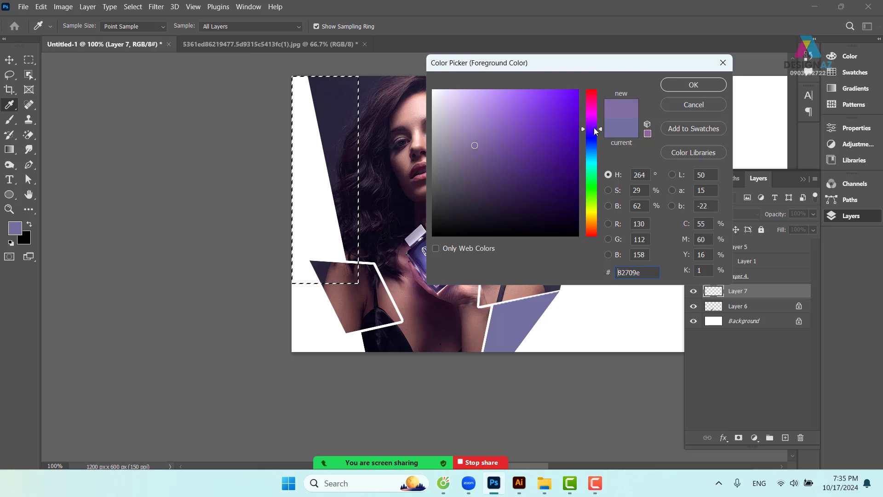
pyautogui.click(484, 134)
pyautogui.click(693, 85)
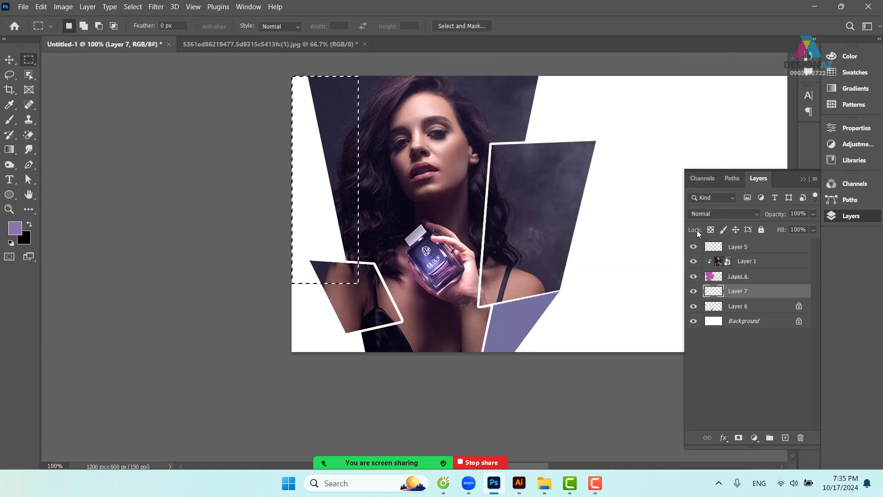
pyautogui.hotkey('alt', 'BackSpace')
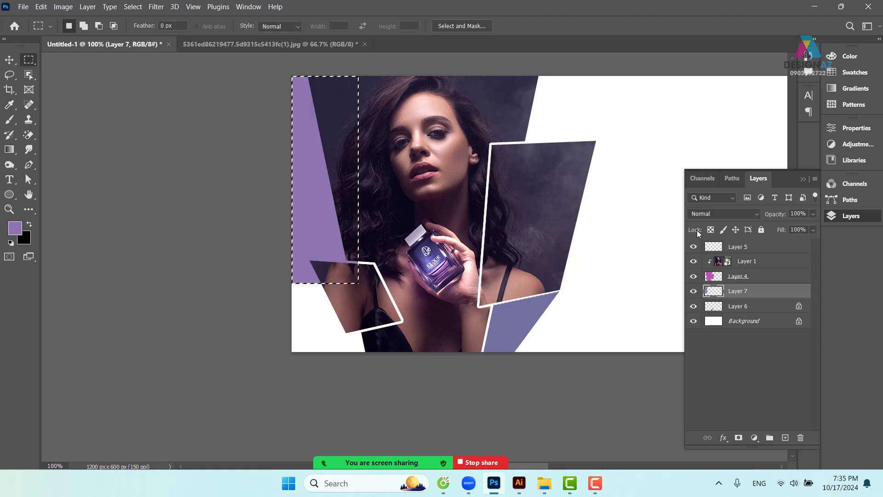
pyautogui.hotkey('ctrl', 'd')
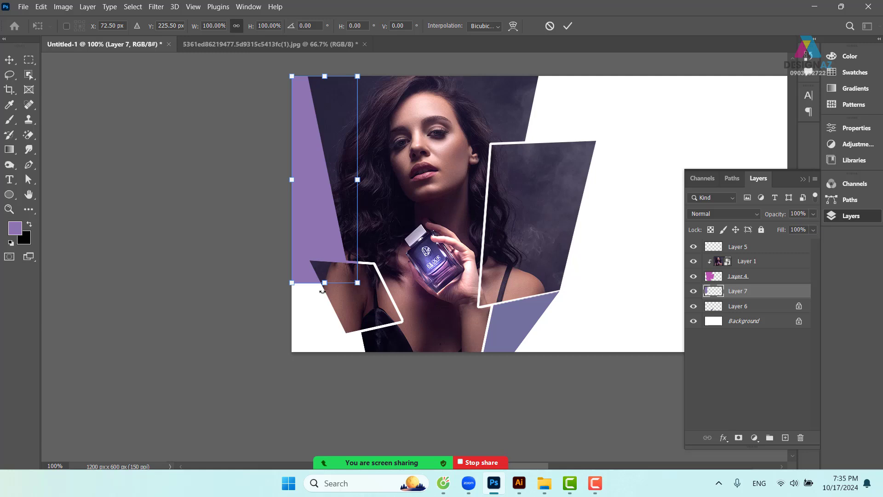
# Distort the violet facet on Layer 7 into a narrow wedge beside the portrait's left edge, above the small lower-left panel.
pyautogui.moveTo(292, 282); pyautogui.dragTo(309, 257)
pyautogui.moveTo(359, 284); pyautogui.dragTo(347, 260)
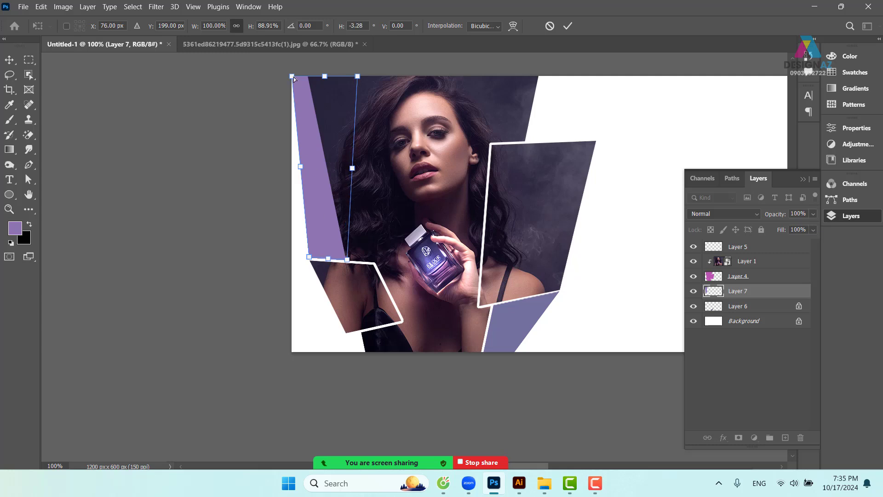
pyautogui.moveTo(293, 77); pyautogui.dragTo(304, 76)
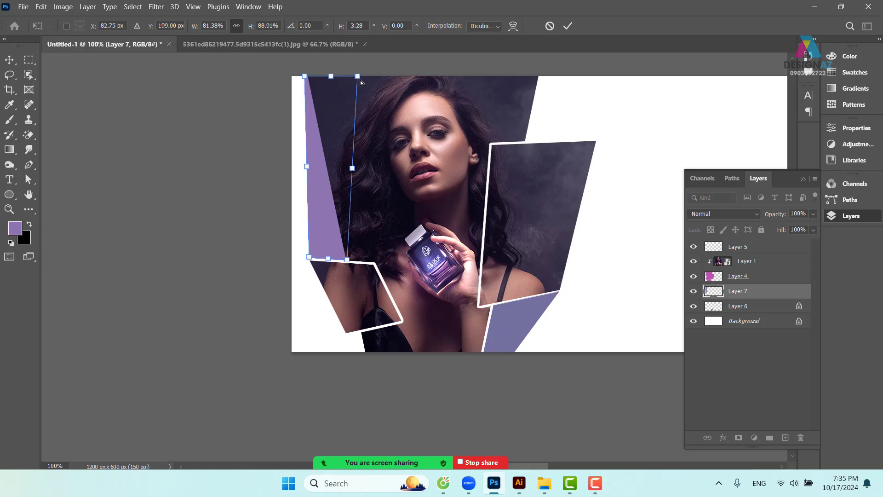
pyautogui.moveTo(361, 82); pyautogui.dragTo(305, 76)
pyautogui.moveTo(346, 261); pyautogui.dragTo(344, 263)
# Refine the wedge's two bottom corners against the white gaps along the portrait and above the small lower-left panel.
pyautogui.hotkey('ctrl', '+')
pyautogui.hotkey('ctrl', '+')
pyautogui.hotkey('ctrl', '+')
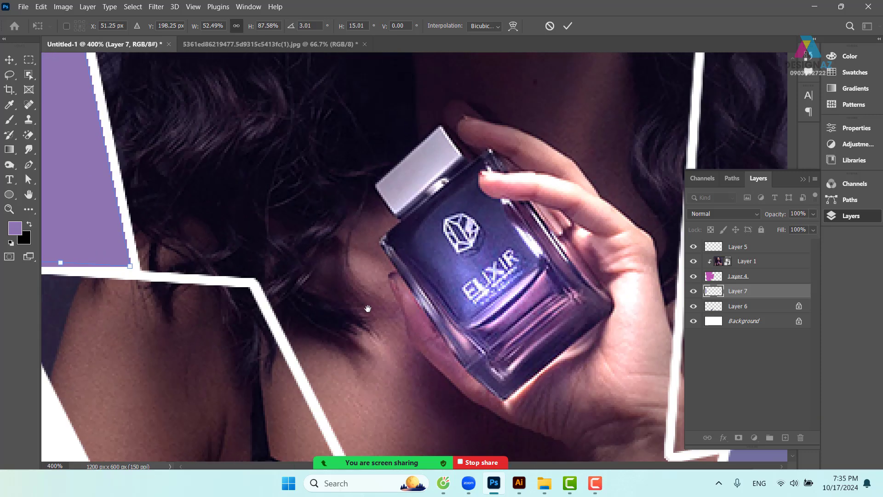
pyautogui.moveTo(109, 297); pyautogui.dragTo(336, 276)
pyautogui.moveTo(167, 283); pyautogui.dragTo(324, 273)
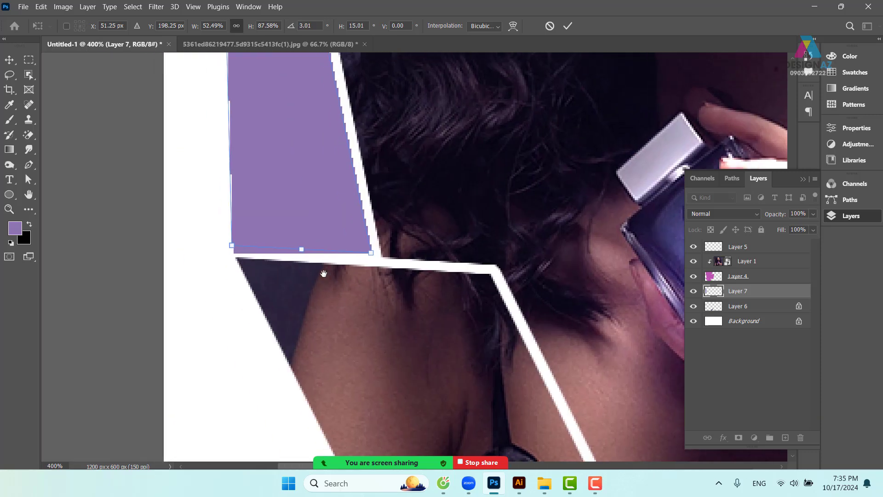
pyautogui.moveTo(232, 246)
pyautogui.mouseDown()
pyautogui.moveTo(231, 238)
pyautogui.moveTo(219, 247)
pyautogui.moveTo(221, 236)
pyautogui.mouseUp()
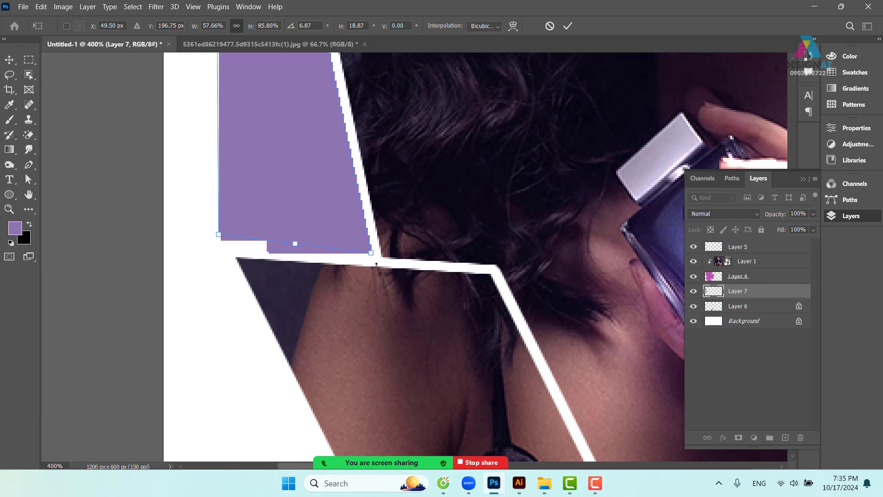
pyautogui.moveTo(372, 256)
pyautogui.mouseDown()
pyautogui.moveTo(403, 269)
pyautogui.moveTo(368, 237)
pyautogui.moveTo(362, 242)
pyautogui.moveTo(395, 257)
pyautogui.moveTo(378, 256)
pyautogui.mouseUp()
pyautogui.moveTo(207, 219); pyautogui.dragTo(219, 244)
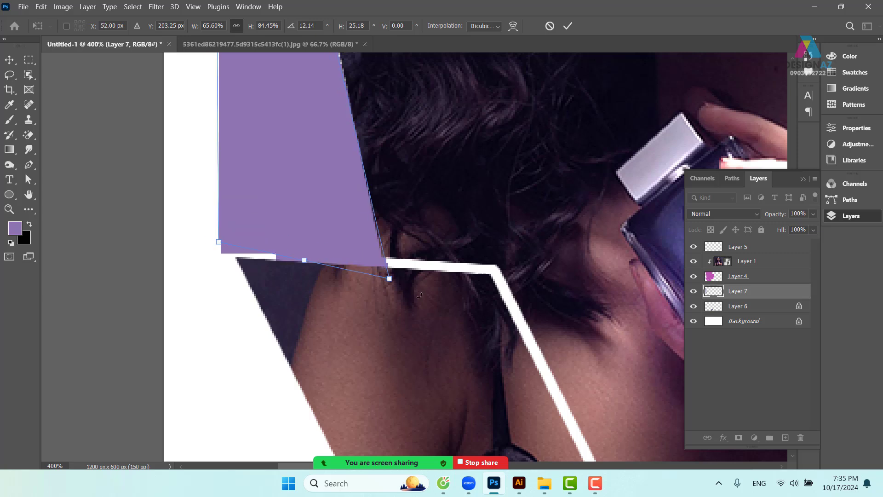
# Adjust the wedge's upper corners to reach the canvas's top edge, keeping a white gap beside the portrait.
pyautogui.moveTo(390, 281); pyautogui.dragTo(391, 419)
pyautogui.moveTo(330, 165); pyautogui.dragTo(346, 391)
pyautogui.moveTo(293, 138); pyautogui.dragTo(312, 324)
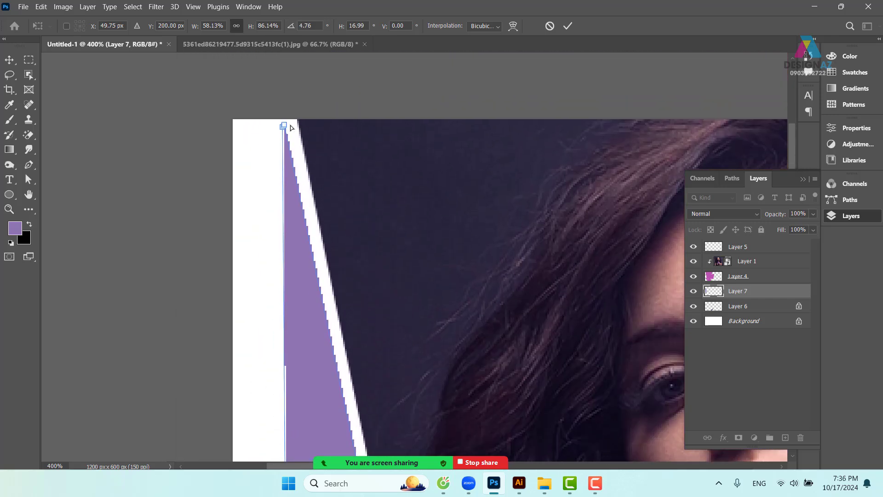
pyautogui.moveTo(286, 126)
pyautogui.mouseDown()
pyautogui.moveTo(302, 115)
pyautogui.moveTo(262, 120)
pyautogui.moveTo(290, 121)
pyautogui.mouseUp()
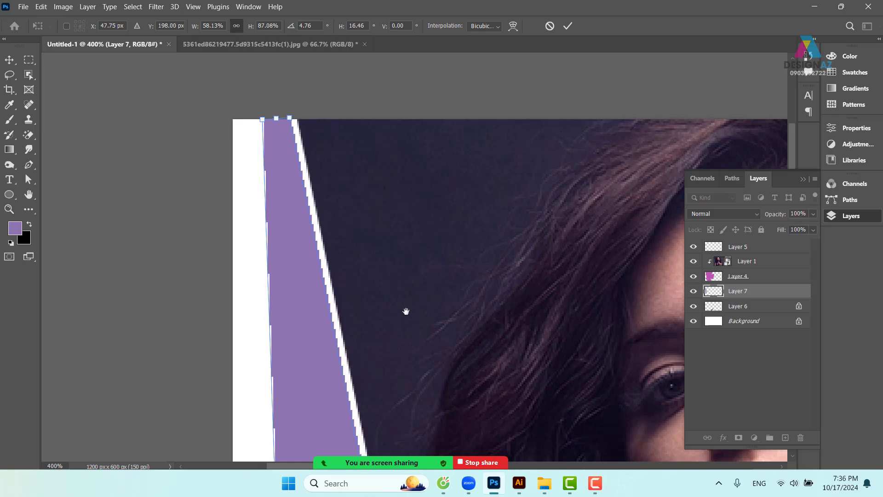
# Try moving the wedge's lower-left corner inward above the small panel, and apply the transform.
pyautogui.moveTo(406, 311); pyautogui.dragTo(402, 161)
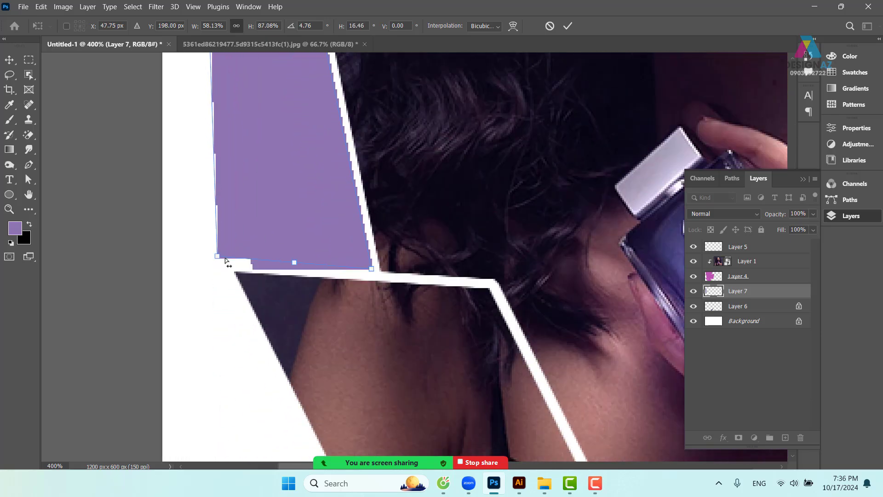
pyautogui.moveTo(220, 255); pyautogui.dragTo(231, 258)
pyautogui.hotkey('ctrl', 'z')
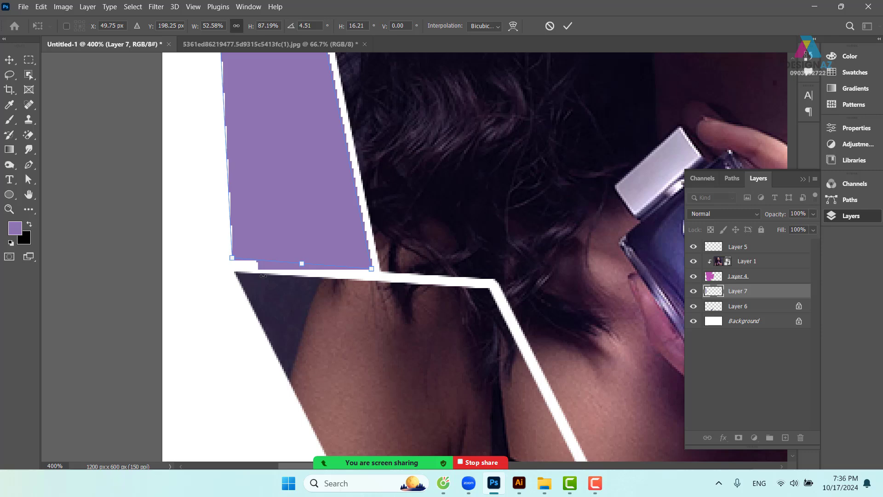
pyautogui.press('Return')
# Lower the opacity of the violet wedge on Layer 7 to 50%.
pyautogui.hotkey('ctrl', '-')
pyautogui.hotkey('ctrl', '-')
pyautogui.hotkey('ctrl', '-')
pyautogui.hotkey('ctrl', '-')
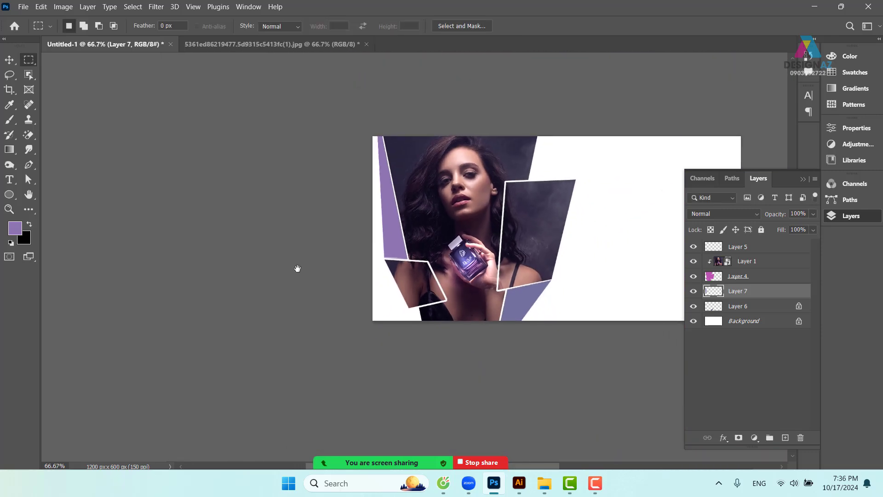
pyautogui.moveTo(462, 250); pyautogui.dragTo(415, 246)
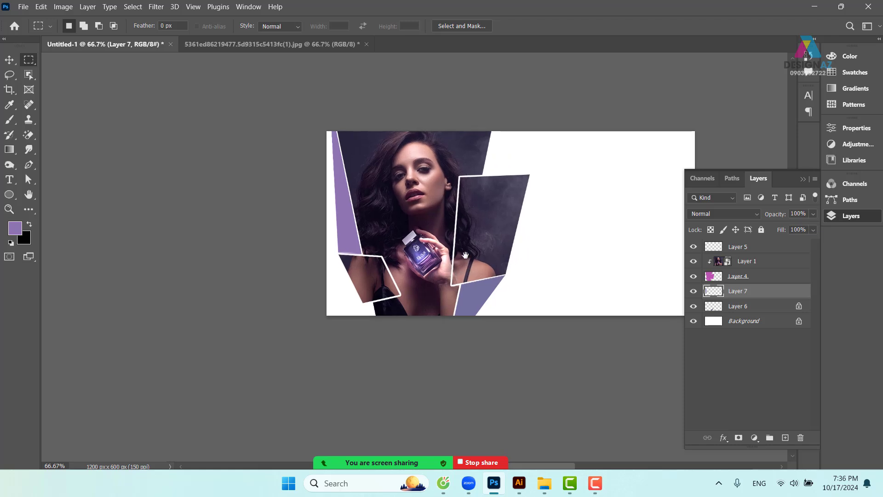
pyautogui.moveTo(465, 255); pyautogui.dragTo(400, 269)
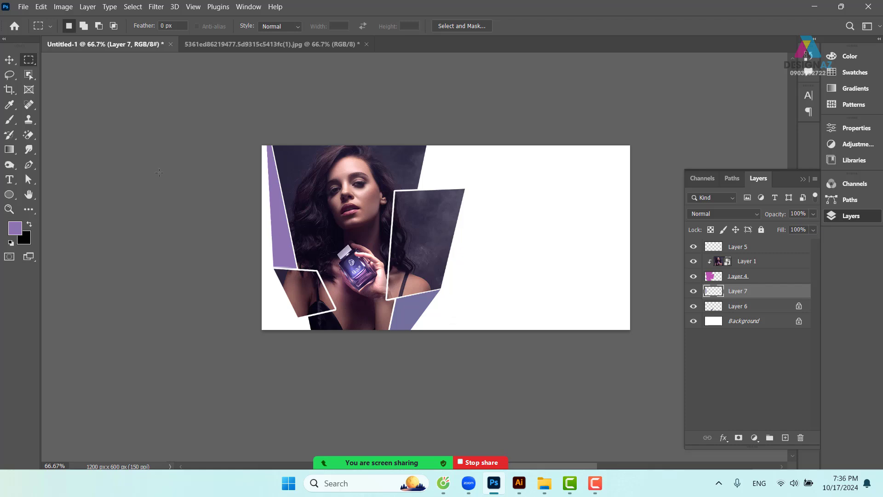
pyautogui.click(9, 59)
pyautogui.rightClick(284, 239)
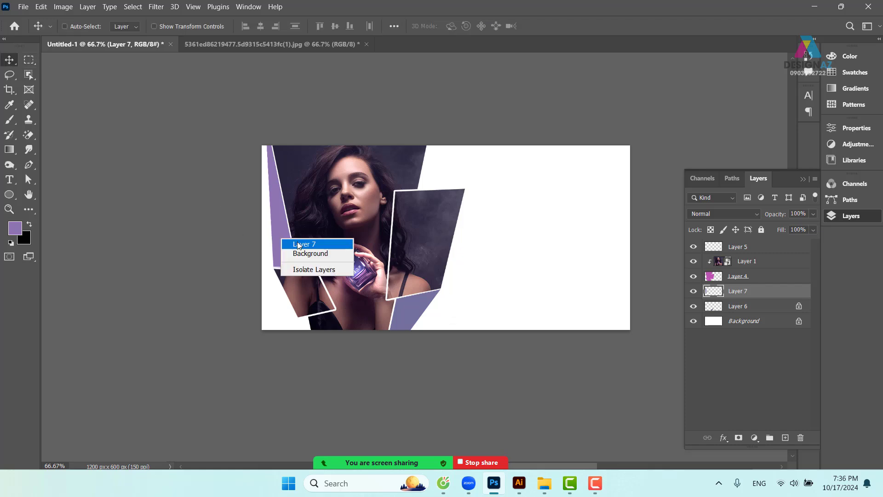
pyautogui.click(295, 242)
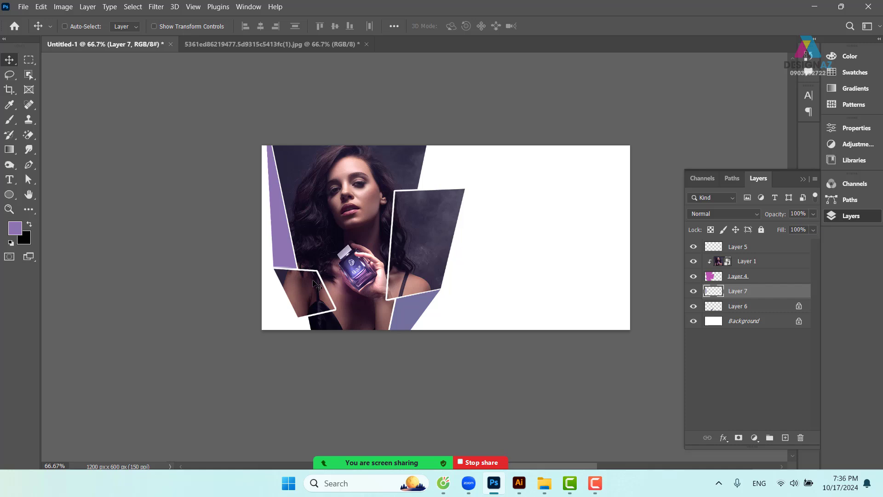
pyautogui.press('5')
# Set the opacity of the purple facet on Layer 6 to 80%.
pyautogui.rightClick(410, 311)
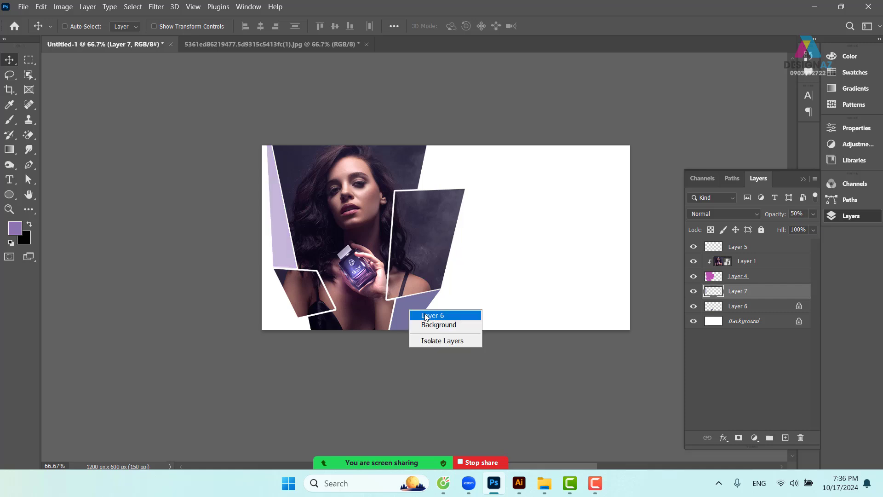
pyautogui.click(427, 316)
pyautogui.press('8')
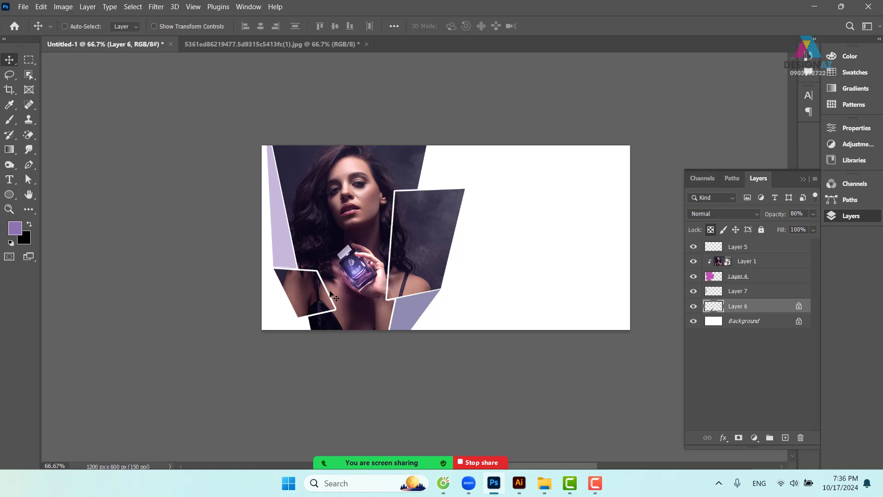
# Move the violet wedge on Layer 7 away from the portrait towards the canvas's left edge, and delete it.
pyautogui.hscroll(2, 391, 342)
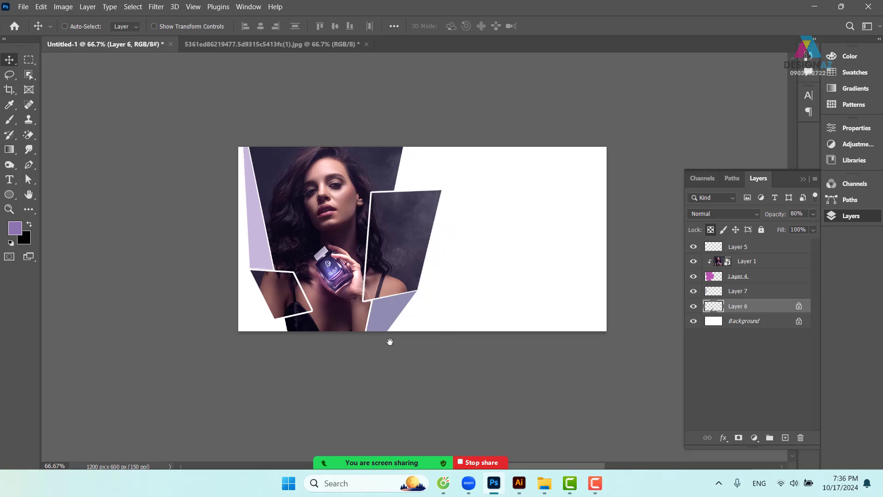
pyautogui.rightClick(256, 251)
pyautogui.click(274, 255)
pyautogui.moveTo(274, 255); pyautogui.dragTo(236, 260)
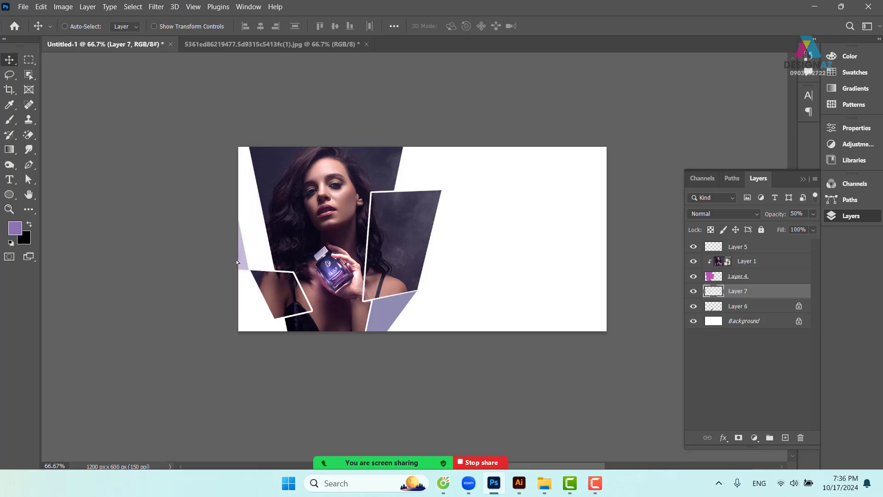
pyautogui.press('Delete')
# Select the Background layer from the empty area of the canvas.
pyautogui.rightClick(502, 229)
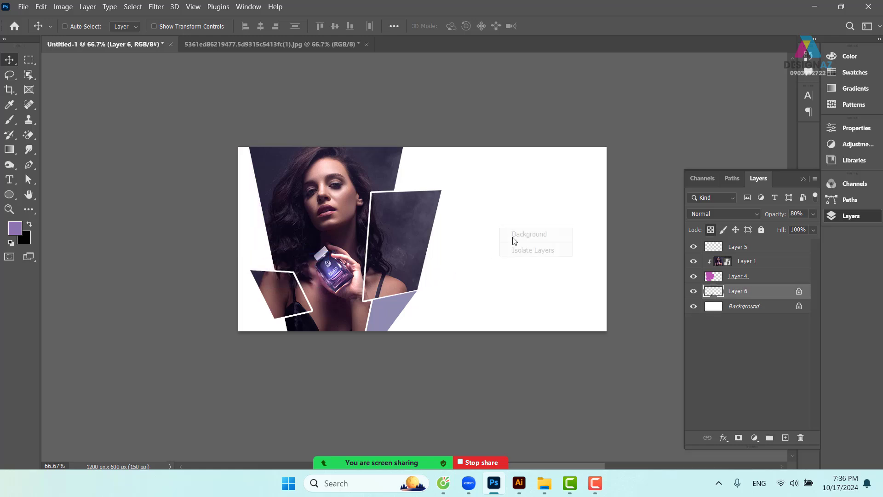
pyautogui.click(526, 234)
pyautogui.scroll(-1, 453, 269)
pyautogui.moveTo(455, 269); pyautogui.dragTo(445, 244)
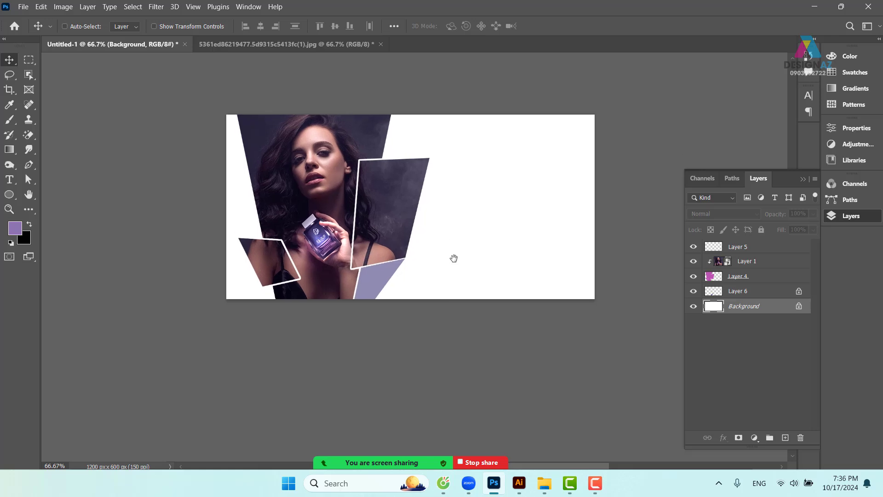
pyautogui.hotkey('ctrl', '1')
pyautogui.scroll(4, 517, 236)
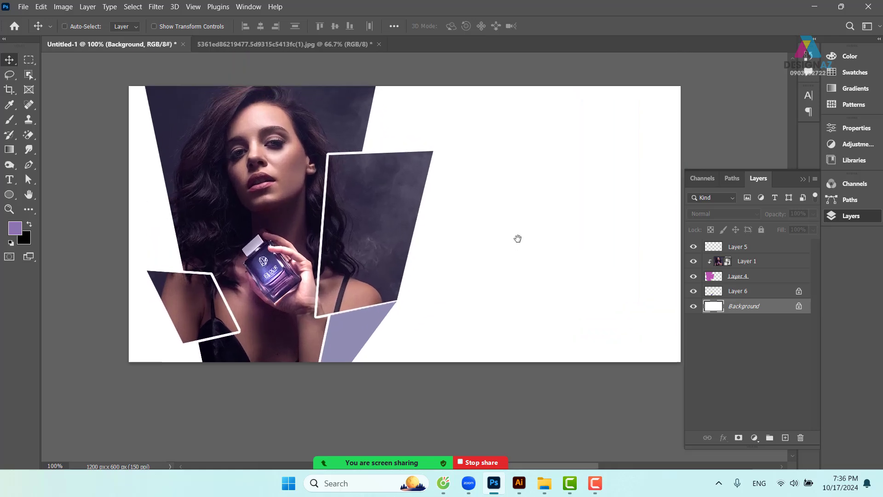
pyautogui.rightClick(512, 195)
pyautogui.click(530, 197)
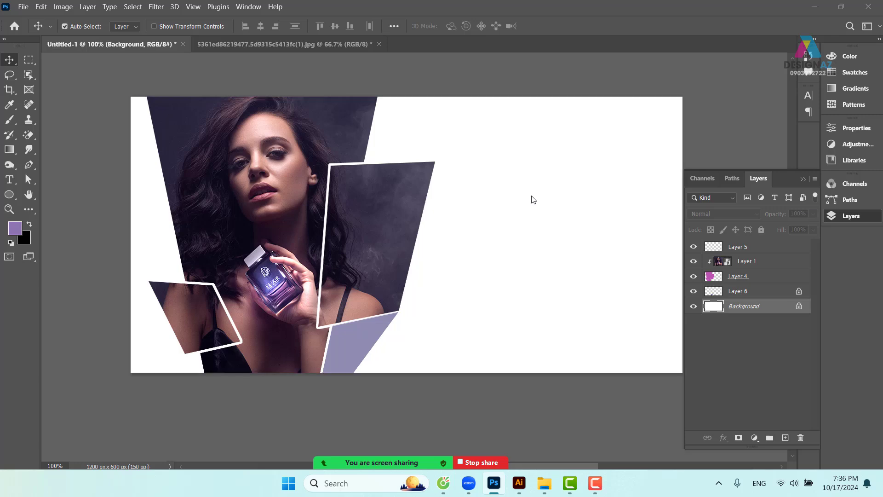
# Look through the files in folder 1 in the file-opening dialog, and close it without opening any.
pyautogui.hotkey('ctrl', 'o')
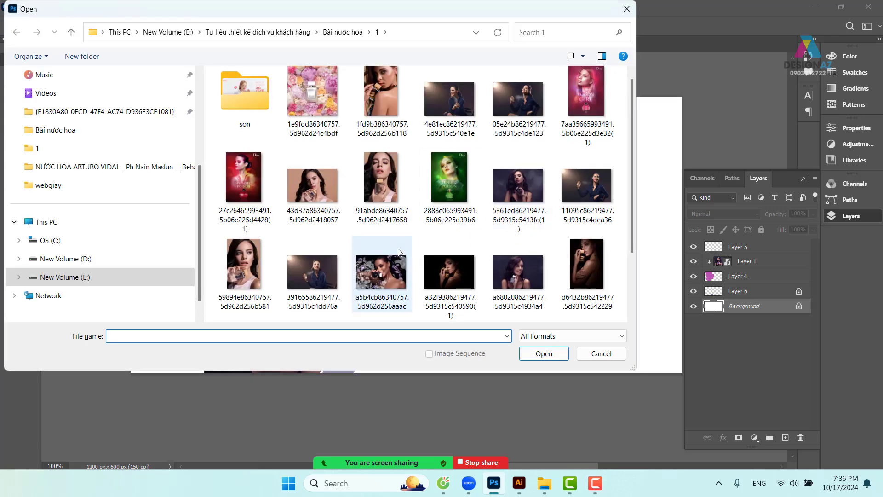
pyautogui.scroll(-1, 399, 252)
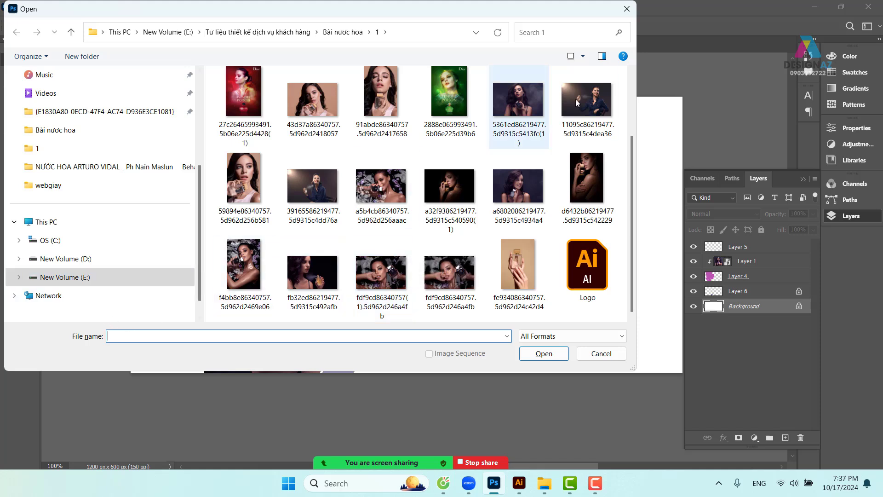
pyautogui.click(627, 9)
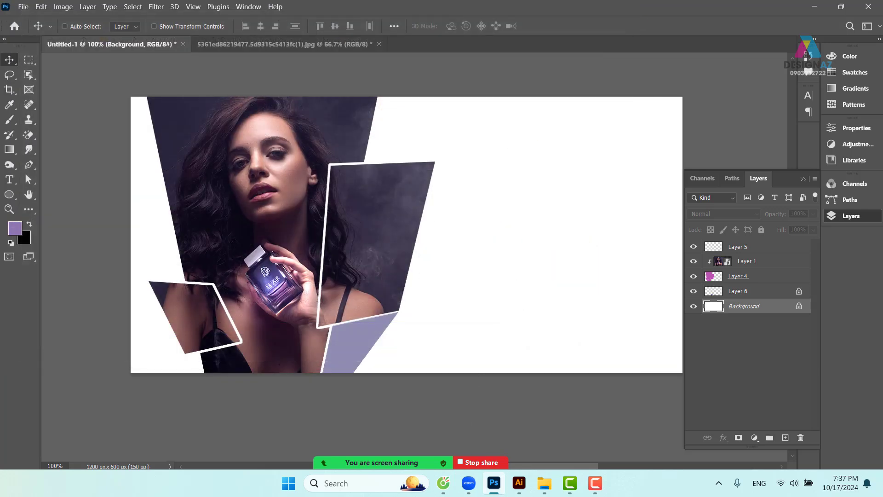
# Switch to Logo.ai in Illustrator, select the ELIXIR logo without construction lines, and return to the Photoshop banner.
pyautogui.click(519, 483)
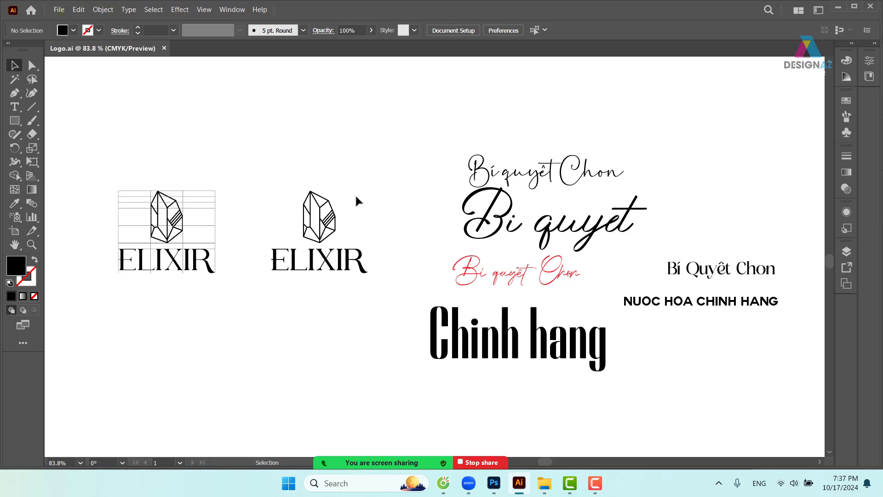
pyautogui.moveTo(246, 179); pyautogui.dragTo(394, 312)
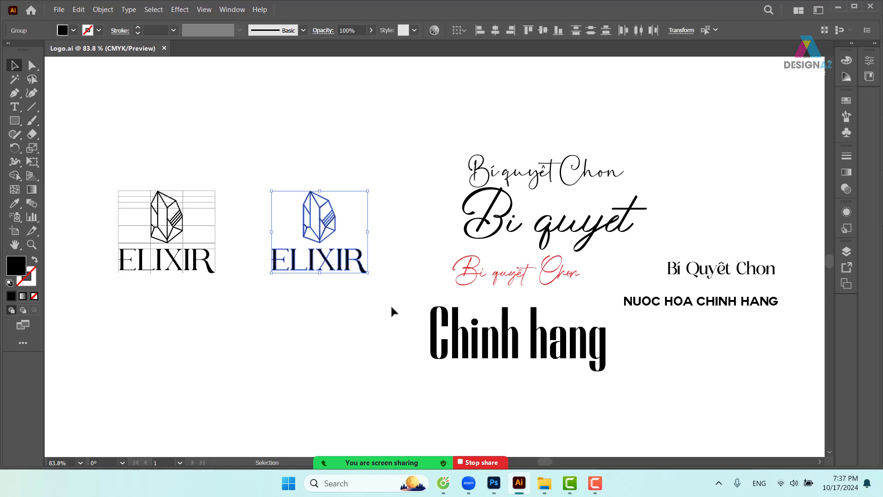
pyautogui.press('a')
pyautogui.press('v')
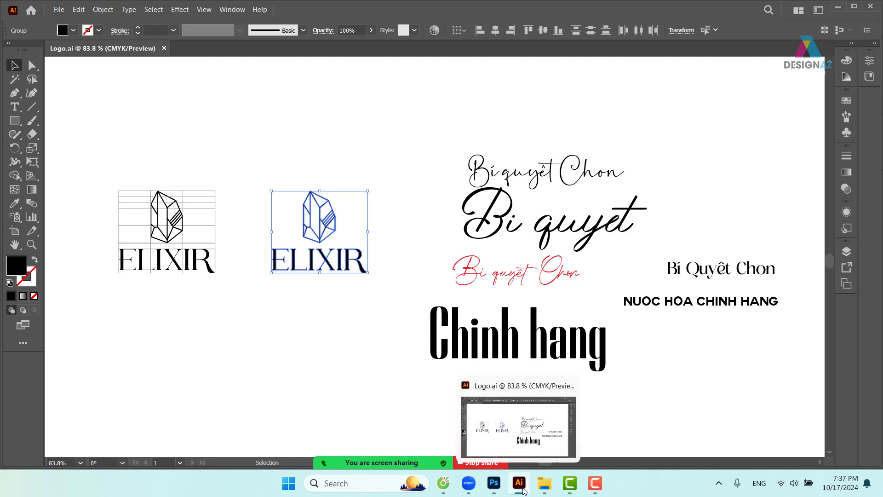
pyautogui.click(494, 483)
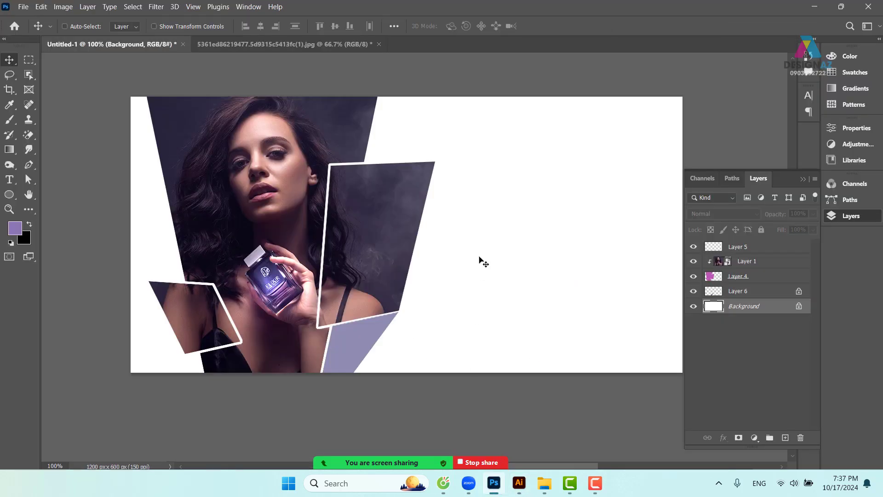
pyautogui.press('ctrl')
# Switch to Illustrator, clear the logo selection, and share the Logo.ai window in the Zoom meeting.
pyautogui.click(519, 483)
pyautogui.click(353, 337)
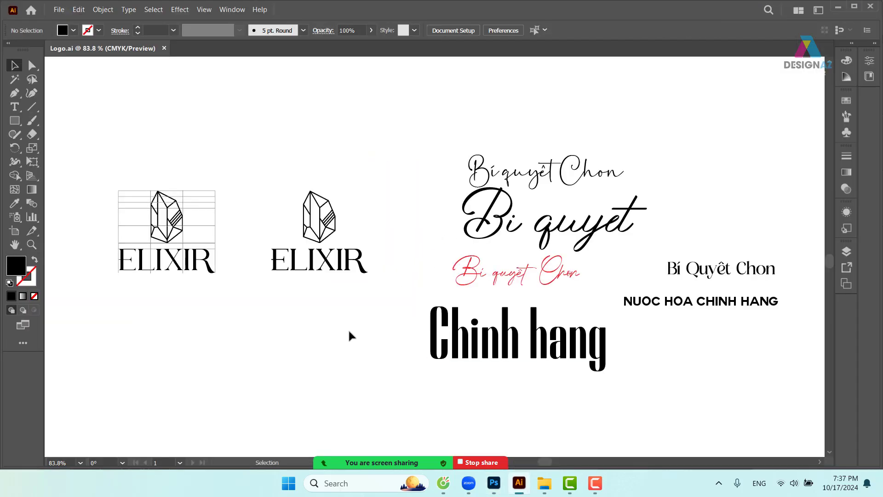
pyautogui.moveTo(364, 462)
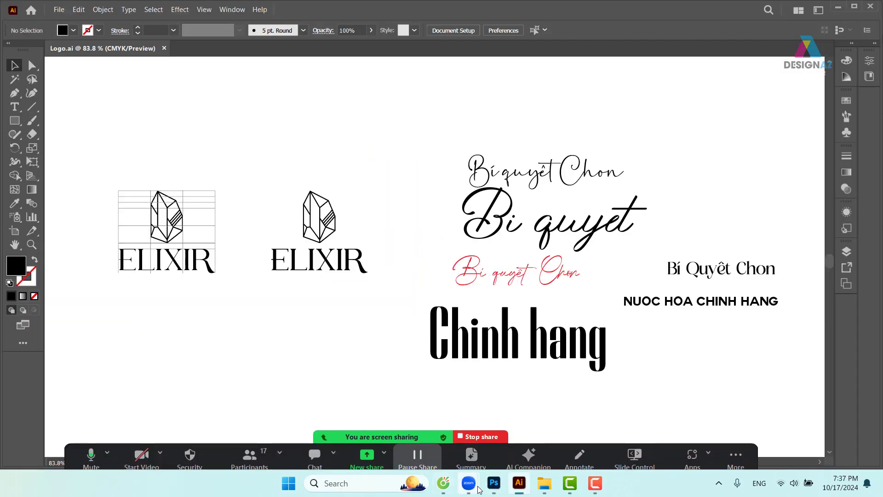
pyautogui.click(363, 460)
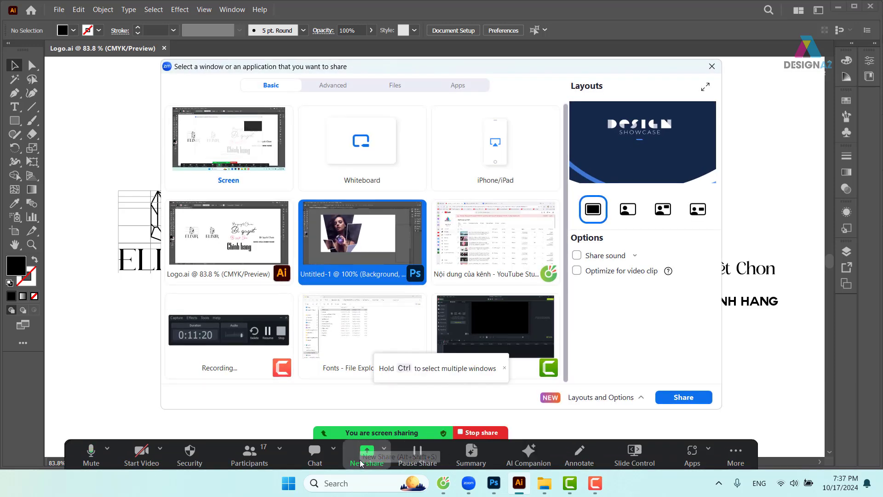
pyautogui.click(234, 237)
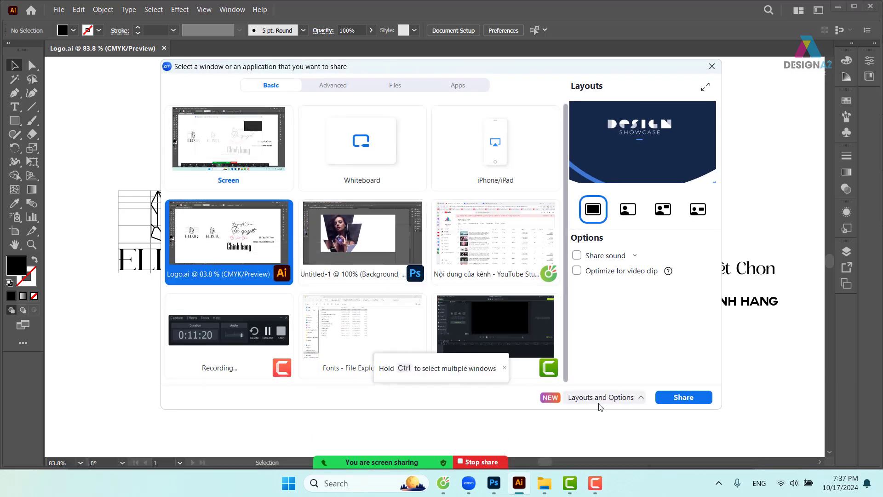
pyautogui.click(676, 398)
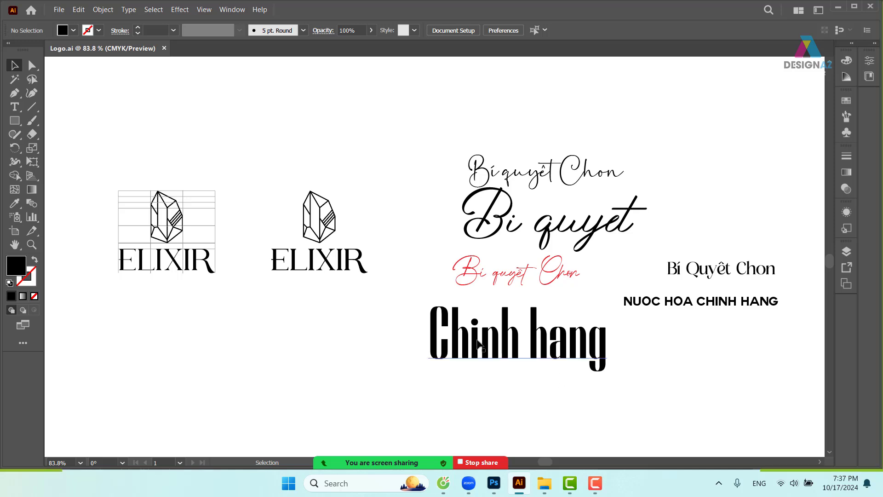
# Select the ELIXIR logo without construction lines for copying, and switch the Zoom meeting's share to the Untitled-1 Photoshop window.
pyautogui.moveTo(262, 165); pyautogui.dragTo(382, 305)
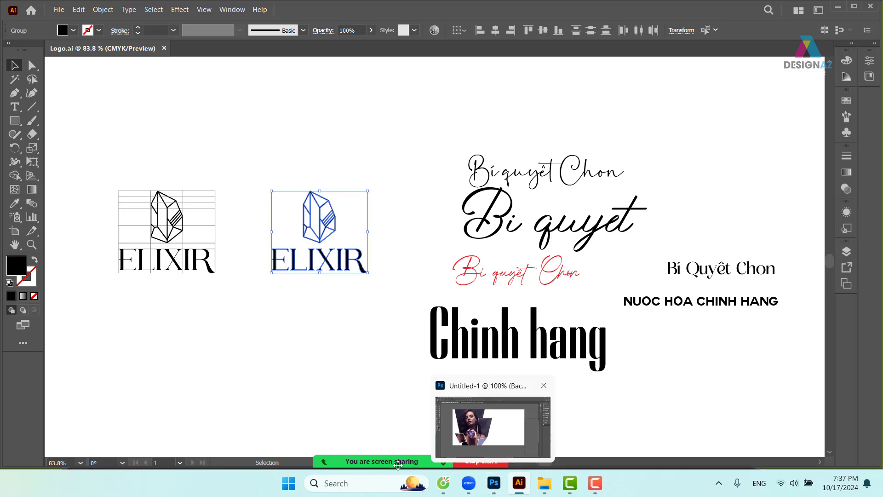
pyautogui.click(367, 453)
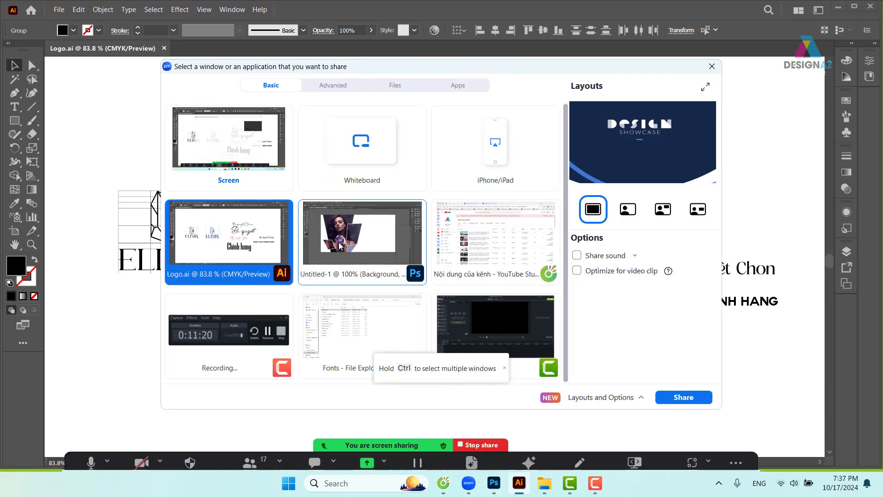
pyautogui.click(361, 237)
pyautogui.click(686, 399)
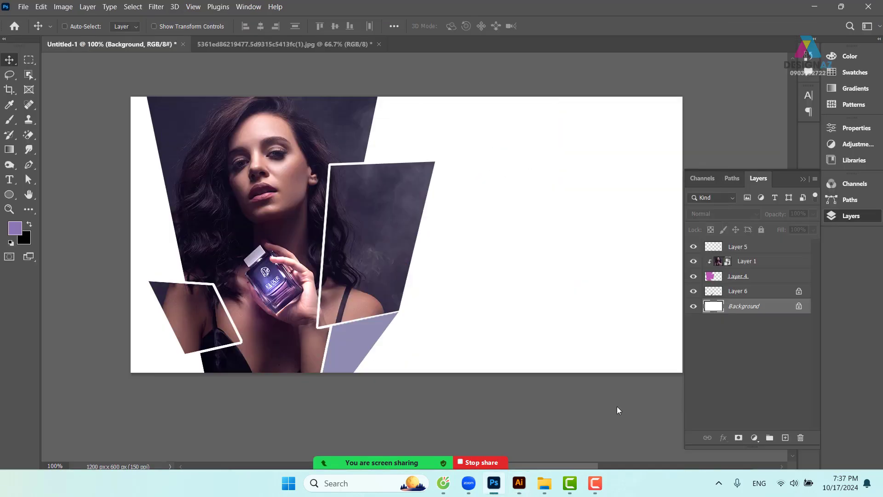
# Paste the ELIXIR logo into the banner as a Smart Object.
pyautogui.click(526, 271)
pyautogui.hotkey('ctrl', 'v')
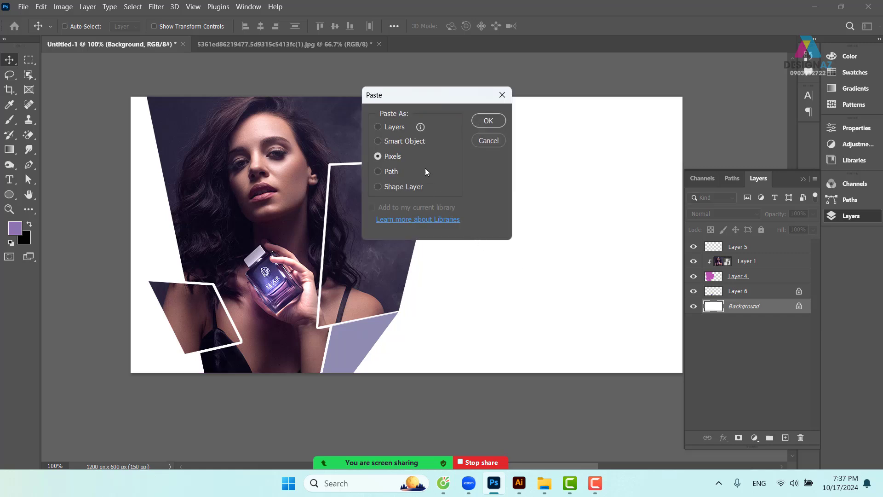
pyautogui.click(398, 142)
pyautogui.click(496, 126)
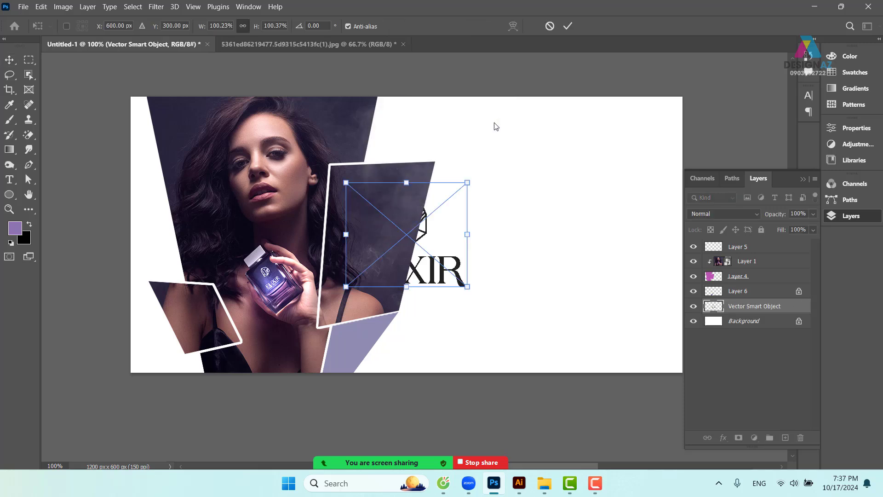
# Scale the pasted logo down and place it in the upper part of the white area beside the portrait.
pyautogui.moveTo(420, 238); pyautogui.dragTo(569, 183)
pyautogui.moveTo(620, 127); pyautogui.dragTo(587, 160)
pyautogui.moveTo(546, 179); pyautogui.dragTo(560, 161)
pyautogui.press('Return')
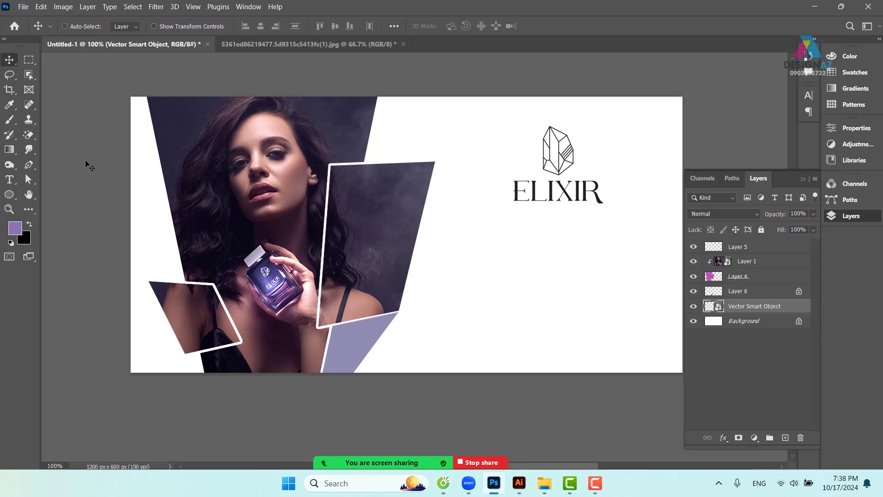
# Switch to Logo.ai in Illustrator and copy the word "Chon" from the Lemosty "Bí Quyết Chon" text.
pyautogui.click(520, 485)
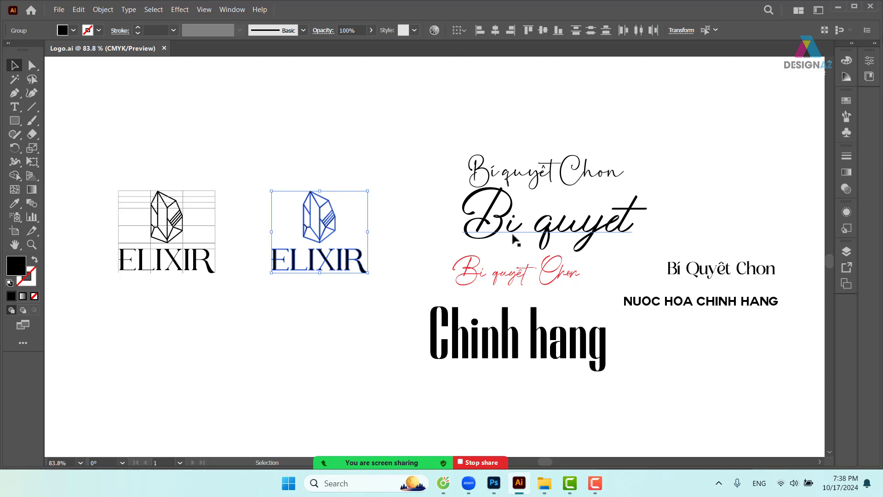
pyautogui.click(306, 333)
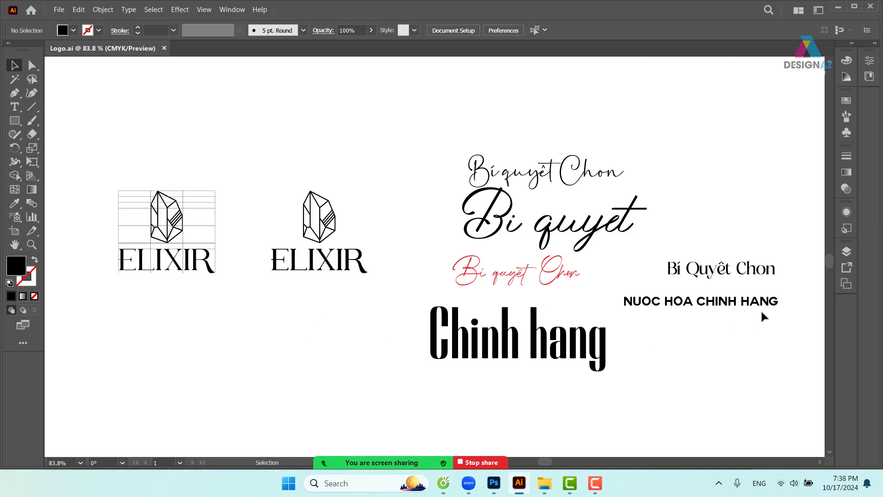
pyautogui.click(753, 275)
pyautogui.doubleClick(755, 270)
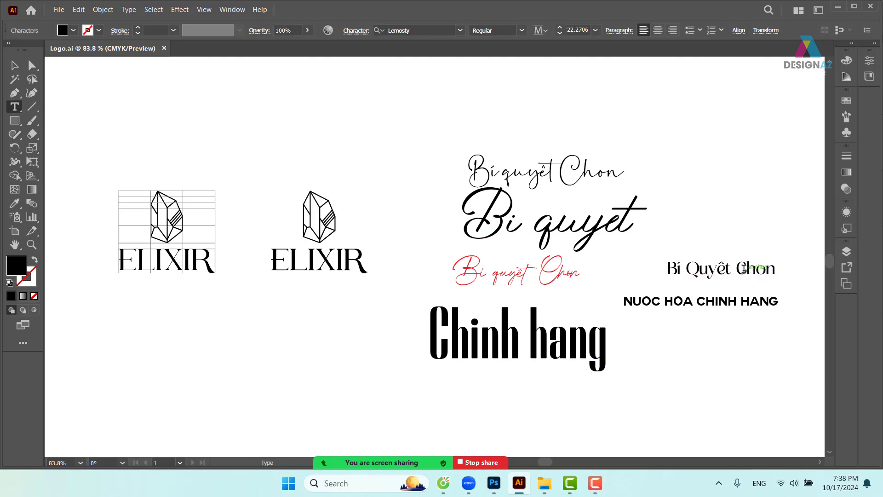
pyautogui.moveTo(737, 269); pyautogui.dragTo(776, 268)
pyautogui.hotkey('ctrl', 'c')
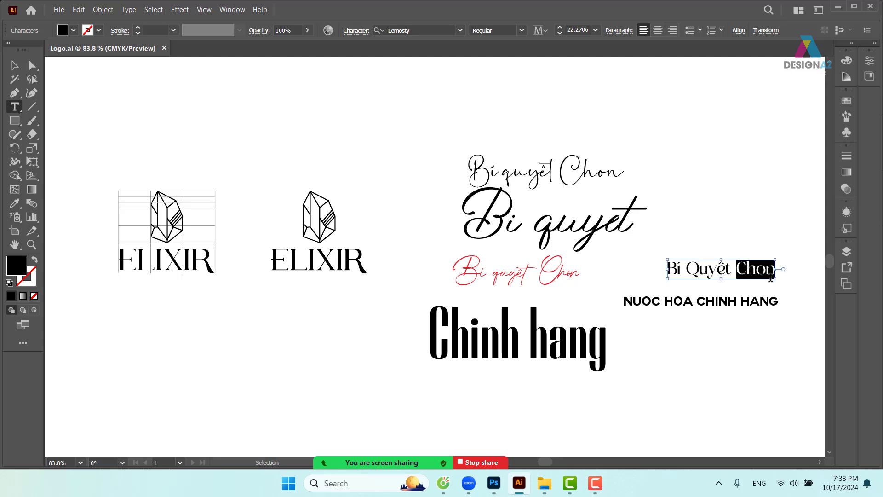
pyautogui.press('Escape')
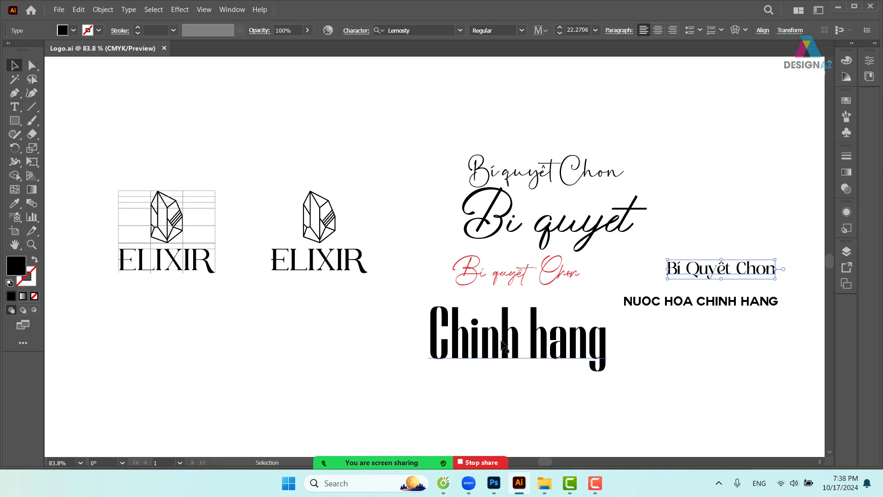
# Return to the Photoshop banner and paste "Chon" as a new text layer below the logo.
pyautogui.click(494, 483)
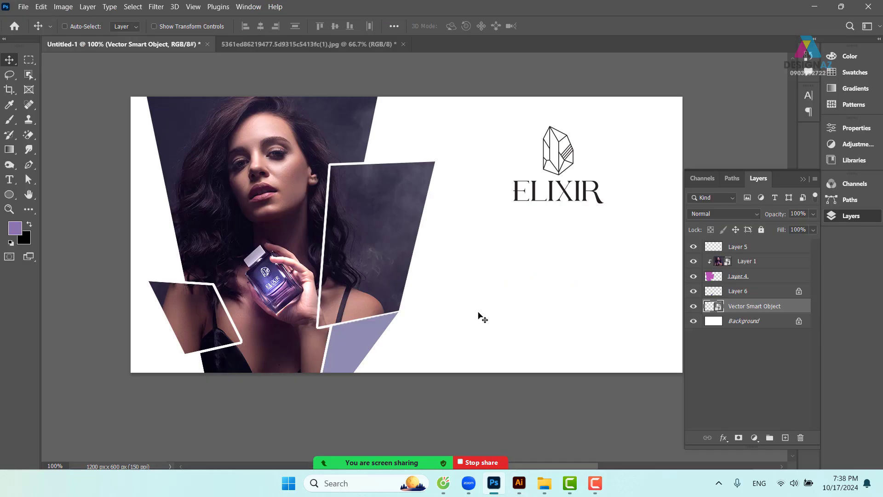
pyautogui.press('t')
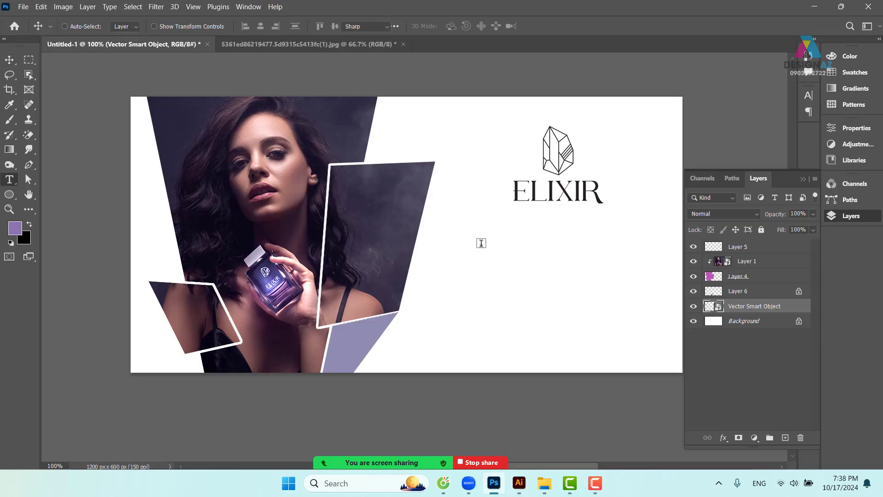
pyautogui.click(479, 242)
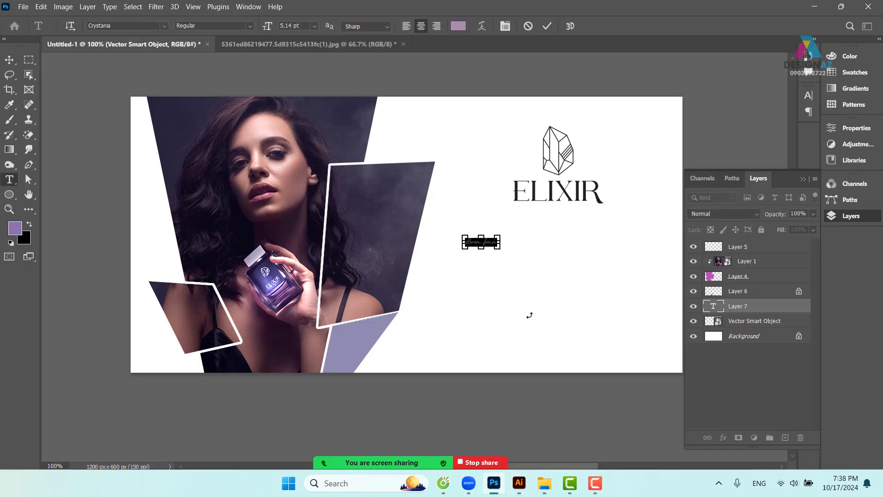
pyautogui.hotkey('ctrl', 'v')
pyautogui.click(9, 60)
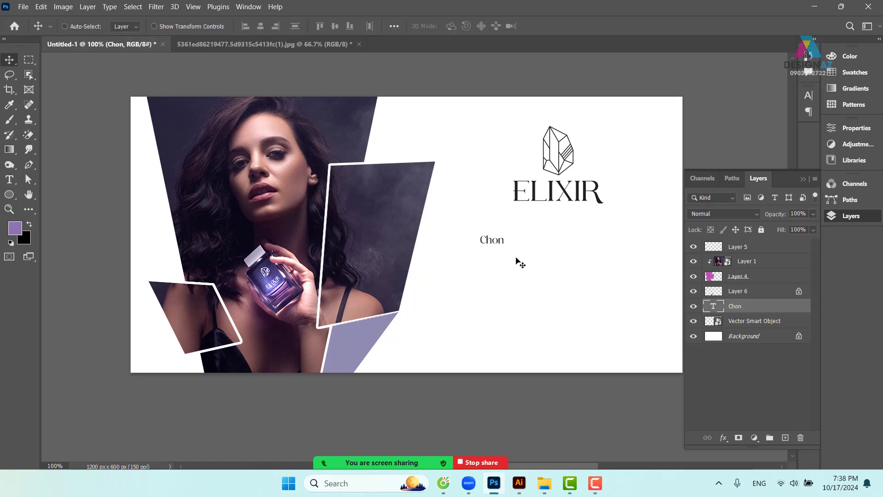
# Enlarge the "Chon" text to about 674% and place it directly beneath the ELIXIR logo.
pyautogui.hotkey('ctrl', 't')
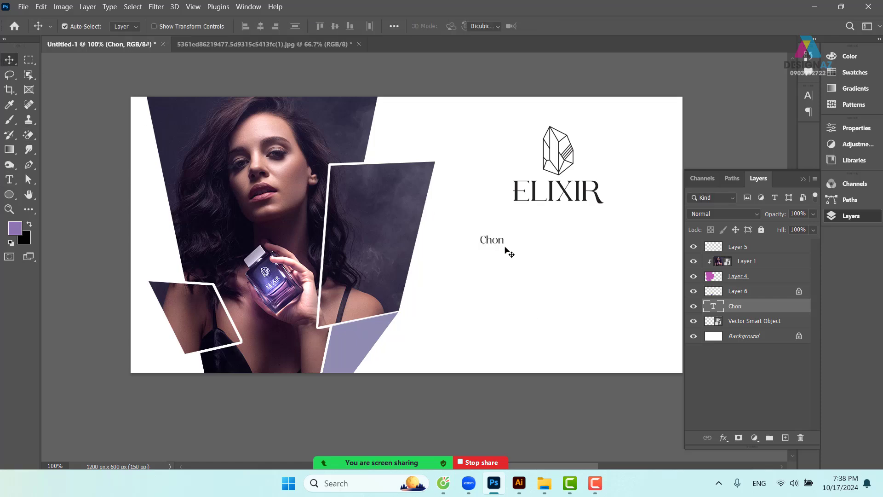
pyautogui.moveTo(505, 245); pyautogui.dragTo(577, 301)
pyautogui.moveTo(606, 318); pyautogui.dragTo(628, 329)
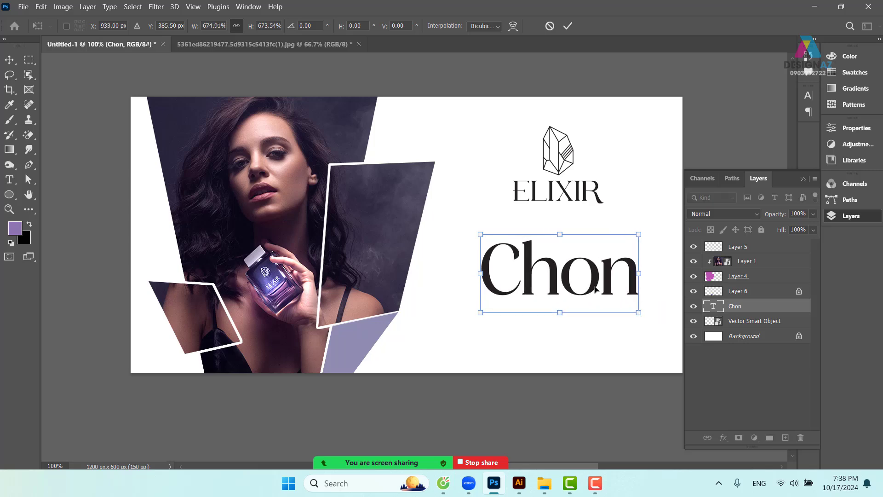
pyautogui.moveTo(598, 285); pyautogui.dragTo(580, 262)
pyautogui.press('Return')
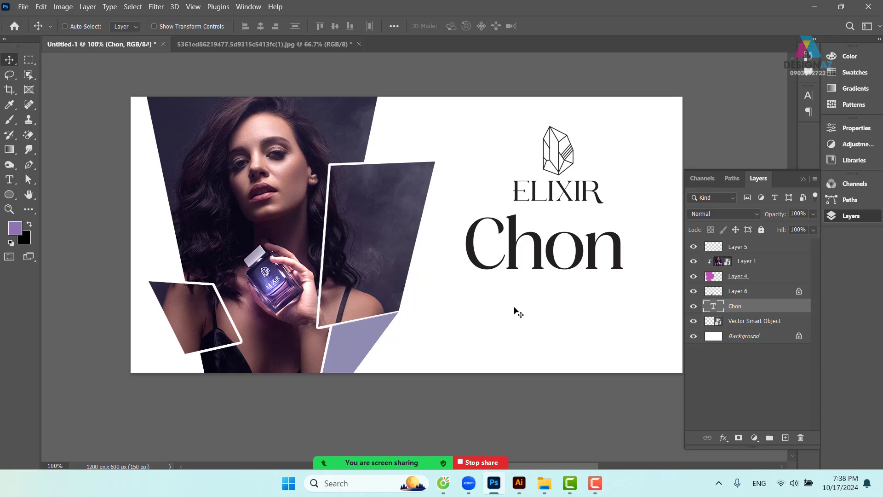
# Switch to Illustrator and select the words "Bí Quyết" in the "Bí Quyết Chon" text for copying.
pyautogui.click(519, 483)
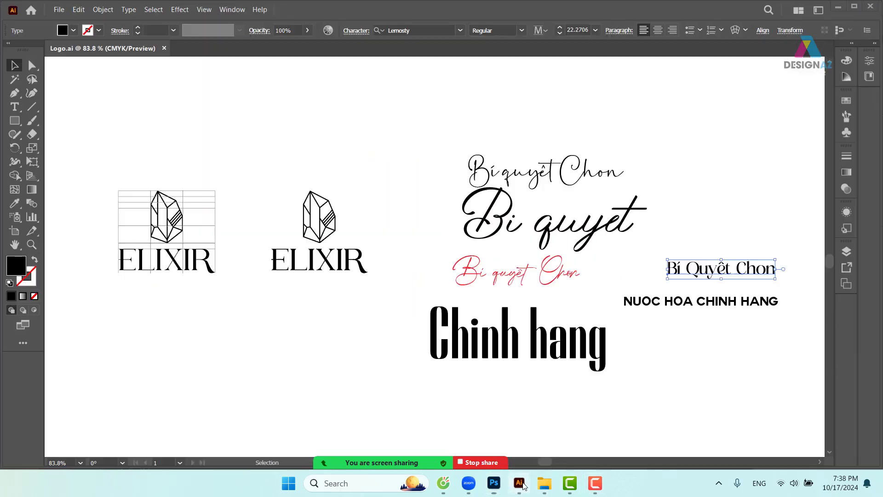
pyautogui.click(720, 271)
pyautogui.doubleClick(720, 272)
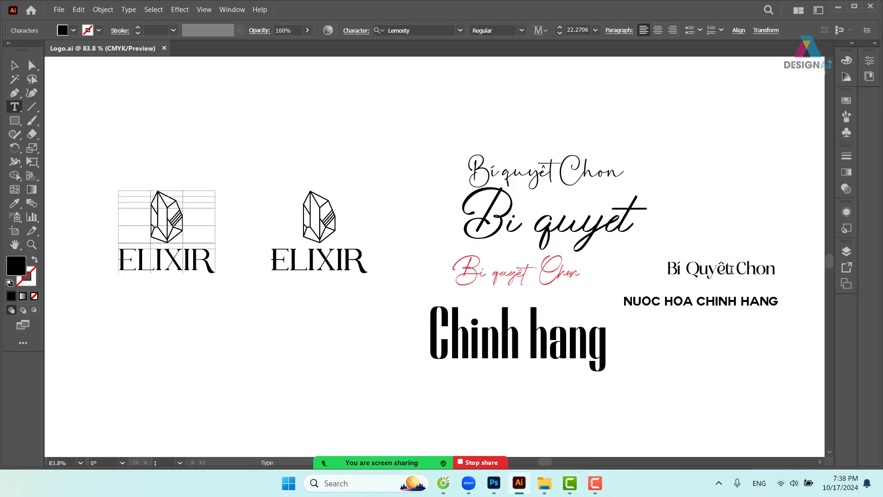
pyautogui.moveTo(731, 269); pyautogui.dragTo(659, 263)
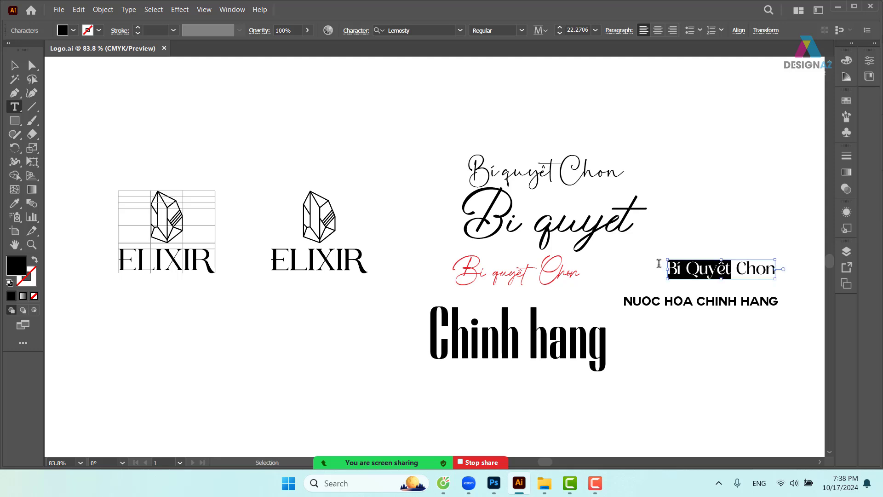
# Return to the Photoshop banner and paste "Bí Quyết" as a new text layer below "Chon".
pyautogui.click(494, 483)
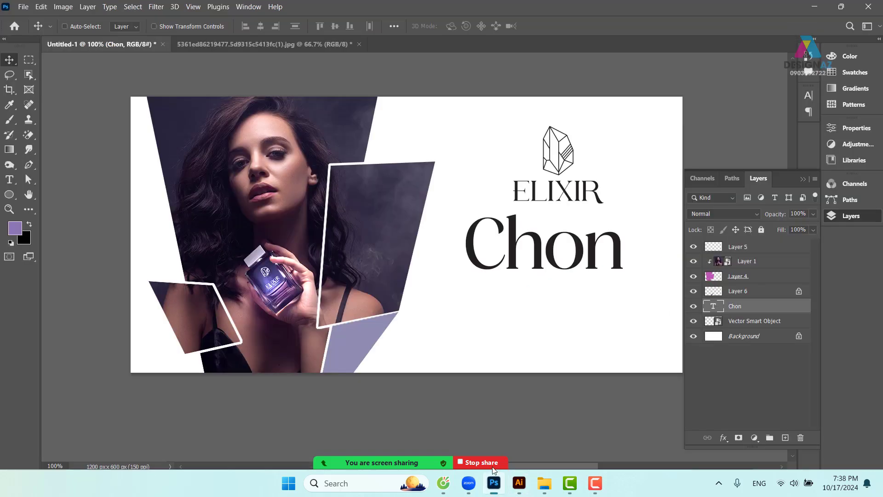
pyautogui.press('t')
pyautogui.click(468, 296)
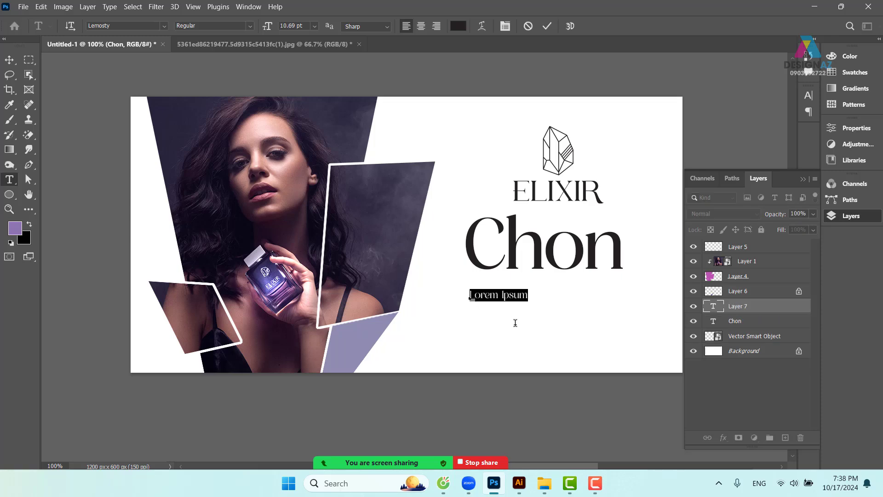
pyautogui.hotkey('ctrl', 'v')
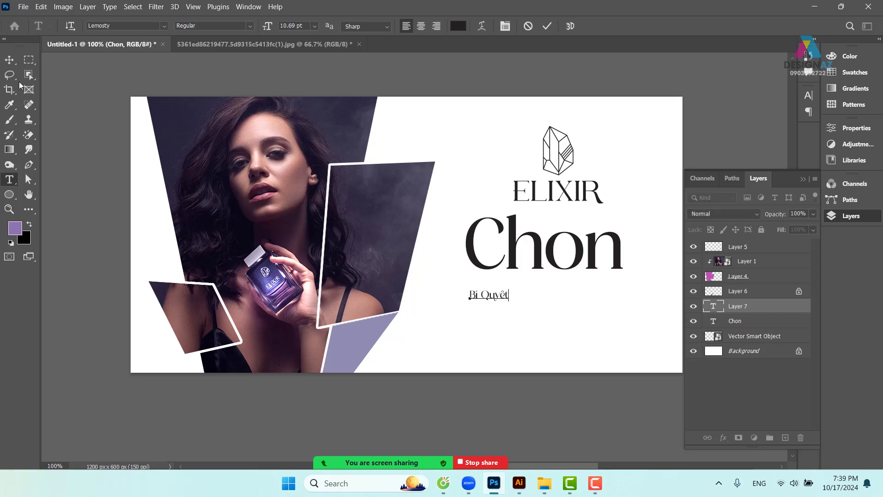
pyautogui.click(9, 60)
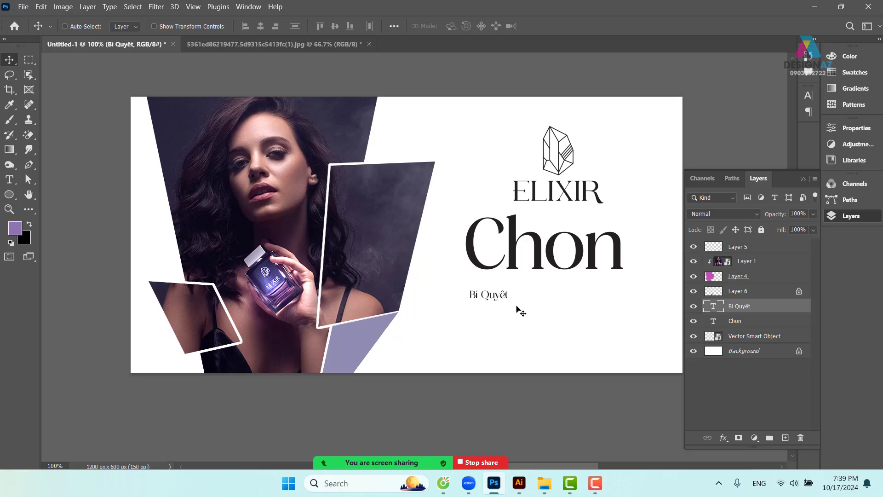
# Try to enlarge the "Bí Quyết" text with Free Transform, and undo the change.
pyautogui.moveTo(500, 298); pyautogui.dragTo(551, 292)
pyautogui.hotkey('ctrl', 't')
pyautogui.press('Return')
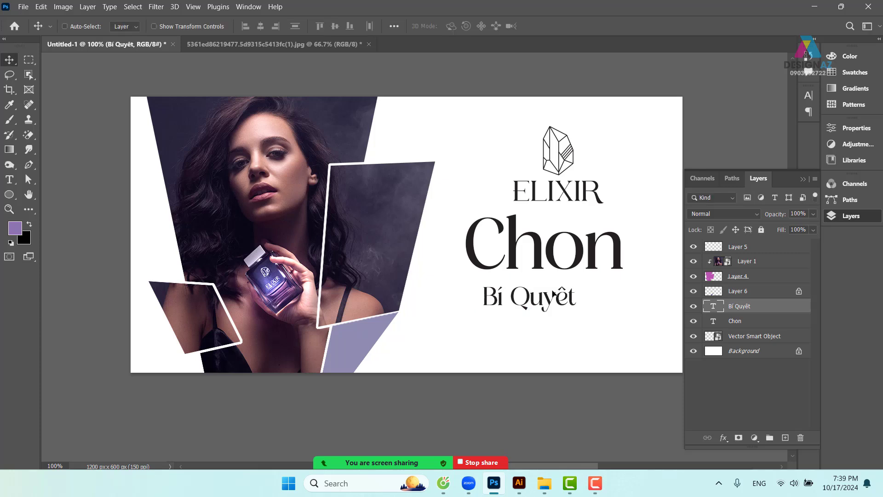
pyautogui.hotkey('ctrl', 'z')
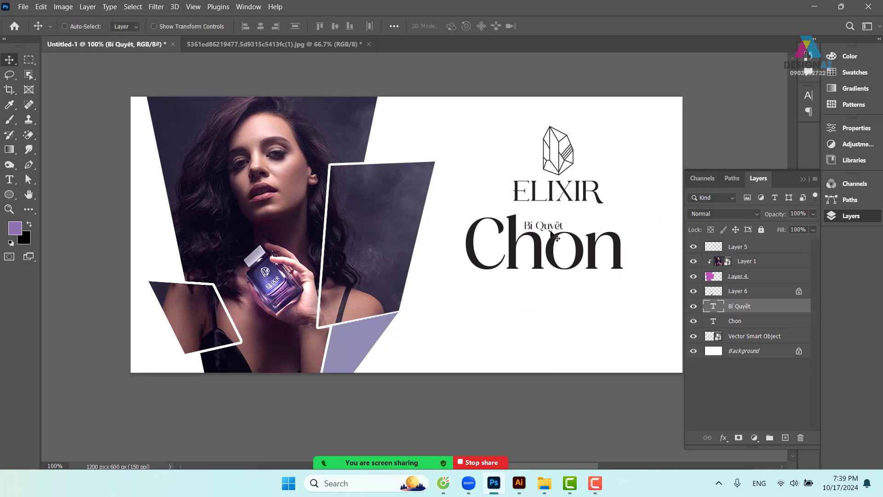
# Move the "Bí Quyết" text to the empty area below "Chon" and tighten the gap between its two words.
pyautogui.moveTo(555, 237); pyautogui.dragTo(482, 340)
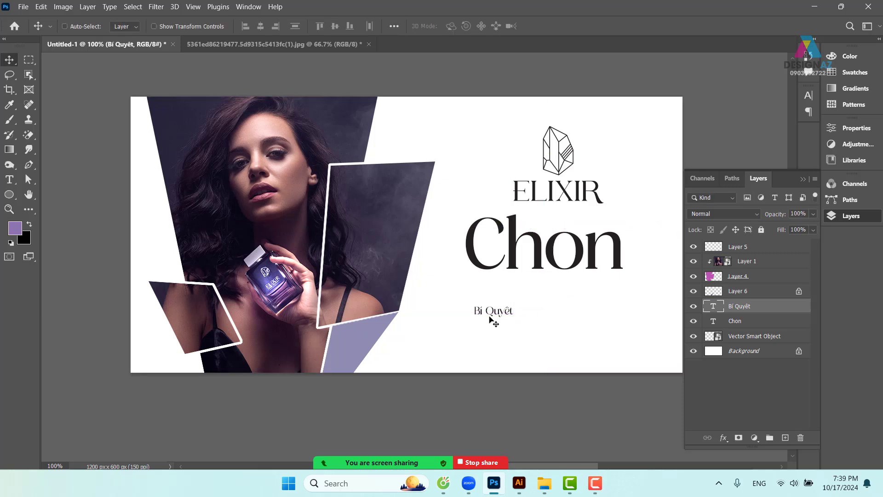
pyautogui.hotkey('ctrl', '+')
pyautogui.hotkey('ctrl', '+')
pyautogui.moveTo(531, 338); pyautogui.dragTo(277, 212)
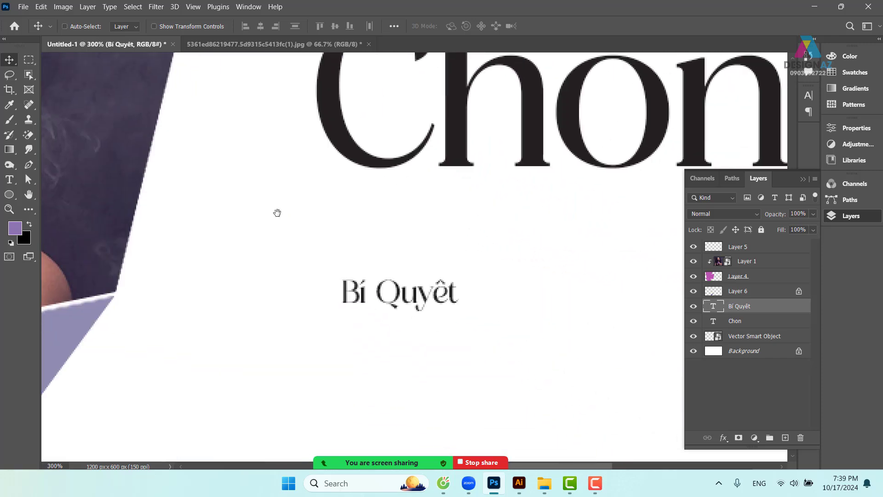
pyautogui.press('t')
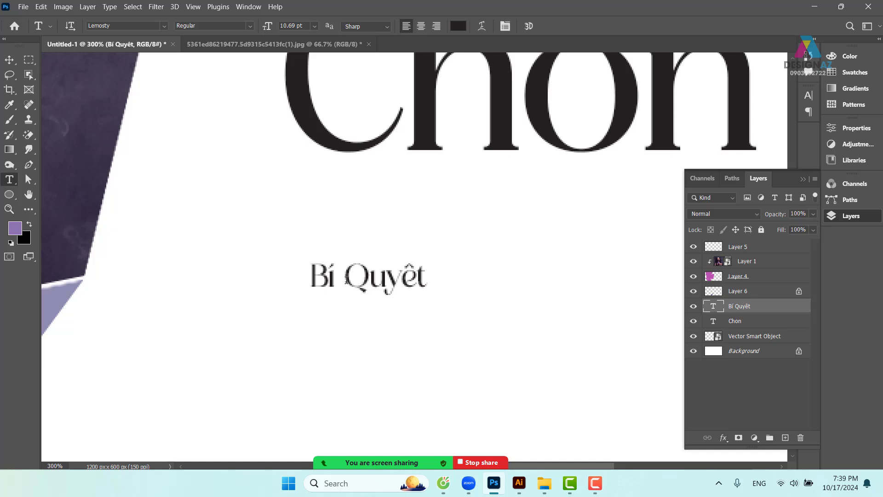
pyautogui.click(347, 281)
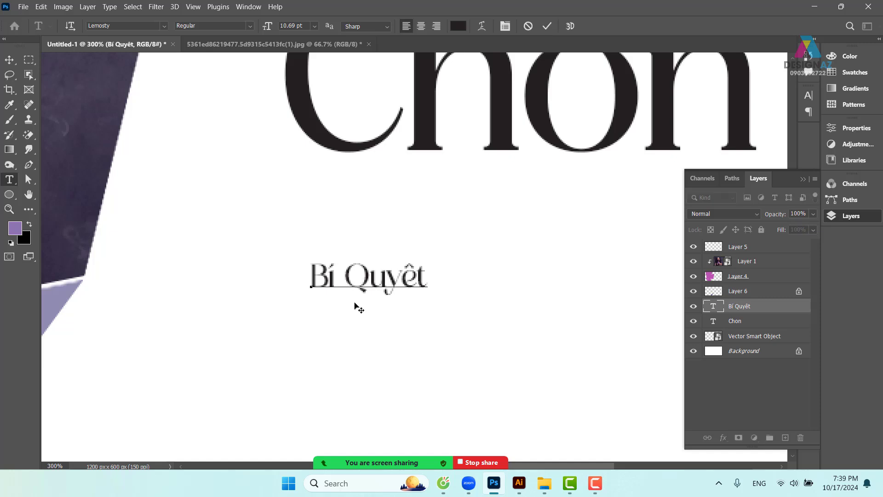
pyautogui.hotkey('alt', 'Left')
pyautogui.hotkey('alt', 'Left')
pyautogui.hotkey('alt', 'Left')
pyautogui.hotkey('alt', 'Left')
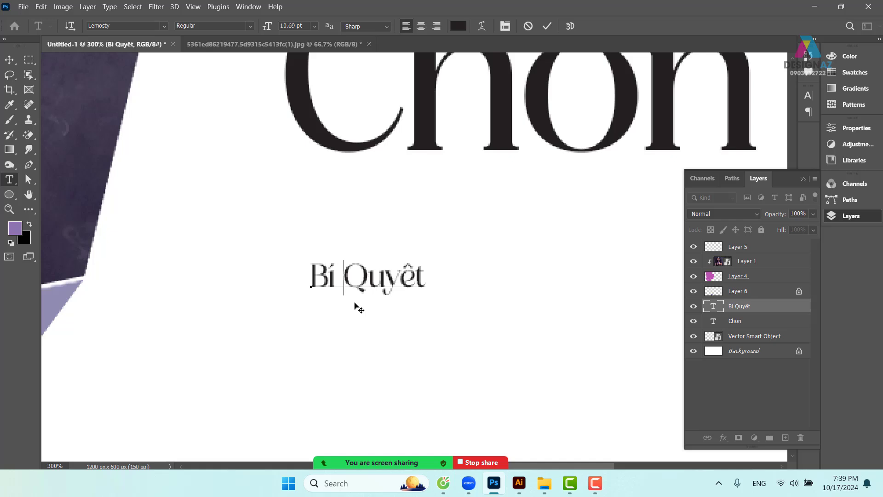
pyautogui.hotkey('alt', 'Left')
pyautogui.hotkey('alt', 'Left')
pyautogui.hotkey('alt', 'Left')
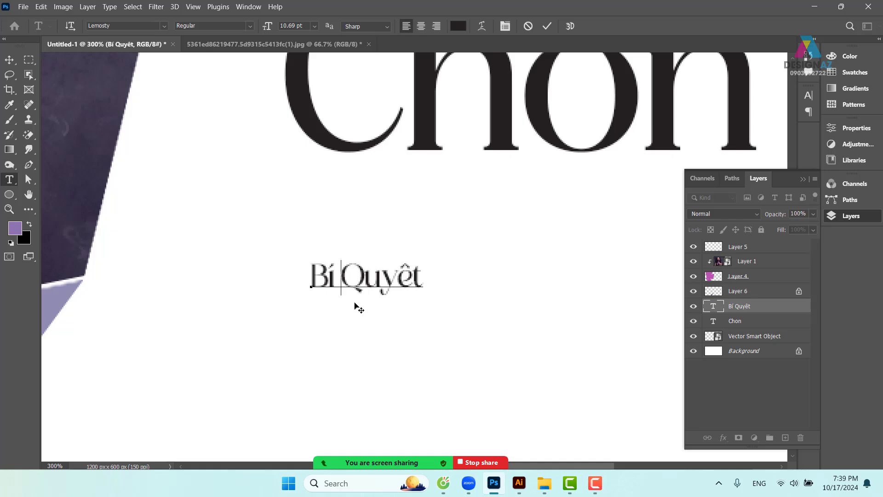
pyautogui.click(9, 61)
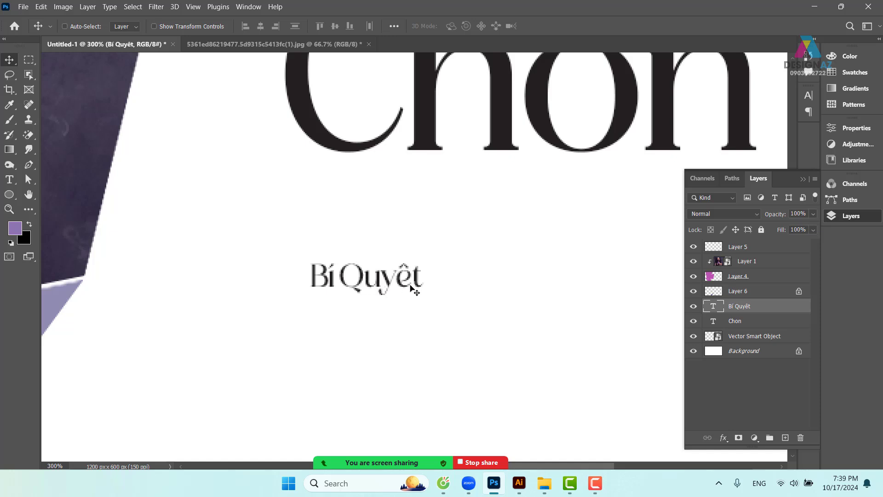
# Set the "Bí Quyết" text to All Caps.
pyautogui.press('t')
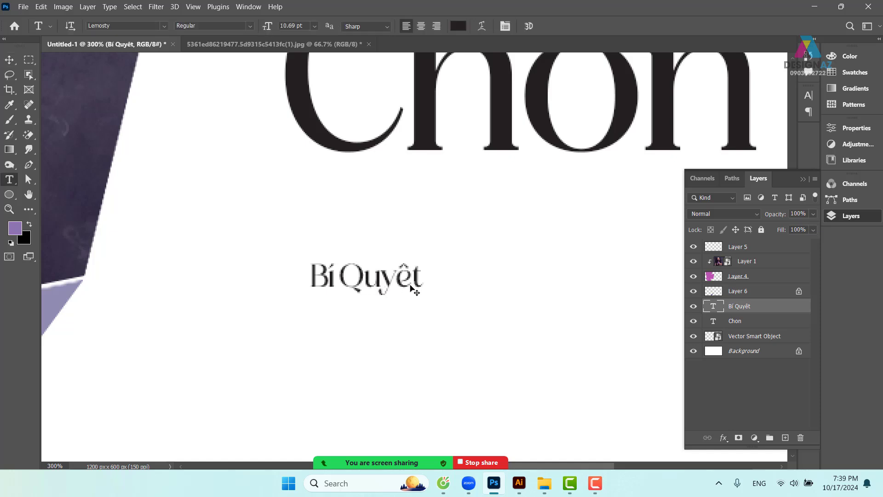
pyautogui.click(506, 26)
pyautogui.click(714, 175)
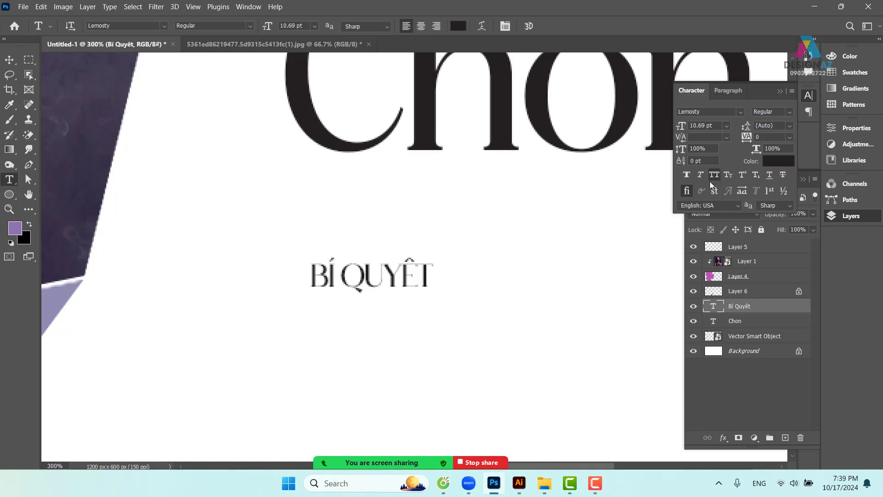
pyautogui.click(9, 59)
pyautogui.hotkey('ctrl', '-')
pyautogui.hotkey('ctrl', '-')
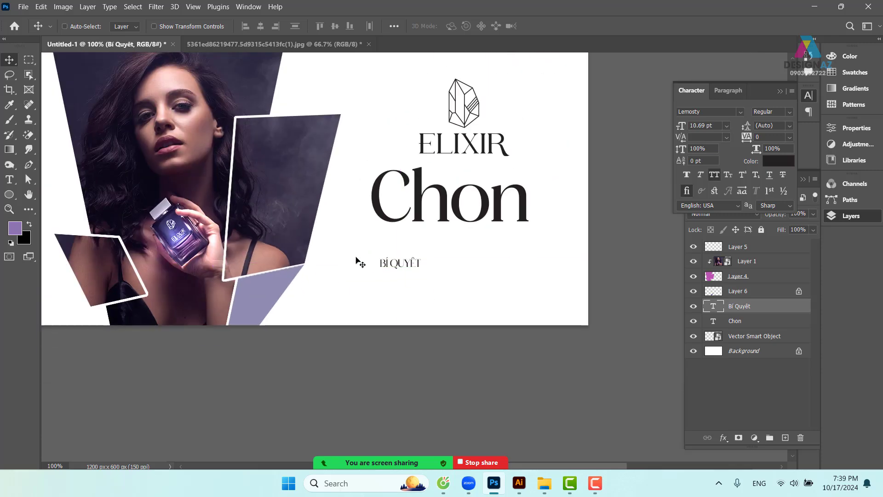
# Enlarge the "BÍ QUYẾT" text to about 21.5 pt with Free Transform and place it just above the "on" of "Chon", below the ELIXIR logo.
pyautogui.moveTo(469, 296); pyautogui.dragTo(361, 362)
pyautogui.moveTo(297, 334); pyautogui.dragTo(383, 304)
pyautogui.hotkey('ctrl', 't')
pyautogui.hotkey('ctrl', '-')
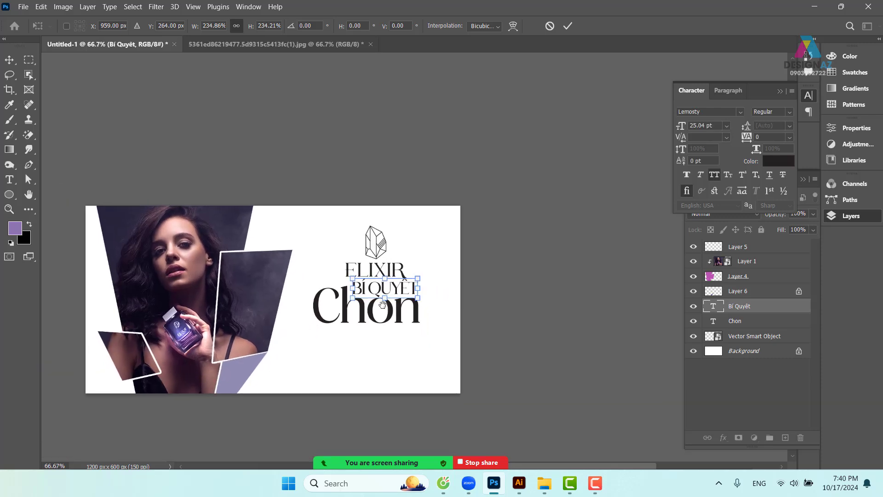
pyautogui.hotkey('ctrl', '+')
pyautogui.hotkey('ctrl', '+')
pyautogui.moveTo(232, 319); pyautogui.dragTo(258, 329)
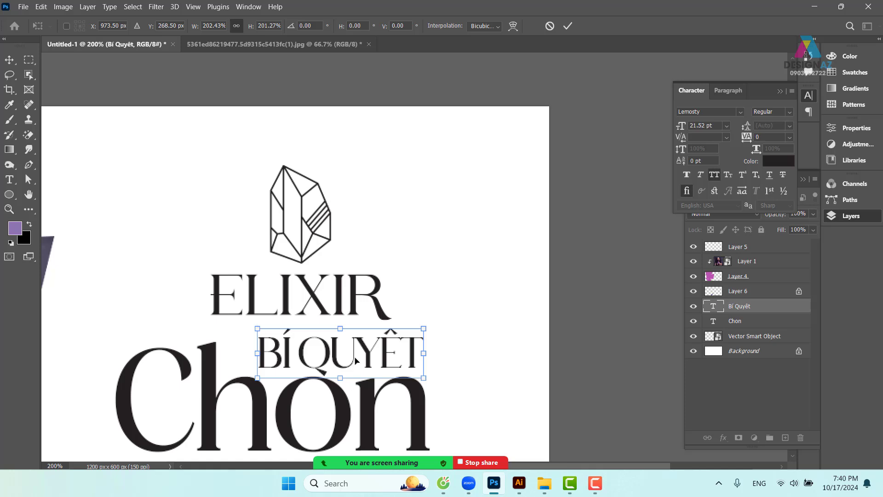
pyautogui.moveTo(358, 362); pyautogui.dragTo(356, 363)
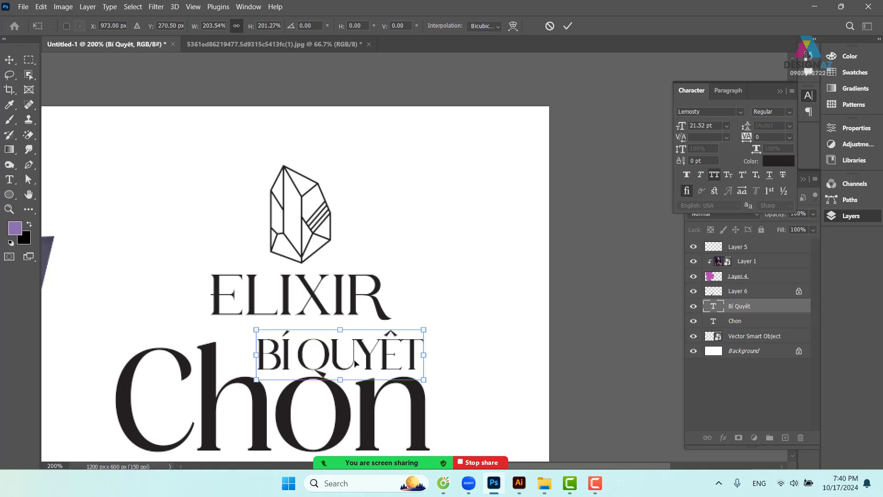
pyautogui.press('Return')
pyautogui.hotkey('ctrl', '-')
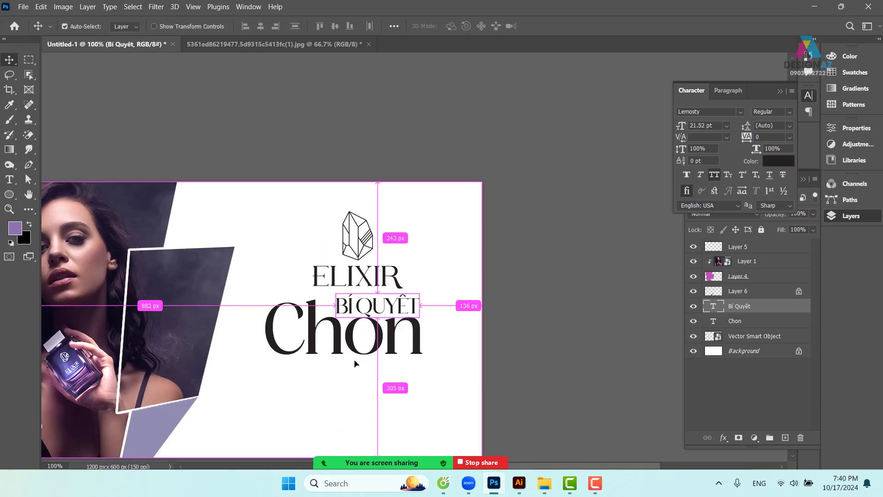
pyautogui.moveTo(358, 362); pyautogui.dragTo(444, 248)
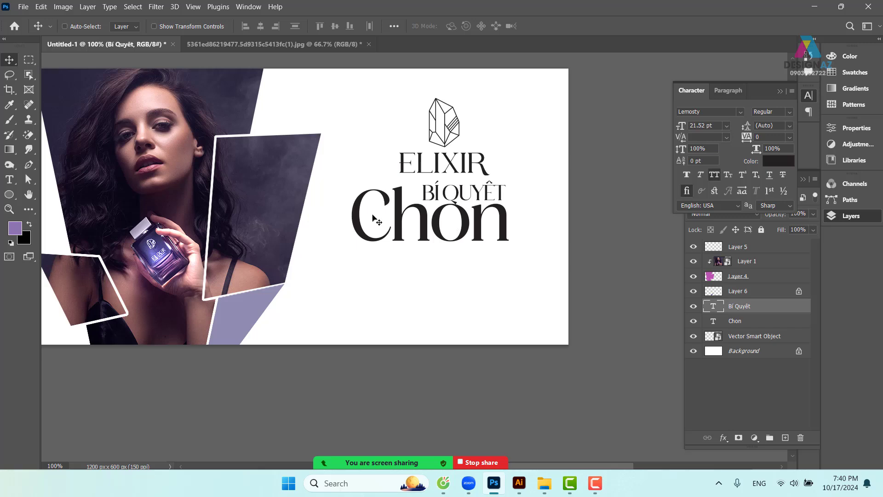
# Try to move the "Chon" text down by itself, and undo the move.
pyautogui.rightClick(462, 194)
pyautogui.click(476, 202)
pyautogui.rightClick(467, 221)
pyautogui.click(479, 225)
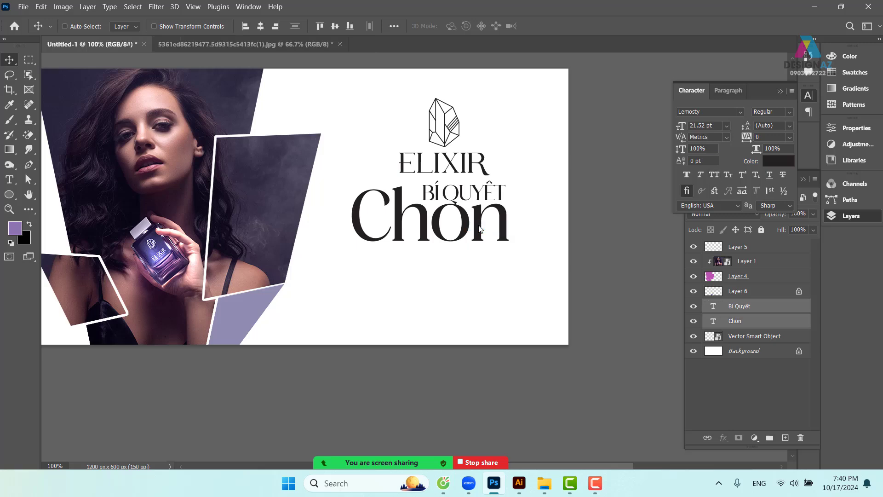
pyautogui.rightClick(466, 194)
pyautogui.click(473, 200)
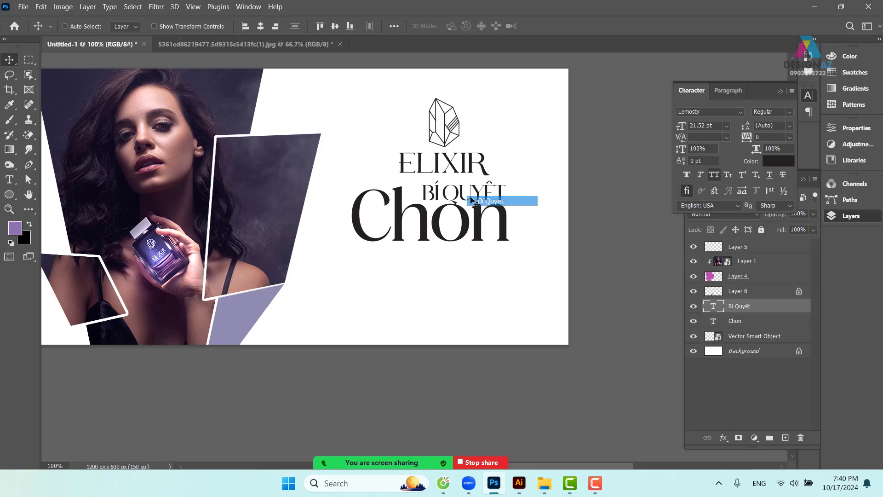
pyautogui.rightClick(467, 222)
pyautogui.click(479, 228)
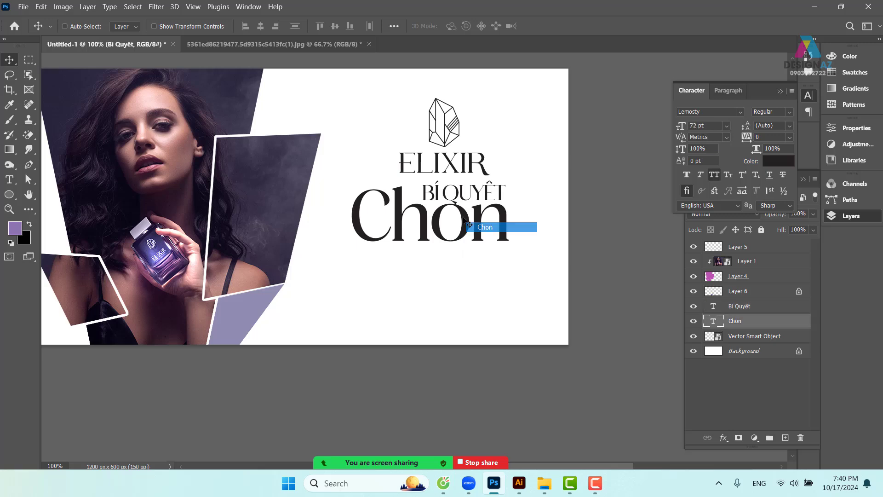
pyautogui.moveTo(469, 218); pyautogui.dragTo(477, 251)
pyautogui.hotkey('ctrl', 'z')
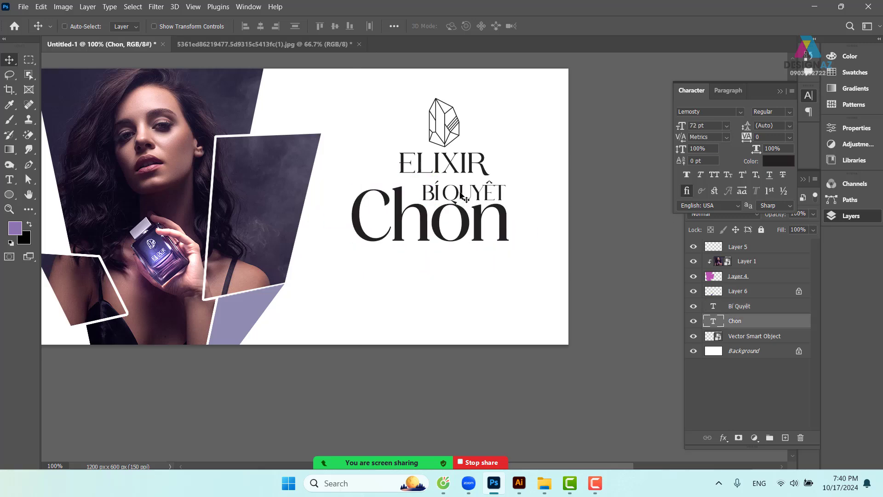
# Add "Bí Quyết" to the layer selection, try moving only "Chon" down a second time, and undo it.
pyautogui.rightClick(462, 195)
pyautogui.keyDown('shift'); pyautogui.click(474, 194); pyautogui.keyUp('shift')
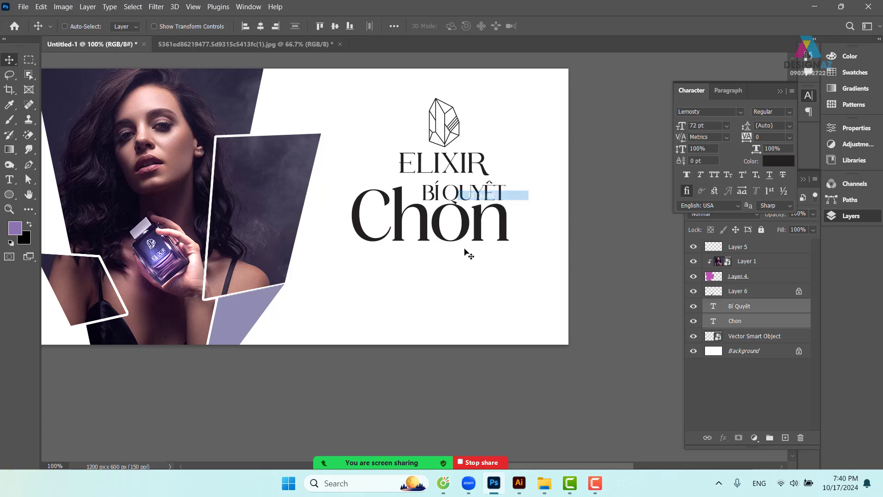
pyautogui.rightClick(465, 225)
pyautogui.click(474, 229)
pyautogui.moveTo(466, 222); pyautogui.dragTo(468, 244)
pyautogui.hotkey('ctrl', 'z')
# Select the "Chon" and "Bí Quyết" layers together and move them down, roughly centred beneath the ELIXIR logo.
pyautogui.rightClick(469, 226)
pyautogui.click(479, 229)
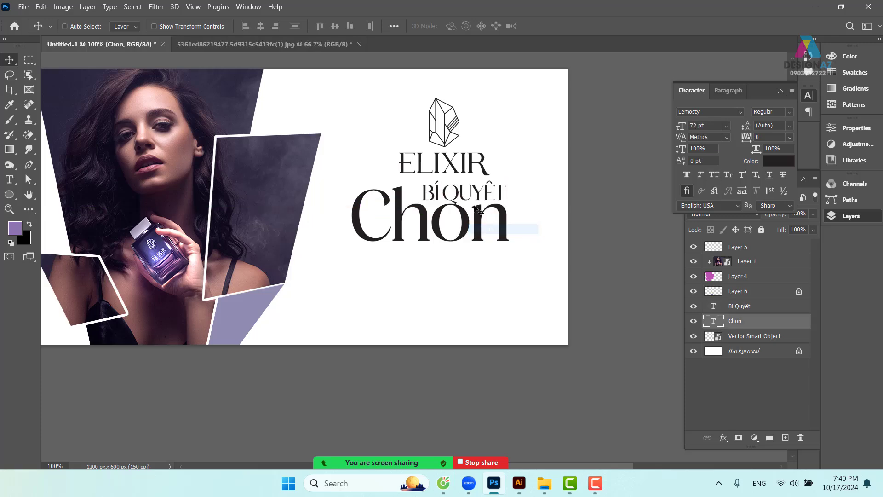
pyautogui.rightClick(466, 194)
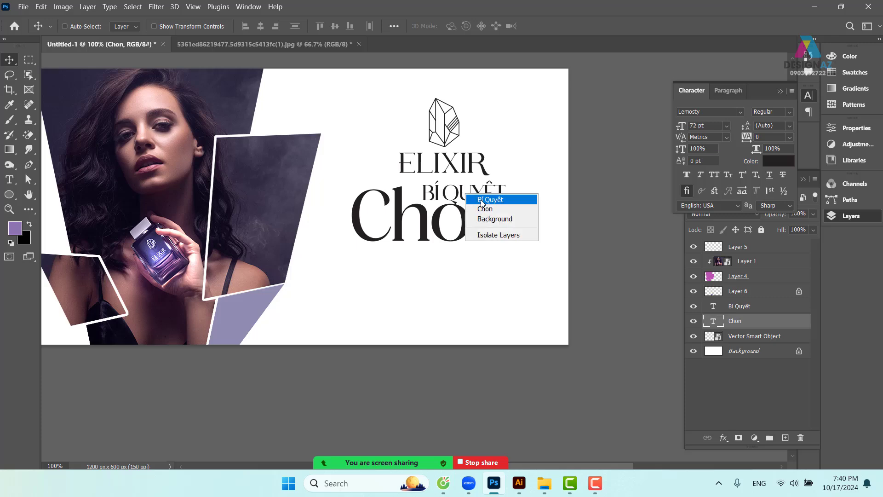
pyautogui.keyDown('shift'); pyautogui.click(481, 203); pyautogui.keyUp('shift')
pyautogui.moveTo(472, 195); pyautogui.dragTo(480, 207)
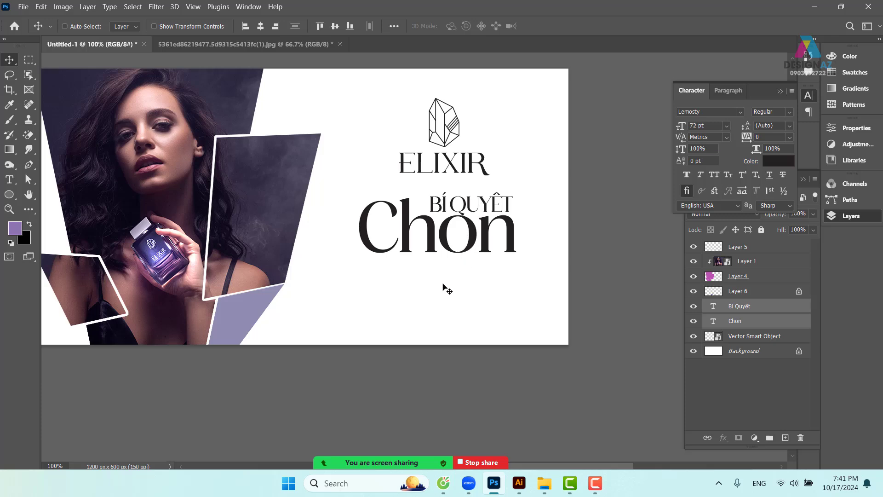
pyautogui.moveTo(472, 212); pyautogui.dragTo(457, 208)
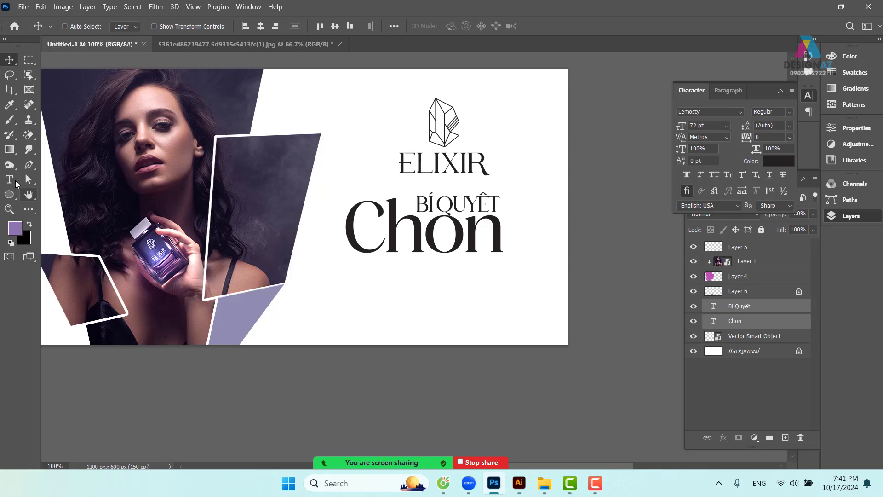
# Switch to Illustrator and copy the text "NUOC HOA CHINH HANG".
pyautogui.click(524, 487)
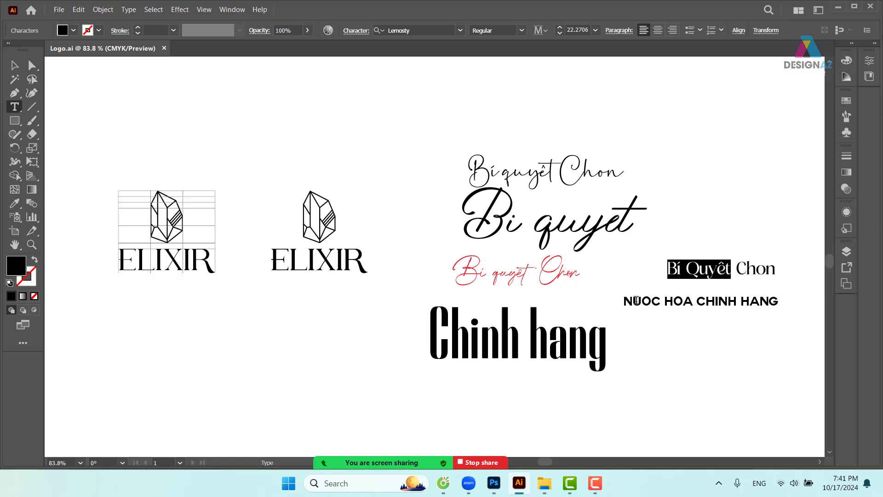
pyautogui.moveTo(626, 301); pyautogui.dragTo(792, 305)
pyautogui.hotkey('ctrl', 'c')
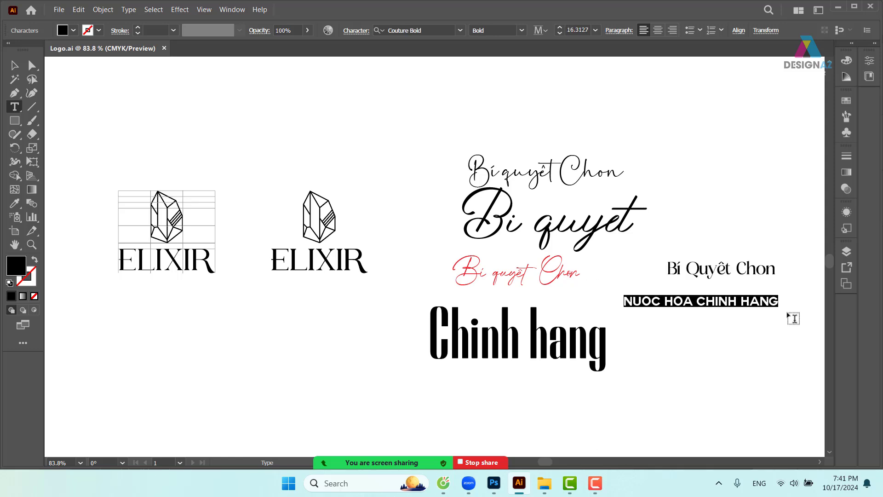
# Return to the Photoshop banner and paste "NUOC HOA CHINH HANG" as a new text layer below "Chon".
pyautogui.click(495, 483)
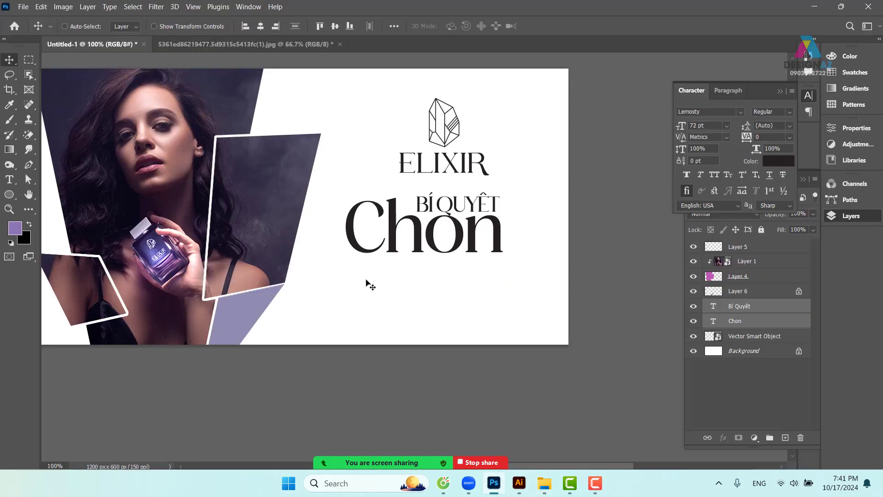
pyautogui.press('t')
pyautogui.click(336, 272)
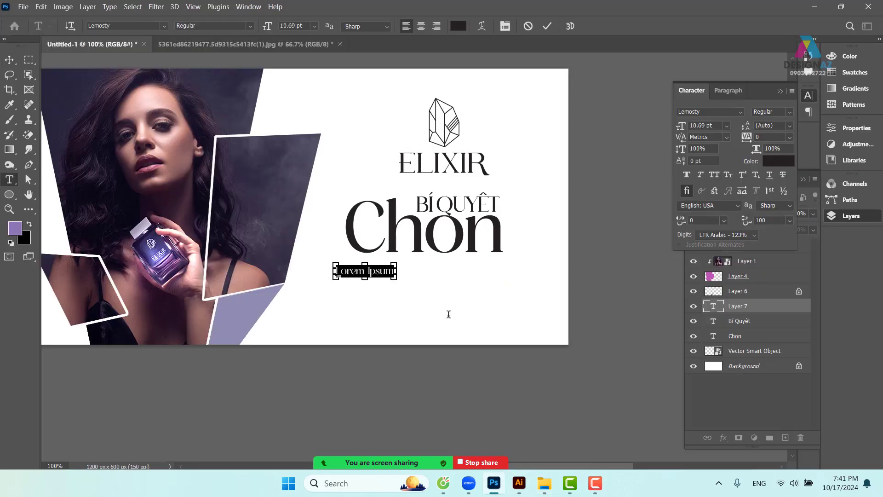
pyautogui.hotkey('ctrl', 'v')
pyautogui.hotkey('ctrl', 'Return')
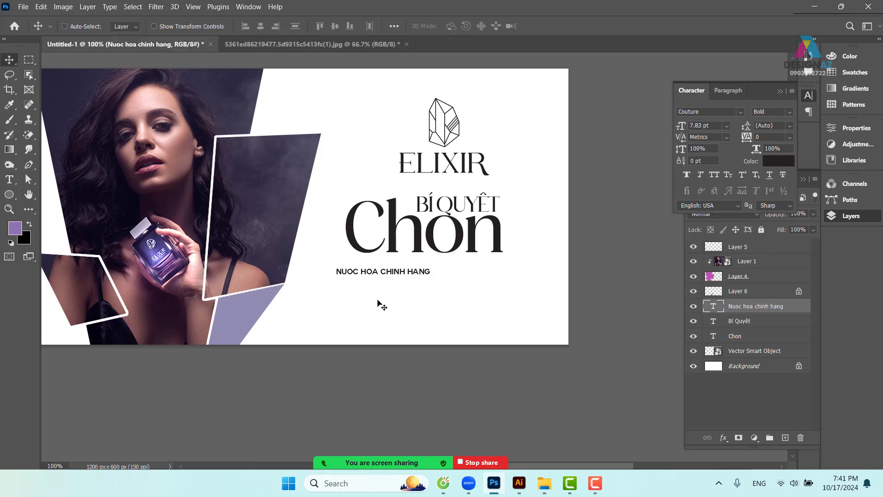
# Enlarge the "NUOC HOA CHINH HANG" line to about 18.5 pt with Free Transform so it extends past both sides of "Chon".
pyautogui.moveTo(382, 279); pyautogui.dragTo(505, 282)
pyautogui.hotkey('ctrl', 't')
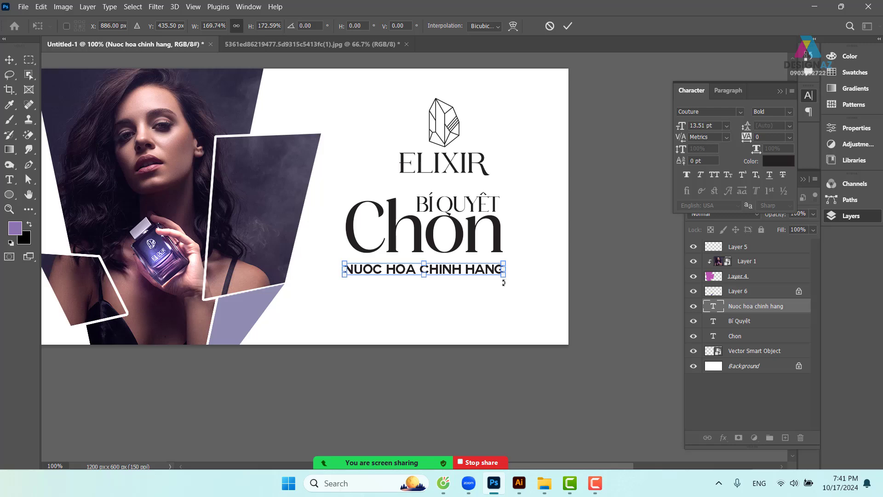
pyautogui.moveTo(345, 275); pyautogui.dragTo(319, 277)
pyautogui.moveTo(506, 280); pyautogui.dragTo(539, 293)
pyautogui.press('Return')
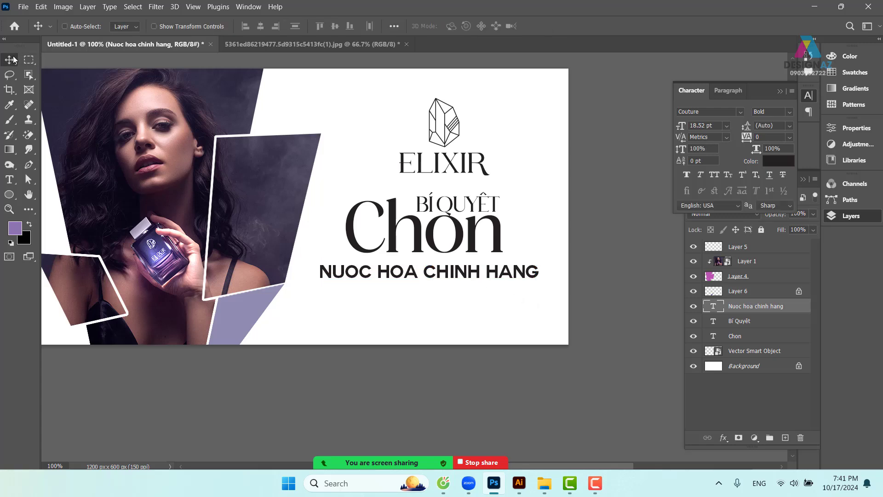
# Reposition the "NUOC HOA CHINH HANG" line, nudging it up to sit closely beneath "Chon".
pyautogui.moveTo(443, 271); pyautogui.dragTo(449, 276)
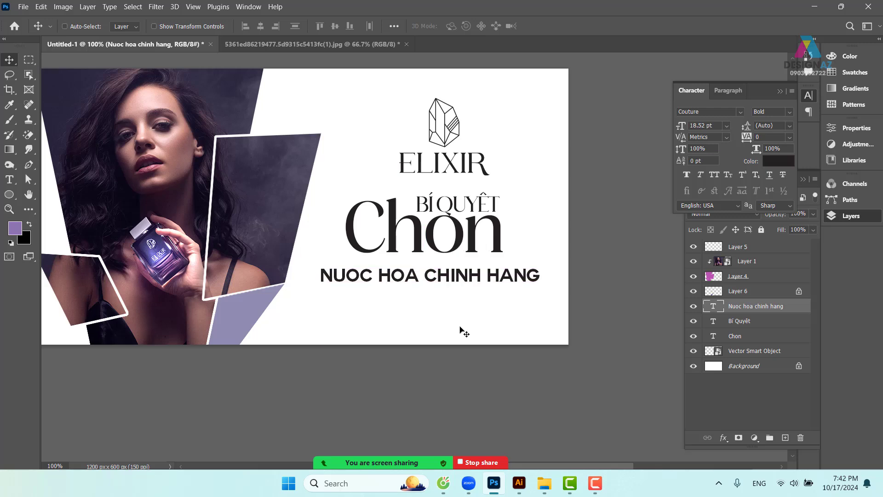
pyautogui.press('Up')
pyautogui.press('Up')
pyautogui.press('Up')
pyautogui.press('Up')
pyautogui.press('Up')
pyautogui.press('Up')
pyautogui.press('Up')
pyautogui.press('Up')
pyautogui.press('Up')
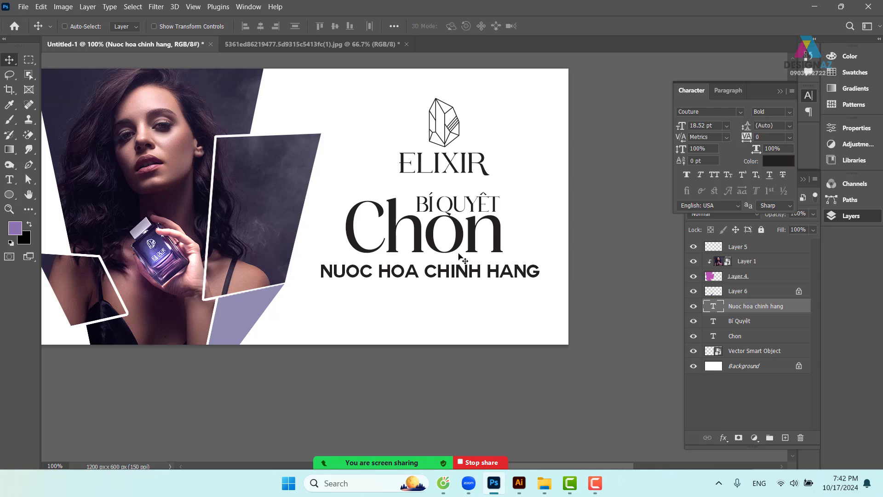
# Scale the ELIXIR logo down to about 59.61% and recentre it above the BÍ QUYẾT Chon headline.
pyautogui.rightClick(451, 130)
pyautogui.click(459, 135)
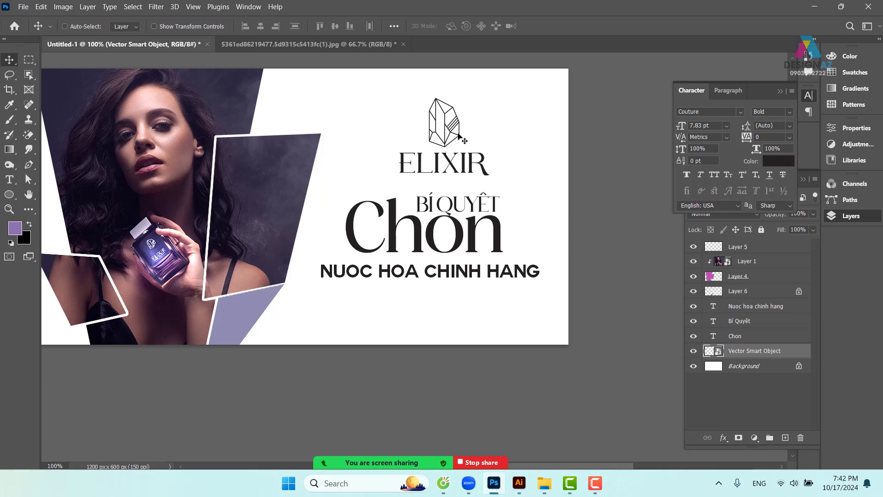
pyautogui.hotkey('ctrl', 't')
pyautogui.moveTo(491, 97); pyautogui.dragTo(470, 108)
pyautogui.moveTo(443, 146); pyautogui.dragTo(437, 145)
pyautogui.moveTo(508, 245); pyautogui.dragTo(539, 192)
pyautogui.moveTo(469, 244); pyautogui.dragTo(477, 282)
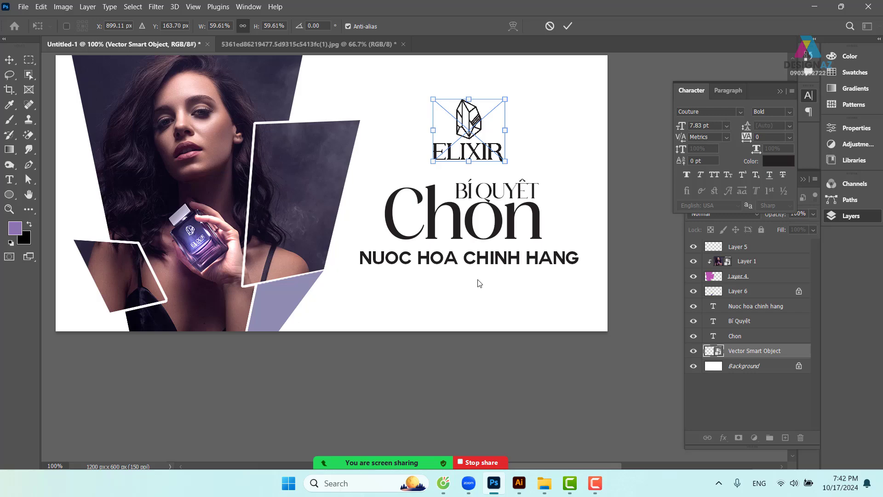
# Leave text editing on the NUOC HOA CHINH HANG line in Illustrator, return to Photoshop and apply the logo's resize.
pyautogui.click(519, 483)
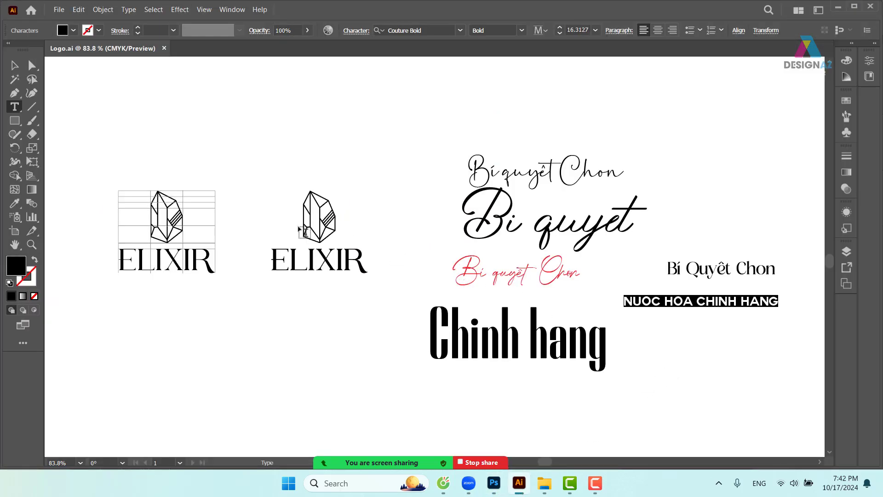
pyautogui.press('Escape')
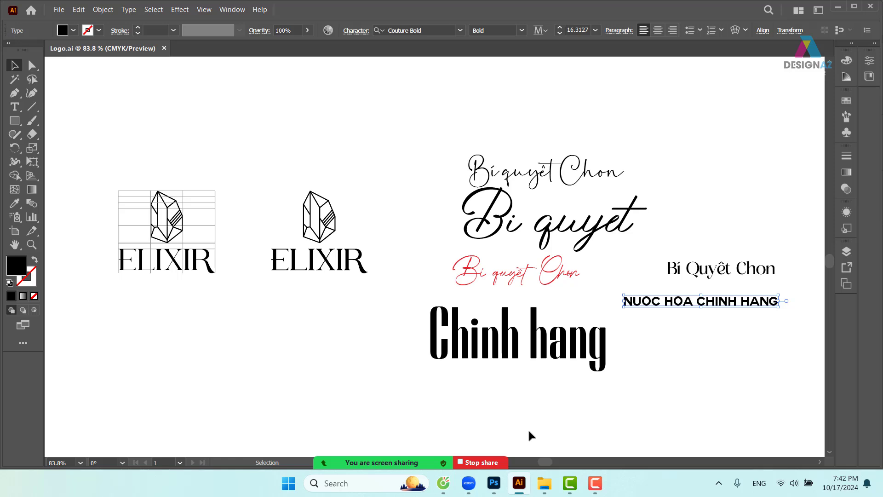
pyautogui.click(493, 483)
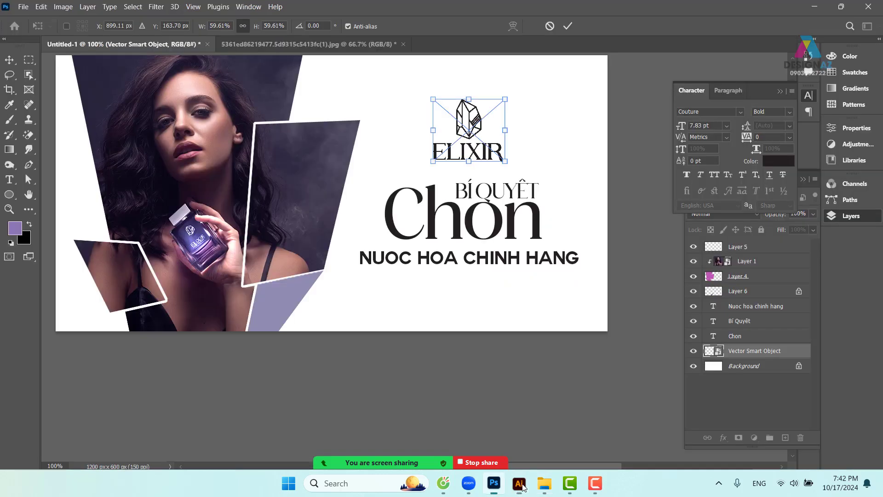
pyautogui.press('Return')
# Add the text line "làm quà tặng hoàn hao ngay 8-3" below NUOC HOA CHINH HANG.
pyautogui.press('t')
pyautogui.click(414, 286)
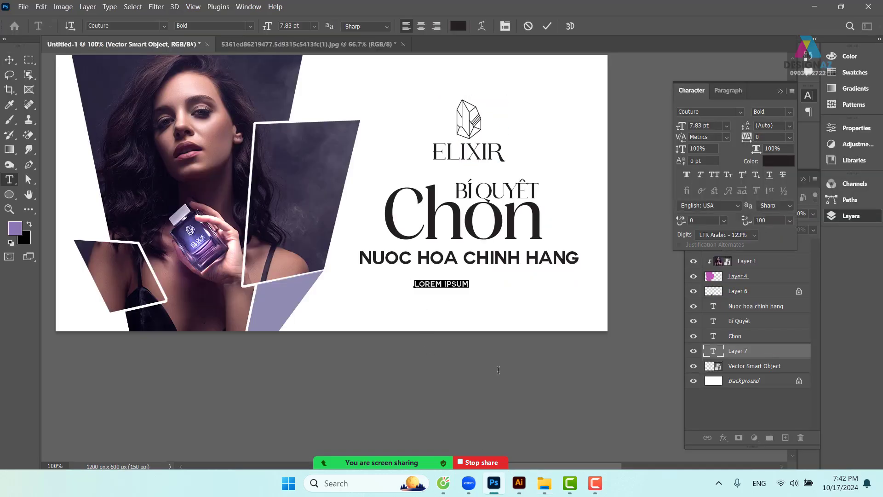
pyautogui.press('BackSpace')
pyautogui.write('LAM')
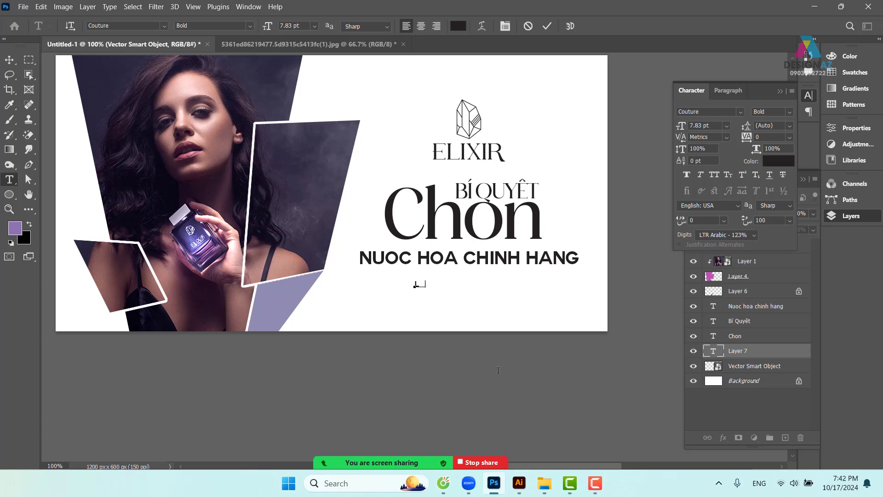
pyautogui.write('E')
pyautogui.press('BackSpace')
pyautogui.press('BackSpace')
pyautogui.press('BackSpace')
pyautogui.write('LàM')
pyautogui.write(' QUA')
pyautogui.write('à tăn ')
pyautogui.write(' h')
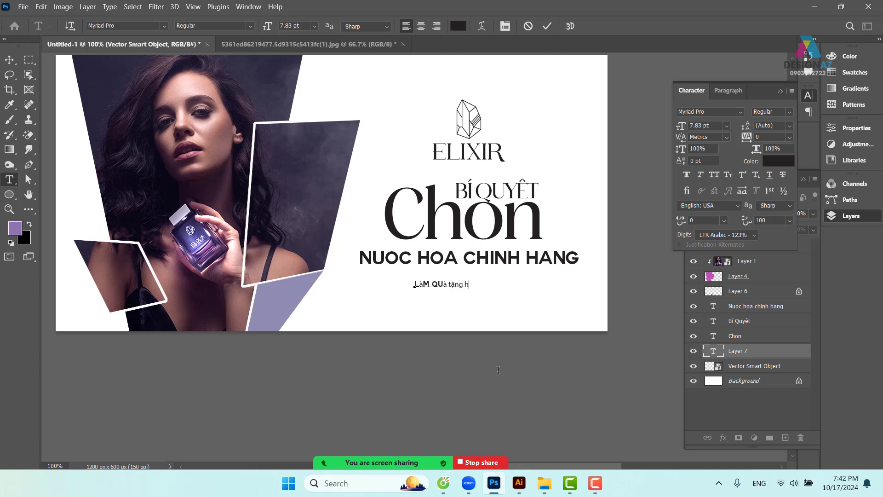
pyautogui.write('oan ha')
pyautogui.press('BackSpace')
pyautogui.write('ao ngay 8-3')
pyautogui.hotkey('ctrl', 'Return')
pyautogui.press('v')
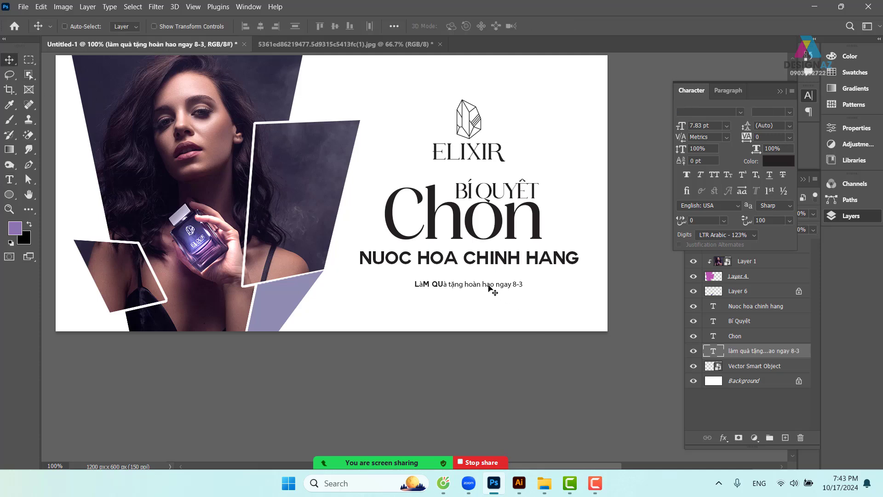
# Set the font of the new gift text line to UTM Avo Regular.
pyautogui.press('t')
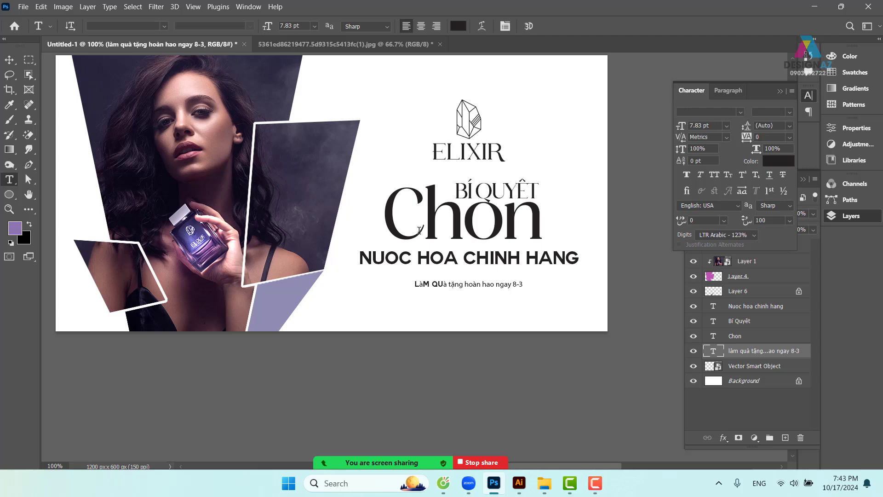
pyautogui.click(118, 26)
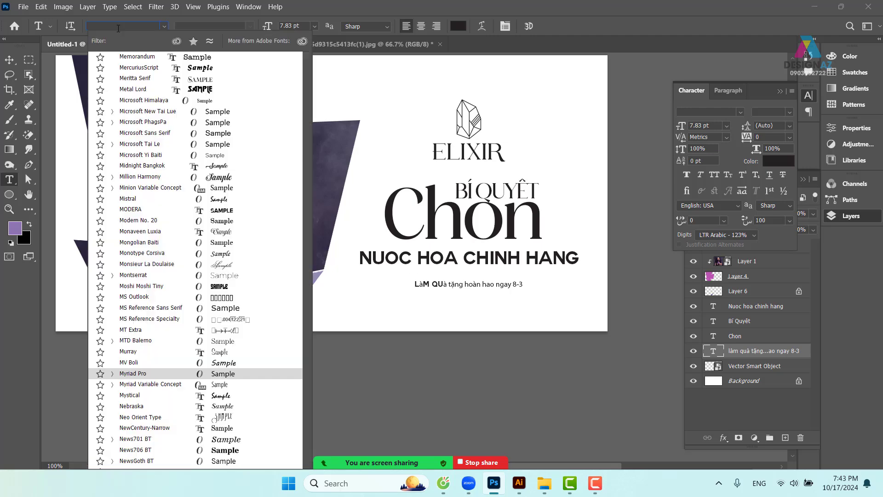
pyautogui.write('utm')
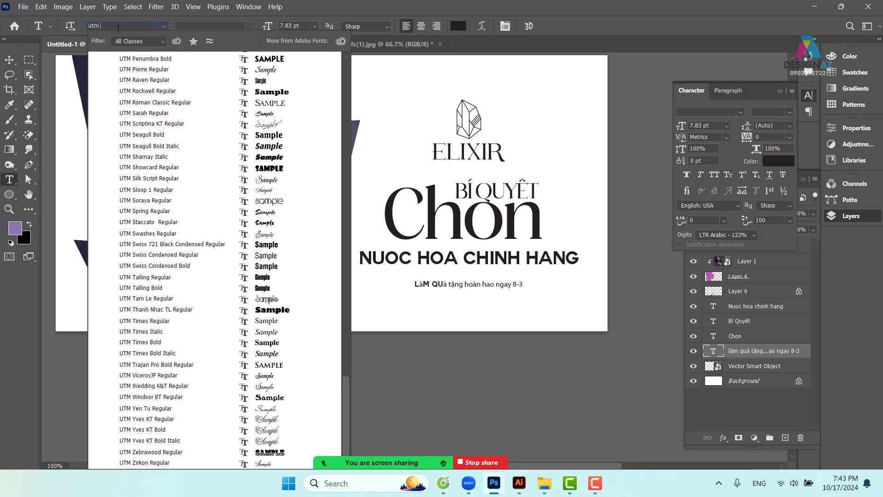
pyautogui.write(' avo')
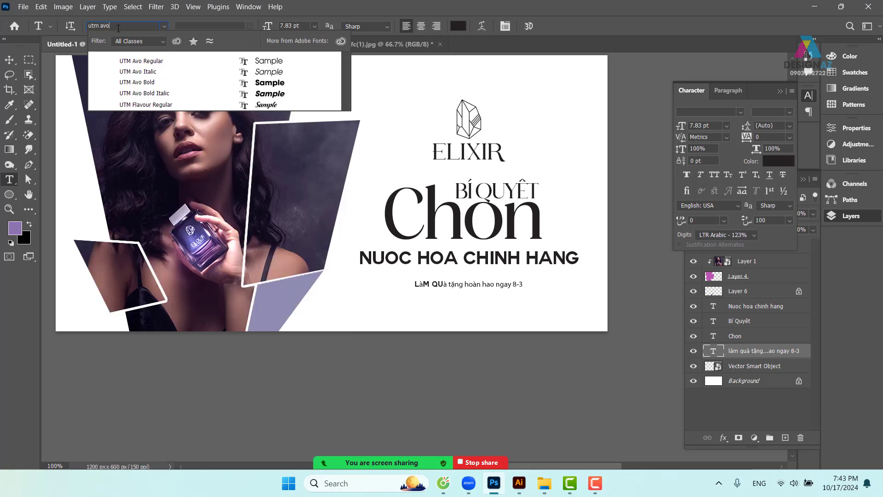
pyautogui.press('Return')
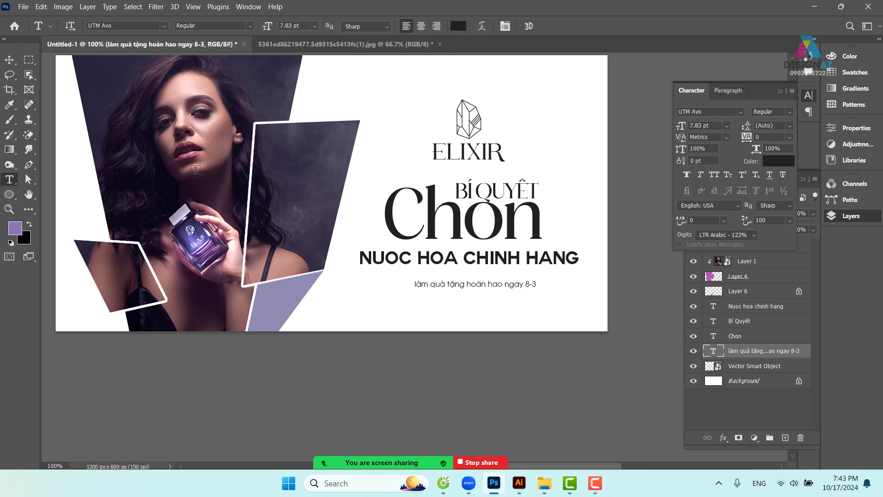
# Move the gift text line to sit centred just beneath NUOC HOA CHINH HANG.
pyautogui.click(9, 62)
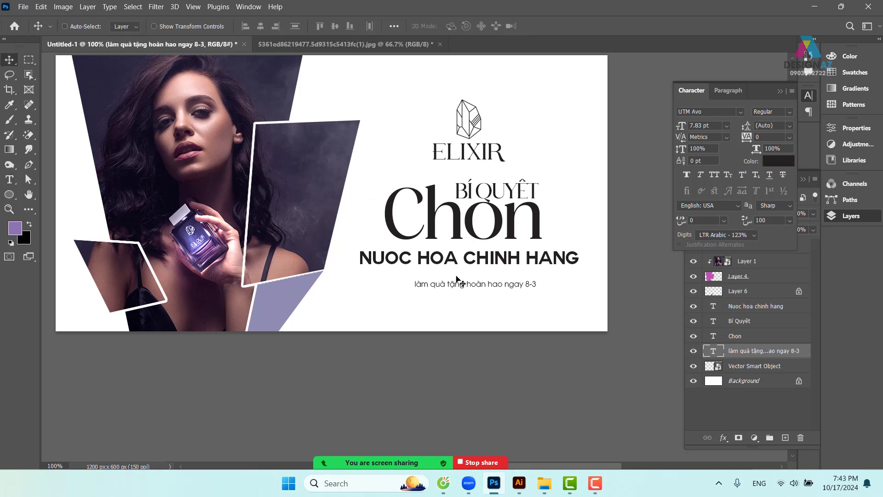
pyautogui.moveTo(465, 286); pyautogui.dragTo(493, 283)
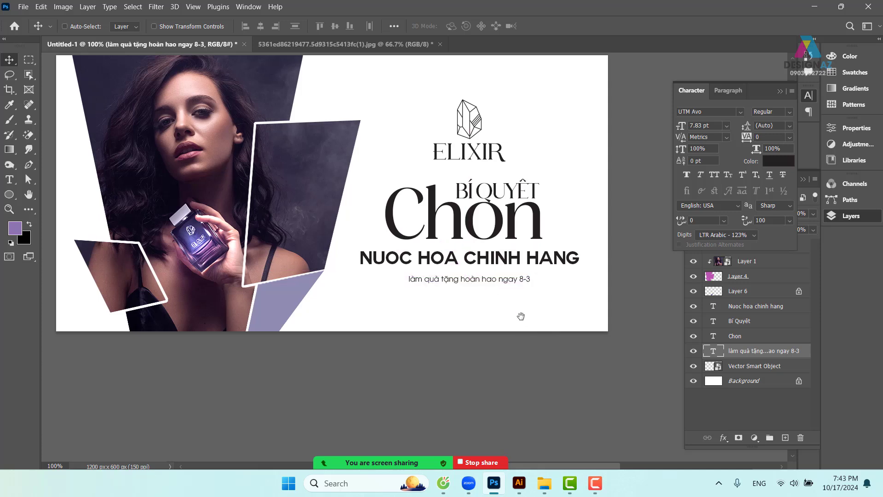
pyautogui.moveTo(518, 315); pyautogui.dragTo(532, 345)
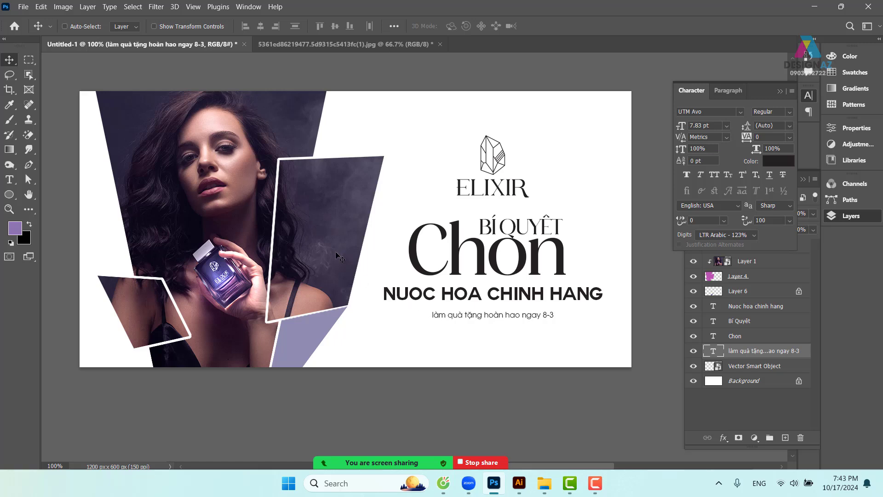
# Set up the Rectangle tool with a corner radius of 100 px.
pyautogui.click(17, 201)
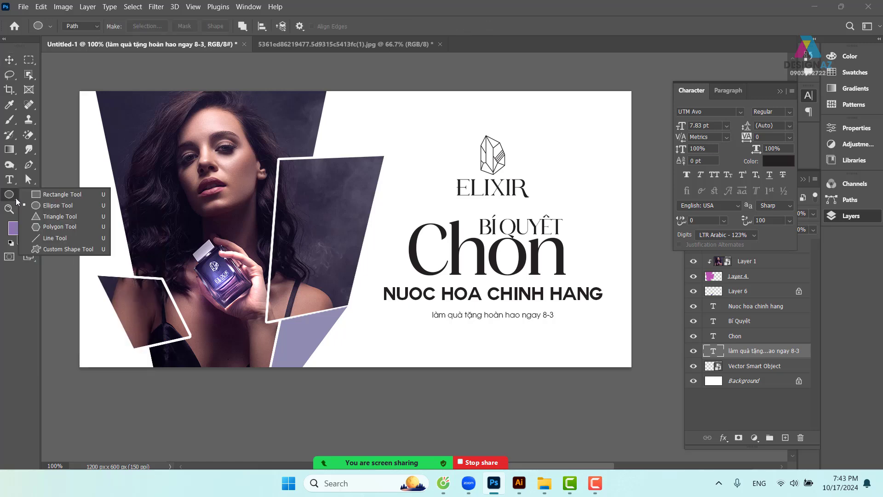
pyautogui.click(58, 195)
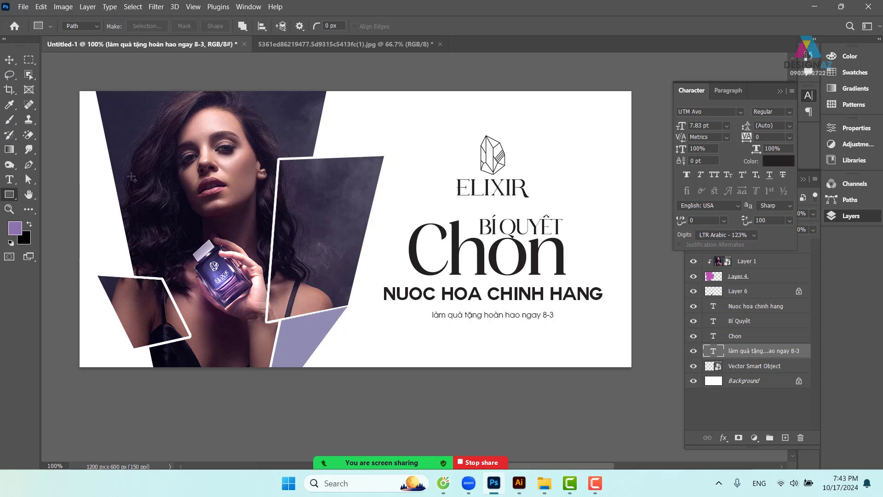
pyautogui.click(333, 25)
pyautogui.write('10')
# Try a rounded rectangle path about 334 by 42 px around the gift text line and undo it.
pyautogui.moveTo(440, 315); pyautogui.dragTo(570, 327)
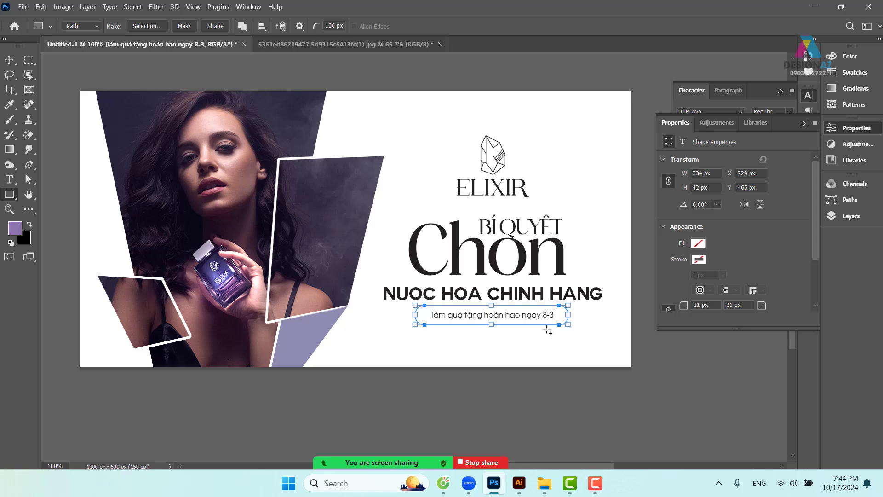
pyautogui.hotkey('ctrl', 'z')
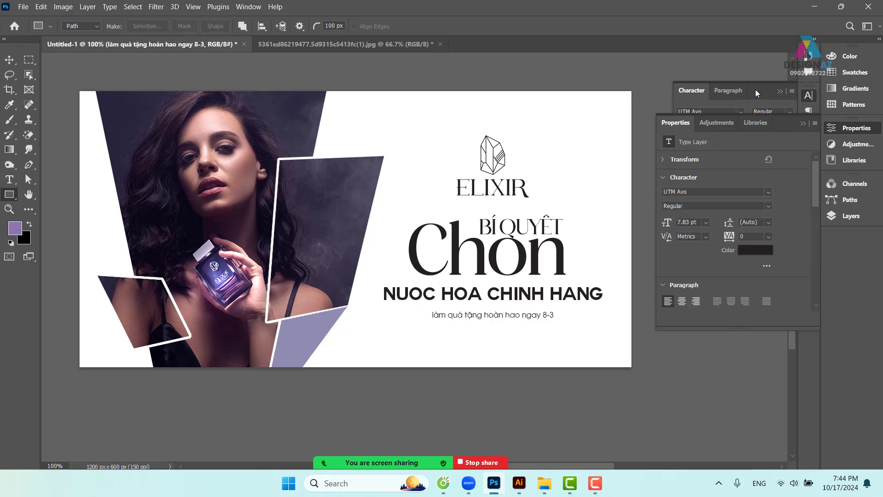
# Collapse the character settings and bring the layer list back into view.
pyautogui.click(755, 89)
pyautogui.click(780, 91)
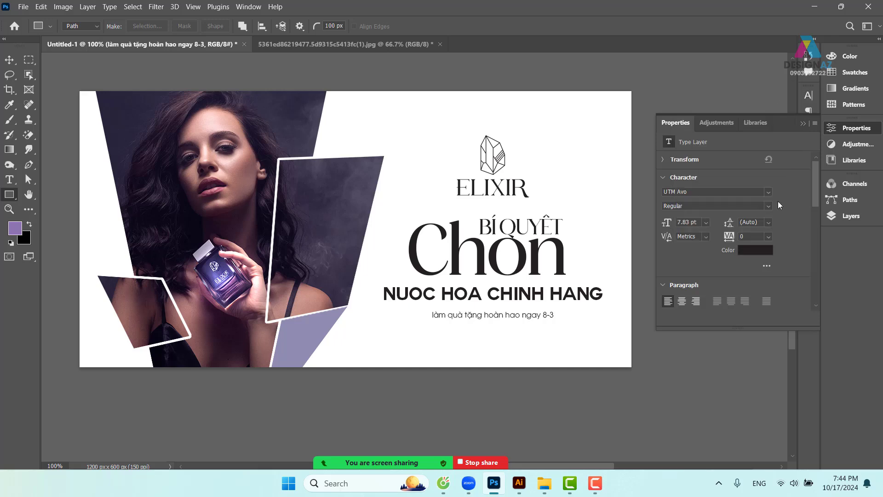
pyautogui.press('F7')
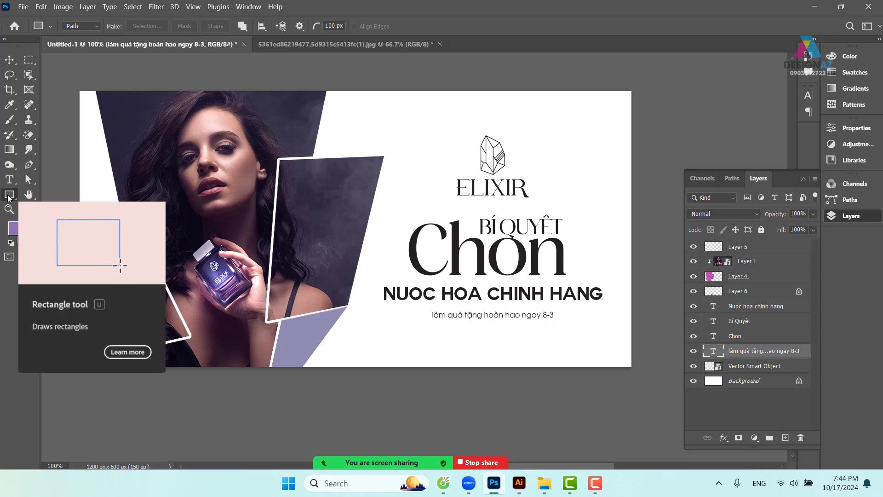
# Switch the Rectangle tool to Shape mode and set its stroke to none.
pyautogui.click(96, 27)
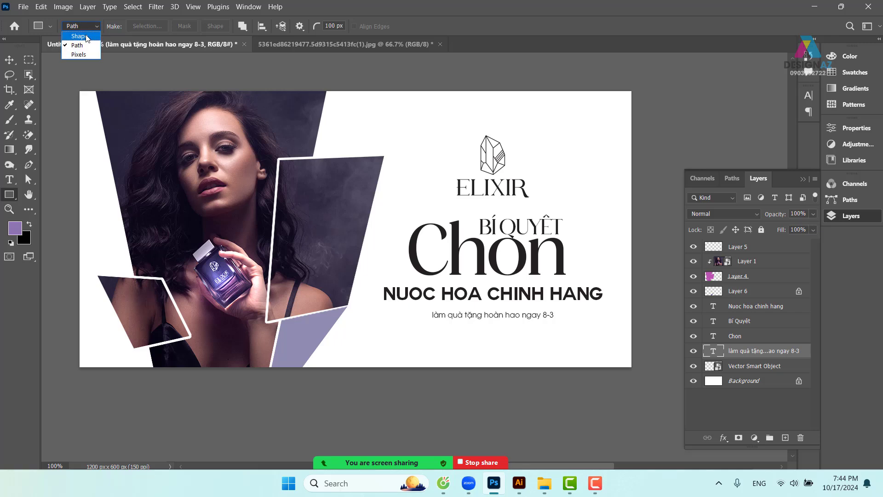
pyautogui.click(86, 36)
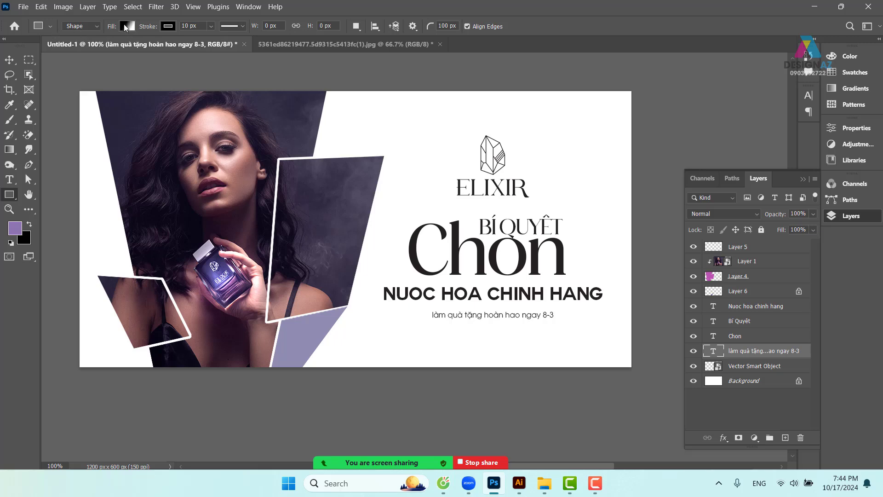
pyautogui.click(168, 26)
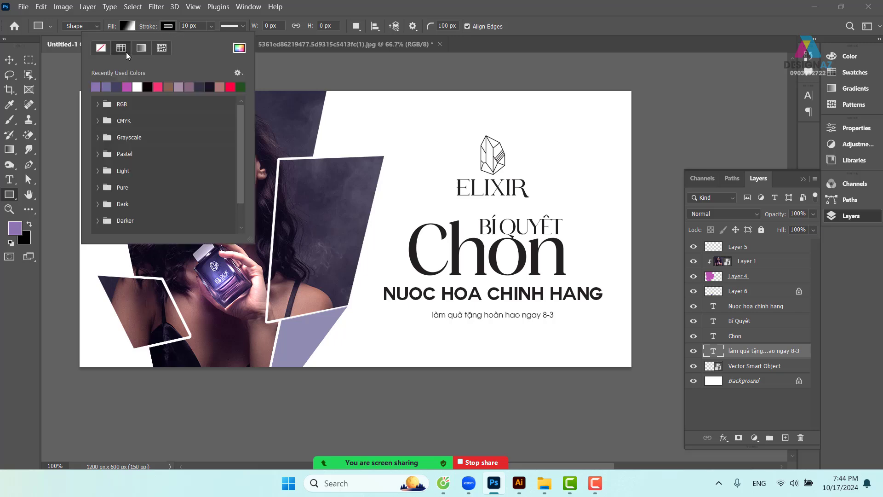
pyautogui.click(101, 49)
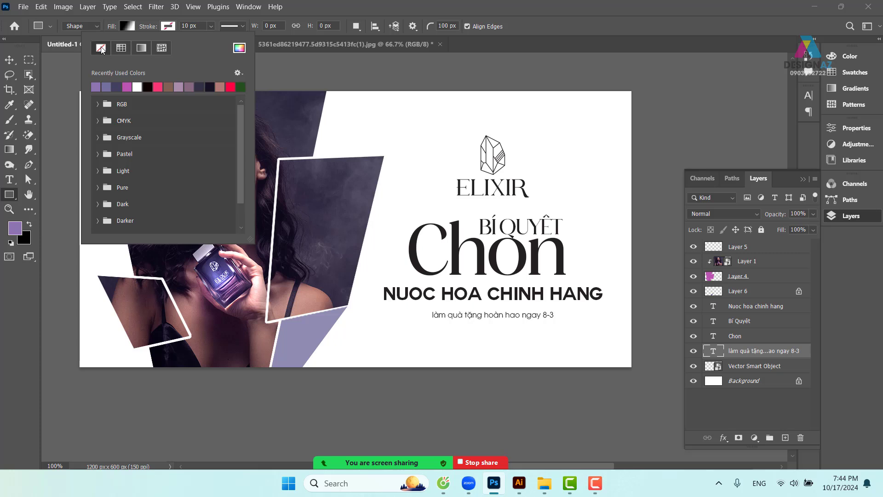
# Replace the shape's gradient fill with the solid purple #8d73b1.
pyautogui.click(128, 26)
pyautogui.click(127, 26)
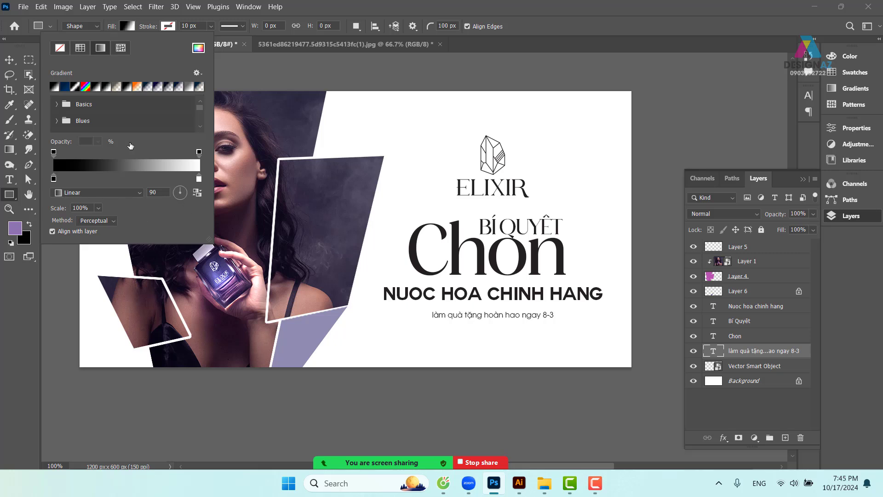
pyautogui.click(61, 49)
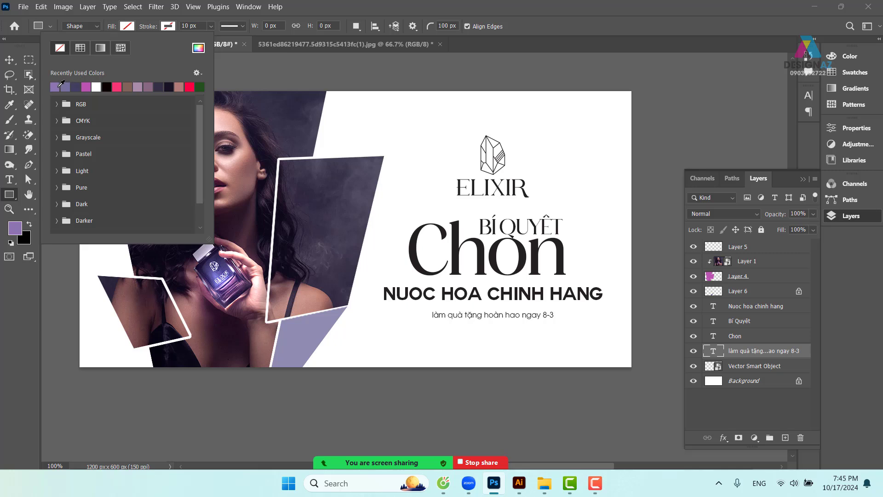
pyautogui.click(199, 48)
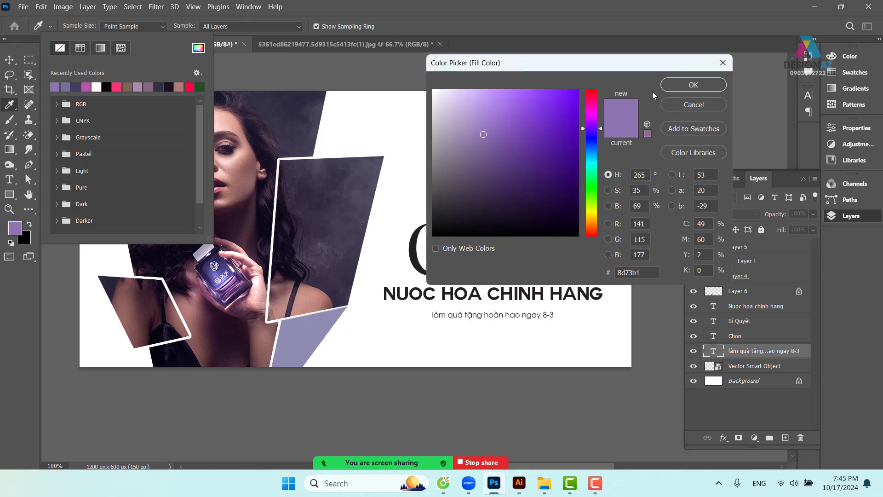
pyautogui.click(694, 86)
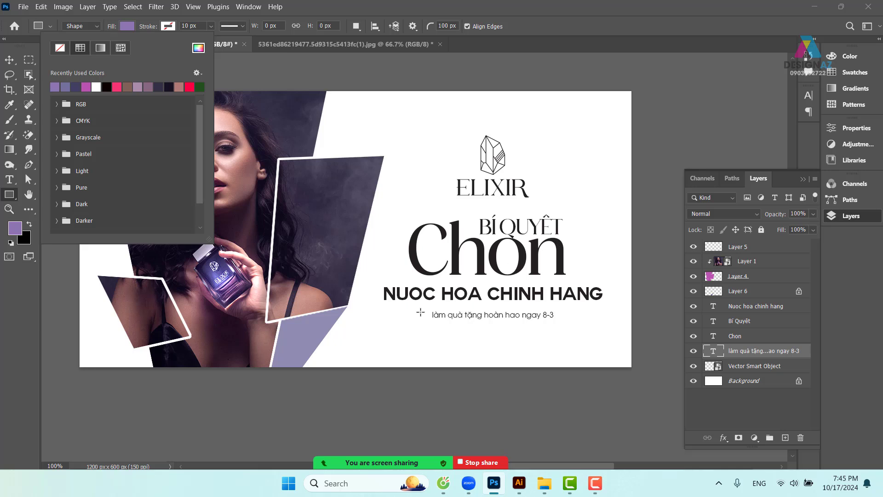
# Draw a purple rounded rectangle about 338 by 42 px over the gift text line and send it behind the text.
pyautogui.moveTo(412, 306); pyautogui.dragTo(566, 325)
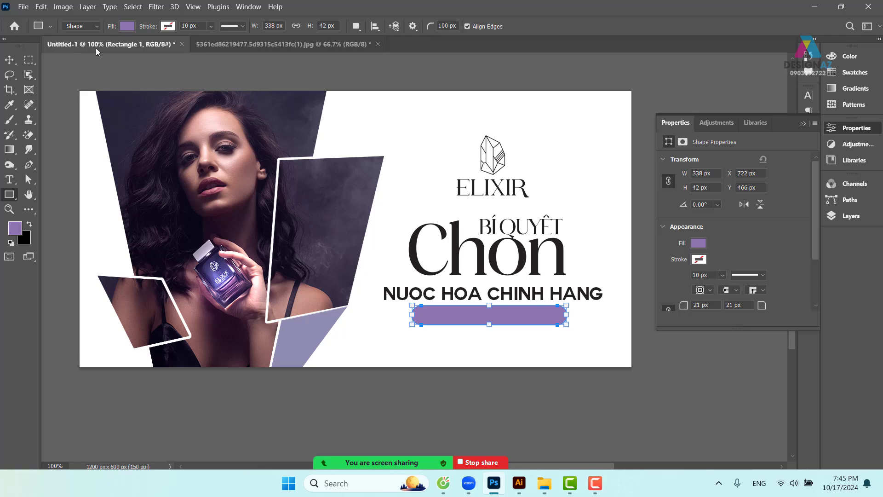
pyautogui.click(803, 125)
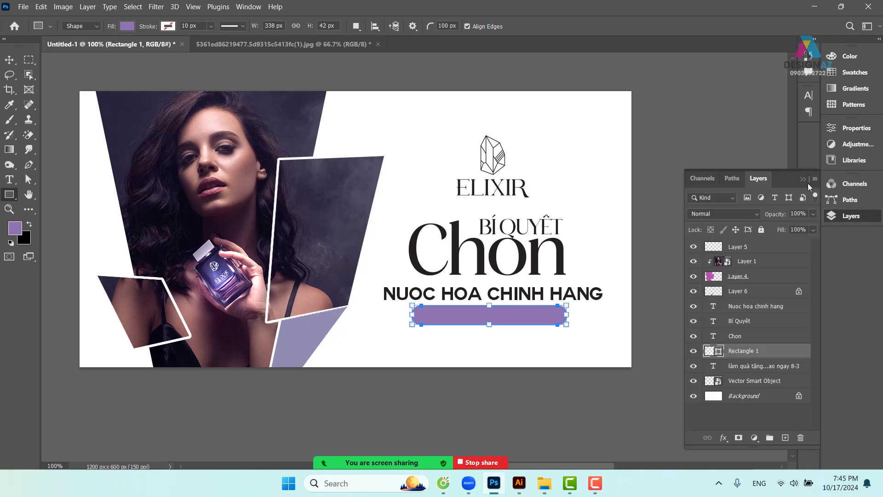
pyautogui.click(9, 59)
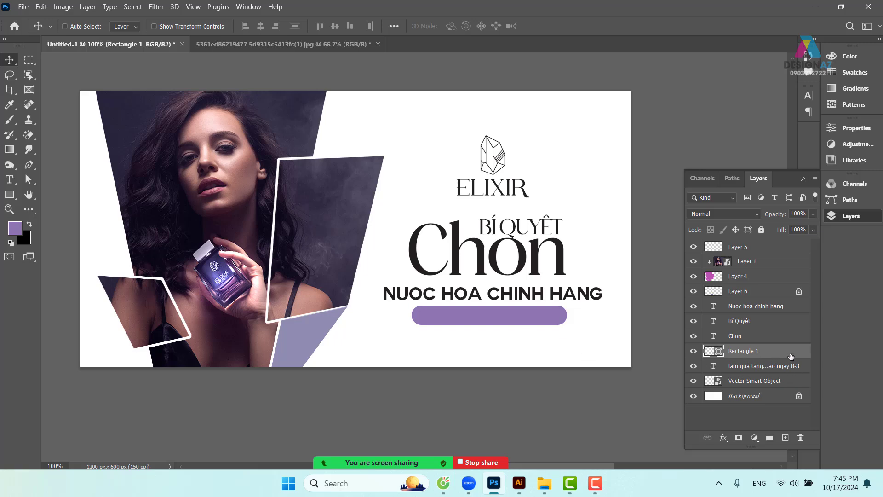
pyautogui.hotkey('ctrl', '[')
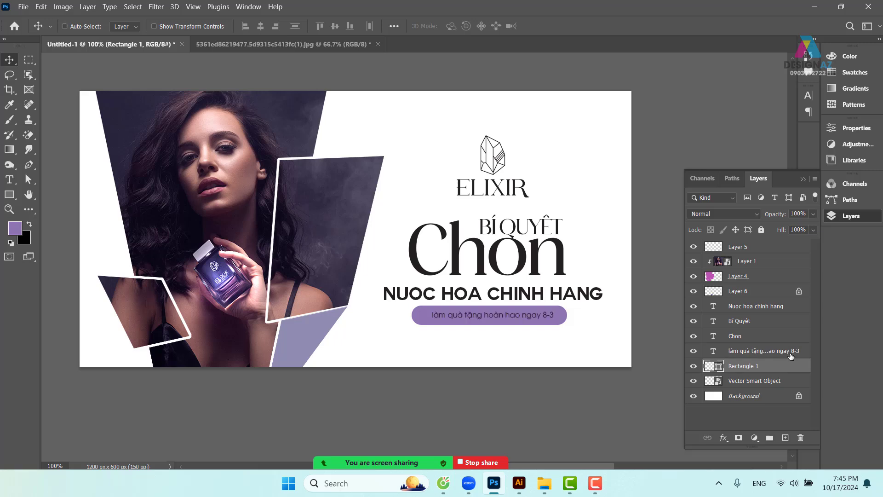
# Move the gift text line slightly sideways to centre it on the purple rounded bar.
pyautogui.rightClick(507, 316)
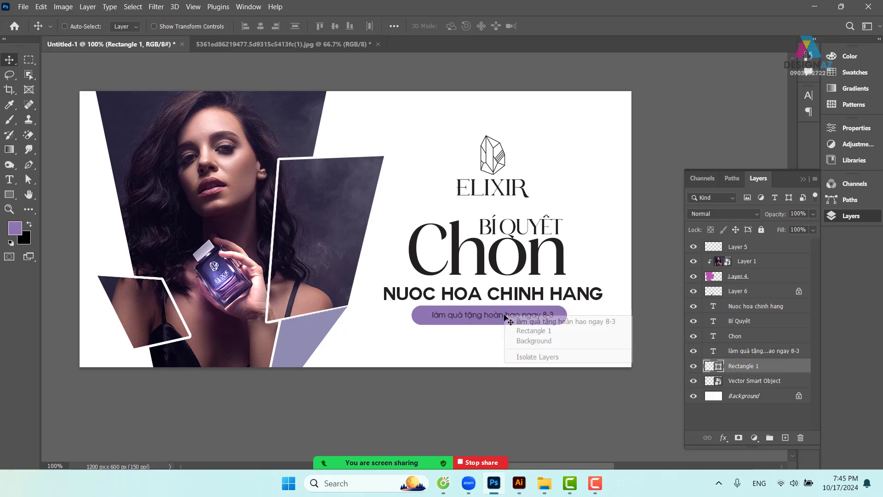
pyautogui.click(508, 317)
pyautogui.moveTo(508, 318); pyautogui.dragTo(502, 318)
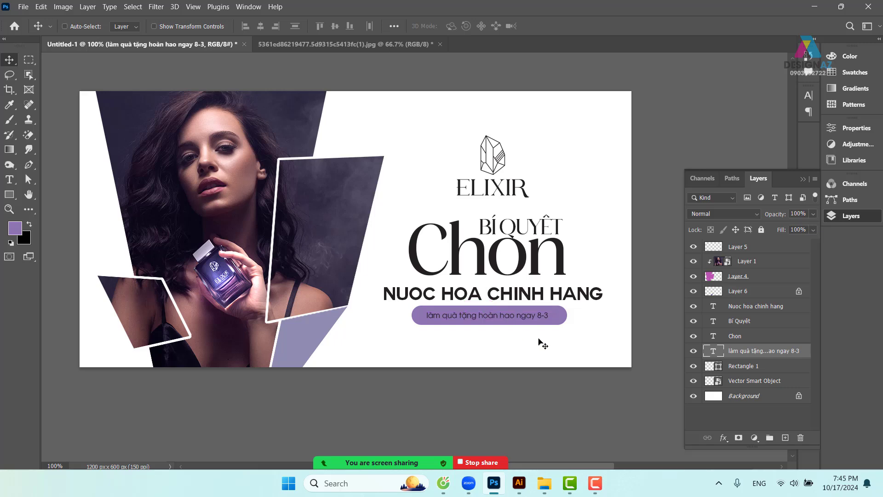
pyautogui.press('Right')
# Change the gift text line's colour to the light pink #ffd8e1.
pyautogui.press('t')
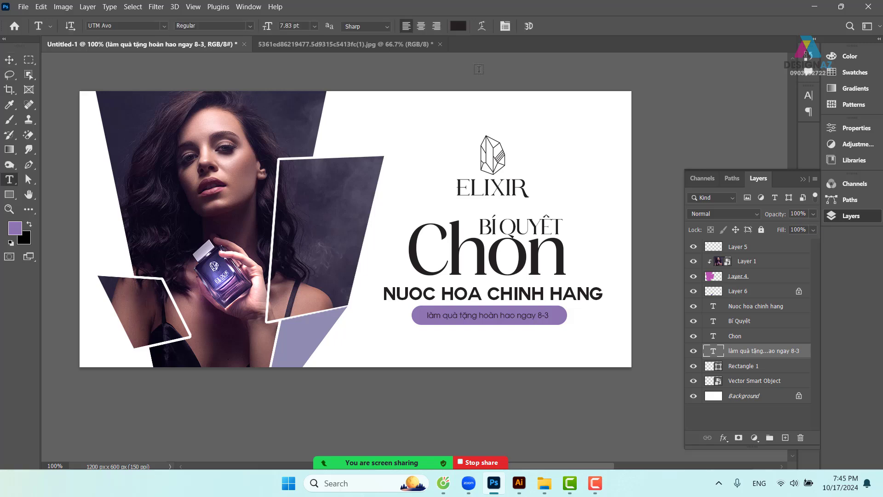
pyautogui.click(462, 31)
pyautogui.write('ffe7ec')
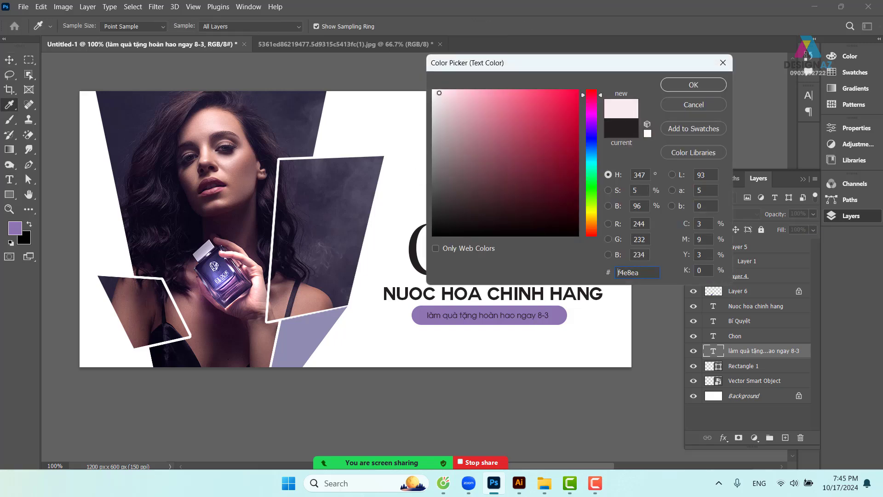
pyautogui.click(455, 90)
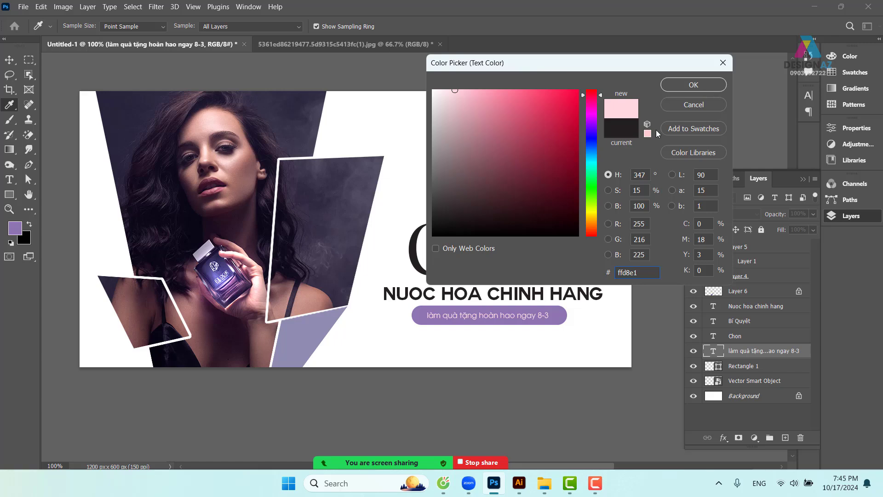
pyautogui.click(693, 85)
pyautogui.press('v')
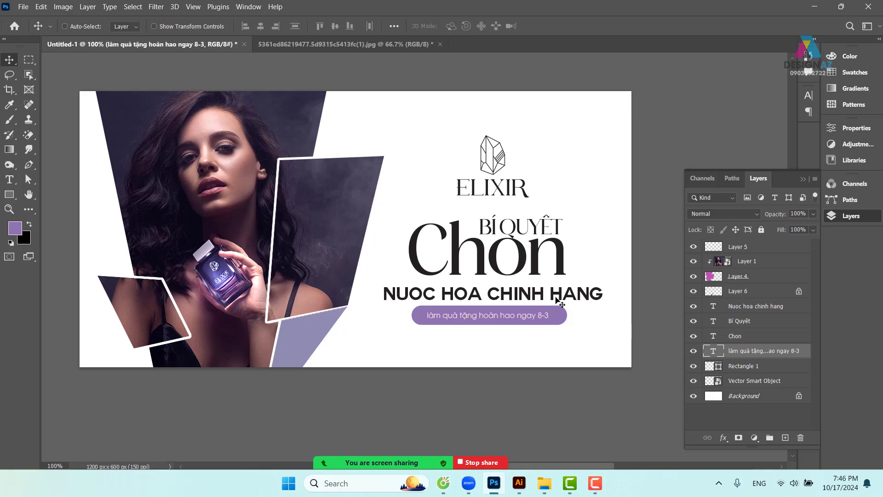
# Recolour the "Nuoc hoa chinh hang" text with the purple #8d73b1 sampled from the foreground colour.
pyautogui.rightClick(541, 294)
pyautogui.click(555, 299)
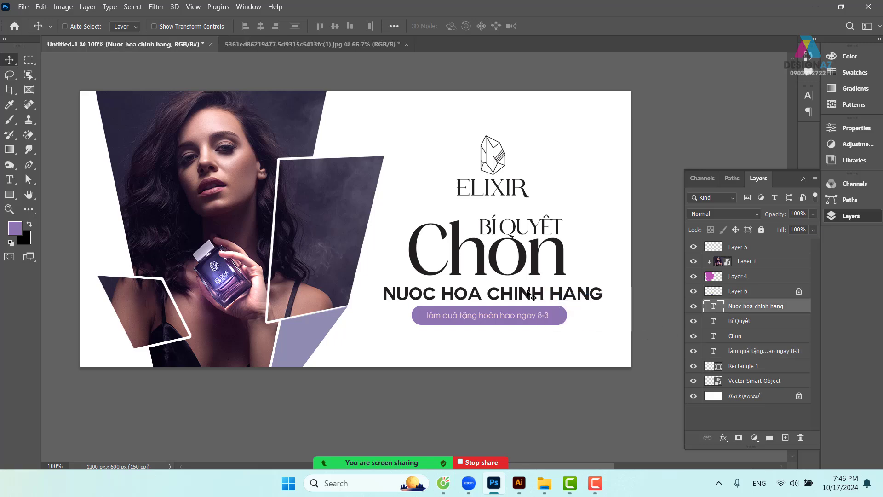
pyautogui.press('t')
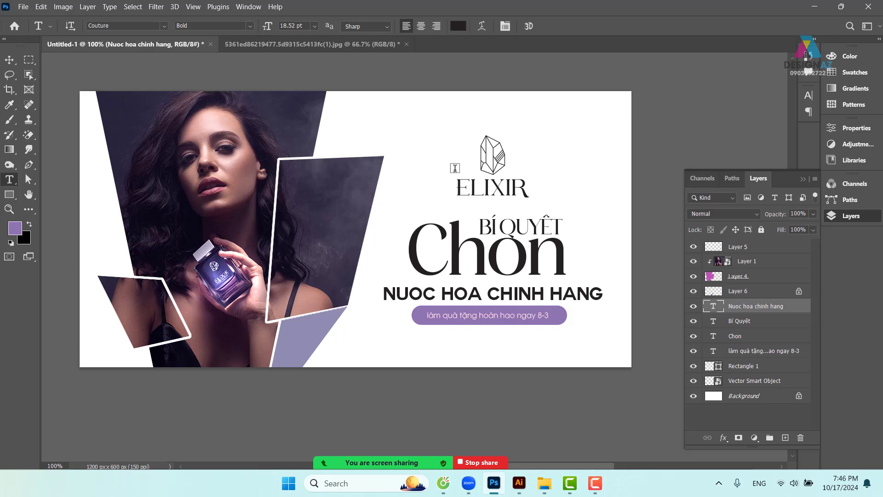
pyautogui.click(458, 27)
pyautogui.click(17, 227)
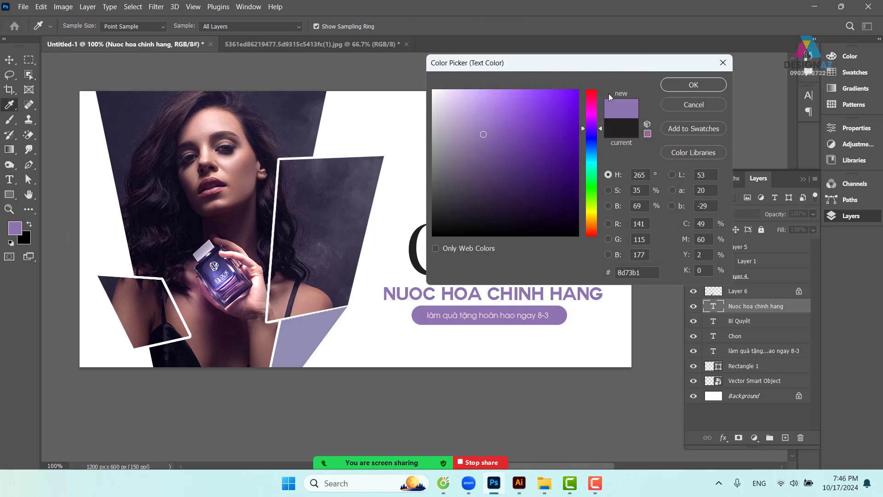
pyautogui.click(688, 85)
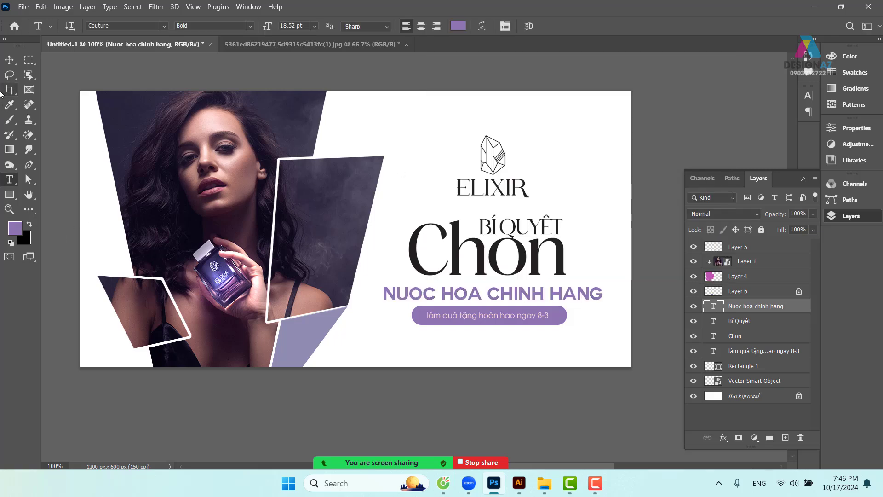
pyautogui.click(9, 59)
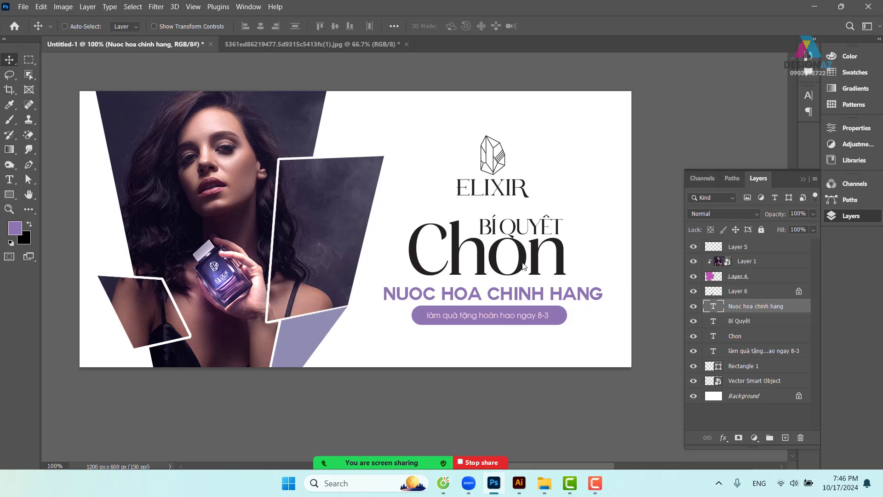
# Recolour the large "Chon" headline text to the brighter pinkish purple #c167d7.
pyautogui.rightClick(523, 266)
pyautogui.click(531, 271)
pyautogui.press('t')
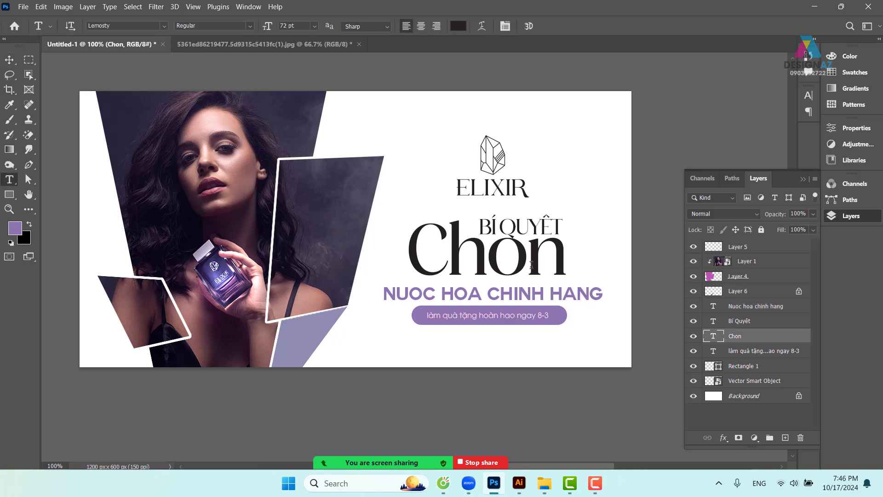
pyautogui.click(458, 28)
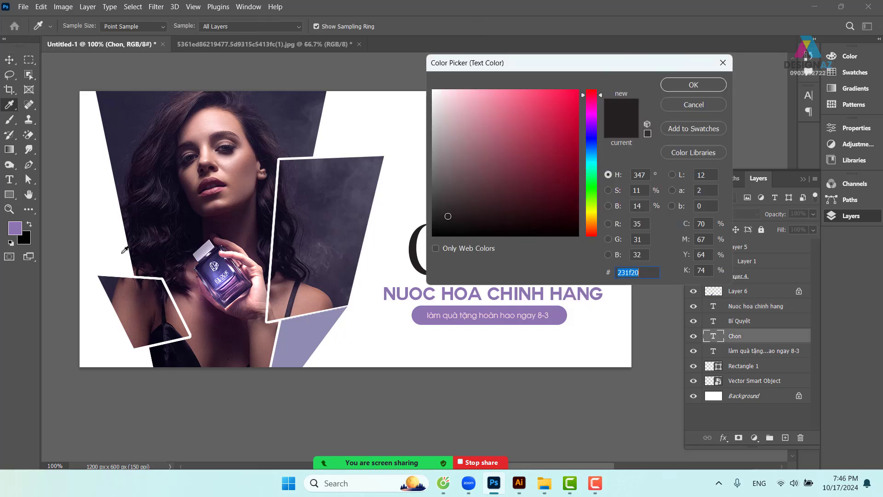
pyautogui.click(14, 231)
pyautogui.moveTo(596, 129); pyautogui.dragTo(585, 120)
pyautogui.moveTo(502, 121); pyautogui.dragTo(509, 112)
pyautogui.click(694, 85)
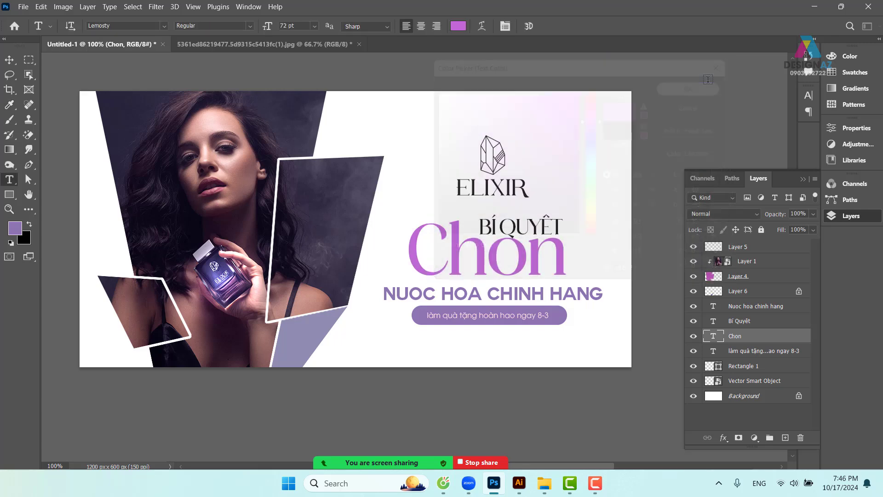
pyautogui.click(9, 60)
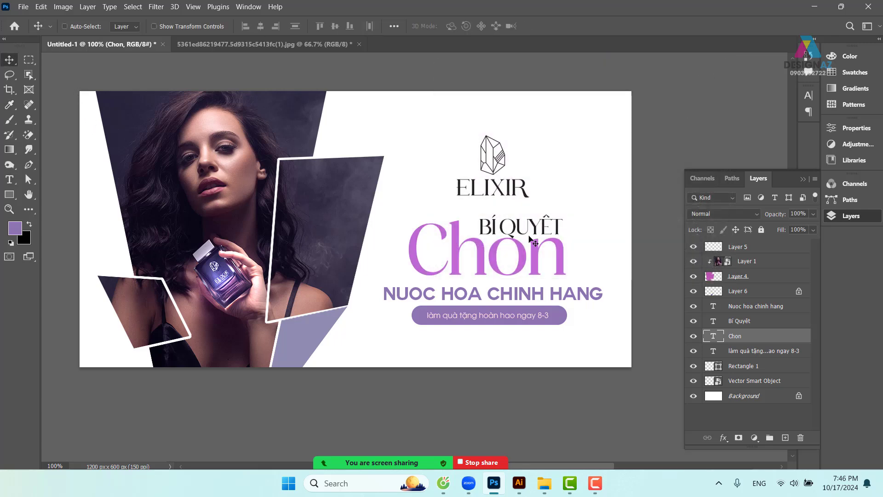
# Recolour the "Bí Quyết" text with the #c167d7 purple sampled from the "Chon" headline.
pyautogui.rightClick(518, 226)
pyautogui.click(534, 228)
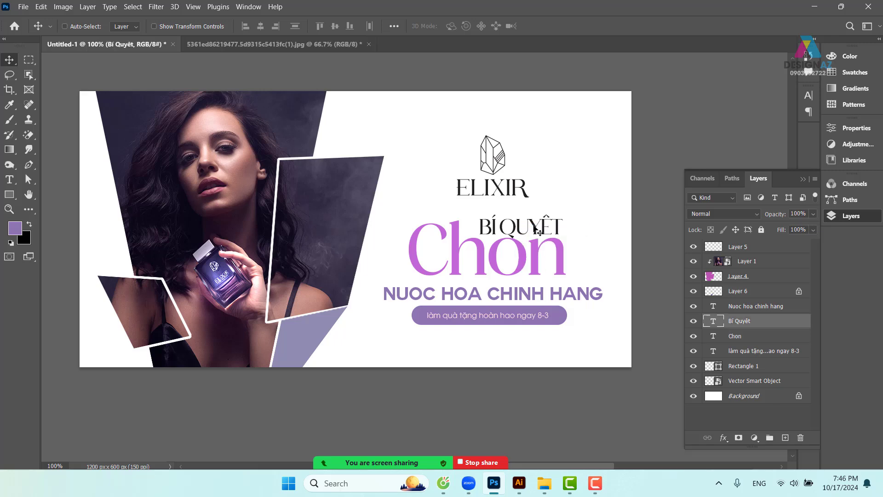
pyautogui.press('t')
pyautogui.click(460, 28)
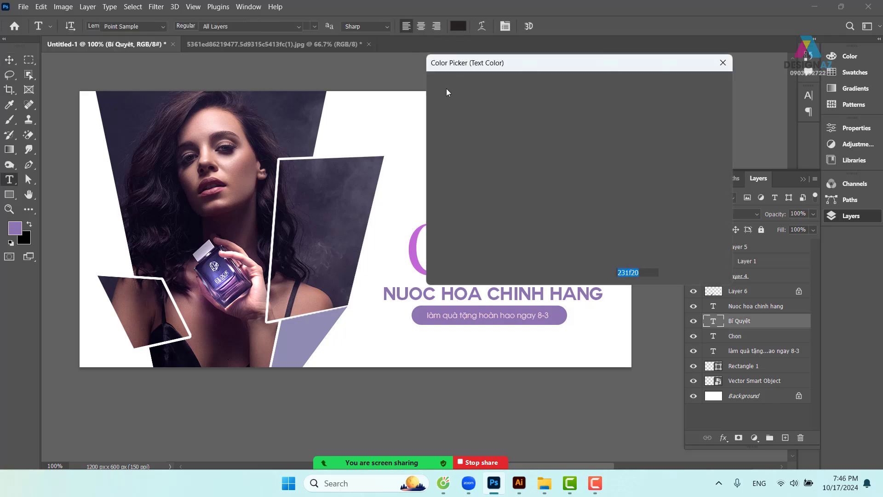
pyautogui.click(415, 258)
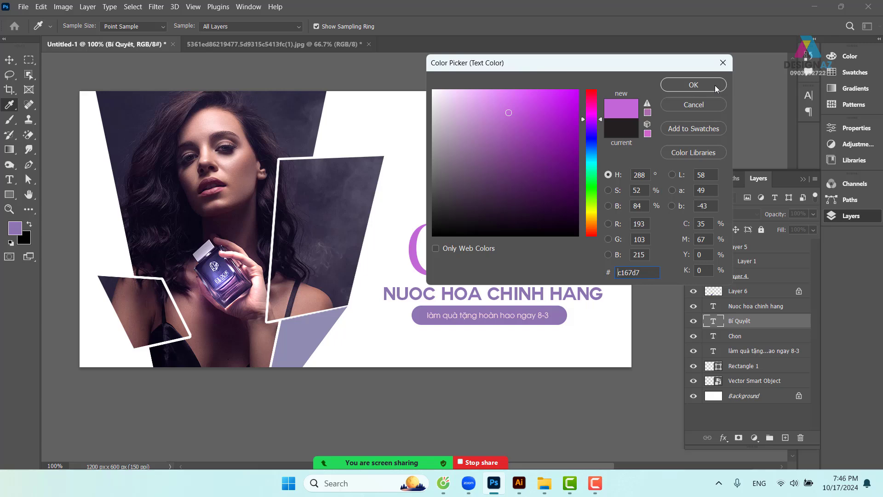
pyautogui.click(694, 85)
# Replace the accented letters in "Bí Quyết" with plain ones so the text reads "Bi Quyet".
pyautogui.moveTo(491, 224); pyautogui.dragTo(497, 223)
pyautogui.press('BackSpace')
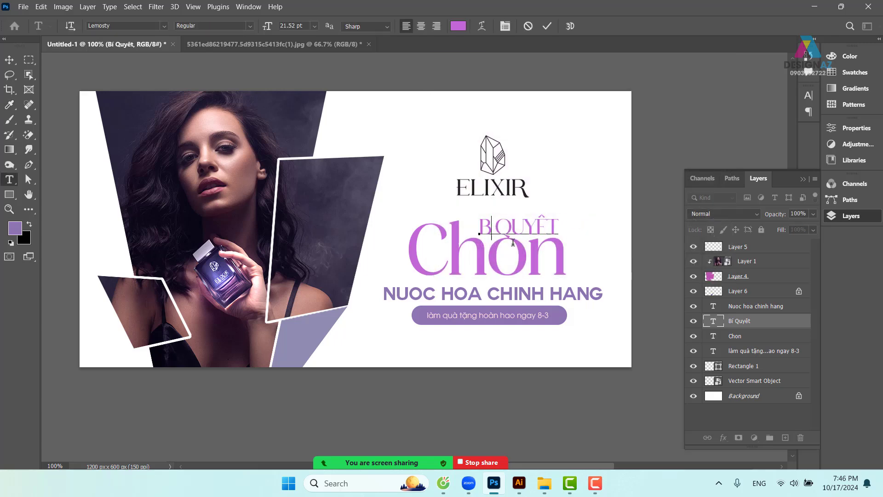
pyautogui.write('i')
pyautogui.moveTo(541, 222); pyautogui.dragTo(547, 221)
pyautogui.write('e')
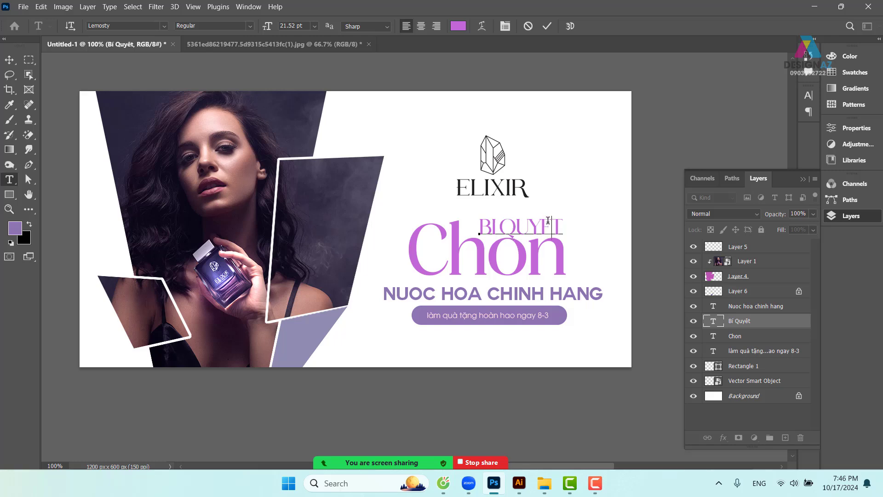
pyautogui.click(15, 61)
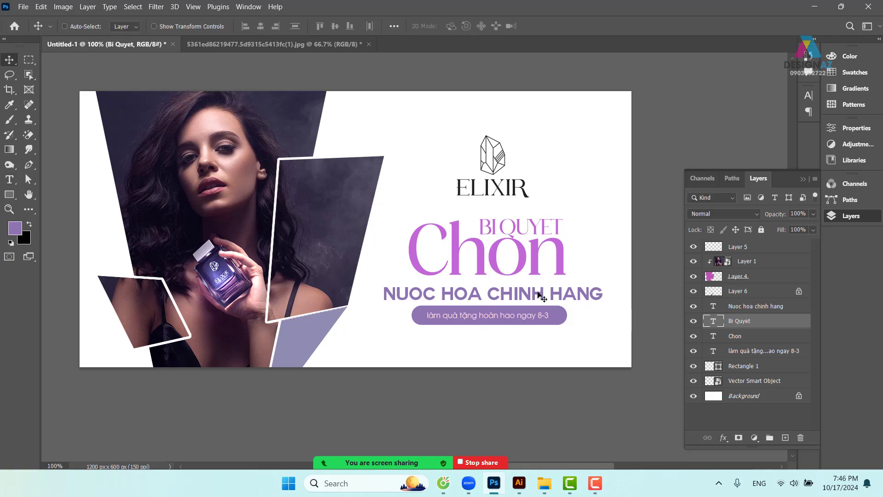
pyautogui.rightClick(514, 226)
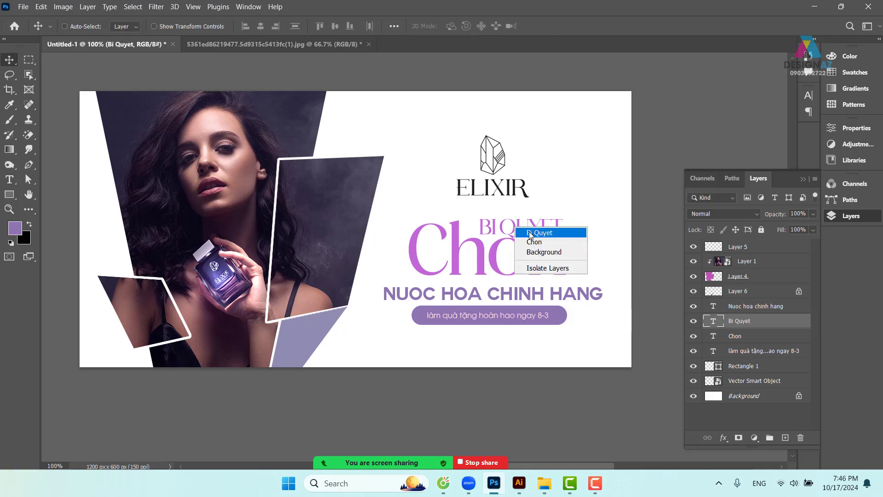
pyautogui.click(530, 233)
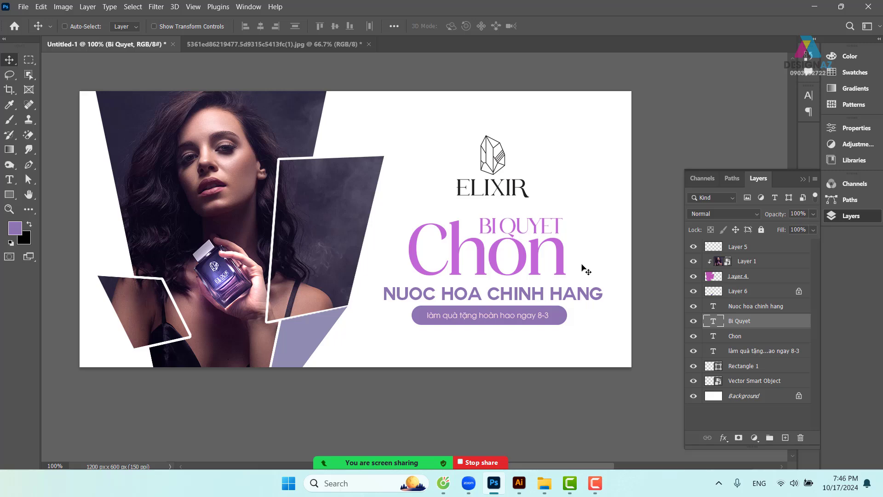
pyautogui.moveTo(533, 284); pyautogui.dragTo(519, 263)
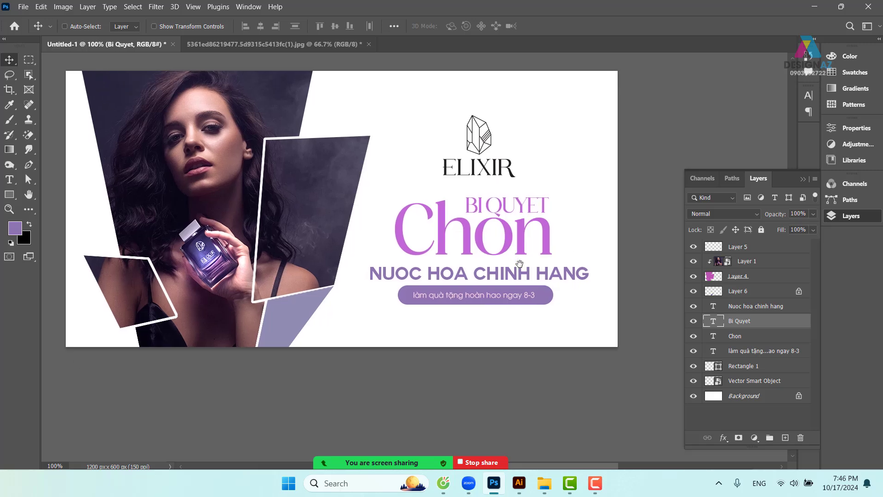
# Nudge the "Nuoc hoa chinh hang" line up about 12 px, closer to the "Chon" headline.
pyautogui.rightClick(496, 277)
pyautogui.click(546, 285)
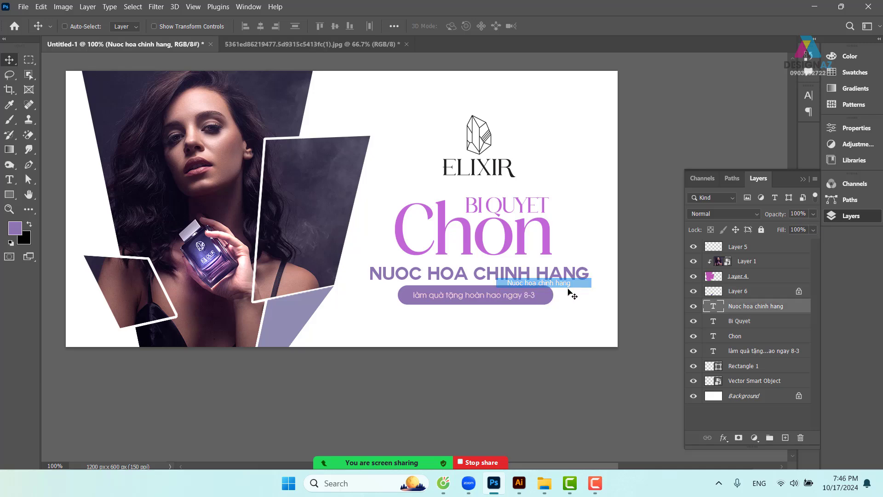
pyautogui.press('Up')
pyautogui.press('Up')
pyautogui.press('Up')
pyautogui.press('Up')
pyautogui.press('Up')
pyautogui.press('Up')
pyautogui.press('Up')
pyautogui.press('Up')
pyautogui.press('Up')
pyautogui.press('Up')
pyautogui.press('Up')
pyautogui.press('Up')
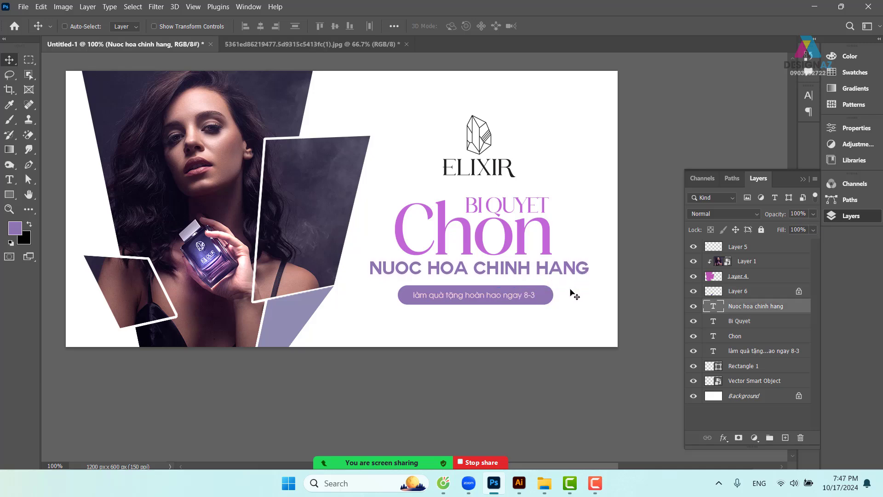
# Shift the hue of the "Nuoc hoa chinh hang" text colour toward pink, giving it #9873b1.
pyautogui.rightClick(544, 269)
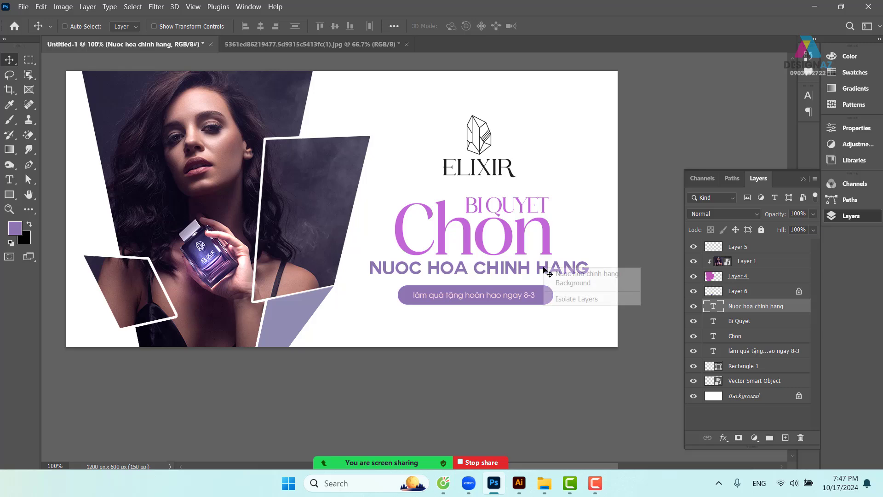
pyautogui.click(563, 274)
pyautogui.press('t')
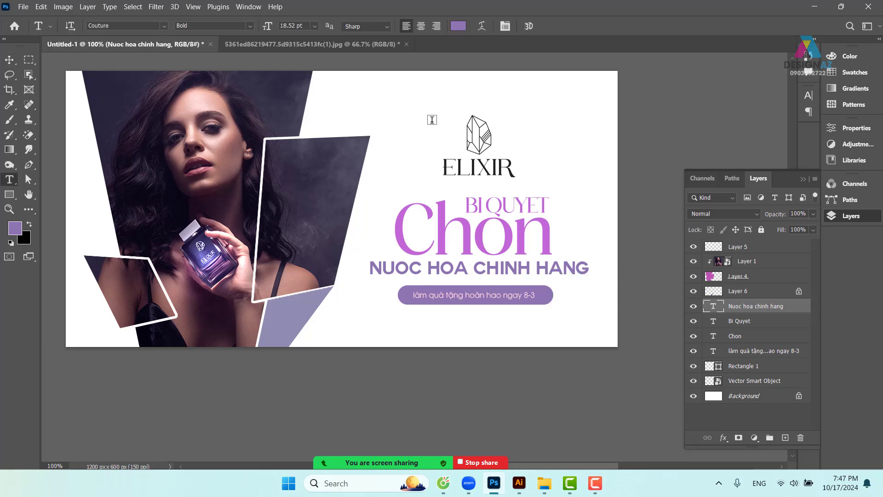
pyautogui.click(459, 26)
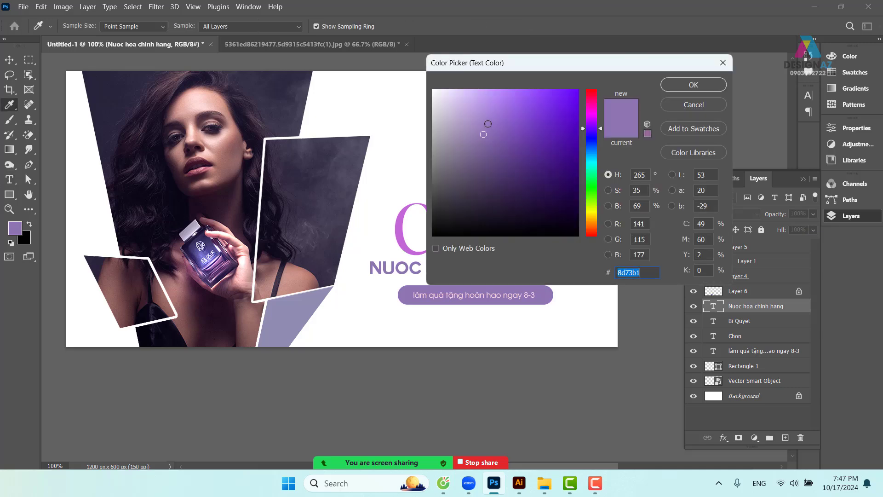
pyautogui.moveTo(600, 129); pyautogui.dragTo(600, 123)
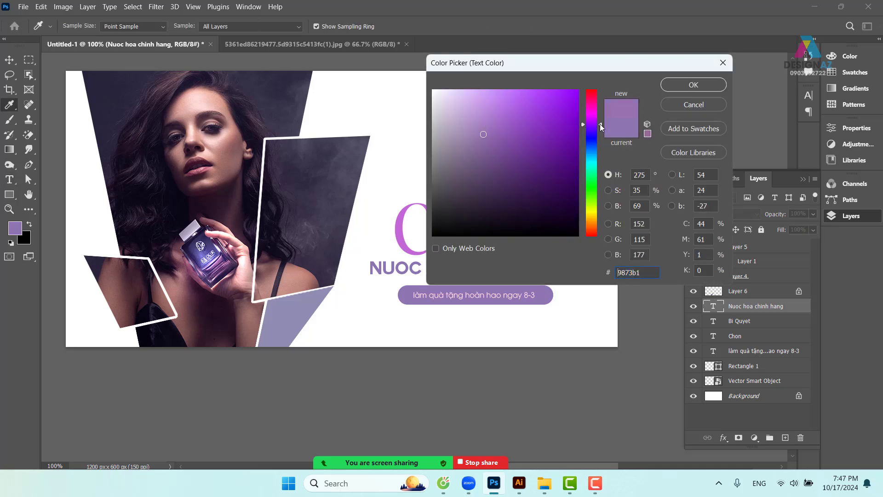
pyautogui.click(681, 88)
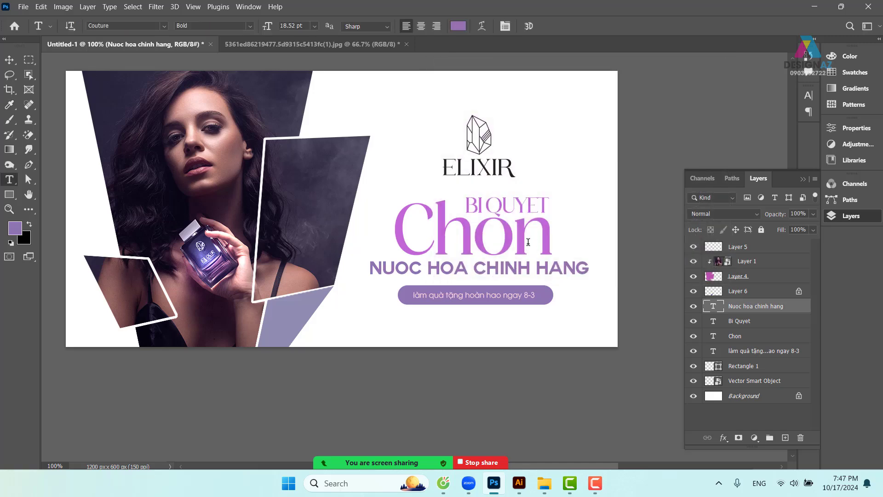
pyautogui.click(9, 60)
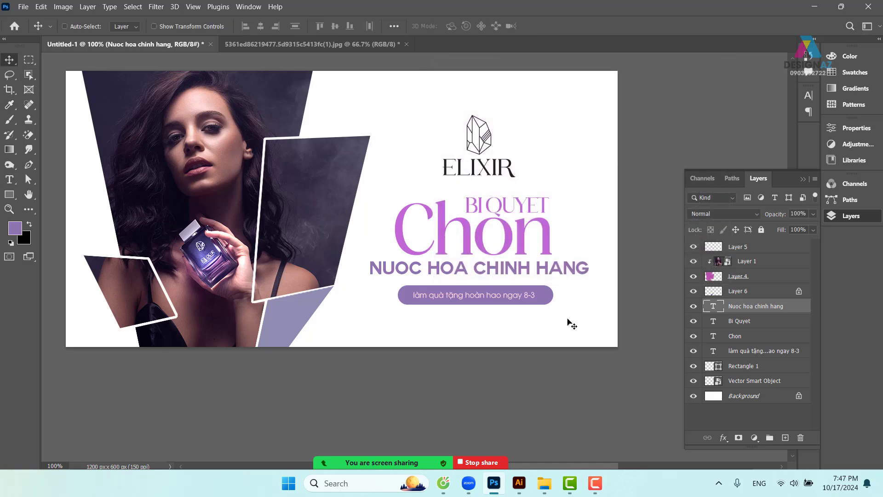
# Recolour the rounded bar behind the gift tagline with the #c167d7 purple sampled from the "Chon" headline.
pyautogui.rightClick(549, 297)
pyautogui.click(575, 302)
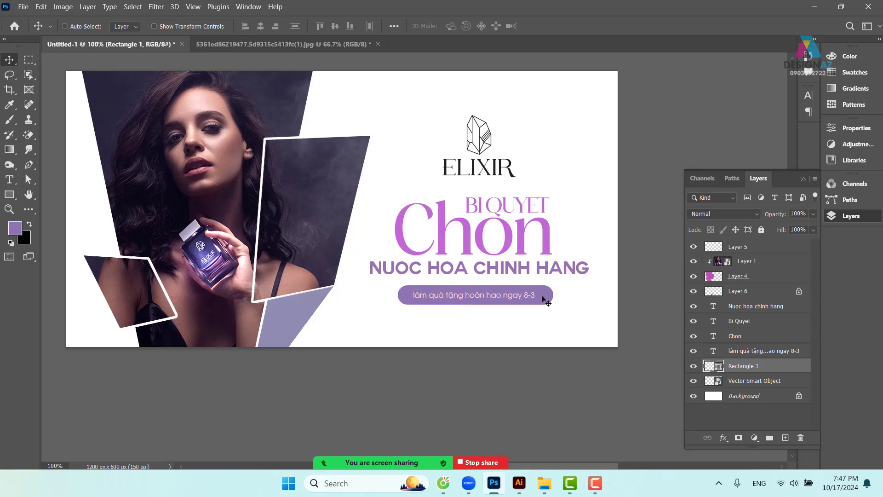
pyautogui.rightClick(546, 299)
pyautogui.click(572, 302)
pyautogui.moveTo(556, 301)
pyautogui.mouseDown()
pyautogui.moveTo(553, 310)
pyautogui.moveTo(554, 300)
pyautogui.mouseUp()
pyautogui.click(9, 194)
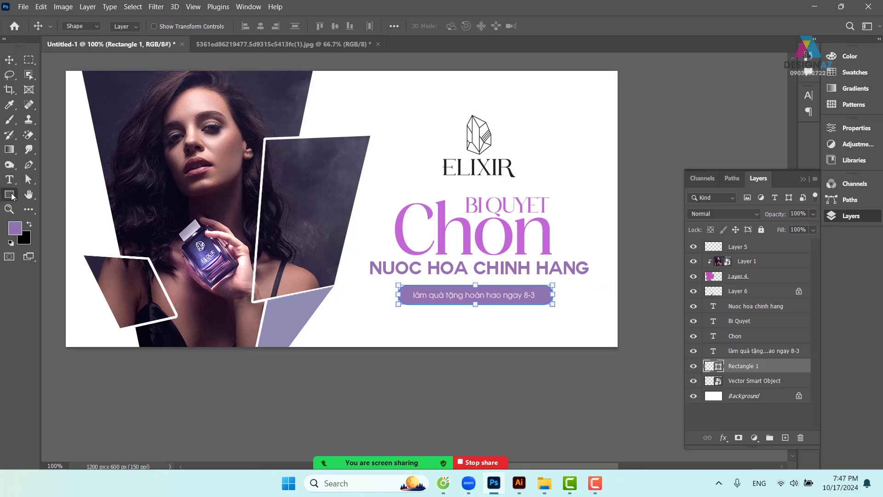
pyautogui.click(125, 26)
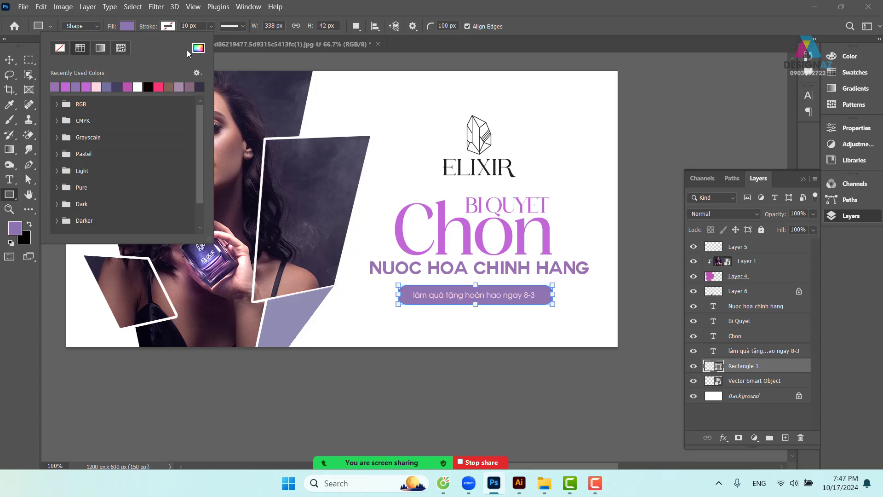
pyautogui.click(202, 50)
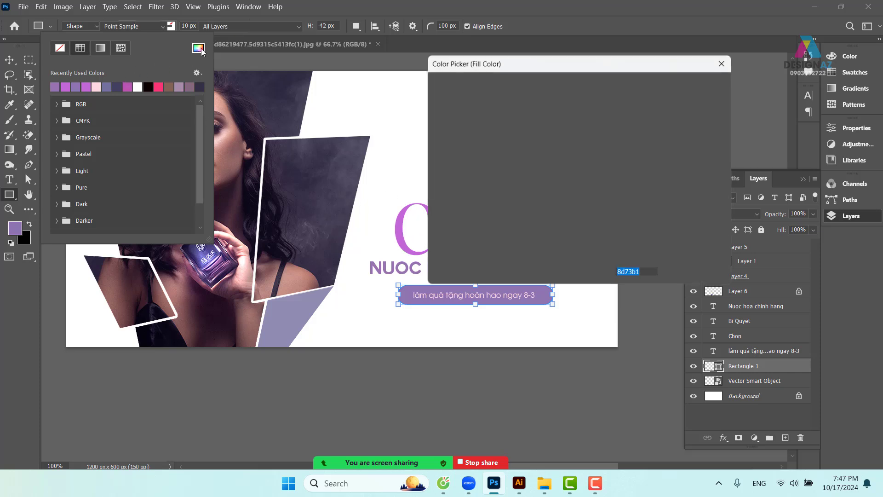
pyautogui.click(402, 229)
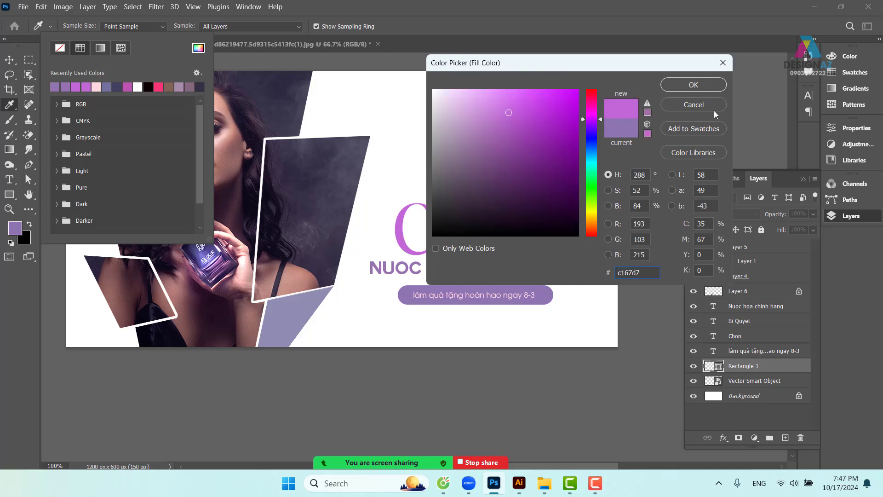
pyautogui.click(706, 82)
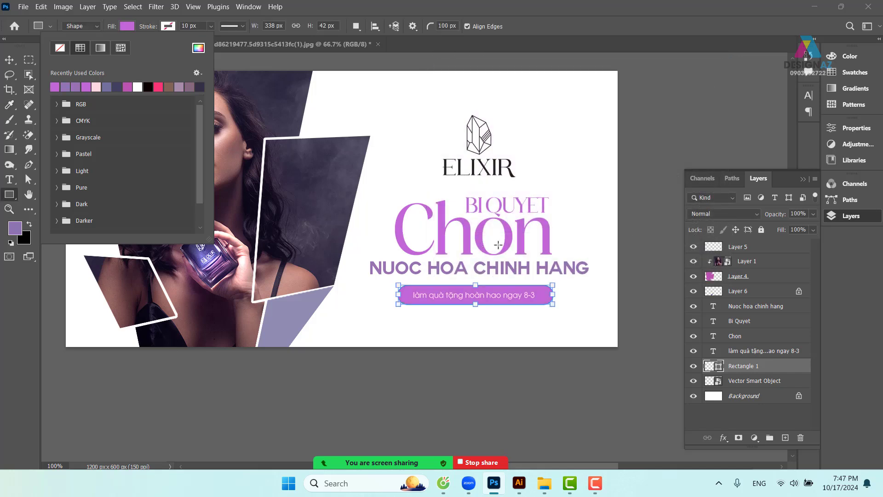
pyautogui.press('v')
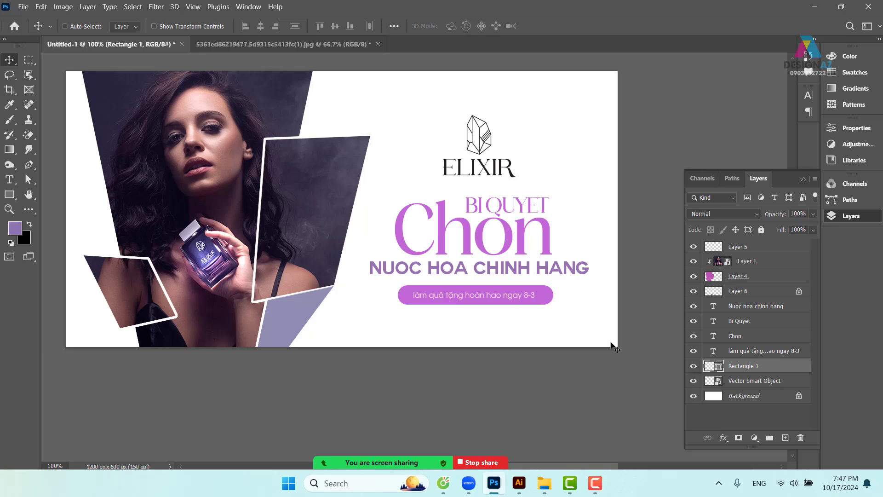
# Change the "Nuoc hoa chinh hang" text colour to the lighter purple #ac7fcb.
pyautogui.hscroll(-1, 575, 322)
pyautogui.rightClick(539, 275)
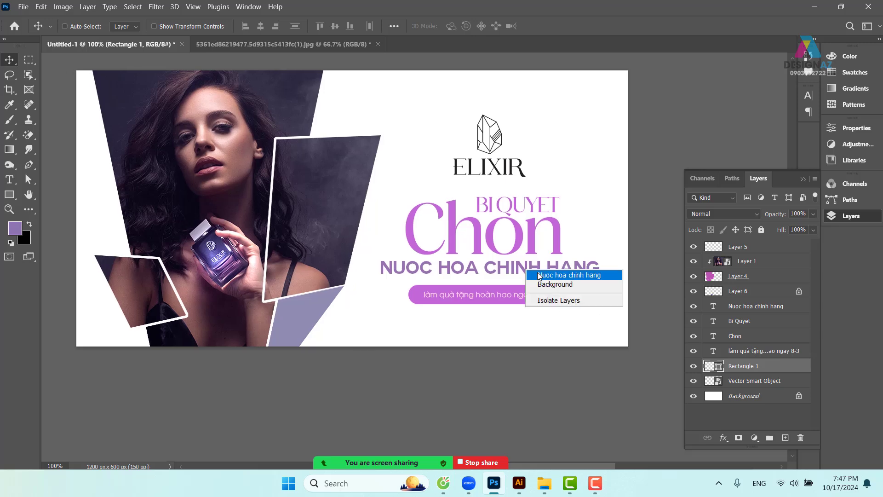
pyautogui.click(539, 275)
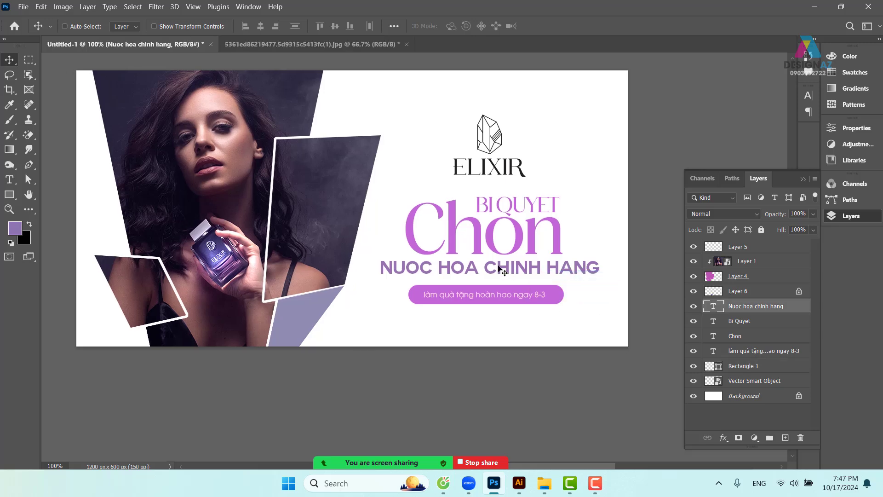
pyautogui.press('t')
pyautogui.click(460, 26)
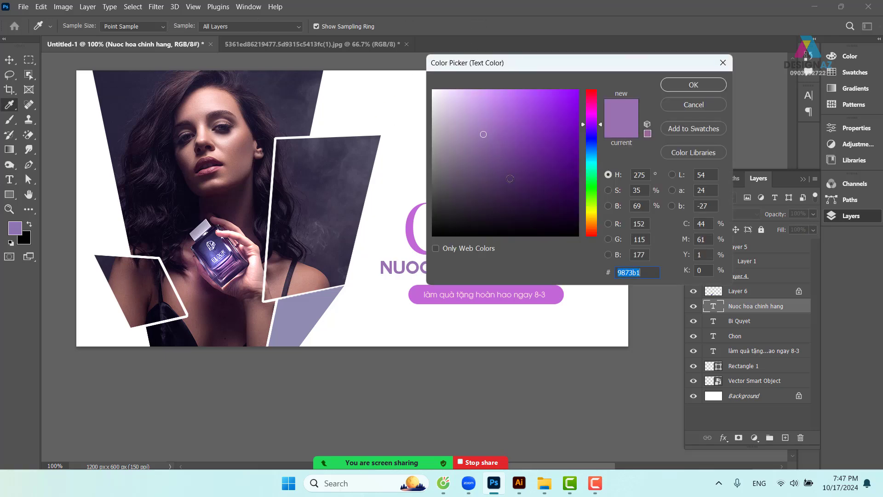
pyautogui.click(489, 126)
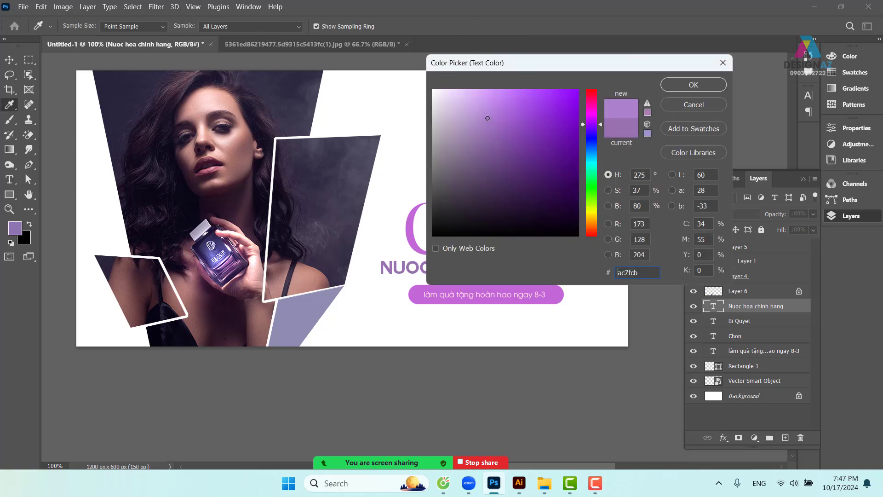
pyautogui.click(696, 86)
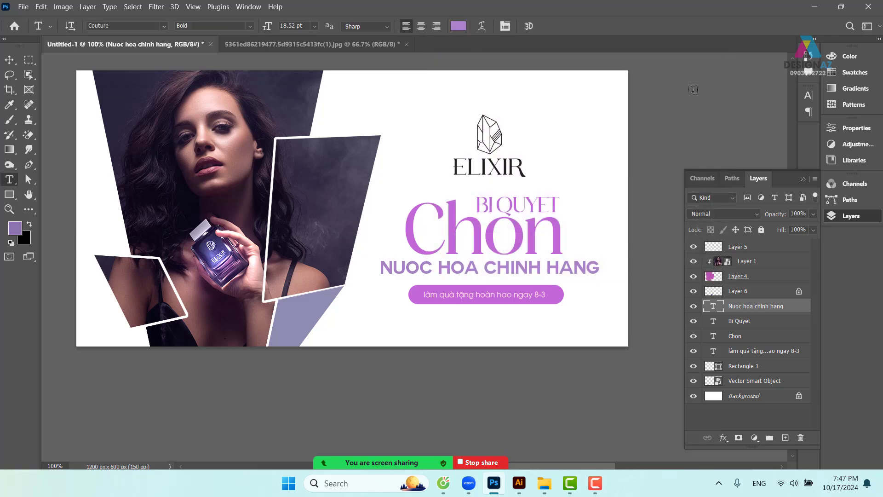
pyautogui.click(9, 59)
# Set the text colour of the "làm quà tặng hoàn hao ngay 8-3" tagline to white, #ffffff.
pyautogui.rightClick(519, 297)
pyautogui.click(525, 300)
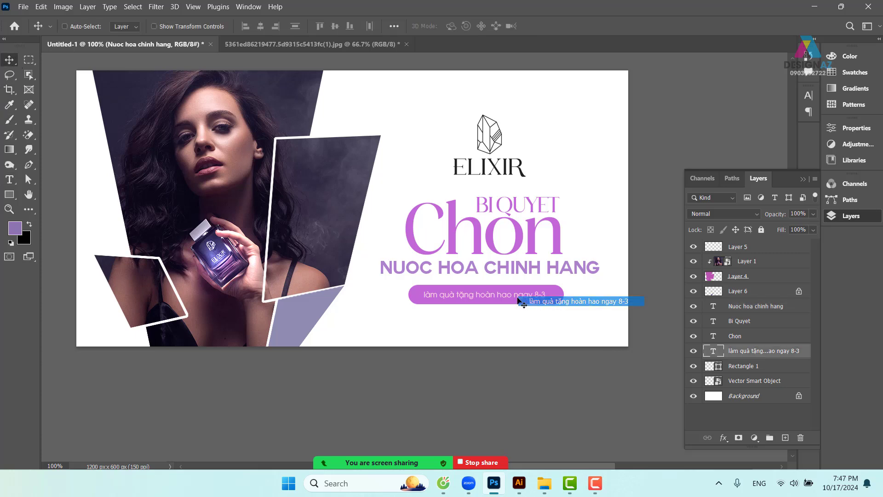
pyautogui.moveTo(498, 298)
pyautogui.mouseDown()
pyautogui.moveTo(512, 298)
pyautogui.moveTo(499, 299)
pyautogui.mouseUp()
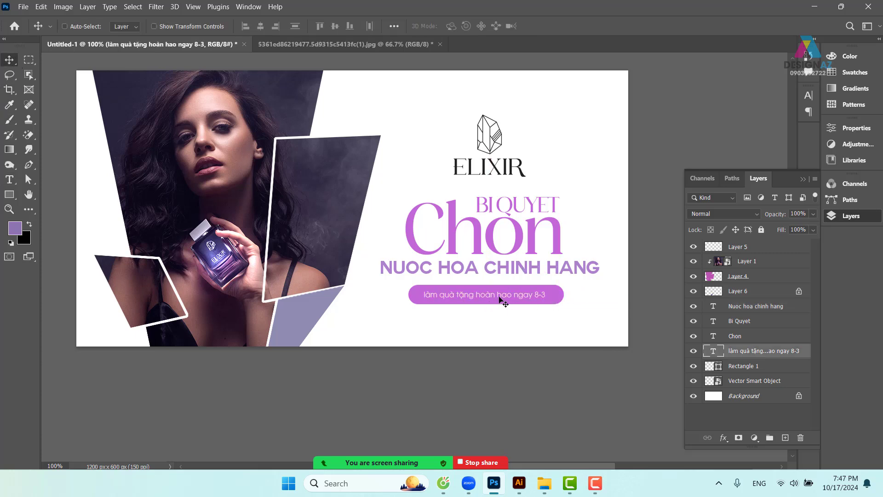
pyautogui.press('t')
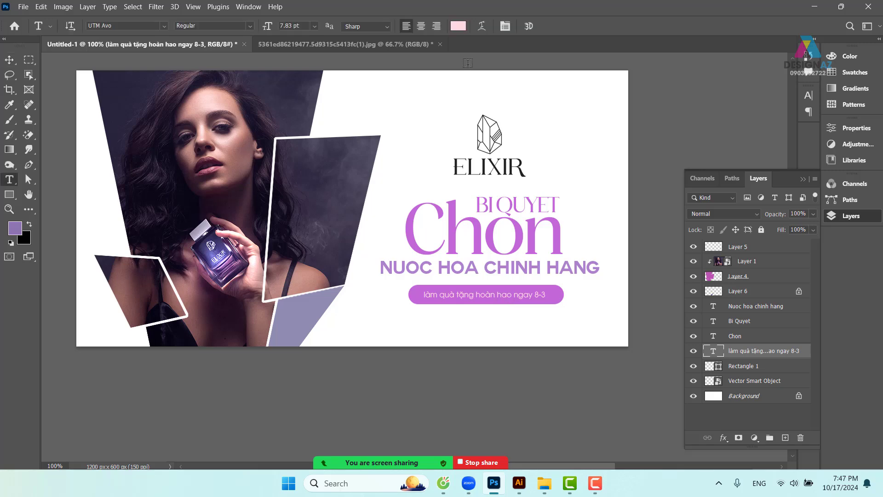
pyautogui.click(463, 28)
pyautogui.click(421, 69)
pyautogui.click(693, 87)
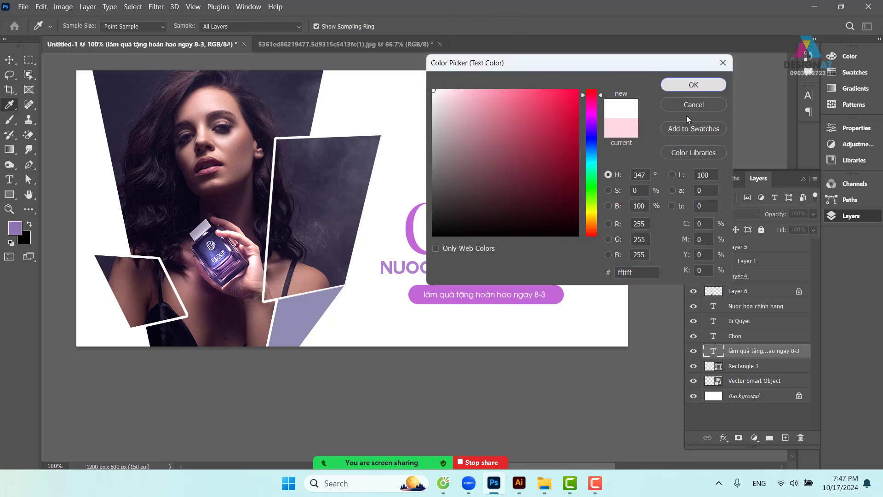
pyautogui.click(12, 59)
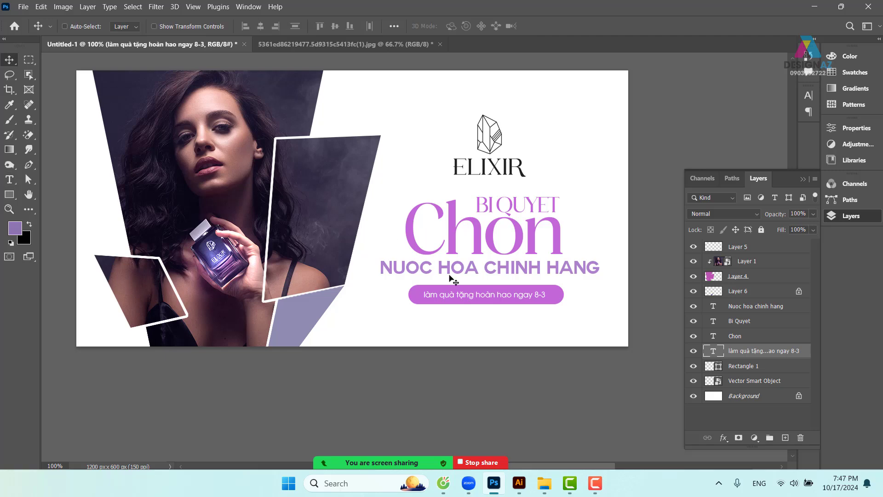
pyautogui.moveTo(354, 290); pyautogui.dragTo(373, 291)
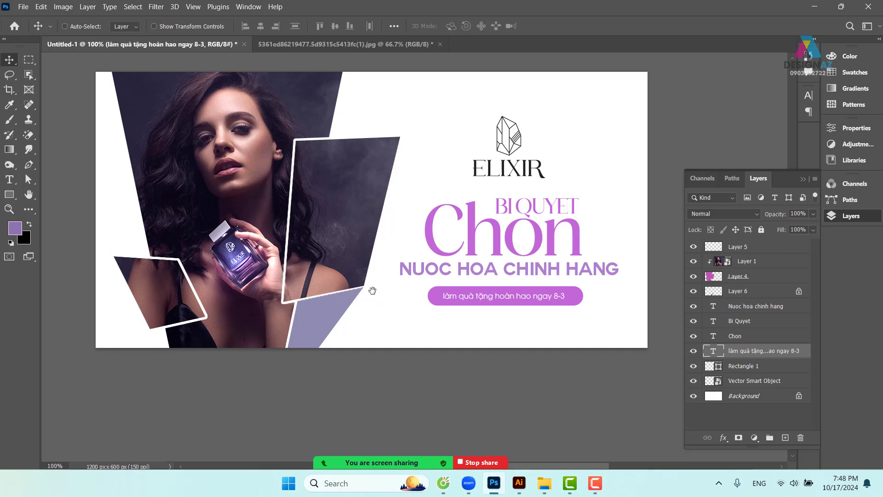
# Try filling the Background layer with the beige foreground colour #d1c3ba, and undo the fill.
pyautogui.rightClick(426, 113)
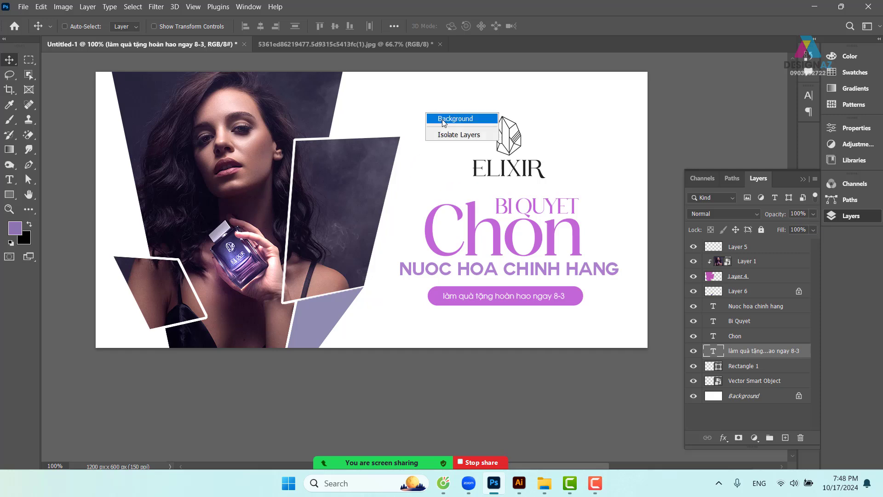
pyautogui.click(444, 120)
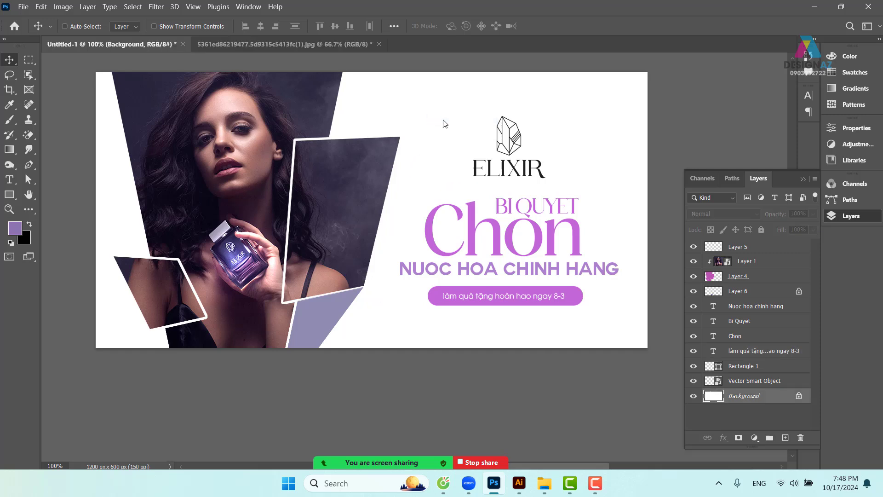
pyautogui.rightClick(431, 111)
pyautogui.click(451, 112)
pyautogui.click(14, 228)
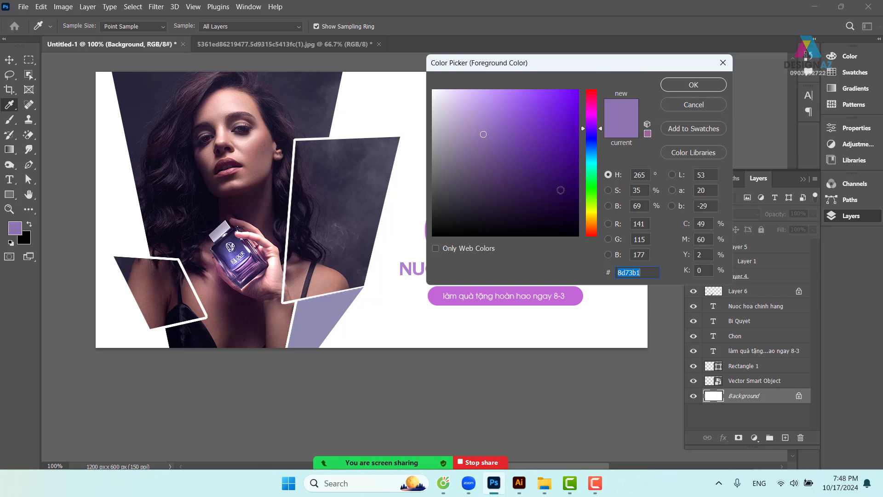
pyautogui.moveTo(583, 209); pyautogui.dragTo(592, 223)
pyautogui.moveTo(469, 127); pyautogui.dragTo(448, 116)
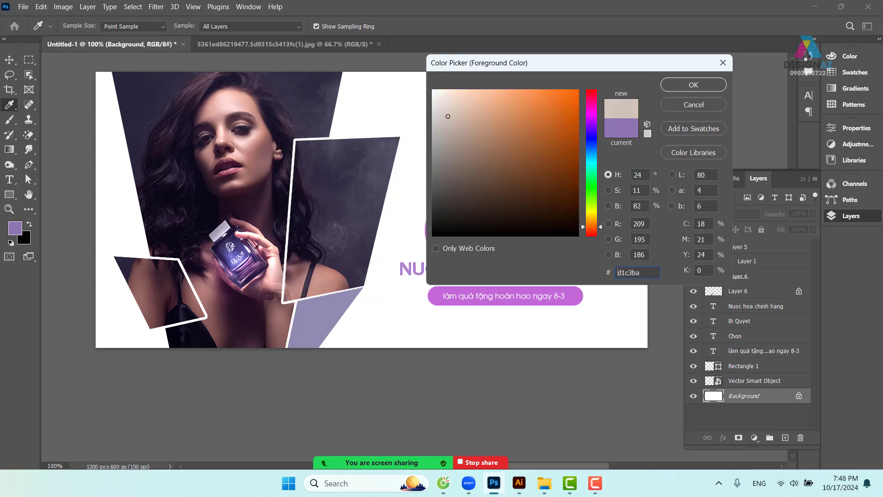
pyautogui.click(692, 85)
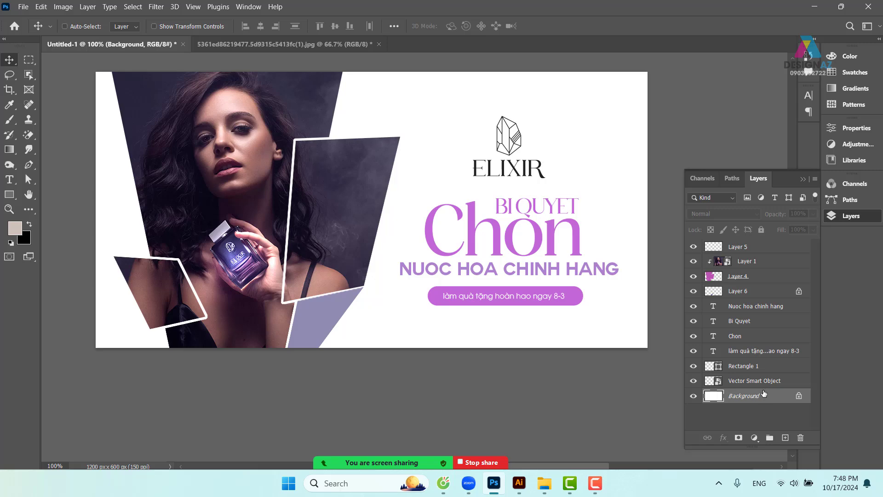
pyautogui.hotkey('alt', 'BackSpace')
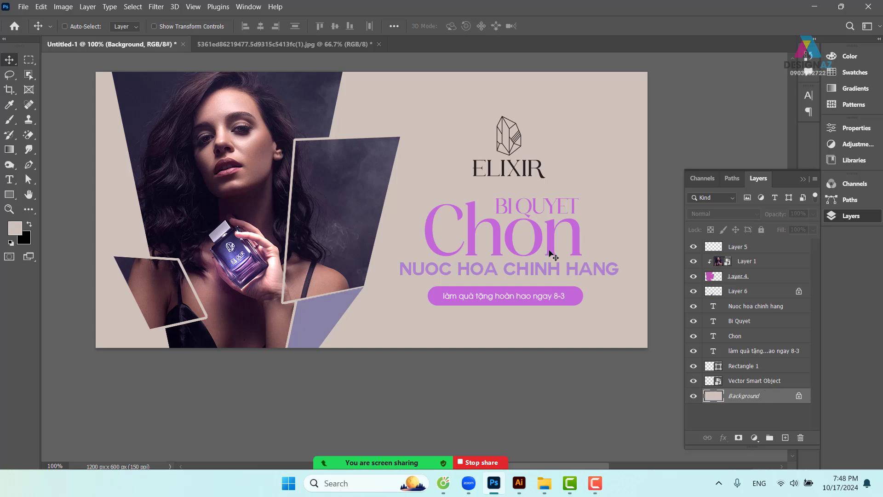
pyautogui.hotkey('ctrl', 'z')
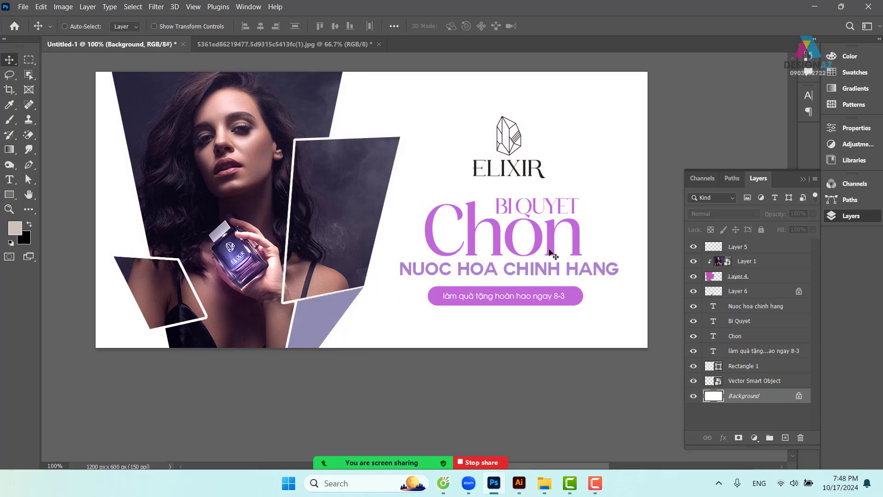
# Capture a rectangular screenshot of the whole banner with a narrow margin around the canvas.
pyautogui.hotkey('ctrl', '-')
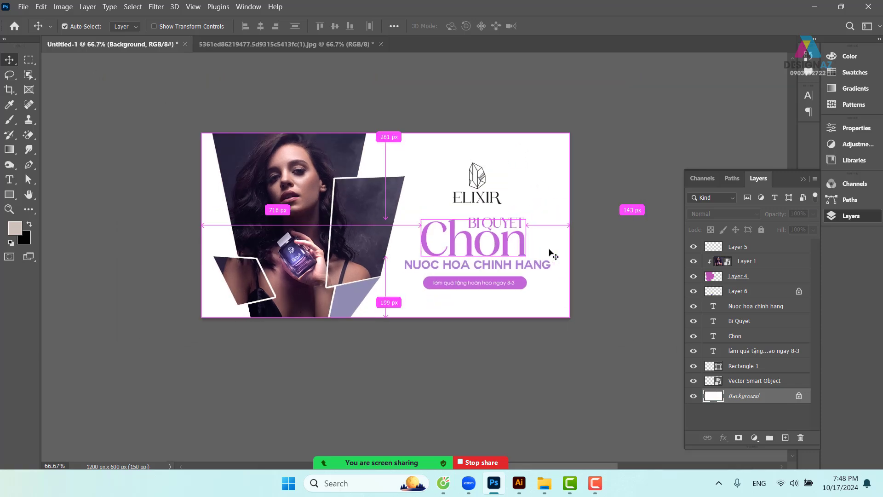
pyautogui.hotkey('ctrl', '+')
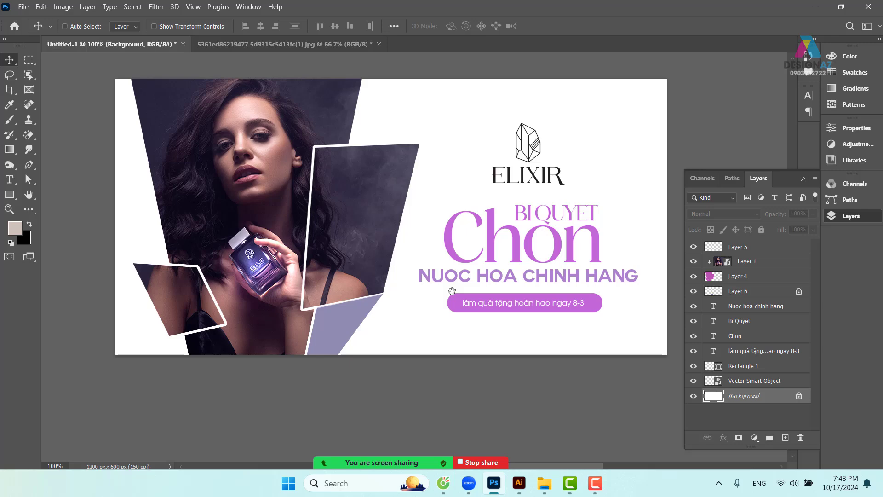
pyautogui.moveTo(524, 331)
pyautogui.mouseDown()
pyautogui.moveTo(504, 337)
pyautogui.moveTo(514, 339)
pyautogui.mouseUp()
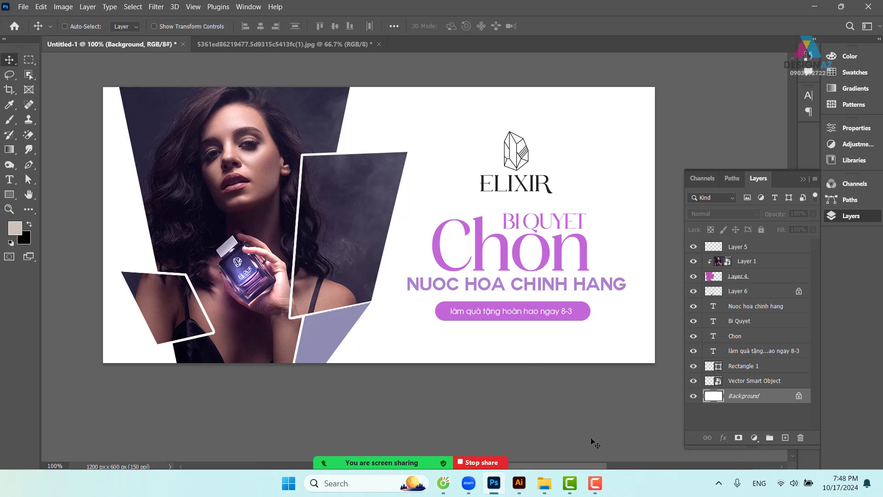
pyautogui.press('super+shift+s')
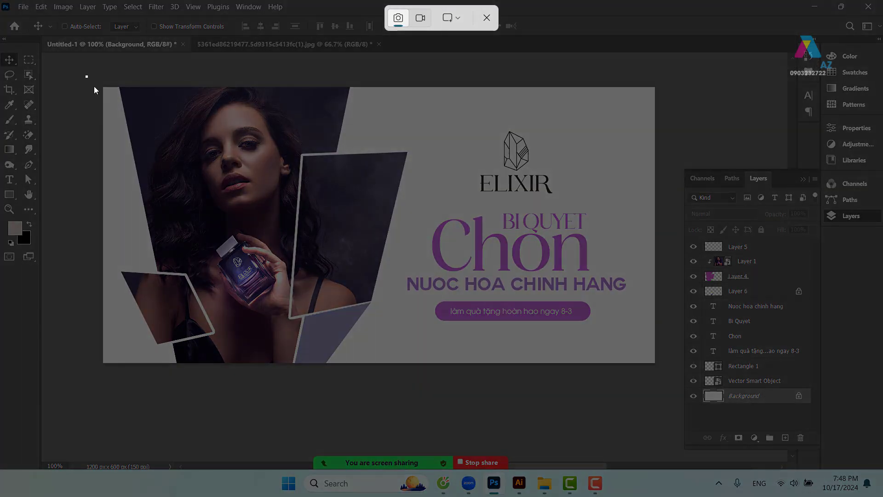
pyautogui.moveTo(86, 76); pyautogui.dragTo(668, 369)
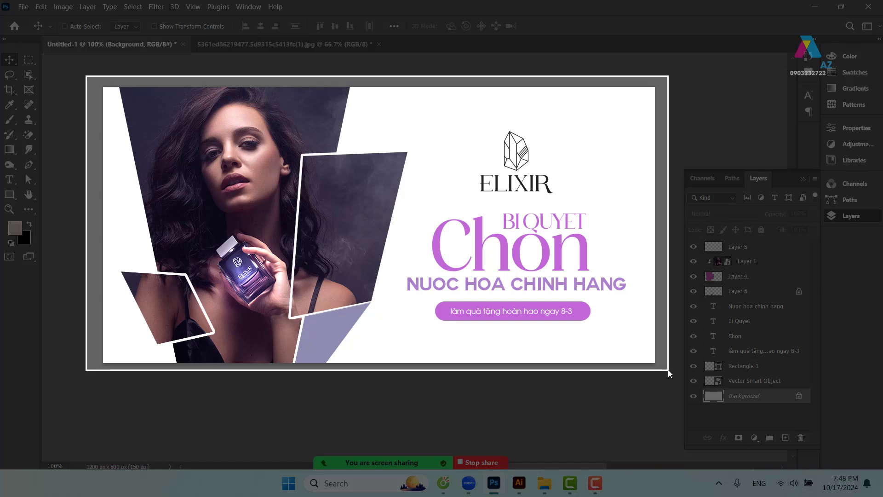
pyautogui.moveTo(668, 369); pyautogui.dragTo(669, 369)
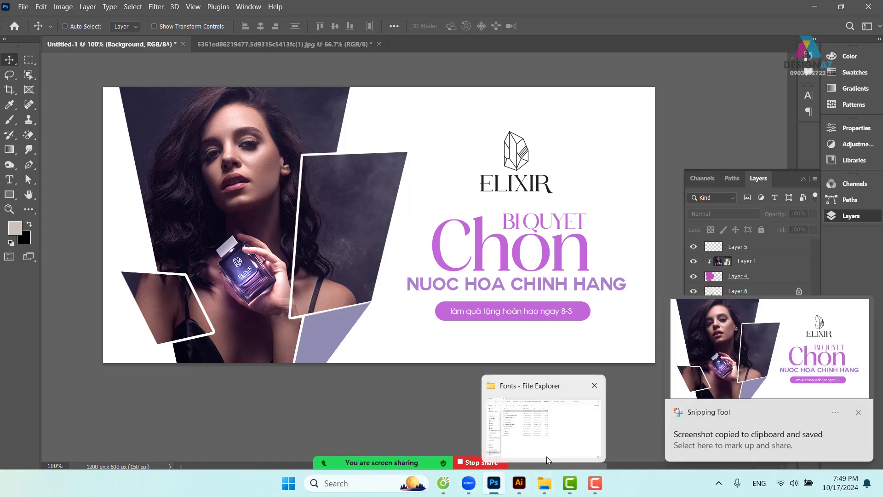
# Switch to Zalo and send the banner screenshot to the "Học đồ họa tháng 9-10 từ đầu pts" group chat.
pyautogui.press('super+d')
pyautogui.doubleClick(109, 75)
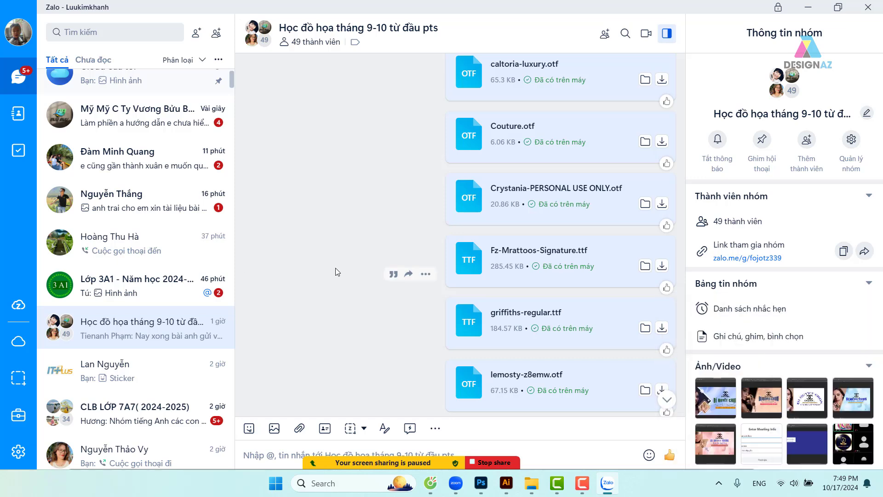
pyautogui.scroll(-10, 336, 267)
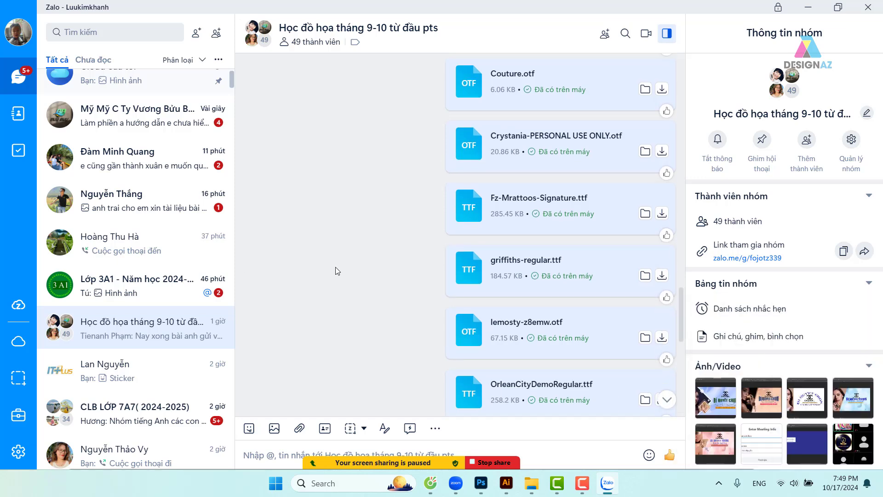
pyautogui.click(288, 452)
pyautogui.hotkey('ctrl', 'v')
pyautogui.press('Return')
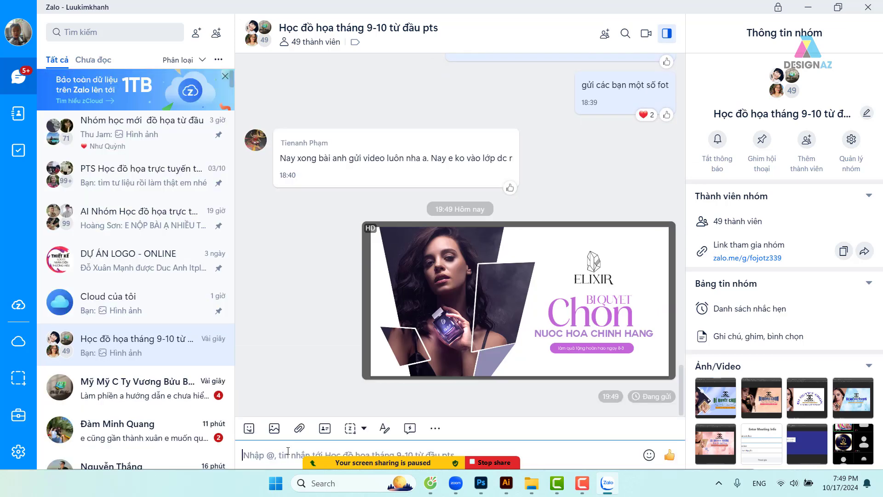
pyautogui.scroll(-3, 193, 282)
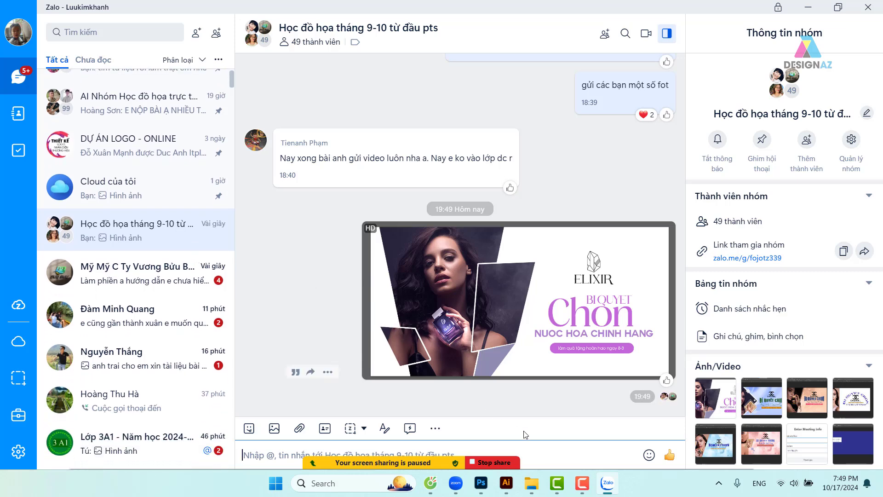
# Switch to Photoshop and delete the "Bi Quyet" and "Chon" headline text layers.
pyautogui.click(483, 486)
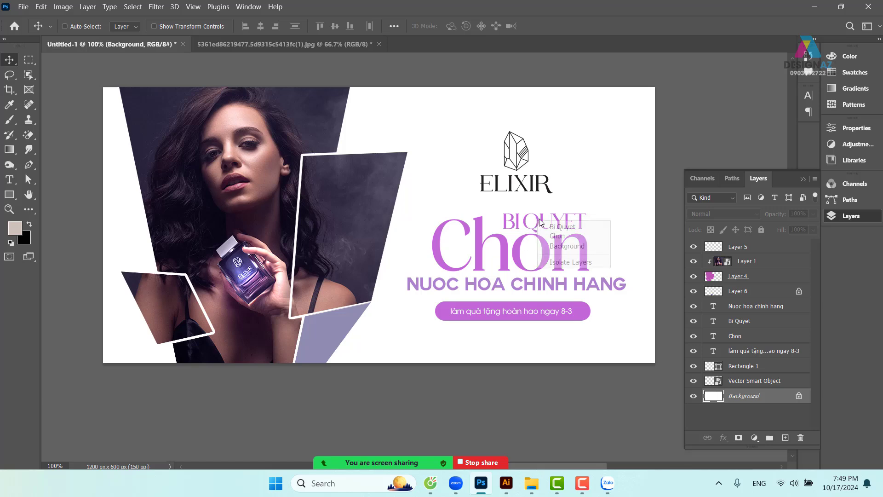
pyautogui.rightClick(538, 223)
pyautogui.click(552, 226)
pyautogui.moveTo(548, 230); pyautogui.dragTo(561, 218)
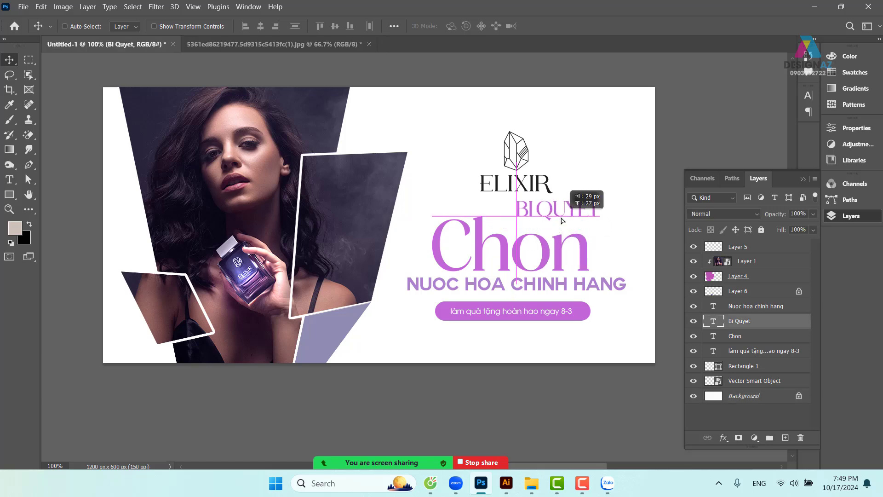
pyautogui.press('Delete')
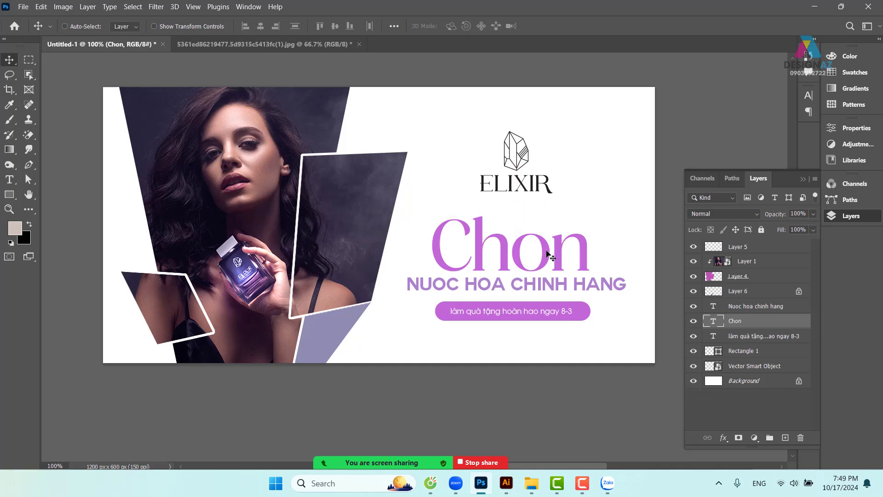
pyautogui.rightClick(548, 253)
pyautogui.click(557, 257)
pyautogui.press('Delete')
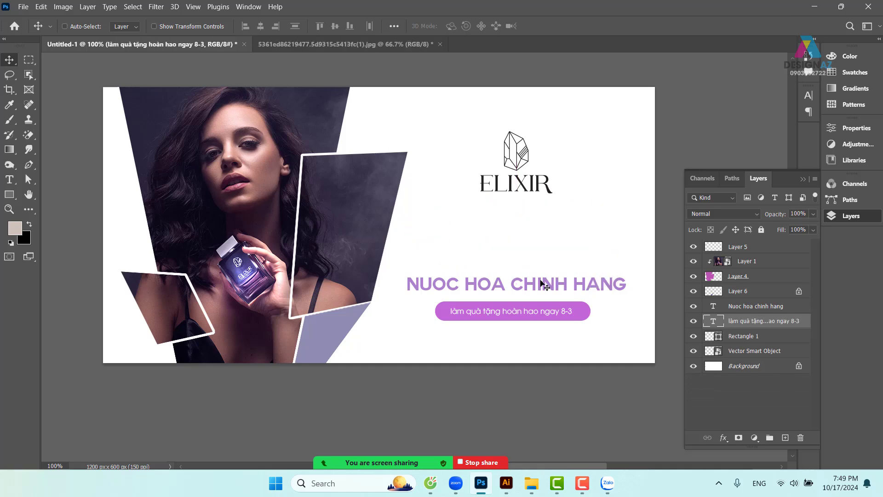
# Delete the "Nuoc hoa chinh hang" text layer and the purple rounded bar behind the tagline.
pyautogui.rightClick(546, 285)
pyautogui.click(582, 287)
pyautogui.moveTo(566, 284); pyautogui.dragTo(547, 264)
pyautogui.press('Delete')
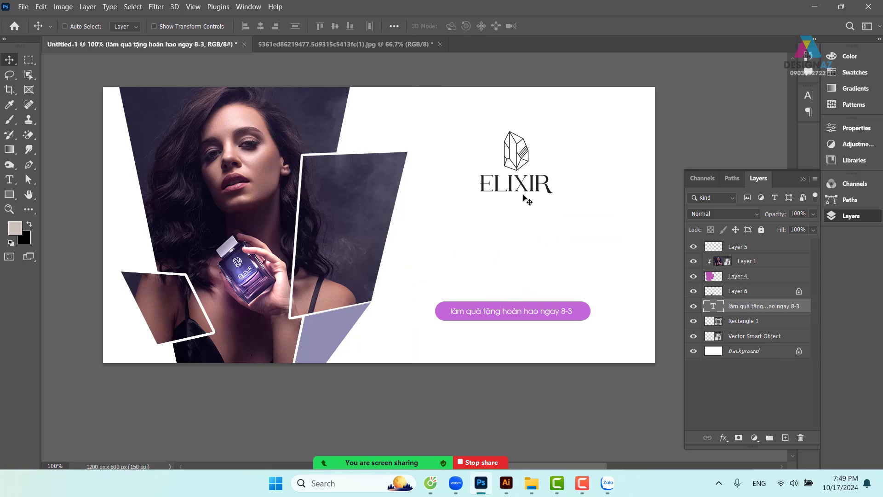
pyautogui.rightClick(534, 307)
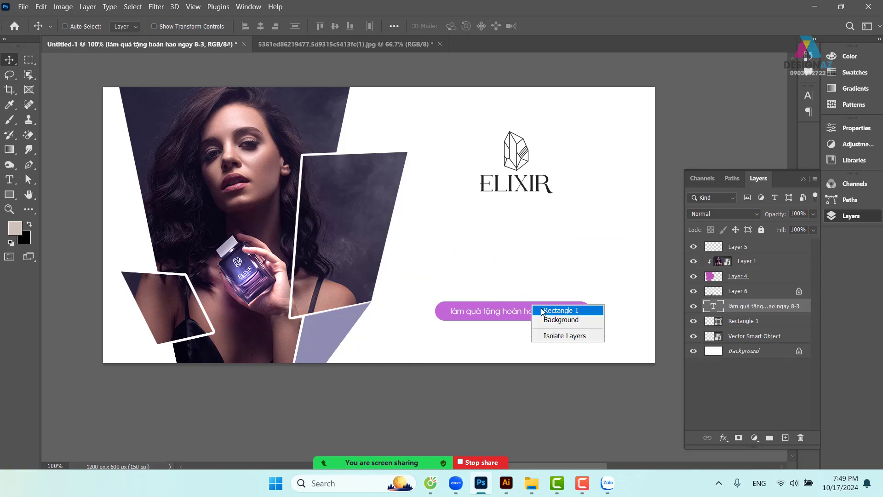
pyautogui.click(547, 310)
pyautogui.moveTo(548, 309); pyautogui.dragTo(541, 270)
pyautogui.press('Delete')
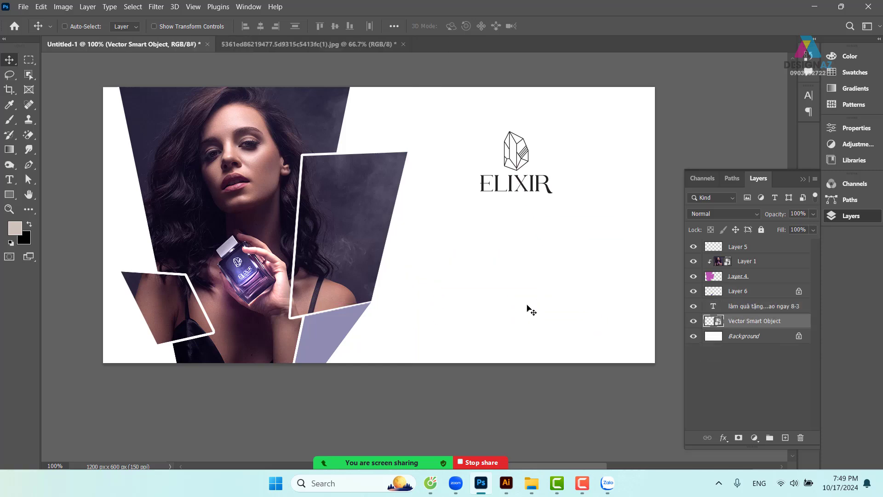
# Recolour the white "làm quà tặng hoàn hao ngay 8-3" tagline dark grey-purple, #4b485c, sampled from the photo background.
pyautogui.rightClick(528, 306)
pyautogui.press('Escape')
pyautogui.rightClick(529, 316)
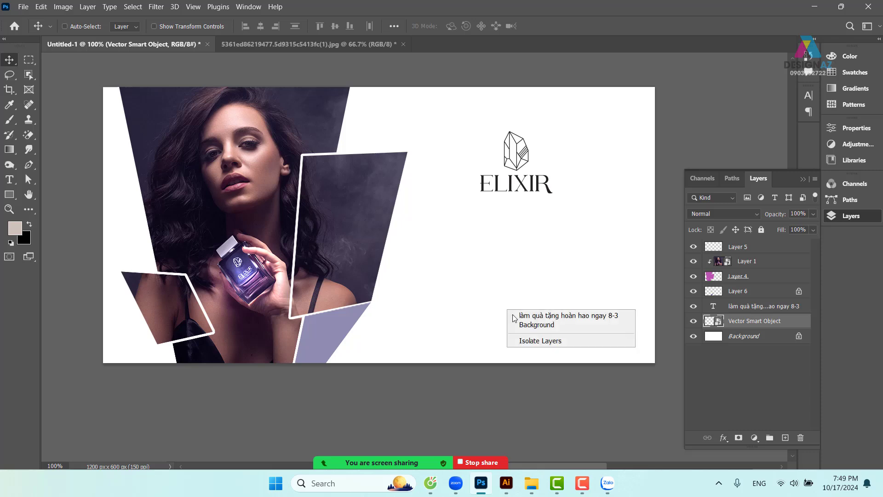
pyautogui.click(530, 313)
pyautogui.press('t')
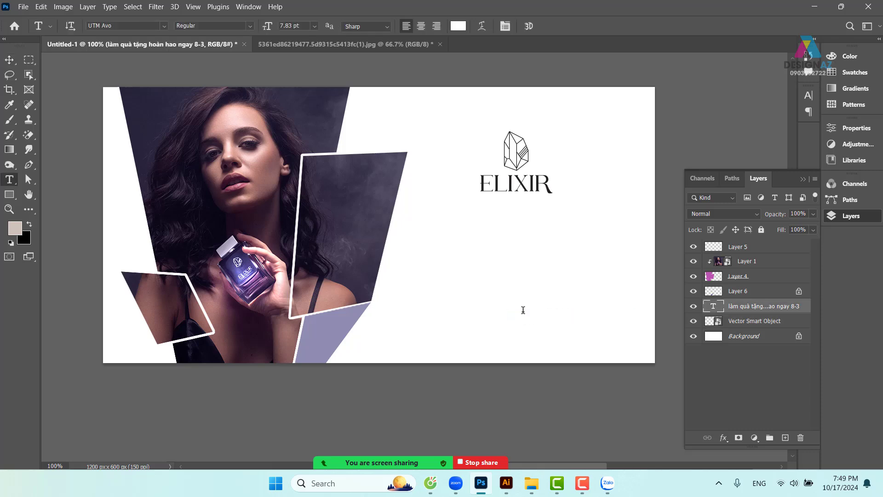
pyautogui.click(459, 26)
pyautogui.click(373, 183)
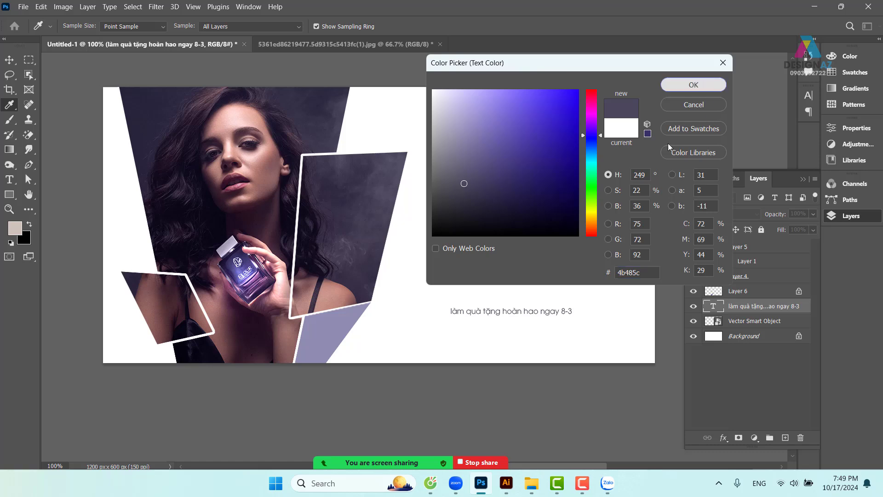
pyautogui.click(693, 85)
pyautogui.click(11, 60)
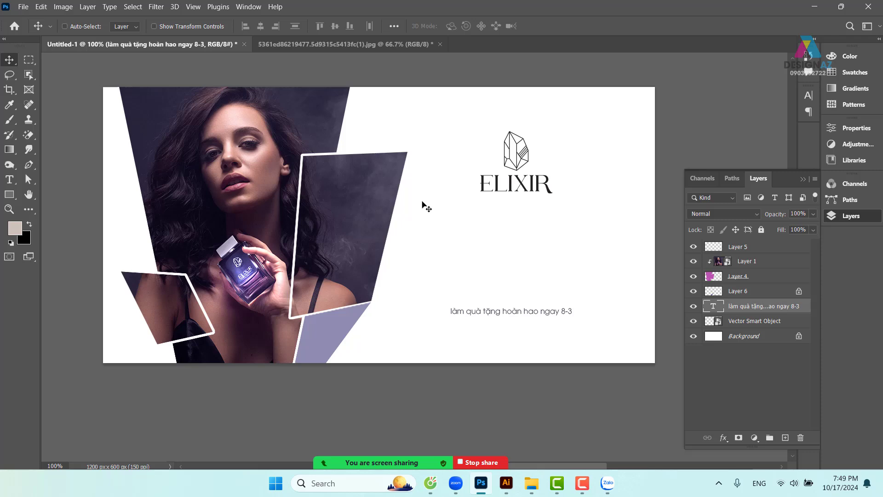
# Delete Layer 4, the clipping shape beneath the woman's photo, so the photo is no longer masked.
pyautogui.rightClick(346, 233)
pyautogui.click(365, 237)
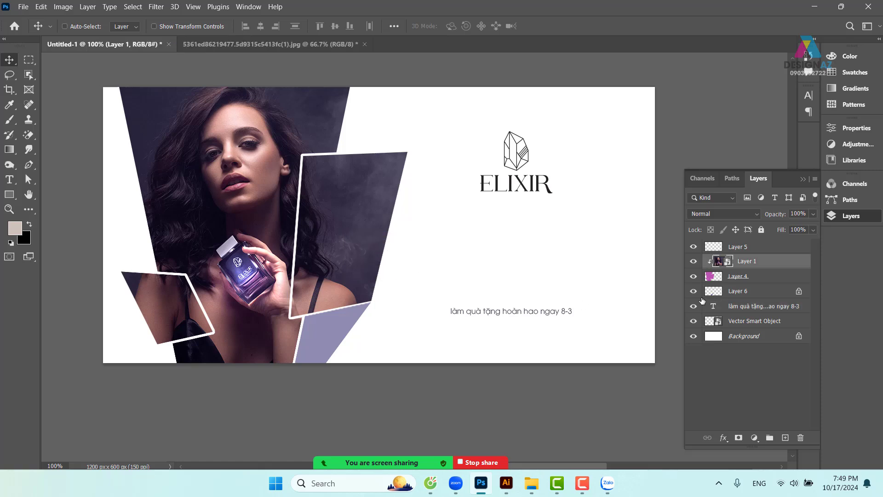
pyautogui.click(751, 279)
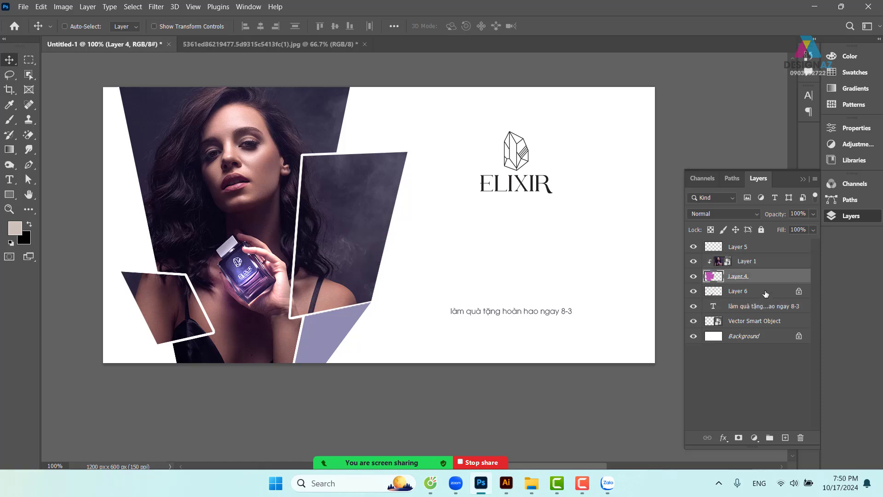
pyautogui.press('Delete')
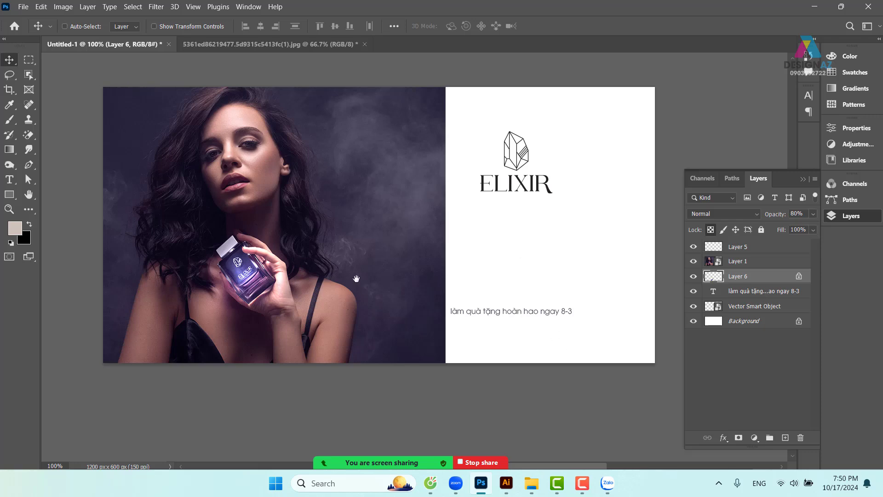
# Fill a full-height rectangular selection over the woman with the beige foreground colour on a new layer, and deselect.
pyautogui.moveTo(357, 278); pyautogui.dragTo(379, 272)
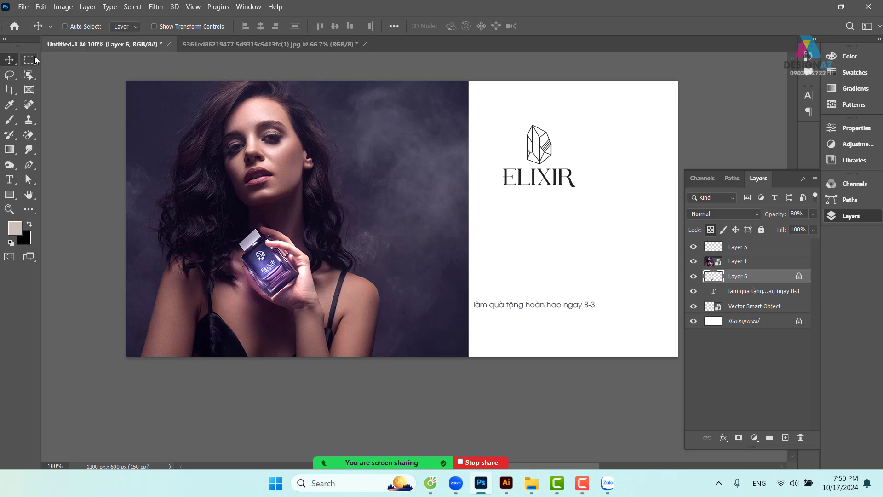
pyautogui.click(31, 61)
pyautogui.moveTo(171, 72); pyautogui.dragTo(380, 461)
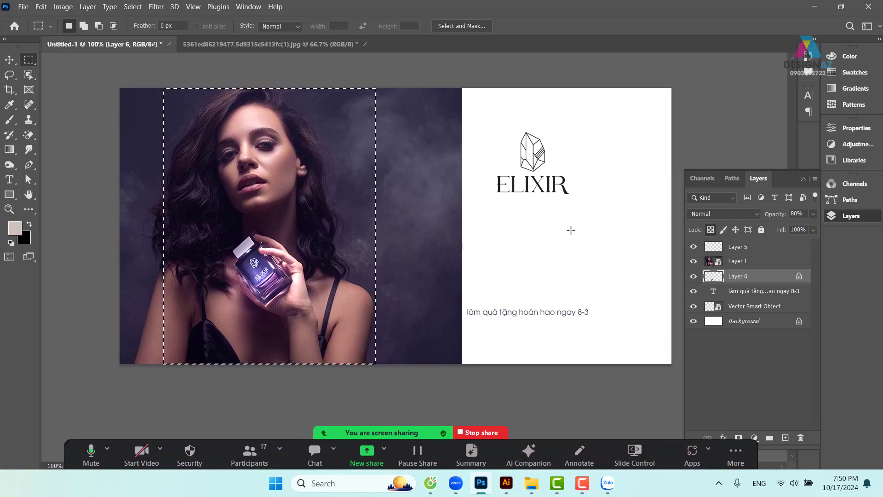
pyautogui.click(784, 438)
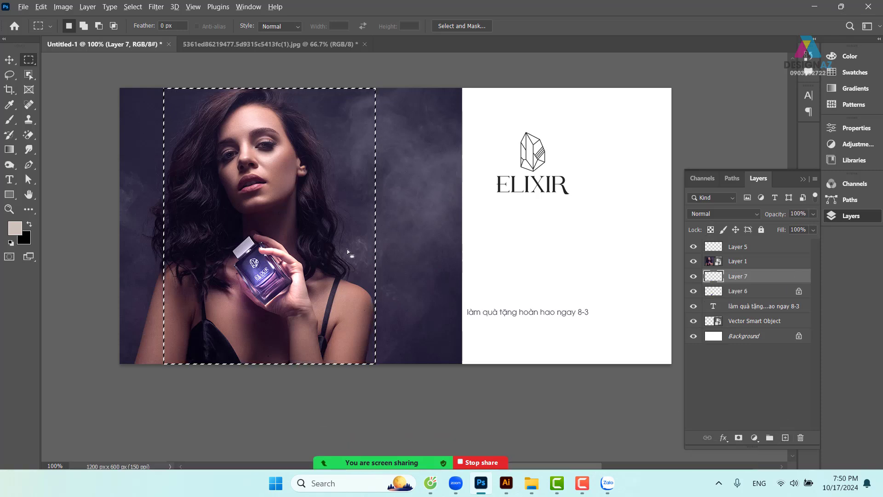
pyautogui.hotkey('alt', 'BackSpace')
pyautogui.hotkey('ctrl', 'd')
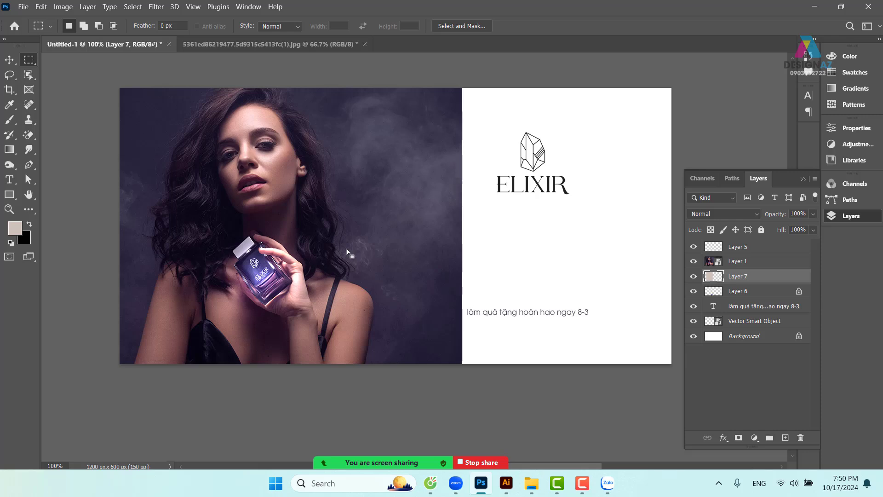
# Bring the beige rectangle layer to the front and set its opacity to 50%.
pyautogui.hotkey('ctrl', 'shift', ']')
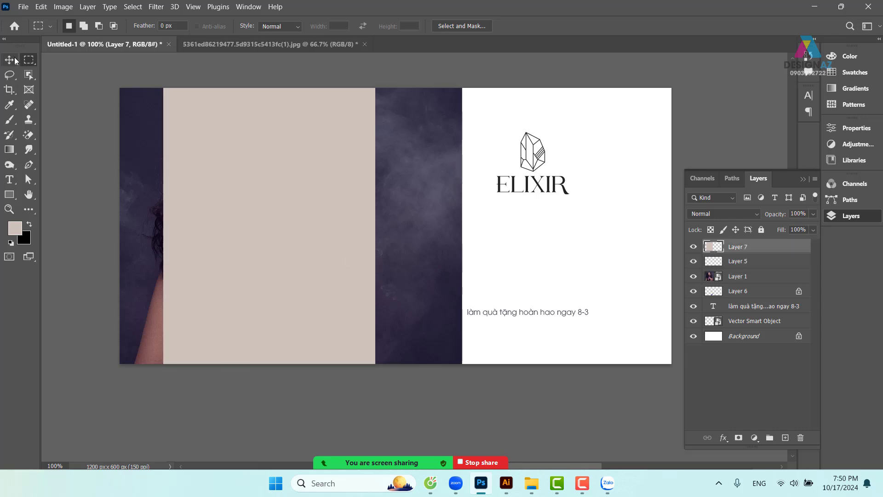
pyautogui.press('v')
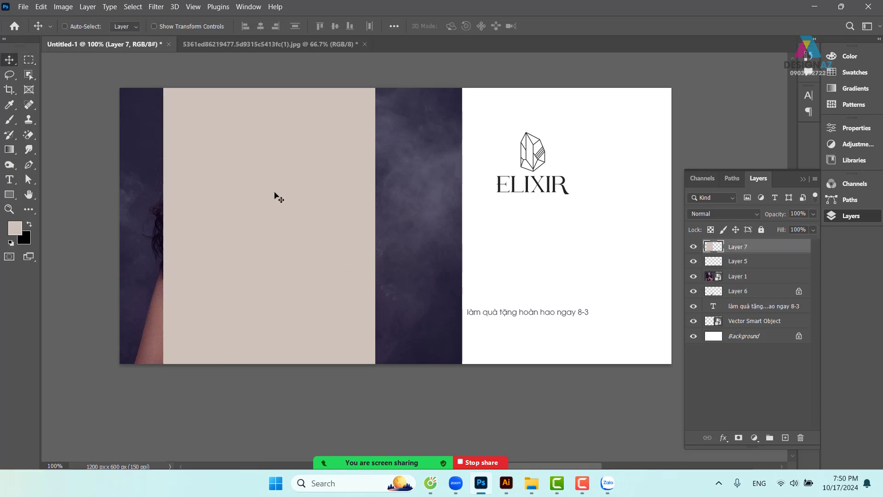
pyautogui.press('5')
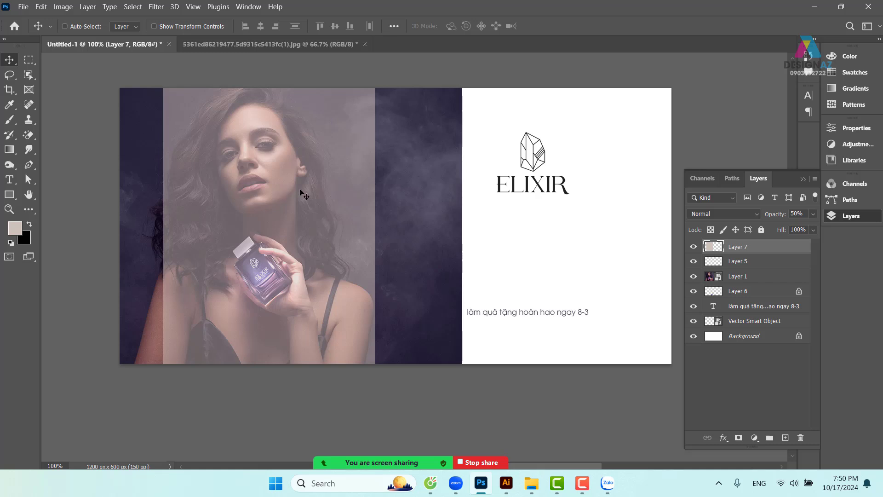
# Try rotating the beige rectangle about 45° and narrowing it to about 72% width, and delete its layer.
pyautogui.hotkey('ctrl', 't')
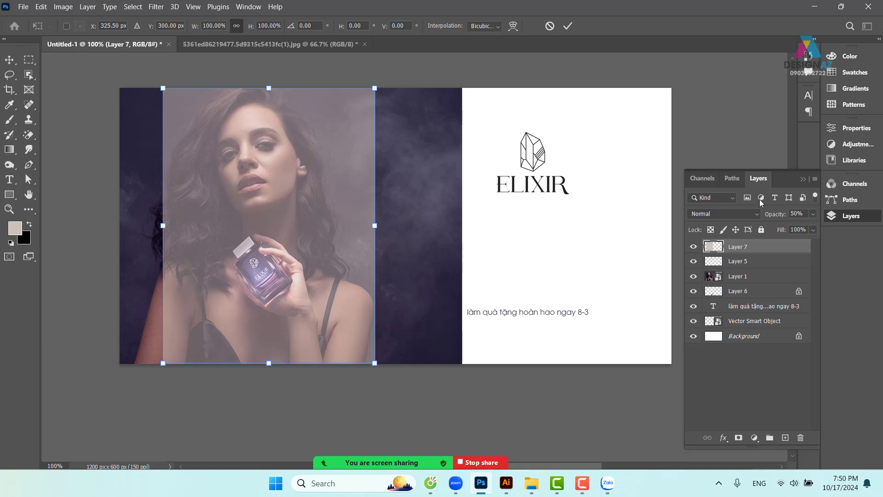
pyautogui.moveTo(383, 82); pyautogui.dragTo(456, 219)
pyautogui.moveTo(349, 192); pyautogui.dragTo(381, 170)
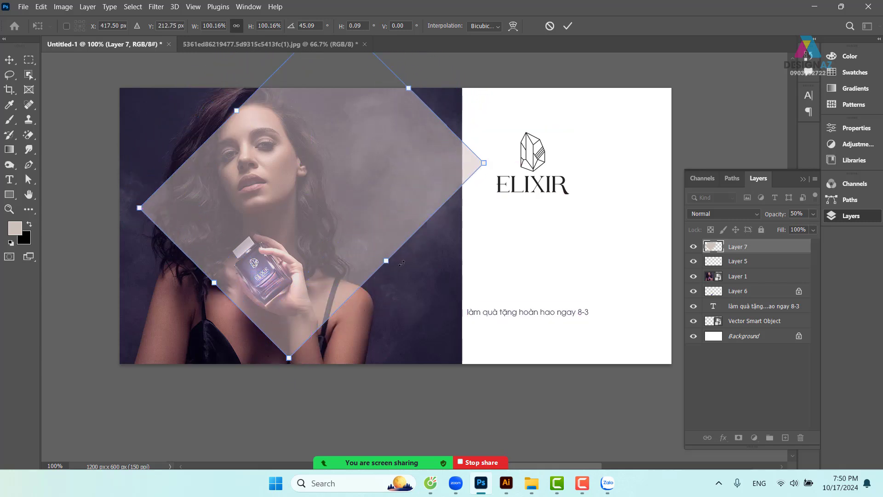
pyautogui.moveTo(386, 261); pyautogui.dragTo(323, 233)
pyautogui.hotkey('ctrl', 'z')
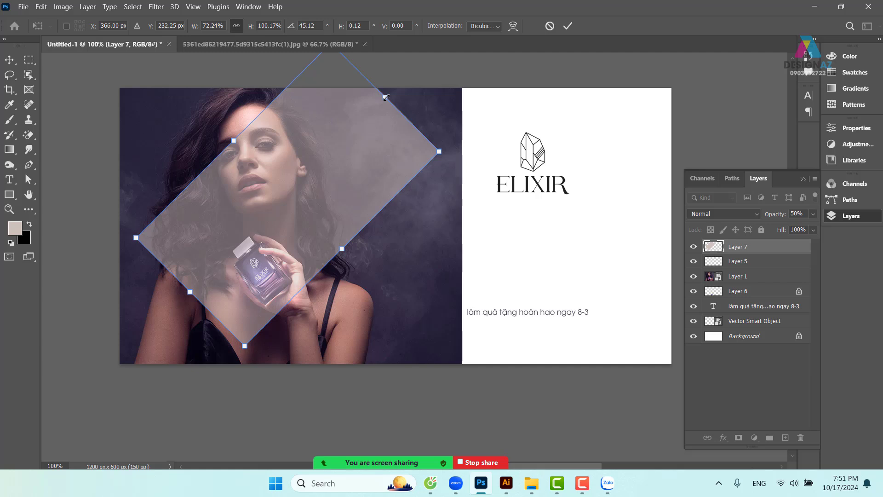
pyautogui.press('Return')
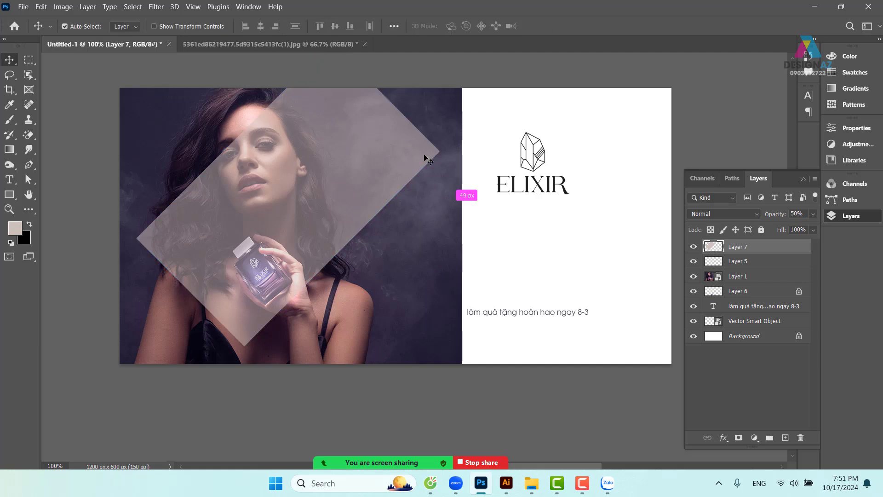
pyautogui.hotkey('ctrl', 'z')
pyautogui.press('Delete')
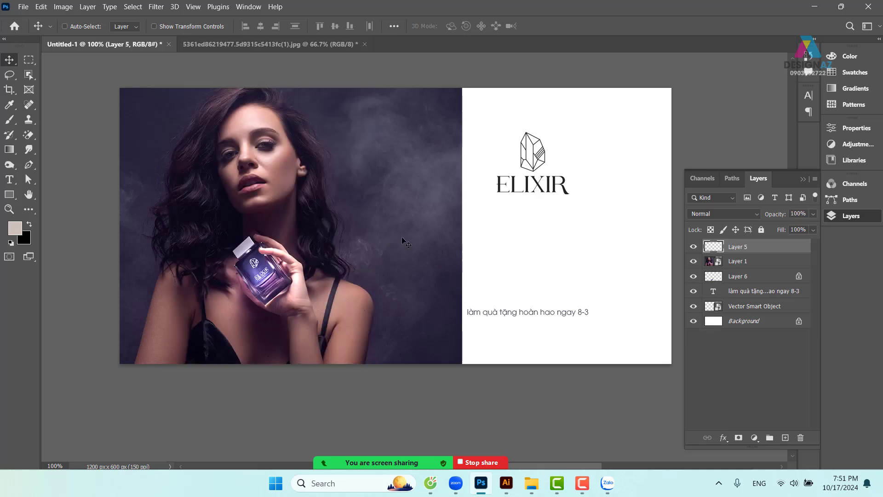
# Move the ELIXIR logo and the tagline from the white area to the left part of the banner.
pyautogui.rightClick(380, 202)
pyautogui.press('Escape')
pyautogui.rightClick(542, 156)
pyautogui.press('Escape')
pyautogui.rightClick(537, 157)
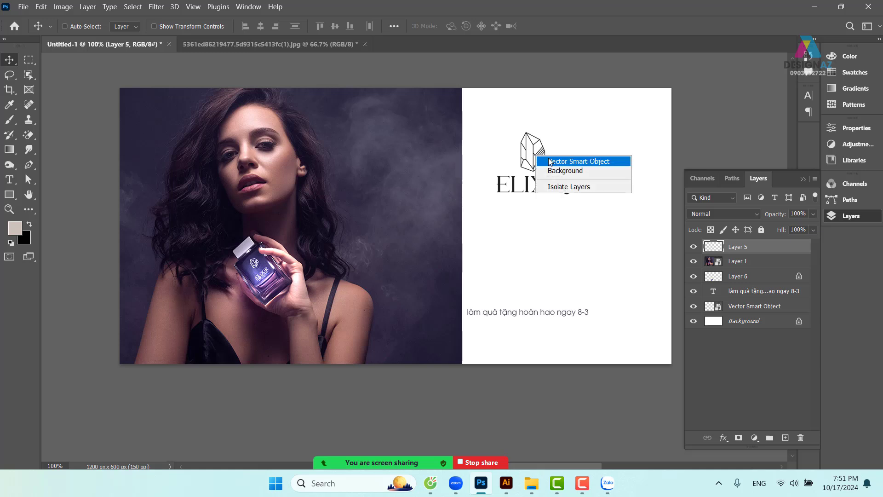
pyautogui.click(575, 161)
pyautogui.moveTo(536, 180); pyautogui.dragTo(294, 175)
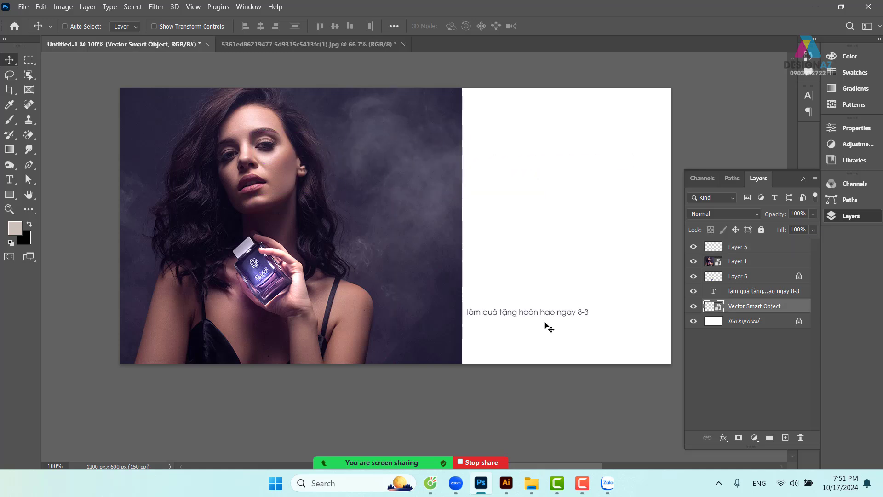
pyautogui.rightClick(536, 313)
pyautogui.click(550, 318)
pyautogui.moveTo(550, 321); pyautogui.dragTo(318, 317)
# Move the woman's photo on Layer 1 to the right side of the banner.
pyautogui.rightClick(379, 223)
pyautogui.click(401, 228)
pyautogui.moveTo(352, 220); pyautogui.dragTo(620, 223)
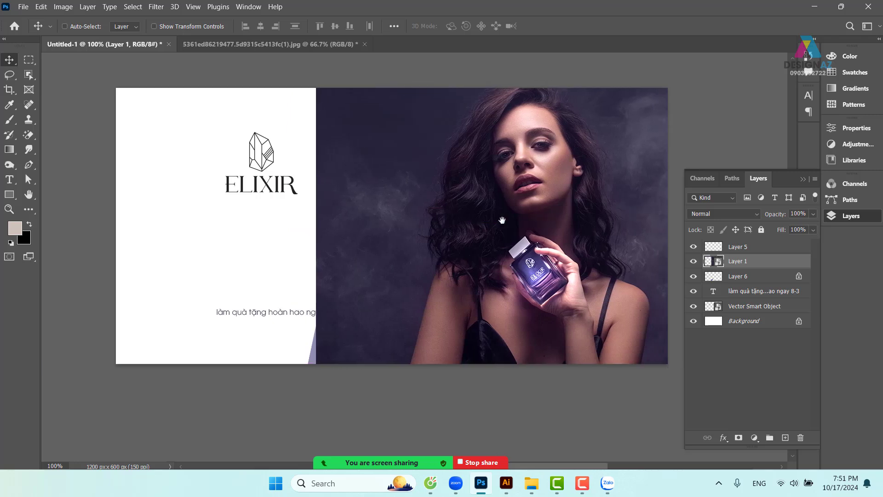
# Pull the purple quadrilateral on Layer 6 out from behind the photo and delete it.
pyautogui.moveTo(523, 242); pyautogui.dragTo(417, 232)
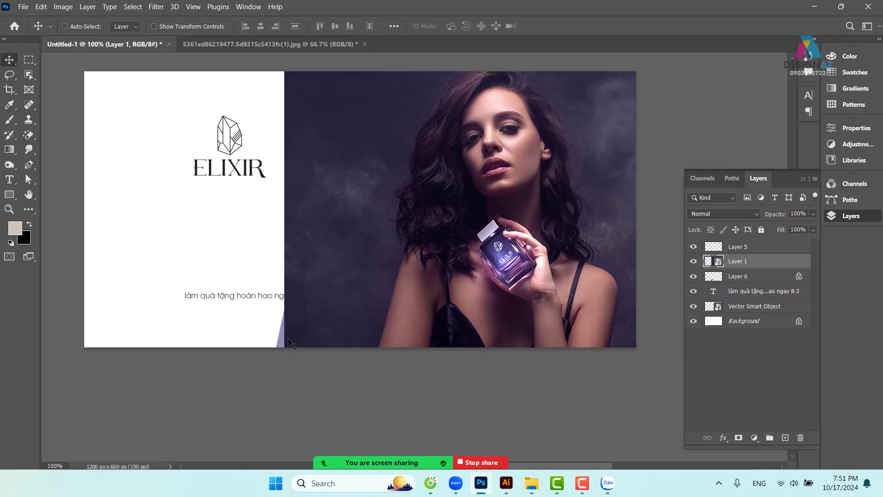
pyautogui.rightClick(288, 347)
pyautogui.click(289, 348)
pyautogui.moveTo(279, 346); pyautogui.dragTo(210, 332)
pyautogui.press('8')
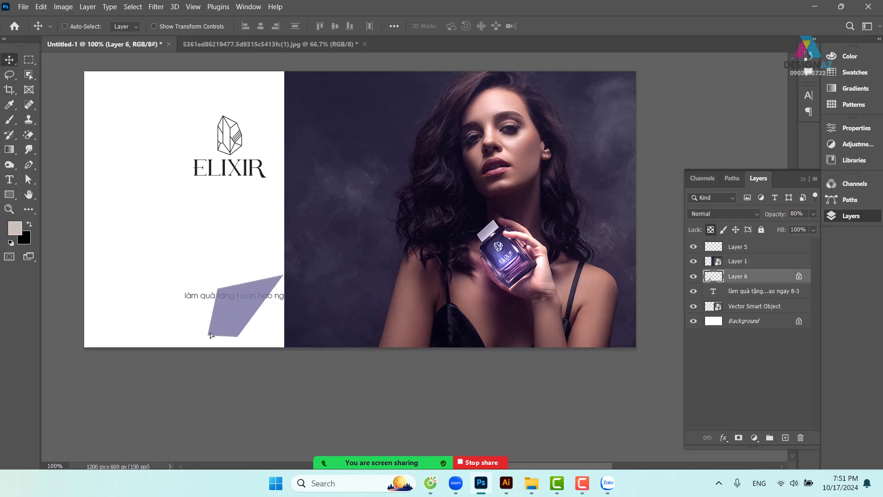
pyautogui.press('Delete')
# Select a full-height rectangle over the woman and fill it with the beige foreground colour on a new layer.
pyautogui.moveTo(451, 210); pyautogui.dragTo(386, 212)
pyautogui.moveTo(294, 169); pyautogui.dragTo(359, 172)
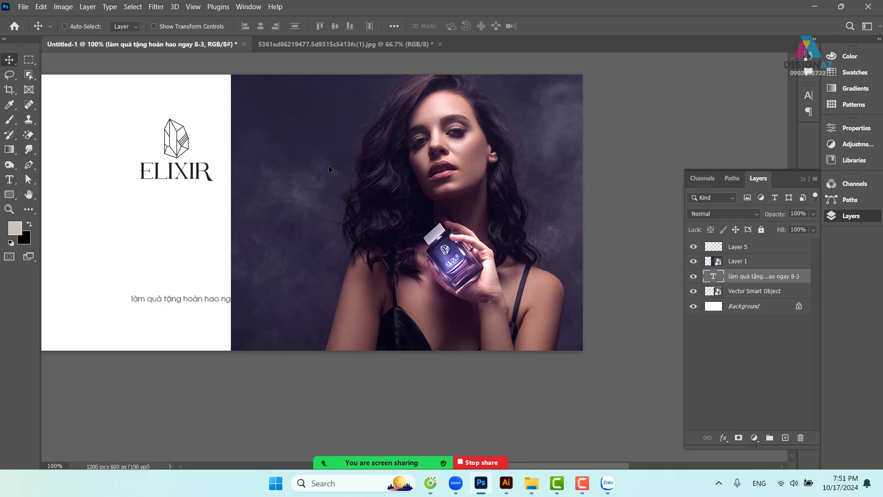
pyautogui.click(29, 60)
pyautogui.moveTo(330, 70); pyautogui.dragTo(521, 416)
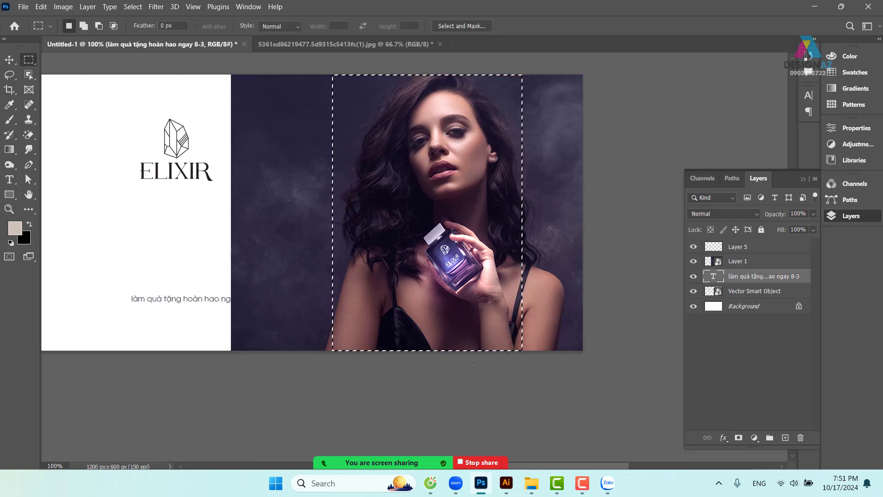
pyautogui.click(786, 438)
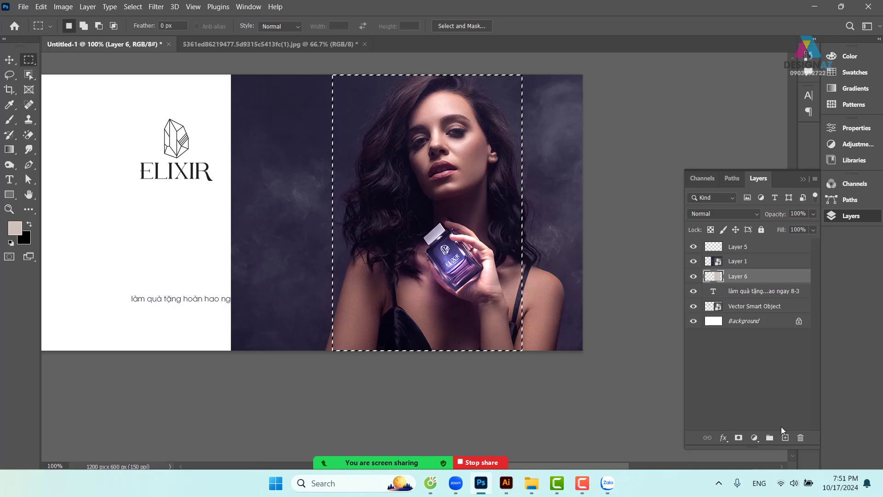
pyautogui.hotkey('alt', 'BackSpace')
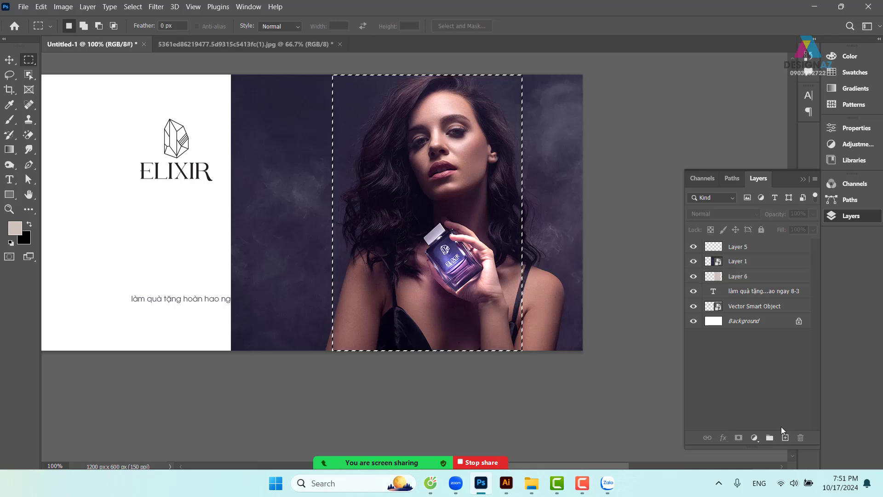
# Bring the beige rectangle on Layer 6 to the front of the layer stack, deselect it and set its opacity to 60%.
pyautogui.click(782, 281)
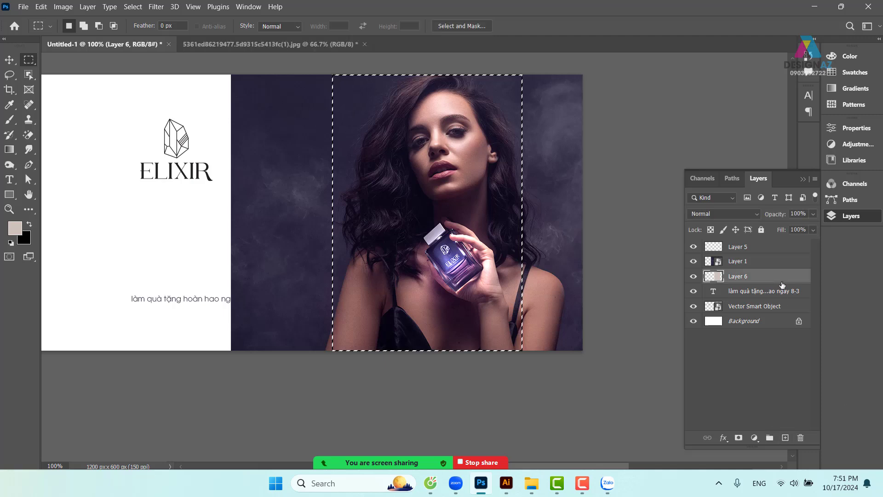
pyautogui.hotkey('ctrl', 'shift', ']')
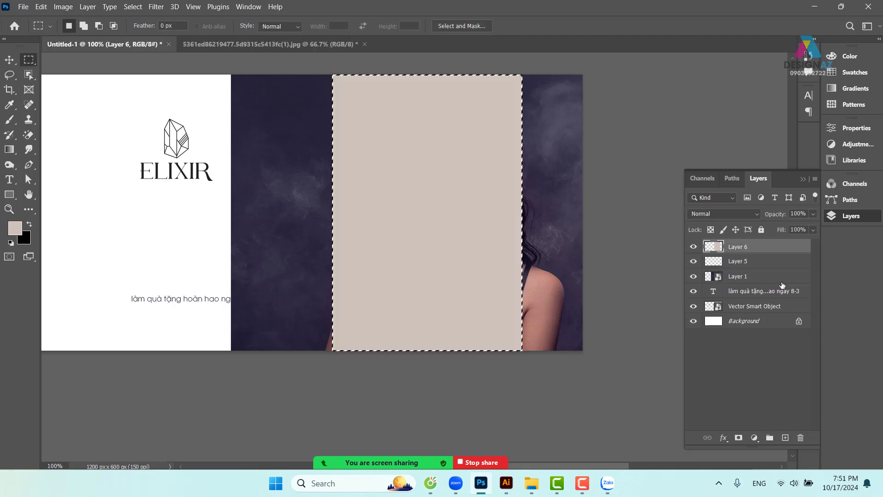
pyautogui.press('v')
pyautogui.hotkey('ctrl', 'd')
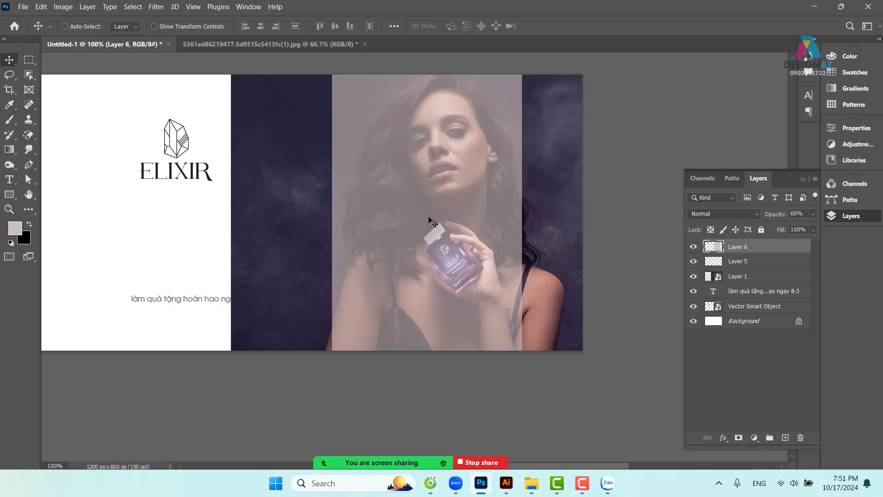
# Rotate the beige rectangle 45° and reshape it to about 89% width and 149% height as a diagonal band across the woman.
pyautogui.hotkey('ctrl', 't')
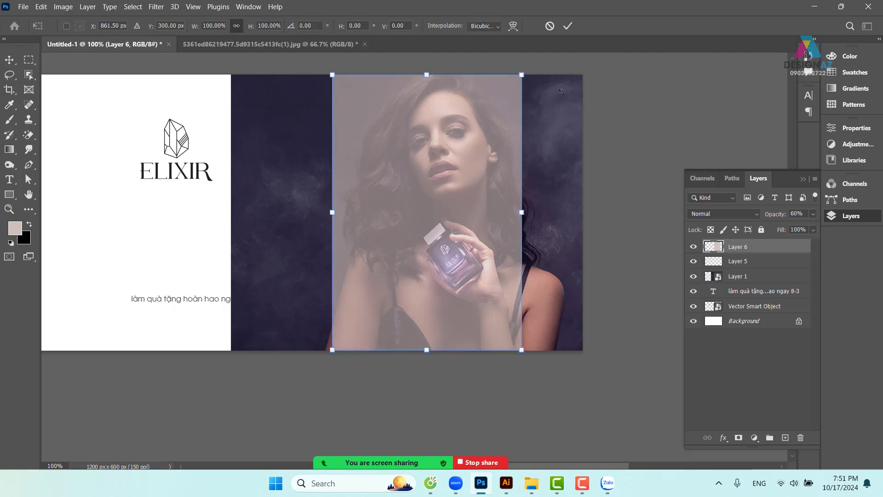
pyautogui.moveTo(542, 74); pyautogui.dragTo(631, 166)
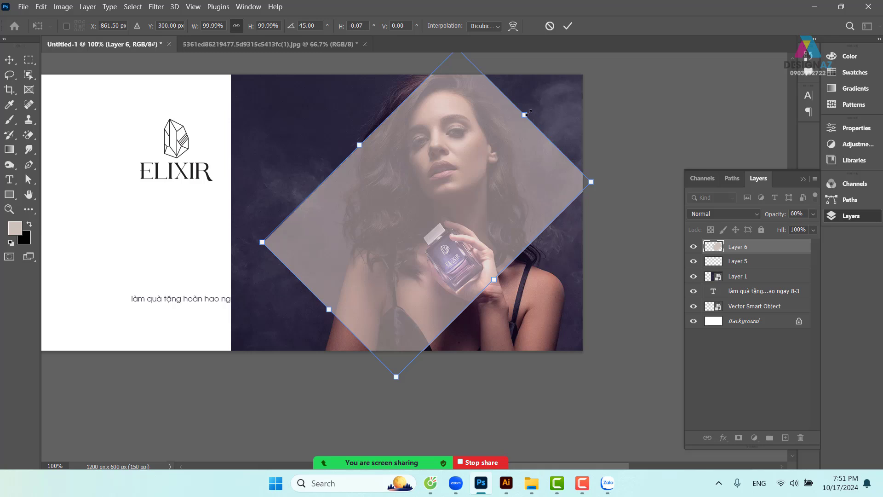
pyautogui.moveTo(524, 114); pyautogui.dragTo(620, 57)
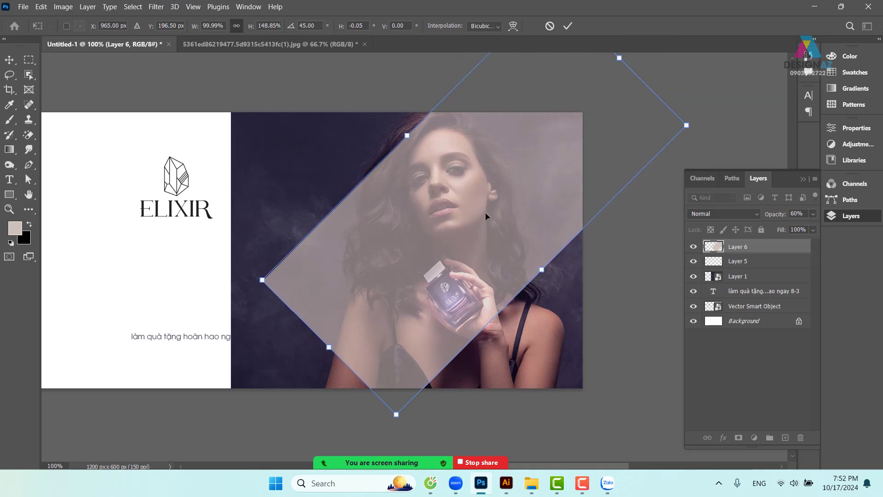
pyautogui.moveTo(503, 255)
pyautogui.mouseDown()
pyautogui.moveTo(553, 201)
pyautogui.moveTo(480, 242)
pyautogui.moveTo(485, 260)
pyautogui.moveTo(515, 251)
pyautogui.moveTo(508, 251)
pyautogui.mouseUp()
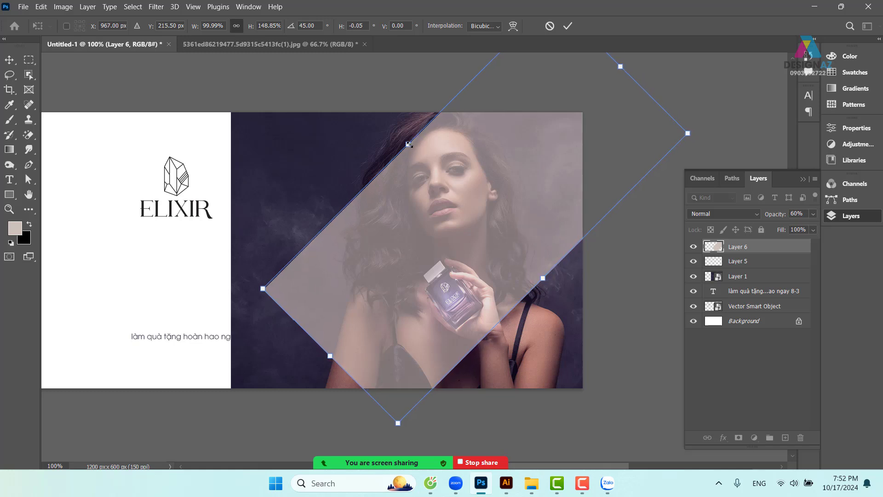
pyautogui.moveTo(409, 144)
pyautogui.mouseDown()
pyautogui.moveTo(418, 159)
pyautogui.moveTo(414, 151)
pyautogui.mouseUp()
pyautogui.moveTo(542, 278); pyautogui.dragTo(535, 271)
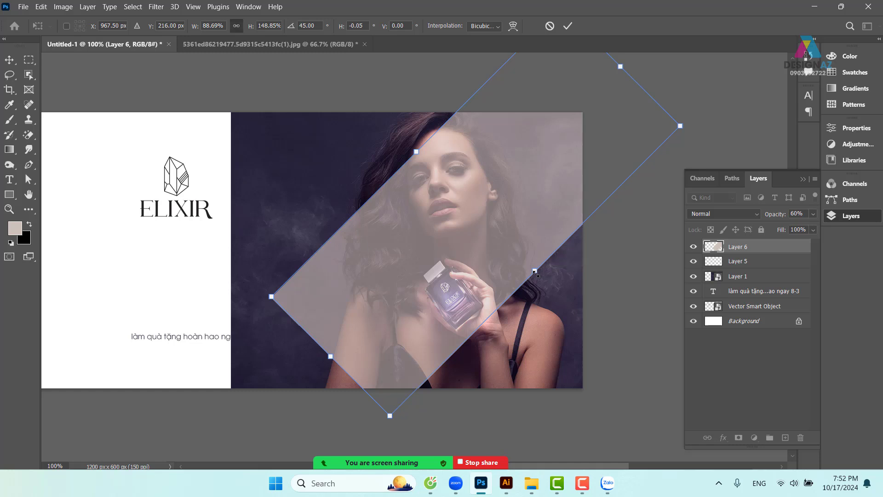
pyautogui.press('Return')
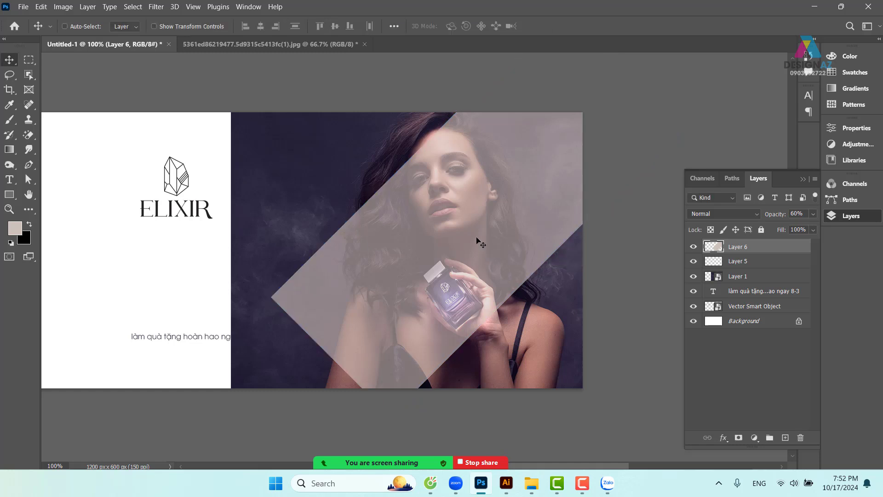
# Duplicate the diagonal band, scale the copy to about 53% and place it at the upper left of the photo.
pyautogui.rightClick(471, 219)
pyautogui.click(477, 222)
pyautogui.keyDown('alt'); pyautogui.moveTo(471, 253); pyautogui.dragTo(429, 231); pyautogui.keyUp('alt')
pyautogui.press('ctrl')
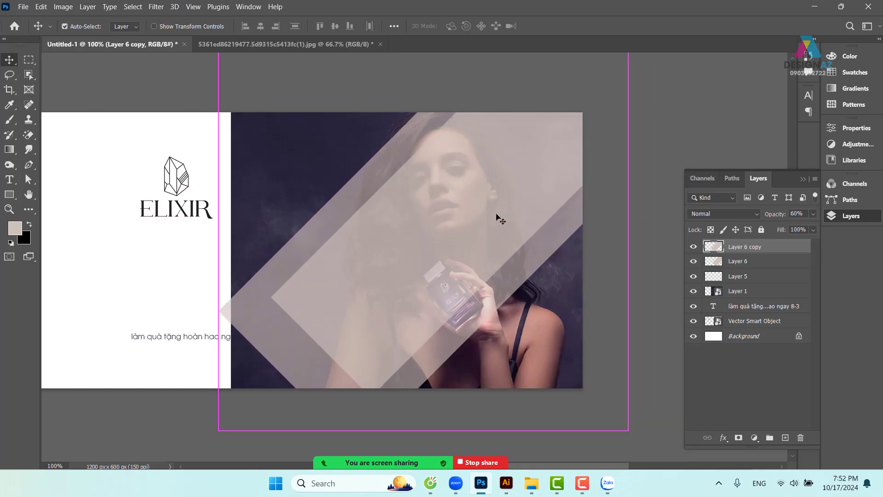
pyautogui.hotkey('ctrl', 't')
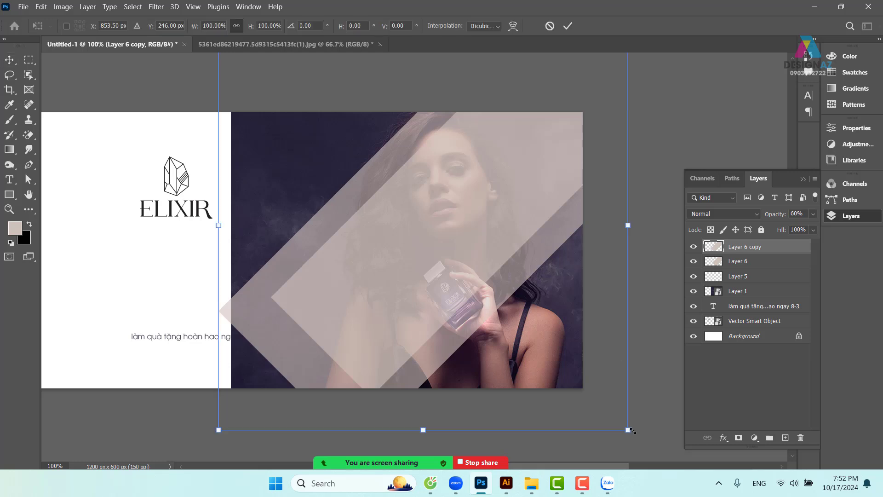
pyautogui.moveTo(632, 431); pyautogui.dragTo(438, 238)
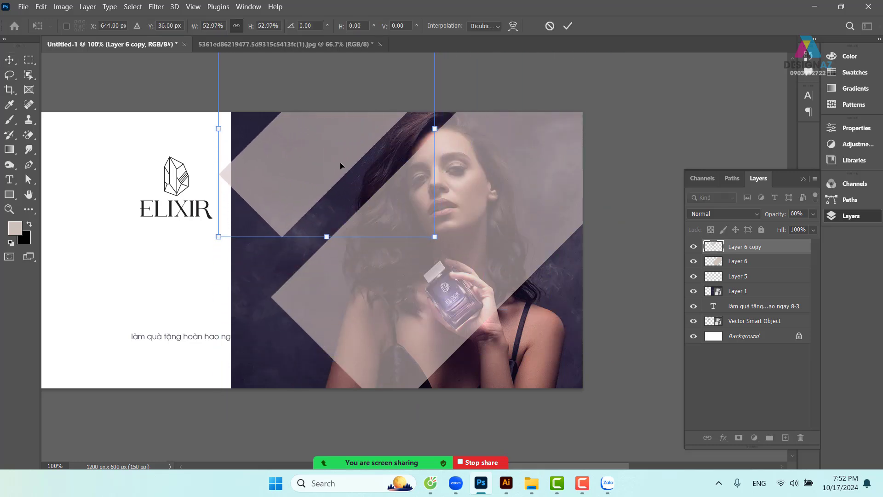
pyautogui.moveTo(340, 166); pyautogui.dragTo(352, 221)
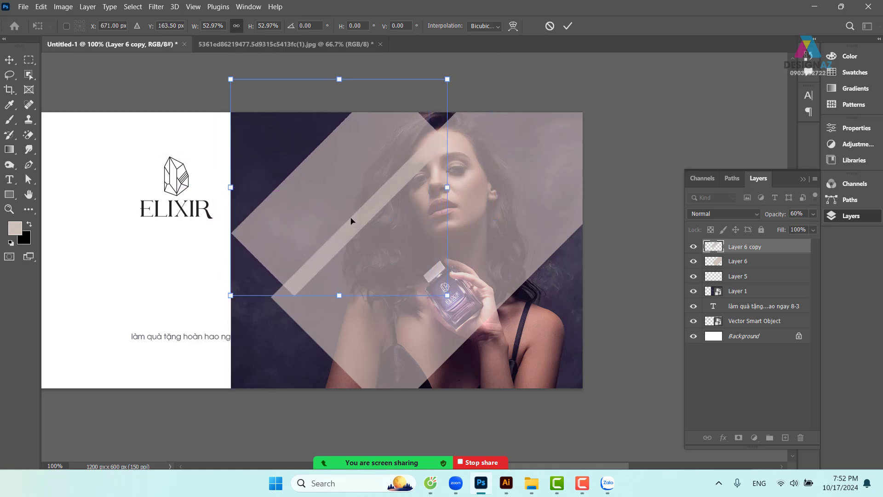
pyautogui.press('Return')
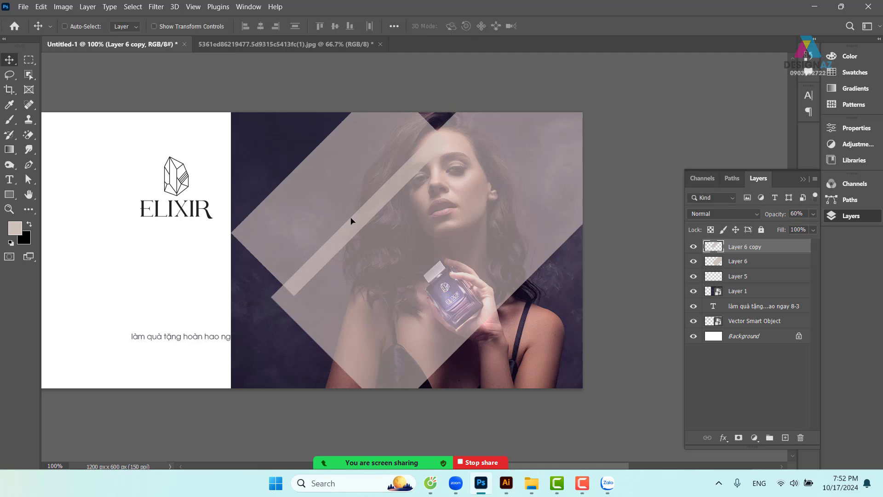
# Scale the band copy down to about 68% and place it below the large band, over the woman's shoulder, leaving a thin gap.
pyautogui.moveTo(352, 221); pyautogui.dragTo(392, 294)
pyautogui.press('ctrl')
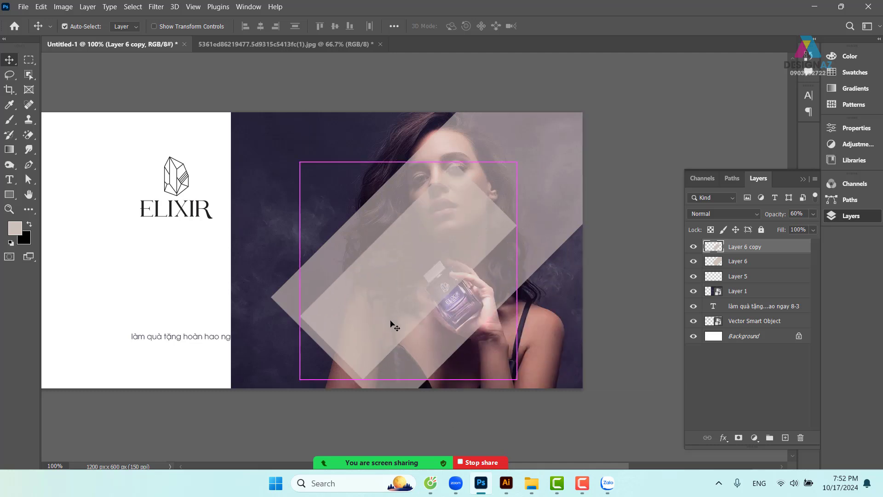
pyautogui.hotkey('ctrl', 't')
pyautogui.moveTo(516, 379); pyautogui.dragTo(447, 309)
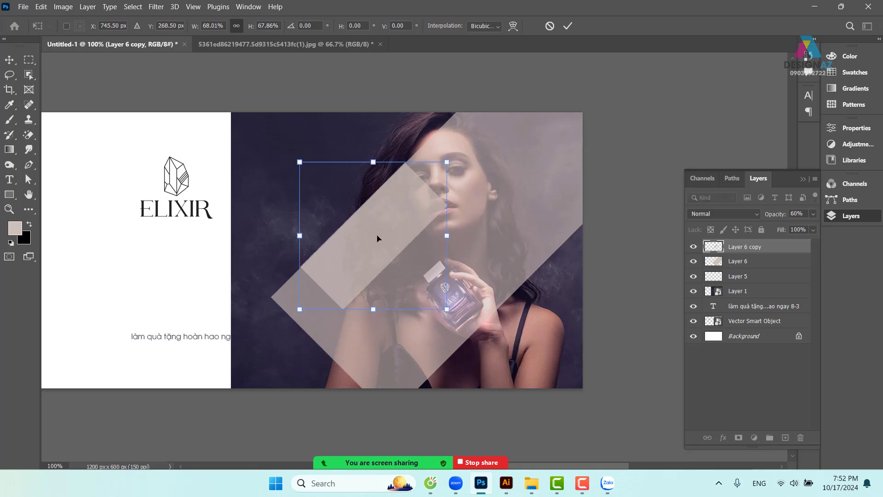
pyautogui.moveTo(376, 235); pyautogui.dragTo(492, 361)
pyautogui.press('Return')
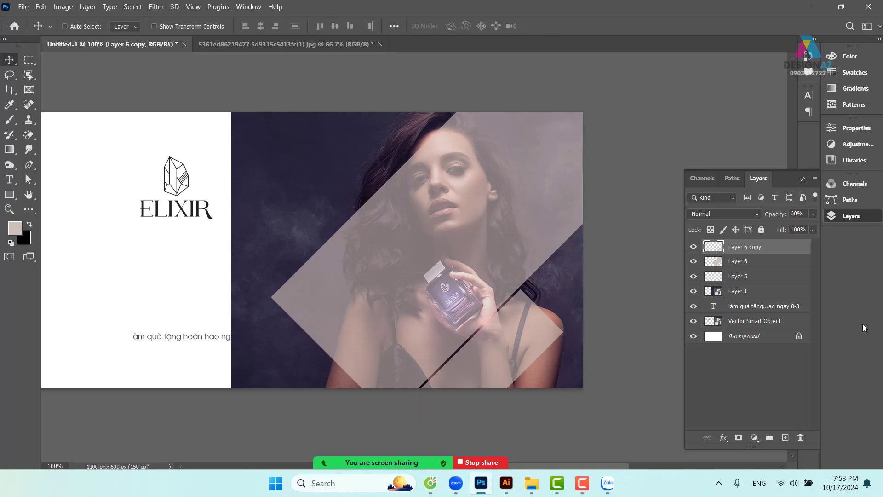
# Select a full-height rectangle in the photo's left half, fill it with the beige foreground colour on a new layer and deselect it.
pyautogui.click(785, 436)
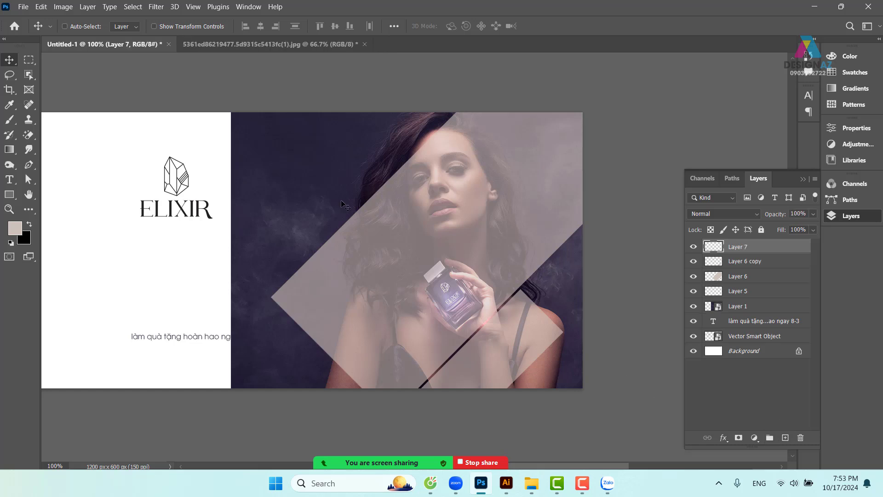
pyautogui.click(29, 60)
pyautogui.moveTo(293, 115); pyautogui.dragTo(417, 436)
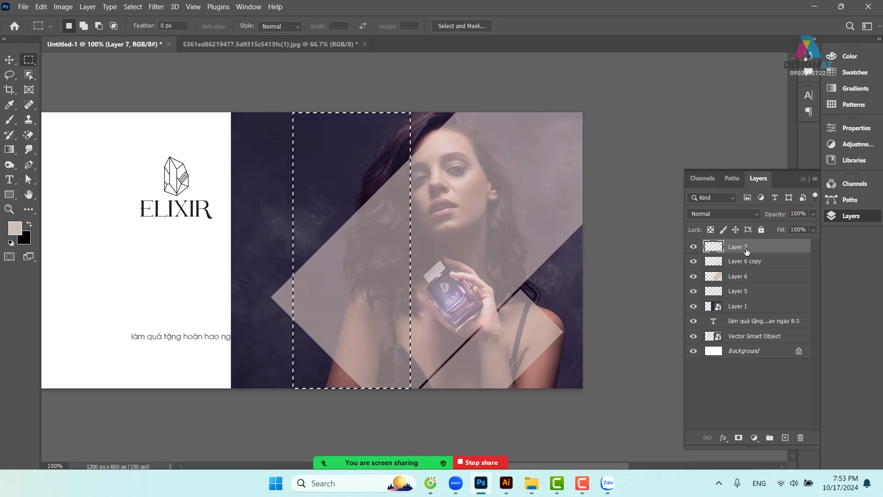
pyautogui.hotkey('alt', 'BackSpace')
pyautogui.press('v')
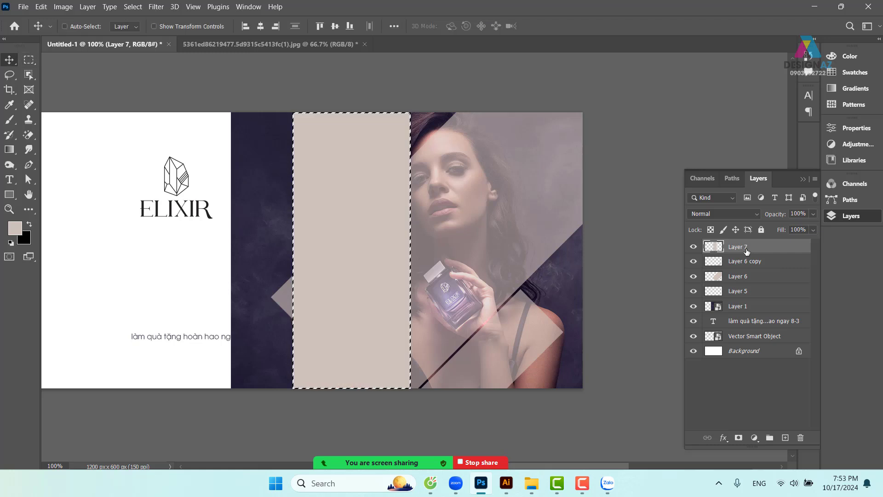
pyautogui.hotkey('ctrl', 'd')
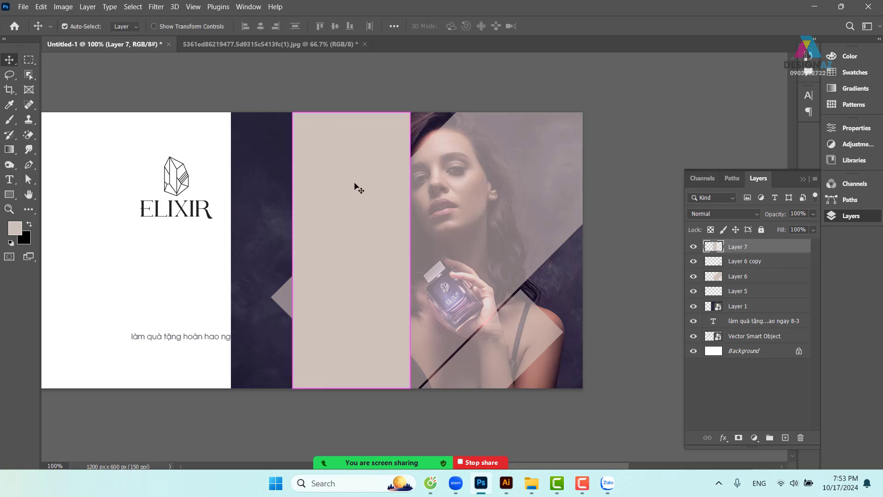
# Rotate the new beige rectangle 45° and narrow it to about 38% width along the large band's upper-left edge.
pyautogui.hotkey('ctrl', 't')
pyautogui.moveTo(424, 97); pyautogui.dragTo(471, 211)
pyautogui.moveTo(408, 239); pyautogui.dragTo(365, 151)
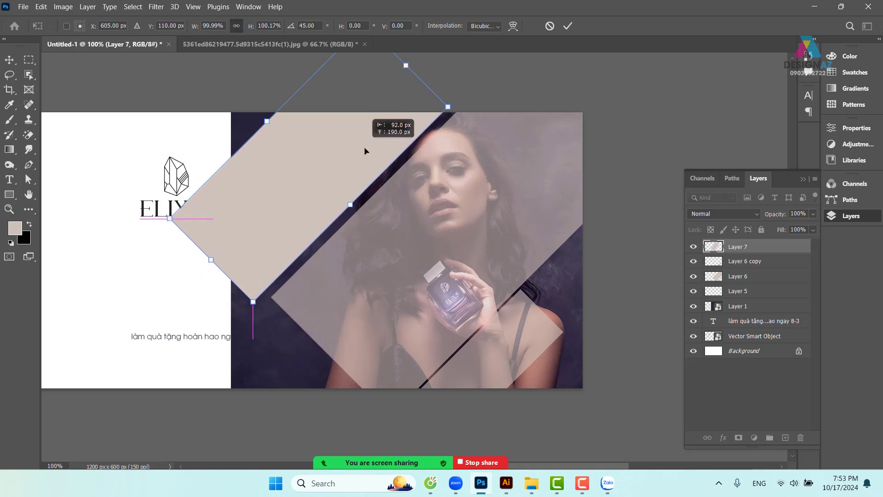
pyautogui.moveTo(359, 184); pyautogui.dragTo(372, 255)
pyautogui.moveTo(429, 278); pyautogui.dragTo(401, 128)
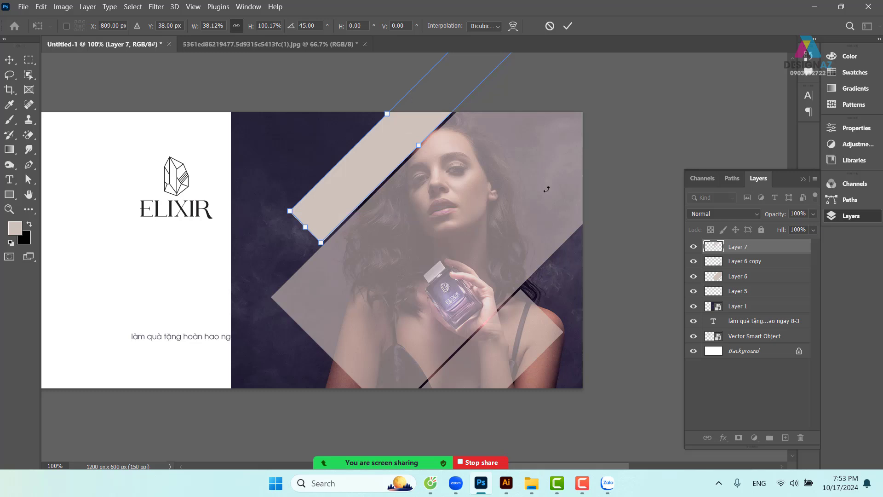
# Slide the narrow beige band up along the diagonal to about X 860 px, Y -11 px, leaving a thin gap to the large band.
pyautogui.press('Down')
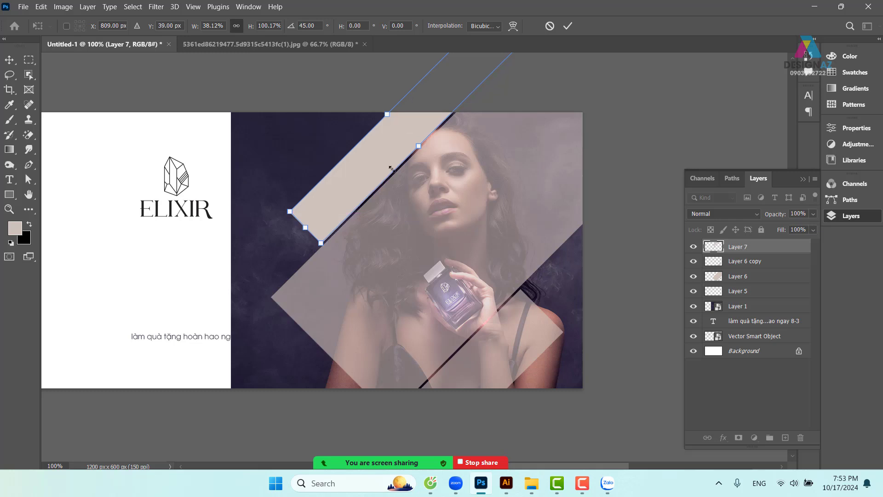
pyautogui.moveTo(373, 175); pyautogui.dragTo(388, 158)
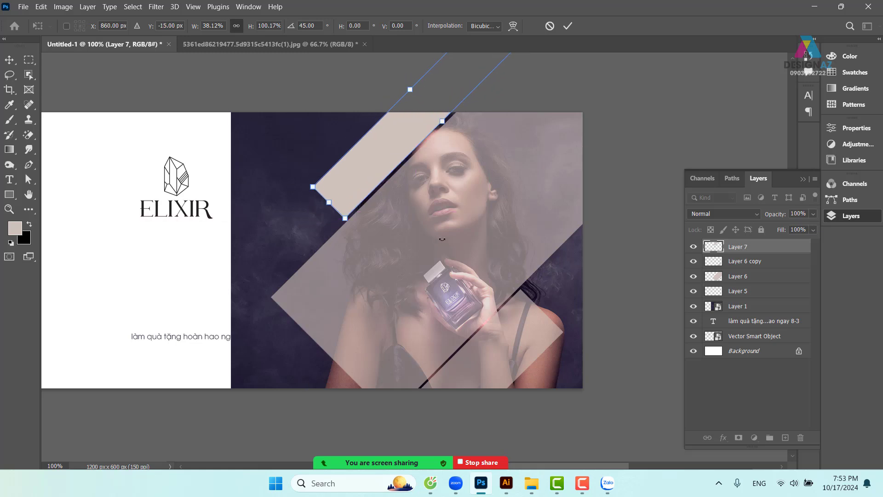
pyautogui.press('Down')
pyautogui.press('Down')
pyautogui.press('Down')
pyautogui.press('Down')
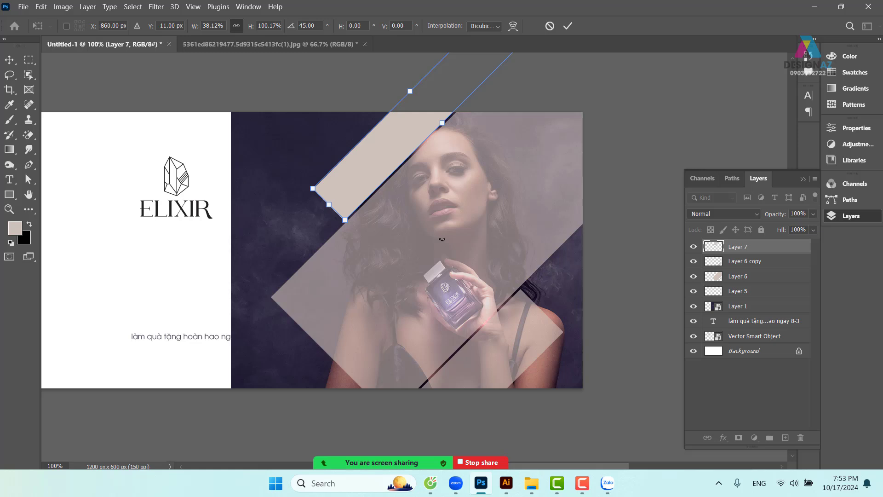
pyautogui.press('Down')
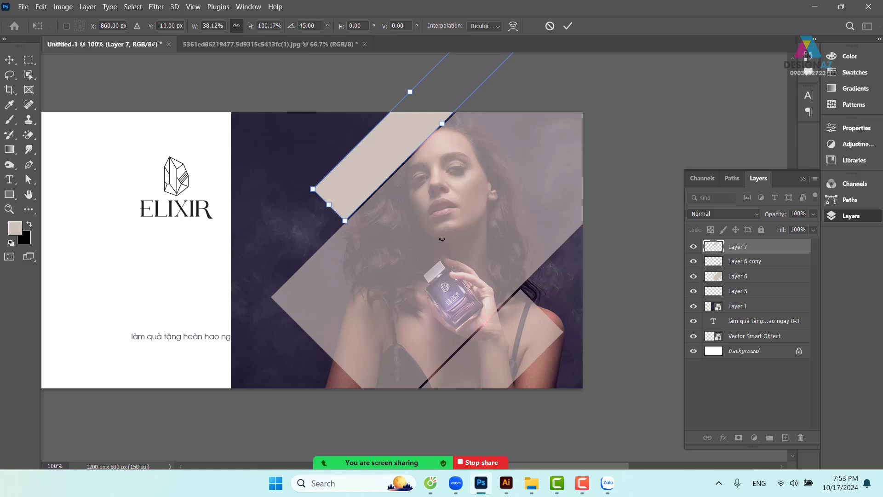
pyautogui.press('Up')
pyautogui.press('Down')
pyautogui.press('Up')
pyautogui.press('Return')
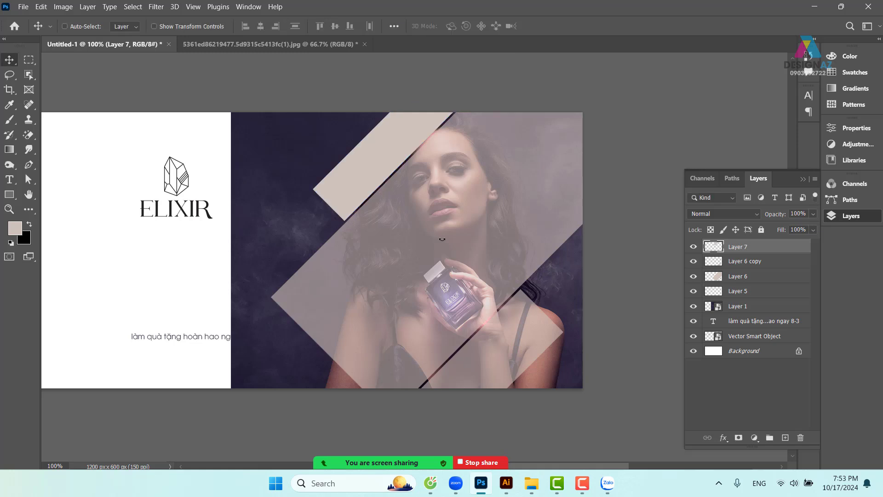
# Try a small beige square rotated 45° on a new layer below the narrow band's lower end, and delete it.
pyautogui.moveTo(329, 264); pyautogui.dragTo(362, 239)
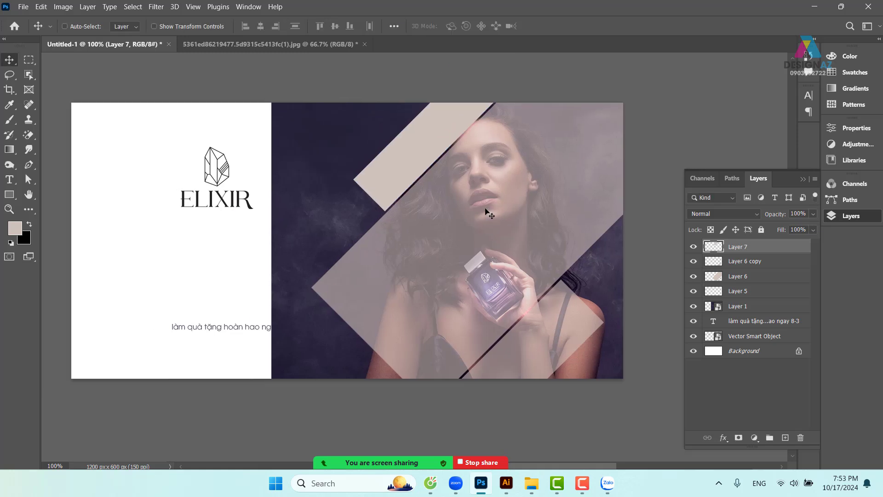
pyautogui.moveTo(480, 224); pyautogui.dragTo(470, 220)
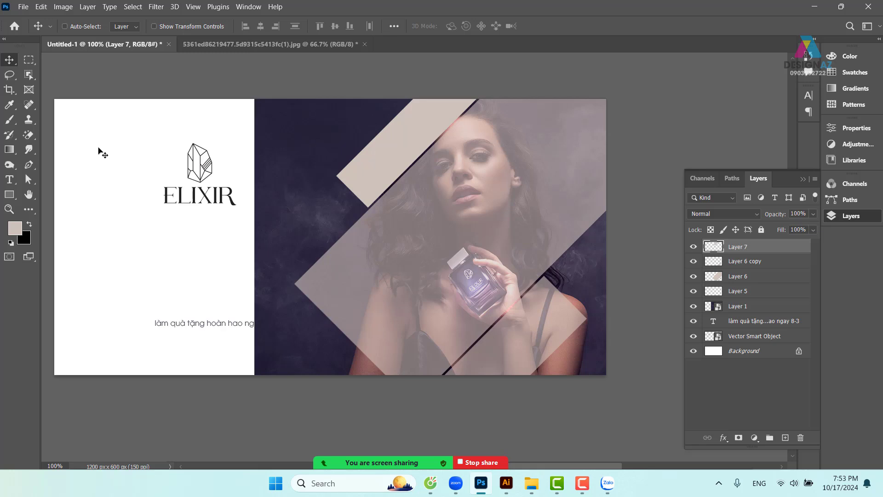
pyautogui.click(31, 61)
pyautogui.moveTo(308, 218); pyautogui.dragTo(375, 249)
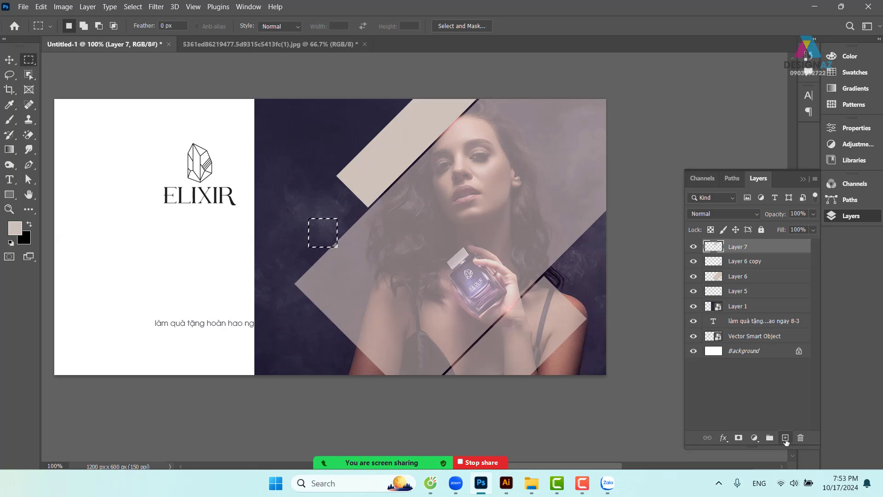
pyautogui.click(785, 437)
pyautogui.hotkey('alt', 'BackSpace')
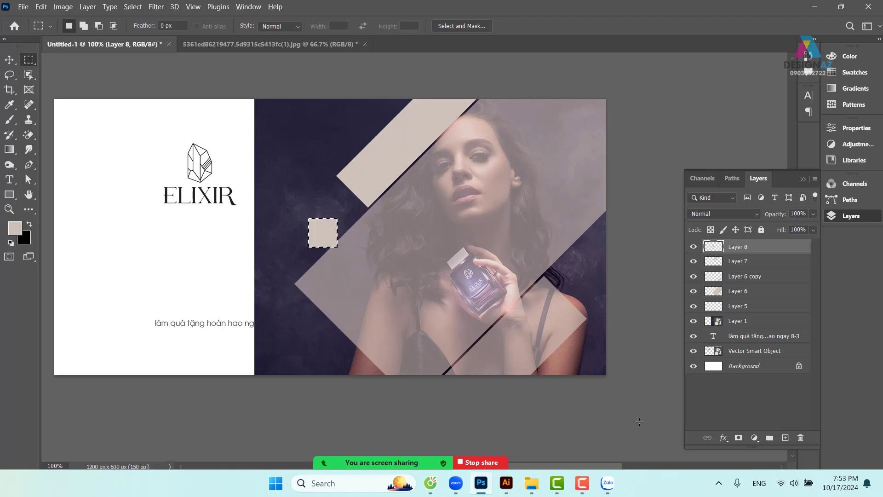
pyautogui.hotkey('ctrl', 'd')
pyautogui.press('v')
pyautogui.moveTo(327, 235); pyautogui.dragTo(352, 212)
pyautogui.hotkey('ctrl', 't')
pyautogui.press('Return')
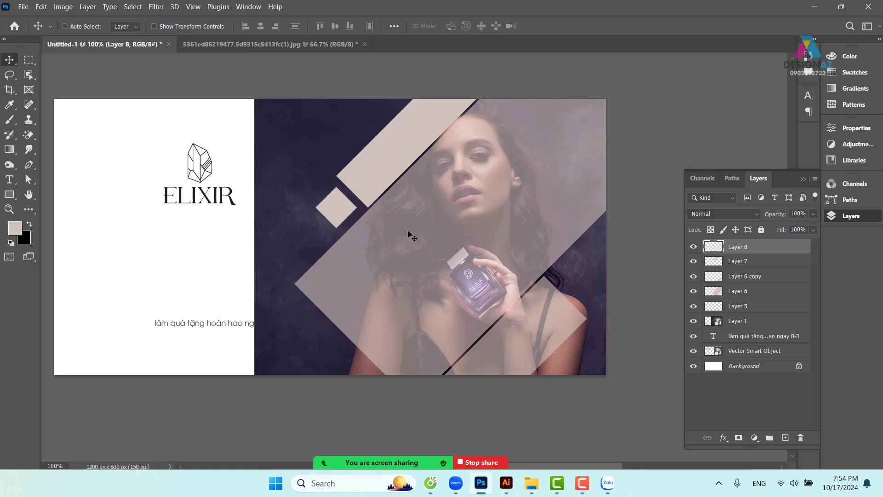
pyautogui.press('Delete')
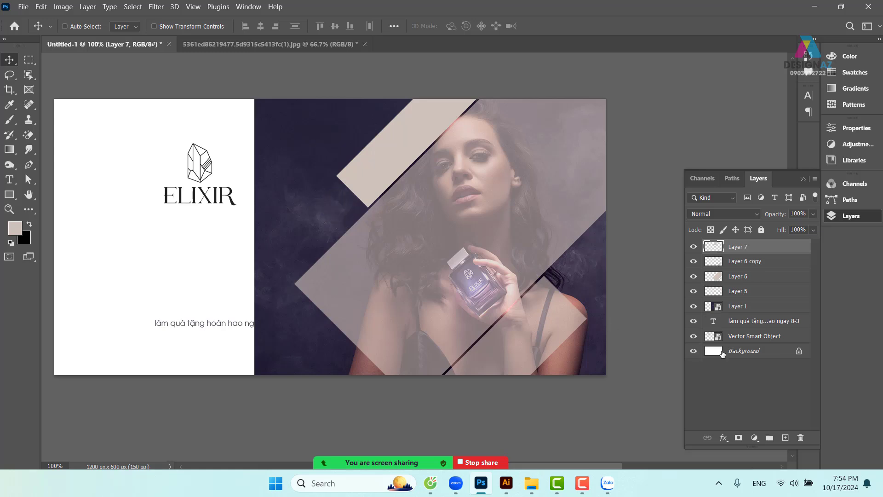
# Draw a small beige-filled square on a new layer below the narrow band's lower end, deselect it and rotate it 45°.
pyautogui.click(785, 438)
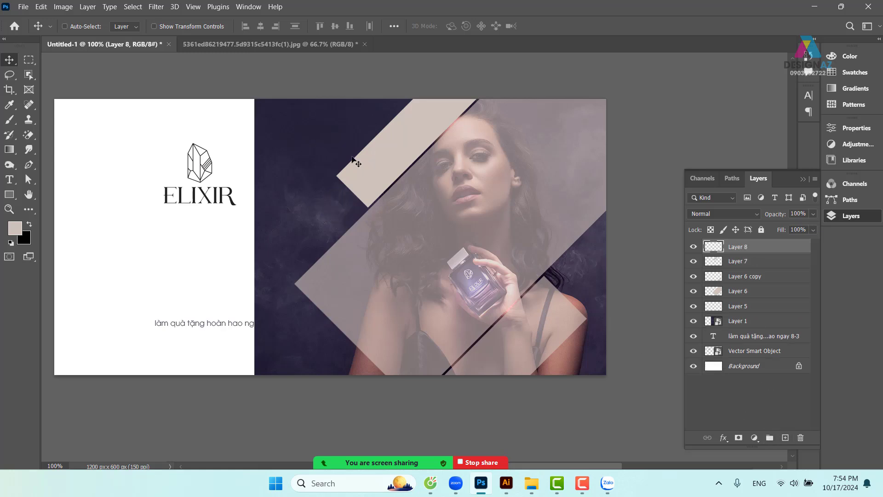
pyautogui.click(30, 59)
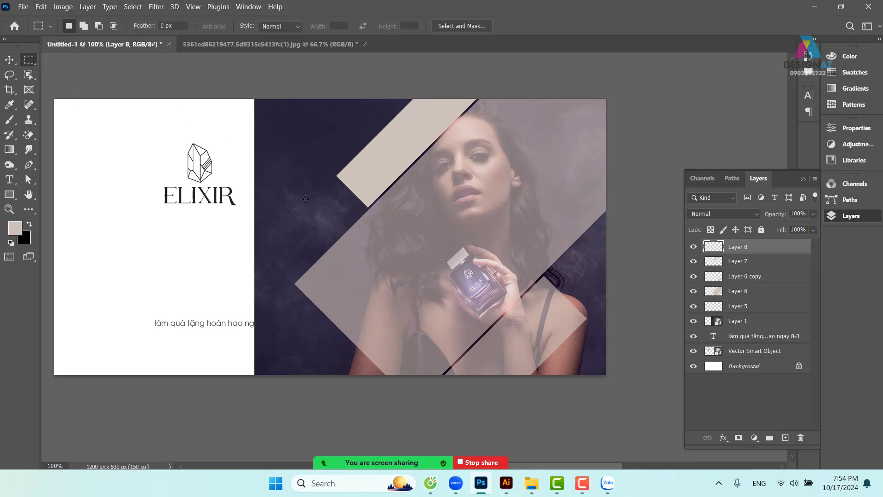
pyautogui.moveTo(305, 199); pyautogui.dragTo(336, 229)
pyautogui.hotkey('alt', 'BackSpace')
pyautogui.hotkey('ctrl', 'd')
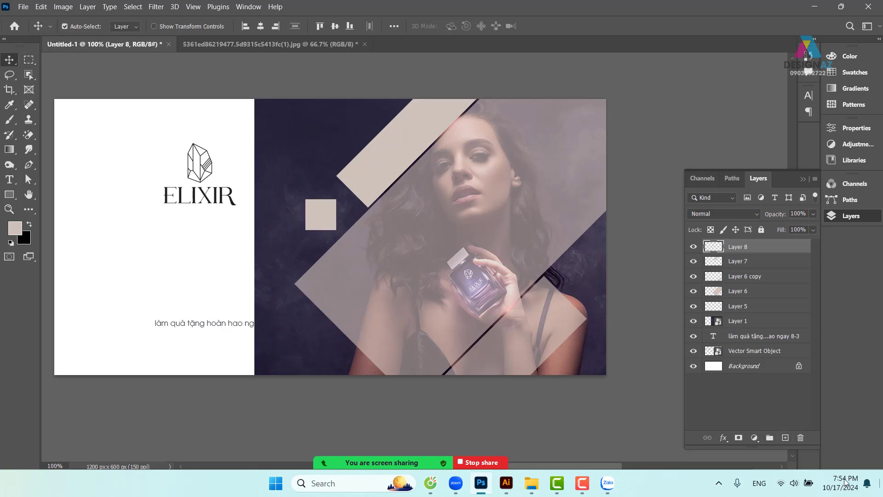
pyautogui.hotkey('ctrl', 't')
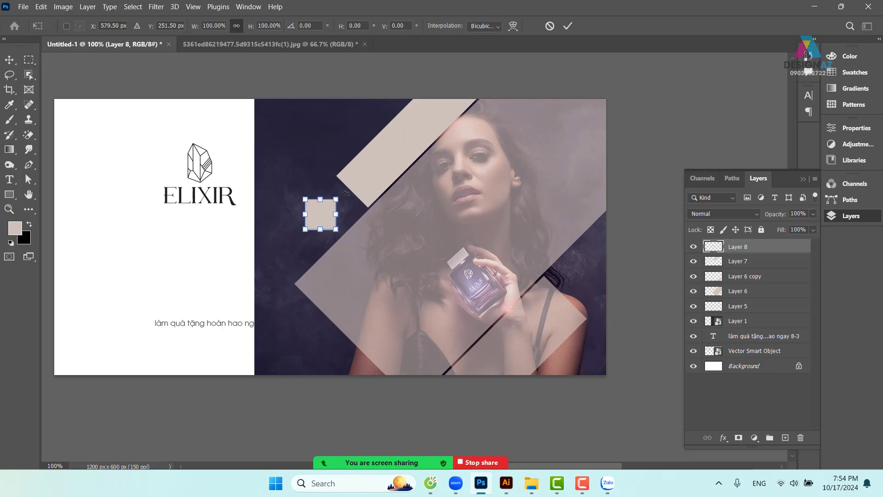
pyautogui.moveTo(344, 192); pyautogui.dragTo(363, 216)
pyautogui.press('Return')
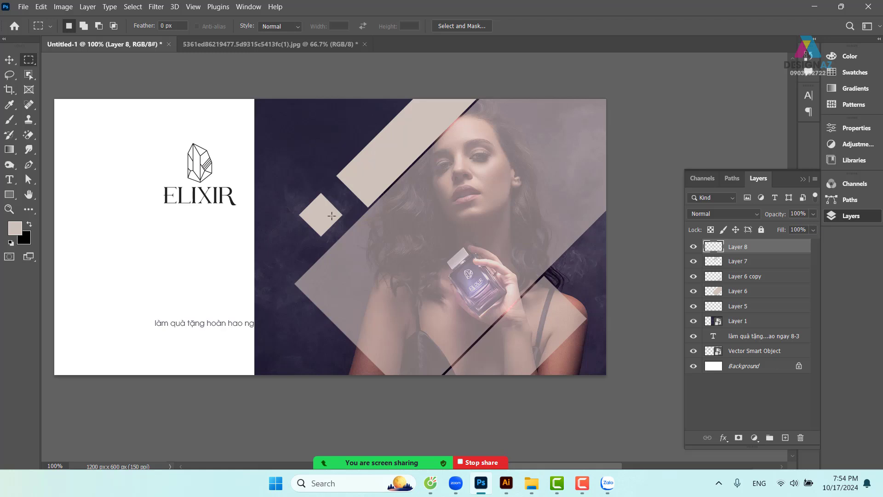
# Move the small rotated square against the narrow band's lower end, leaving thin even gaps to both neighbouring bands.
pyautogui.press('v')
pyautogui.moveTo(340, 223); pyautogui.dragTo(358, 218)
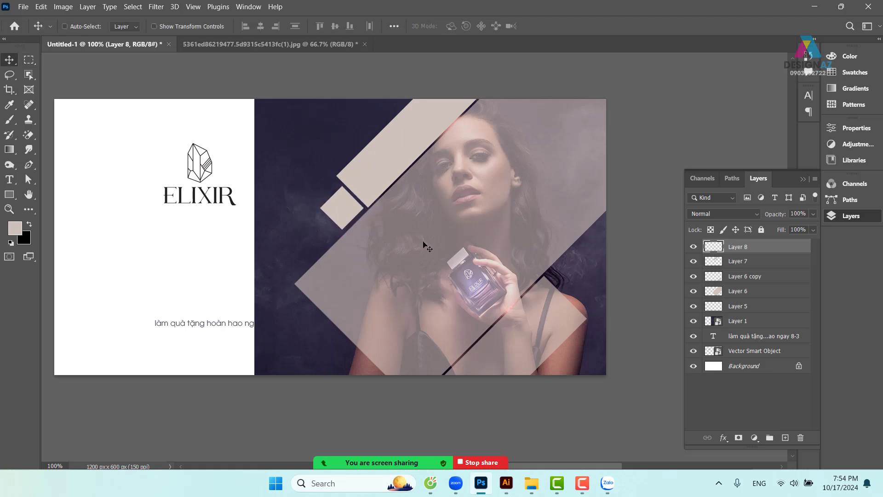
pyautogui.press('Down')
pyautogui.press('Down')
pyautogui.press('Down')
pyautogui.press('Down')
pyautogui.press('Right')
pyautogui.press('Right')
pyautogui.press('Right')
pyautogui.press('Right')
pyautogui.press('Up')
pyautogui.press('Up')
pyautogui.press('Down')
# Duplicate the small square and place the copy above the upper end of the lower-right band with a thin gap.
pyautogui.moveTo(459, 275); pyautogui.dragTo(489, 239)
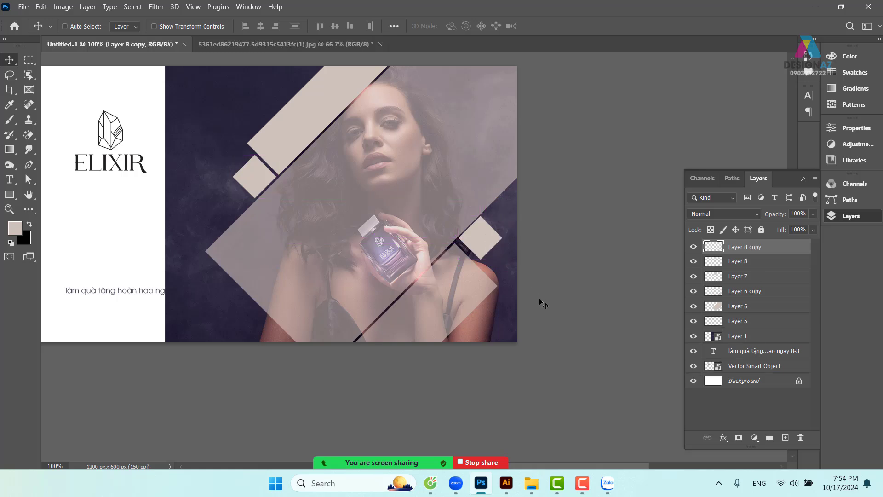
pyautogui.press('Down')
pyautogui.press('Down')
pyautogui.press('Down')
pyautogui.press('Left')
pyautogui.press('Left')
pyautogui.press('Left')
pyautogui.press('Down')
pyautogui.press('Down')
pyautogui.press('Down')
pyautogui.press('Down')
pyautogui.press('Down')
pyautogui.press('Left')
pyautogui.press('Left')
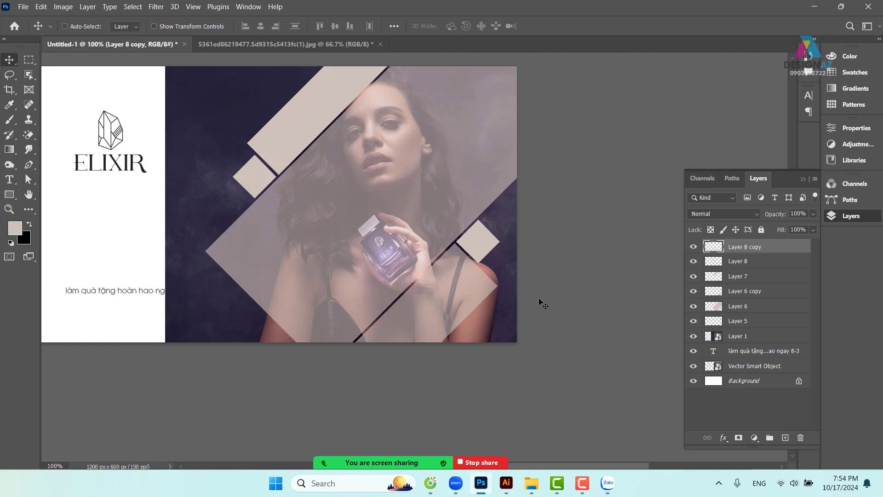
# Scale the copied square down to roughly two thirds and nudge it left towards the large band's lower-right edge.
pyautogui.hotkey('ctrl', 't')
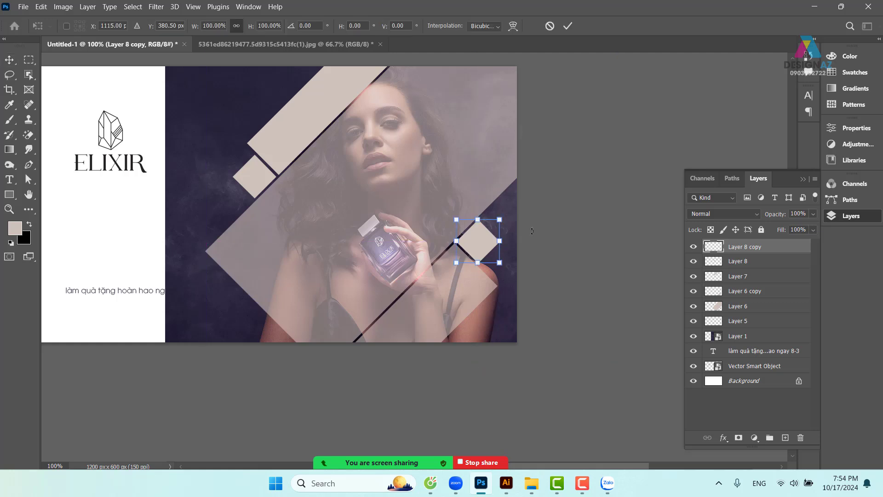
pyautogui.moveTo(500, 220); pyautogui.dragTo(480, 245)
pyautogui.press('Return')
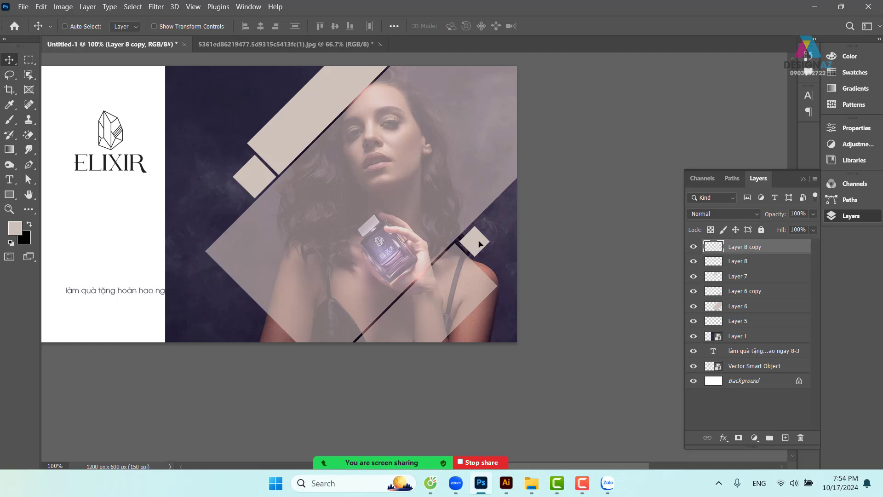
pyautogui.press('Left')
pyautogui.press('Left')
pyautogui.press('Left')
pyautogui.press('Left')
pyautogui.press('Left')
pyautogui.press('Left')
# Duplicate the smaller square to the left of the narrow band's end square, corner to corner, at 50% opacity.
pyautogui.moveTo(431, 197); pyautogui.dragTo(459, 184)
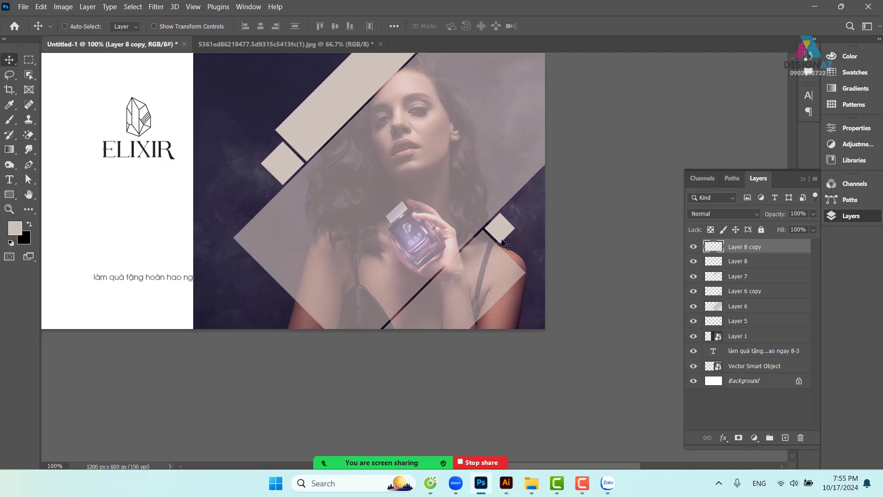
pyautogui.moveTo(502, 227); pyautogui.dragTo(249, 161)
pyautogui.moveTo(303, 216); pyautogui.dragTo(334, 224)
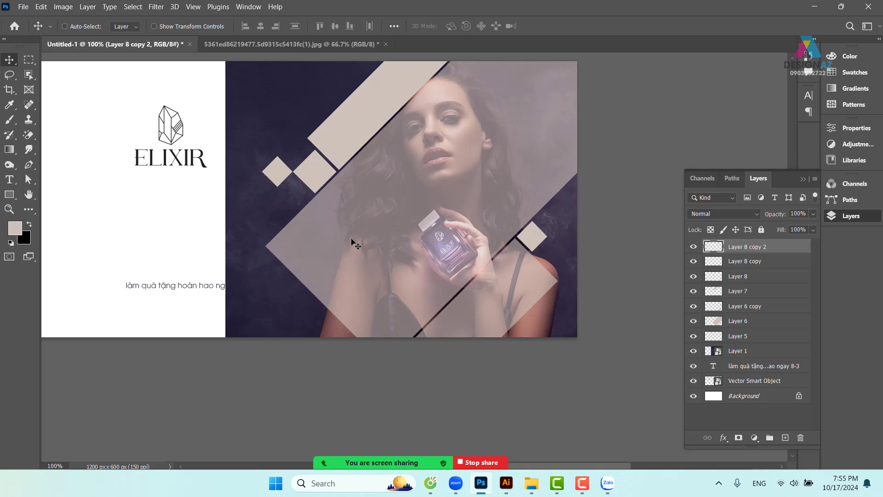
pyautogui.press('5')
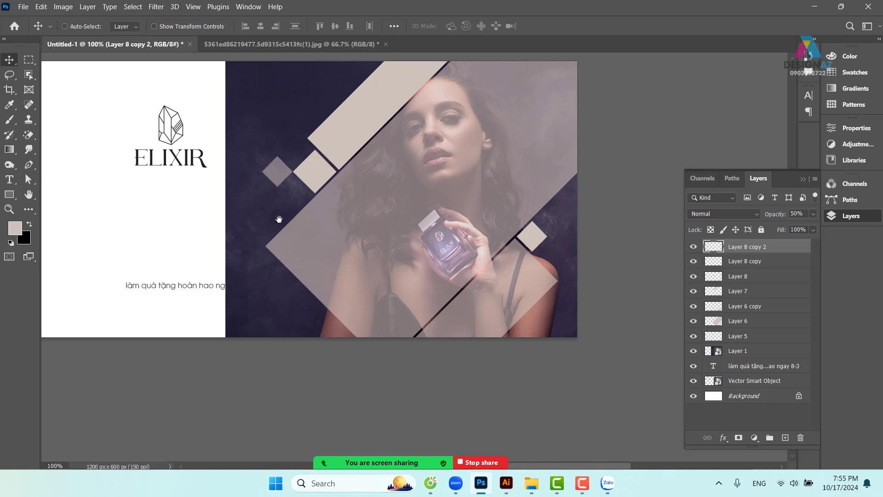
# Set the opacity of the narrow upper-left band to 70% and of the large central band to 100%.
pyautogui.moveTo(279, 219); pyautogui.dragTo(258, 219)
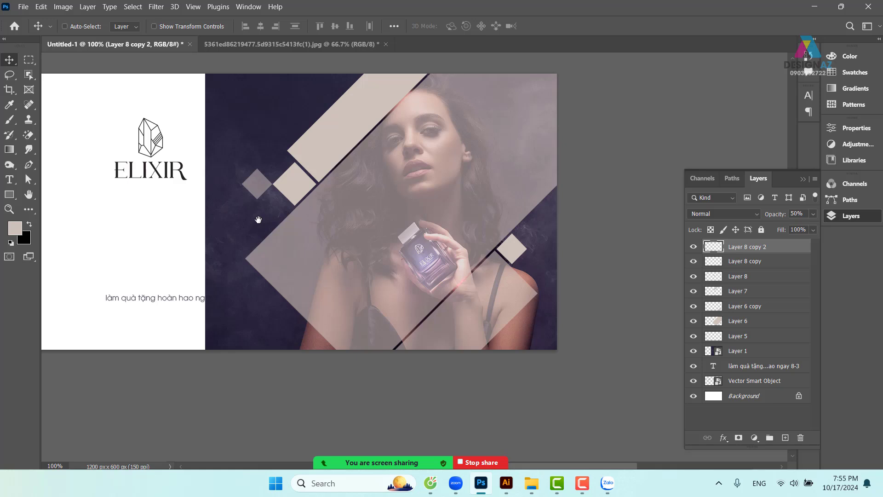
pyautogui.moveTo(367, 229); pyautogui.dragTo(380, 217)
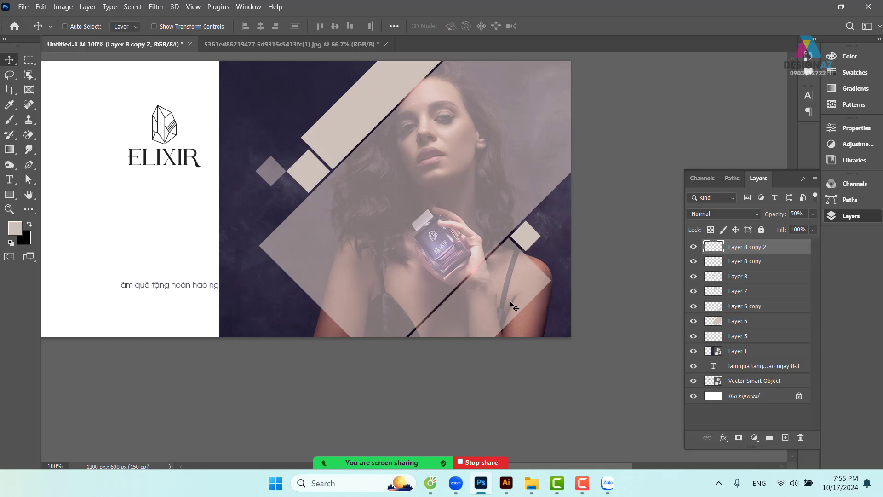
pyautogui.rightClick(369, 117)
pyautogui.click(382, 117)
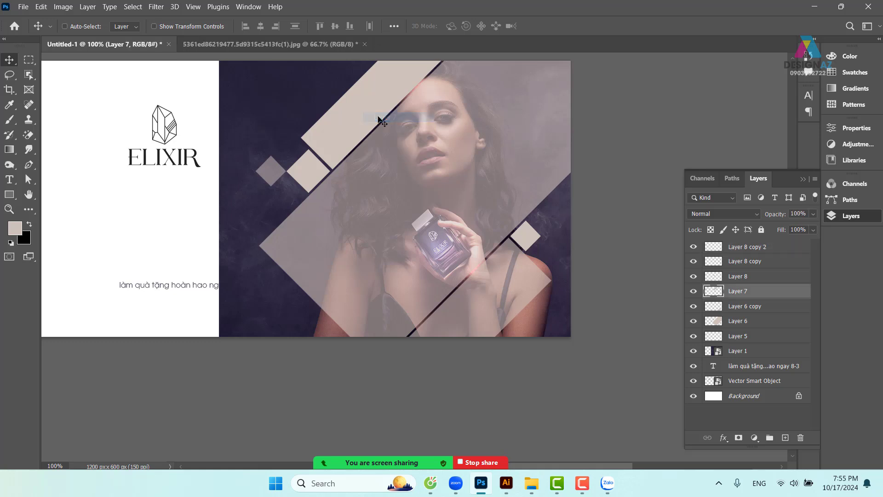
pyautogui.press('6')
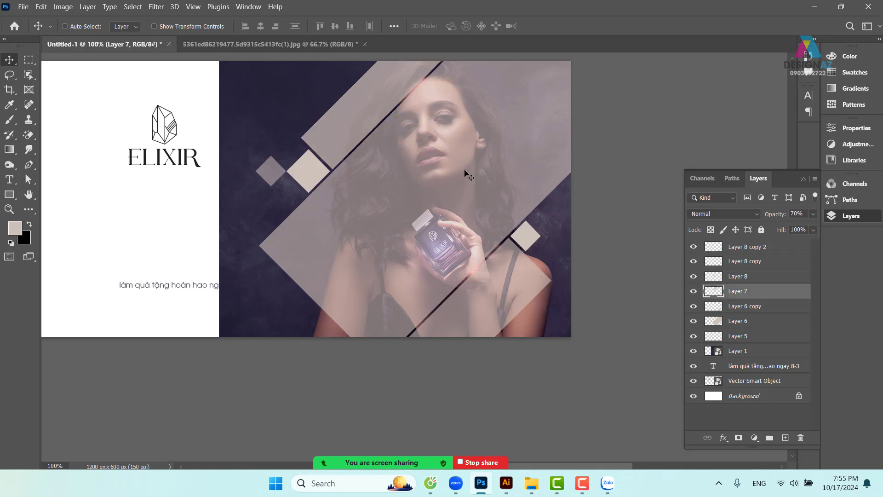
pyautogui.rightClick(465, 141)
pyautogui.click(486, 147)
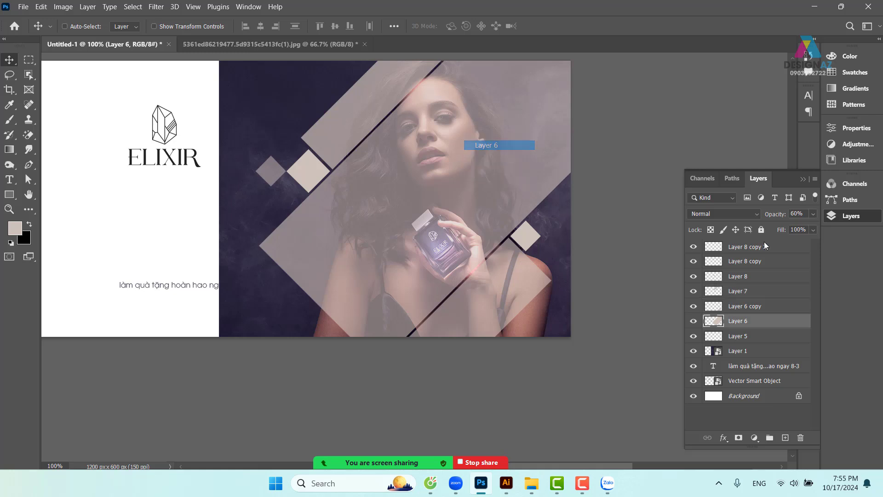
pyautogui.click(813, 214)
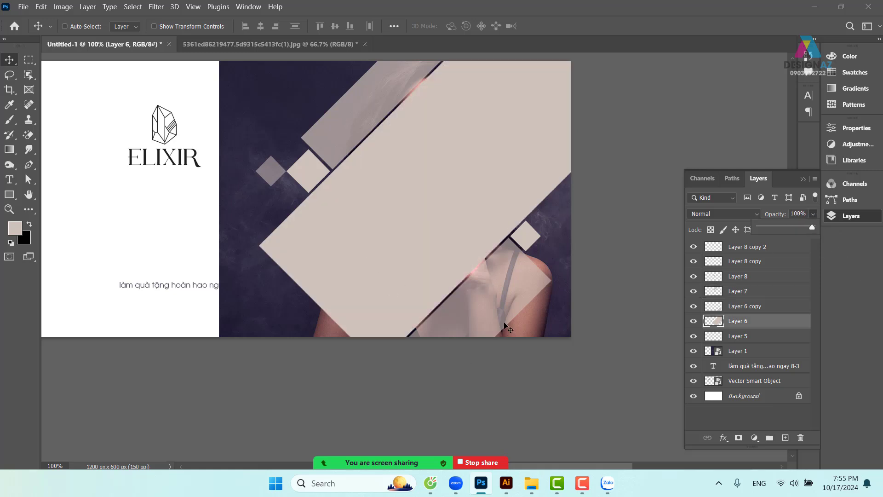
# Set the opacity of the lower-right band to 80% and of the small square above it to 50%.
pyautogui.rightClick(490, 283)
pyautogui.click(524, 290)
pyautogui.press('8')
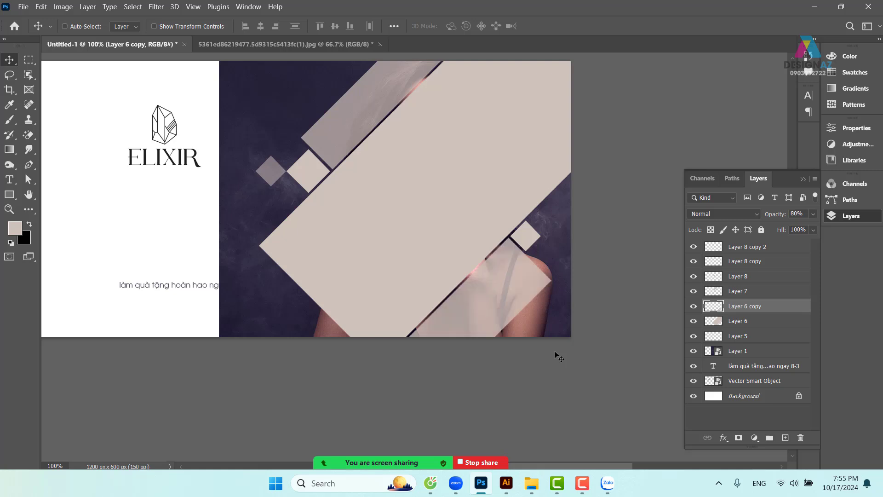
pyautogui.rightClick(528, 235)
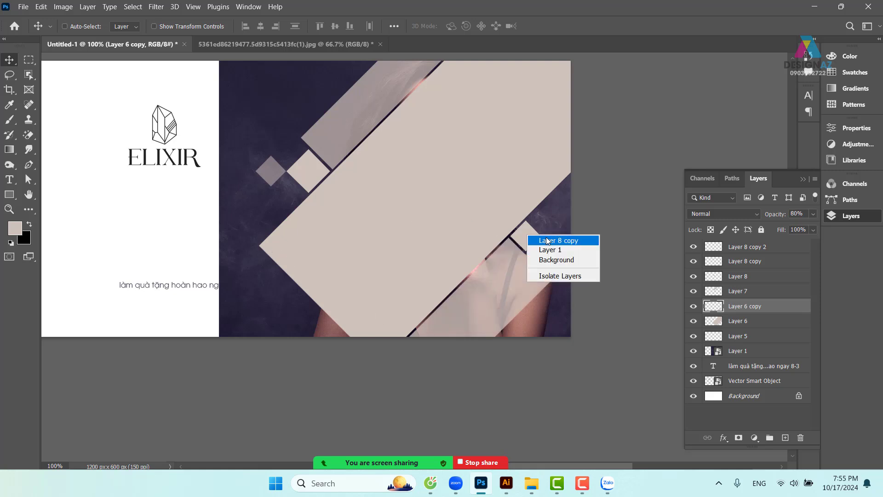
pyautogui.click(549, 241)
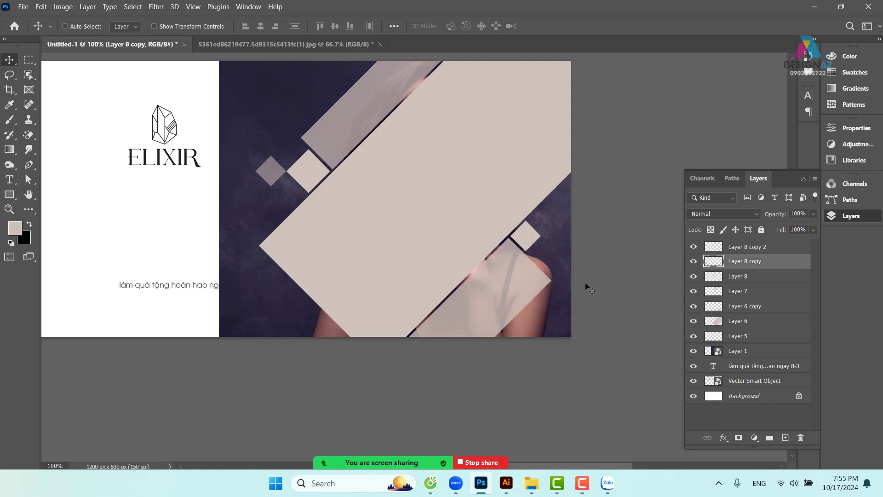
pyautogui.press('5')
# Set the opacity of the square at the narrow band's end to 40% and of the leftmost square to 20%.
pyautogui.rightClick(310, 171)
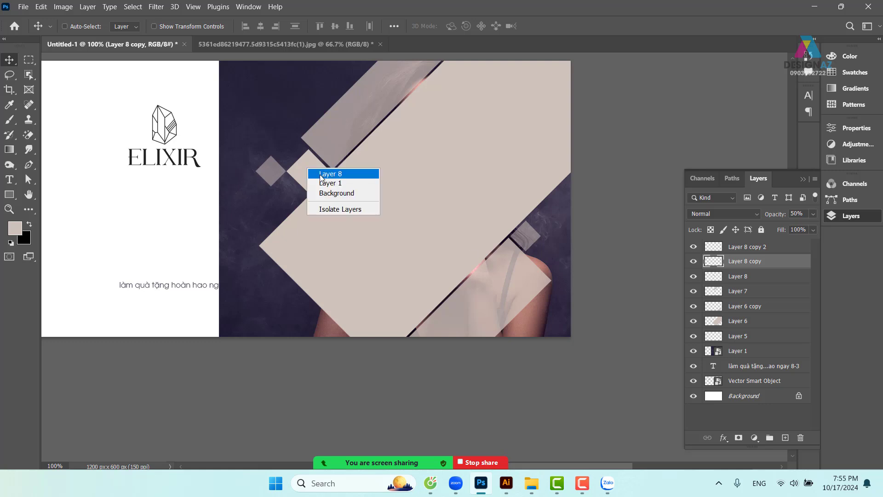
pyautogui.click(320, 175)
pyautogui.press('4')
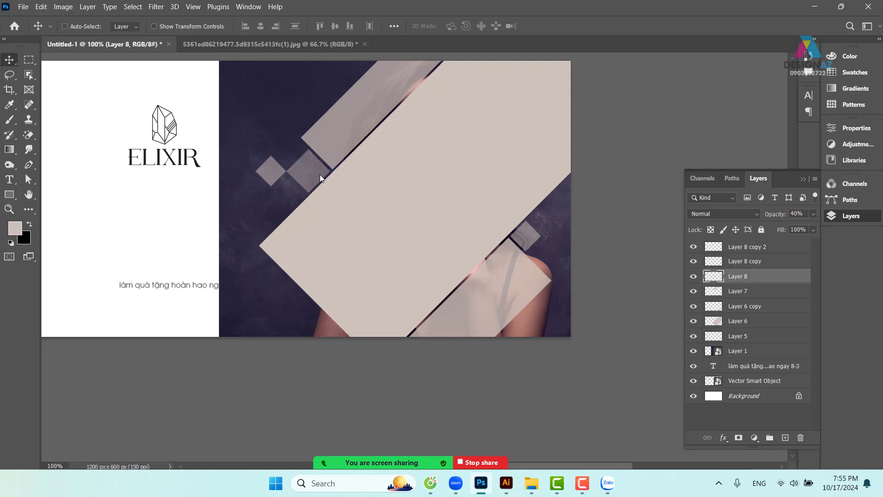
pyautogui.rightClick(270, 167)
pyautogui.click(281, 176)
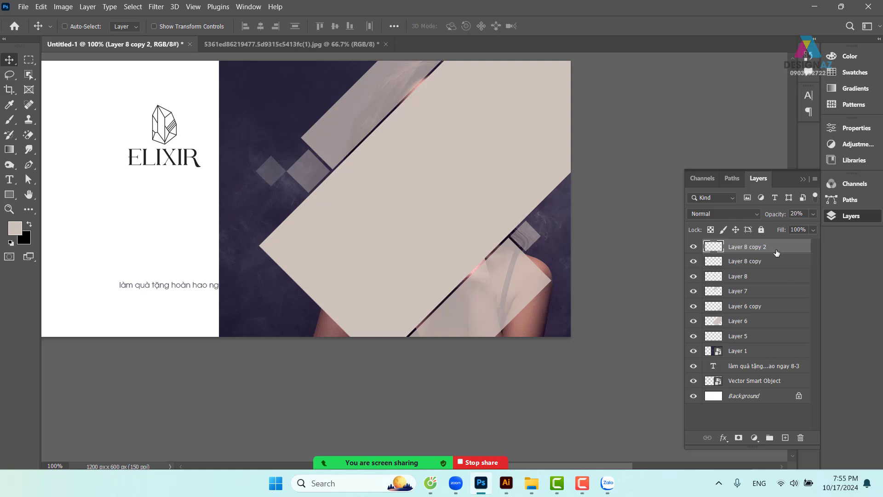
# Merge all the band and square layers, from Layer 8 copy 2 to Layer 5, into one layer.
pyautogui.keyDown('shift'); pyautogui.click(775, 337); pyautogui.keyUp('shift')
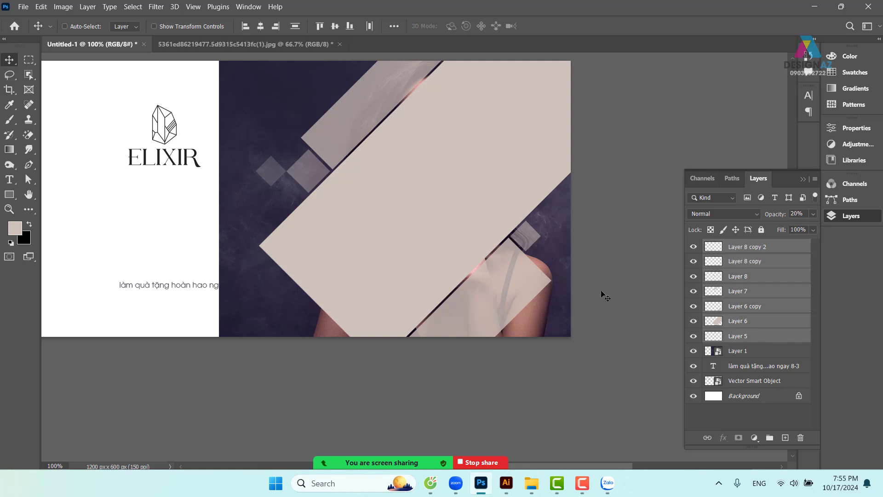
pyautogui.moveTo(442, 233); pyautogui.dragTo(461, 251)
pyautogui.moveTo(396, 237); pyautogui.dragTo(420, 264)
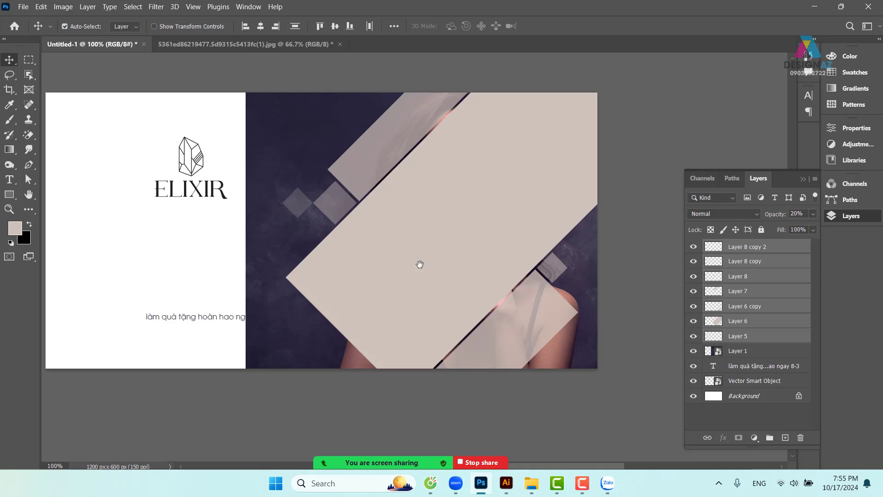
pyautogui.hotkey('ctrl', 'e')
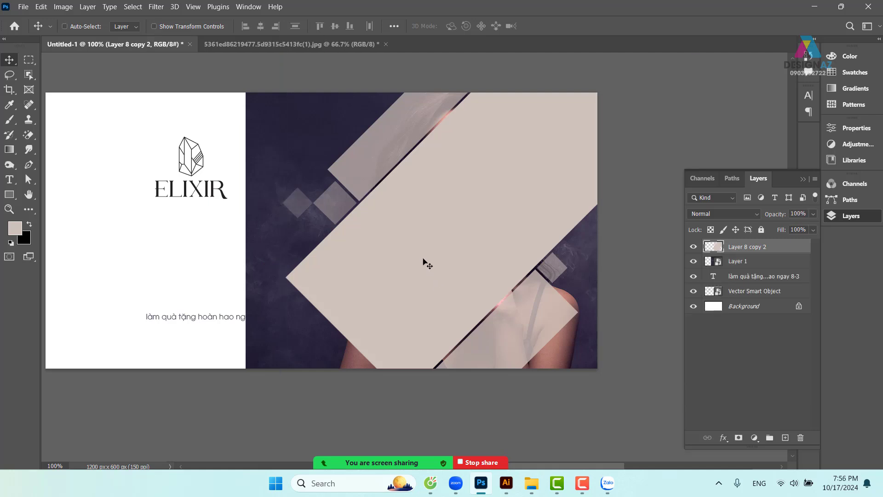
# Try moving the merged band shapes across the banner and undo the move.
pyautogui.moveTo(394, 246); pyautogui.dragTo(446, 249)
pyautogui.hotkey('ctrl', 'z')
pyautogui.moveTo(476, 223); pyautogui.dragTo(468, 211)
pyautogui.press('ctrl')
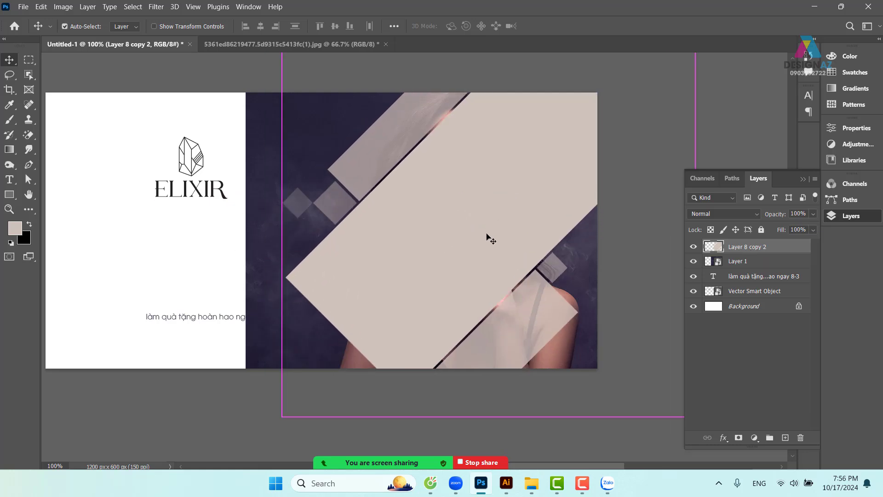
# Put the merged shape layer below the photo layer and clip the photo to it with a clipping mask.
pyautogui.hotkey('ctrl', '[')
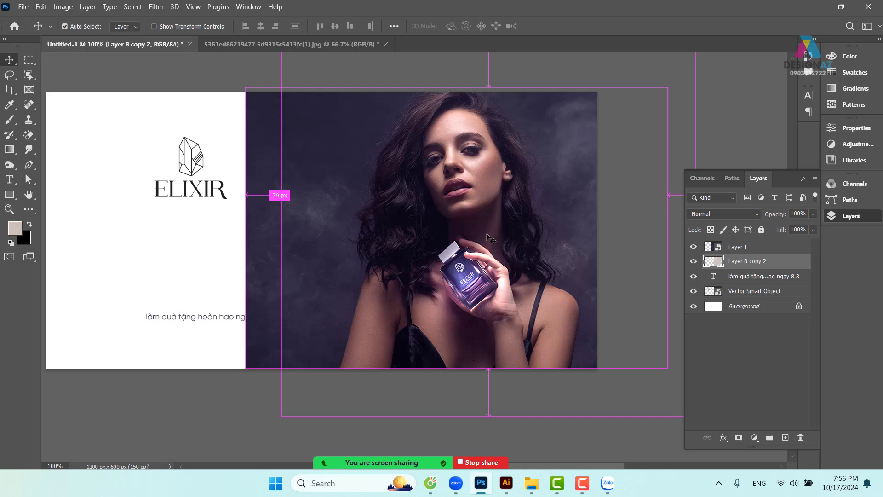
pyautogui.click(765, 248)
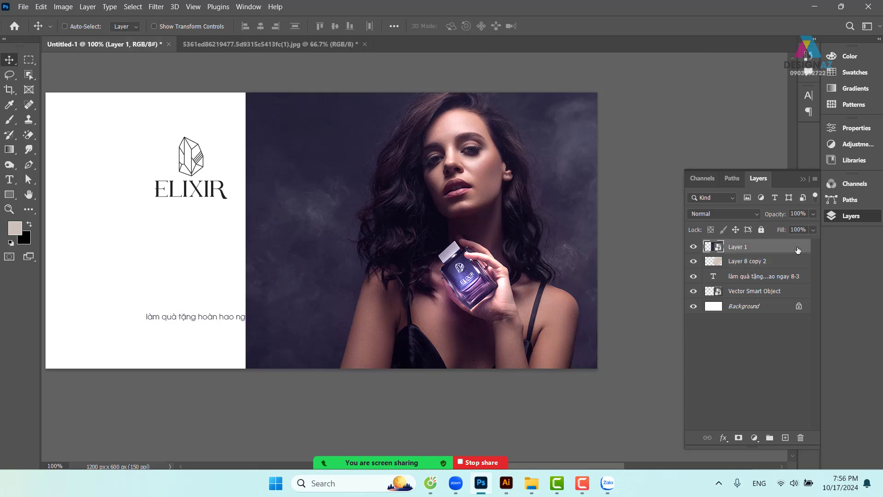
pyautogui.press('ctrl')
pyautogui.hotkey('ctrl', 'alt', 'g')
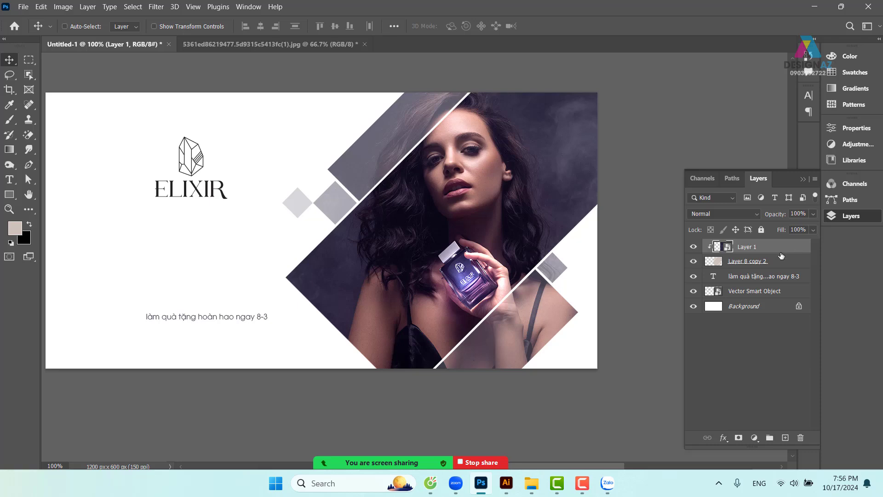
# Move the ELIXIR logo further left and slightly up in the banner's white area.
pyautogui.moveTo(445, 241); pyautogui.dragTo(470, 227)
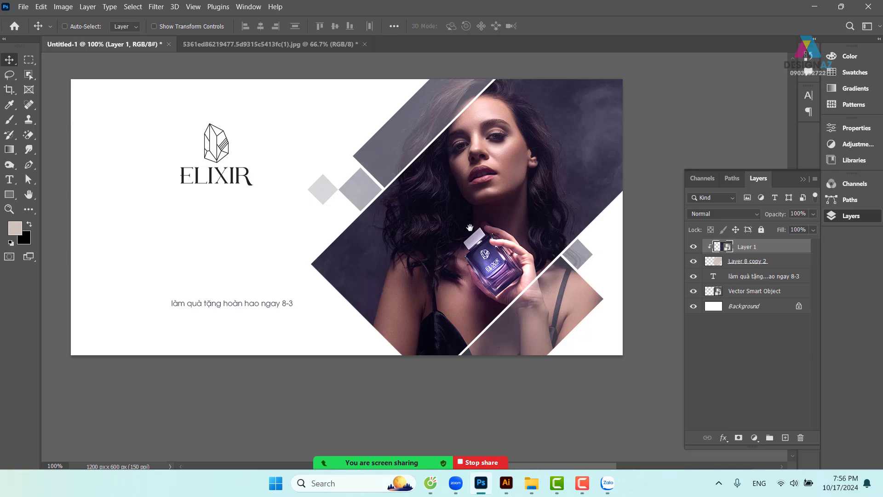
pyautogui.rightClick(224, 146)
pyautogui.click(235, 153)
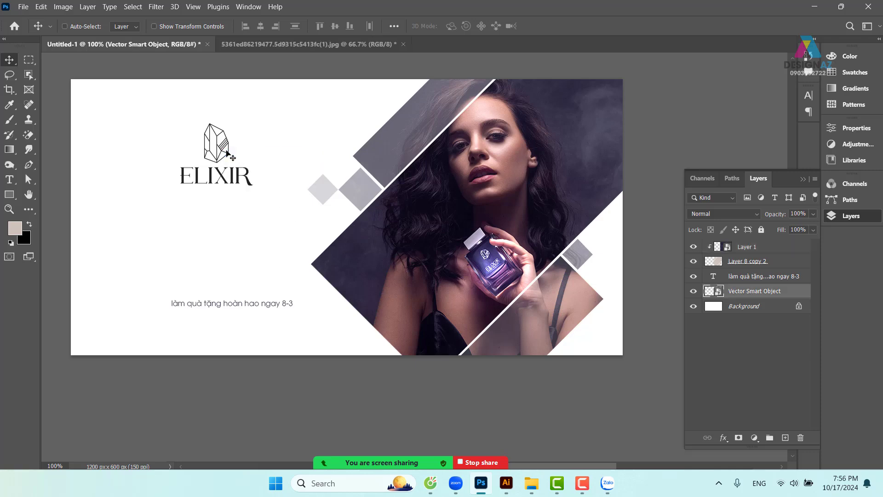
pyautogui.moveTo(223, 158); pyautogui.dragTo(196, 146)
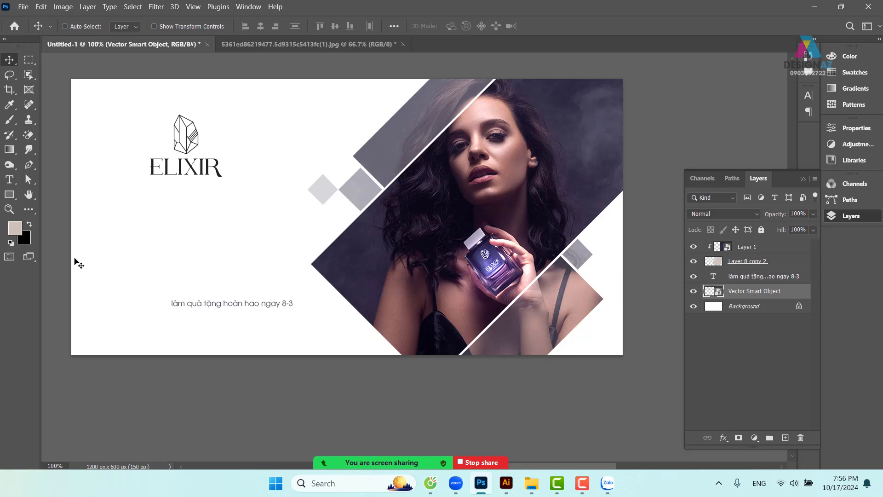
# Move the slogan text further left so it sits beneath the ELIXIR logo.
pyautogui.rightClick(233, 306)
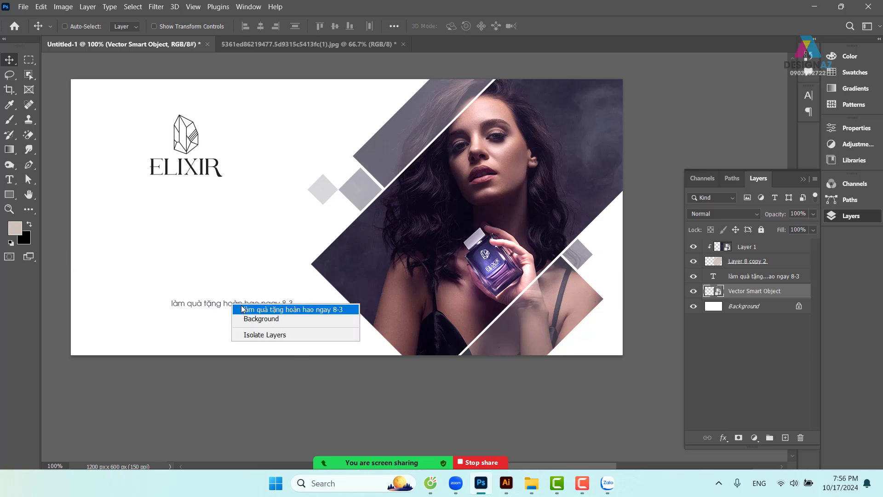
pyautogui.click(244, 307)
pyautogui.moveTo(245, 308); pyautogui.dragTo(193, 306)
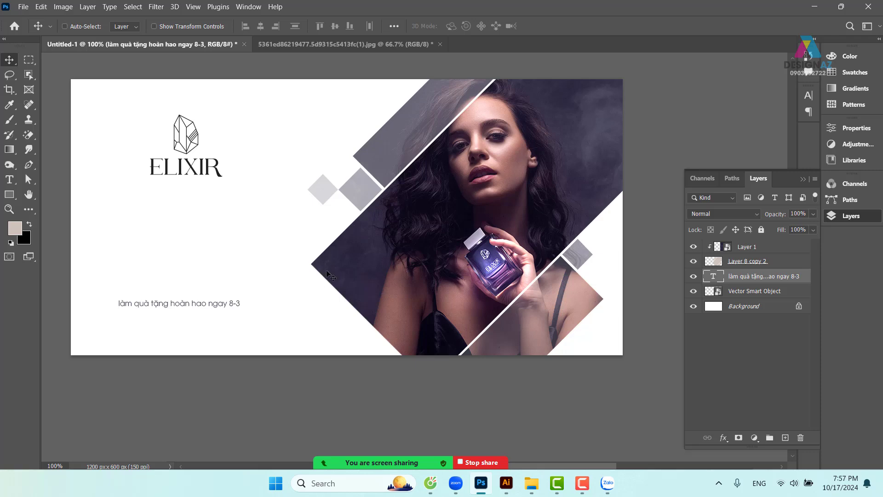
# Make a tall, full-height rectangular selection over the left part of the photo and add a new empty layer.
pyautogui.click(29, 60)
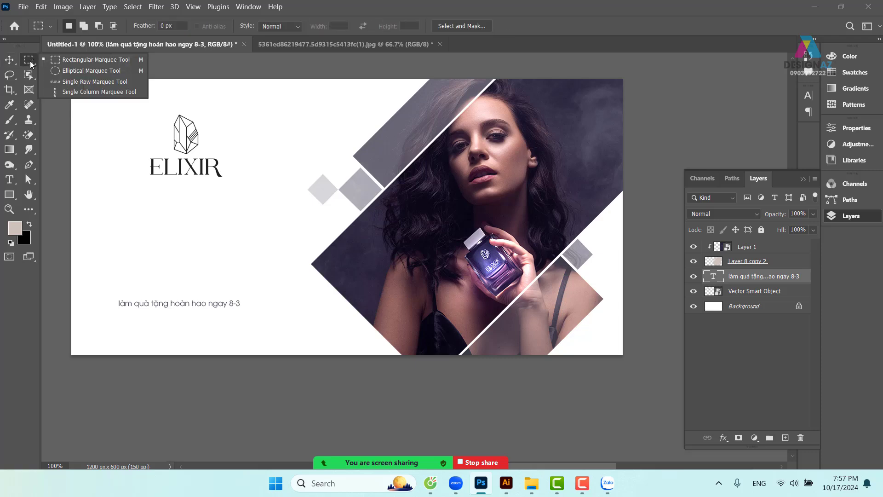
pyautogui.click(65, 63)
pyautogui.moveTo(335, 80); pyautogui.dragTo(465, 408)
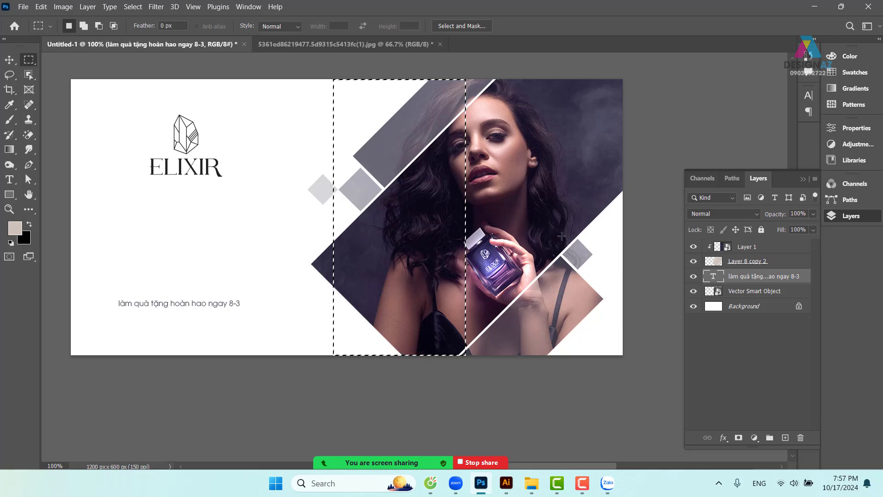
pyautogui.click(785, 438)
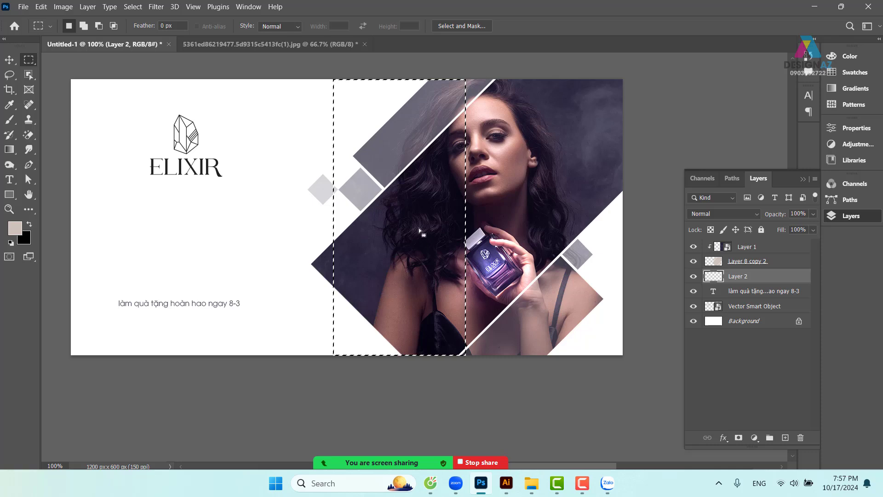
# Stroke the selection with a 3 px centered line in purple #a96aac sampled from the perfume bottle, and deselect.
pyautogui.rightClick(410, 206)
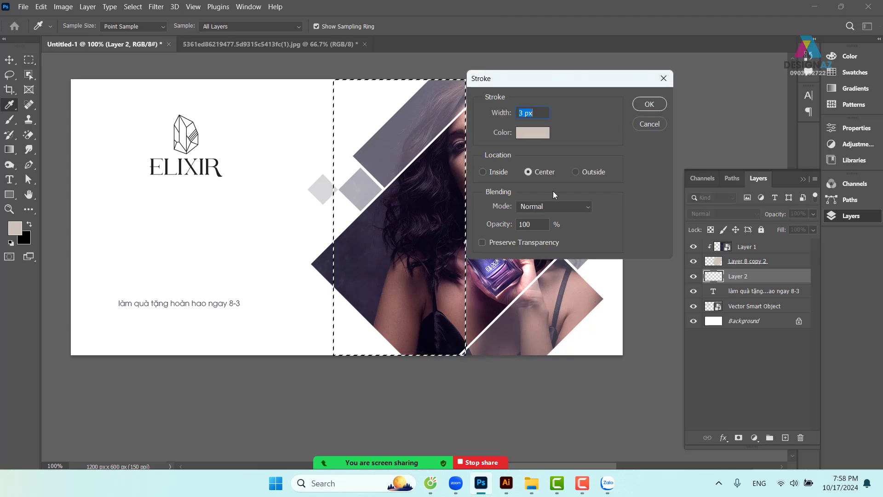
pyautogui.moveTo(573, 81); pyautogui.dragTo(640, 65)
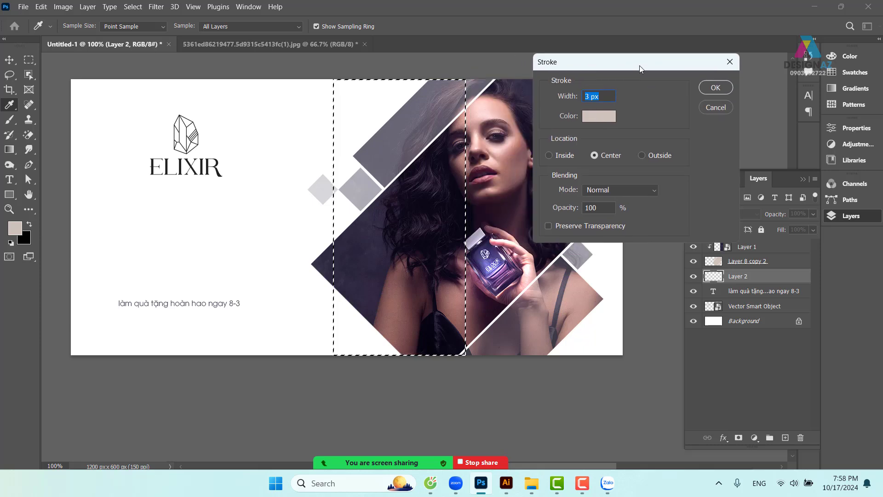
pyautogui.click(599, 118)
pyautogui.moveTo(541, 65); pyautogui.dragTo(667, 53)
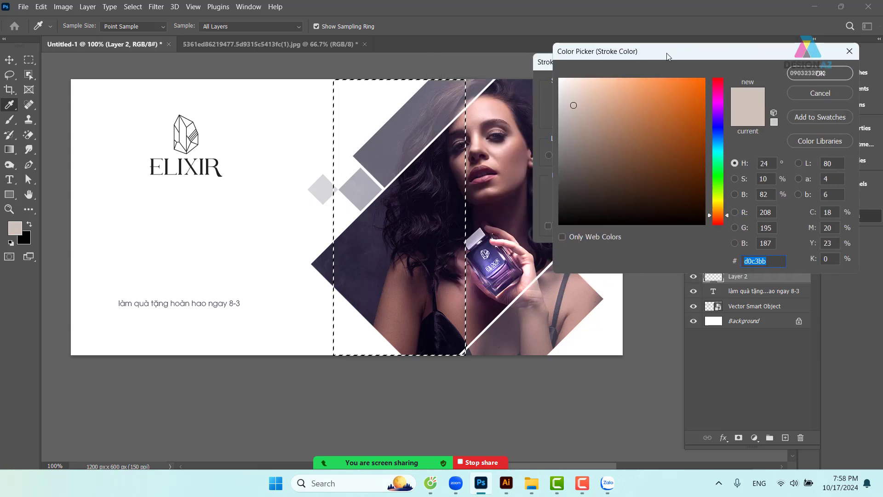
pyautogui.click(505, 267)
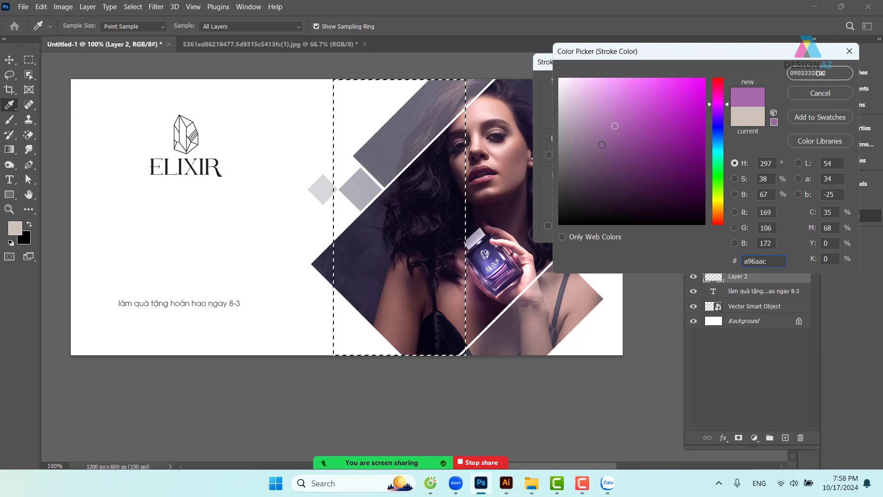
pyautogui.click(820, 73)
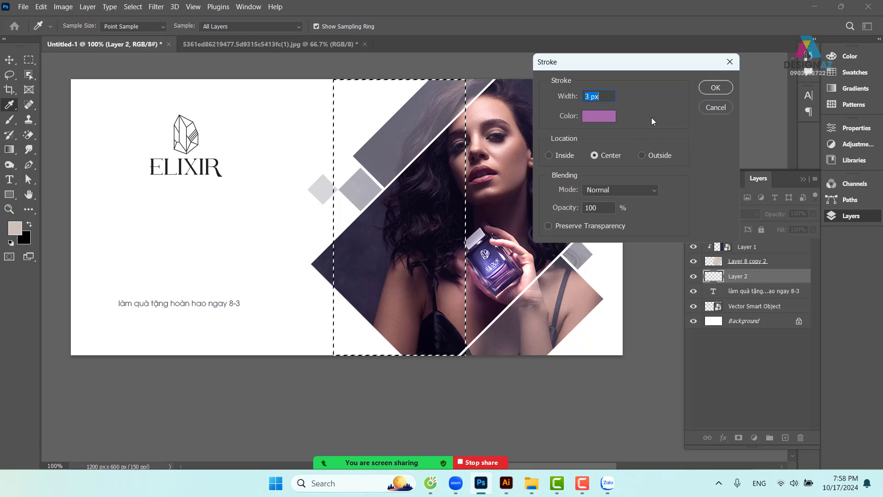
pyautogui.click(716, 88)
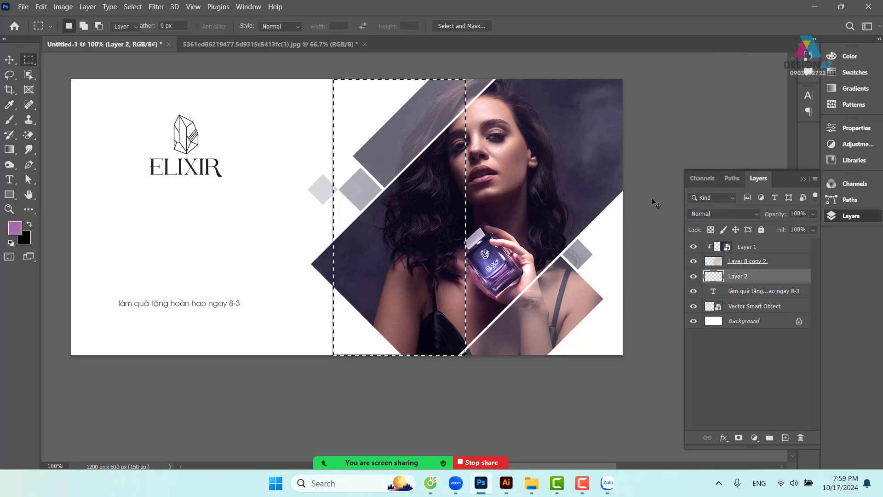
pyautogui.press('v')
pyautogui.hotkey('ctrl', 'd')
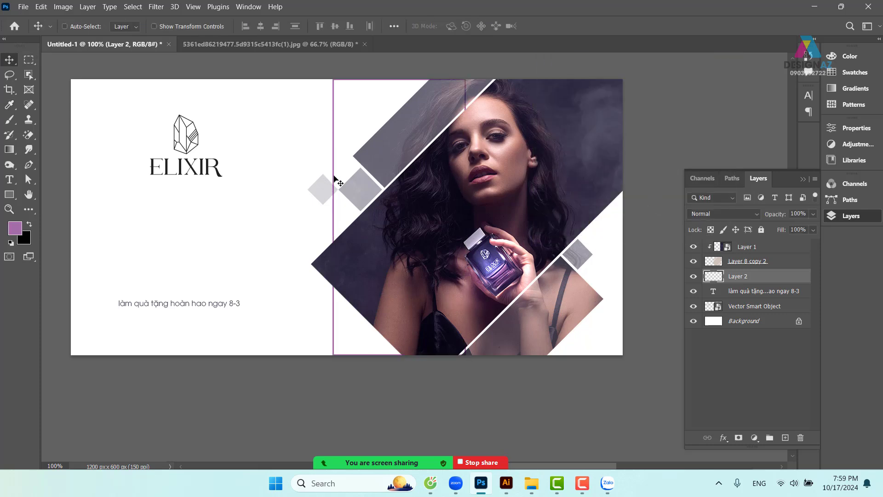
# Bring the purple rectangle outline layer to the front of the layer stack.
pyautogui.moveTo(336, 181); pyautogui.dragTo(208, 152)
pyautogui.hotkey('ctrl', 'z')
pyautogui.hotkey('ctrl', 'shift', ']')
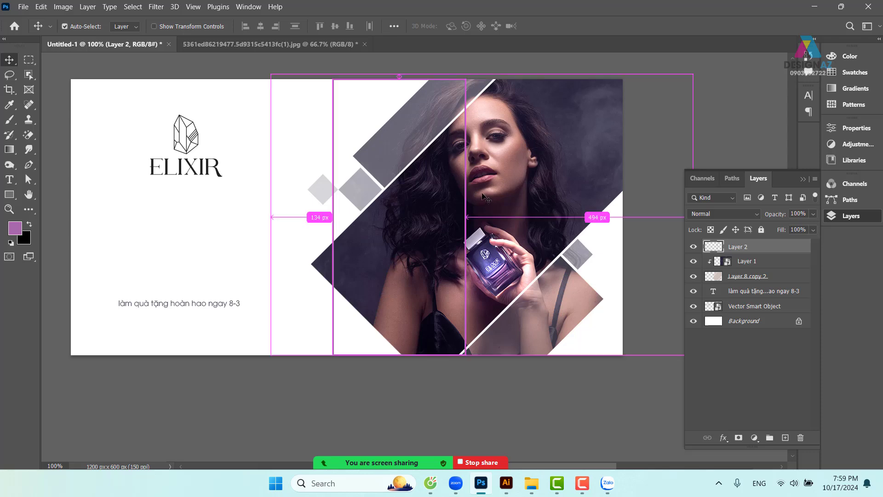
# Rotate the purple outline 45° and place it over the lower part of the photo around the perfume bottle.
pyautogui.hotkey('ctrl', 't')
pyautogui.moveTo(487, 71); pyautogui.dragTo(554, 177)
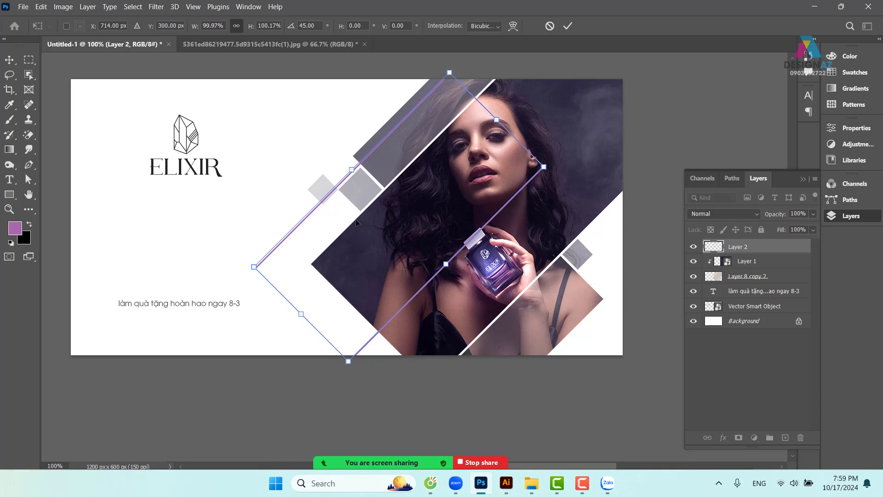
pyautogui.moveTo(356, 223); pyautogui.dragTo(499, 209)
pyautogui.moveTo(611, 183); pyautogui.dragTo(505, 319)
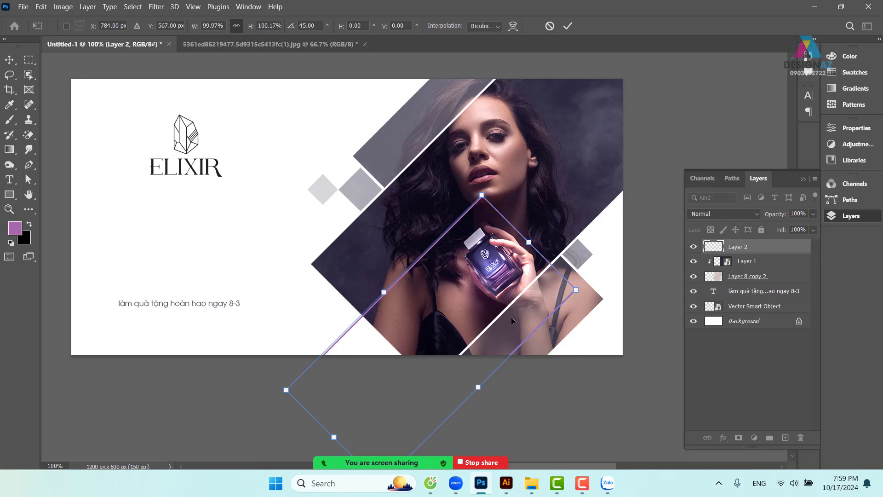
pyautogui.press('Return')
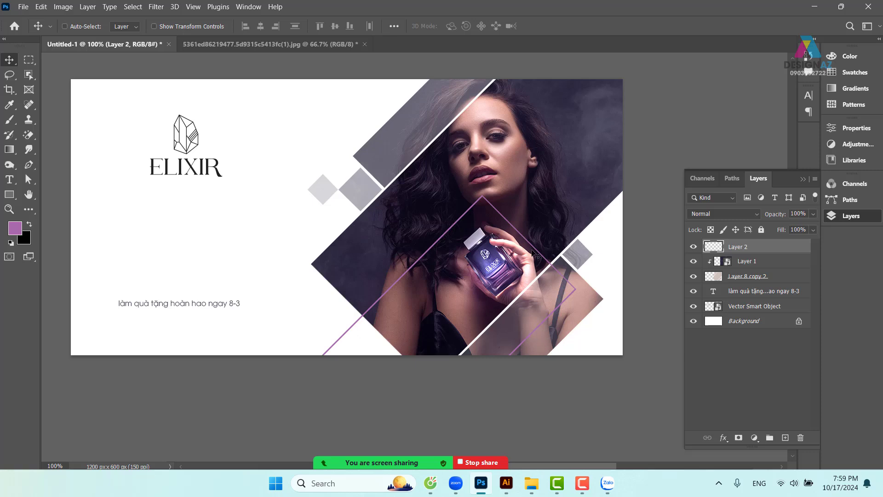
pyautogui.moveTo(505, 232); pyautogui.dragTo(499, 207)
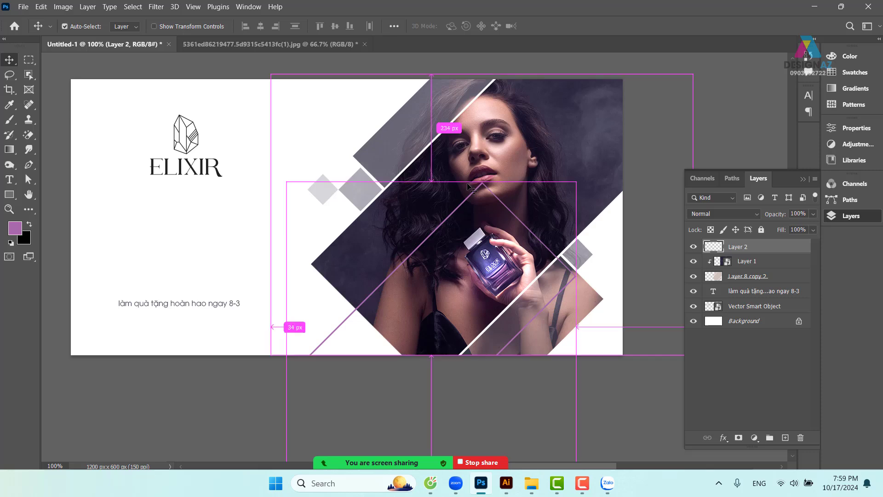
# Scale the purple outline down to about 80% around the perfume bottle and set its layer opacity to 60%.
pyautogui.hotkey('ctrl', 't')
pyautogui.moveTo(286, 182); pyautogui.dragTo(376, 272)
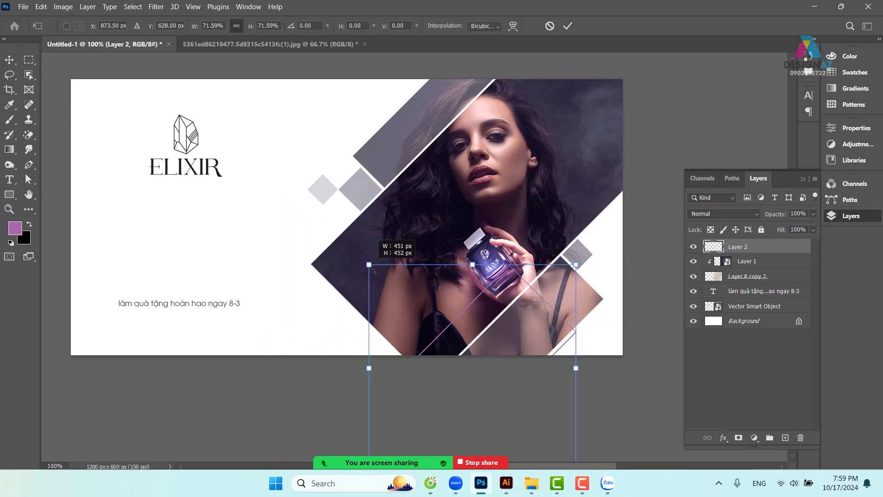
pyautogui.moveTo(539, 330); pyautogui.dragTo(522, 281)
pyautogui.moveTo(355, 408); pyautogui.dragTo(324, 438)
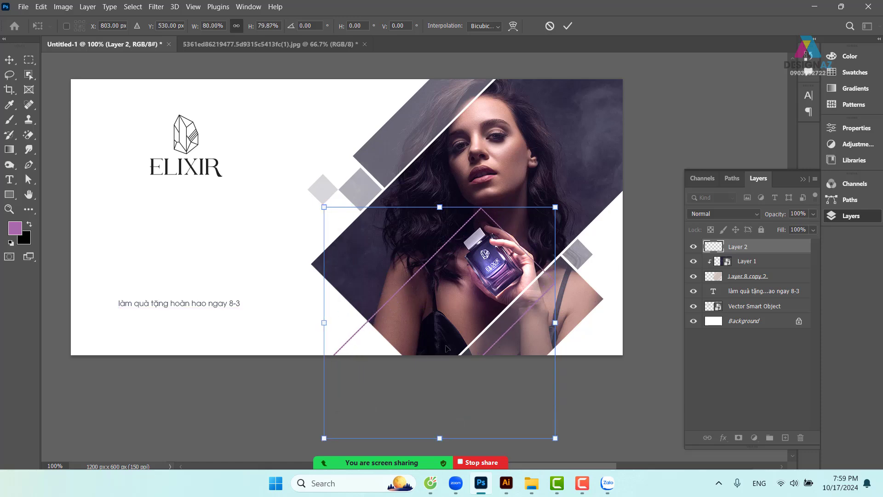
pyautogui.moveTo(455, 326); pyautogui.dragTo(465, 318)
pyautogui.press('Return')
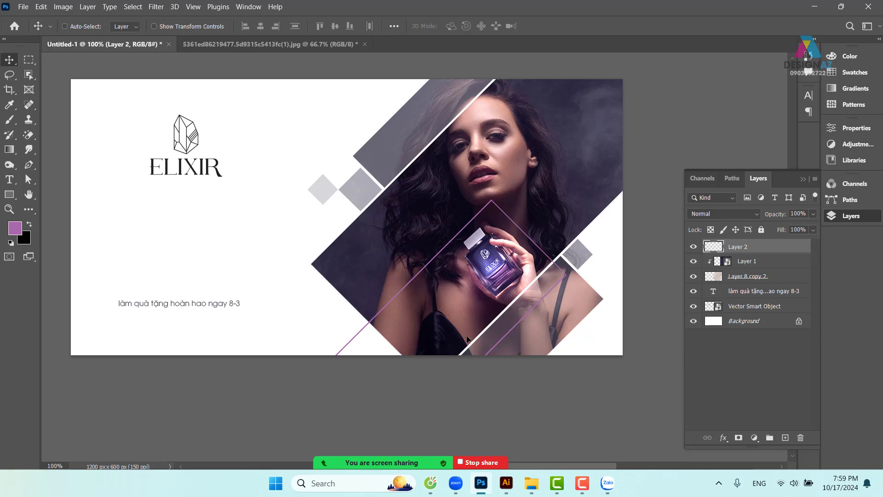
pyautogui.press('6')
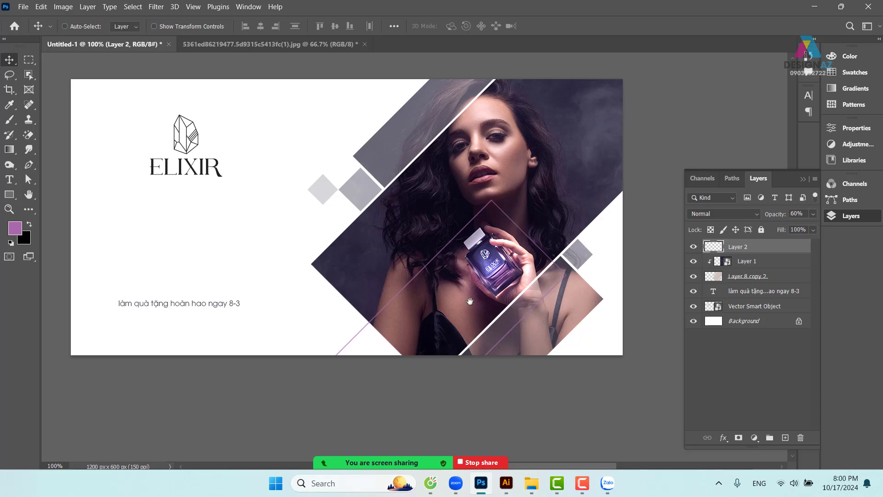
# Duplicate the purple outline up to the uppermost diagonal band and send the copy behind all layers except the background.
pyautogui.moveTo(481, 284); pyautogui.dragTo(457, 294)
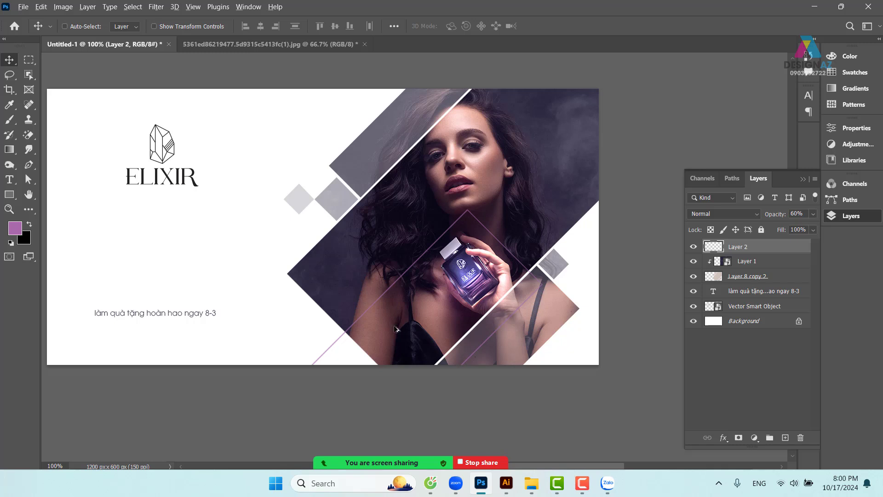
pyautogui.moveTo(407, 316); pyautogui.dragTo(397, 130)
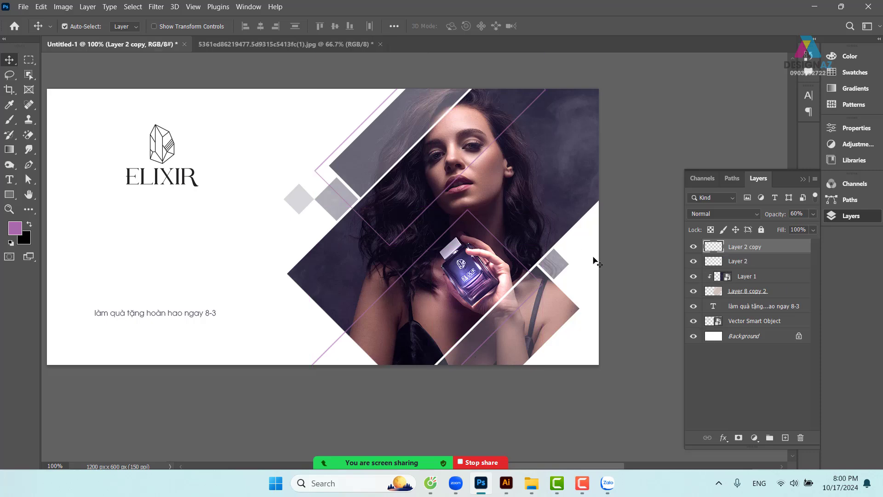
pyautogui.hotkey('ctrl', 'shift', '[')
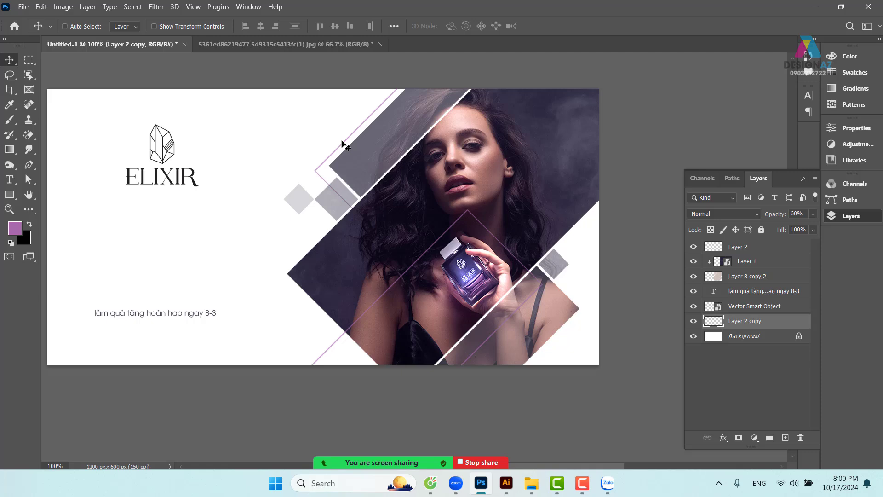
pyautogui.moveTo(342, 142); pyautogui.dragTo(337, 134)
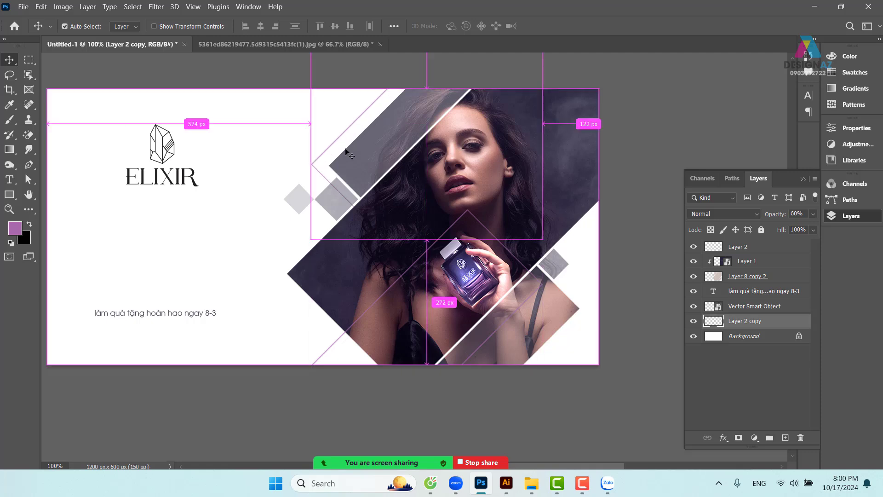
pyautogui.hotkey('ctrl', 'z')
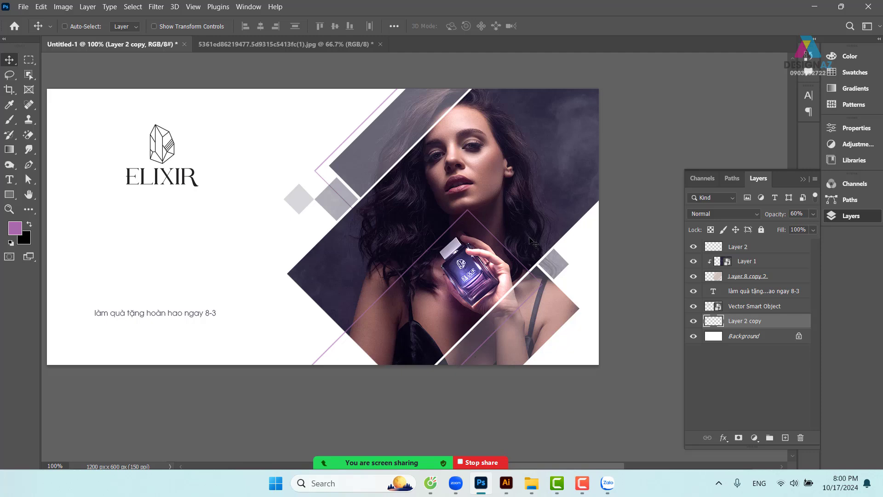
# Create a tiny square on a new layer near the small grey squares, fill it with the purple foreground color, and deselect.
pyautogui.hotkey('ctrl', '+')
pyautogui.moveTo(391, 195); pyautogui.dragTo(402, 247)
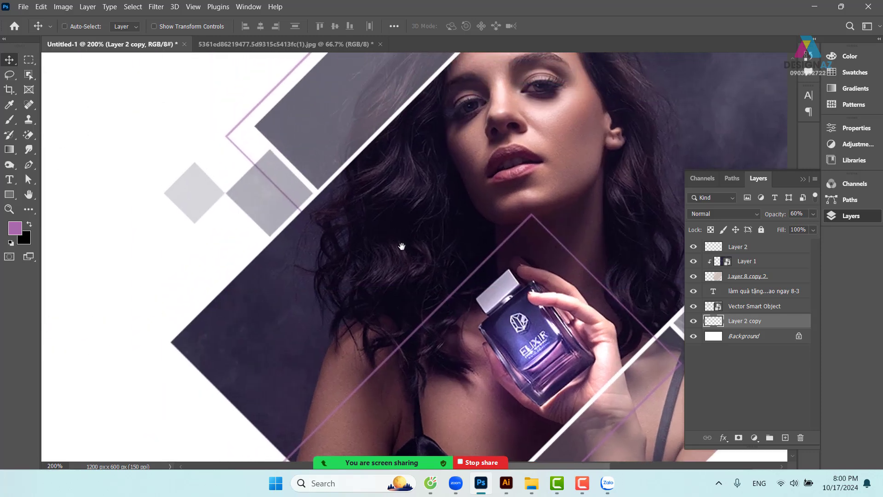
pyautogui.click(29, 59)
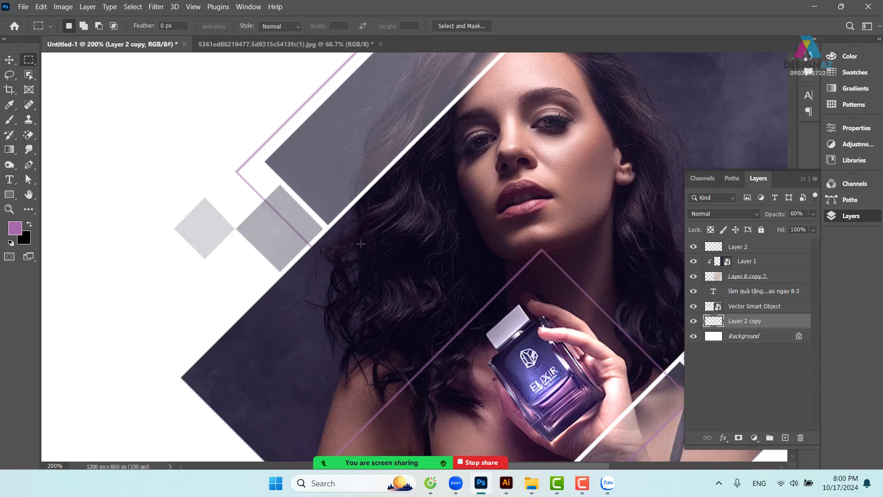
pyautogui.moveTo(257, 262); pyautogui.dragTo(274, 278)
pyautogui.click(785, 437)
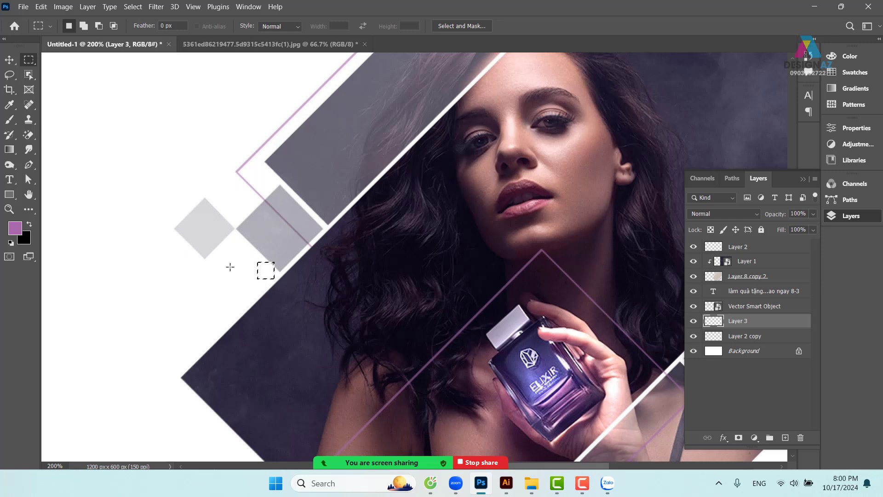
pyautogui.hotkey('alt', 'BackSpace')
pyautogui.press('v')
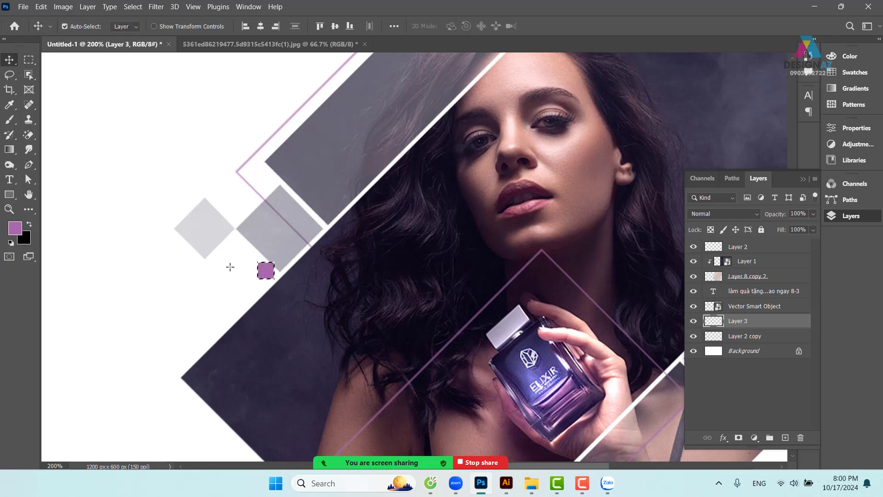
pyautogui.hotkey('ctrl', 'd')
# Bring the tiny purple square to the front, place it at the end of the upper outline's line, and rotate it into a diamond.
pyautogui.moveTo(271, 274); pyautogui.dragTo(313, 252)
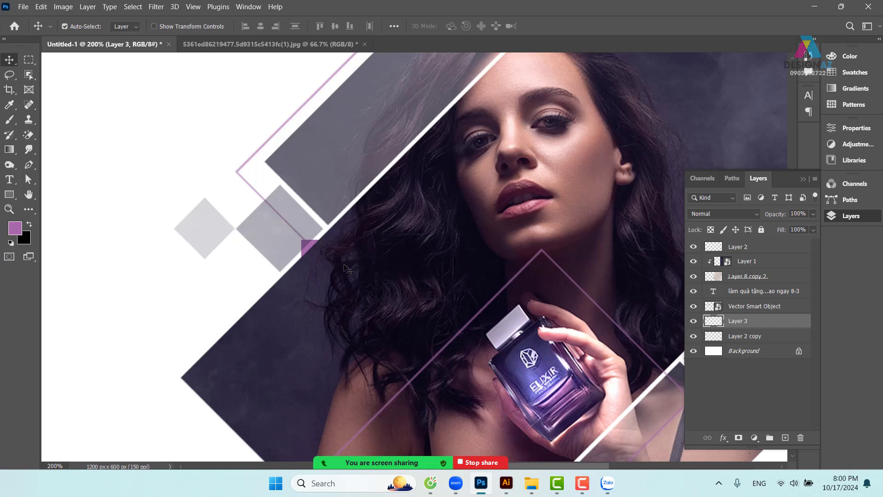
pyautogui.hotkey('ctrl', 'shift', ']')
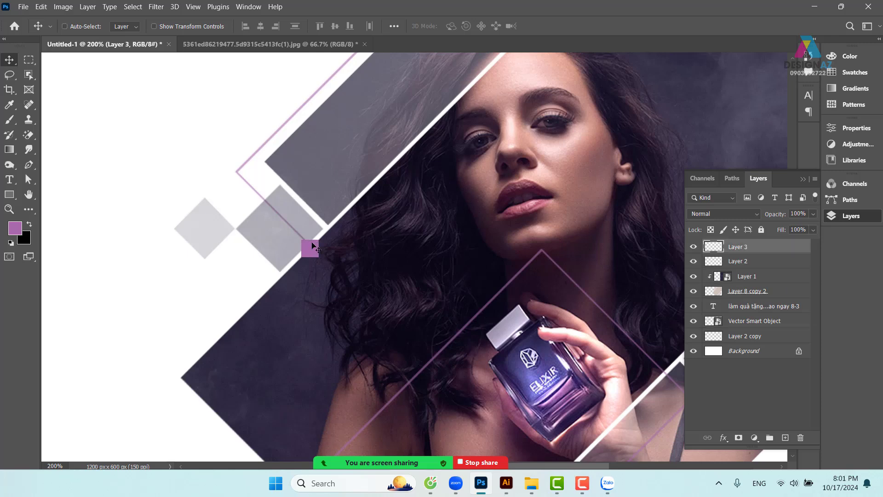
pyautogui.moveTo(313, 243); pyautogui.dragTo(316, 239)
pyautogui.hotkey('ctrl', 't')
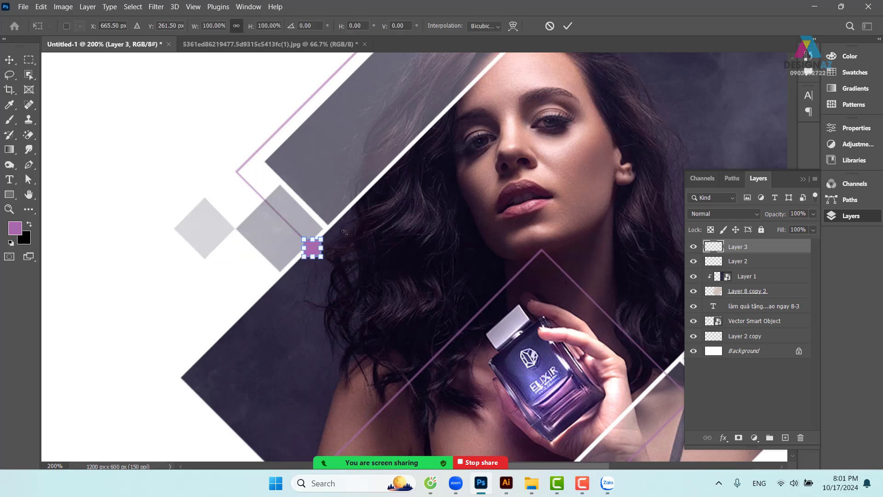
pyautogui.moveTo(345, 227); pyautogui.dragTo(372, 236)
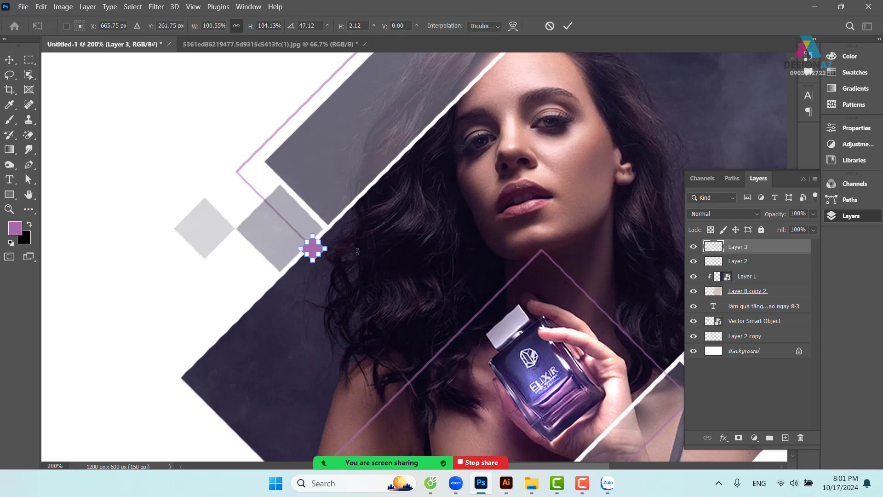
pyautogui.press('Return')
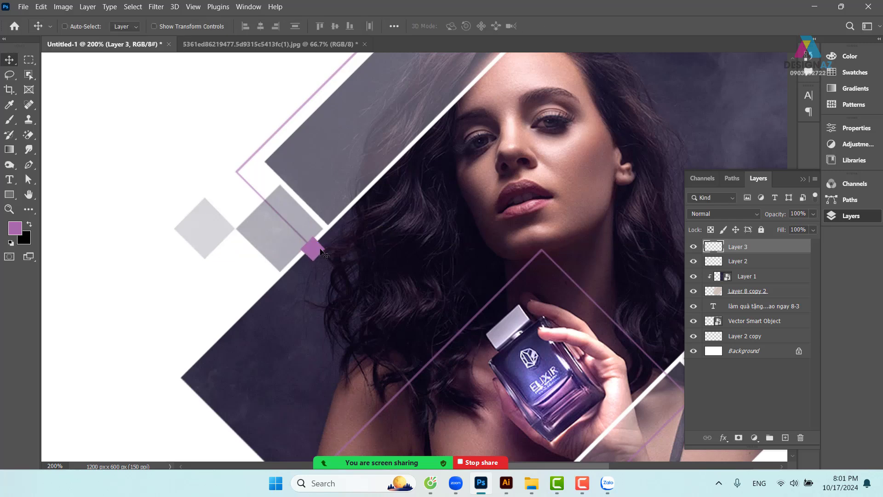
# Duplicate the tiny purple diamond down to the edge of the lower band, beside the small grey square on the photo's right side.
pyautogui.moveTo(476, 267); pyautogui.dragTo(345, 199)
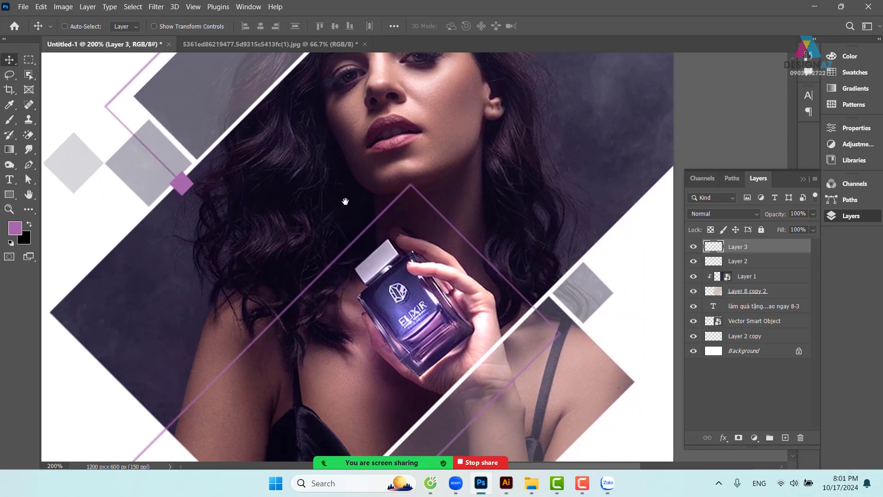
pyautogui.hotkey('ctrl', '-')
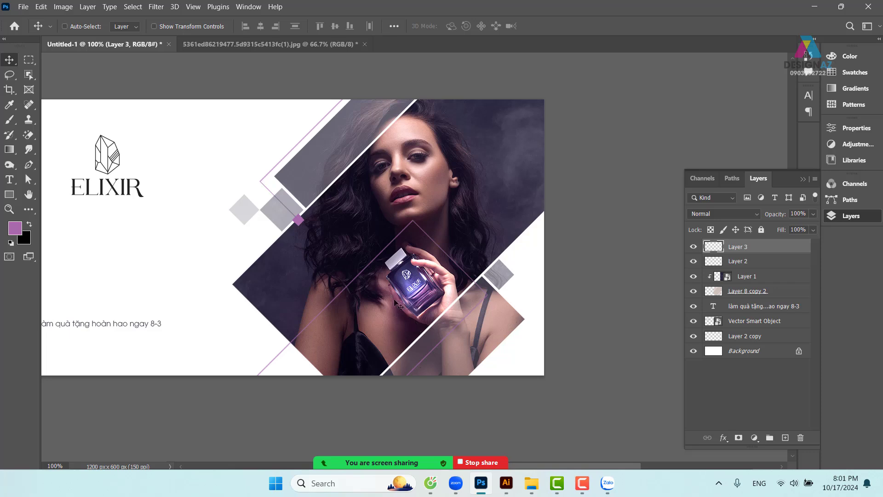
pyautogui.moveTo(317, 235); pyautogui.dragTo(486, 295)
pyautogui.moveTo(617, 341); pyautogui.dragTo(603, 341)
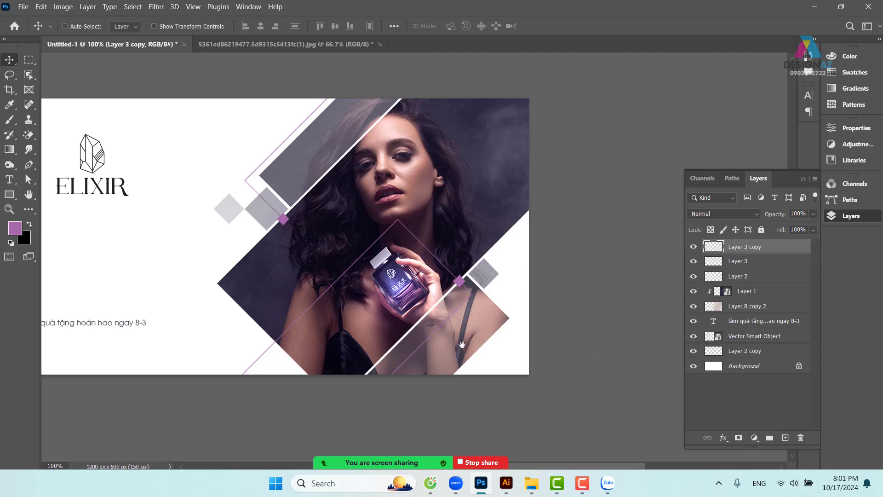
pyautogui.moveTo(462, 342); pyautogui.dragTo(495, 310)
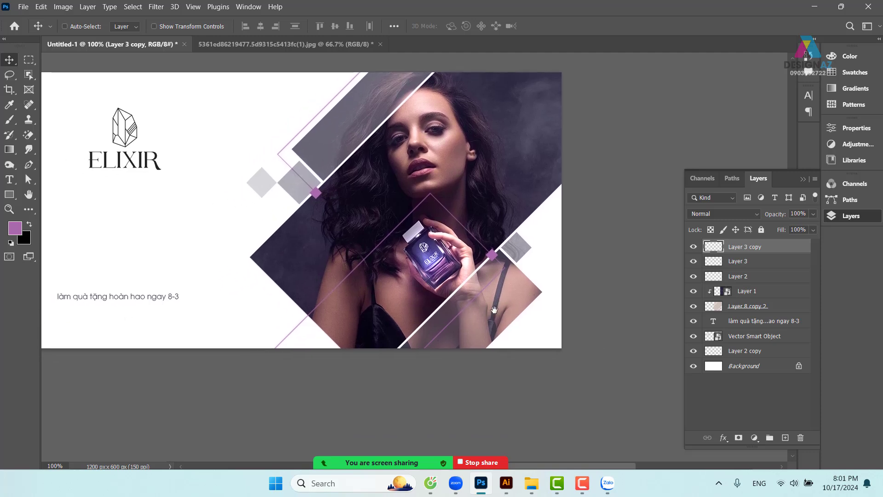
# Create a larger square on a new layer over the photo's left corner, fill it with the purple foreground color, and deselect.
pyautogui.click(28, 59)
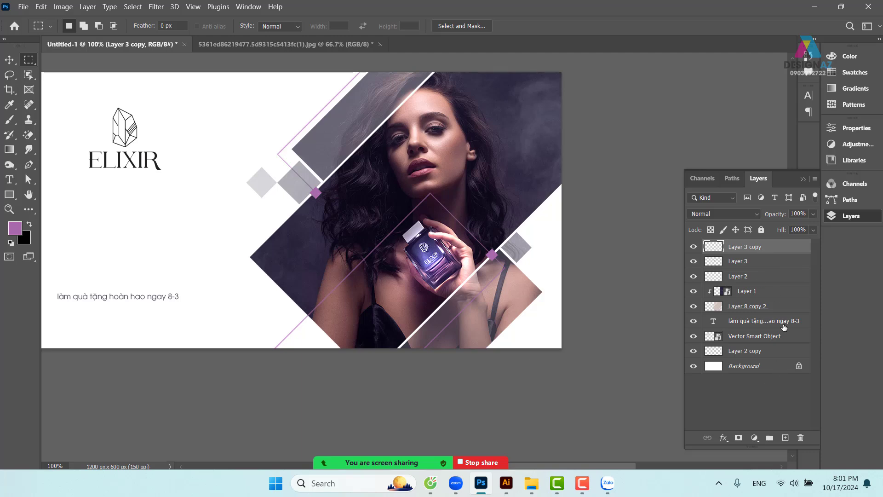
pyautogui.click(786, 438)
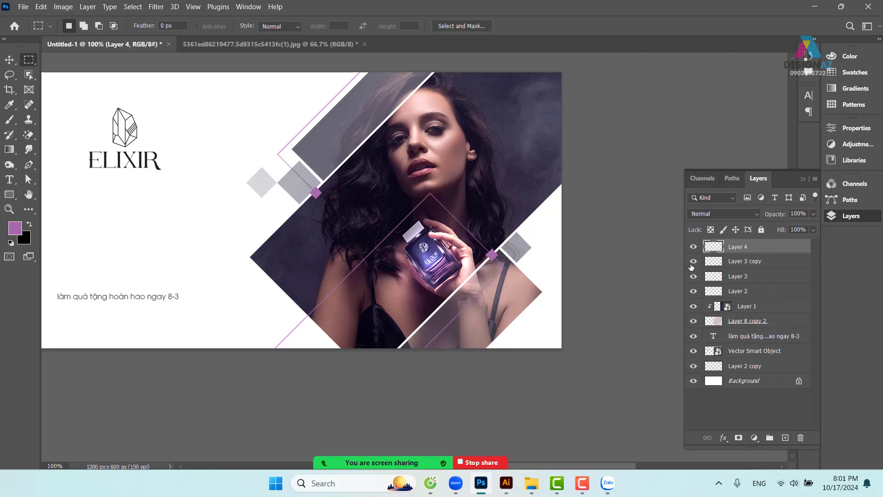
pyautogui.moveTo(224, 224); pyautogui.dragTo(281, 280)
pyautogui.press('alt')
pyautogui.hotkey('alt', 'BackSpace')
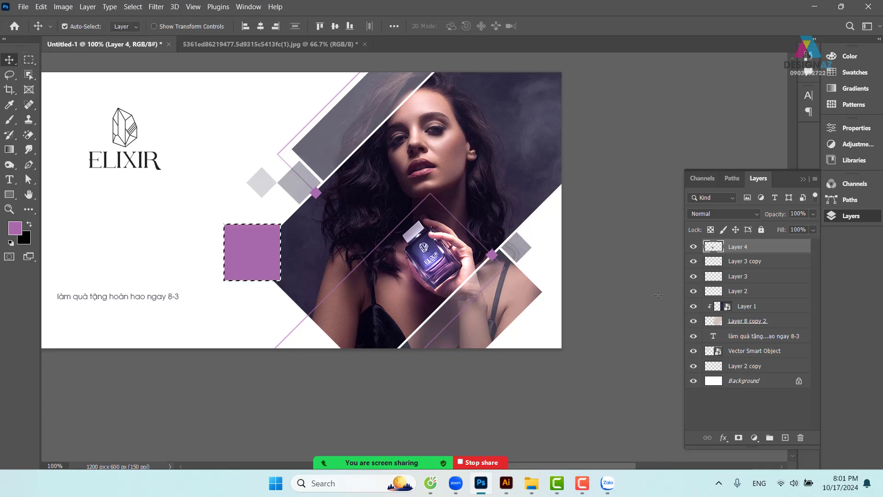
pyautogui.hotkey('ctrl', 'd')
# Send the large purple square behind all layers except the background and shift it further under the photo's left corner.
pyautogui.click(9, 59)
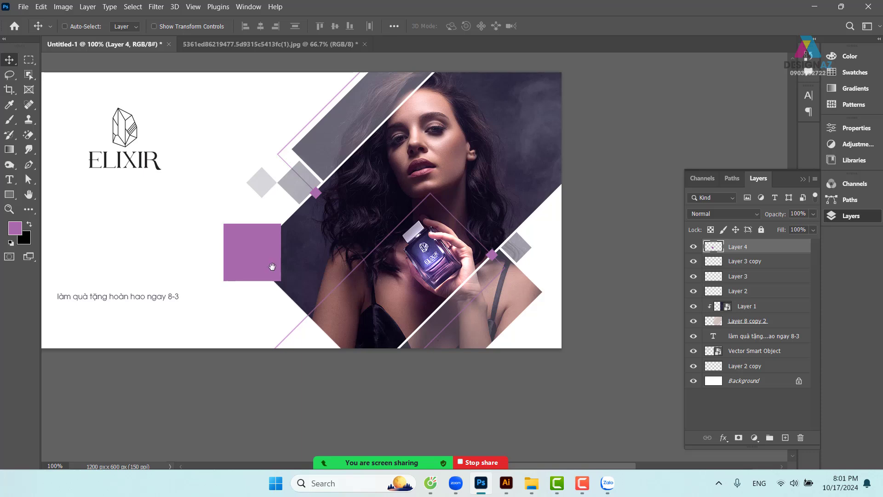
pyautogui.moveTo(256, 261); pyautogui.dragTo(283, 266)
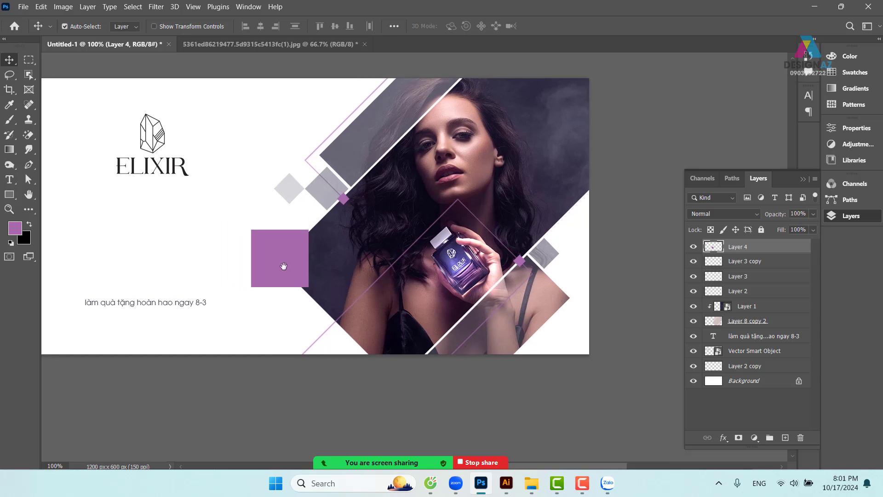
pyautogui.hotkey('ctrl', 'shift', '[')
pyautogui.moveTo(282, 278); pyautogui.dragTo(301, 275)
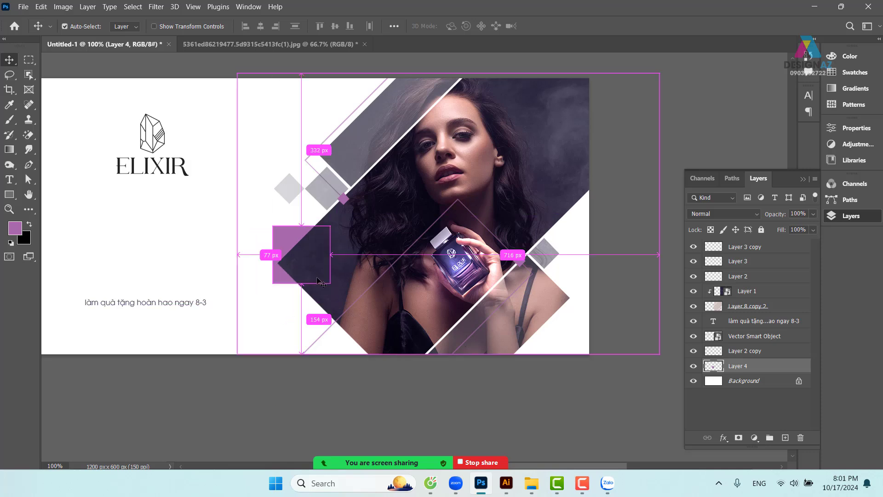
# Rotate the large purple square about 45° into a diamond and move it to edge the photo's left corner.
pyautogui.hotkey('ctrl', 't')
pyautogui.moveTo(352, 229); pyautogui.dragTo(358, 259)
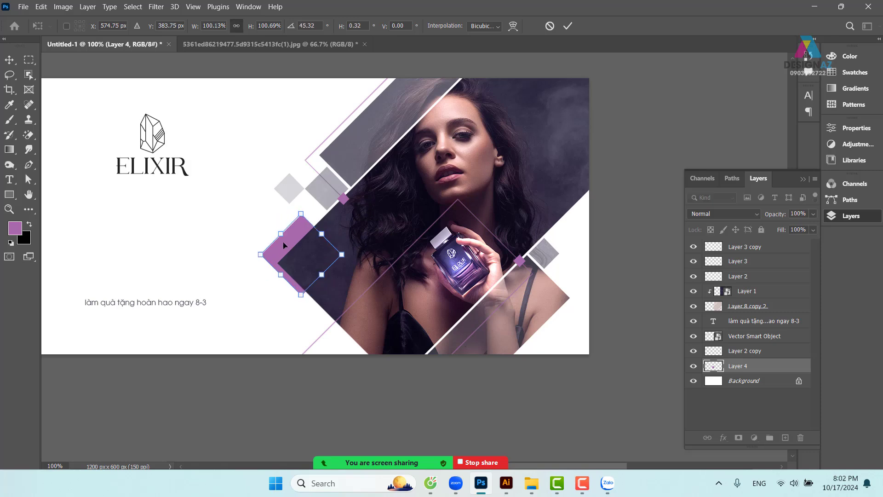
pyautogui.moveTo(284, 245); pyautogui.dragTo(291, 252)
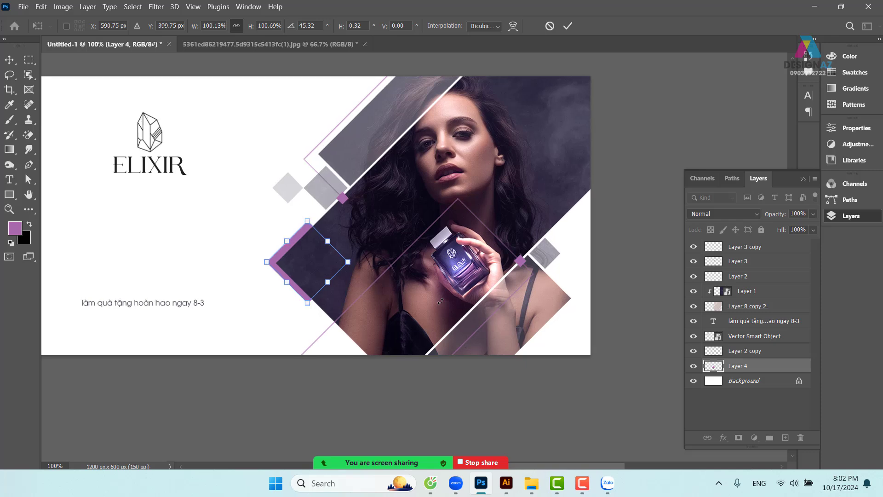
# Fine-tune the purple diamond's position so it forms a narrow, even border around the photo's left corner, and apply the transform.
pyautogui.hotkey('ctrl', '+')
pyautogui.hotkey('ctrl', '+')
pyautogui.moveTo(183, 270); pyautogui.dragTo(365, 232)
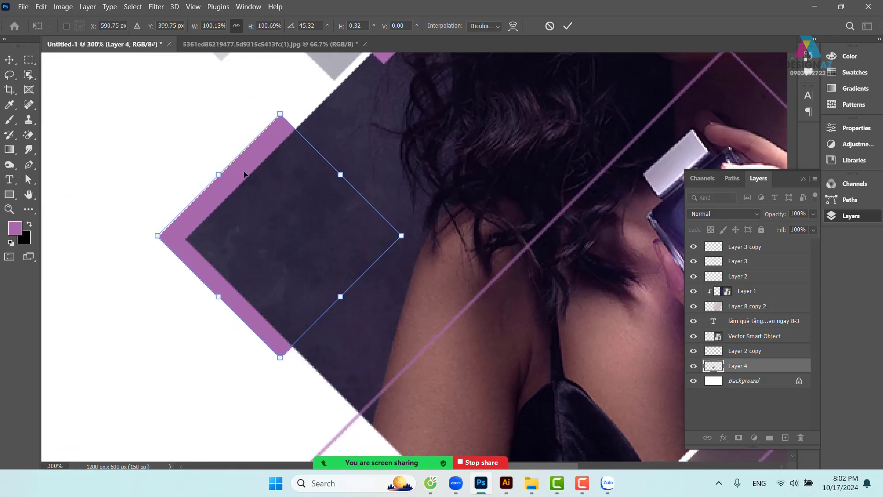
pyautogui.moveTo(244, 170); pyautogui.dragTo(246, 173)
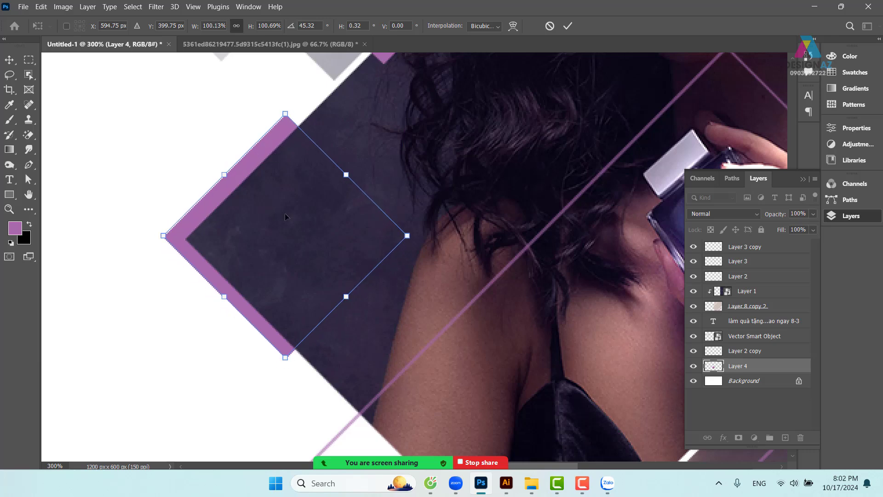
pyautogui.press('Down')
pyautogui.press('Down')
pyautogui.press('Up')
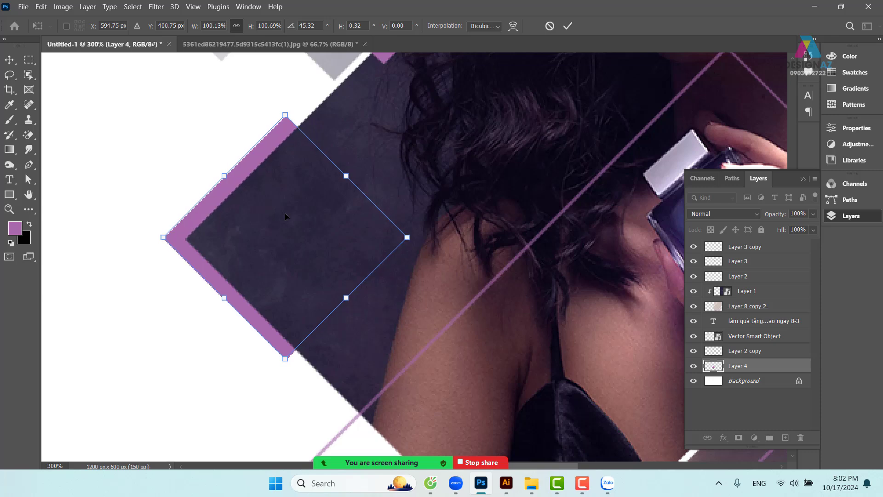
pyautogui.press('Down')
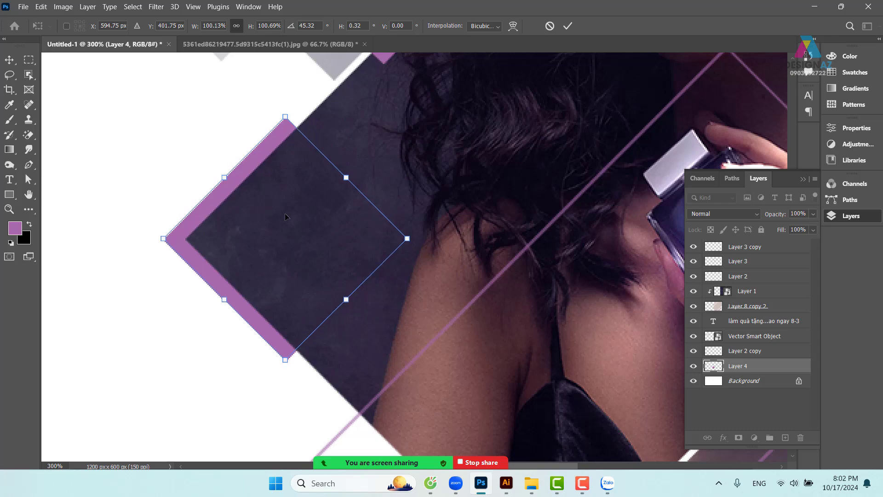
pyautogui.hotkey('ctrl', '-')
pyautogui.hotkey('ctrl', '-')
pyautogui.hotkey('ctrl', '-')
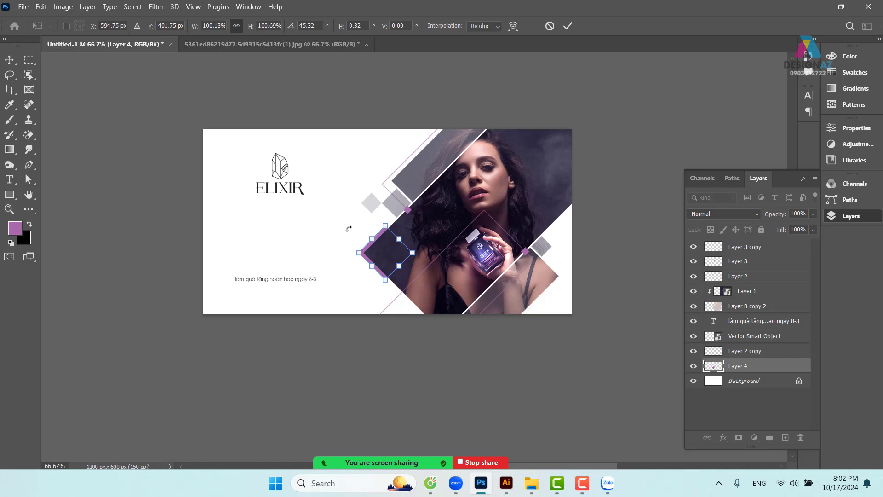
pyautogui.moveTo(452, 266); pyautogui.dragTo(378, 268)
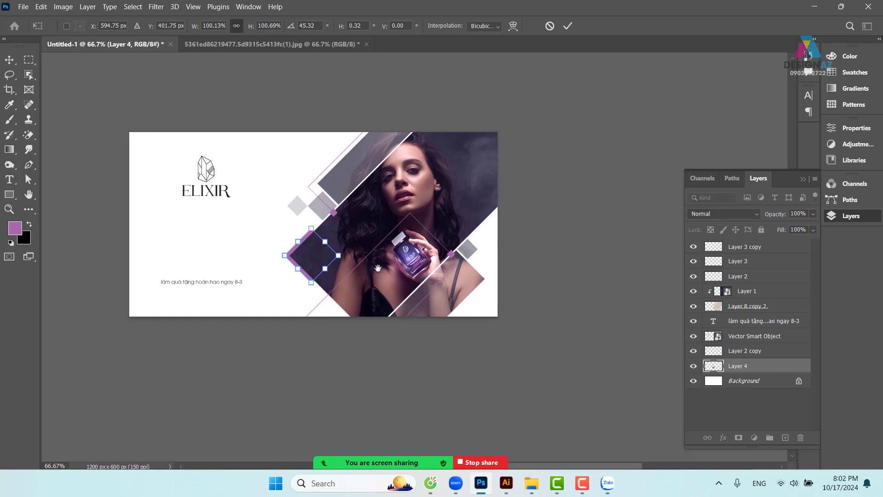
pyautogui.press('Return')
# Duplicate the large purple diamond to the right corner of the lower photo band and scale the copy to about 56%.
pyautogui.moveTo(426, 287); pyautogui.dragTo(382, 276)
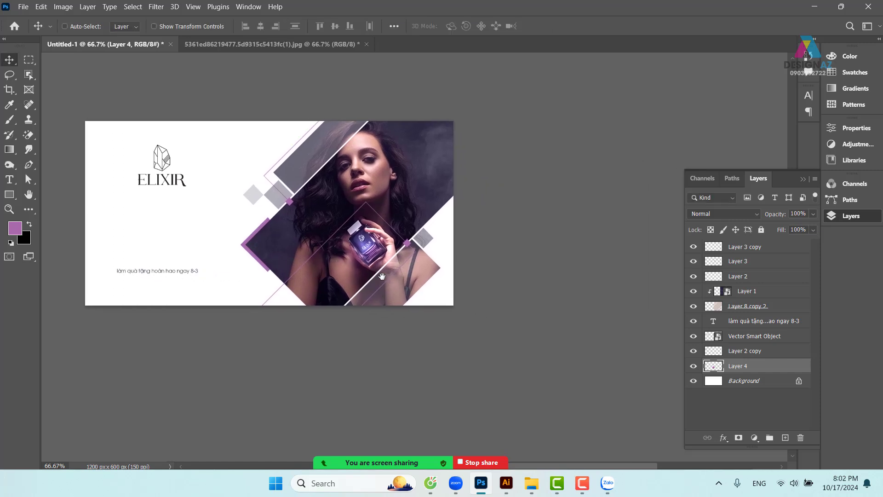
pyautogui.hotkey('ctrl', '+')
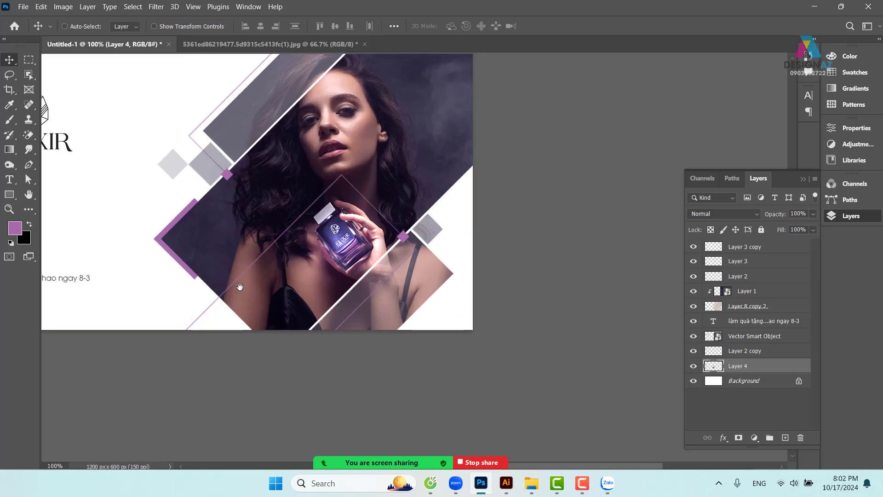
pyautogui.moveTo(250, 262); pyautogui.dragTo(235, 261)
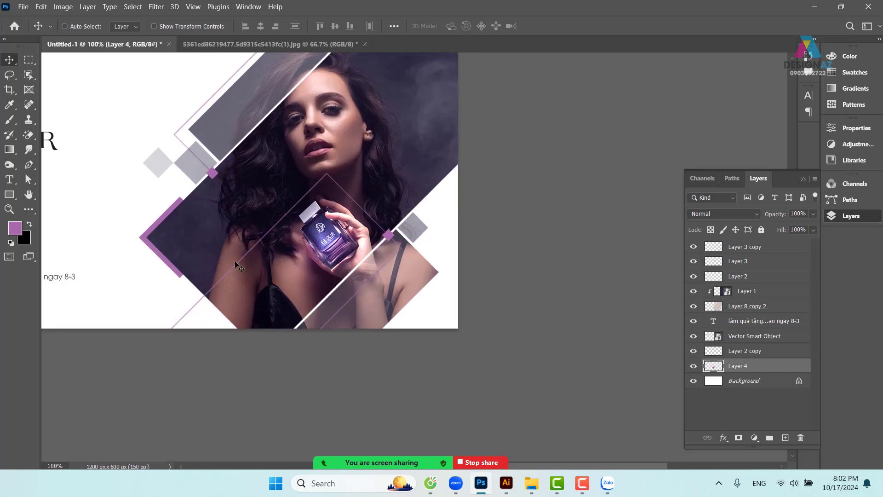
pyautogui.press('alt')
pyautogui.moveTo(154, 233); pyautogui.dragTo(408, 274)
pyautogui.press('ctrl')
pyautogui.hotkey('ctrl', 't')
pyautogui.moveTo(450, 321); pyautogui.dragTo(511, 340)
# Move the smaller diamond copy inward so it forms a thin border around the lower band's right corner, and apply the transform.
pyautogui.hotkey('ctrl', '+')
pyautogui.hotkey('ctrl', '+')
pyautogui.hotkey('ctrl', '+')
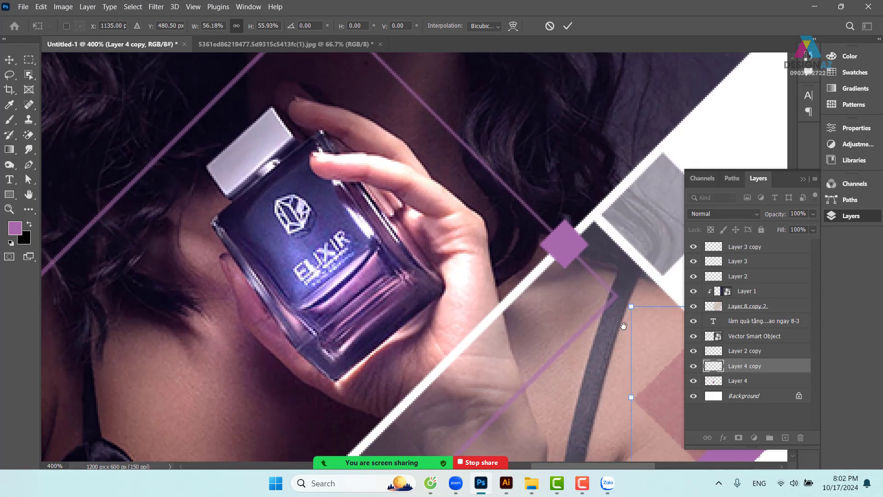
pyautogui.moveTo(591, 341); pyautogui.dragTo(287, 179)
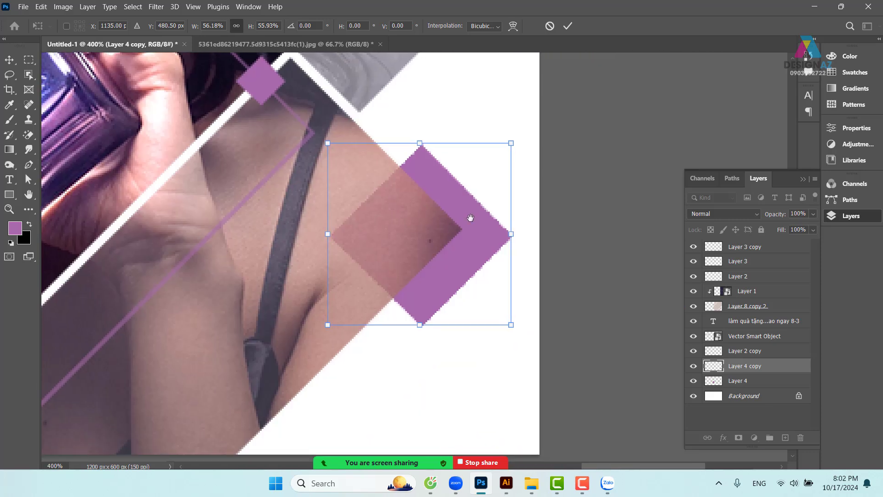
pyautogui.moveTo(494, 243); pyautogui.dragTo(465, 238)
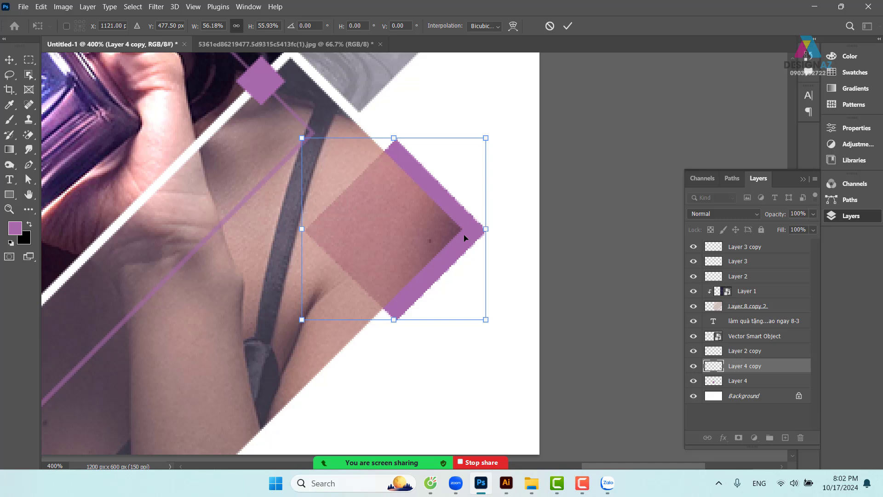
pyautogui.press('Return')
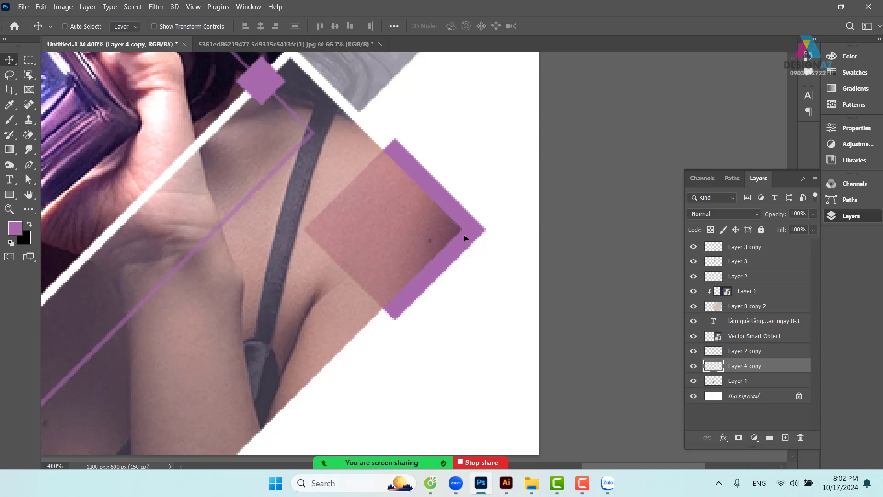
# Set the smaller purple diamond's layer opacity to 60%.
pyautogui.press('6')
pyautogui.hotkey('ctrl', '-')
pyautogui.hotkey('ctrl', '-')
pyautogui.hotkey('ctrl', '-')
pyautogui.hotkey('ctrl', '-')
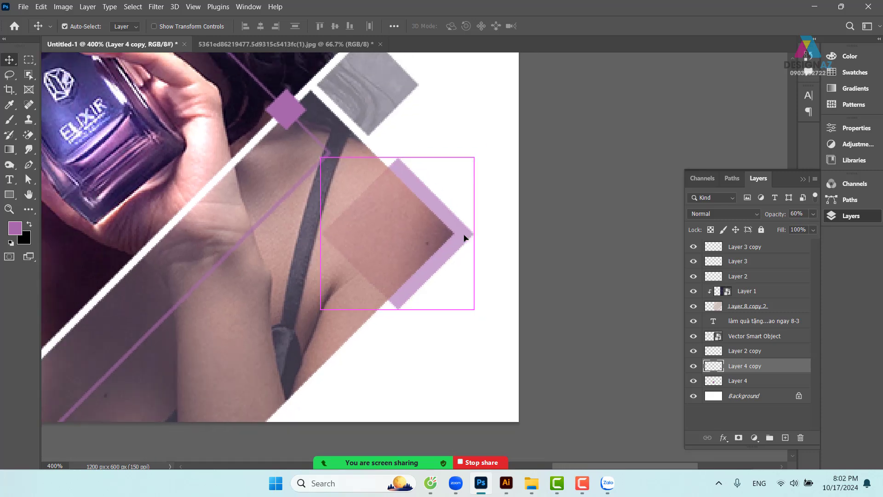
pyautogui.hotkey('ctrl', '+')
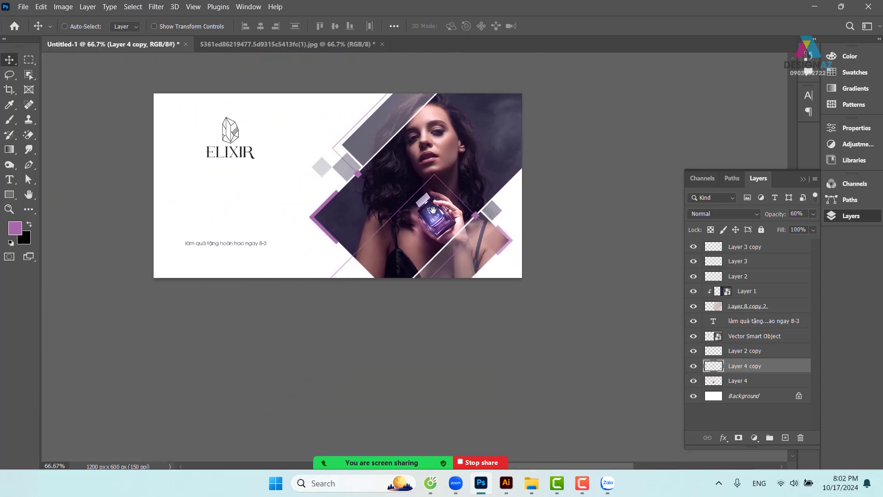
pyautogui.moveTo(399, 213); pyautogui.dragTo(439, 279)
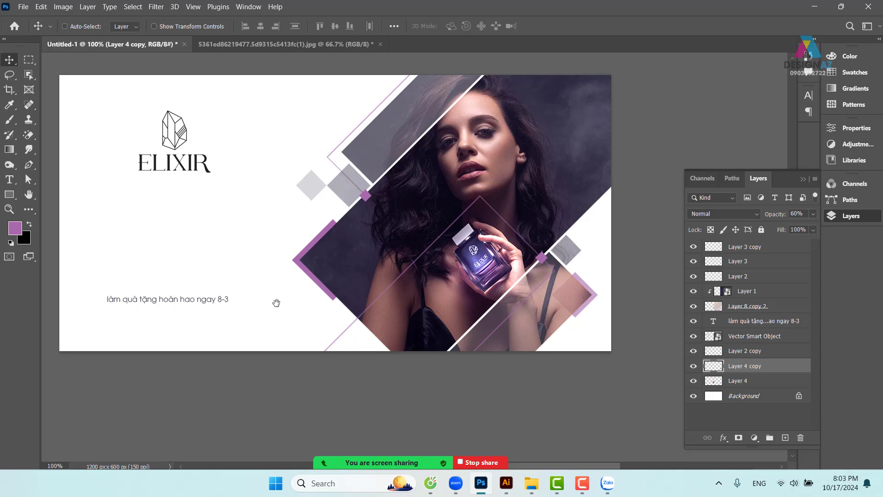
pyautogui.moveTo(211, 277); pyautogui.dragTo(275, 304)
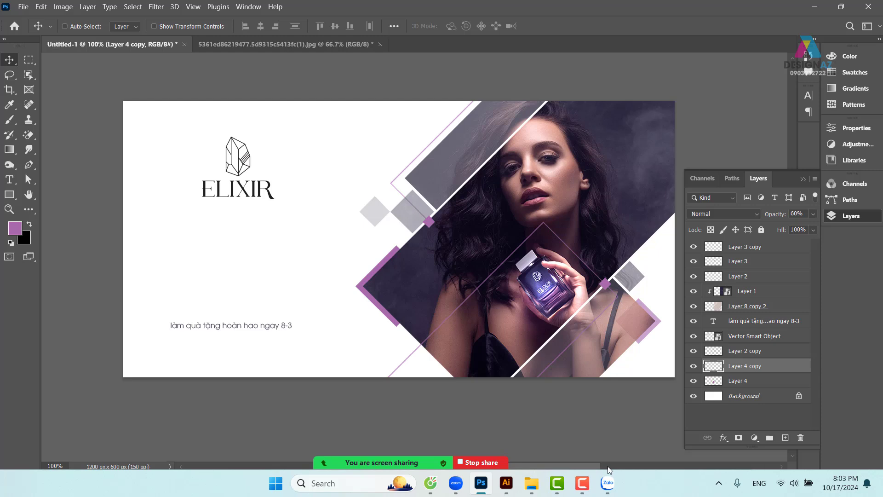
# Switch to Illustrator and copy the text of the large black script lettering "Bi quyet" in Logo.ai.
pyautogui.click(507, 484)
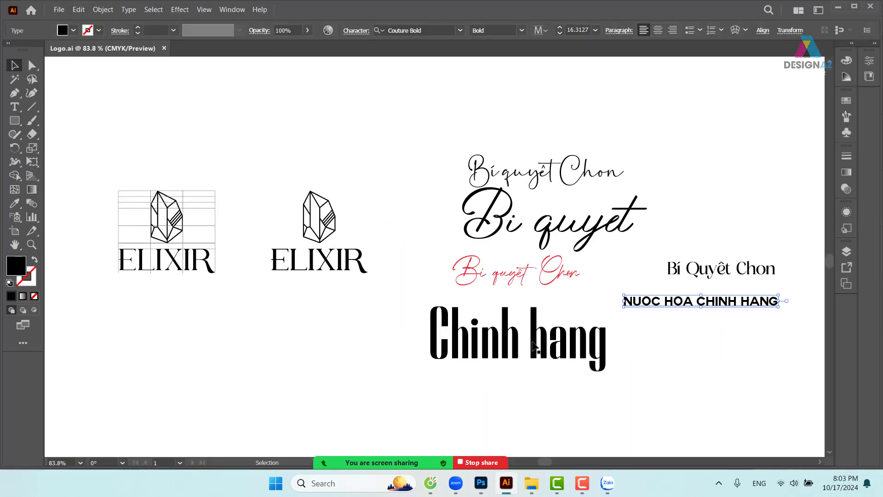
pyautogui.click(716, 391)
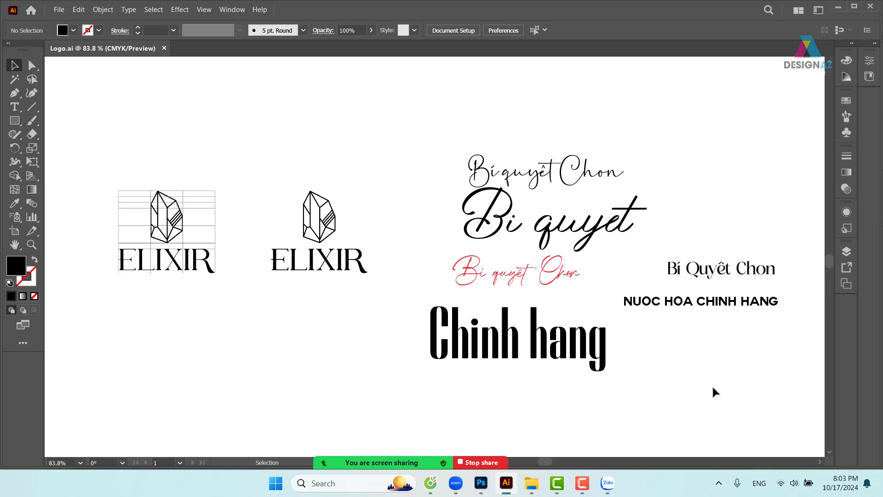
pyautogui.click(584, 235)
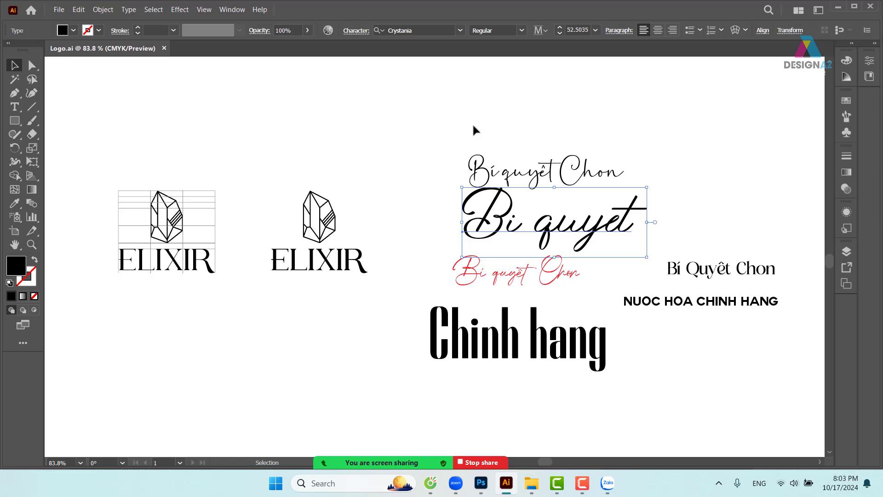
pyautogui.press('t')
pyautogui.moveTo(479, 214); pyautogui.dragTo(665, 216)
pyautogui.hotkey('ctrl', 'c')
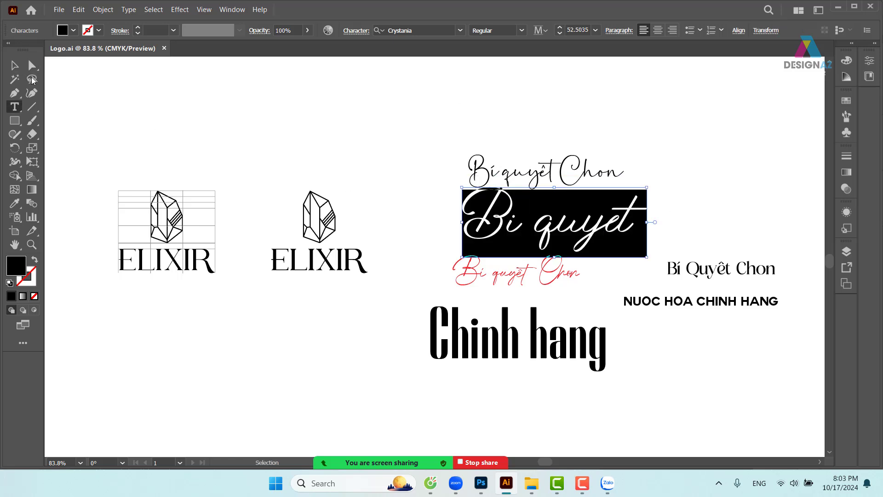
pyautogui.press('Escape')
# Switch to Photoshop and paste the copied script text "Bi quyet" as a new text layer below the ELIXIR logo.
pyautogui.click(489, 489)
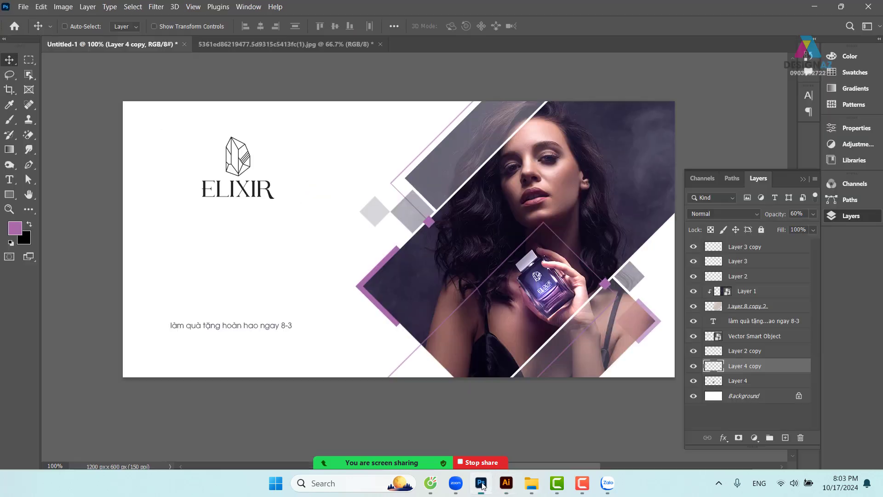
pyautogui.press('t')
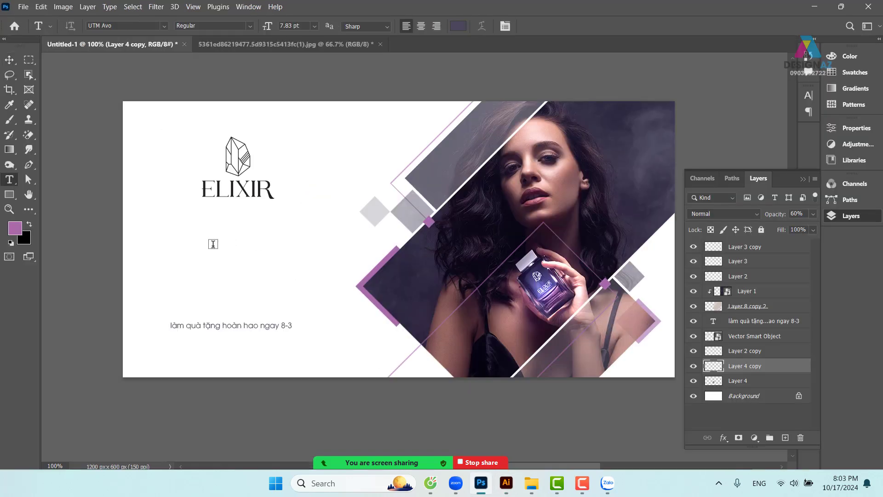
pyautogui.click(212, 245)
pyautogui.hotkey('ctrl', 'v')
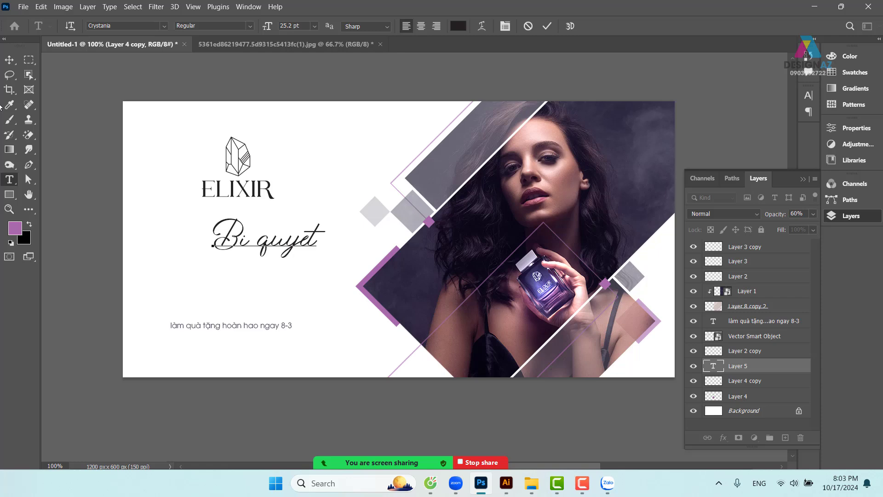
pyautogui.click(9, 60)
pyautogui.moveTo(369, 252); pyautogui.dragTo(431, 264)
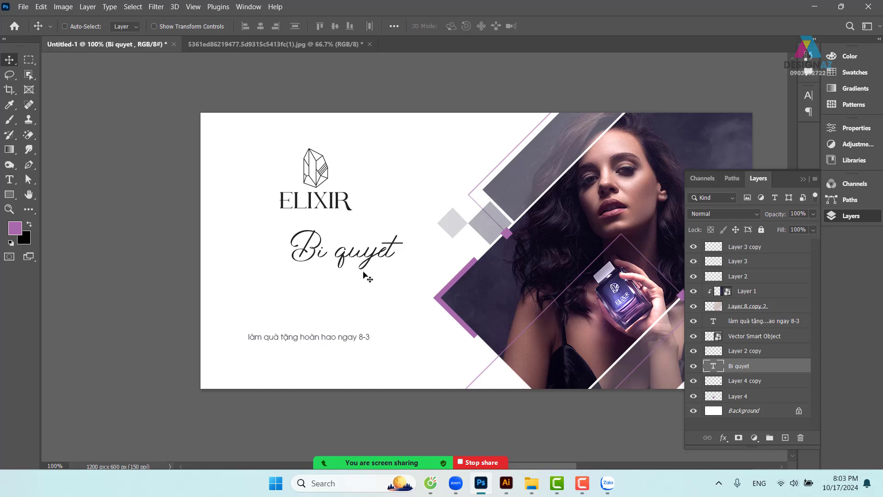
# Tighten the kerning between "Bi" and "quyet" in the script headline to narrow the word gap.
pyautogui.press('t')
pyautogui.click(337, 252)
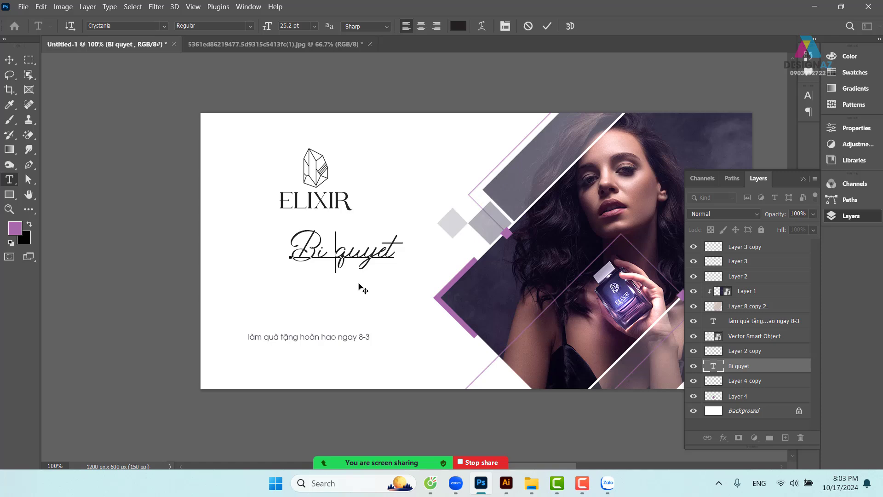
pyautogui.hotkey('alt', 'Left')
pyautogui.hotkey('alt', 'Left')
pyautogui.hotkey('alt', 'Left')
pyautogui.hotkey('alt', 'Left')
pyautogui.hotkey('alt', 'Left')
pyautogui.hotkey('alt', 'Left')
pyautogui.hotkey('alt', 'Left')
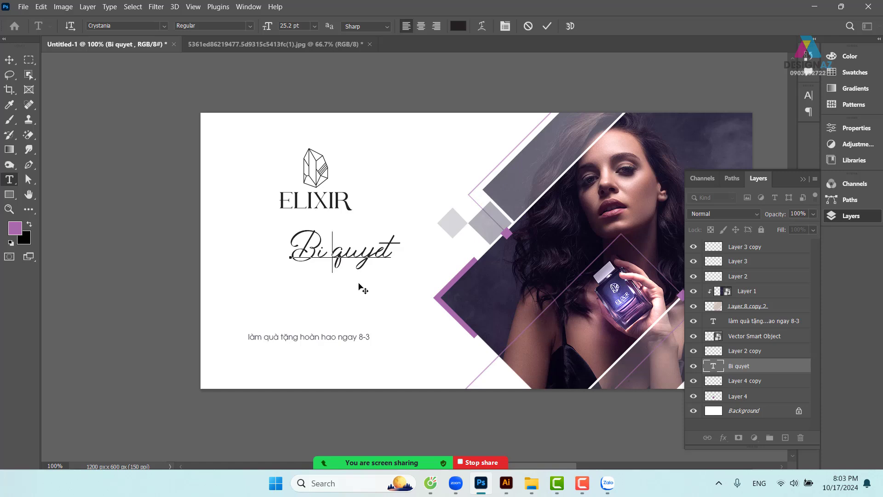
pyautogui.hotkey('alt', 'Left')
pyautogui.hotkey('alt', 'Left')
pyautogui.hotkey('alt', 'Left')
pyautogui.hotkey('alt', 'Left')
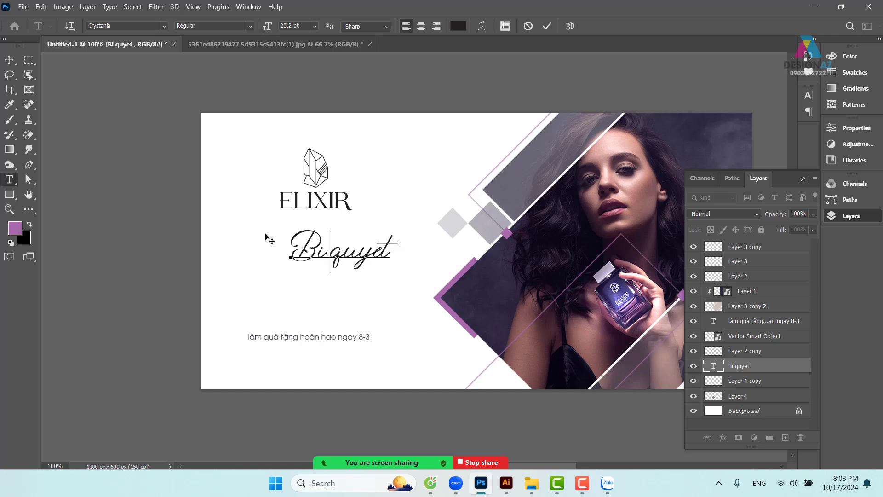
pyautogui.click(11, 60)
# Position "Bi quyet" beneath the ELIXIR logo, starting slightly left of the tagline, and scale it to about 151%.
pyautogui.moveTo(322, 250); pyautogui.dragTo(281, 250)
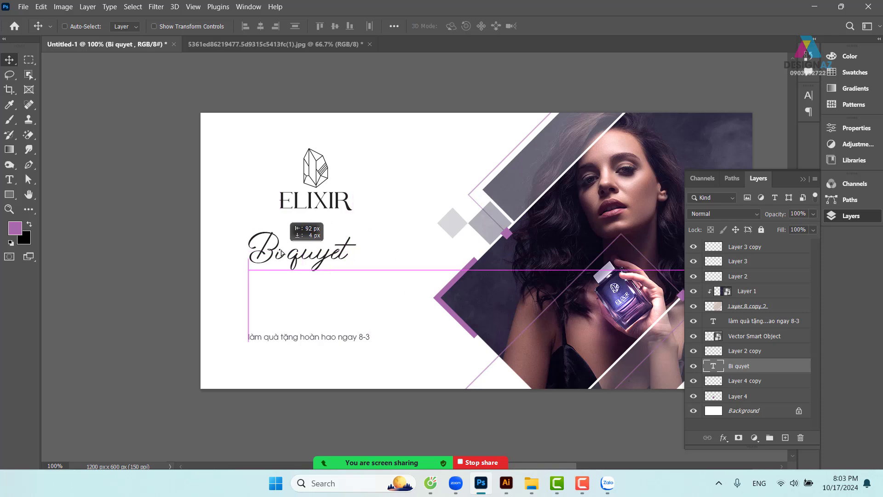
pyautogui.hotkey('ctrl', 't')
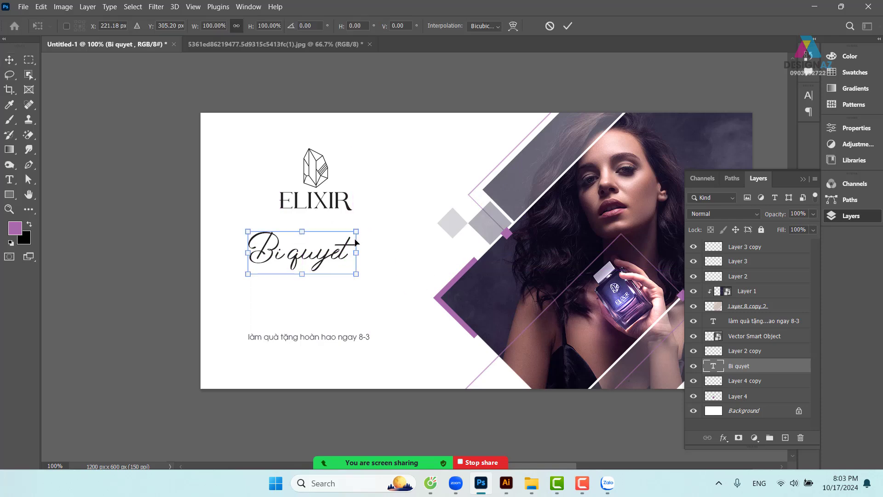
pyautogui.moveTo(357, 232); pyautogui.dragTo(402, 213)
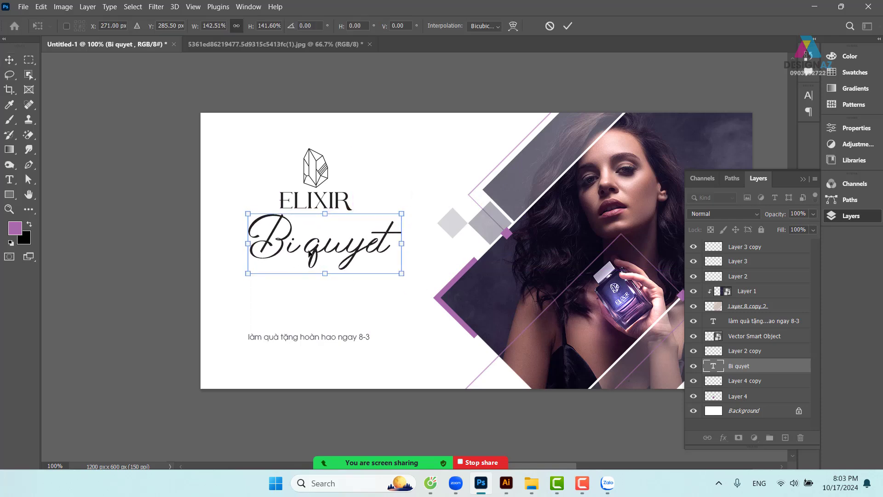
pyautogui.moveTo(311, 252); pyautogui.dragTo(301, 253)
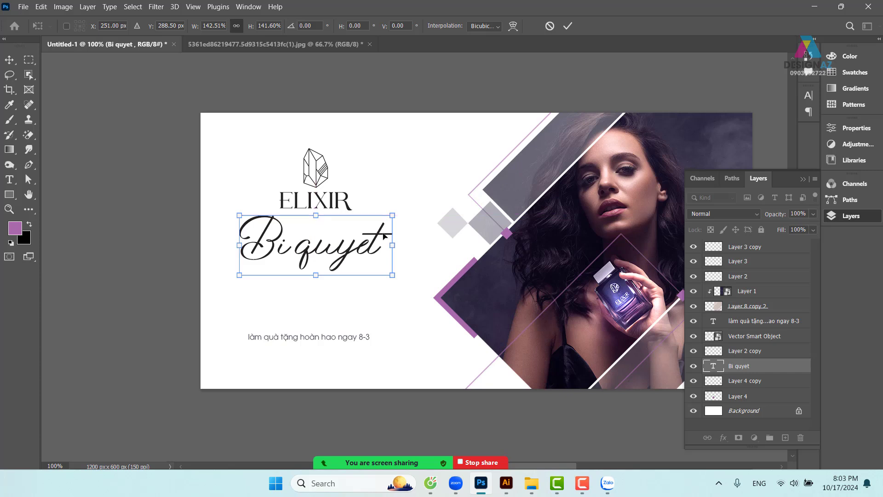
pyautogui.moveTo(393, 215); pyautogui.dragTo(402, 211)
pyautogui.moveTo(335, 244); pyautogui.dragTo(333, 248)
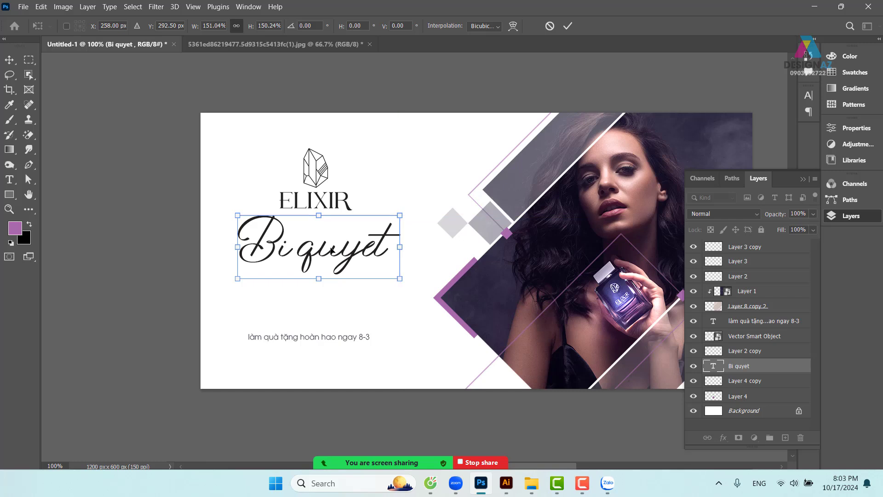
pyautogui.press('Return')
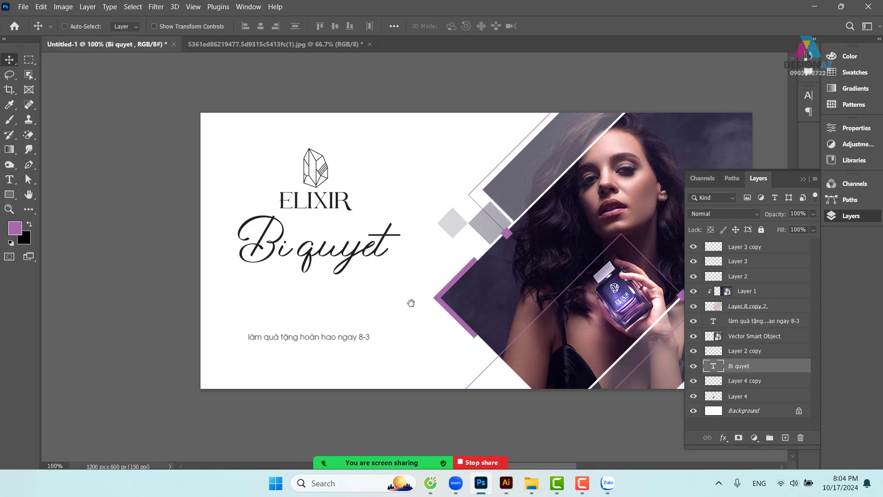
# Switch to Illustrator and copy the text of the heavy condensed lettering "Chinh hang" in Logo.ai.
pyautogui.moveTo(410, 301); pyautogui.dragTo(366, 281)
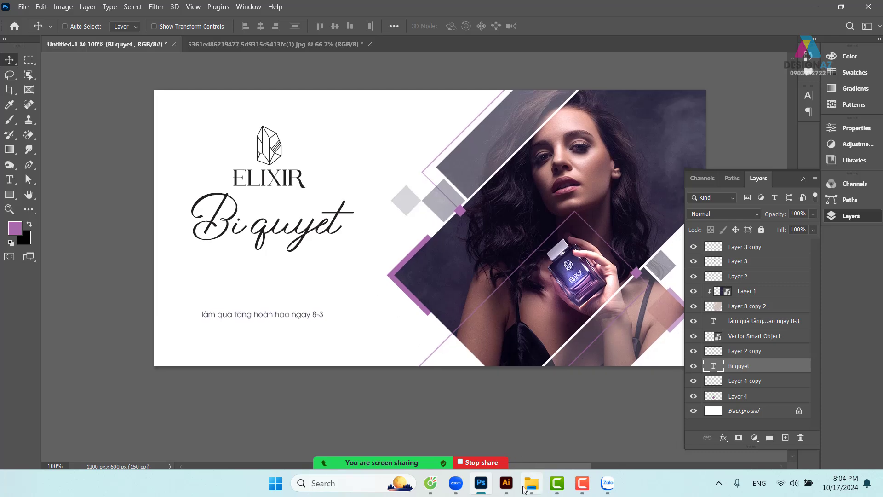
pyautogui.click(507, 484)
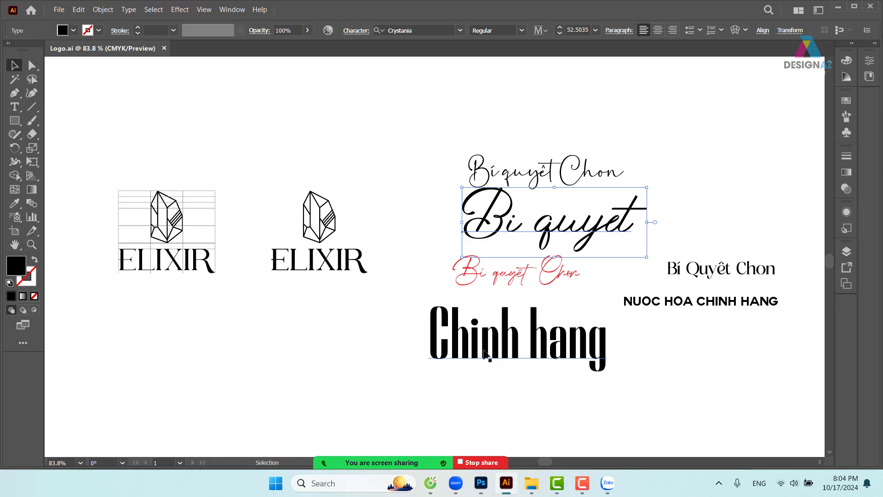
pyautogui.press('t')
pyautogui.moveTo(431, 336); pyautogui.dragTo(607, 338)
pyautogui.hotkey('ctrl', 'c')
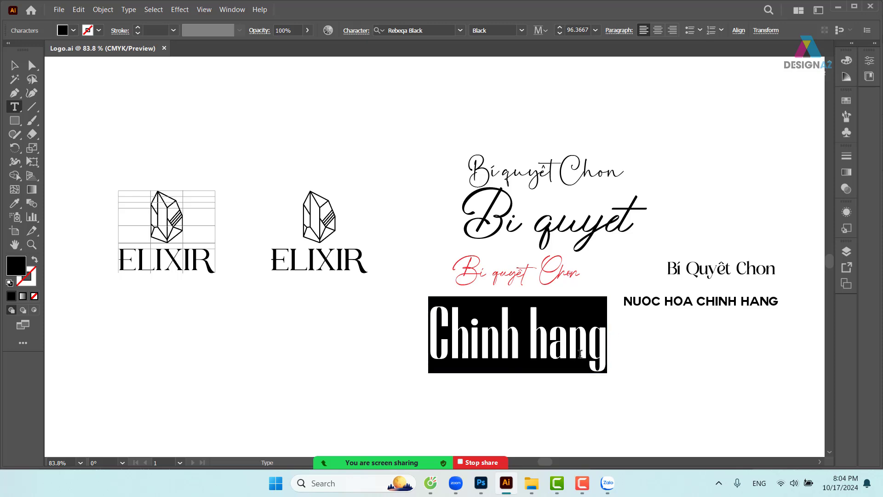
# Switch to Photoshop and paste "Chinh hang" as a new text layer between "Bi quyet" and the tagline.
pyautogui.click(482, 483)
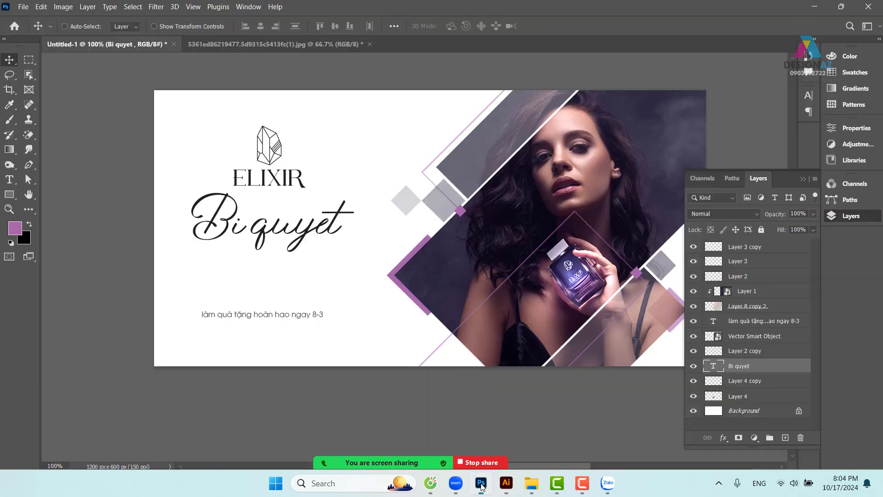
pyautogui.press('t')
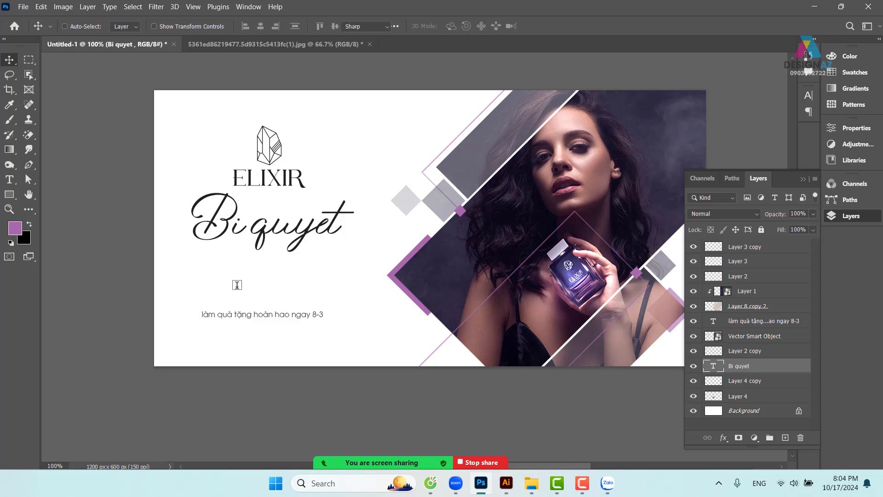
pyautogui.click(215, 280)
pyautogui.hotkey('ctrl', 'v')
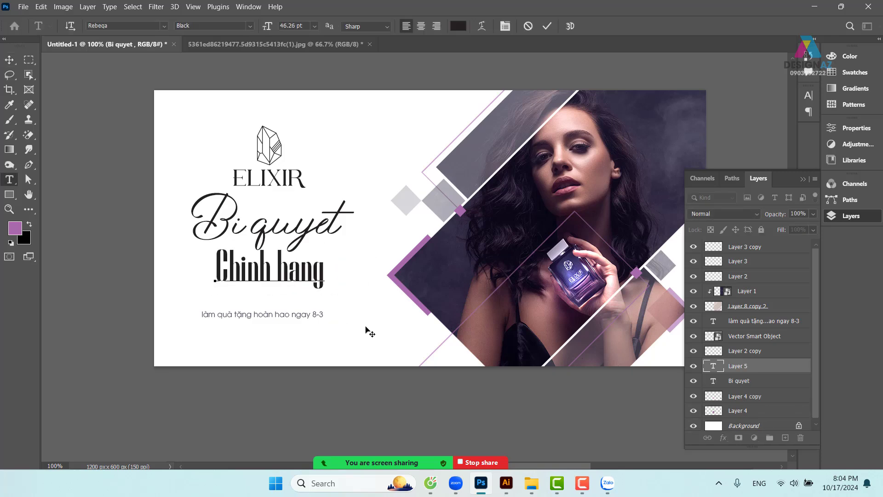
pyautogui.click(9, 59)
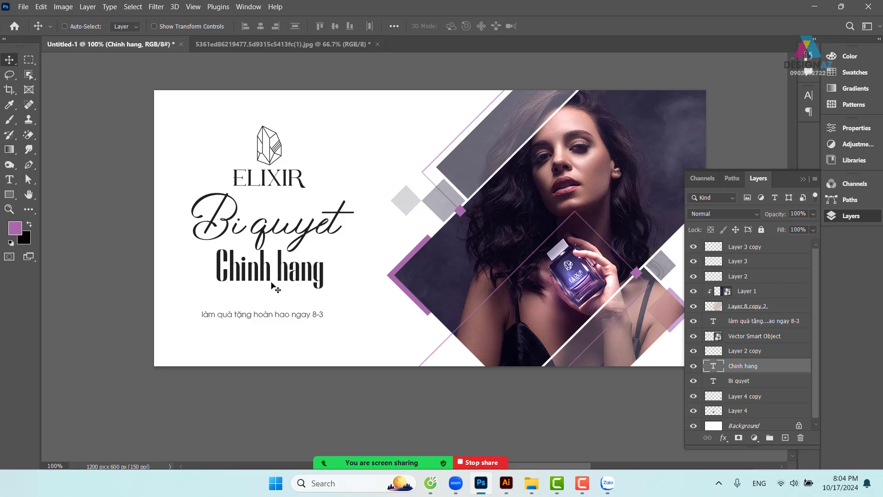
# Align "Chinh hang" with the left edge of "Bi quyet" and scale it to about 141%.
pyautogui.moveTo(271, 281); pyautogui.dragTo(246, 293)
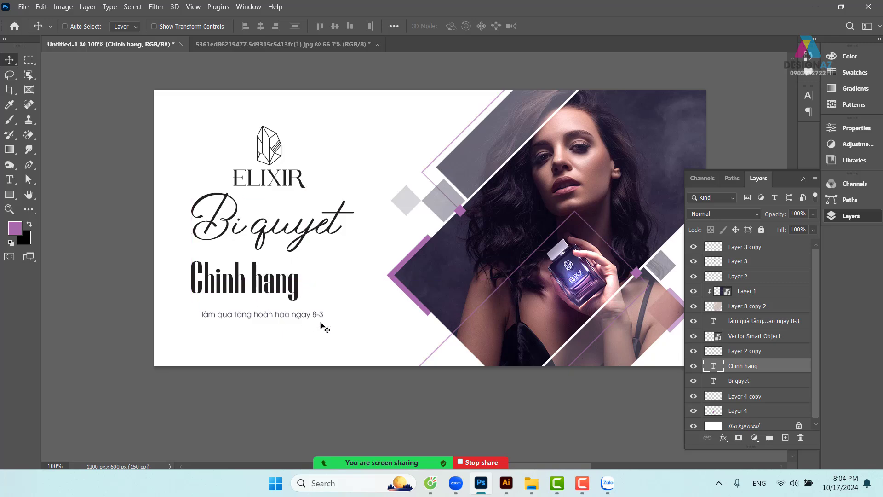
pyautogui.hotkey('ctrl', 't')
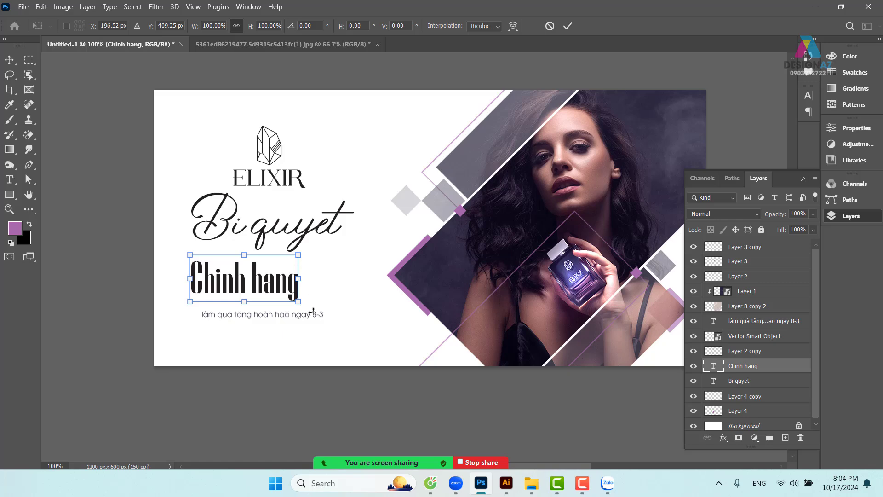
pyautogui.moveTo(300, 305); pyautogui.dragTo(339, 336)
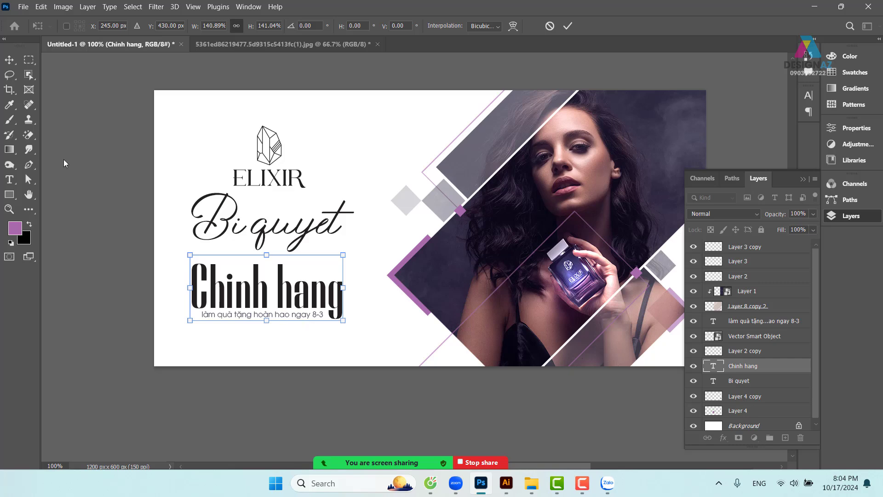
pyautogui.click(9, 60)
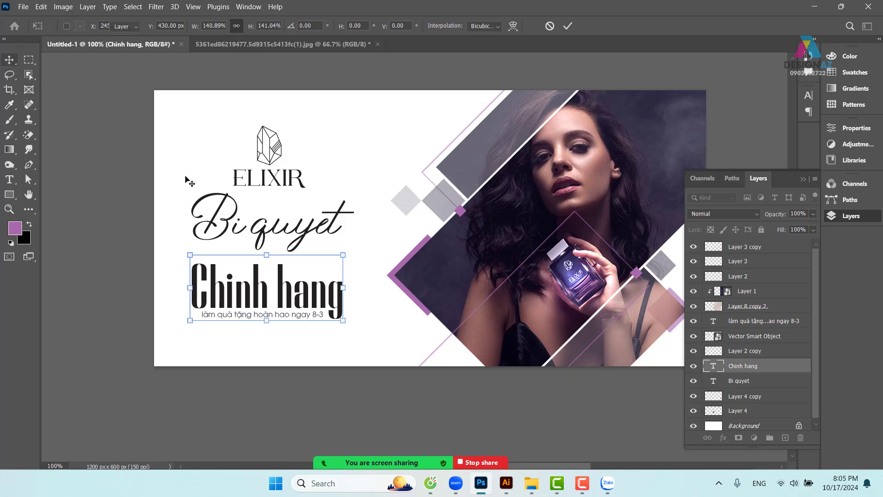
# Capitalize the tagline's first letter to read "Làm" and shift the line to the left edge of "Chinh hang".
pyautogui.rightClick(289, 323)
pyautogui.click(288, 321)
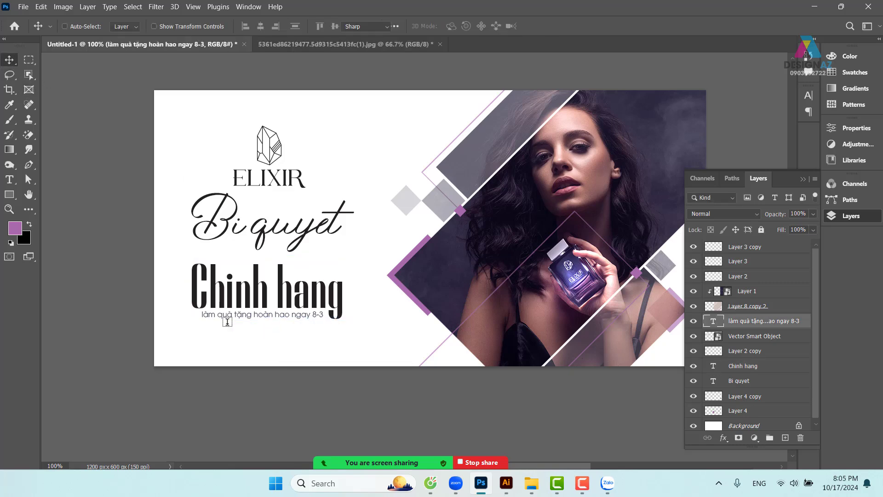
pyautogui.press('t')
pyautogui.click(205, 314)
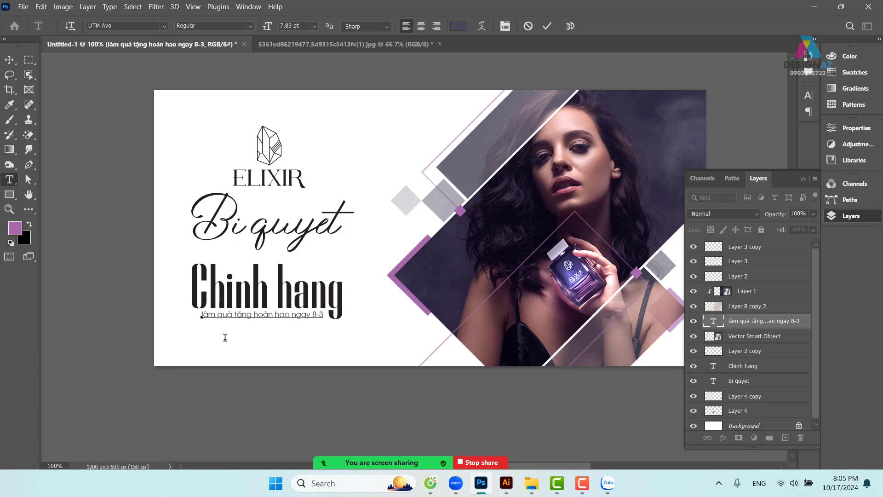
pyautogui.press('Delete')
pyautogui.write('L')
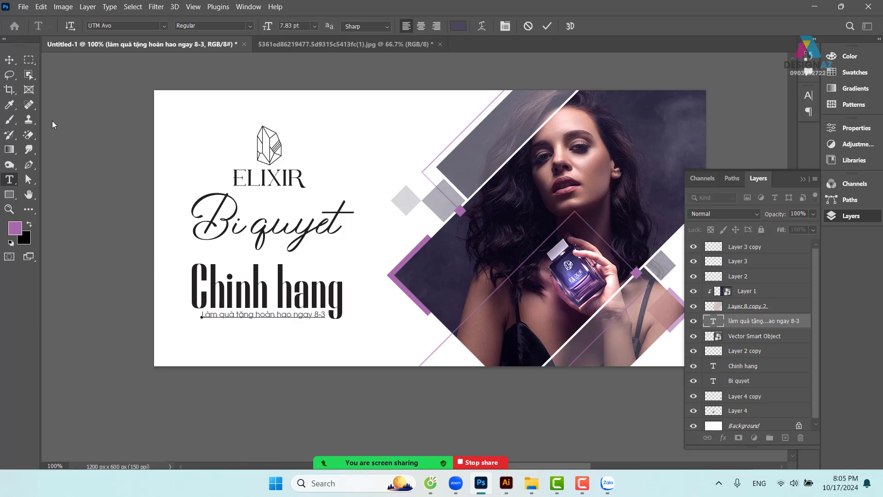
pyautogui.click(10, 59)
pyautogui.moveTo(275, 321); pyautogui.dragTo(264, 320)
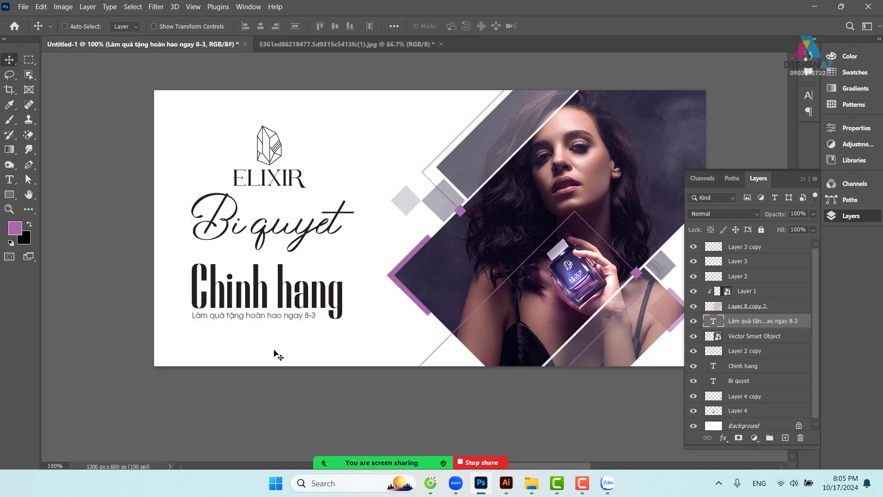
# Duplicate the "Chinh hang" text layer and place the copy up and to the right of the original.
pyautogui.rightClick(279, 294)
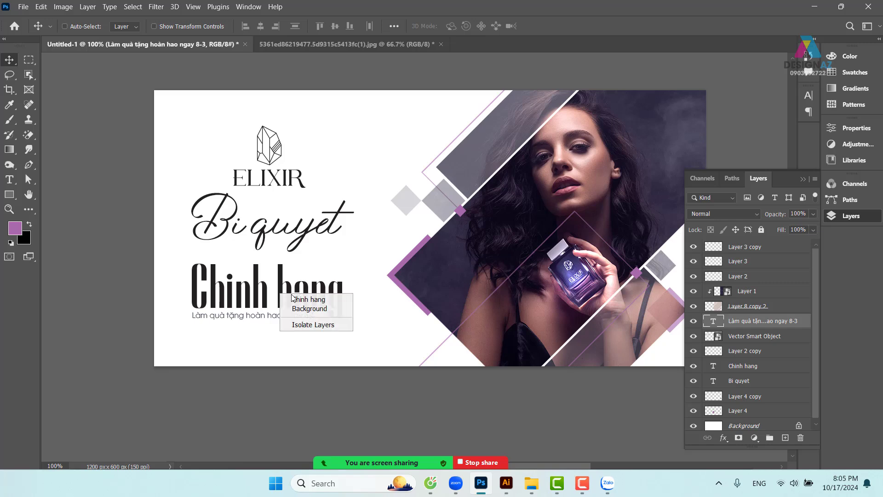
pyautogui.click(297, 304)
pyautogui.moveTo(296, 304); pyautogui.dragTo(312, 272)
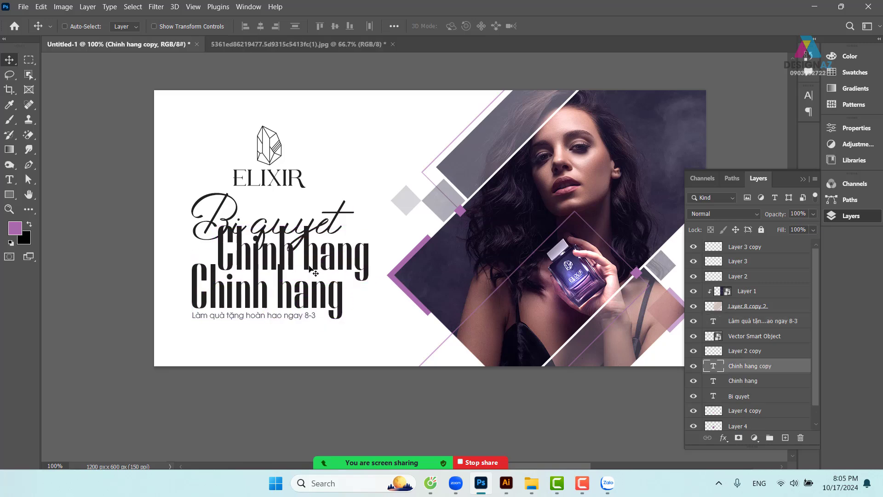
# Replace the duplicated text with "NUOCHOA".
pyautogui.press('t')
pyautogui.doubleClick(271, 270)
pyautogui.hotkey('ctrl', 'a')
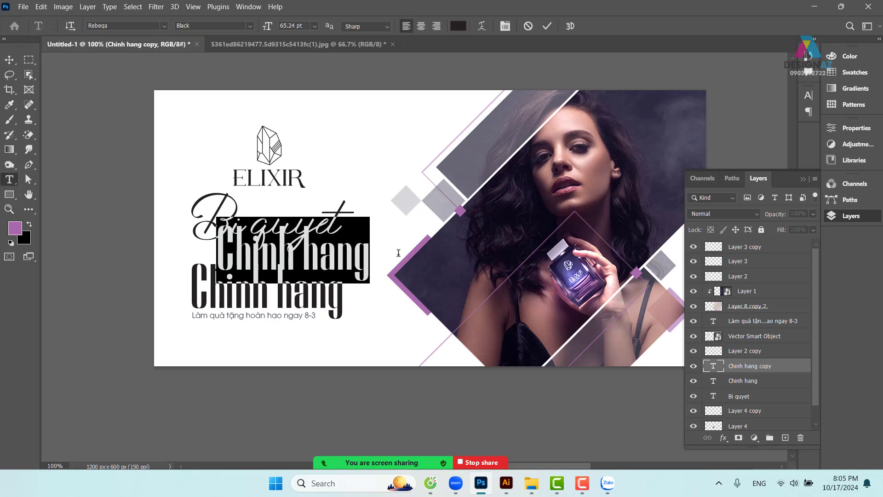
pyautogui.press('BackSpace')
pyautogui.write('n')
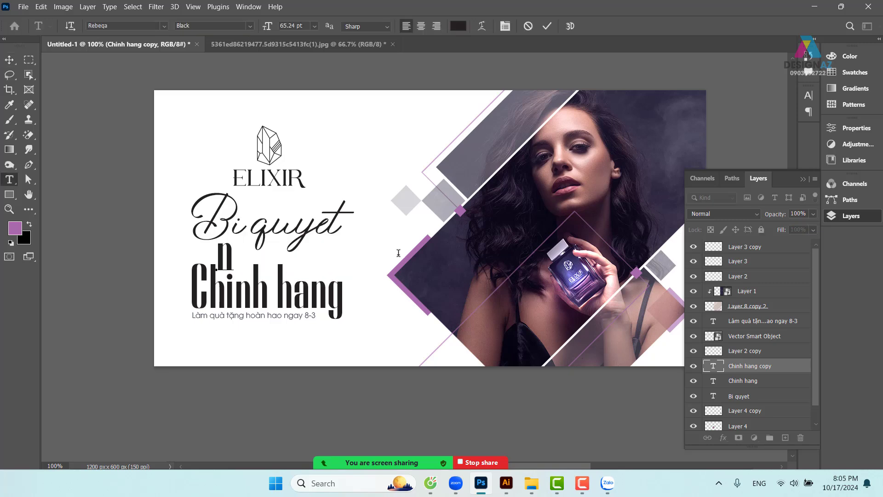
pyautogui.press('BackSpace')
pyautogui.write('NU')
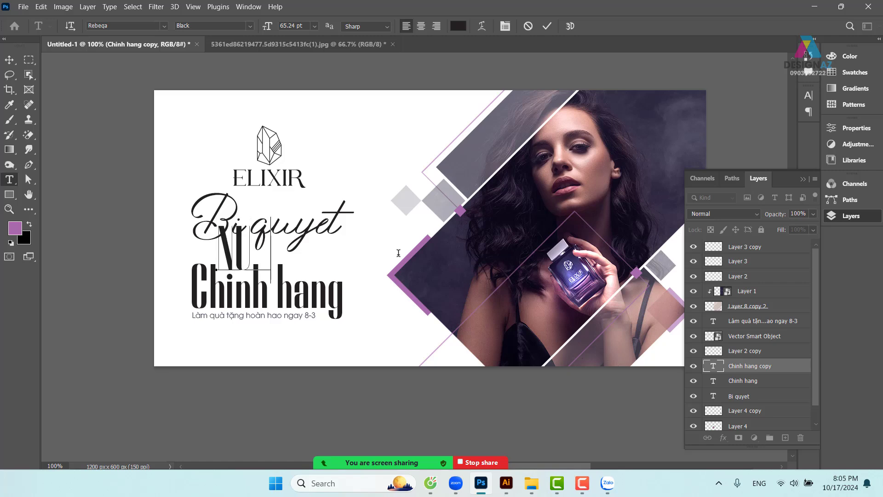
pyautogui.write('OCHOA')
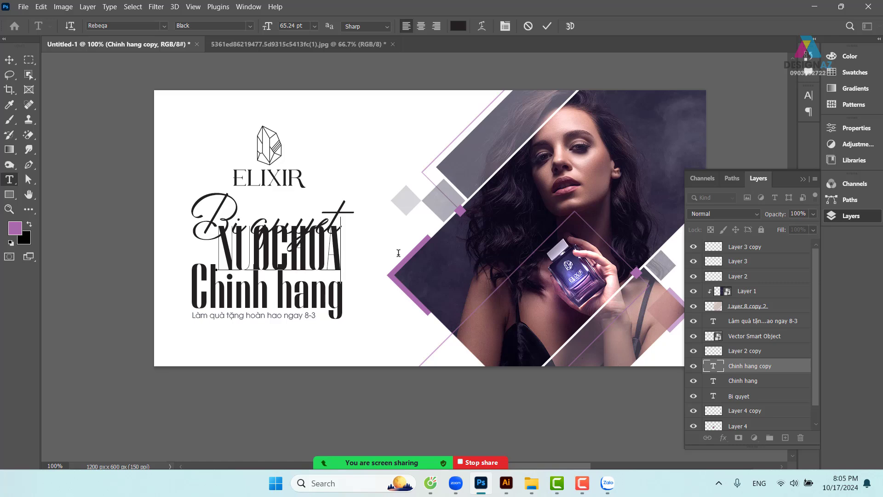
pyautogui.click(10, 59)
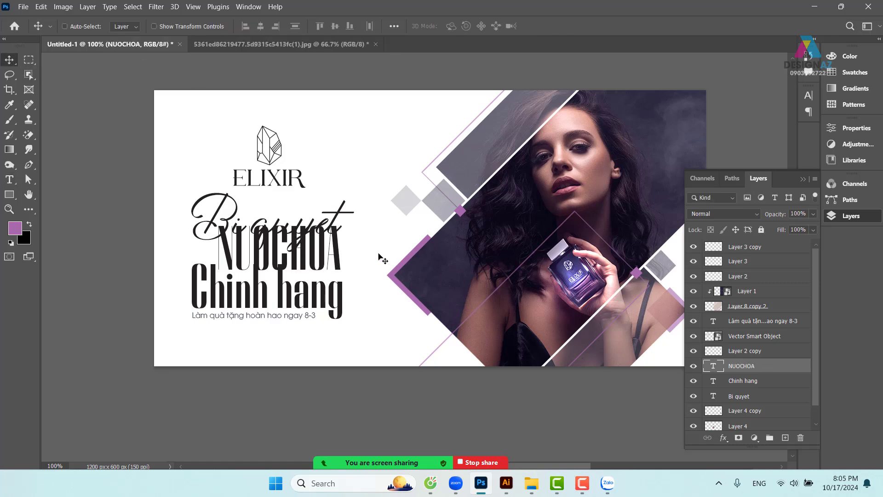
# Move "Chinh hang" and the tagline down, and fit "NUOCHOA" between "Bi quyet" and "Chinh hang".
pyautogui.moveTo(335, 253); pyautogui.dragTo(282, 305)
pyautogui.scroll(-2, 335, 262)
pyautogui.rightClick(309, 270)
pyautogui.click(337, 275)
pyautogui.rightClick(284, 289)
pyautogui.click(294, 290)
pyautogui.rightClick(332, 239)
pyautogui.click(342, 243)
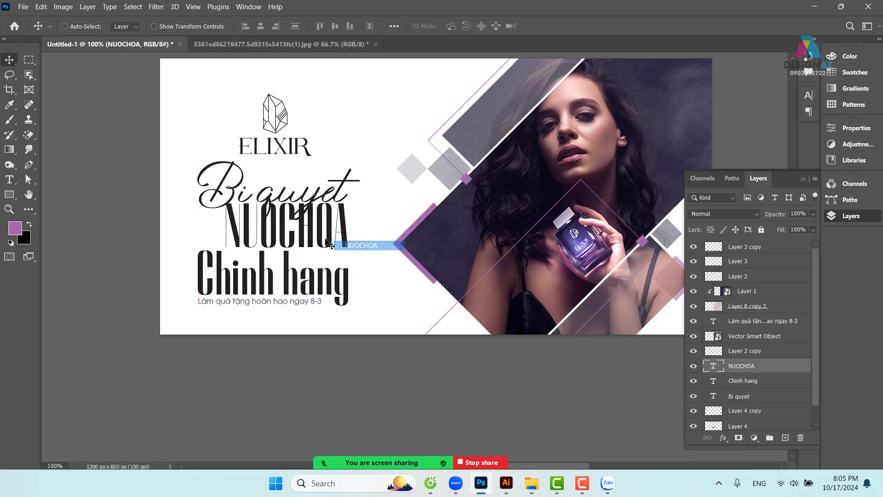
pyautogui.moveTo(325, 243); pyautogui.dragTo(325, 246)
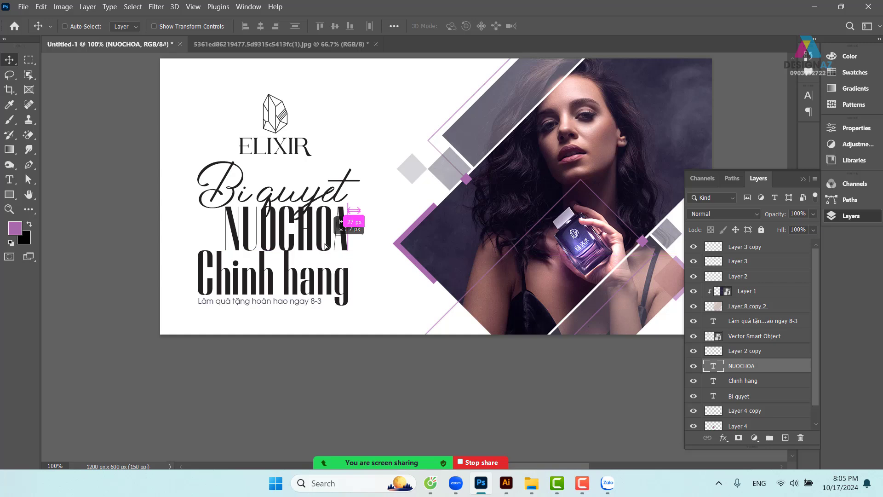
pyautogui.moveTo(325, 246); pyautogui.dragTo(325, 247)
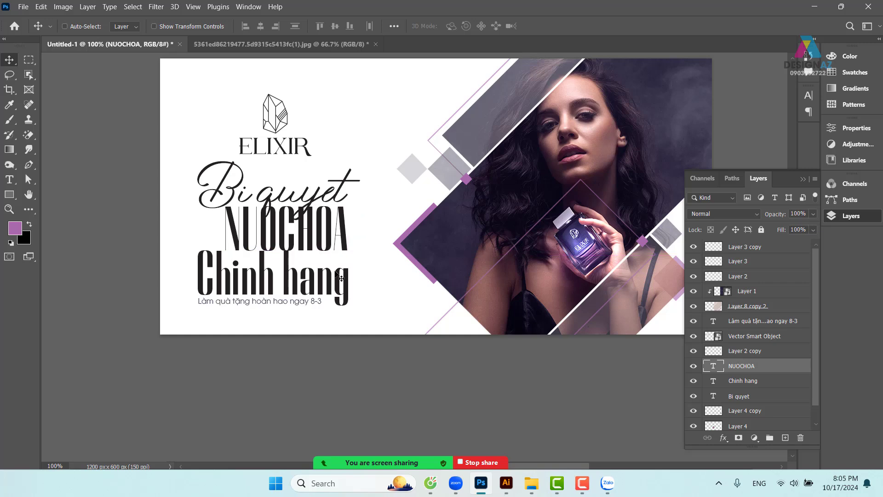
# Scale the "NUOCHOA" text down to about 95%, keeping its lower-right corner in place.
pyautogui.hotkey('ctrl', 't')
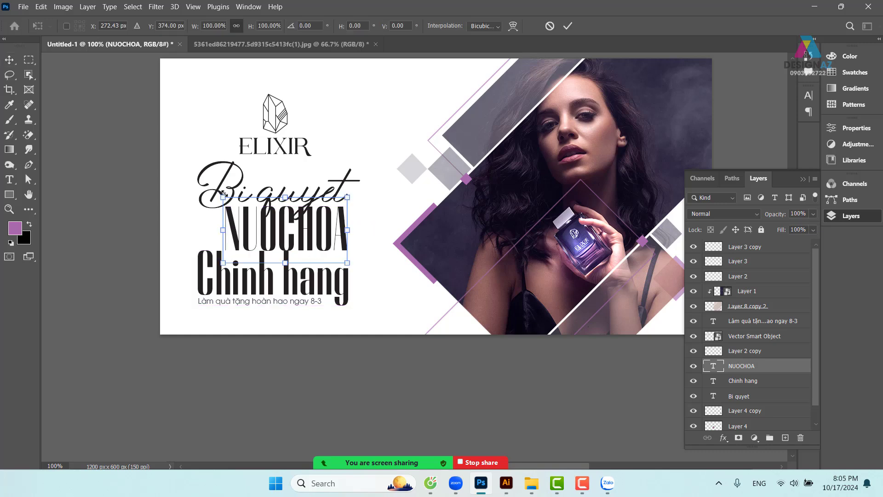
pyautogui.moveTo(223, 197); pyautogui.dragTo(240, 203)
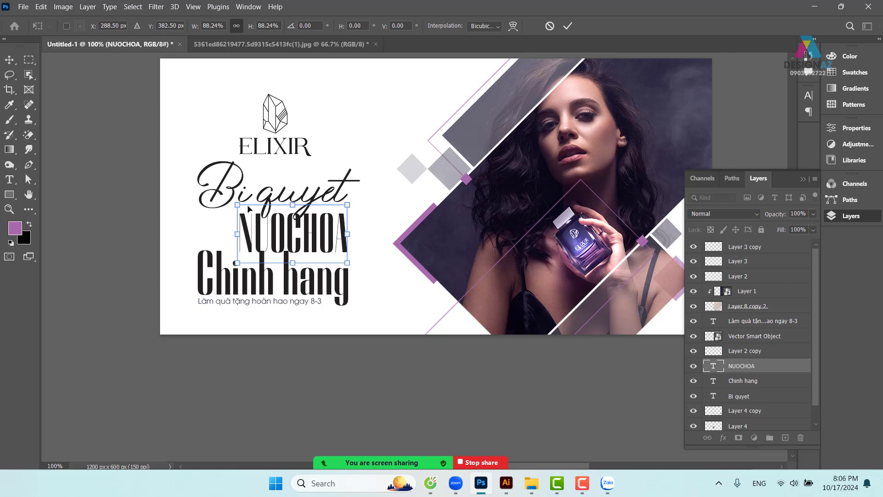
pyautogui.moveTo(238, 205); pyautogui.dragTo(228, 200)
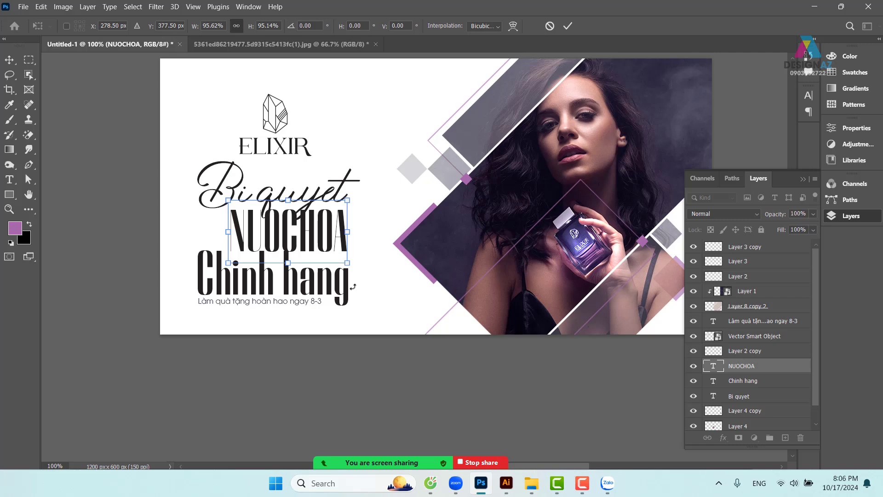
pyautogui.press('Return')
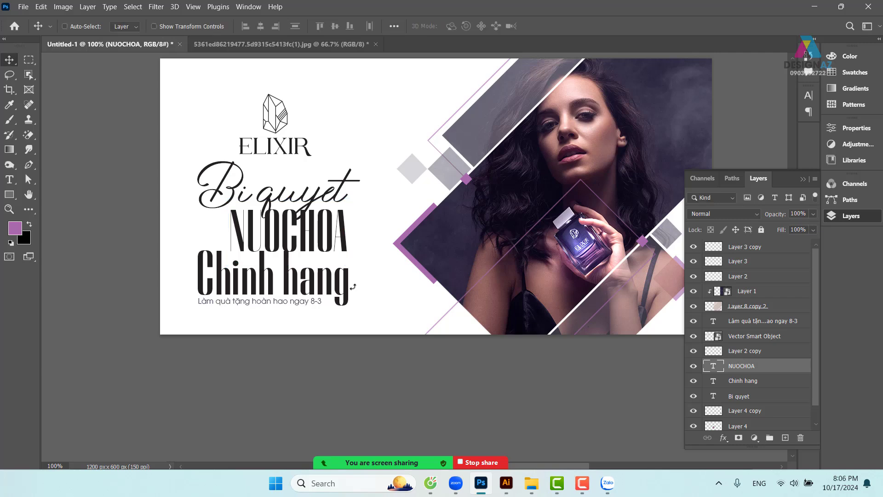
# Make a circular selection in the gap just left of "NUOCHOA", about as wide as that gap.
pyautogui.click(30, 61)
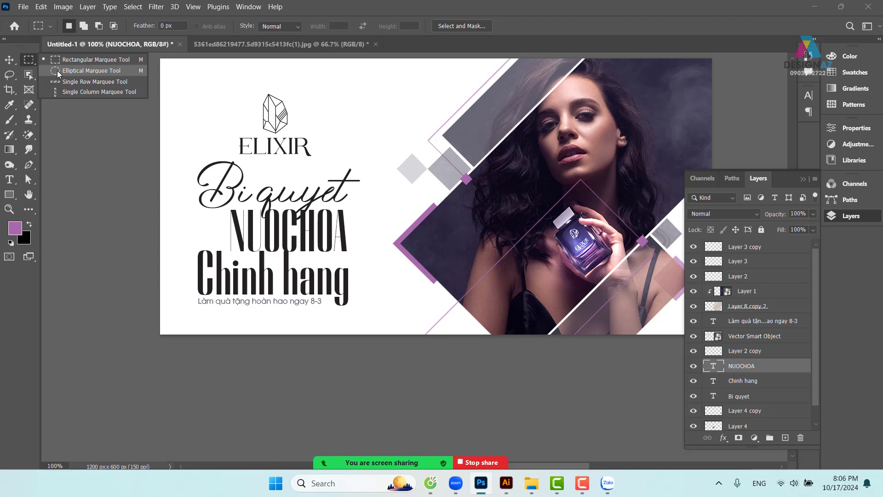
pyautogui.click(57, 70)
pyautogui.moveTo(197, 213); pyautogui.dragTo(227, 251)
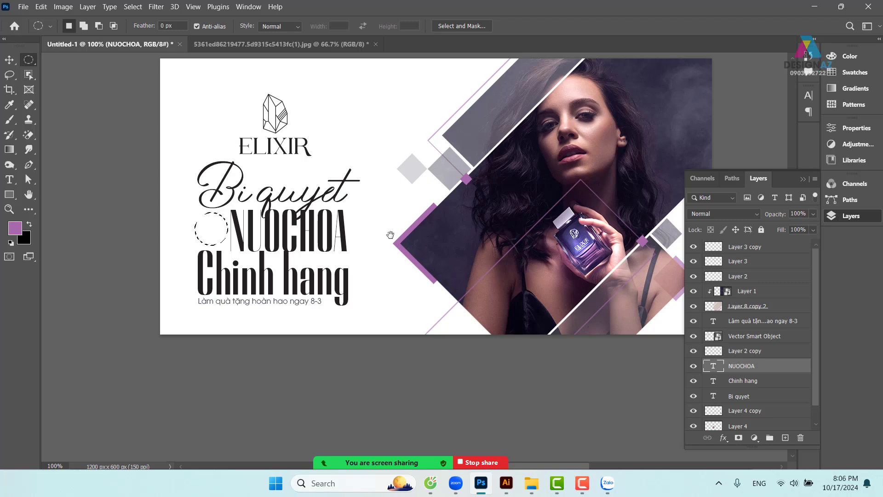
pyautogui.moveTo(391, 235); pyautogui.dragTo(336, 262)
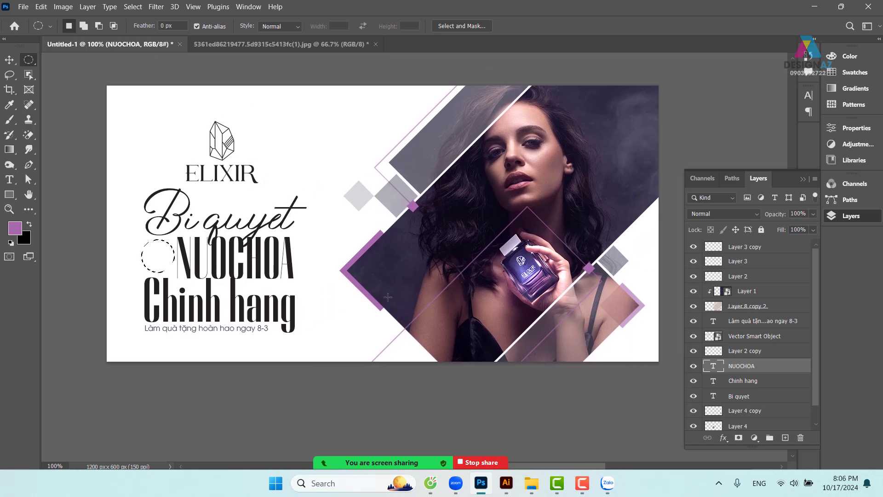
# Sample the purple of the diamond's border, fill the circular selection with it on a new layer, and deselect.
pyautogui.press('i')
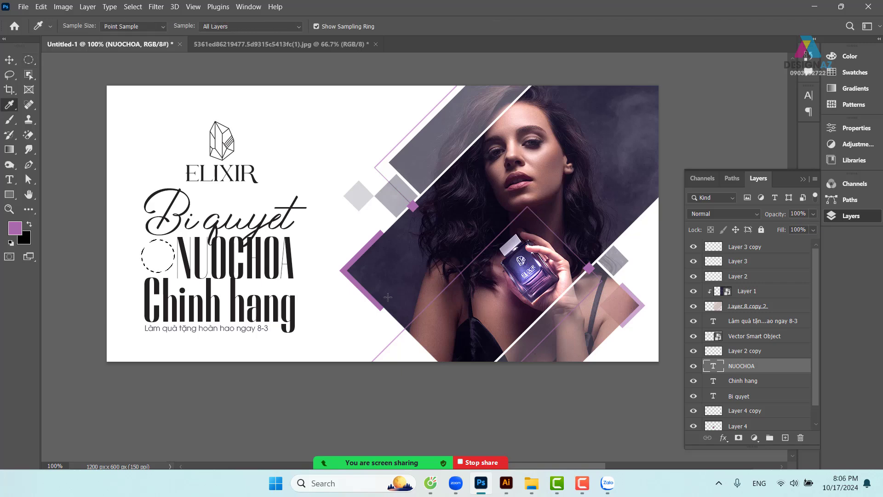
pyautogui.click(350, 261)
pyautogui.click(785, 438)
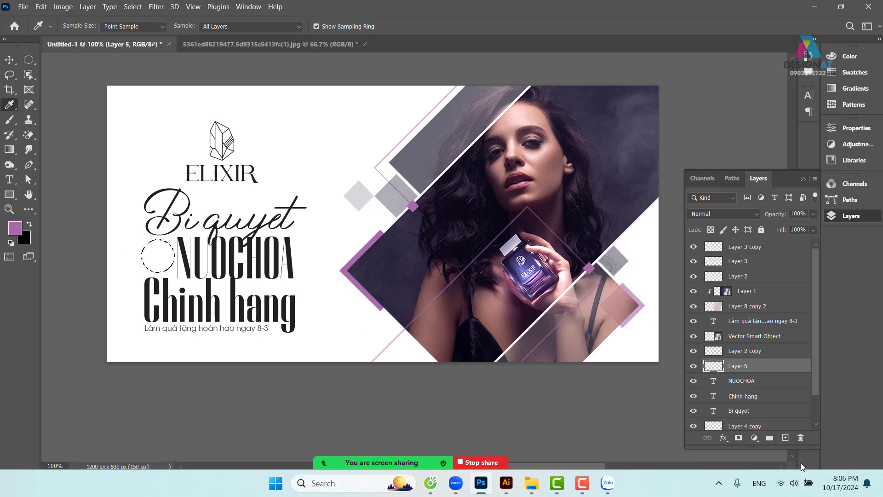
pyautogui.hotkey('alt', 'BackSpace')
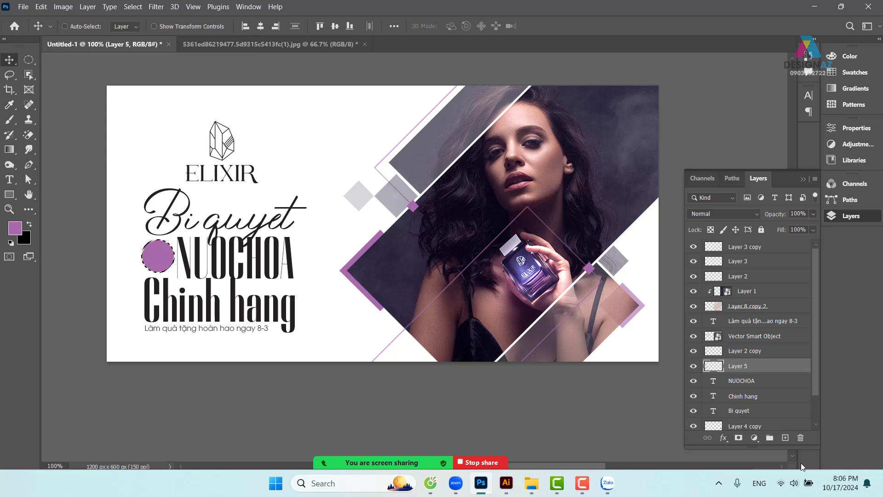
pyautogui.hotkey('ctrl', 'd')
# Nudge the purple circle slightly down beside "NUOCHOA".
pyautogui.click(10, 74)
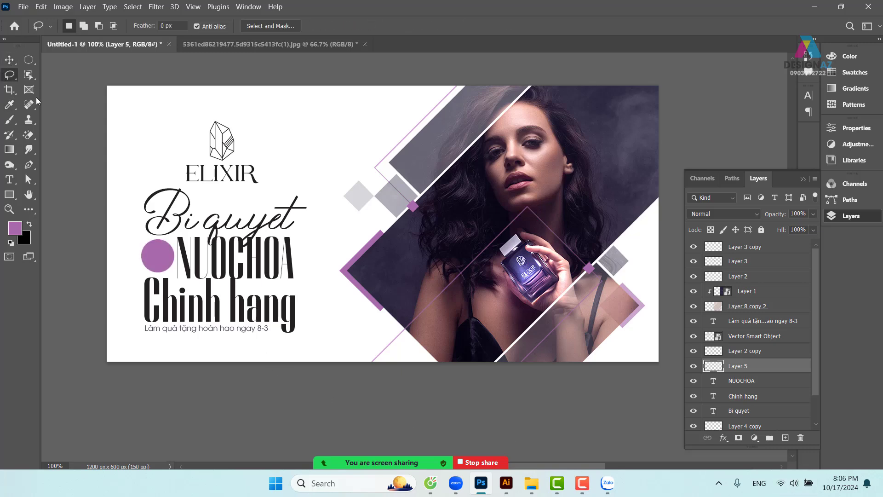
pyautogui.click(9, 60)
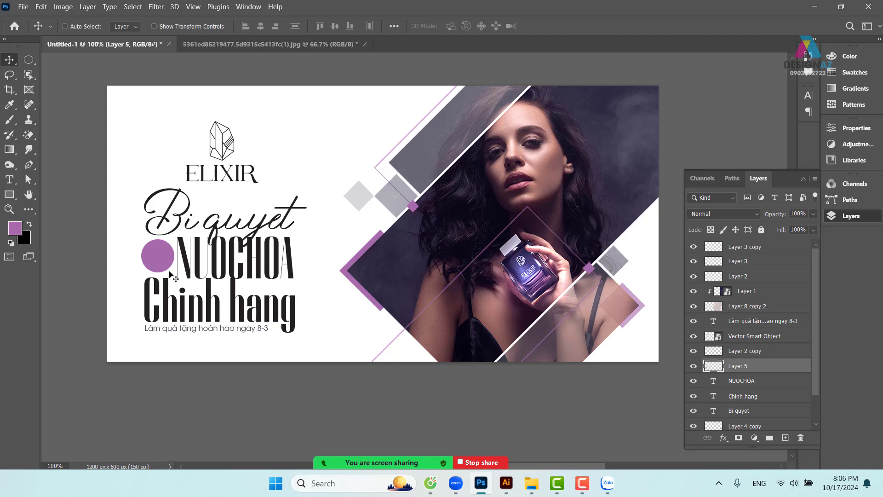
pyautogui.rightClick(163, 260)
pyautogui.click(172, 265)
pyautogui.press('Down')
pyautogui.press('Down')
# Duplicate the "NUOCHOA" text layer and place the copy to the right of the logo's crystal.
pyautogui.rightClick(246, 261)
pyautogui.click(273, 266)
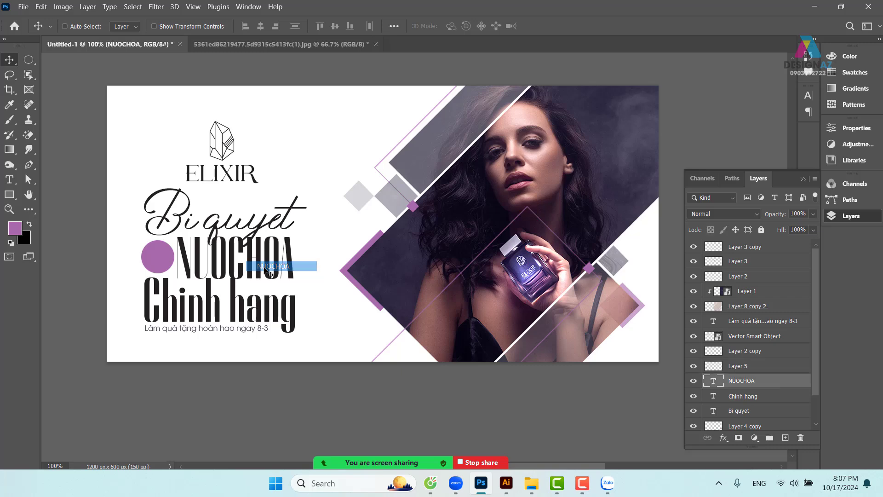
pyautogui.moveTo(260, 269); pyautogui.dragTo(331, 142)
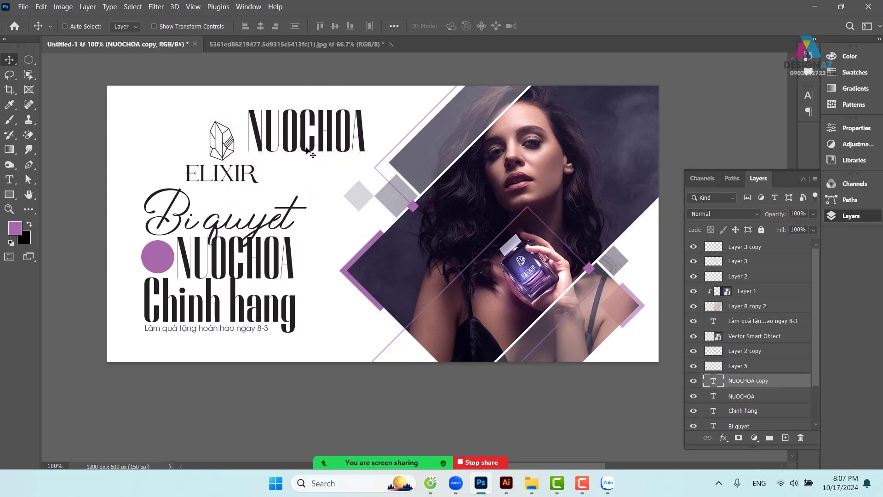
# Replace the text of the "NUOCHOA" copy with "Chon".
pyautogui.press('t')
pyautogui.moveTo(250, 129); pyautogui.dragTo(371, 134)
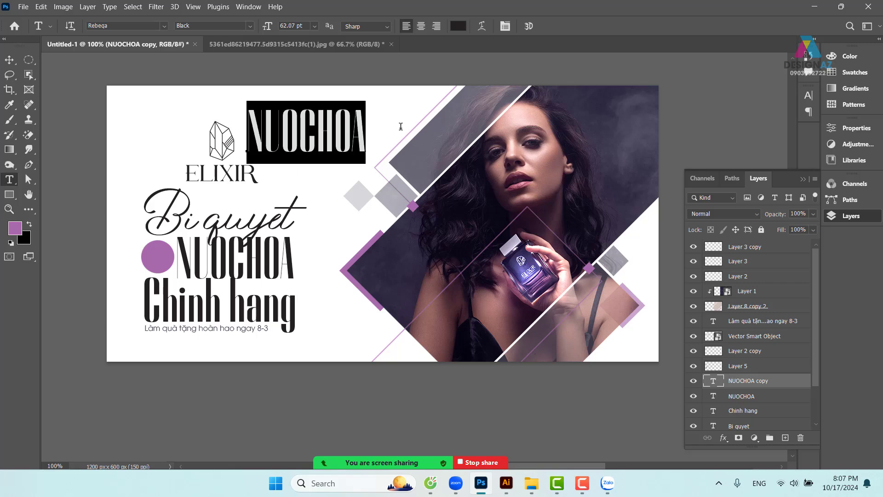
pyautogui.press('BackSpace')
pyautogui.write('CHO')
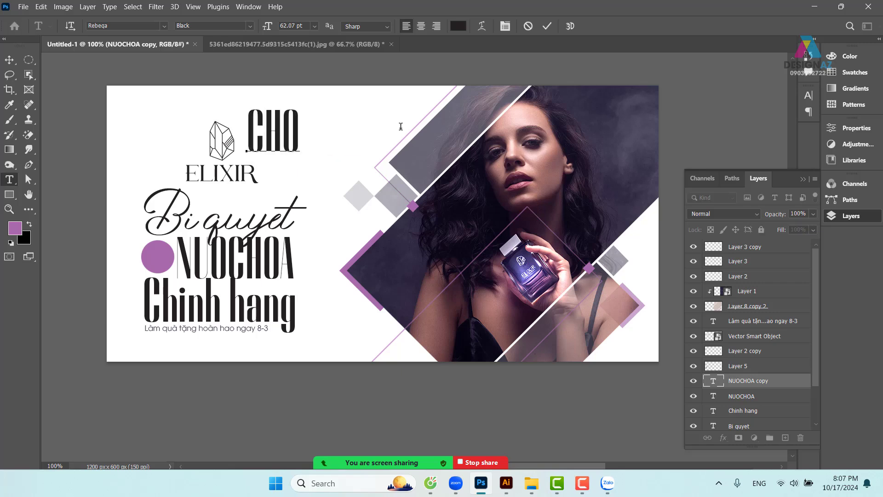
pyautogui.press('BackSpace')
pyautogui.press('BackSpace')
pyautogui.press('BackSpace')
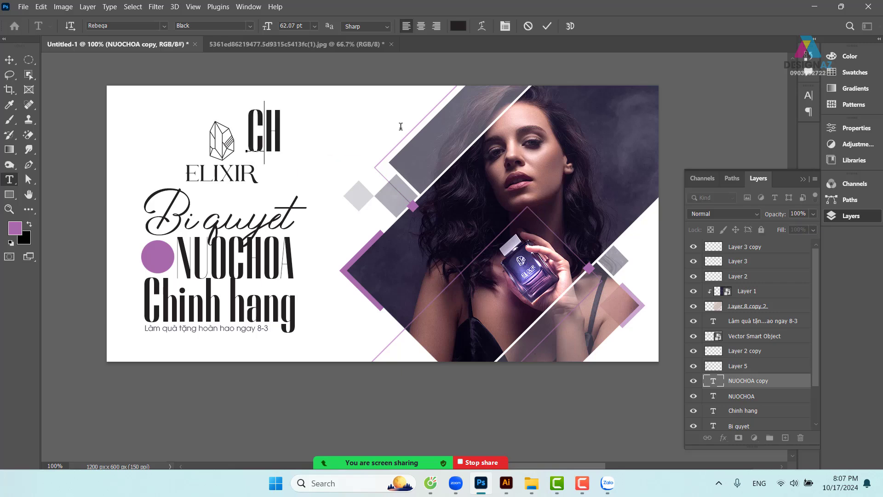
pyautogui.write('cho')
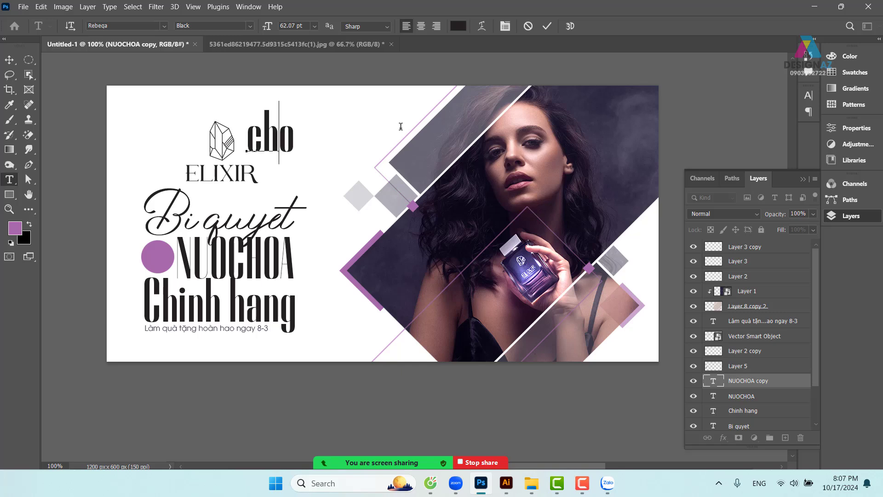
pyautogui.press('BackSpace')
pyautogui.press('BackSpace')
pyautogui.press('BackSpace')
pyautogui.write('Chon')
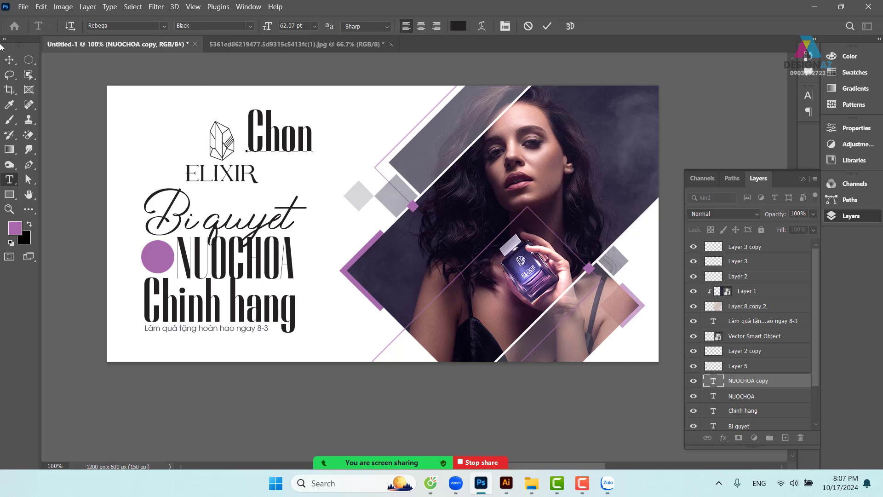
pyautogui.click(9, 60)
# Set the "Chon" text color to white (ffffff).
pyautogui.press('t')
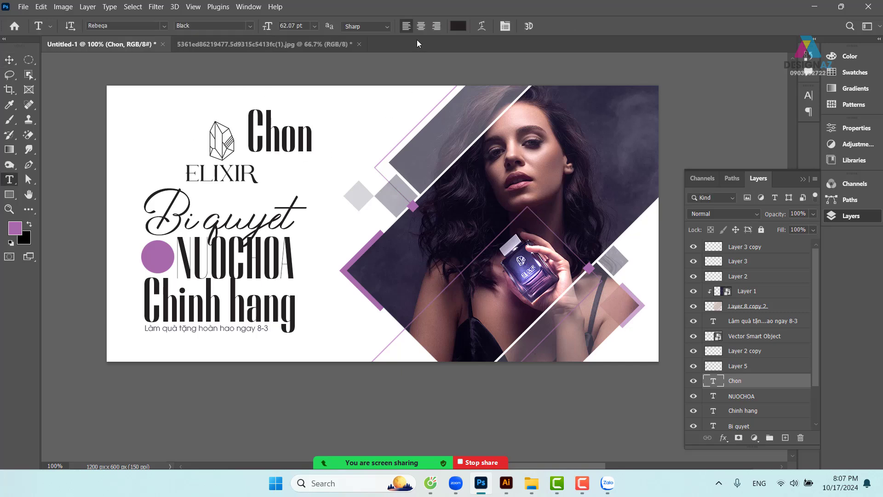
pyautogui.click(458, 27)
pyautogui.write('ffffff')
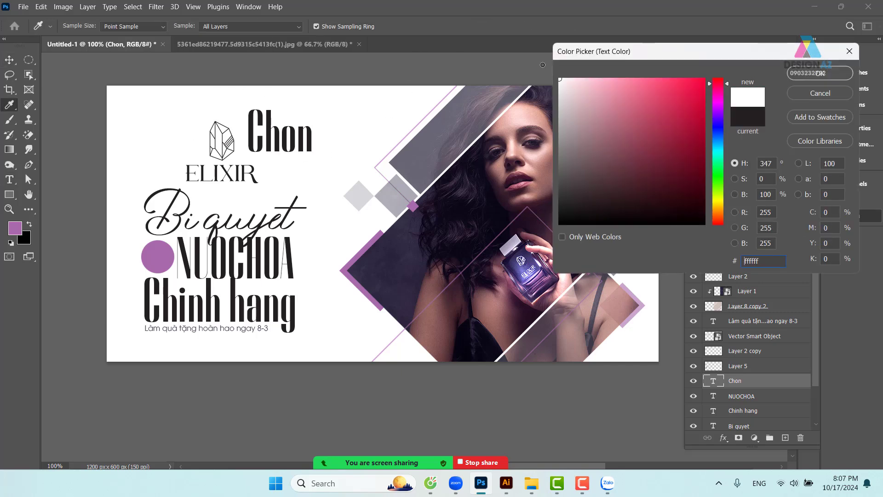
pyautogui.click(821, 72)
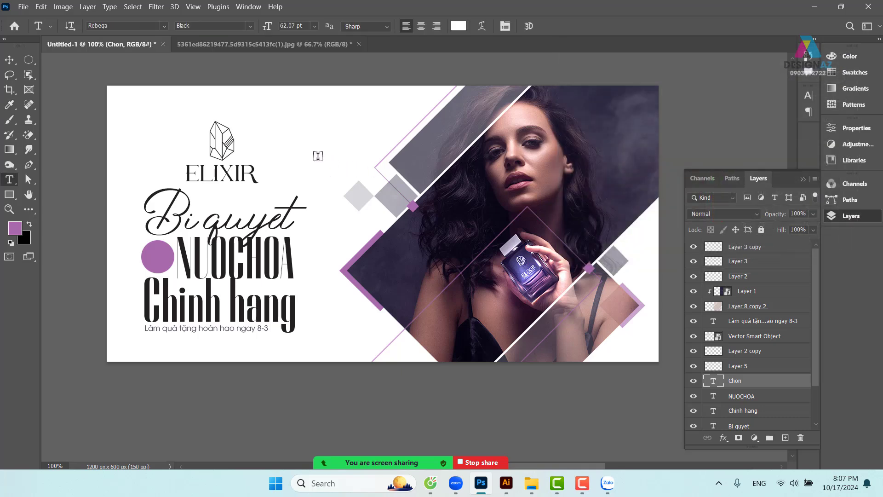
# Move the white "Chon" text over the purple circle and bring its layer to the front of the stack.
pyautogui.click(10, 60)
pyautogui.moveTo(308, 156); pyautogui.dragTo(167, 270)
pyautogui.hotkey('ctrl', 'shift', ']')
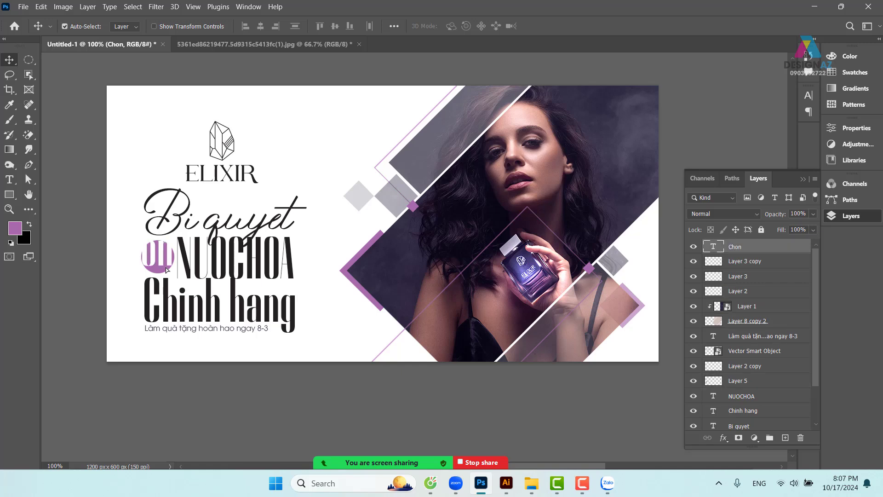
# Scale "Chon" to 38.76% and center it inside the purple circle.
pyautogui.hotkey('ctrl', 't')
pyautogui.moveTo(174, 216); pyautogui.dragTo(159, 258)
pyautogui.hotkey('ctrl', '+')
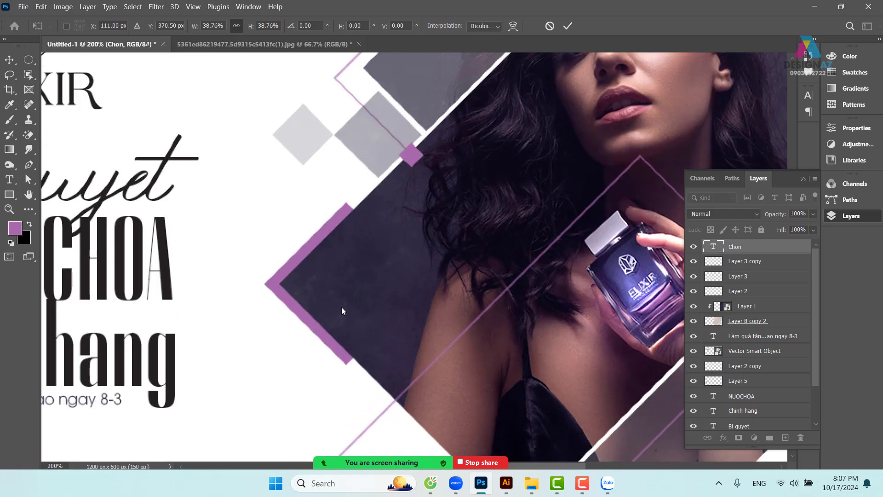
pyautogui.moveTo(382, 264); pyautogui.dragTo(553, 261)
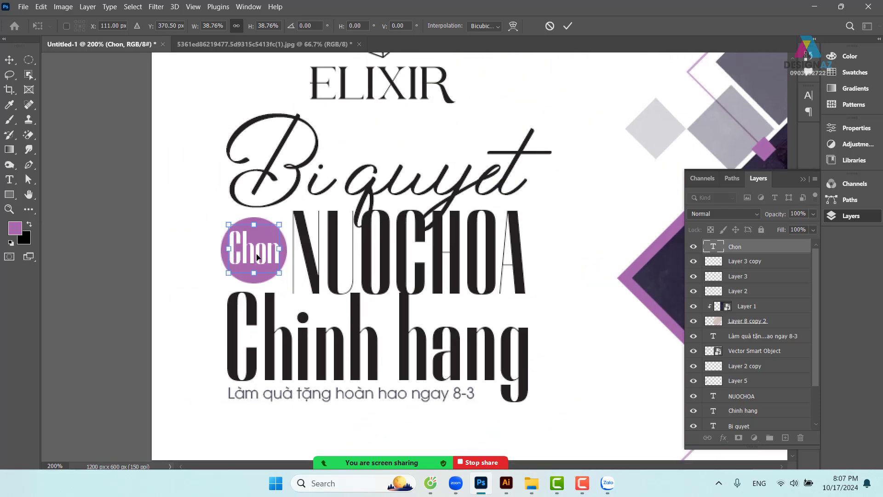
pyautogui.moveTo(257, 257); pyautogui.dragTo(260, 256)
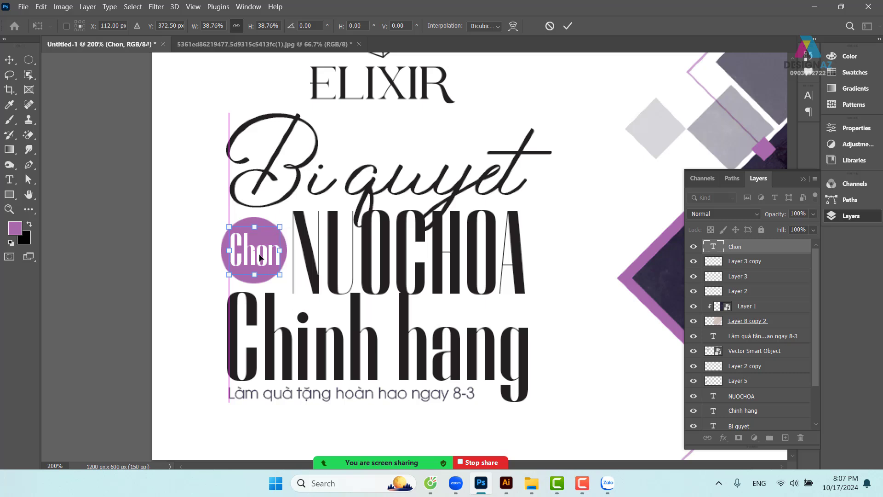
pyautogui.press('Return')
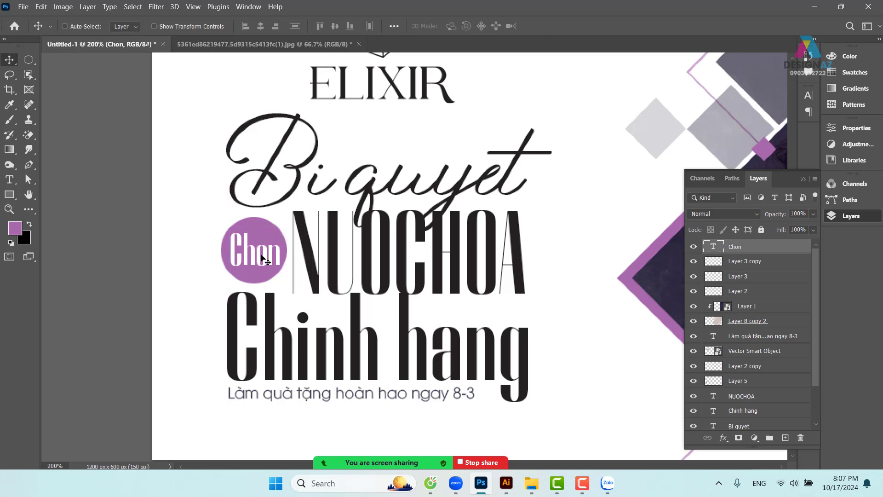
# Change the "Bi quyet" text color to pink f45d7f.
pyautogui.rightClick(316, 177)
pyautogui.click(328, 180)
pyautogui.press('t')
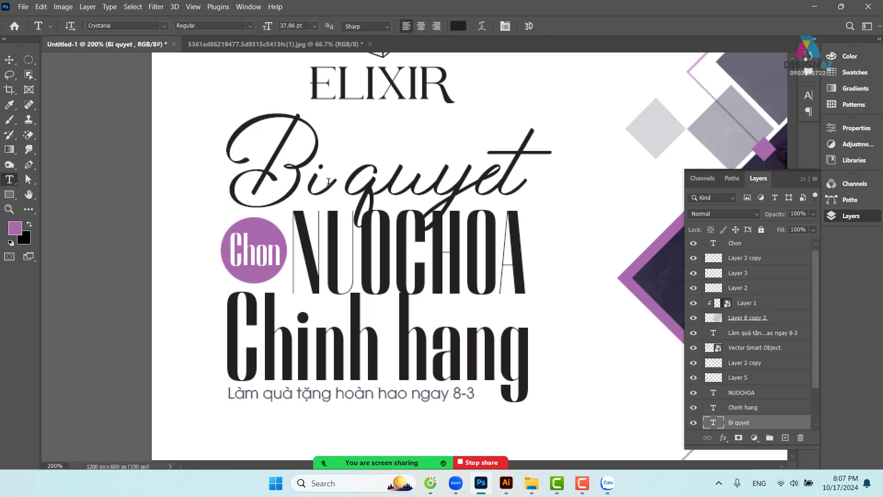
pyautogui.click(458, 26)
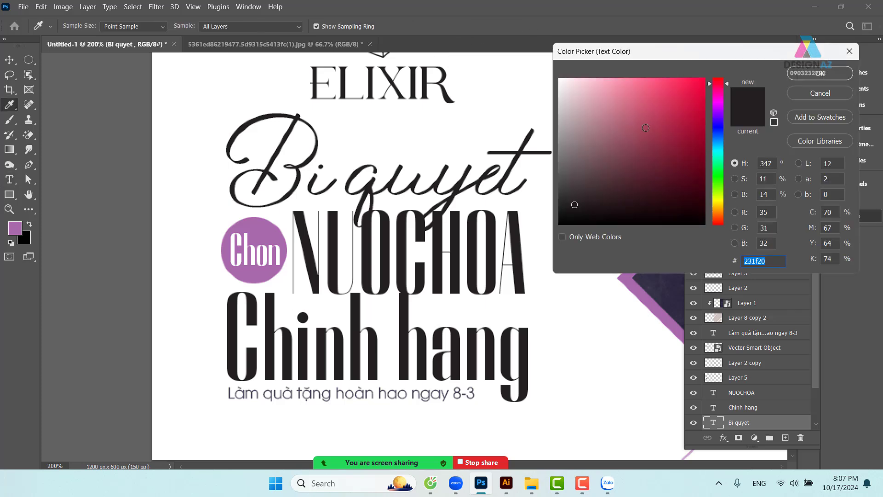
pyautogui.click(635, 100)
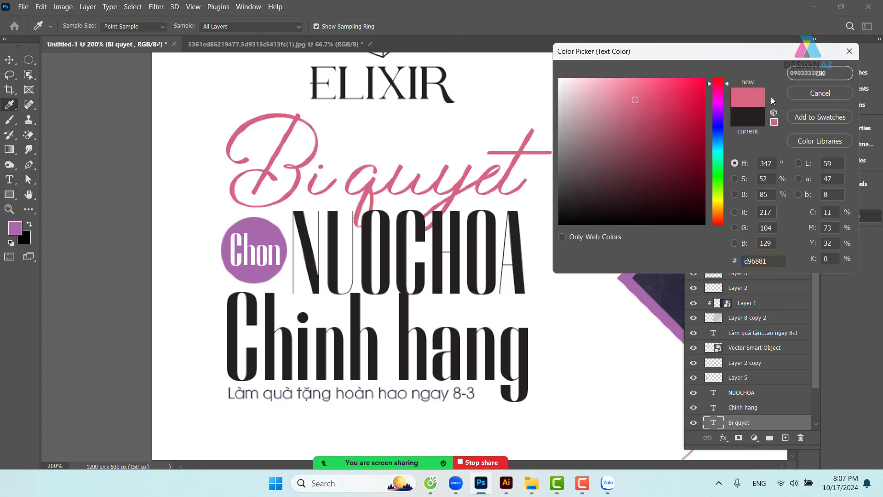
pyautogui.moveTo(641, 101); pyautogui.dragTo(650, 84)
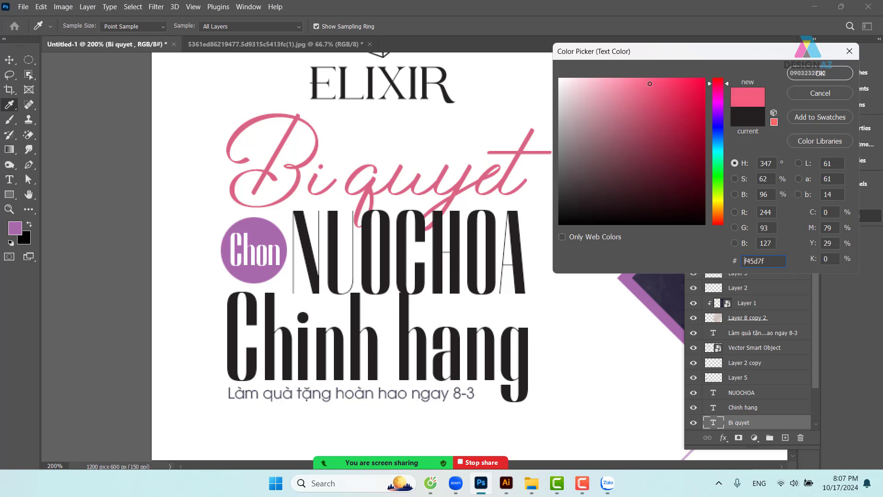
pyautogui.click(808, 79)
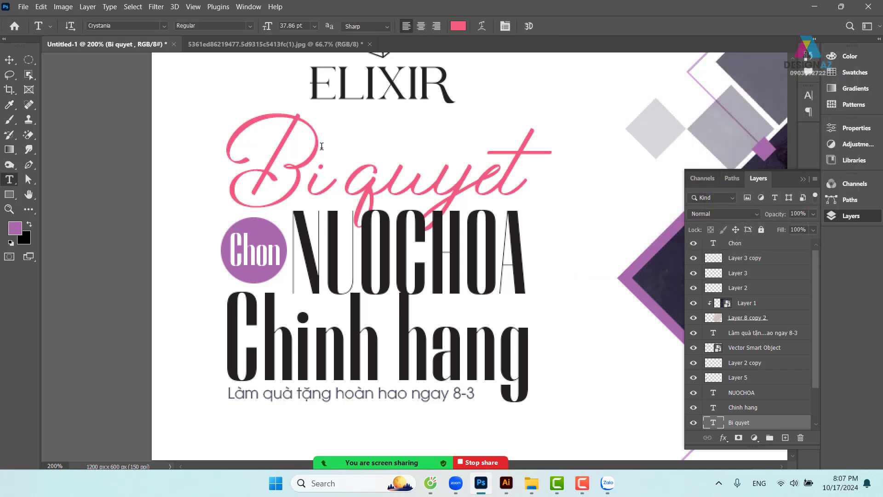
# Recolor the tagline "Làm quà tặng hoàn hao ngay 8-3" with the pink sampled from the "Bi quyet" lettering.
pyautogui.click(9, 59)
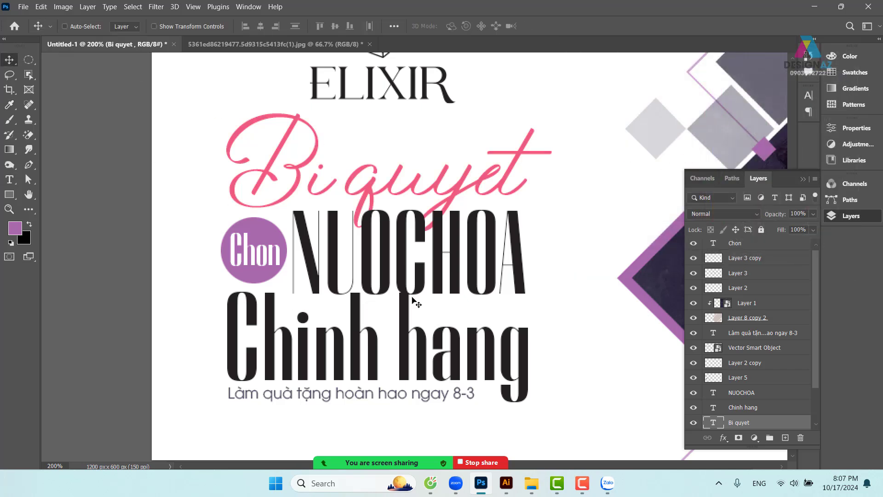
pyautogui.moveTo(475, 324); pyautogui.dragTo(436, 301)
pyautogui.moveTo(390, 376); pyautogui.dragTo(390, 377)
pyautogui.press('t')
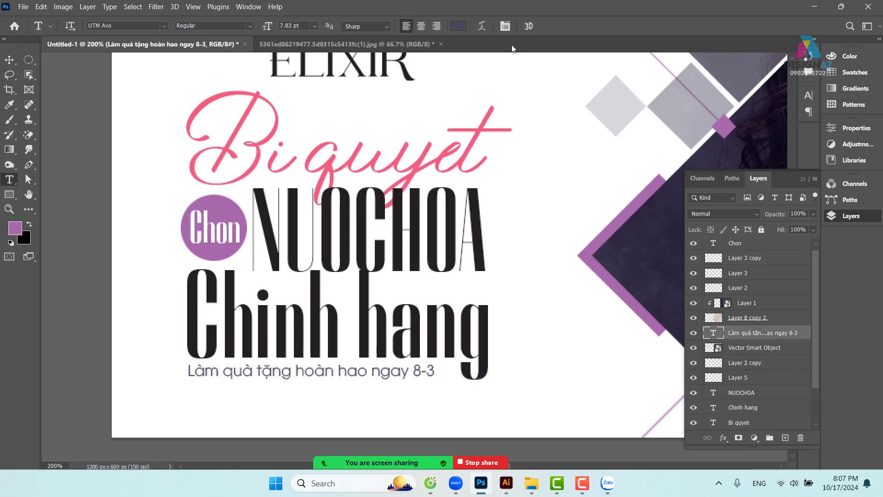
pyautogui.click(463, 26)
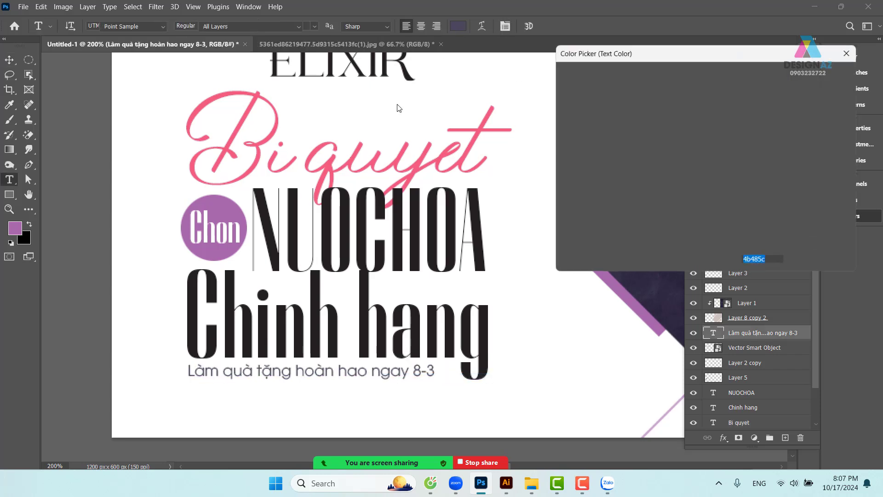
pyautogui.click(317, 150)
pyautogui.click(823, 74)
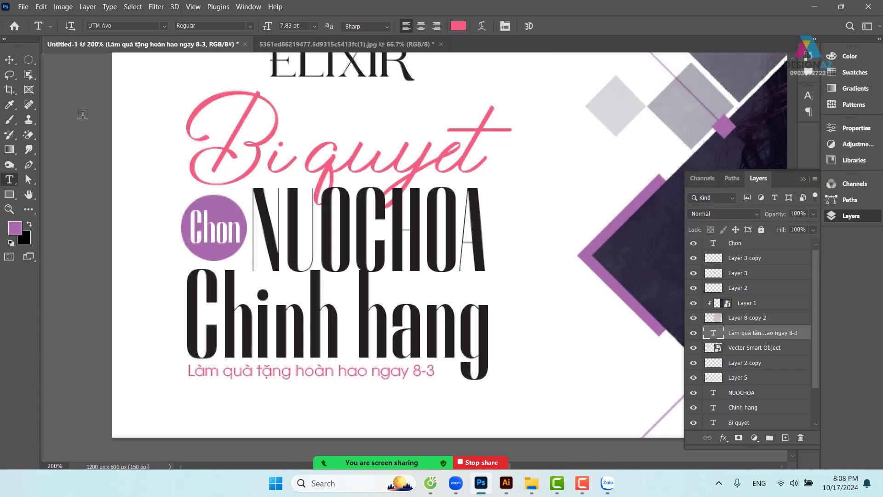
# Recolor the "NUOCHOA" and "Chinh hang" text together with purple a96aac sampled from the circle behind "Chon".
pyautogui.press('v')
pyautogui.rightClick(346, 237)
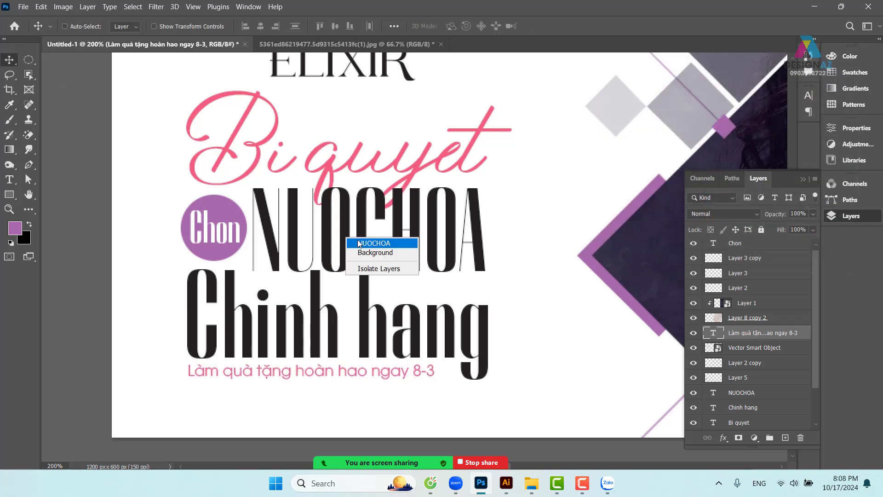
pyautogui.click(358, 242)
pyautogui.rightClick(333, 321)
pyautogui.keyDown('shift'); pyautogui.click(361, 328); pyautogui.keyUp('shift')
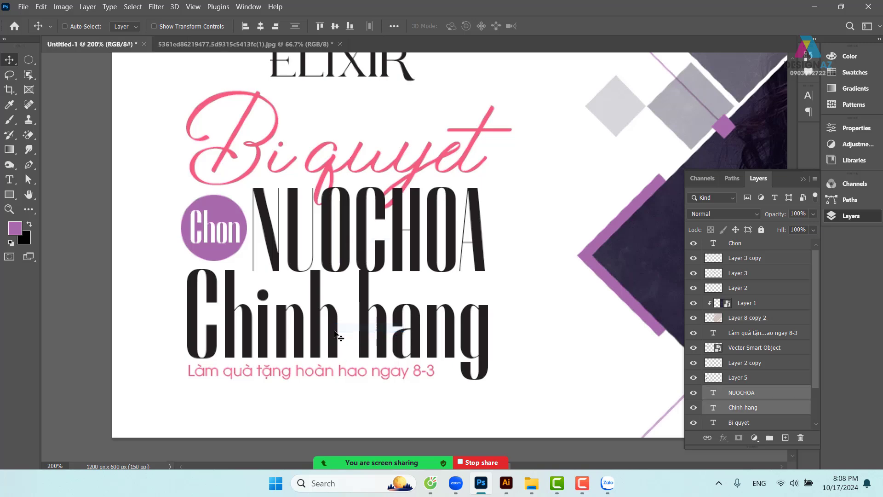
pyautogui.press('t')
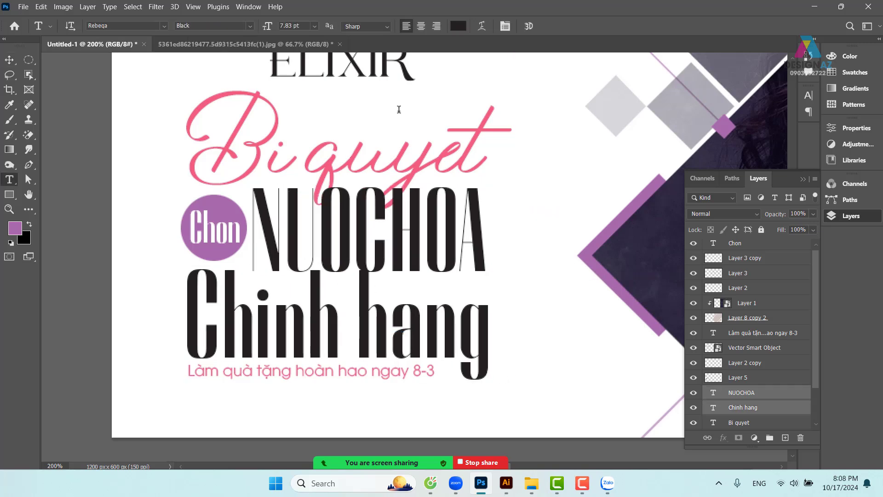
pyautogui.click(457, 26)
pyautogui.click(231, 206)
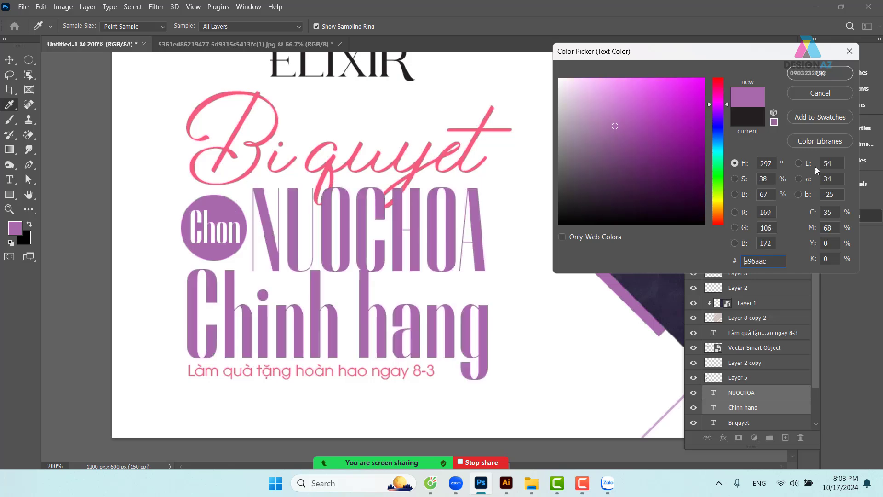
pyautogui.click(839, 72)
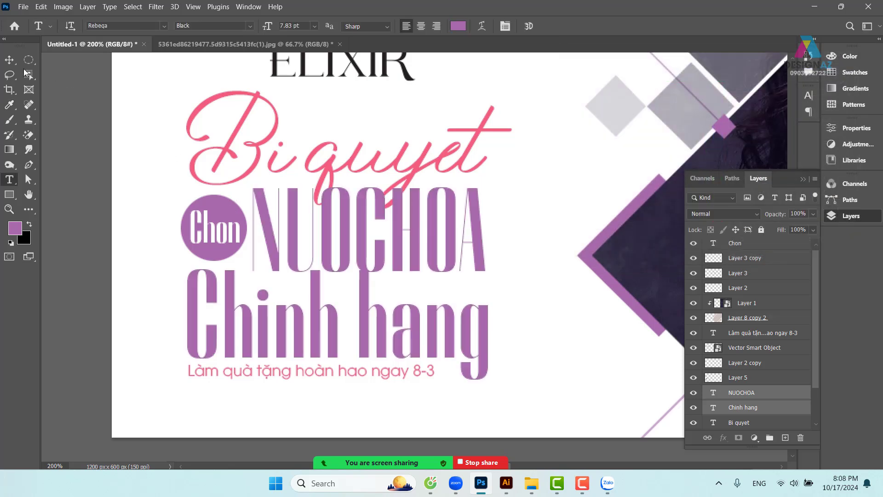
pyautogui.press('v')
# Bring the "Bi quyet" text layer to the front of the layer stack.
pyautogui.hotkey('ctrl', '0')
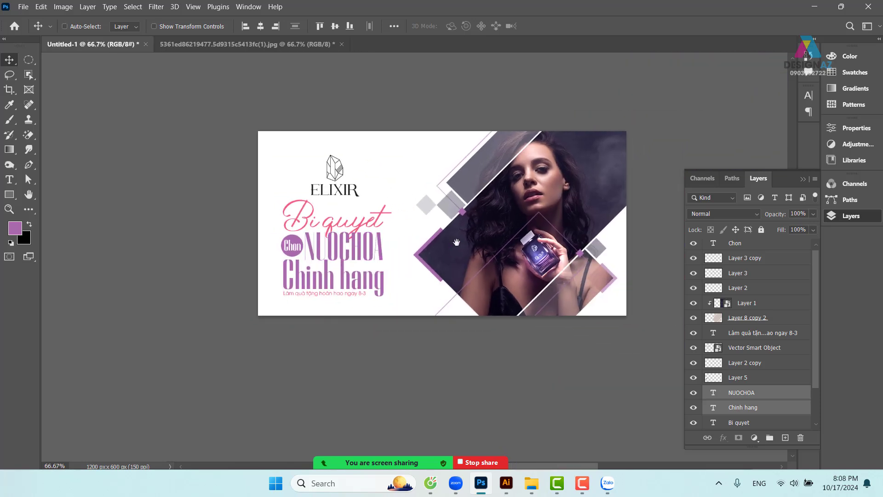
pyautogui.rightClick(359, 222)
pyautogui.click(379, 230)
pyautogui.hotkey('ctrl', 'shift', ']')
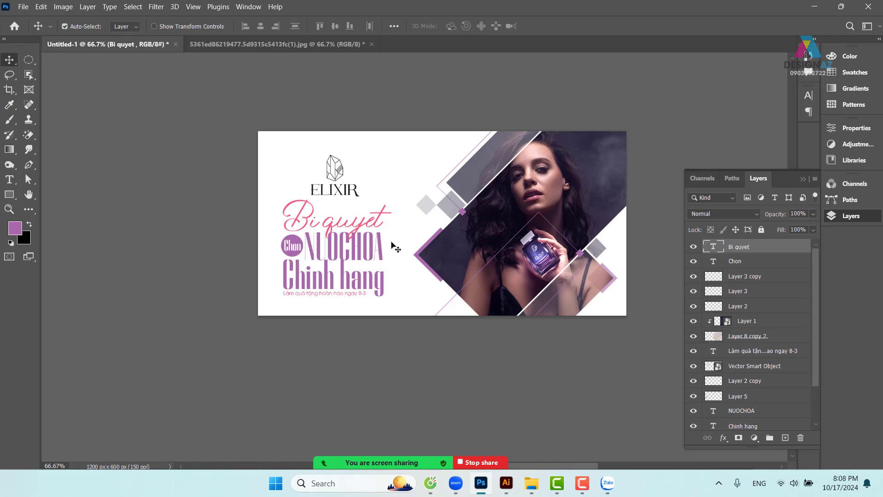
# Open the "NUOCHOA" text for editing and select the letters "UOCHOA" after the initial N.
pyautogui.hotkey('ctrl', '+')
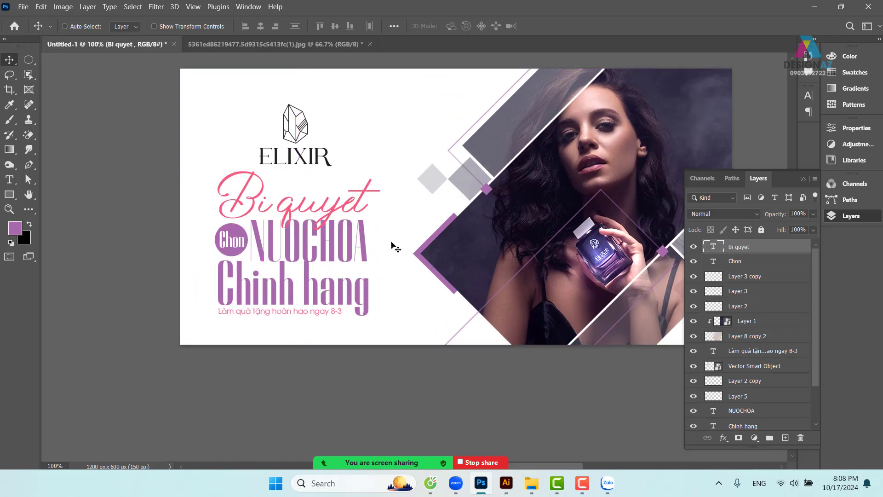
pyautogui.hotkey('ctrl', '+')
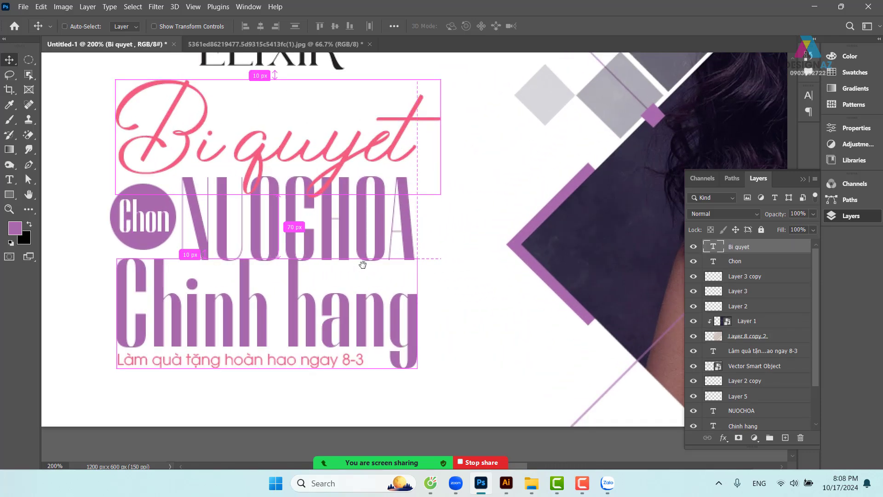
pyautogui.moveTo(373, 248); pyautogui.dragTo(350, 228)
pyautogui.rightClick(347, 210)
pyautogui.click(355, 217)
pyautogui.hotkey('ctrl', 'z')
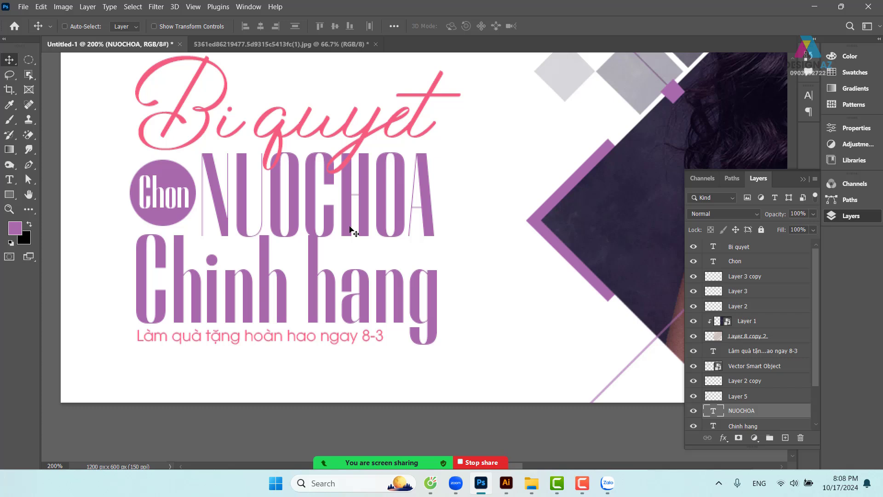
pyautogui.press('t')
pyautogui.moveTo(237, 195); pyautogui.dragTo(489, 188)
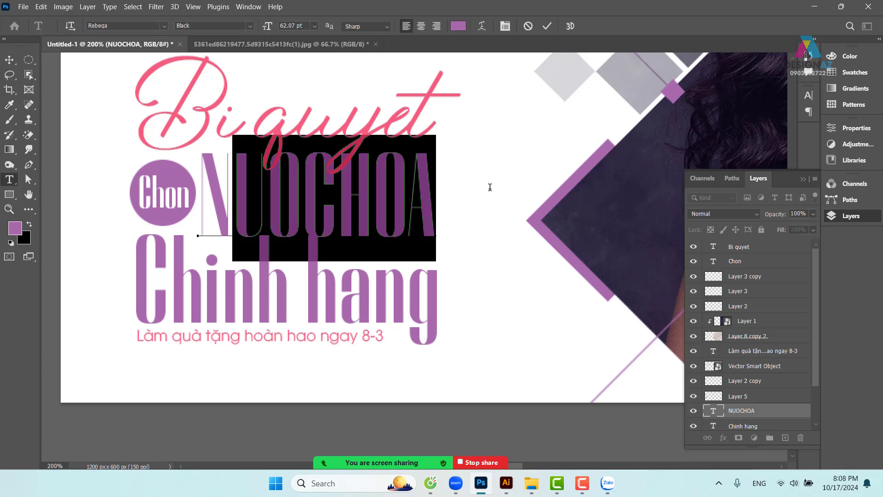
# Try the NUOCHOA headline in mixed case as "Nuoc Hoa".
pyautogui.press('BackSpace')
pyautogui.write('uoc')
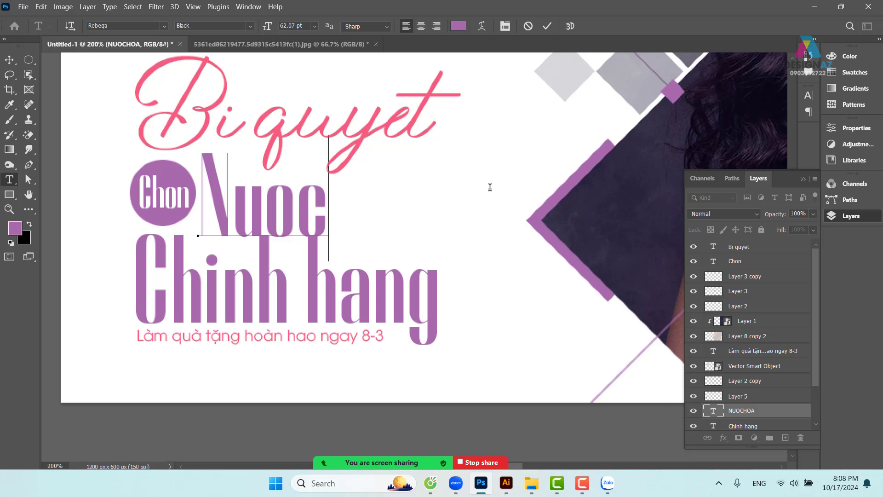
pyautogui.write(' H')
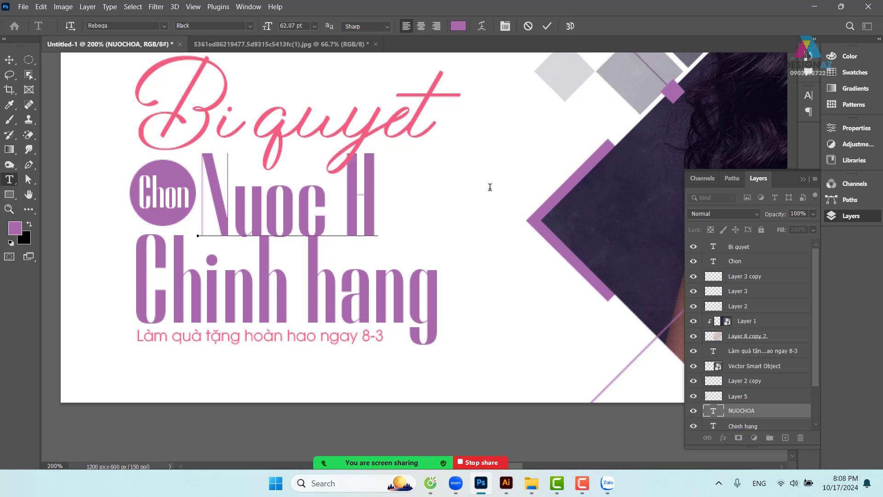
pyautogui.write('oa')
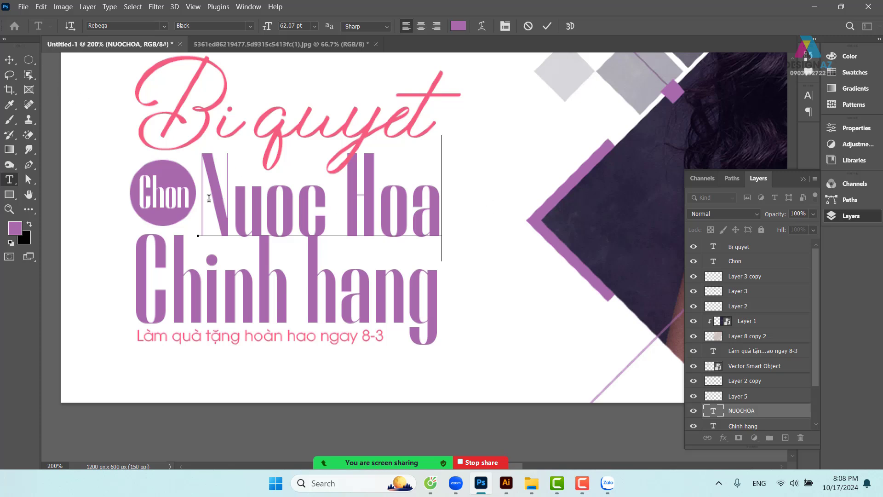
# Replace the whole headline beside the purple circle with "NUOC HOA" in capitals, separated by a space.
pyautogui.moveTo(209, 198); pyautogui.dragTo(451, 188)
pyautogui.press('BackSpace')
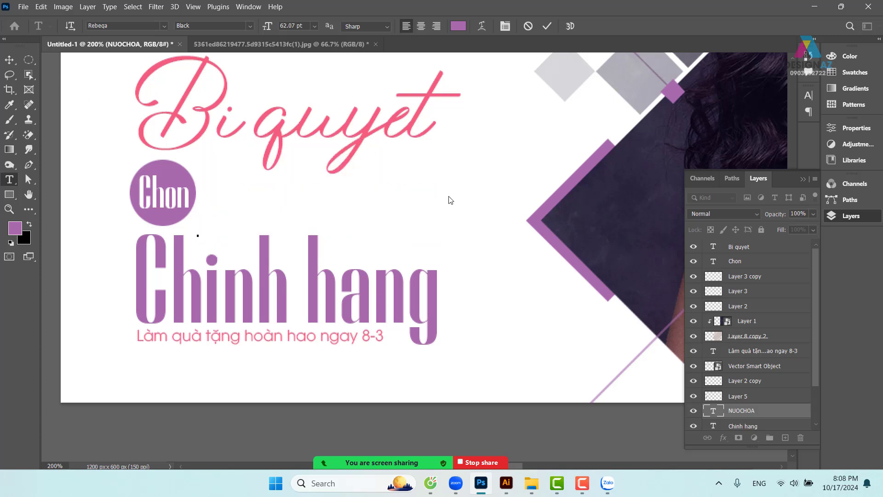
pyautogui.write('NUO')
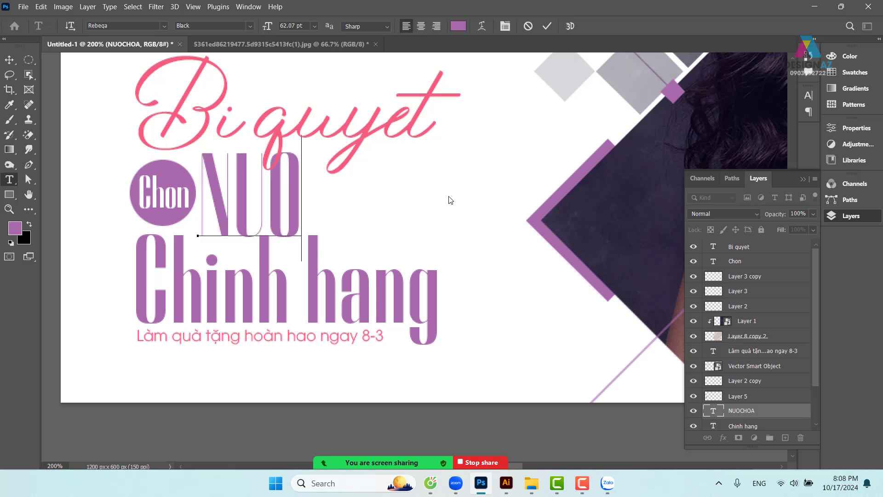
pyautogui.write('C HOA')
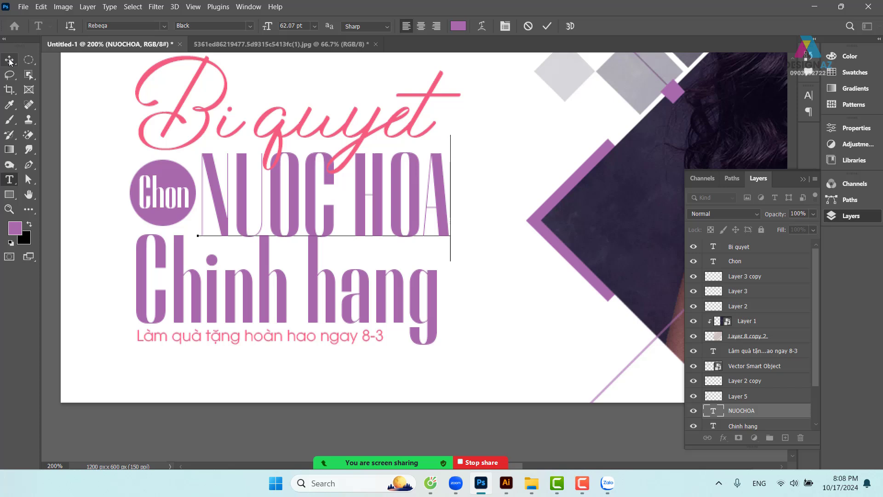
pyautogui.hotkey('ctrl', 'Return')
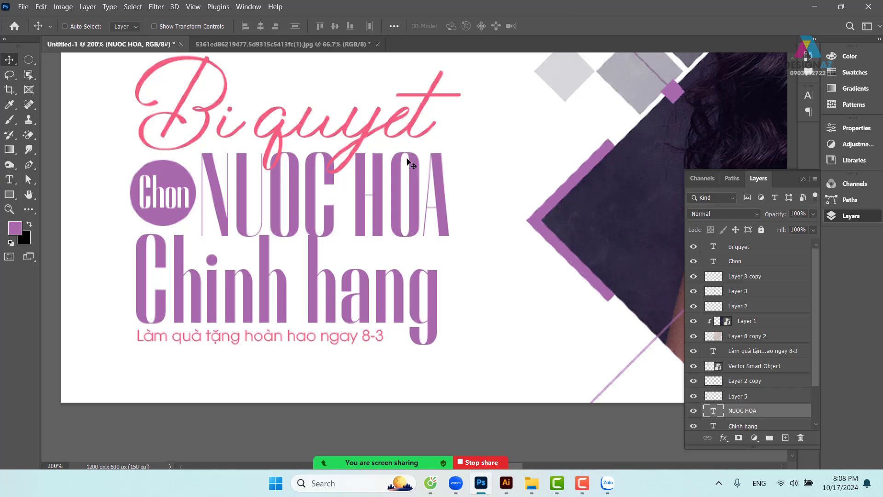
# Scale the NUOC HOA headline down to about 94% so it lines up with the width of "Chinh hang".
pyautogui.hotkey('ctrl', 't')
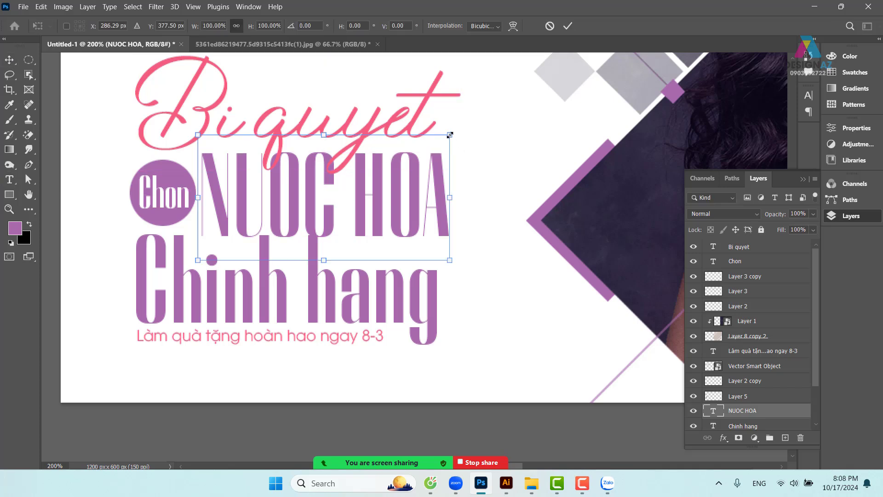
pyautogui.moveTo(451, 135); pyautogui.dragTo(435, 141)
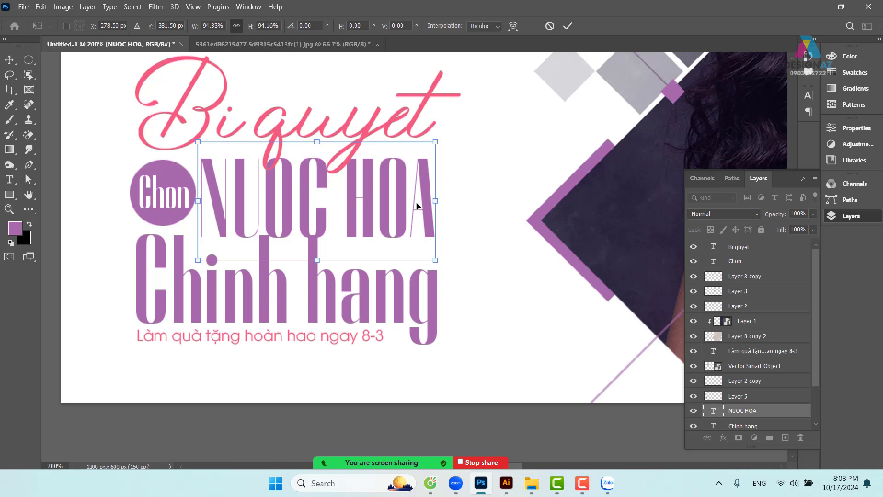
pyautogui.press('Return')
# Try the "Chinh hang" text at 50%, 60% and 80% opacity, and restore it to 100%.
pyautogui.hotkey('ctrl', '-')
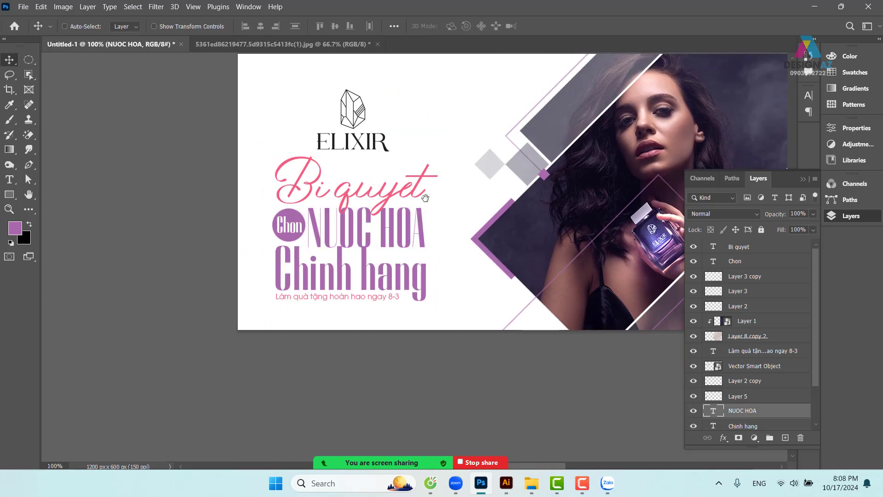
pyautogui.moveTo(435, 260); pyautogui.dragTo(410, 264)
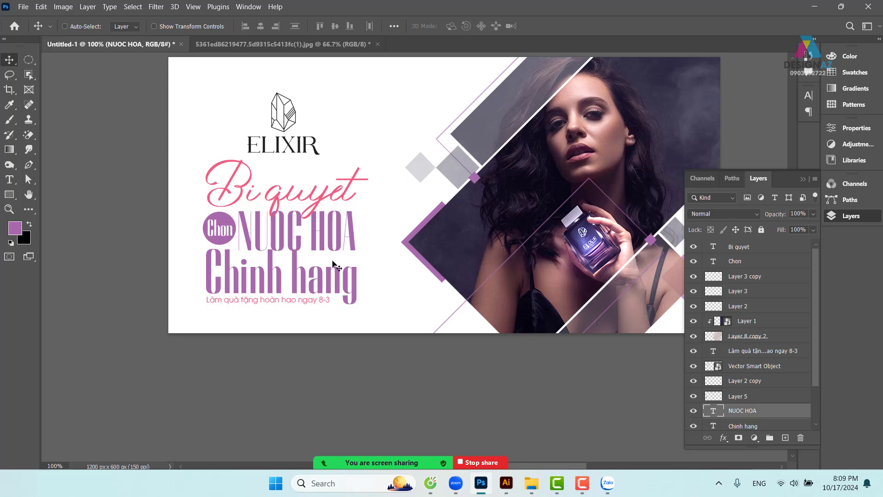
pyautogui.rightClick(321, 282)
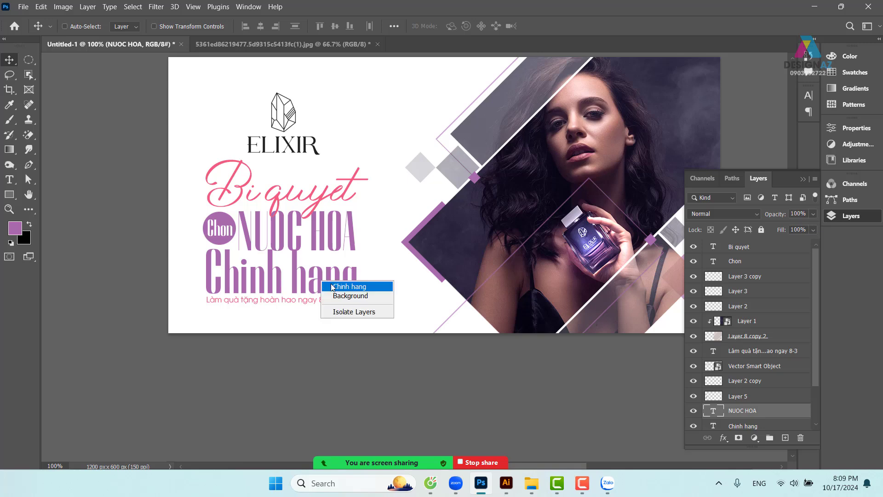
pyautogui.click(332, 284)
pyautogui.press('5')
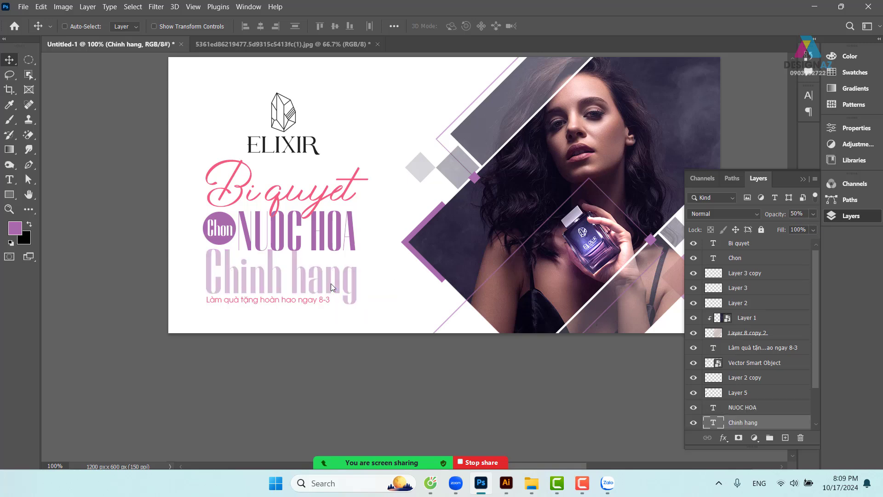
pyautogui.press('6')
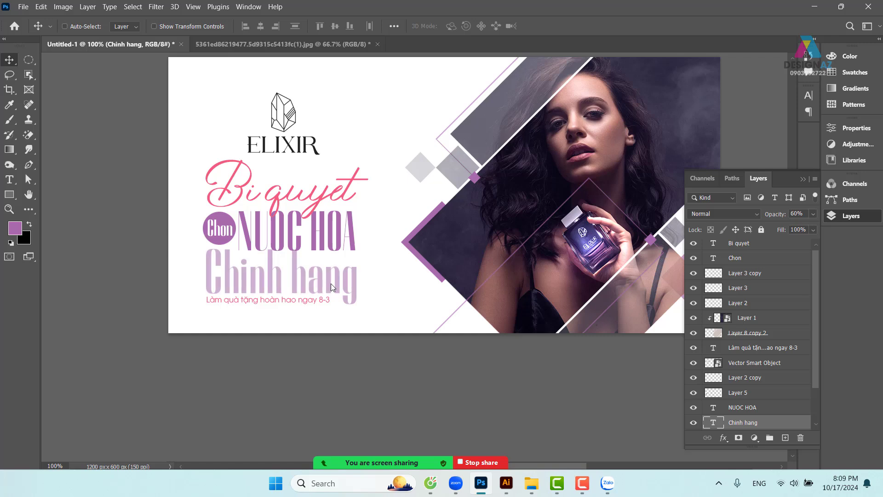
pyautogui.press('8')
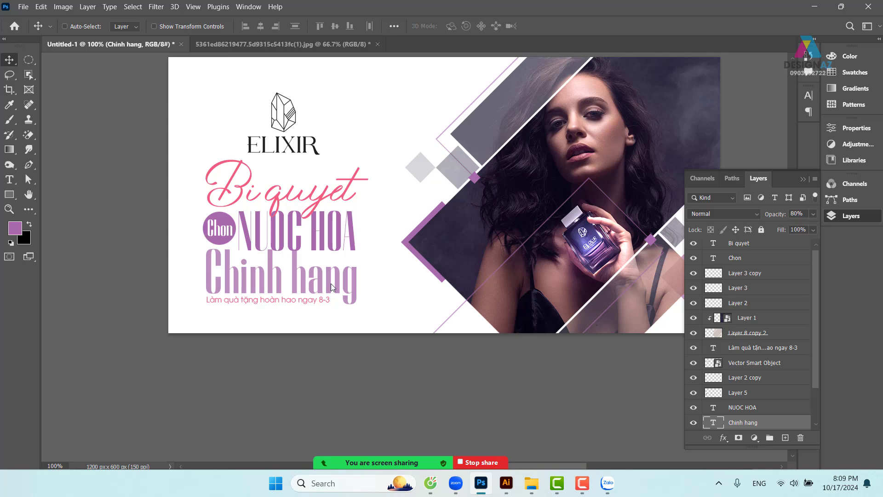
pyautogui.press('0')
pyautogui.press('0')
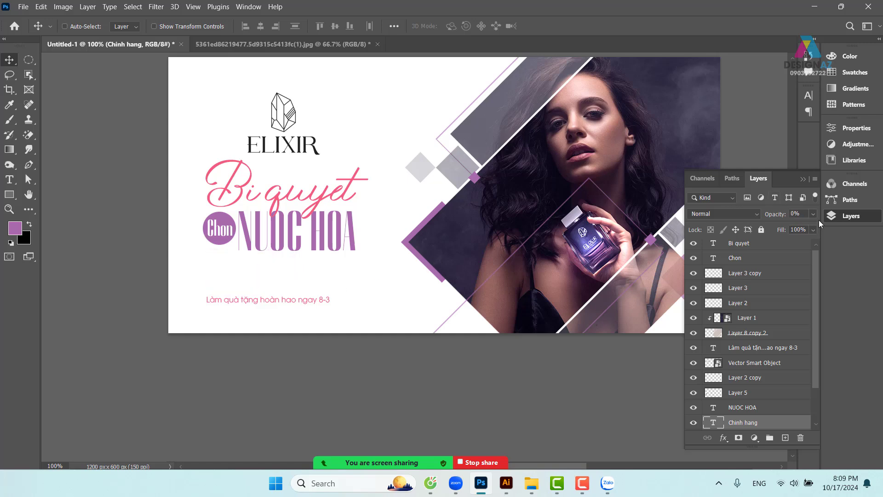
pyautogui.click(813, 214)
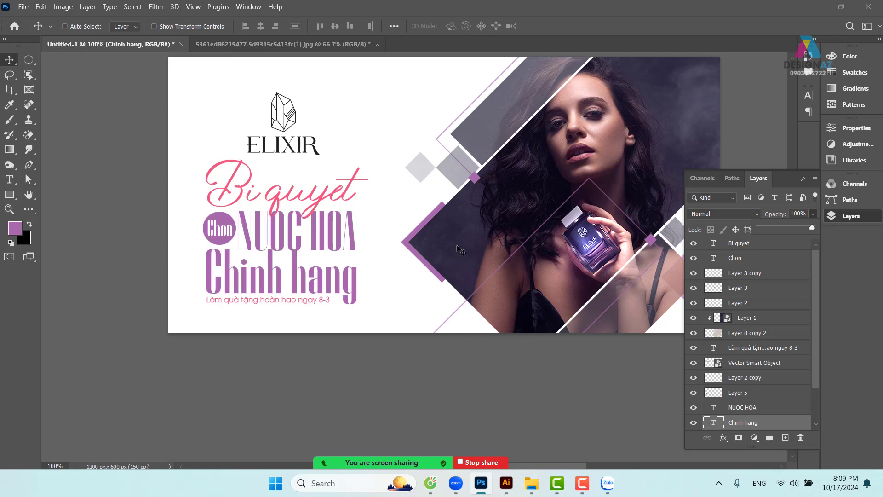
# Try to move the "Bi quyet" text 30 px to the right and undo the move.
pyautogui.moveTo(447, 236); pyautogui.dragTo(420, 239)
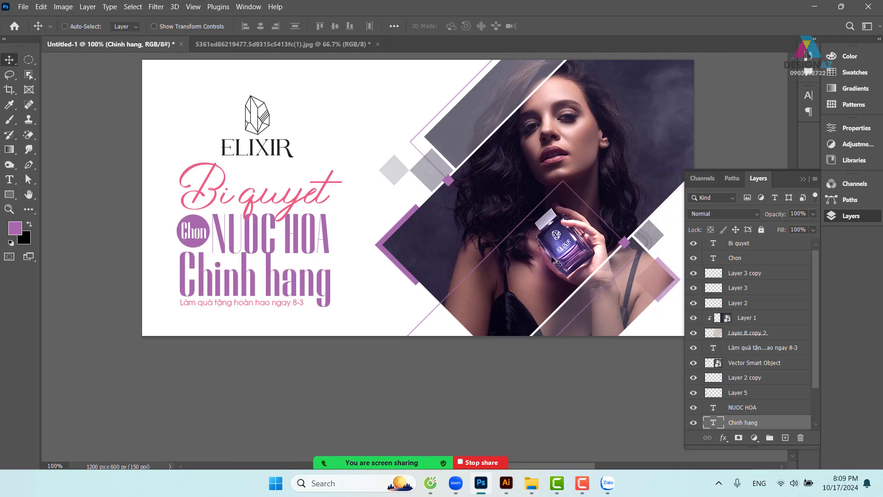
pyautogui.rightClick(224, 201)
pyautogui.click(243, 201)
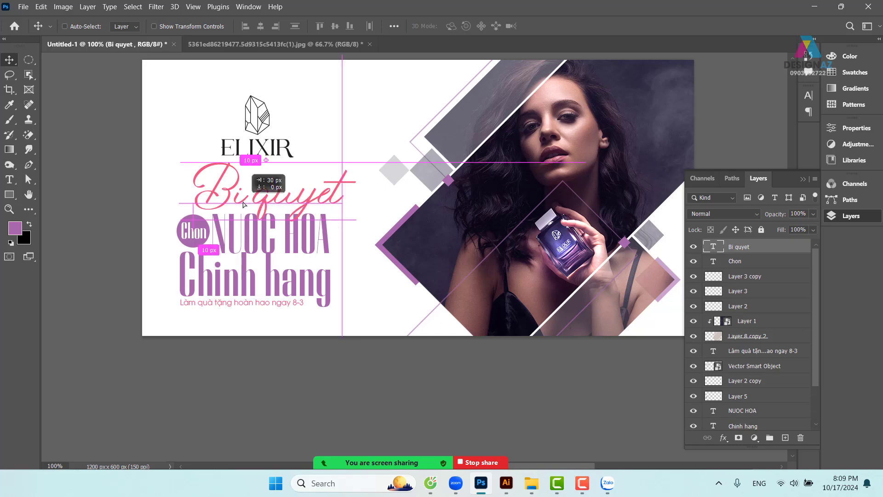
pyautogui.rightClick(204, 222)
pyautogui.click(215, 226)
pyautogui.moveTo(201, 238)
pyautogui.mouseDown()
pyautogui.moveTo(201, 226)
pyautogui.moveTo(214, 241)
pyautogui.mouseUp()
pyautogui.hotkey('ctrl', 'z')
# Select the Bi quyet, Chon, NUOC HOA, Chinh hang and tagline text layers together with the purple circle on Layer 5.
pyautogui.rightClick(199, 223)
pyautogui.click(213, 226)
pyautogui.rightClick(194, 247)
pyautogui.keyDown('shift'); pyautogui.click(206, 252); pyautogui.keyUp('shift')
pyautogui.hotkey('ctrl', 'z')
pyautogui.rightClick(261, 240)
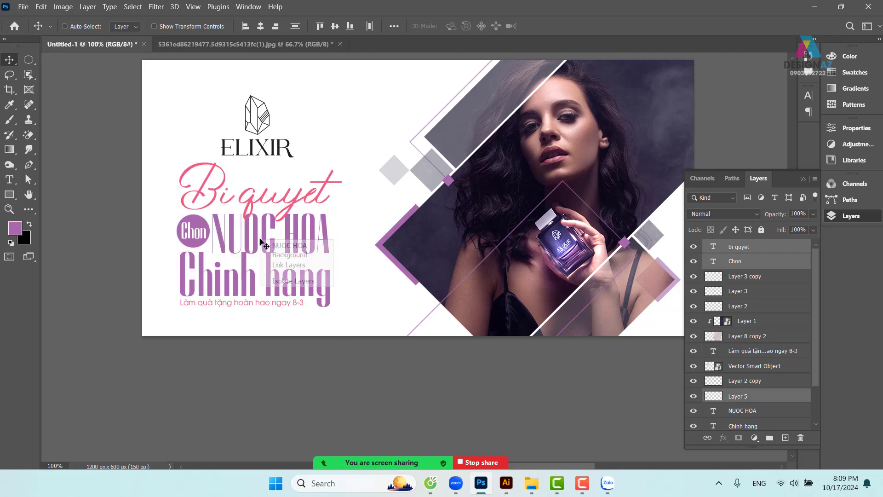
pyautogui.keyDown('shift'); pyautogui.click(289, 245); pyautogui.keyUp('shift')
pyautogui.rightClick(272, 288)
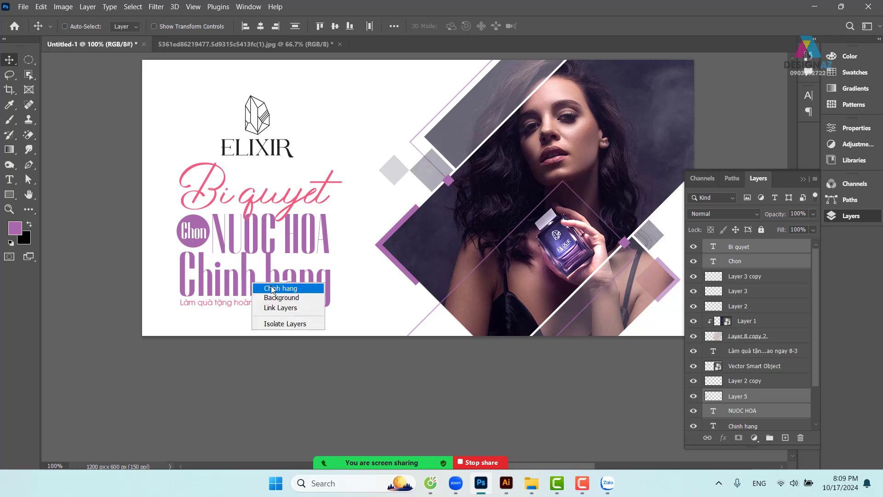
pyautogui.keyDown('shift'); pyautogui.click(271, 288); pyautogui.keyUp('shift')
pyautogui.rightClick(266, 304)
pyautogui.keyDown('shift'); pyautogui.click(282, 308); pyautogui.keyUp('shift')
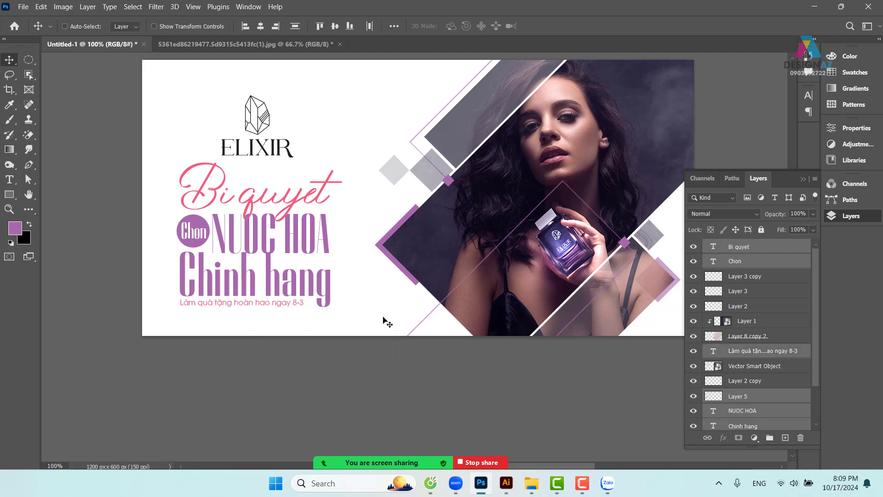
# Scale the selected text block to 84%, about 302 by 264 px, and reposition it centred beneath the ELIXIR logo.
pyautogui.hotkey('ctrl', 't')
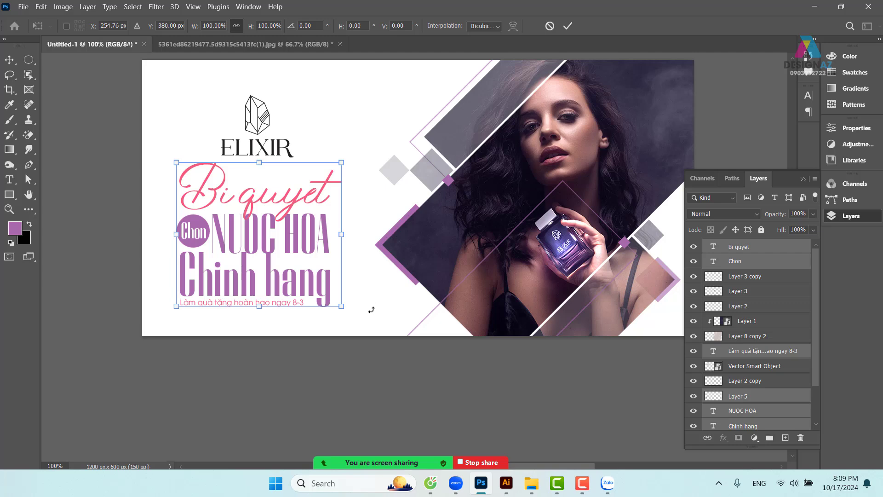
pyautogui.moveTo(342, 307); pyautogui.dragTo(316, 282)
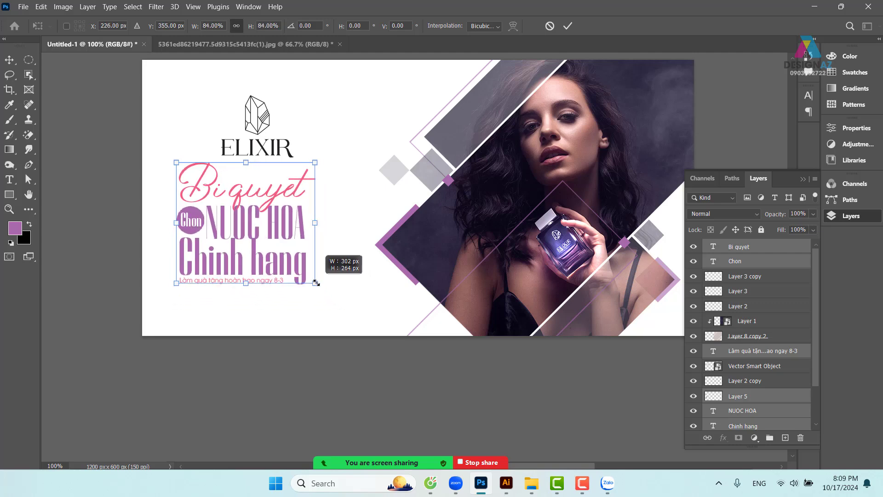
pyautogui.moveTo(272, 211); pyautogui.dragTo(282, 222)
pyautogui.press('Return')
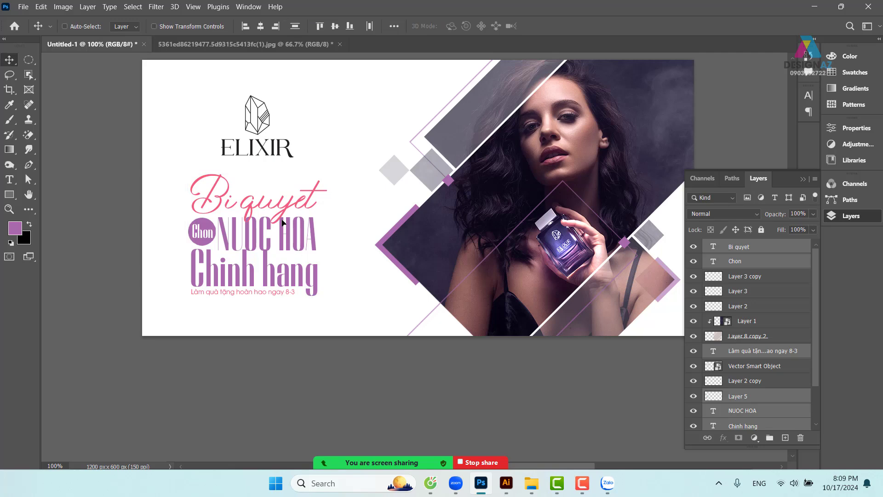
# Collapse the floating Layers panel and capture a screen snip of the whole banner.
pyautogui.moveTo(424, 184); pyautogui.dragTo(380, 210)
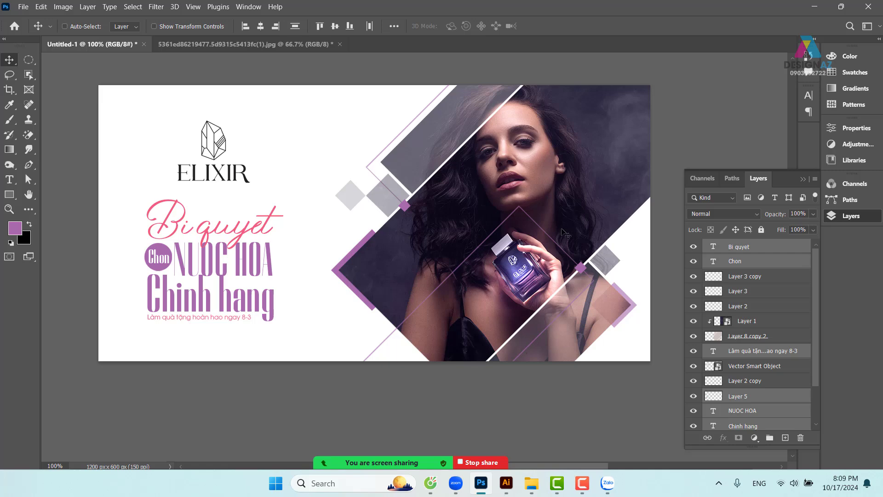
pyautogui.click(802, 179)
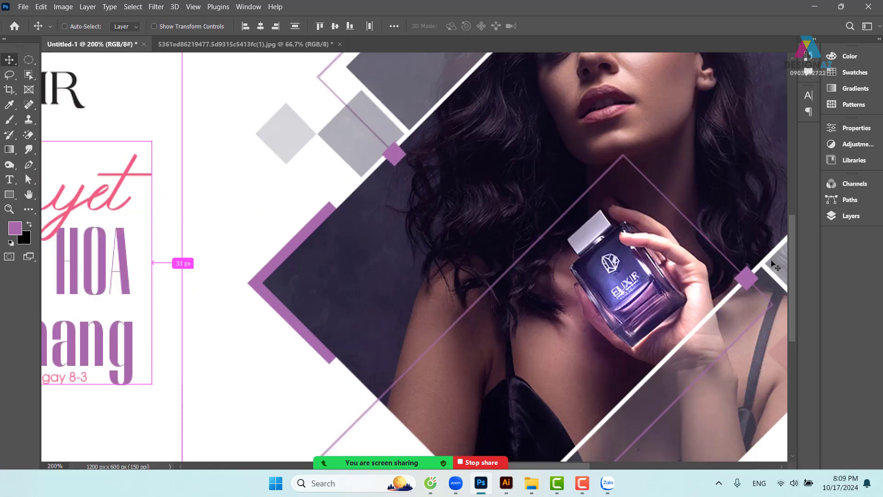
pyautogui.hotkey('ctrl', '+')
pyautogui.moveTo(631, 285); pyautogui.dragTo(681, 290)
pyautogui.hotkey('ctrl', '-')
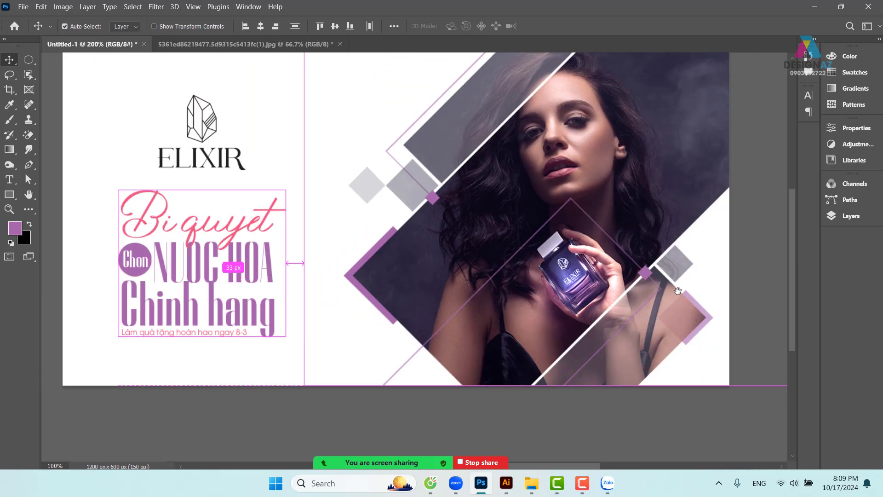
pyautogui.moveTo(536, 294); pyautogui.dragTo(547, 295)
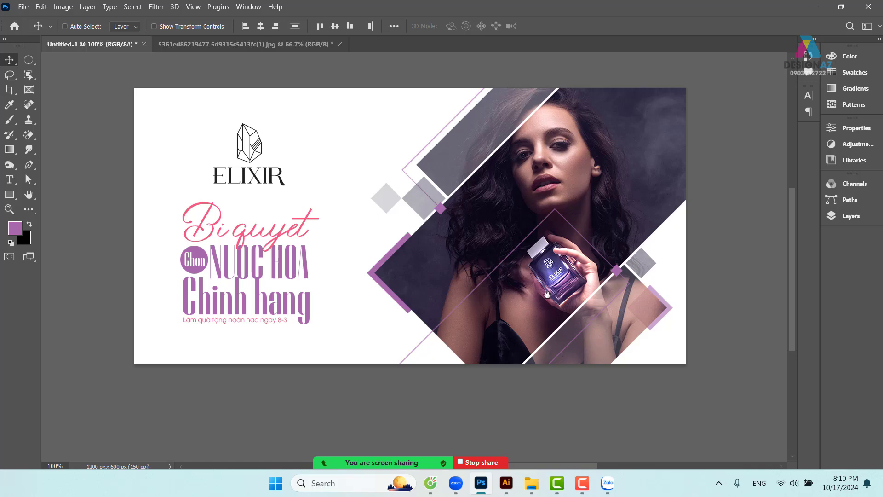
pyautogui.press('super+shift+s')
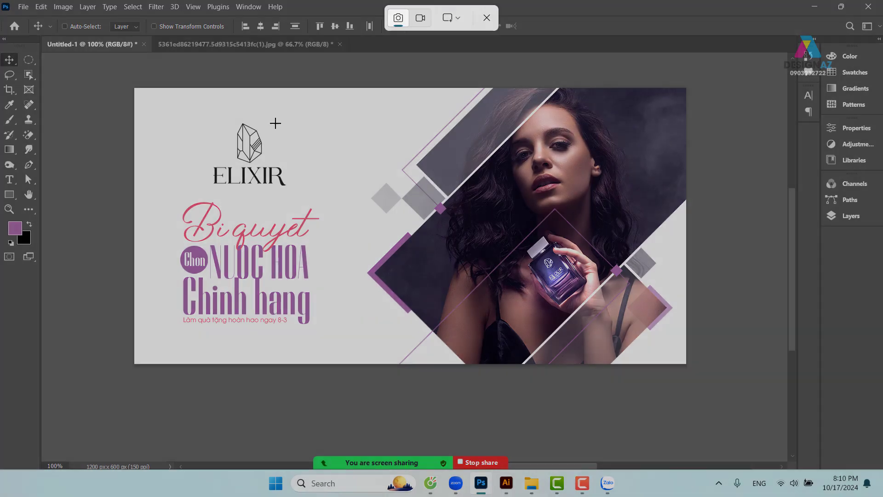
pyautogui.moveTo(137, 87); pyautogui.dragTo(691, 367)
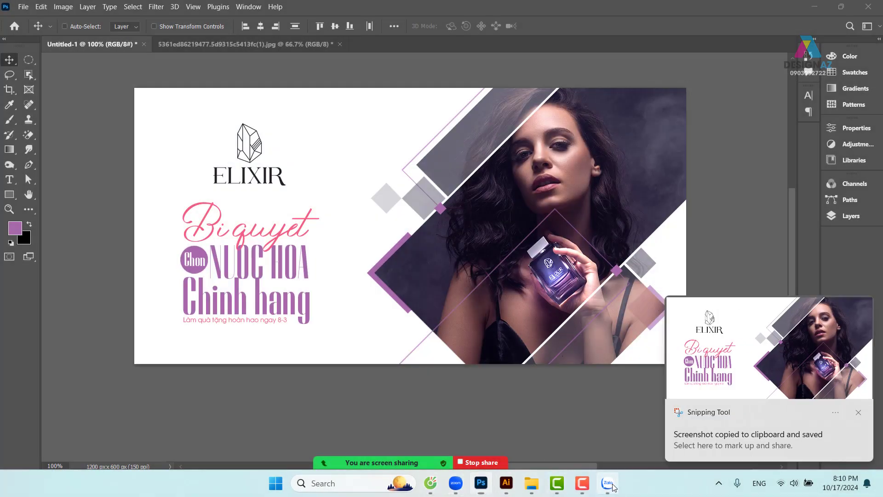
# Switch to Zalo, send the captured banner to the group chat "Học đồ họa tháng 9-10 từ đầu pts", and return to Photoshop.
pyautogui.click(616, 488)
pyautogui.hotkey('ctrl', 'v')
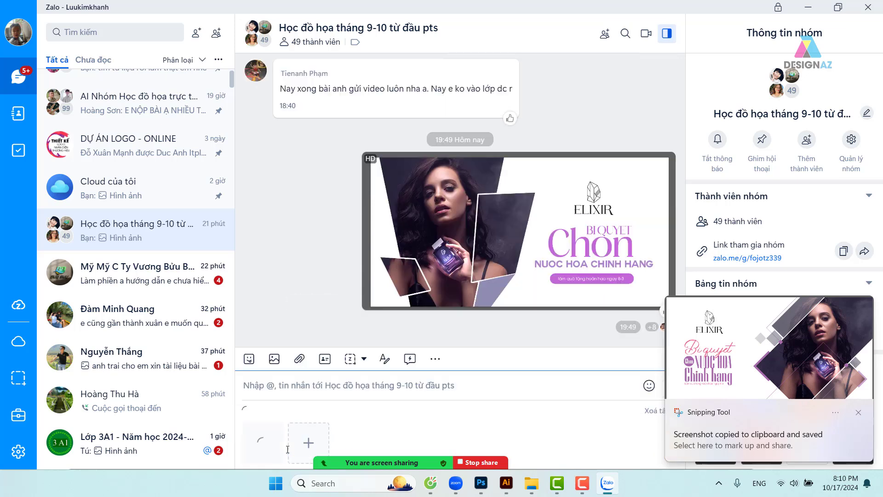
pyautogui.press('Return')
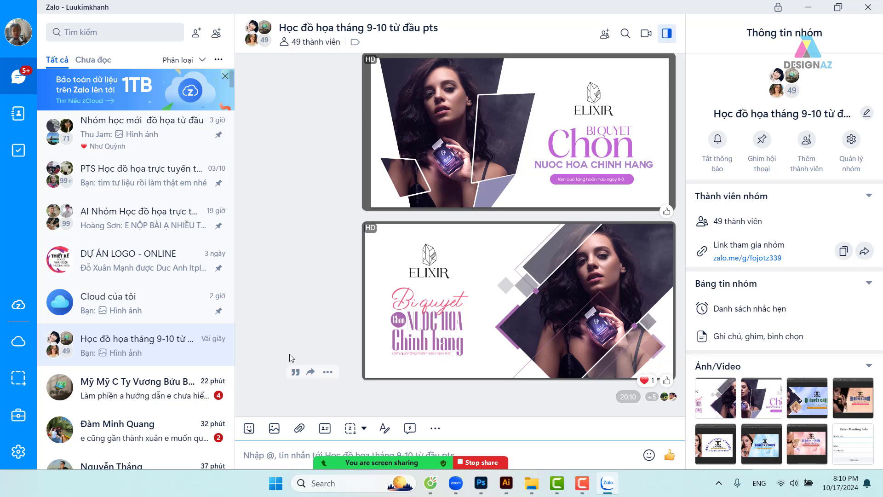
pyautogui.click(481, 484)
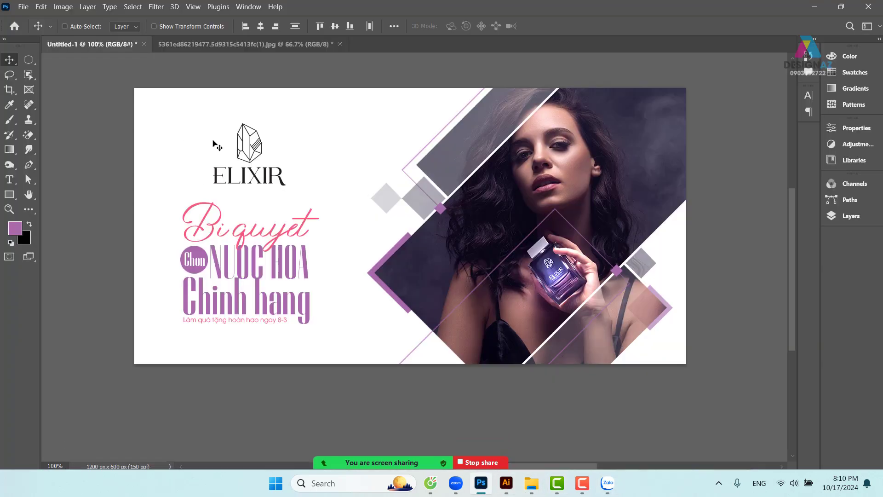
pyautogui.moveTo(334, 280); pyautogui.dragTo(359, 280)
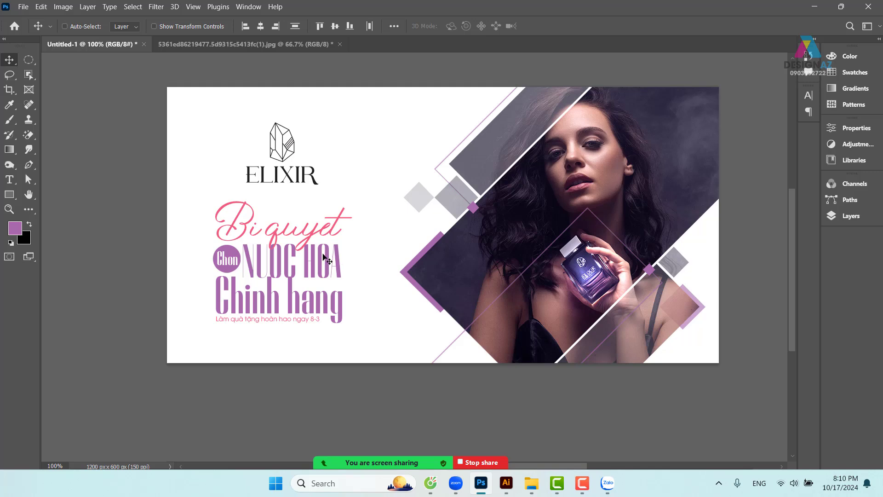
# Select the white Background layer of the banner from the canvas.
pyautogui.rightClick(313, 234)
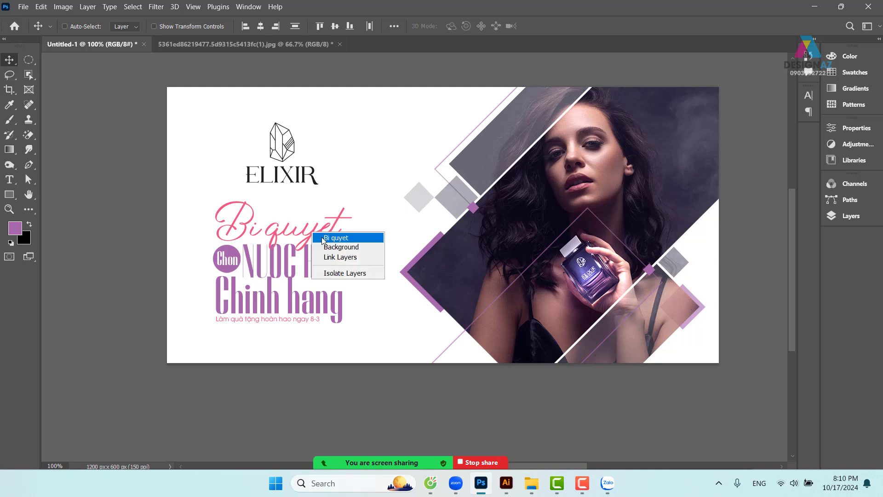
pyautogui.click(336, 238)
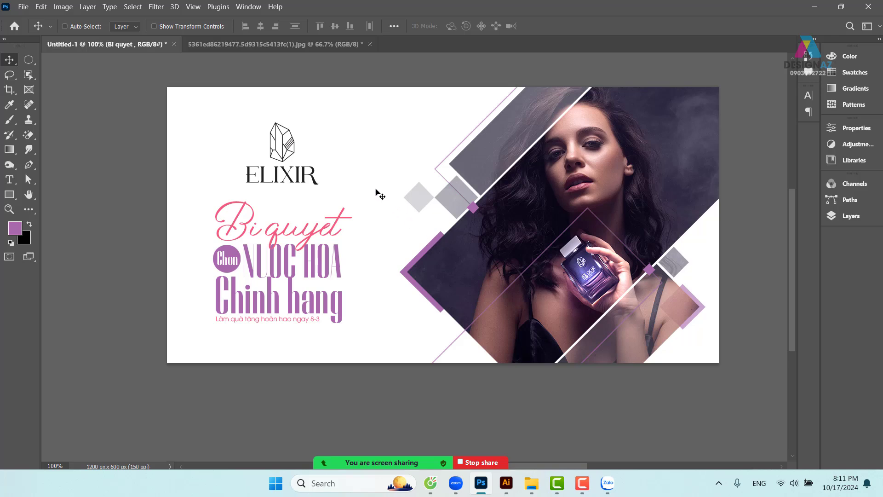
pyautogui.rightClick(373, 161)
pyautogui.click(389, 169)
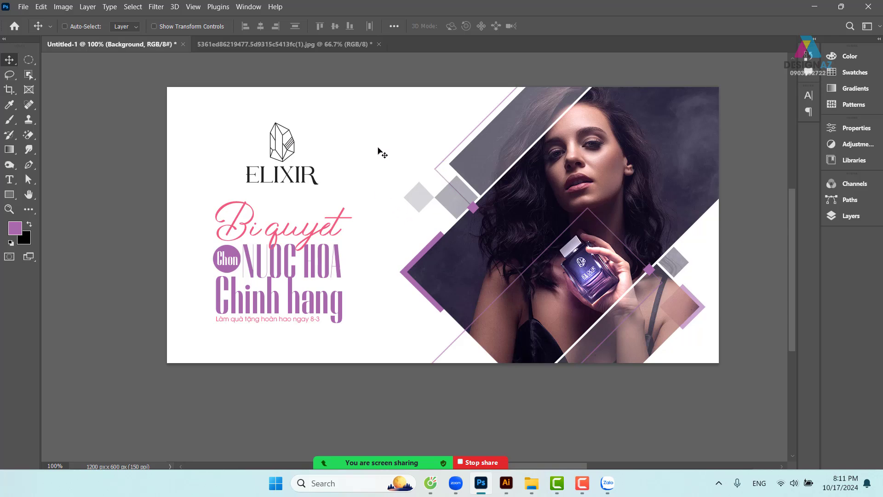
pyautogui.rightClick(380, 151)
pyautogui.click(398, 157)
# Start opening an image and browse on drive E: to the folder thuvienanh > Backgroud > texture.
pyautogui.hotkey('ctrl', 'o')
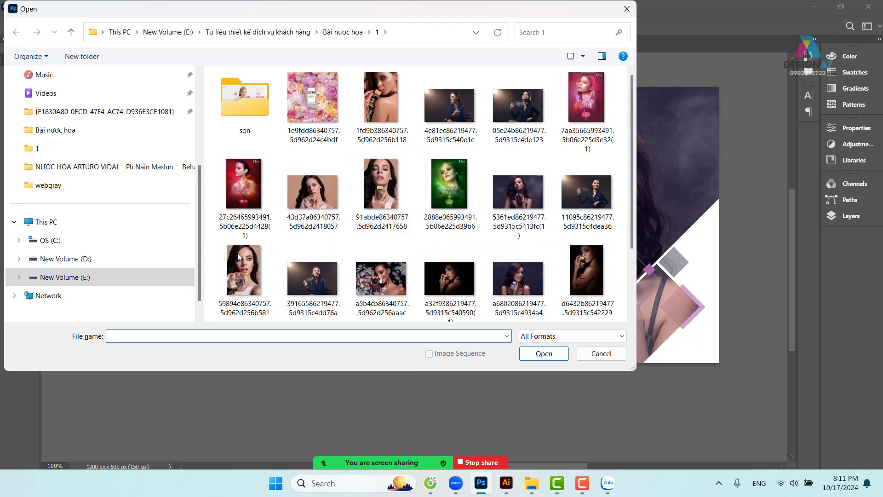
pyautogui.click(86, 278)
pyautogui.scroll(-4, 475, 202)
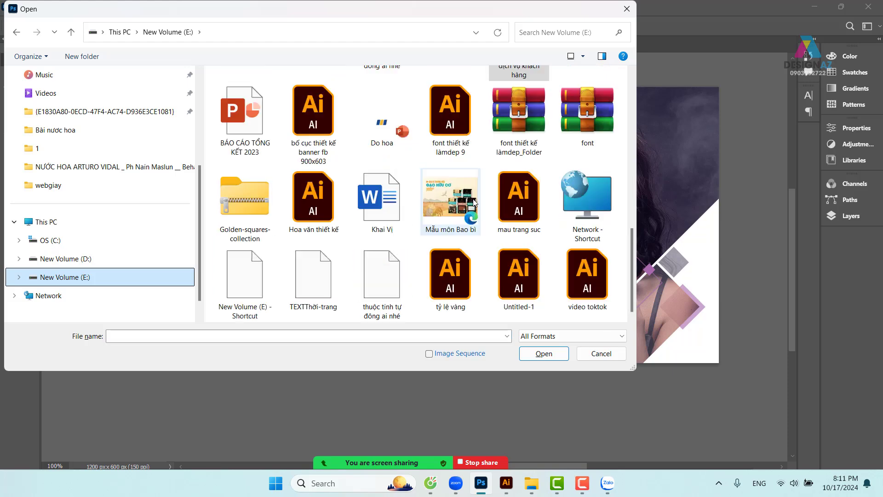
pyautogui.scroll(3, 475, 203)
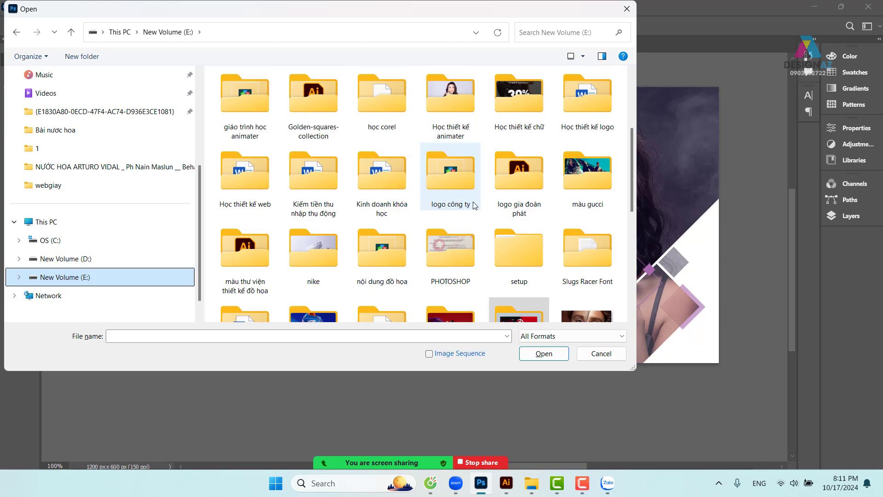
pyautogui.scroll(-3, 396, 261)
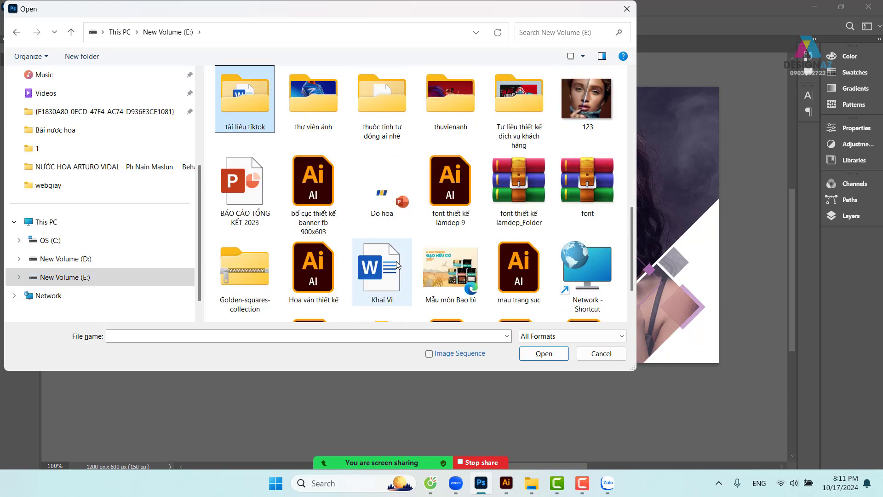
pyautogui.doubleClick(449, 106)
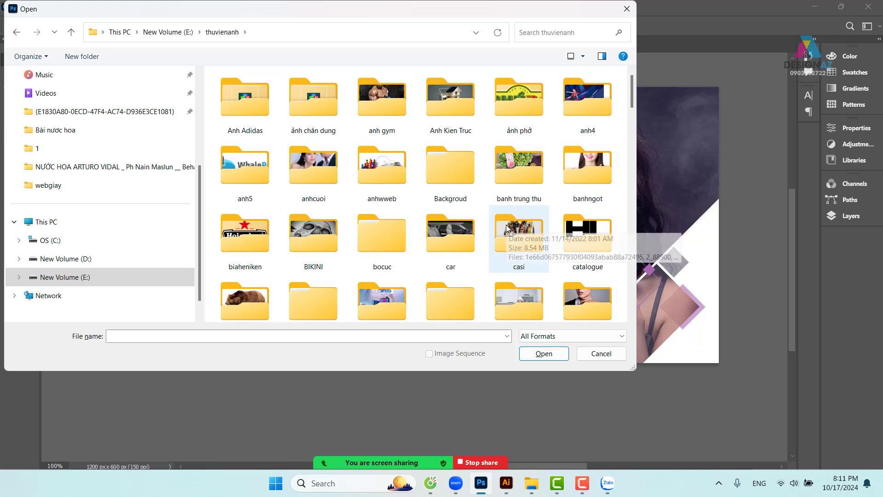
pyautogui.doubleClick(457, 181)
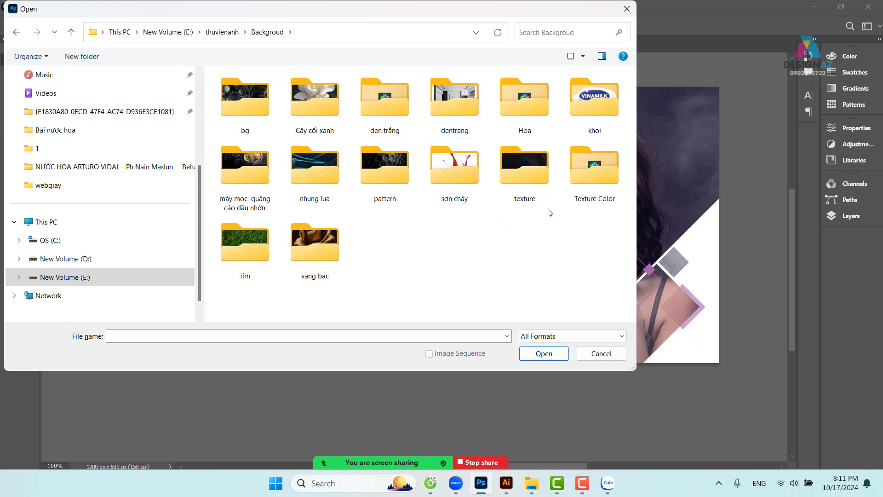
pyautogui.doubleClick(527, 175)
# Find the black curved-line texture artsfon.com-69638 among the texture images and open it.
pyautogui.scroll(-3, 465, 223)
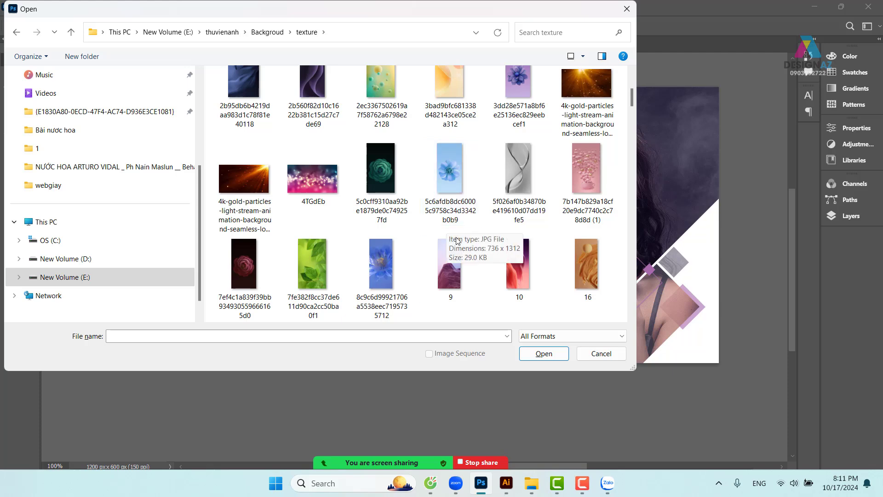
pyautogui.scroll(-2, 459, 246)
pyautogui.scroll(-2, 460, 249)
pyautogui.scroll(-2, 460, 249)
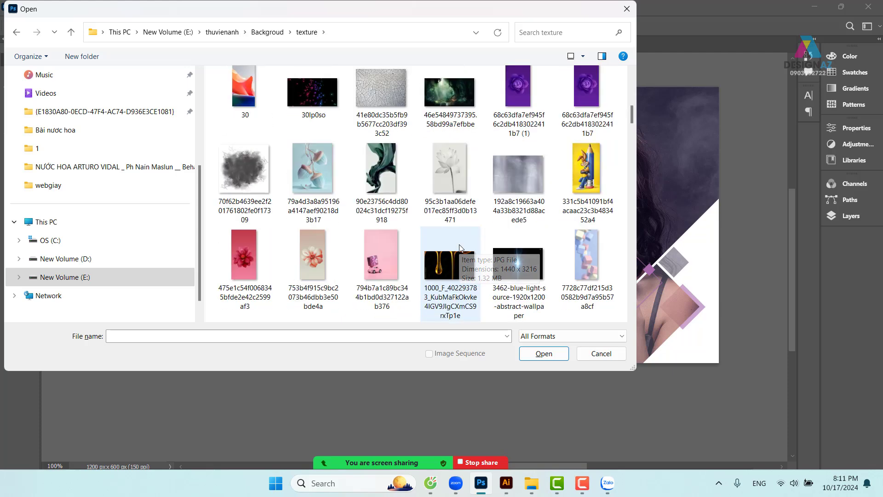
pyautogui.scroll(-6, 459, 246)
pyautogui.scroll(-10, 460, 244)
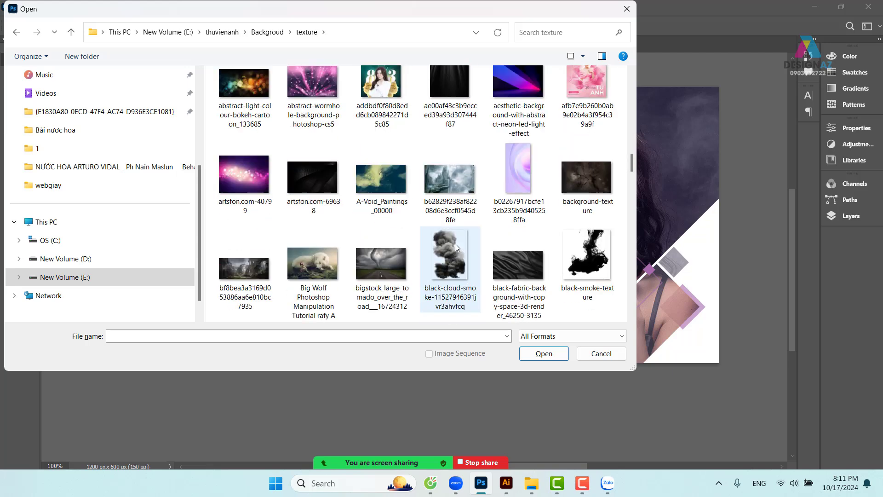
pyautogui.click(326, 181)
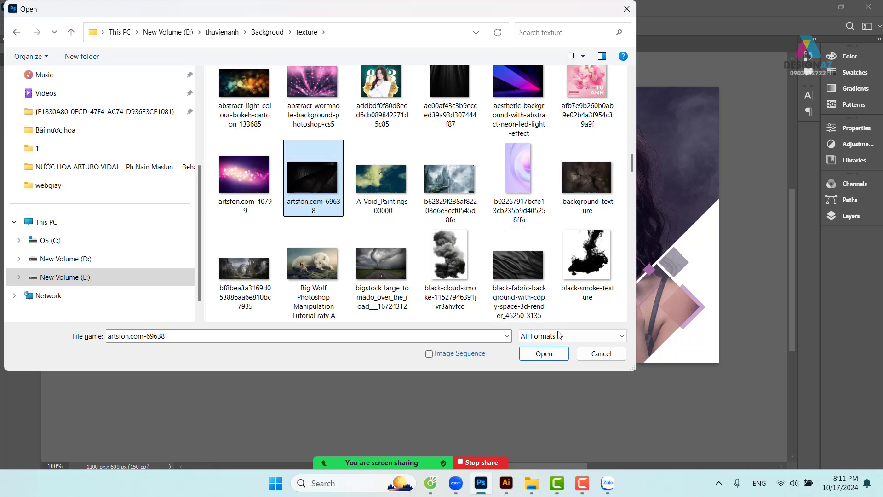
pyautogui.click(558, 353)
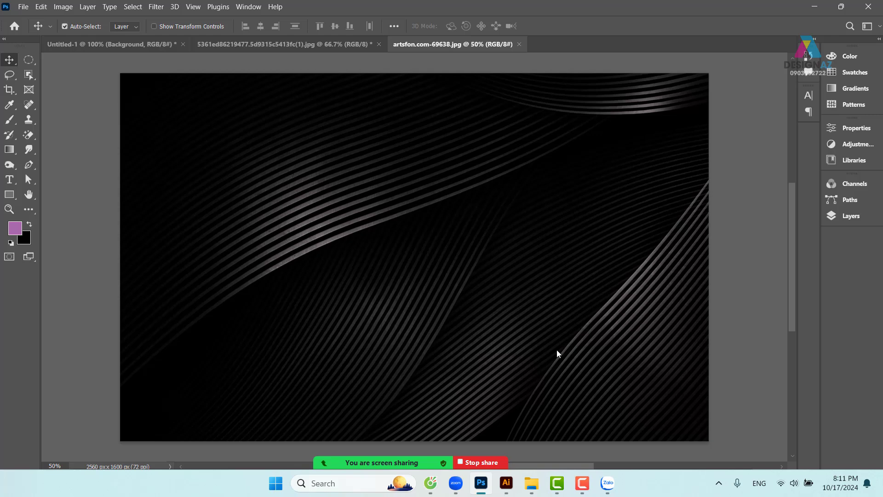
# Copy the entire line texture image and return to the Untitled-1 banner with its Background layer selected.
pyautogui.hotkey('ctrl', 'a')
pyautogui.moveTo(399, 307); pyautogui.dragTo(355, 132)
pyautogui.rightClick(355, 133)
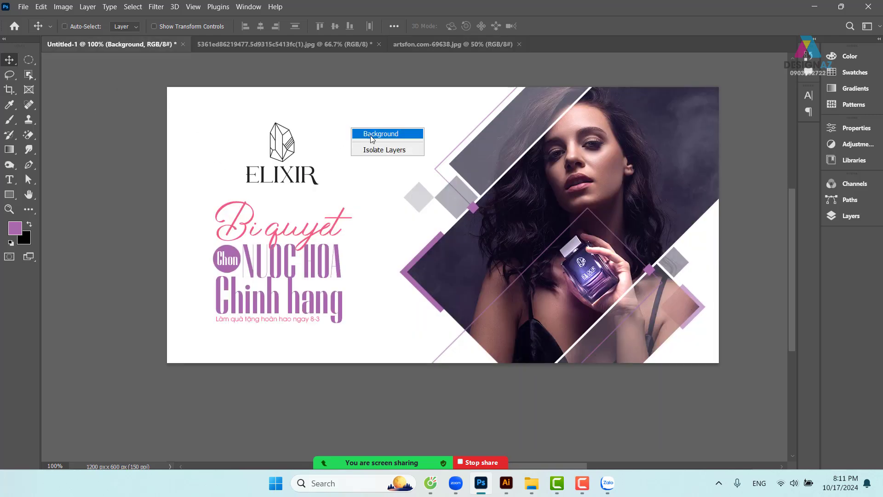
pyautogui.click(367, 133)
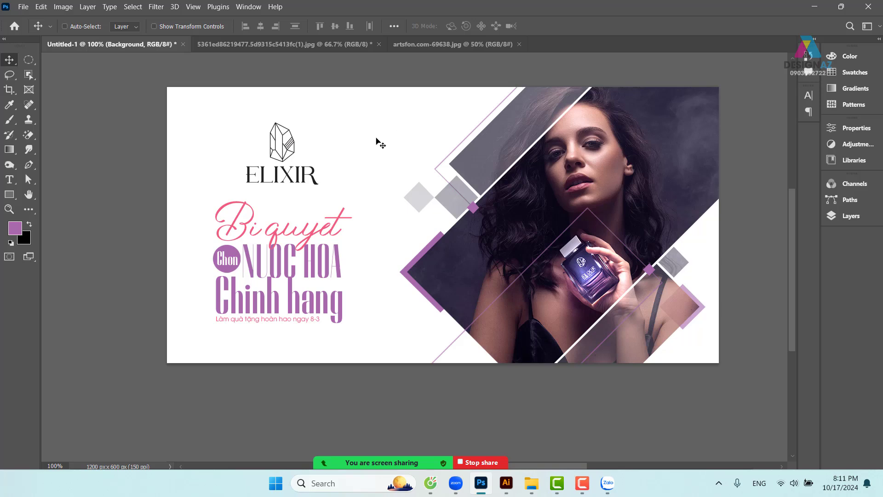
# Show the layer list and paste the copied texture directly above the Background layer.
pyautogui.press('F7')
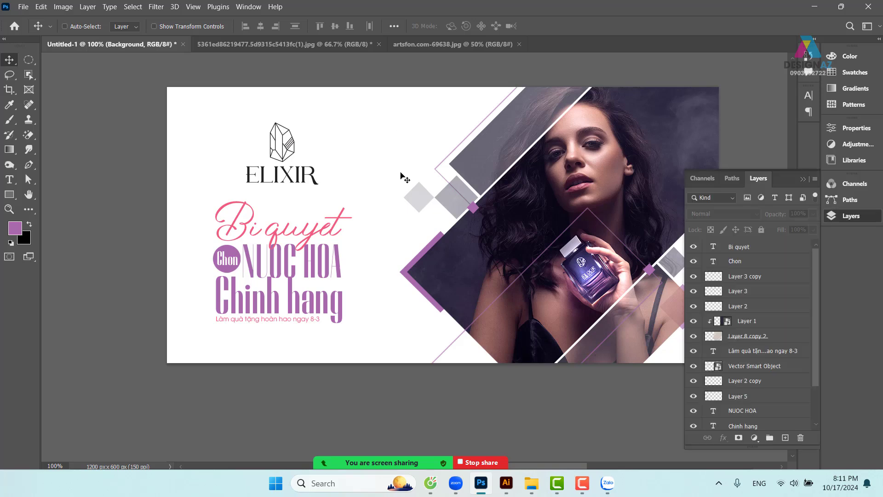
pyautogui.rightClick(401, 139)
pyautogui.click(415, 142)
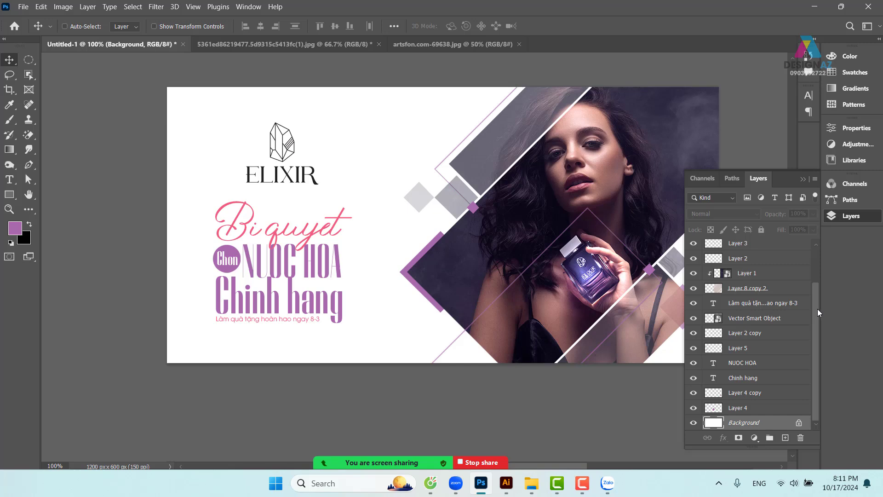
pyautogui.moveTo(817, 308); pyautogui.dragTo(817, 317)
pyautogui.hotkey('ctrl', 'v')
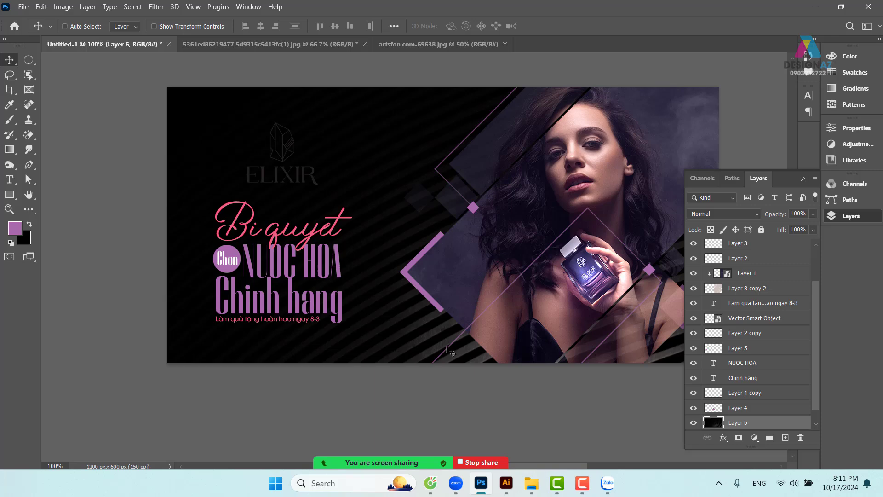
# Scale the pasted texture to 47.03% and position it so that it covers the whole banner background.
pyautogui.hotkey('ctrl', '-')
pyautogui.hotkey('ctrl', '-')
pyautogui.hotkey('ctrl', 't')
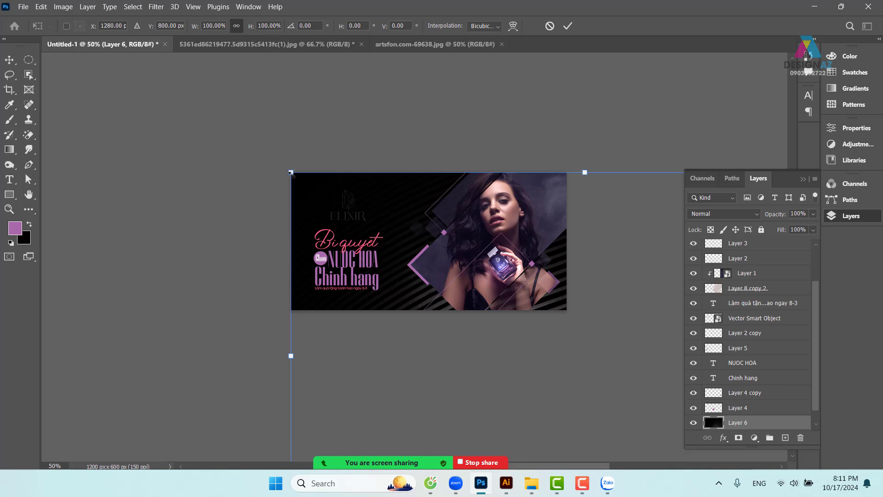
pyautogui.moveTo(291, 173); pyautogui.dragTo(537, 326)
pyautogui.moveTo(575, 388); pyautogui.dragTo(329, 232)
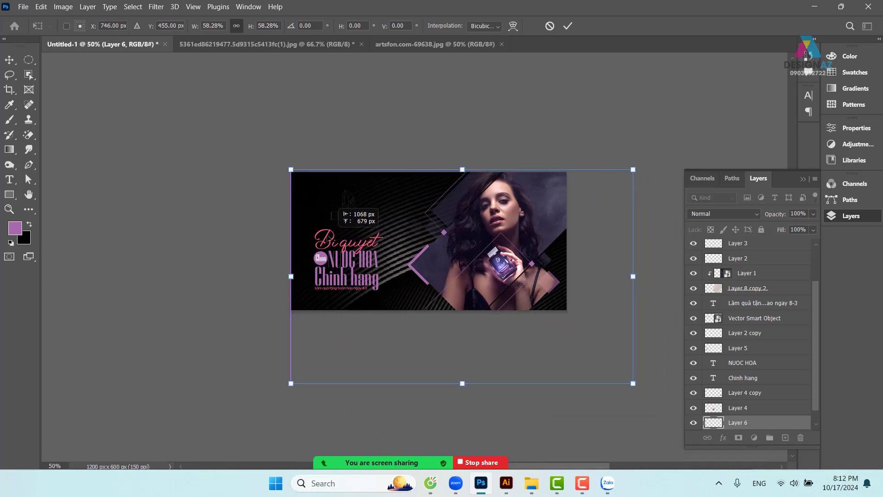
pyautogui.moveTo(633, 382); pyautogui.dragTo(579, 322)
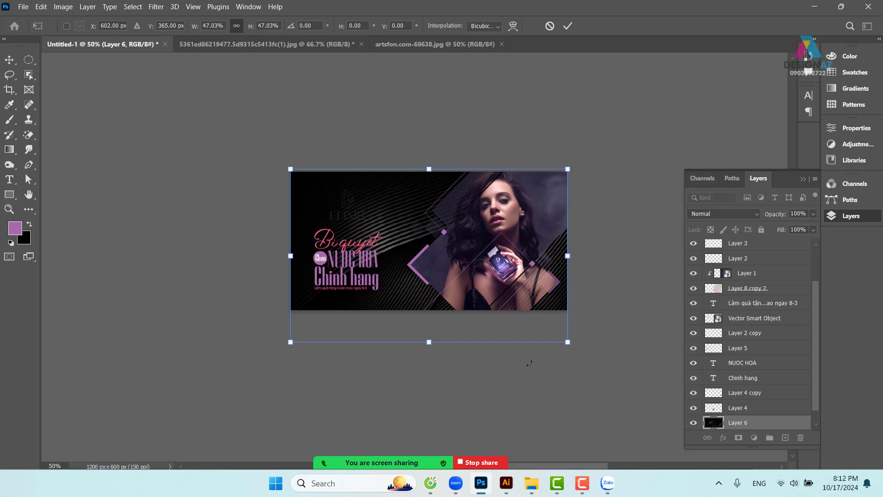
pyautogui.hotkey('ctrl', '+')
pyautogui.hotkey('ctrl', '+')
pyautogui.moveTo(388, 324); pyautogui.dragTo(309, 335)
pyautogui.moveTo(309, 289); pyautogui.dragTo(311, 289)
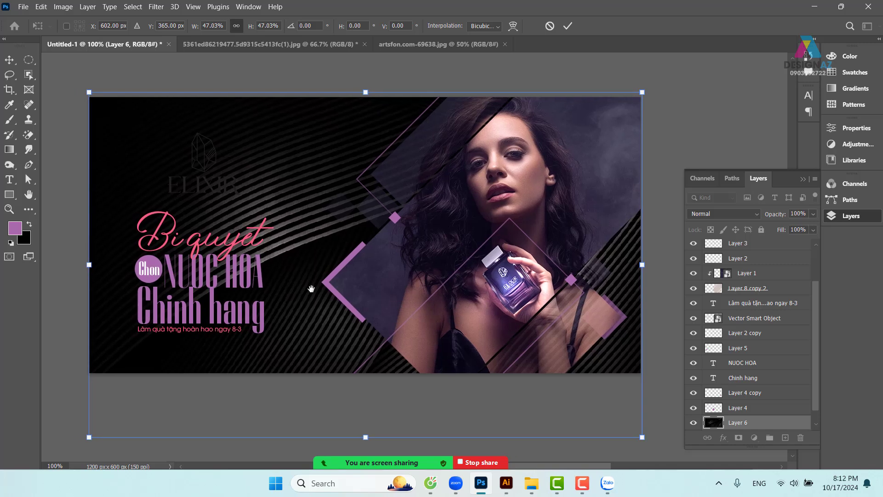
pyautogui.press('Return')
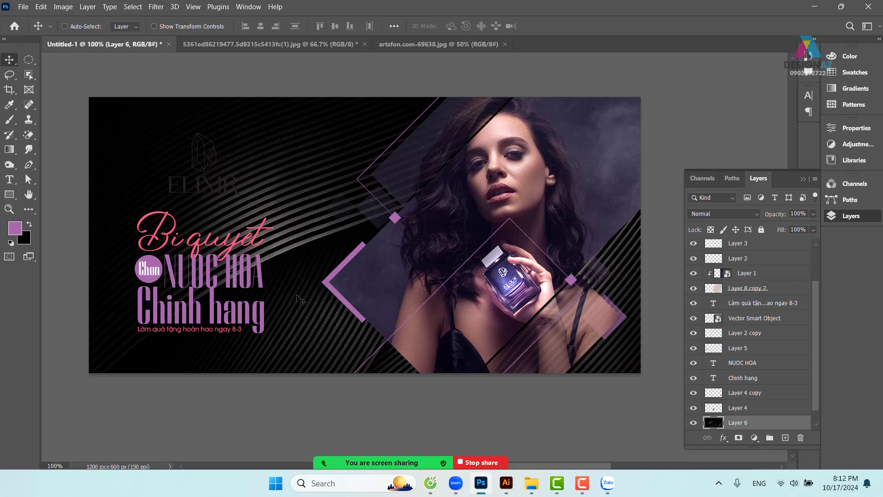
# Add a new layer directly above the texture on Layer 6 and set the foreground colour to dark blue 001a54.
pyautogui.scroll(-1, 817, 391)
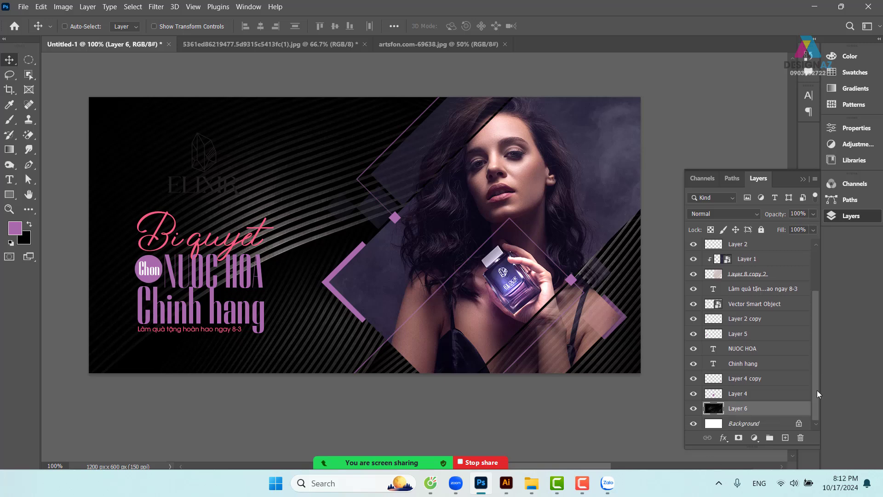
pyautogui.click(785, 437)
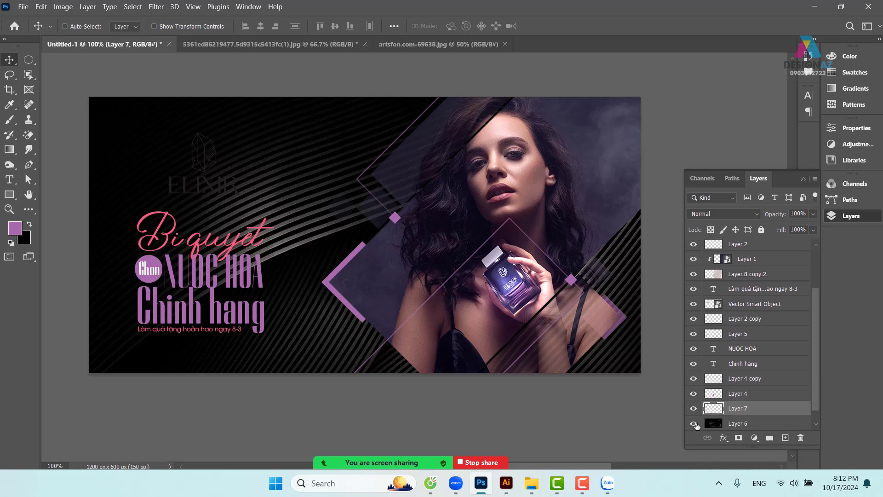
pyautogui.click(15, 228)
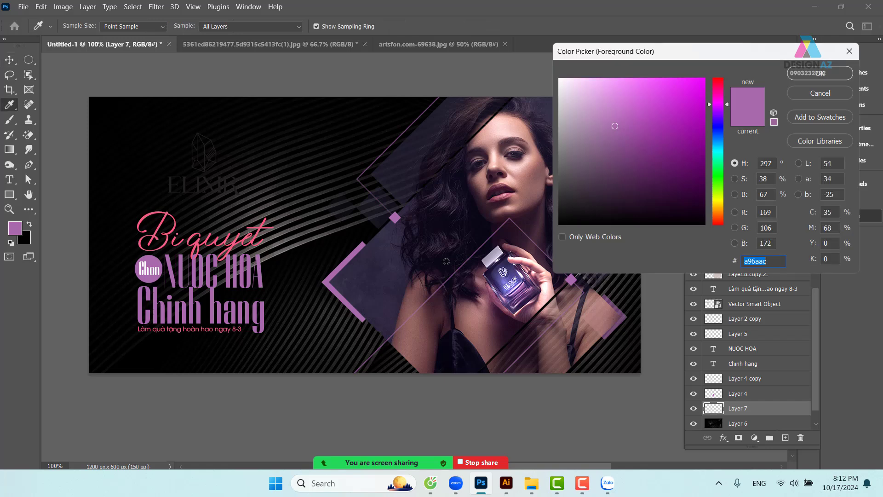
pyautogui.moveTo(719, 136); pyautogui.dragTo(719, 134)
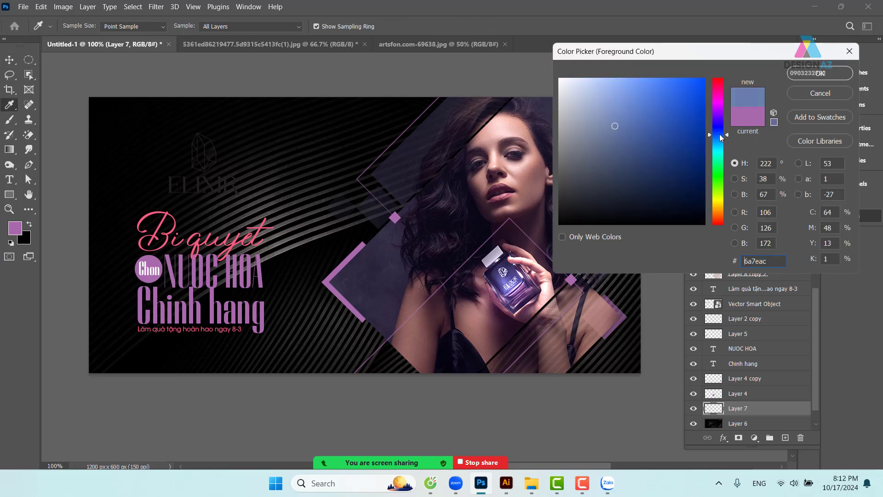
pyautogui.click(700, 165)
pyautogui.moveTo(700, 165); pyautogui.dragTo(704, 177)
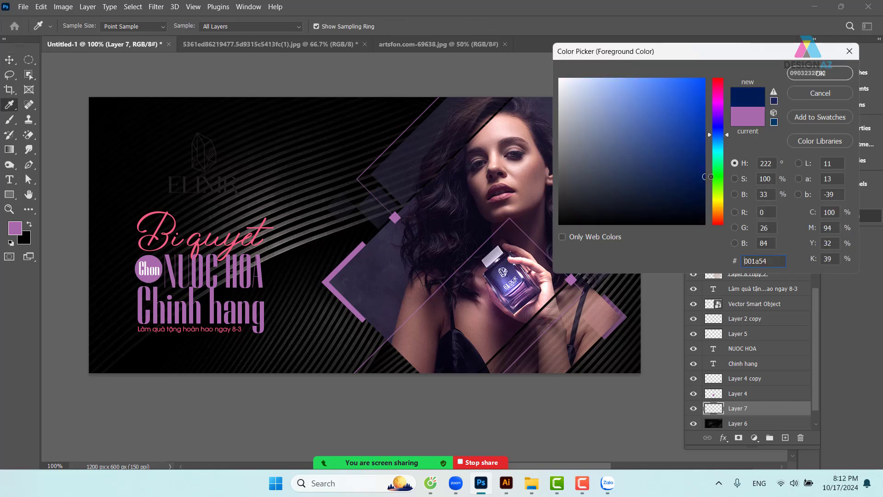
pyautogui.press('Return')
pyautogui.press('v')
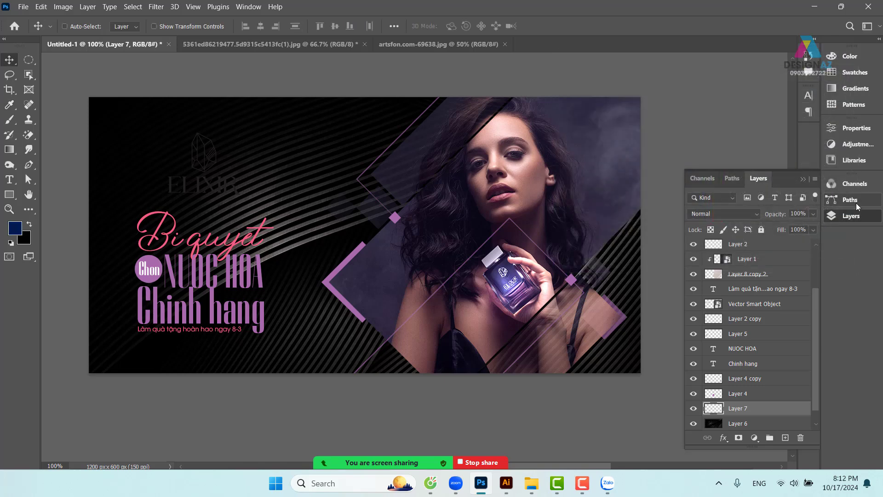
# Fill the new Layer 7 with the dark blue foreground colour and set its blend mode to Color.
pyautogui.hotkey('alt', 'BackSpace')
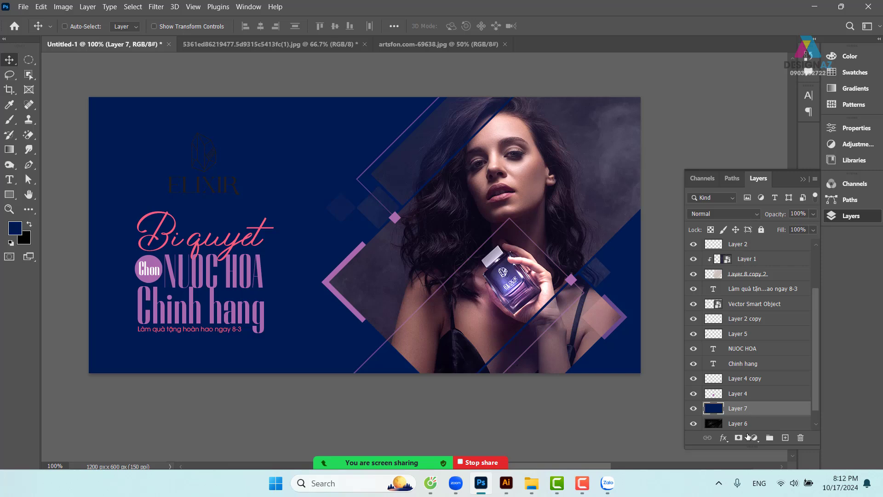
pyautogui.click(744, 214)
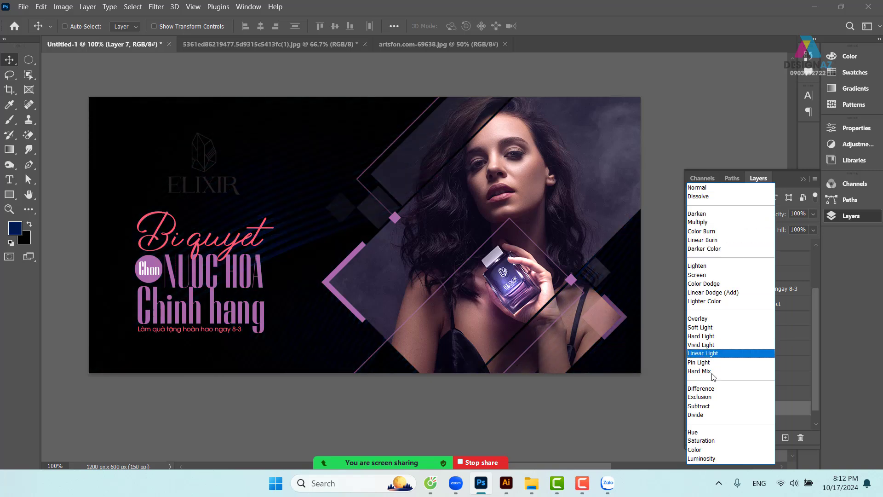
pyautogui.click(702, 454)
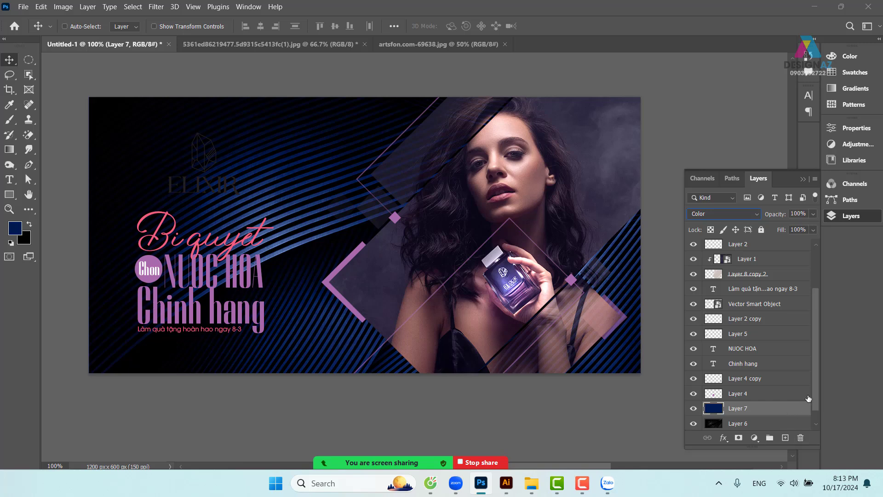
# Duplicate the dark blue Layer 7.
pyautogui.scroll(-1, 816, 380)
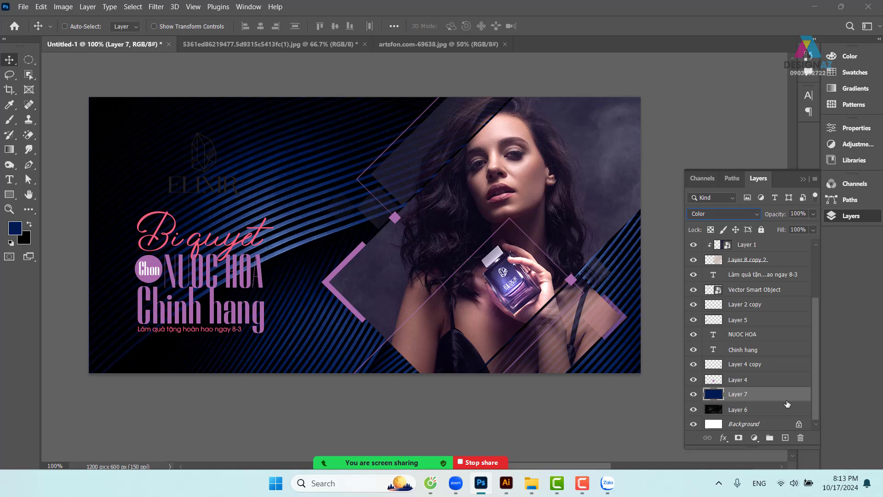
pyautogui.hotkey('ctrl', 'j')
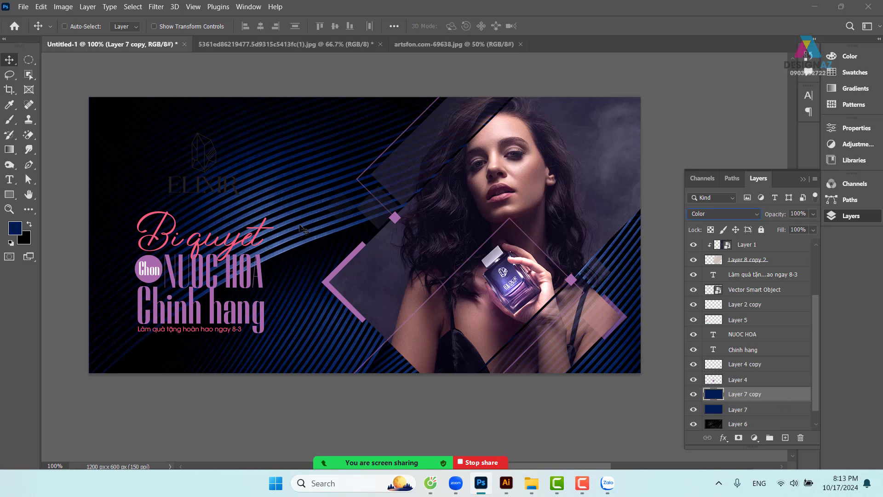
# Set the blend mode of Layer 7 copy to Multiply and lower its opacity to 75%.
pyautogui.click(742, 213)
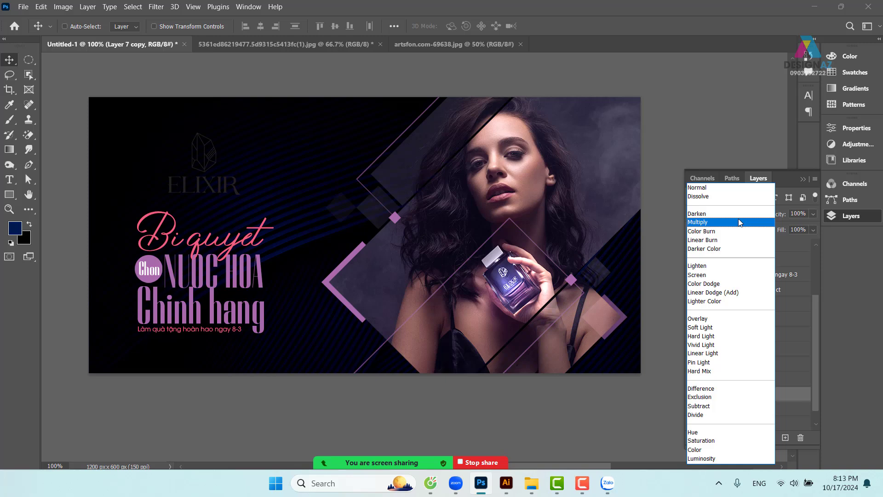
pyautogui.click(740, 222)
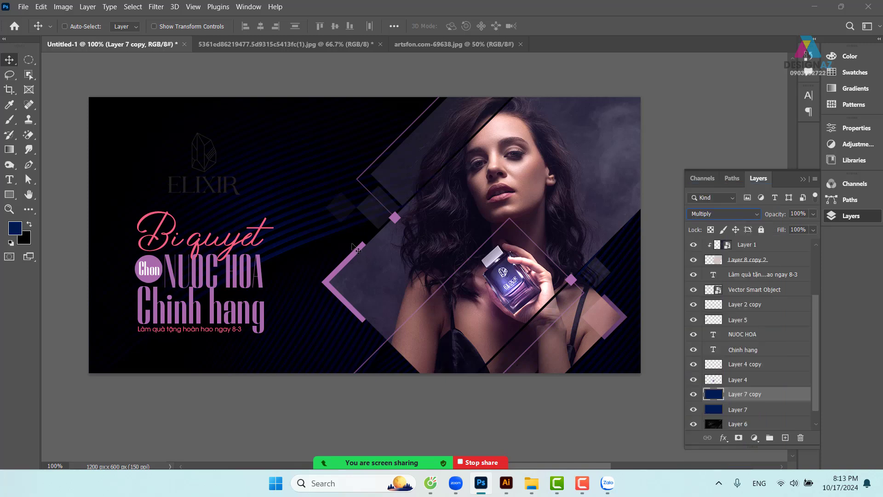
pyautogui.click(777, 409)
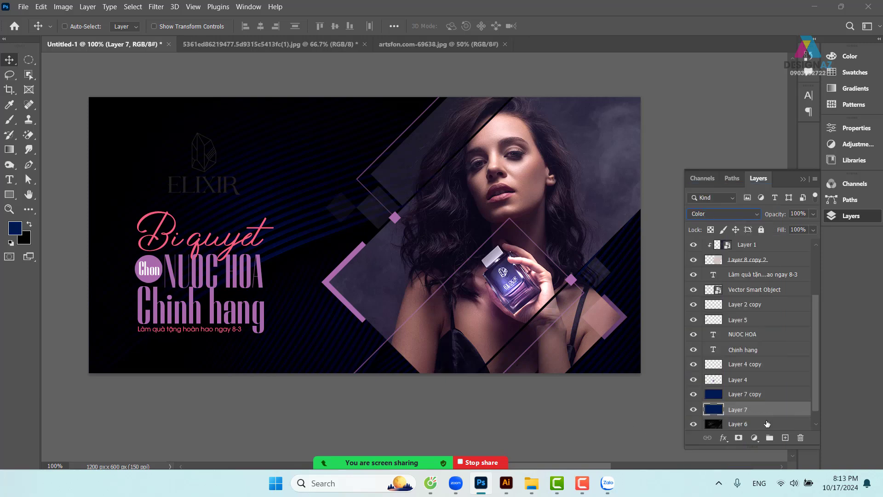
pyautogui.click(764, 399)
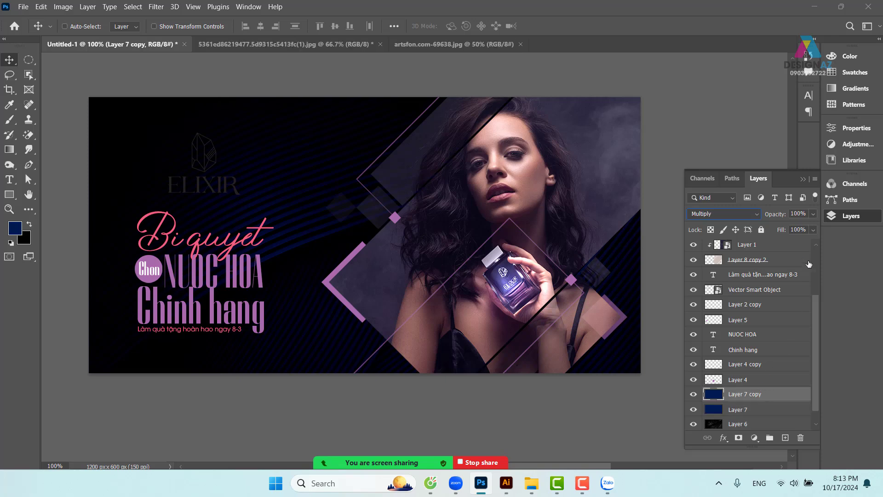
pyautogui.click(813, 215)
pyautogui.moveTo(810, 227); pyautogui.dragTo(799, 228)
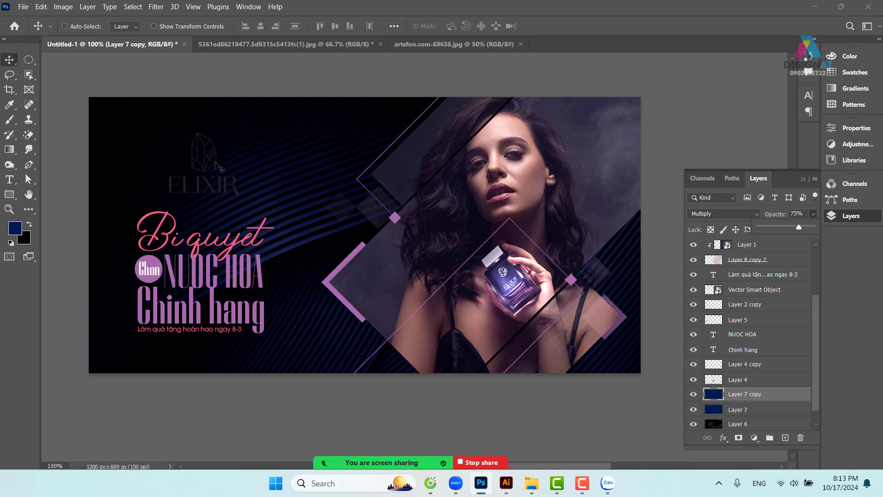
# Select the ELIXIR logo's Vector Smart Object layer, undoing the trial move of the logo.
pyautogui.rightClick(218, 167)
pyautogui.click(222, 163)
pyautogui.moveTo(209, 160); pyautogui.dragTo(219, 161)
pyautogui.hotkey('ctrl', 'z')
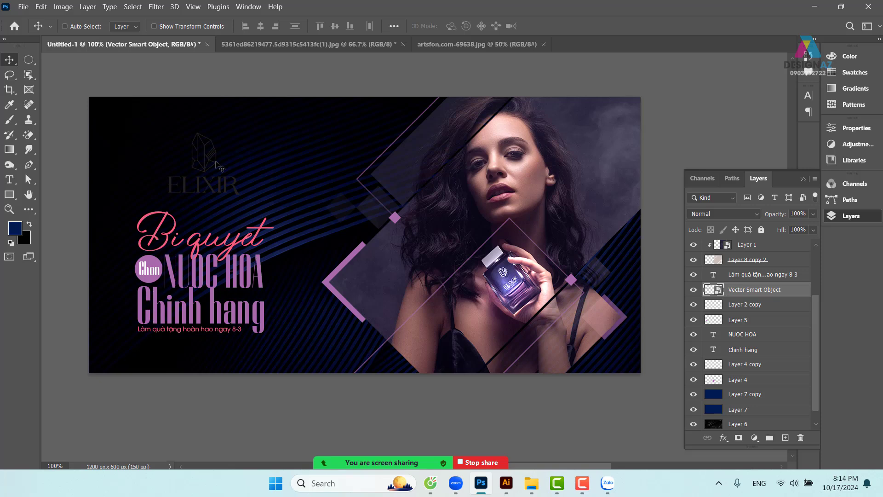
# Start opening an image file and browse to the GTpts folder inside PHOTOSHOP on New Volume (E:).
pyautogui.hotkey('ctrl', 'o')
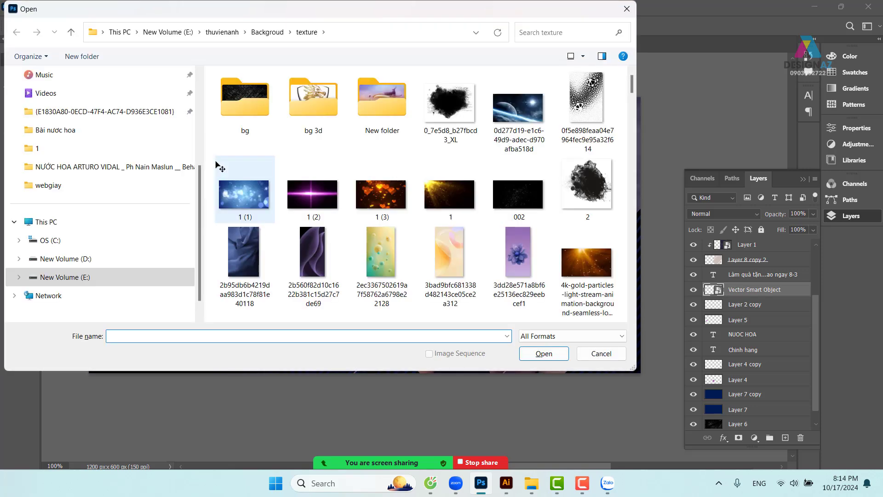
pyautogui.click(64, 281)
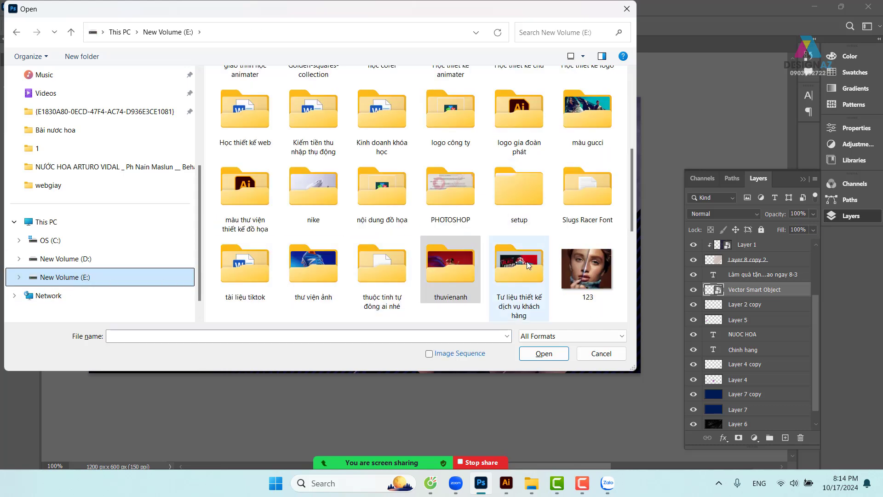
pyautogui.click(427, 249)
pyautogui.scroll(-3, 433, 250)
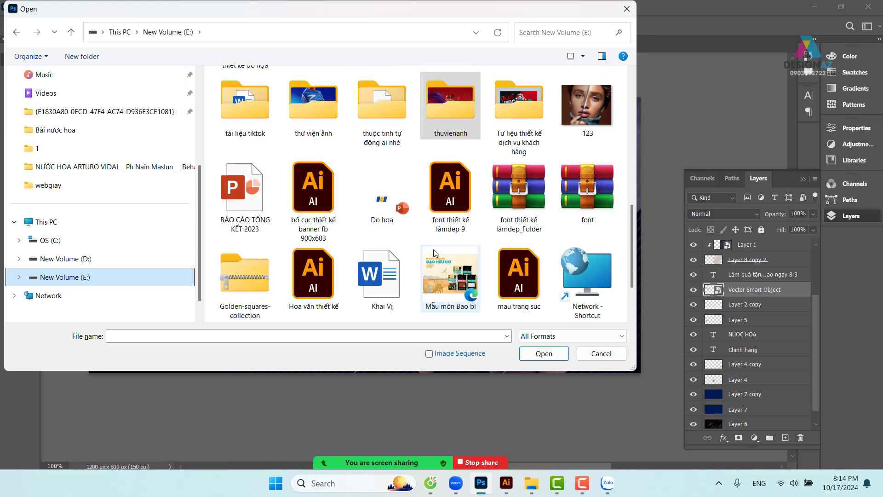
pyautogui.scroll(3, 446, 247)
pyautogui.doubleClick(462, 191)
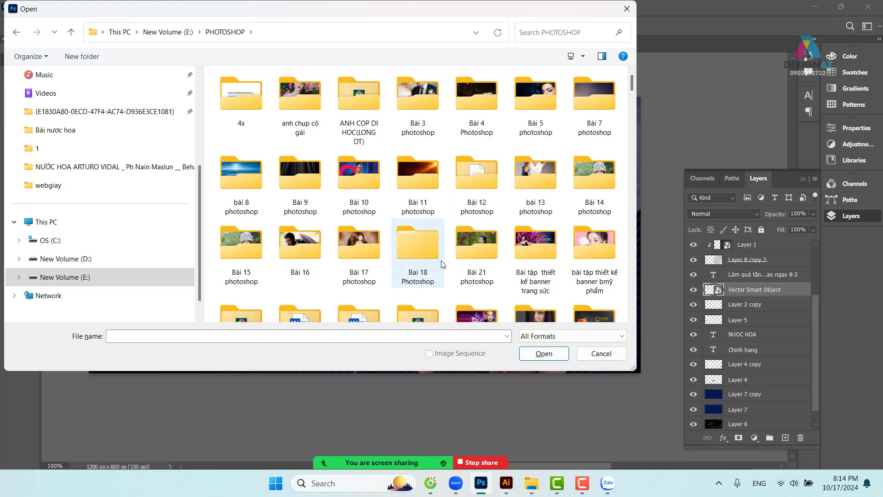
pyautogui.scroll(-3, 444, 266)
pyautogui.click(420, 213)
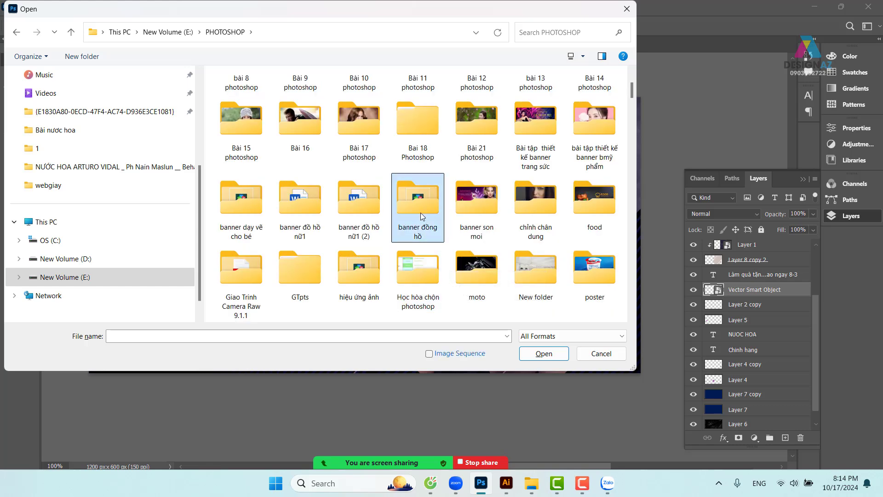
pyautogui.press('g')
pyautogui.doubleClick(303, 273)
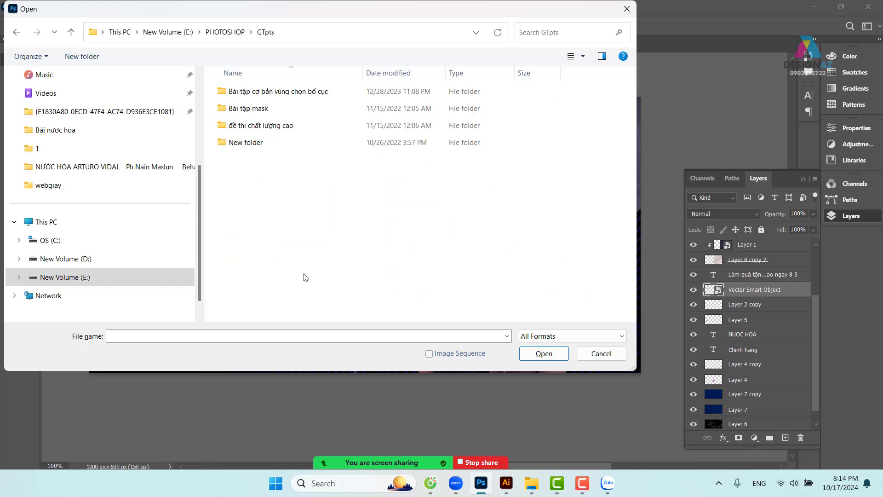
# Open the gold-background image from the "bài 2 giầy nam" folder inside "Bài tập cơ bản vùng chọn bố cục".
pyautogui.doubleClick(437, 91)
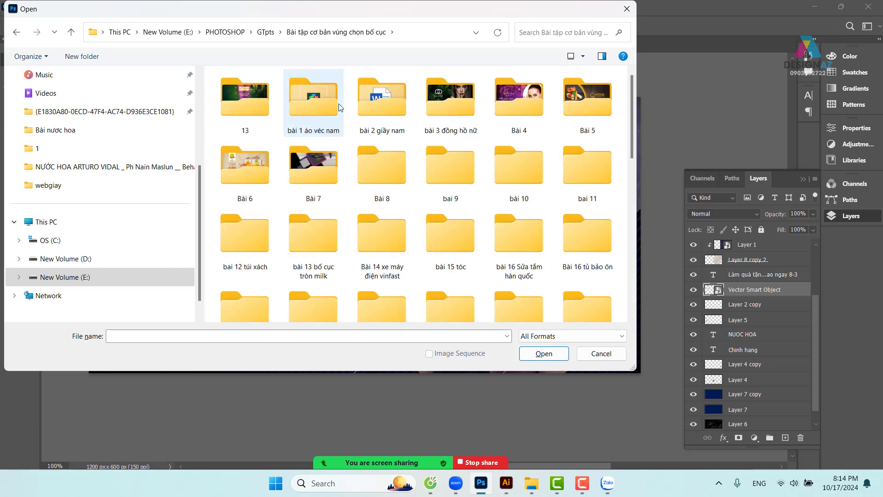
pyautogui.click(383, 112)
pyautogui.doubleClick(382, 112)
pyautogui.click(253, 206)
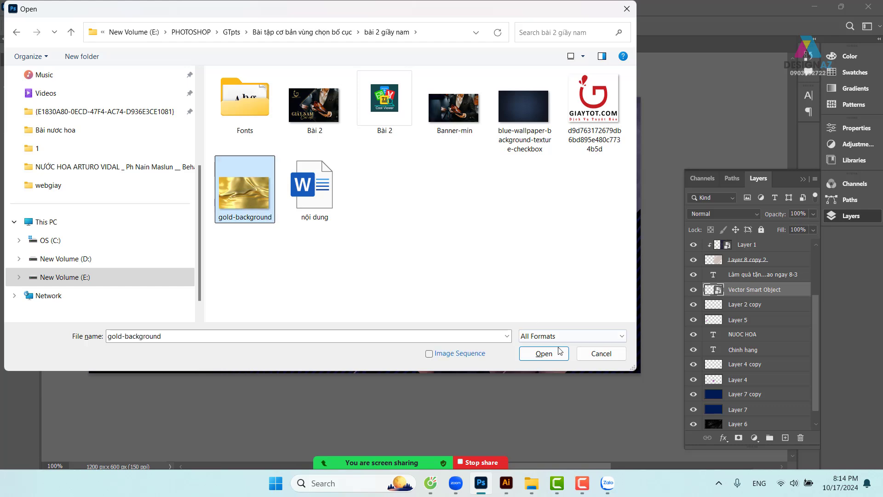
pyautogui.click(549, 358)
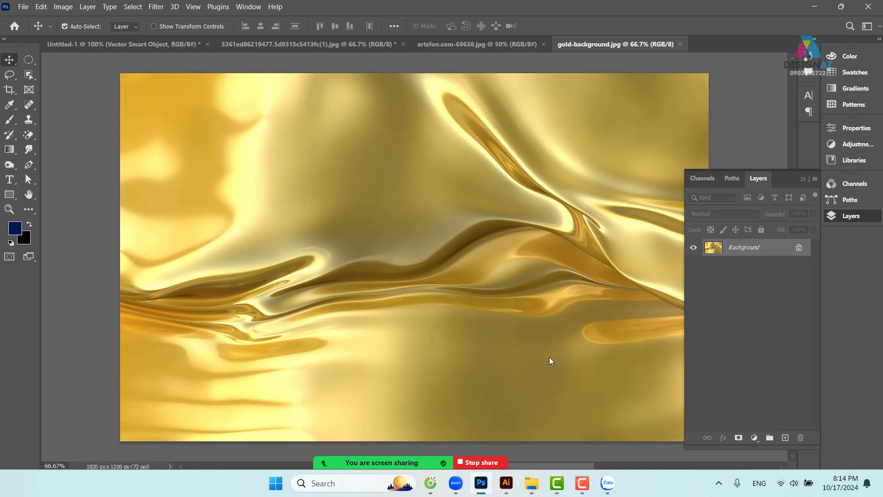
# Copy the entire gold background image and close its file.
pyautogui.hotkey('ctrl', 'a')
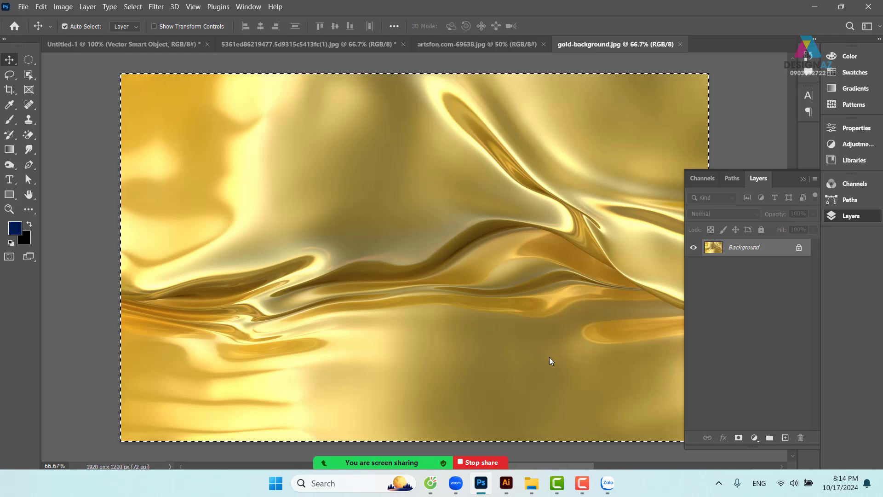
pyautogui.click(680, 44)
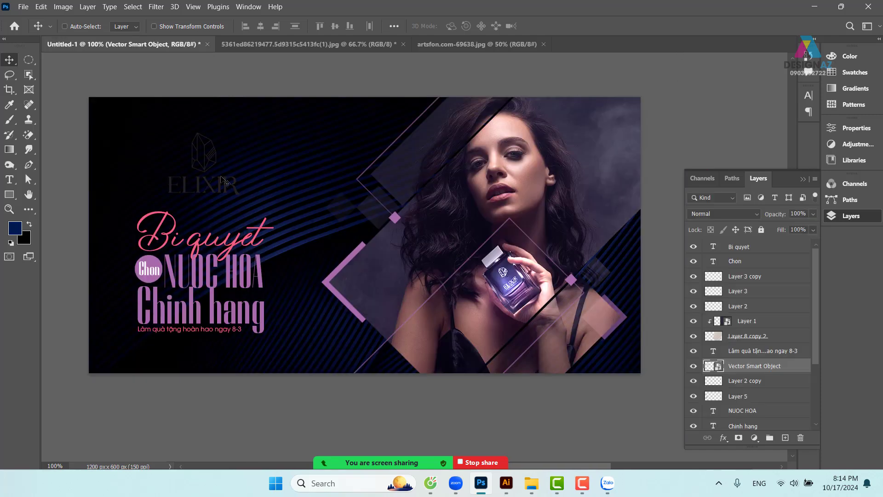
# Paste the gold texture directly above the ELIXIR logo's Vector Smart Object layer and clip it to the logo, positioned over the lettering.
pyautogui.rightClick(215, 162)
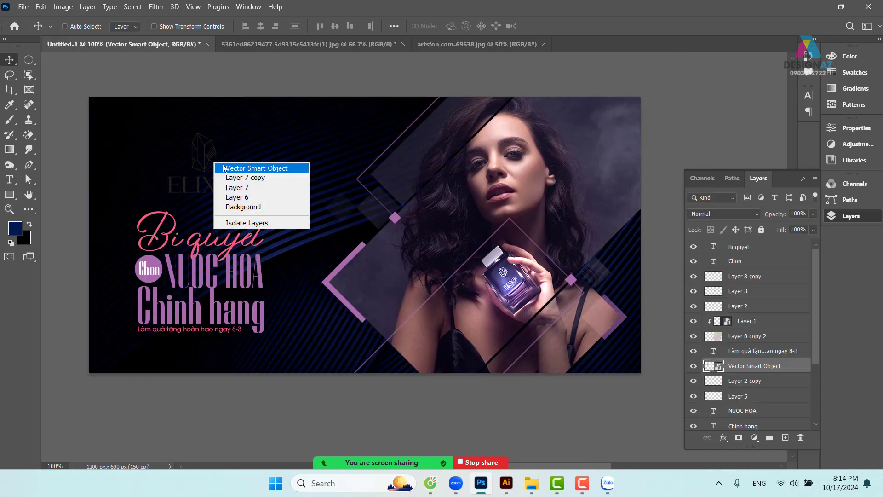
pyautogui.click(220, 168)
pyautogui.moveTo(214, 162); pyautogui.dragTo(230, 161)
pyautogui.hotkey('ctrl', 'z')
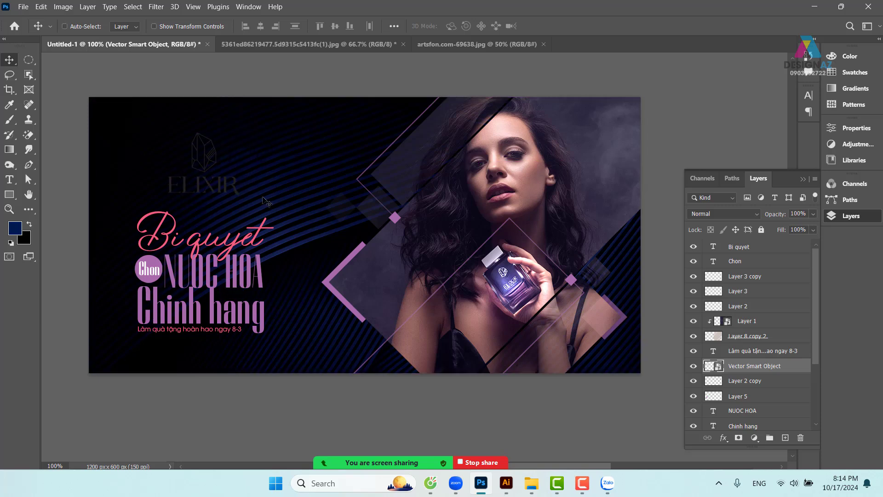
pyautogui.hotkey('ctrl', 'v')
pyautogui.moveTo(291, 222); pyautogui.dragTo(272, 154)
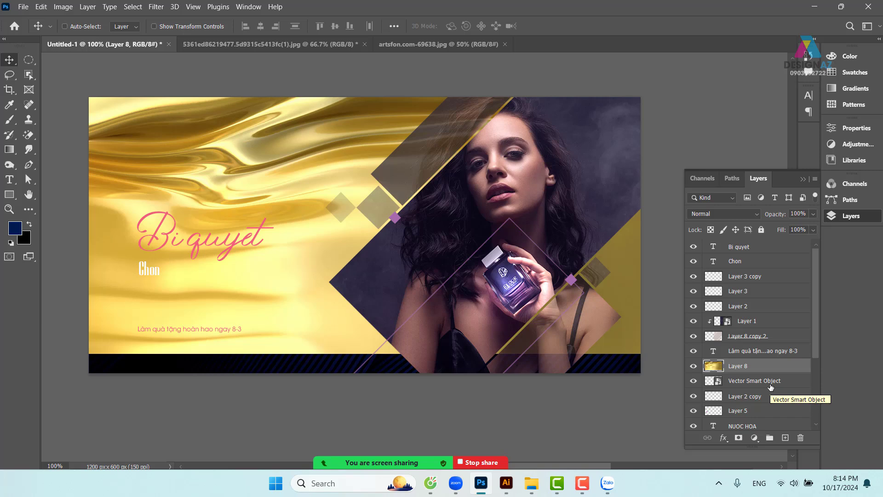
pyautogui.hotkey('ctrl', 'alt', 'g')
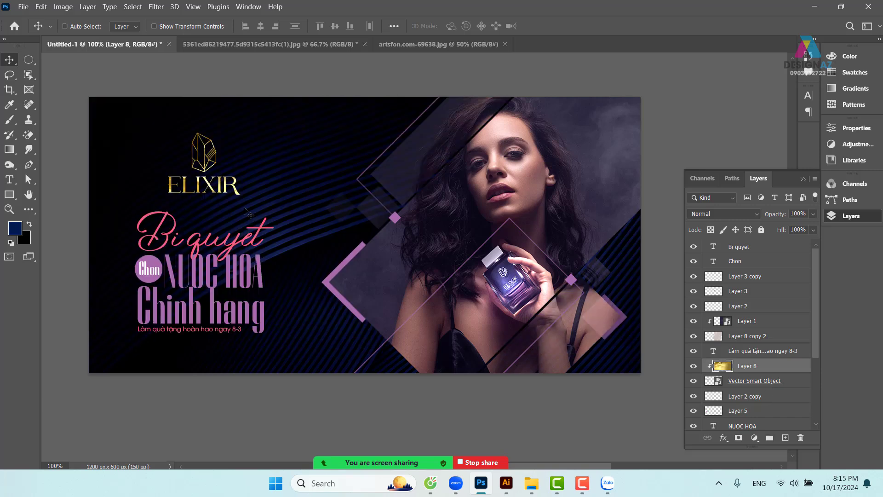
pyautogui.moveTo(226, 184); pyautogui.dragTo(224, 191)
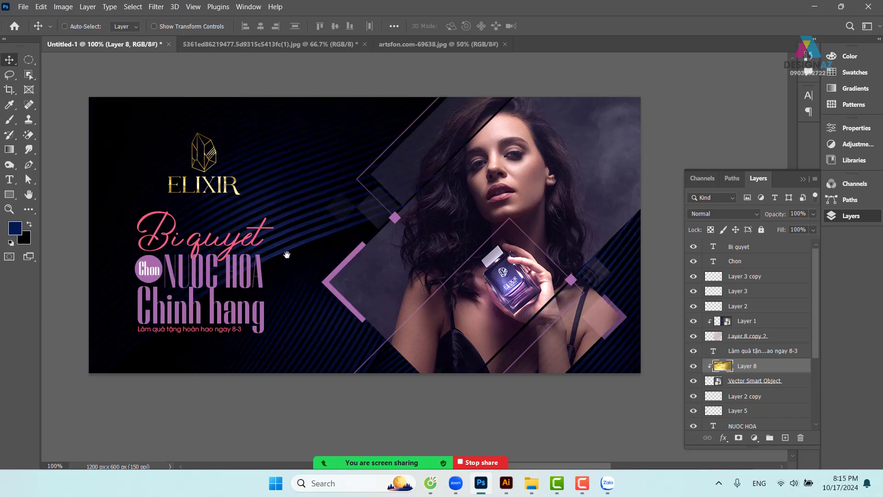
# Examine the whole banner composition, including the gold logo and blue line background, both close up and at full view.
pyautogui.moveTo(287, 255); pyautogui.dragTo(306, 256)
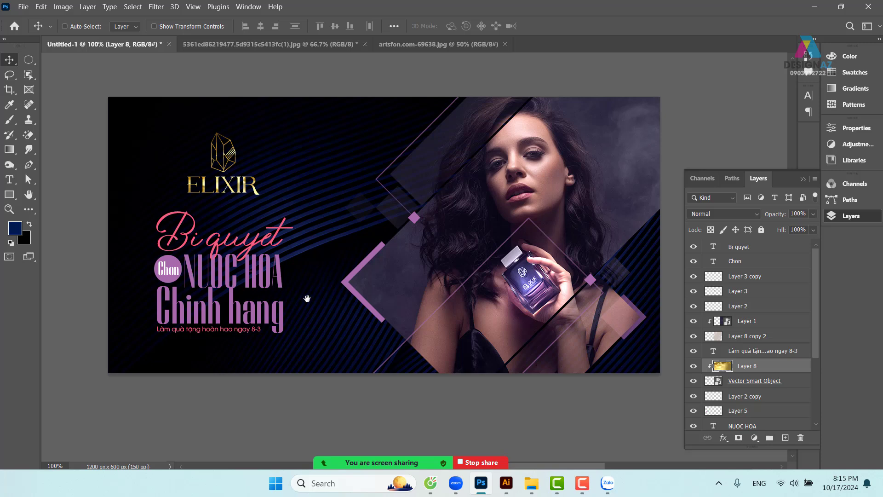
pyautogui.moveTo(307, 298); pyautogui.dragTo(327, 277)
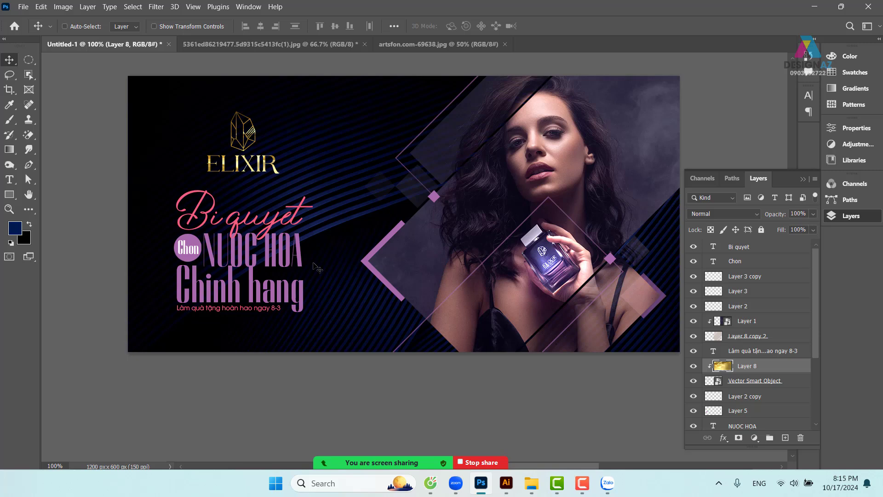
pyautogui.moveTo(484, 237); pyautogui.dragTo(474, 257)
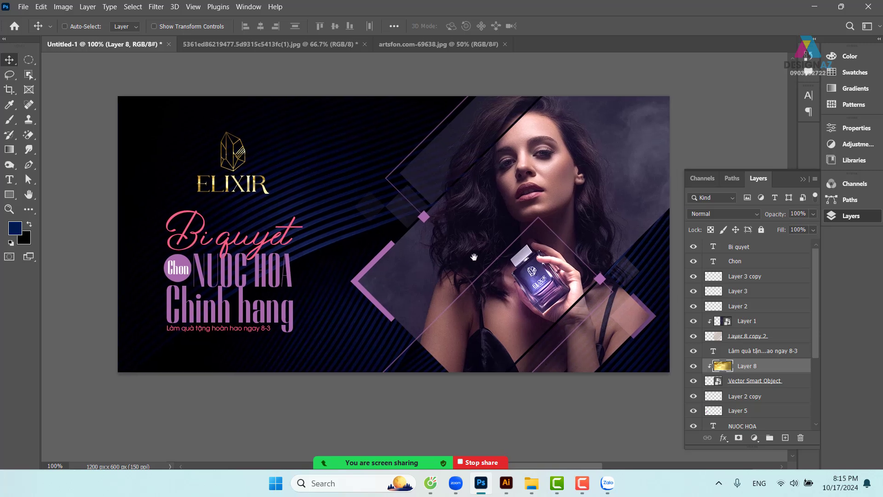
pyautogui.hotkey('ctrl', '+')
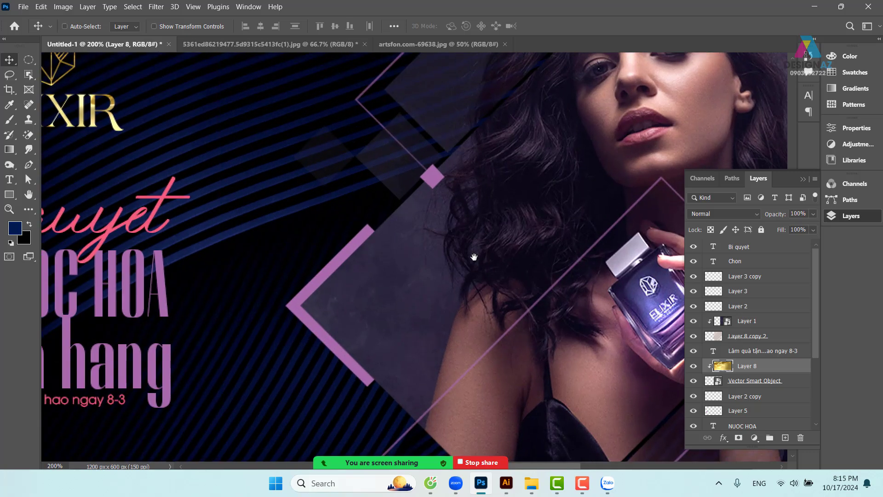
pyautogui.hotkey('ctrl', '-')
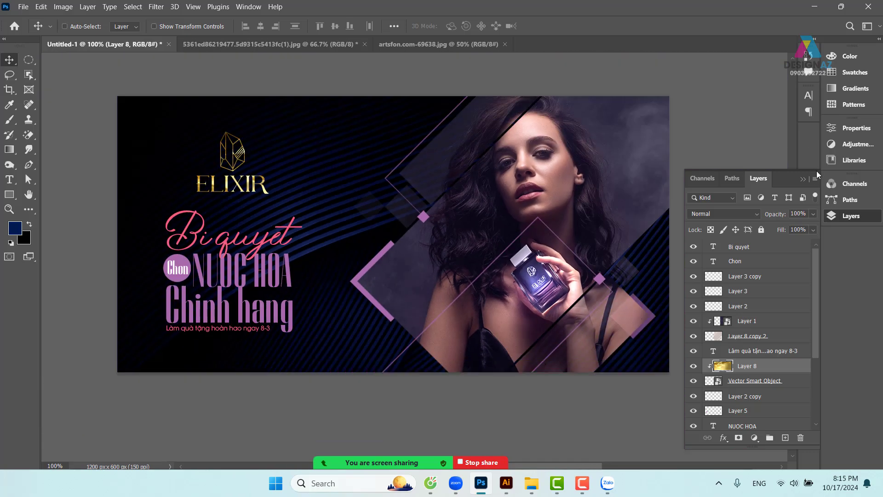
pyautogui.click(803, 178)
pyautogui.moveTo(482, 235); pyautogui.dragTo(504, 235)
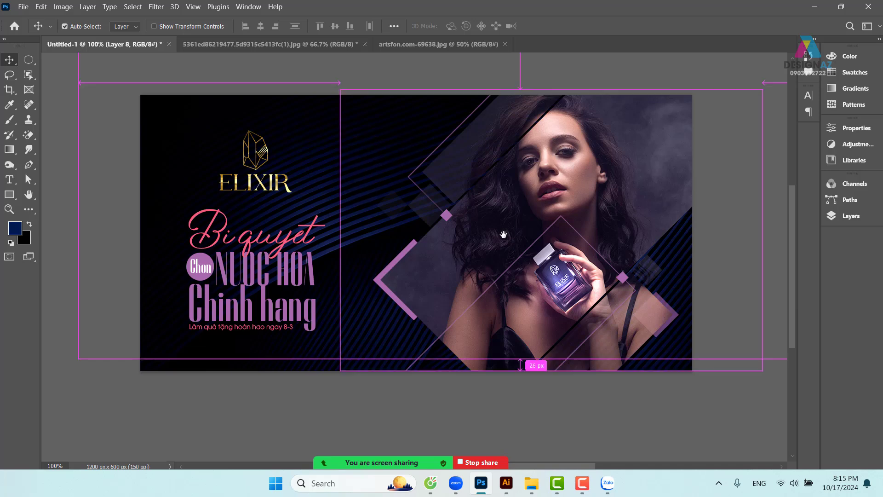
pyautogui.hotkey('ctrl', '-')
pyautogui.hotkey('ctrl', '+')
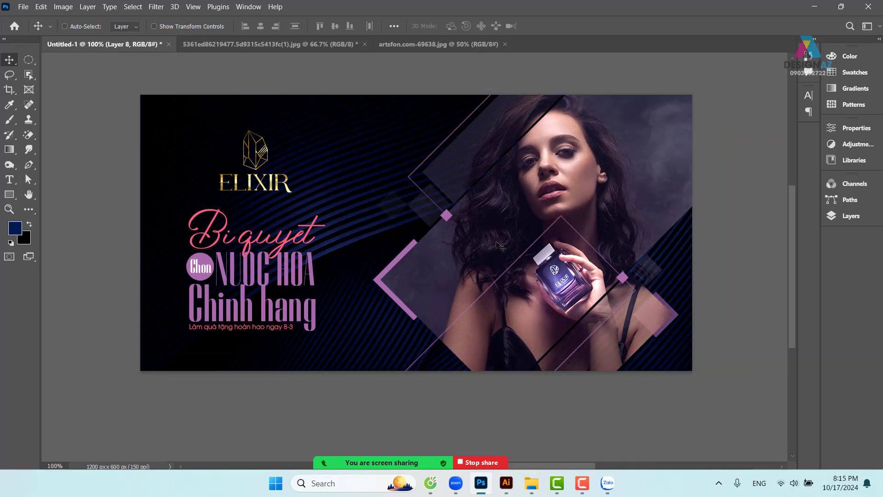
pyautogui.moveTo(502, 235); pyautogui.dragTo(478, 234)
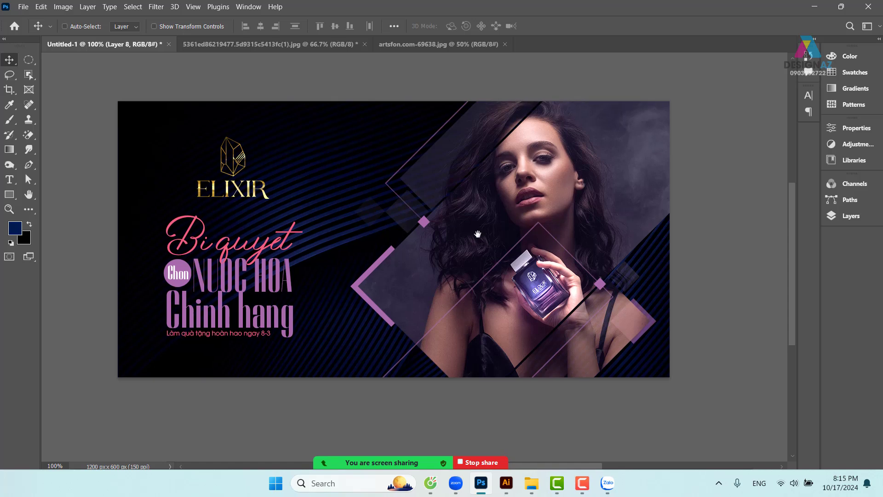
# Refill the solid blue Layer 7 above the line texture with dark magenta 720053.
pyautogui.press('F7')
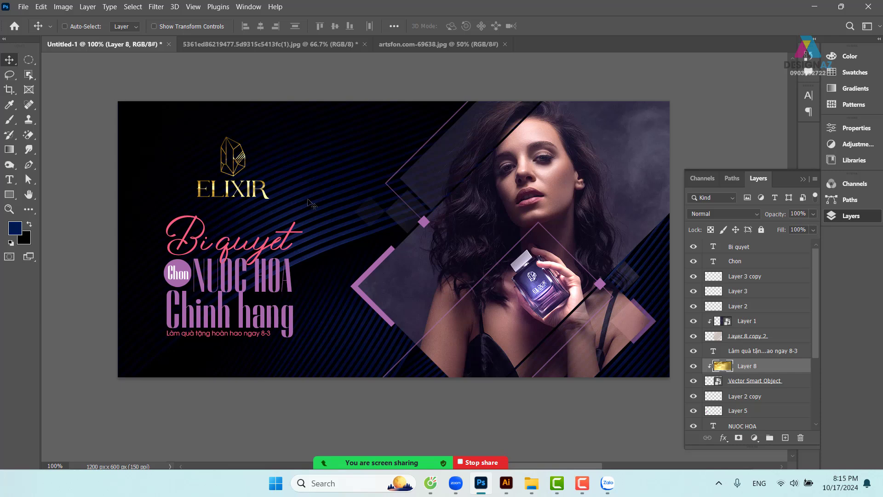
pyautogui.rightClick(327, 195)
pyautogui.click(339, 203)
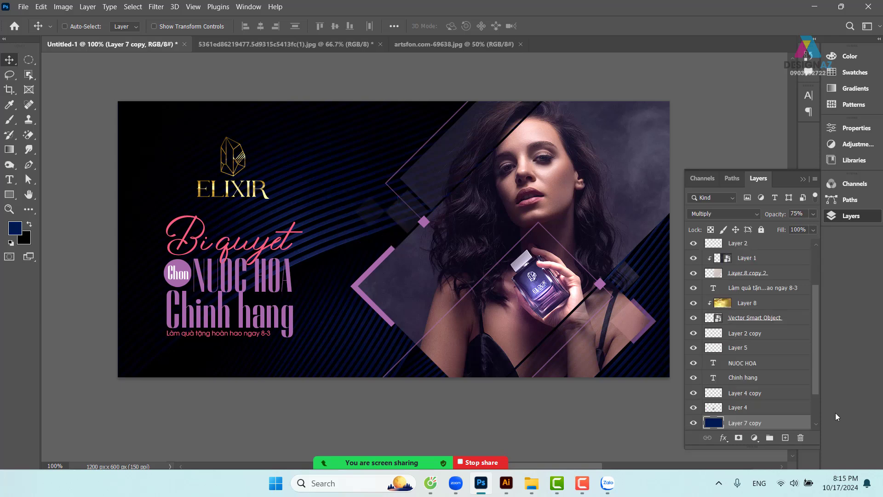
pyautogui.scroll(-2, 816, 385)
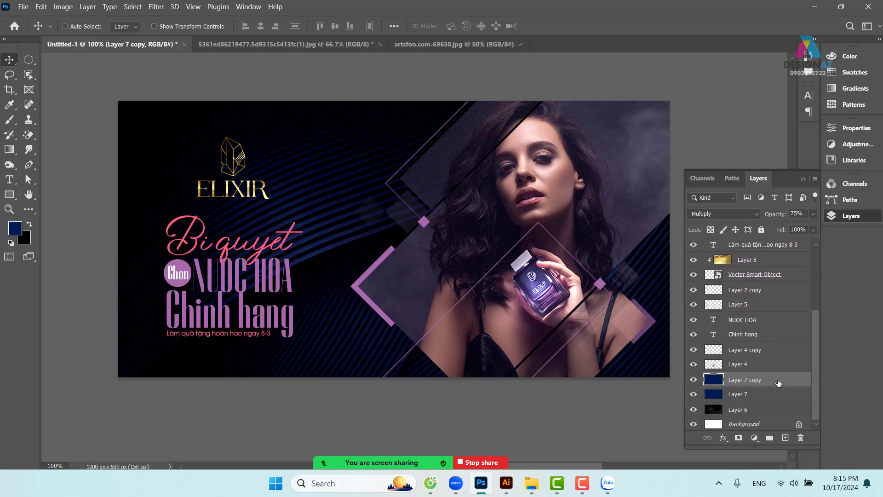
pyautogui.click(779, 395)
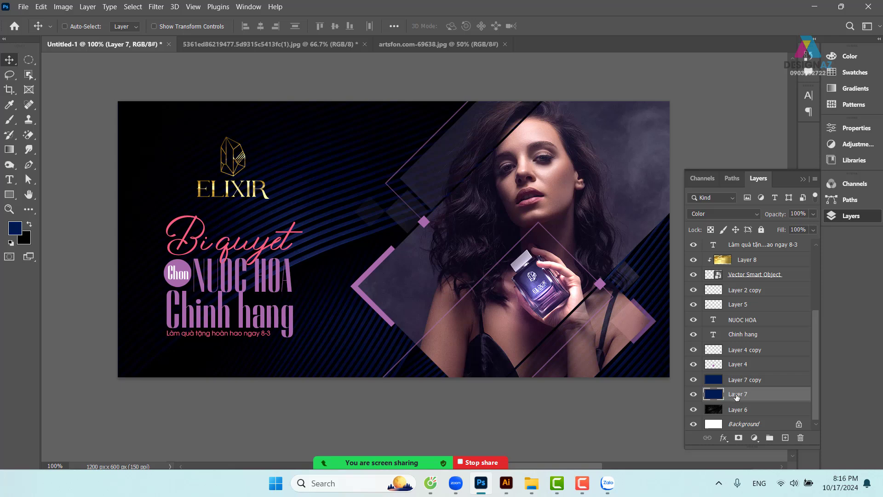
pyautogui.click(14, 228)
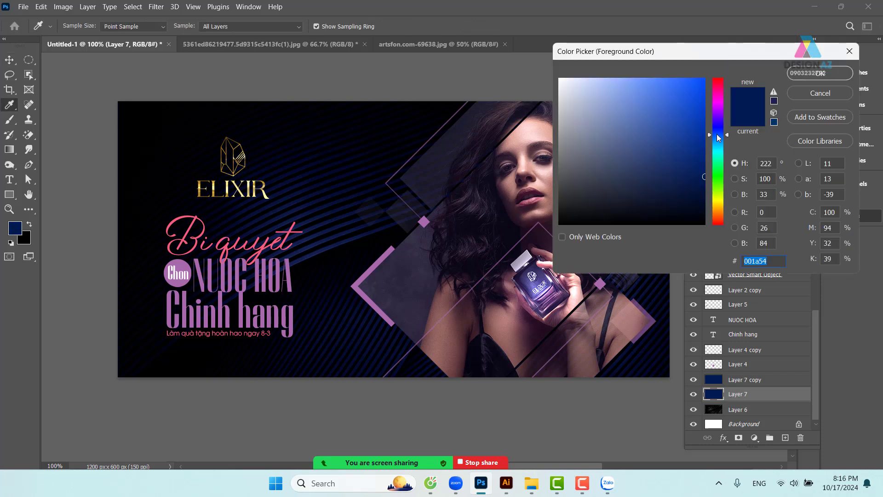
pyautogui.moveTo(719, 138); pyautogui.dragTo(719, 97)
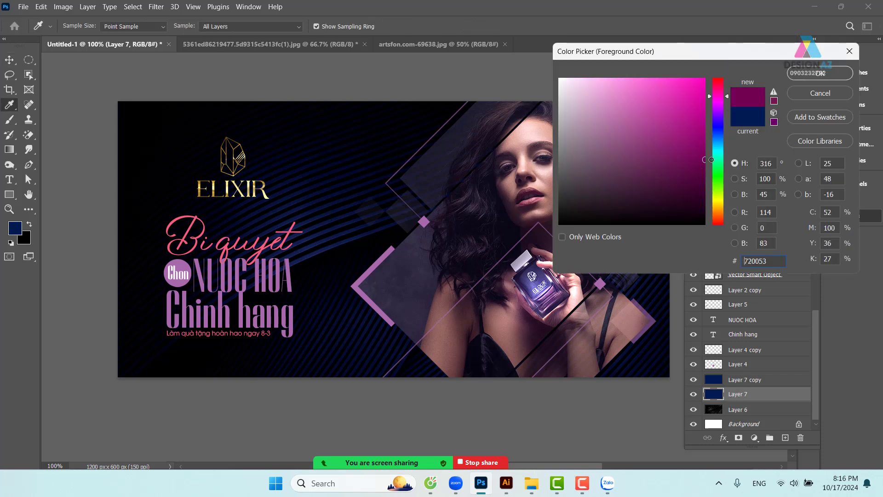
pyautogui.click(822, 71)
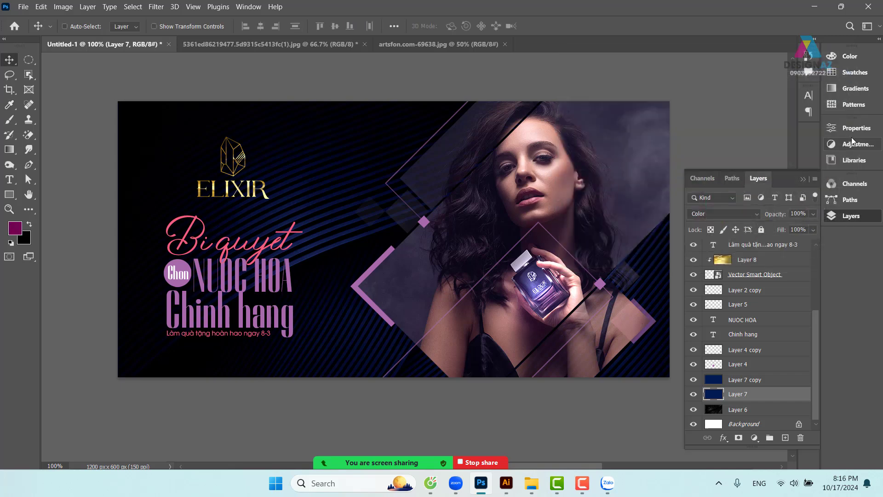
pyautogui.hotkey('alt', 'Delete')
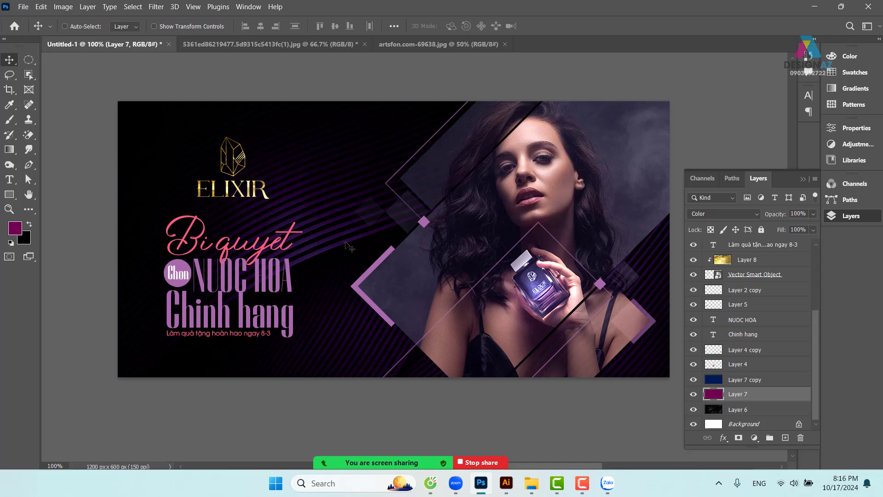
# Select the woman's photo layer, Layer 1, undoing a trial move of it.
pyautogui.rightClick(557, 197)
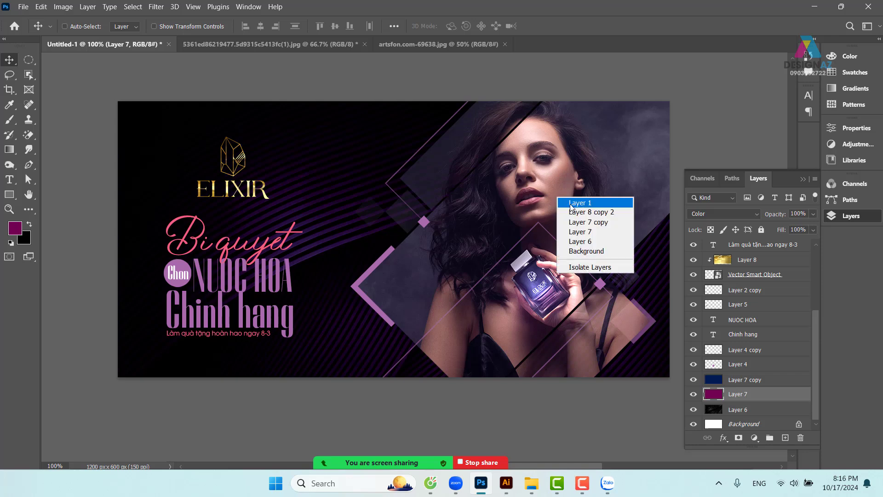
pyautogui.click(572, 205)
pyautogui.rightClick(555, 180)
pyautogui.click(573, 189)
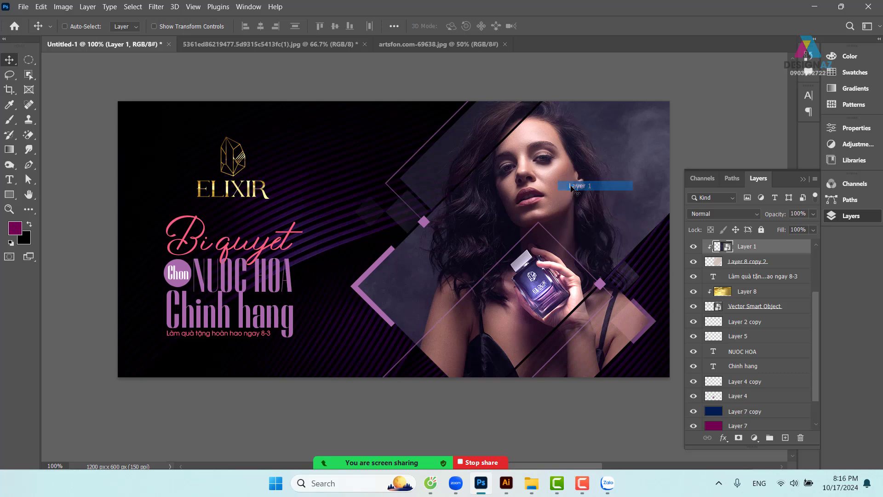
pyautogui.moveTo(552, 195); pyautogui.dragTo(578, 177)
pyautogui.hotkey('ctrl', 'z')
# Duplicate the woman's photo, Layer 1, and clip the copy to the shapes in Layer 8 copy 2, keeping it aligned with the original.
pyautogui.moveTo(482, 246); pyautogui.dragTo(447, 245)
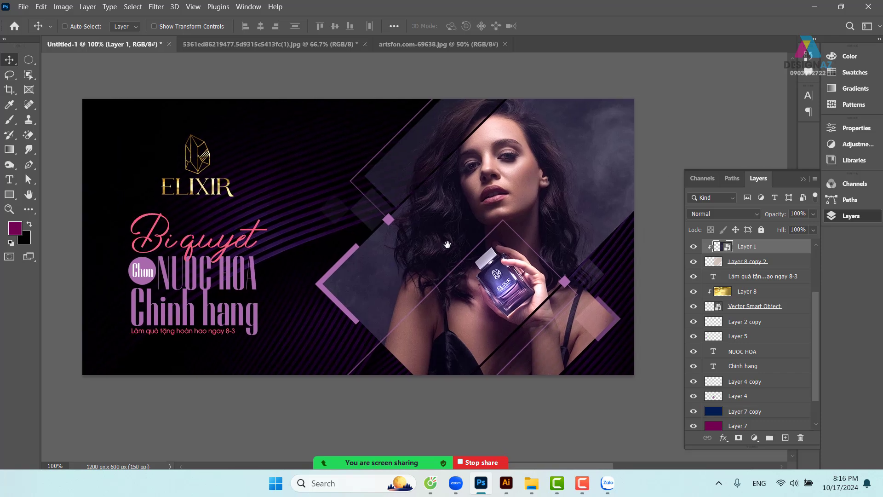
pyautogui.hotkey('ctrl', '+')
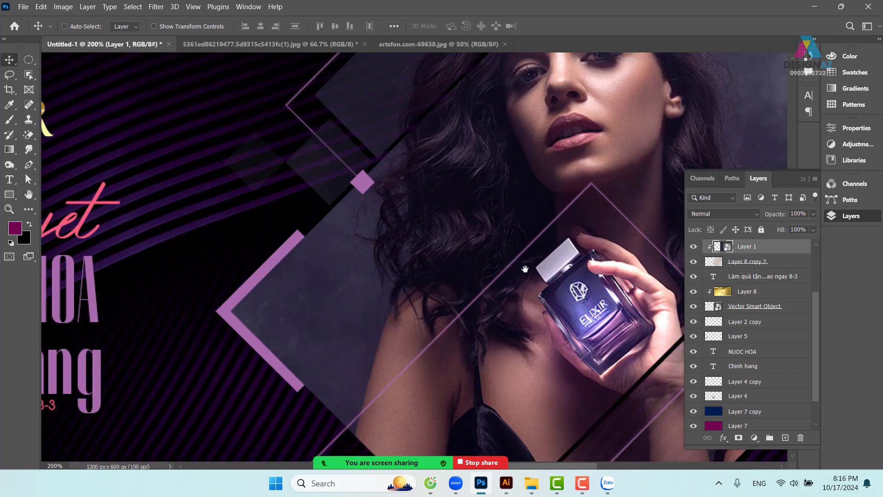
pyautogui.moveTo(505, 218); pyautogui.dragTo(410, 233)
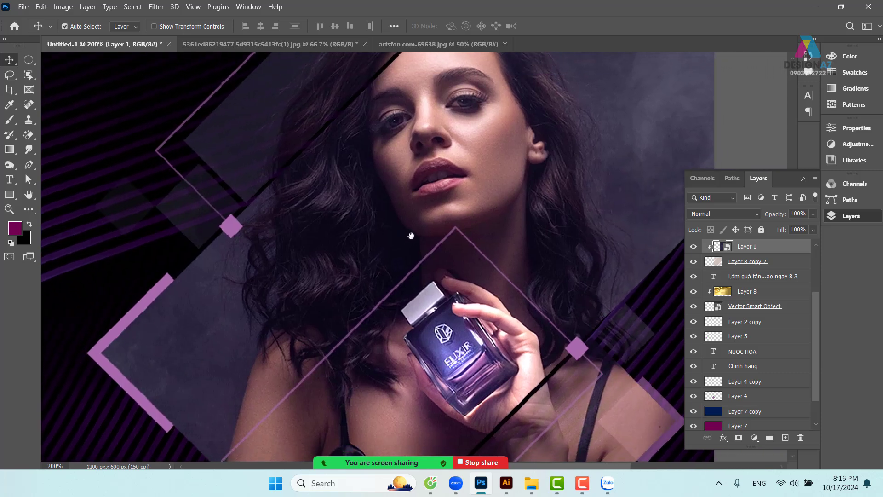
pyautogui.hotkey('ctrl', '-')
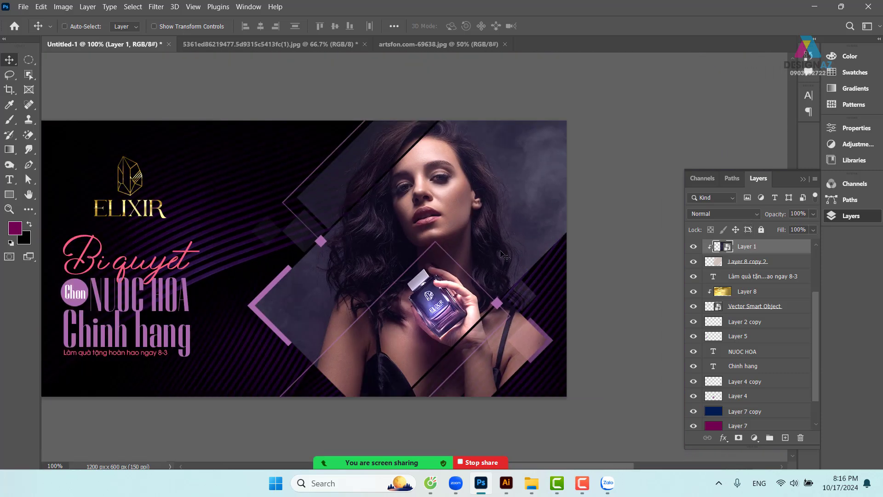
pyautogui.moveTo(413, 224); pyautogui.dragTo(470, 211)
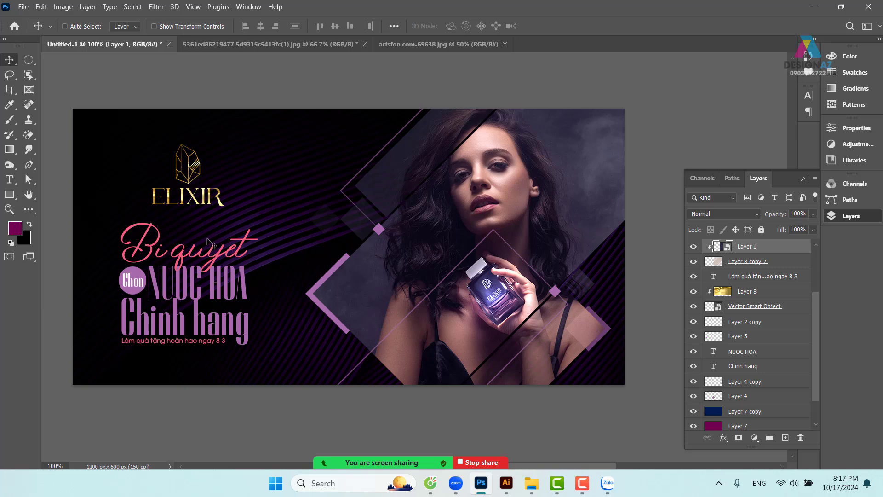
pyautogui.hotkey('ctrl', 'j')
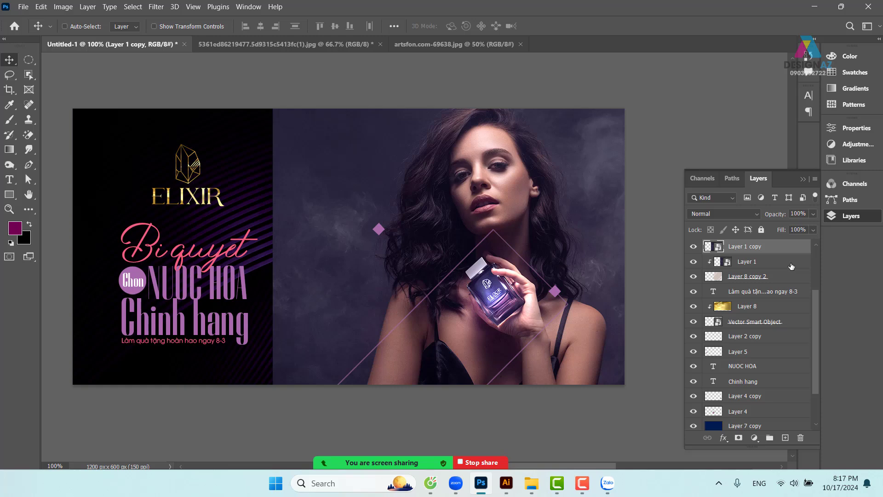
pyautogui.hotkey('ctrl', 'alt', 'g')
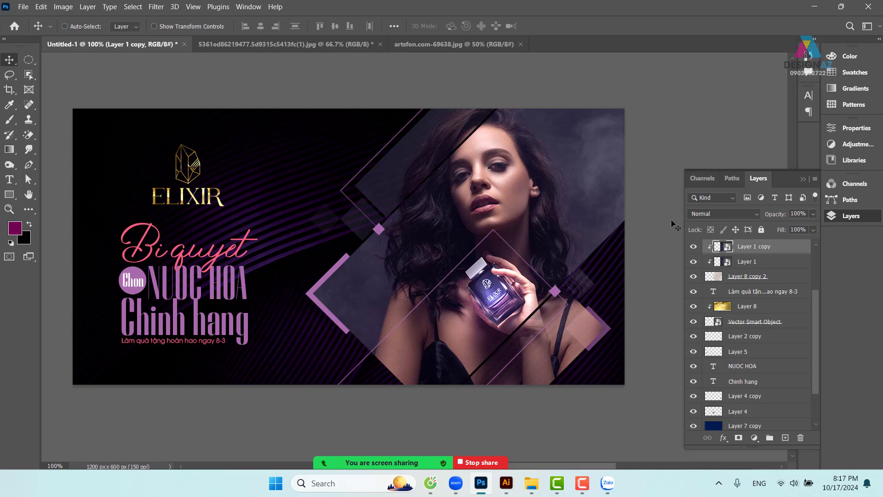
pyautogui.moveTo(499, 164); pyautogui.dragTo(489, 251)
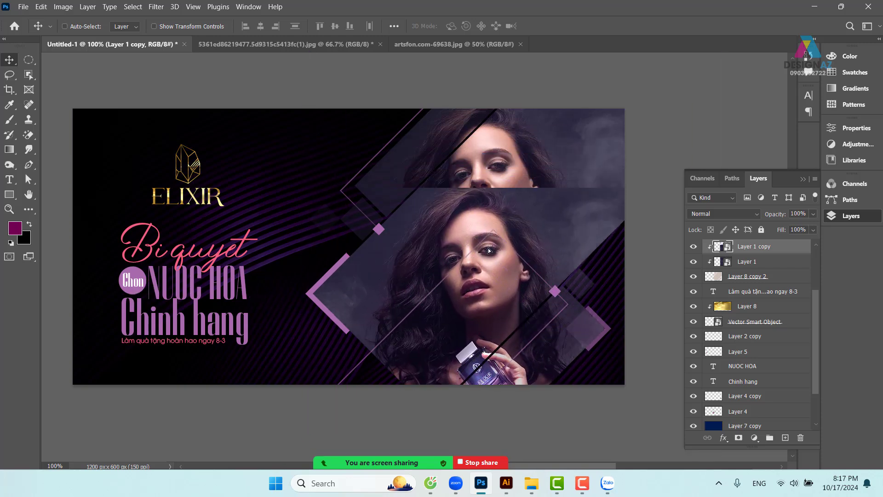
pyautogui.hotkey('ctrl', 'z')
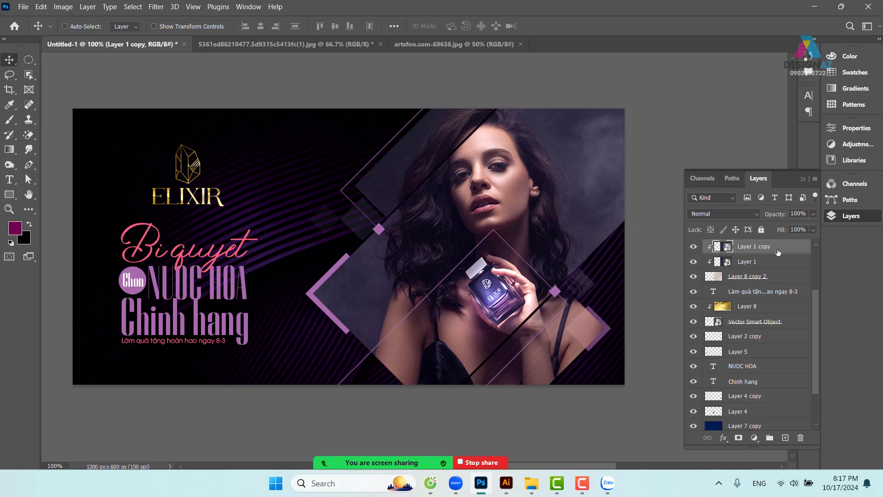
# Set Layer 1 copy's blend mode to Soft Light and compare the photo with and without it.
pyautogui.click(744, 220)
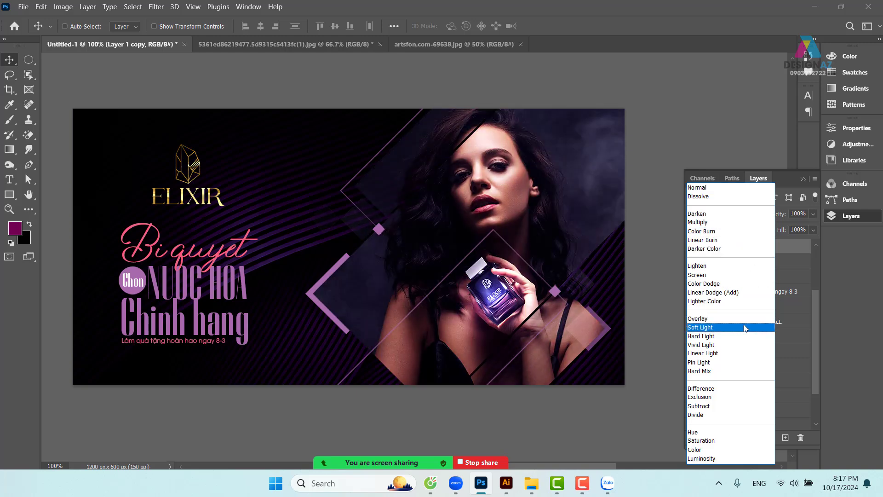
pyautogui.click(745, 328)
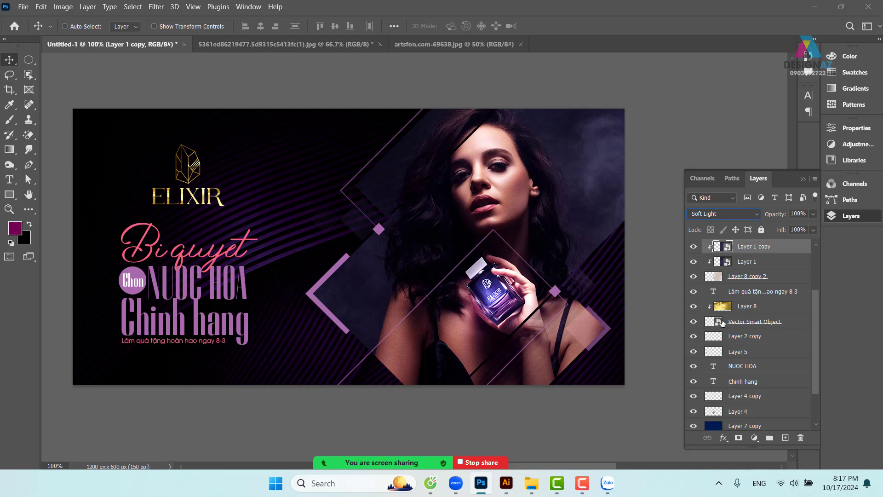
pyautogui.click(695, 247)
pyautogui.click(695, 247)
pyautogui.click(694, 247)
pyautogui.click(694, 247)
# Reduce Layer 1 copy's fill to 34% and compare the photo with the layer hidden and shown.
pyautogui.click(814, 229)
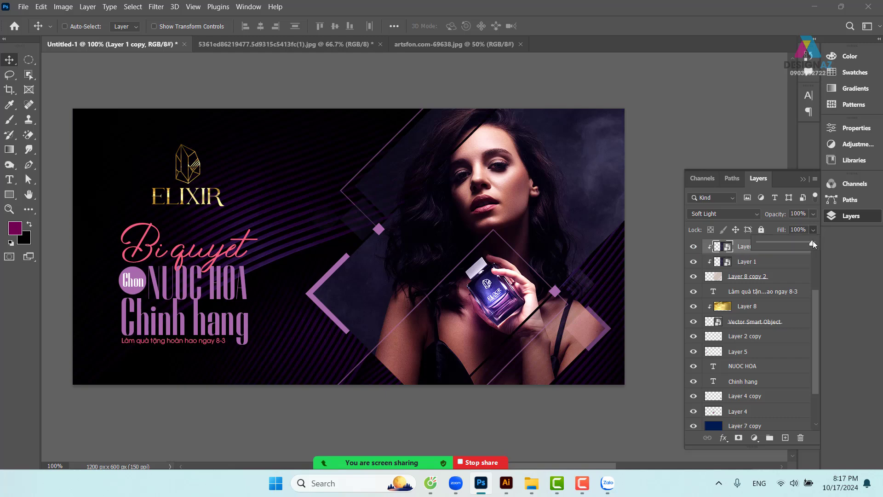
pyautogui.click(778, 242)
pyautogui.click(693, 249)
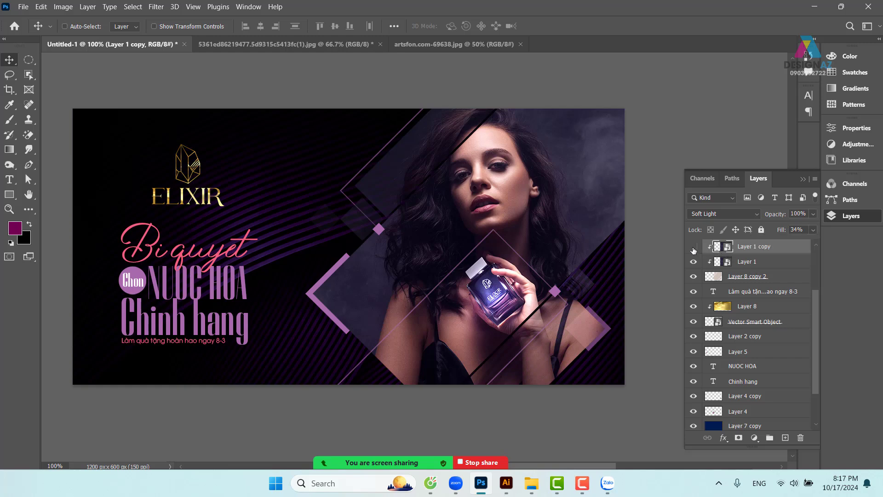
pyautogui.click(694, 249)
pyautogui.click(694, 249)
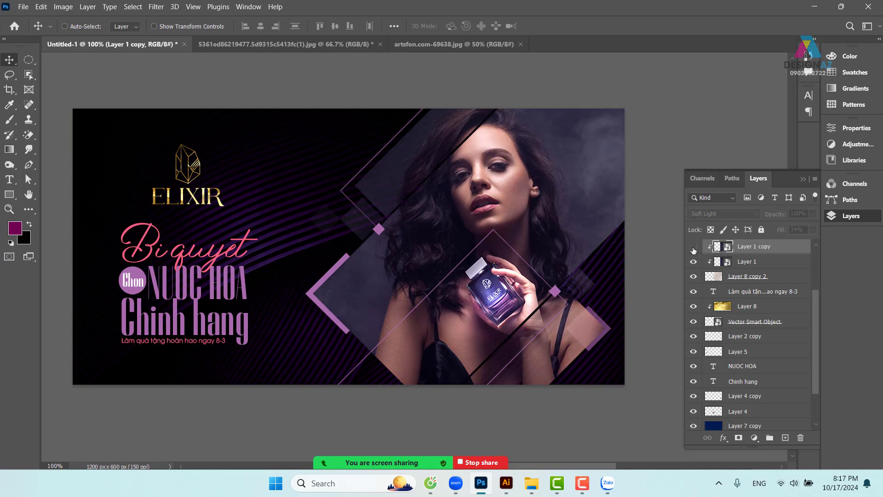
pyautogui.click(694, 249)
pyautogui.click(694, 249)
pyautogui.click(694, 249)
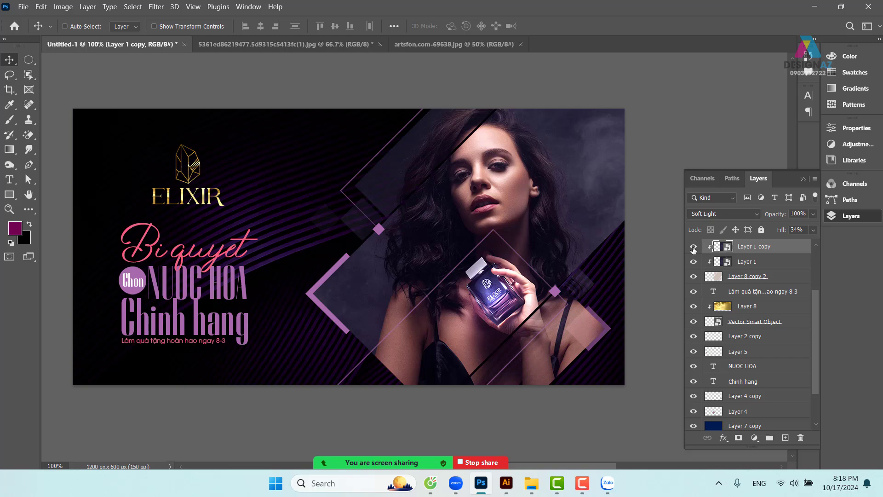
# Lower the opacity of the dark blue Multiply layer, Layer 7 copy, to 53%.
pyautogui.moveTo(391, 239); pyautogui.dragTo(410, 233)
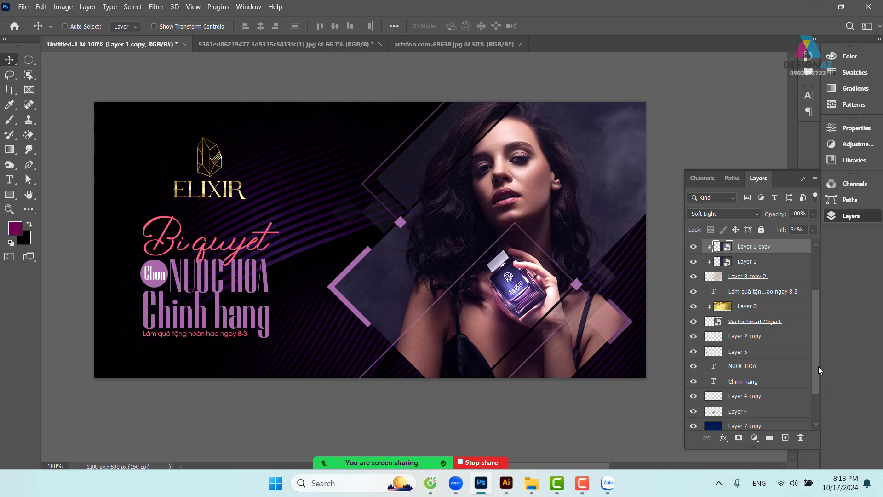
pyautogui.scroll(-3, 818, 366)
pyautogui.click(759, 380)
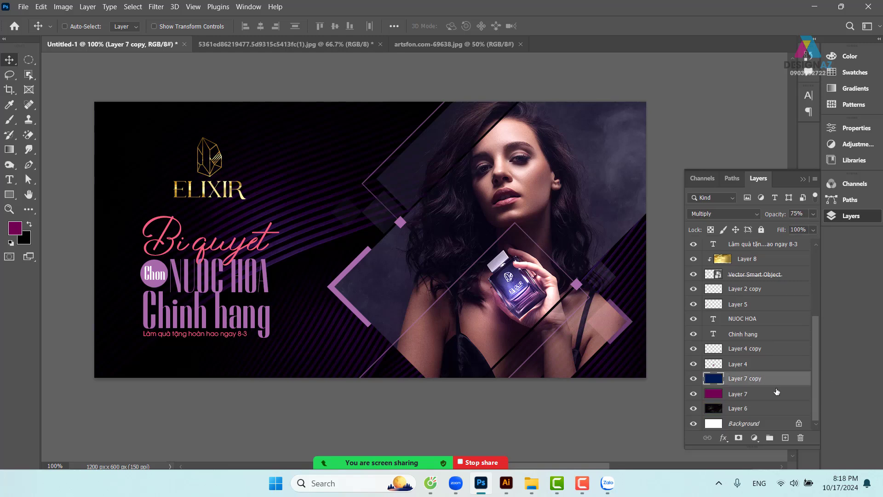
pyautogui.click(813, 214)
pyautogui.moveTo(793, 227); pyautogui.dragTo(793, 230)
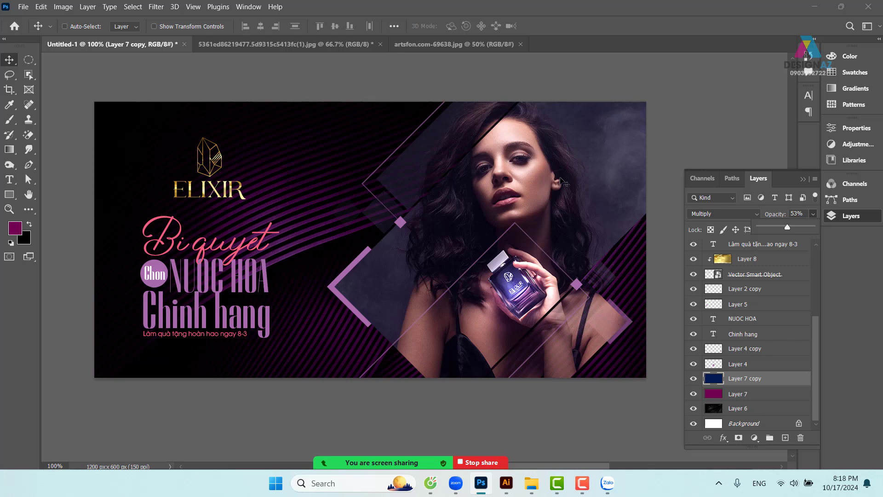
# Select the Layer 1 copy photo layer and review the banner up close and at full view.
pyautogui.rightClick(562, 180)
pyautogui.click(580, 184)
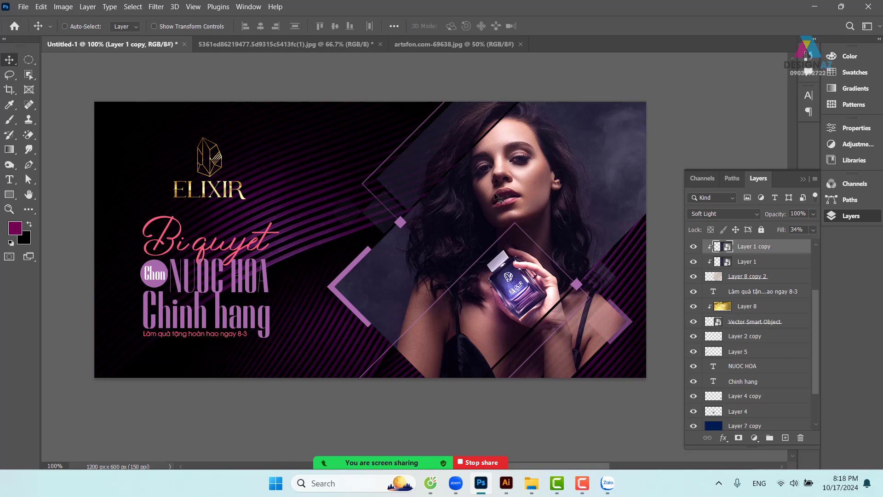
pyautogui.moveTo(299, 308); pyautogui.dragTo(382, 293)
pyautogui.hotkey('ctrl', '+')
pyautogui.hotkey('ctrl', '-')
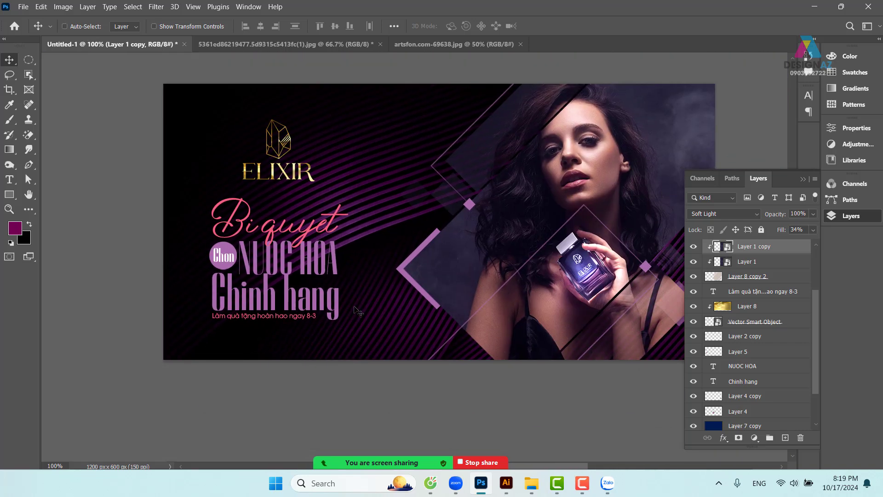
# Try shifting the NUOC HOA and Chinh hang text lines sideways, undoing the moves.
pyautogui.rightClick(340, 271)
pyautogui.click(368, 272)
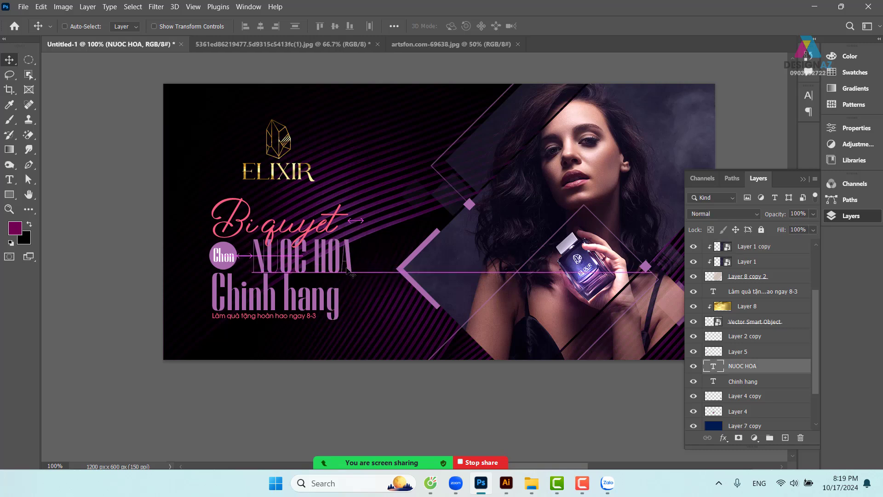
pyautogui.rightClick(339, 306)
pyautogui.click(343, 310)
pyautogui.moveTo(339, 304); pyautogui.dragTo(351, 302)
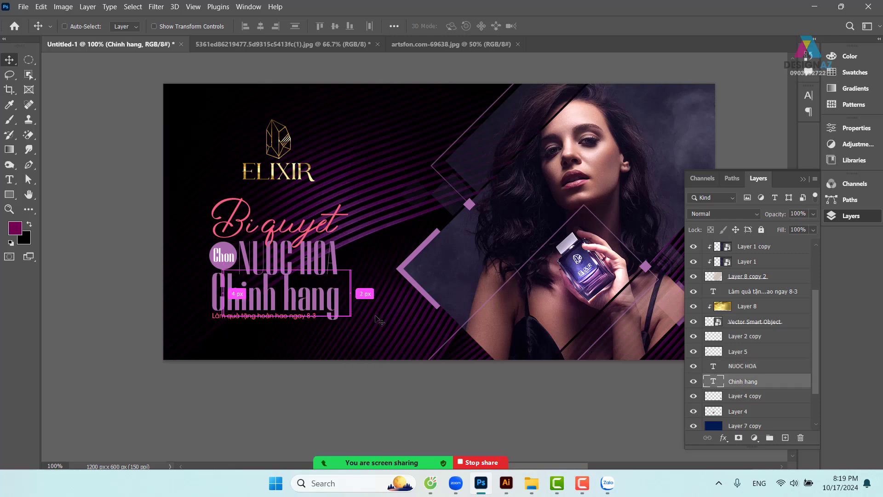
pyautogui.hotkey('ctrl', 'z')
# Start opening a file and browse drives E and D and the ảnh mới tư liệu folder for image material.
pyautogui.hotkey('ctrl', 'o')
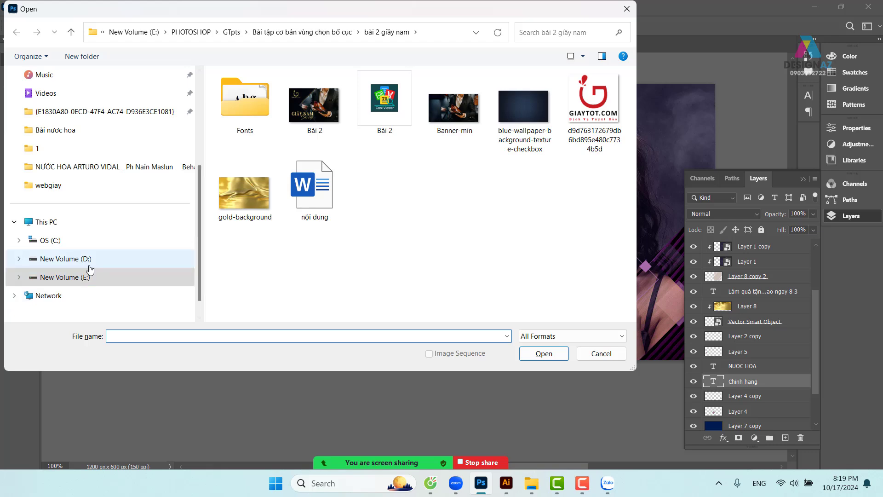
pyautogui.click(112, 276)
pyautogui.scroll(-5, 471, 261)
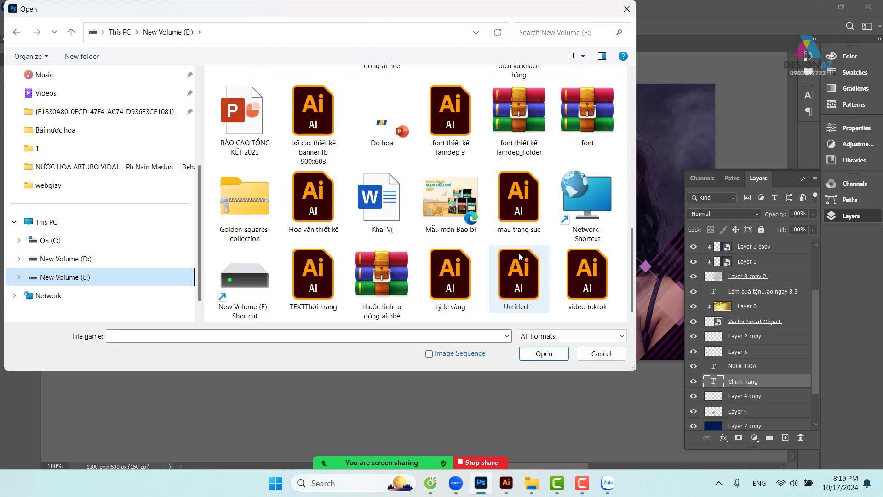
pyautogui.click(143, 277)
pyautogui.click(86, 258)
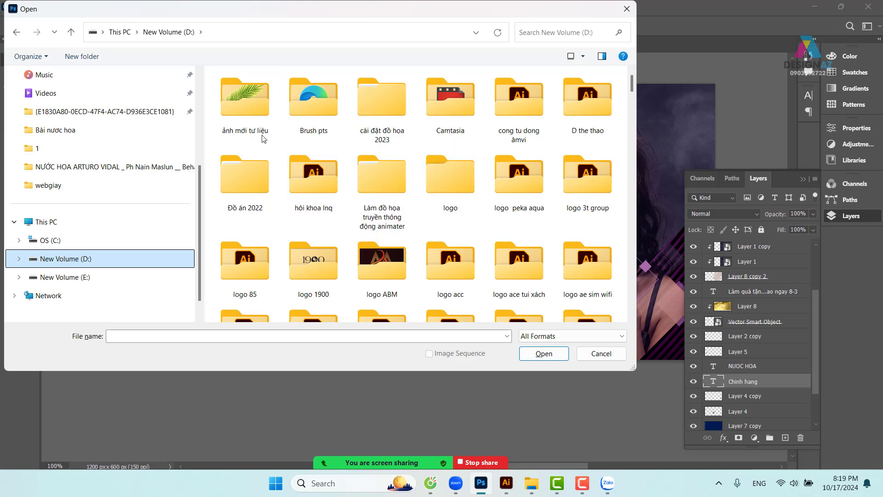
pyautogui.click(264, 115)
pyautogui.doubleClick(263, 115)
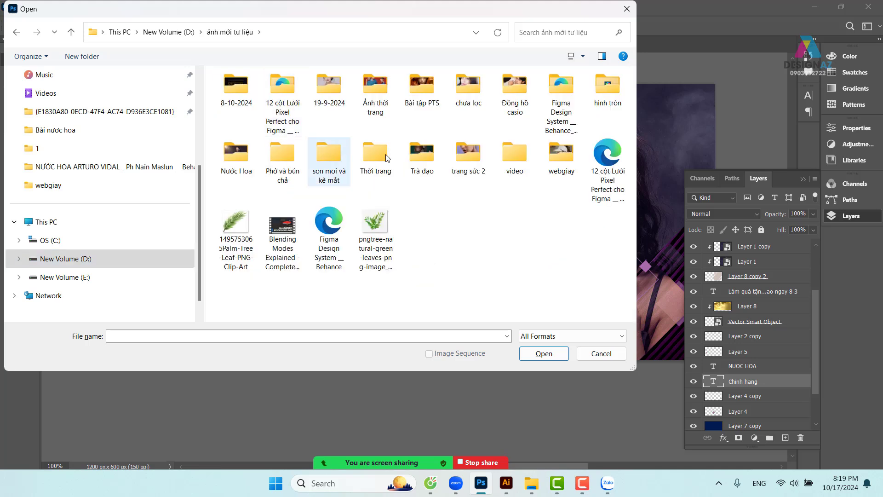
# Go to the Bài nươc hoa folder inside Tư liệu thiết kế dịch vụ khách hàng on drive E.
pyautogui.click(81, 277)
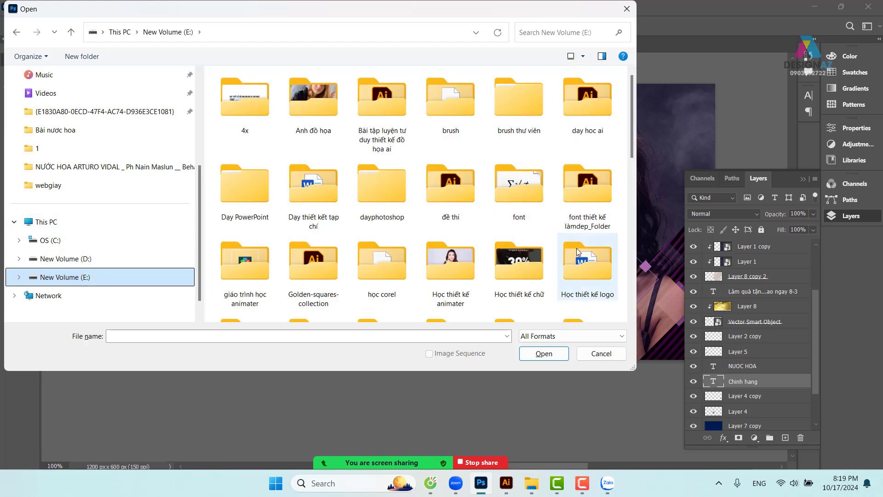
pyautogui.scroll(-10, 584, 267)
pyautogui.scroll(6, 451, 268)
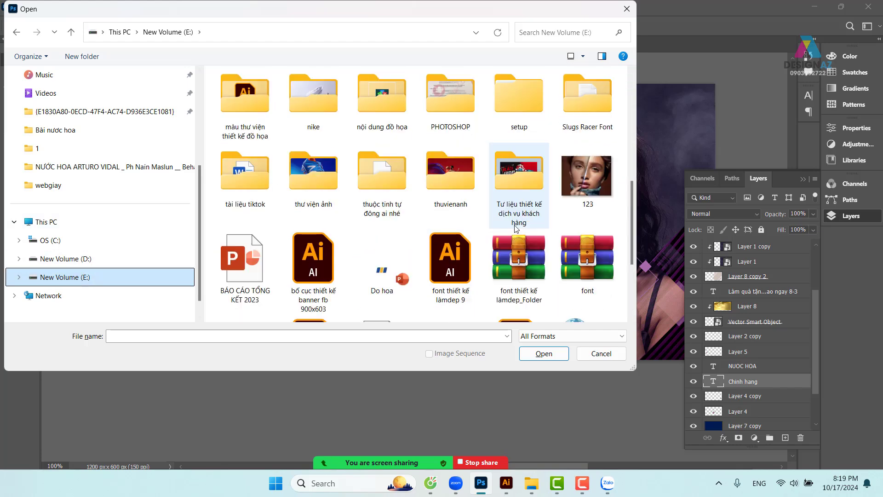
pyautogui.scroll(-3, 518, 237)
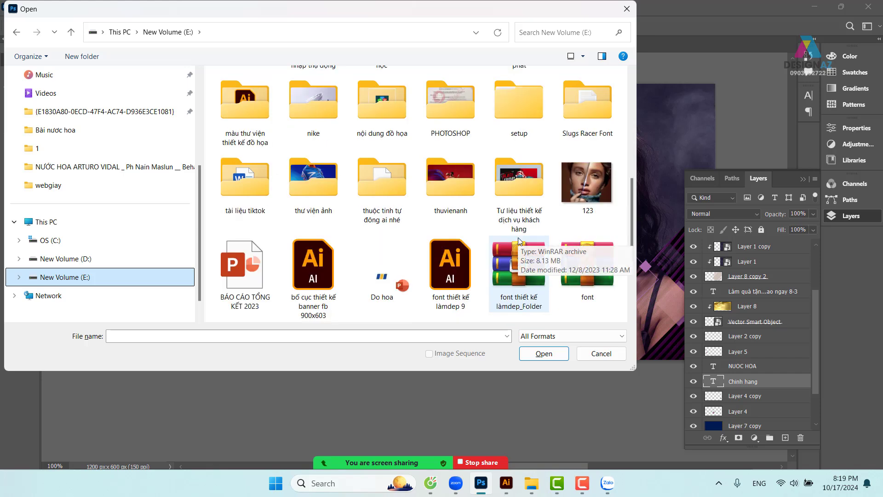
pyautogui.click(523, 183)
pyautogui.doubleClick(523, 183)
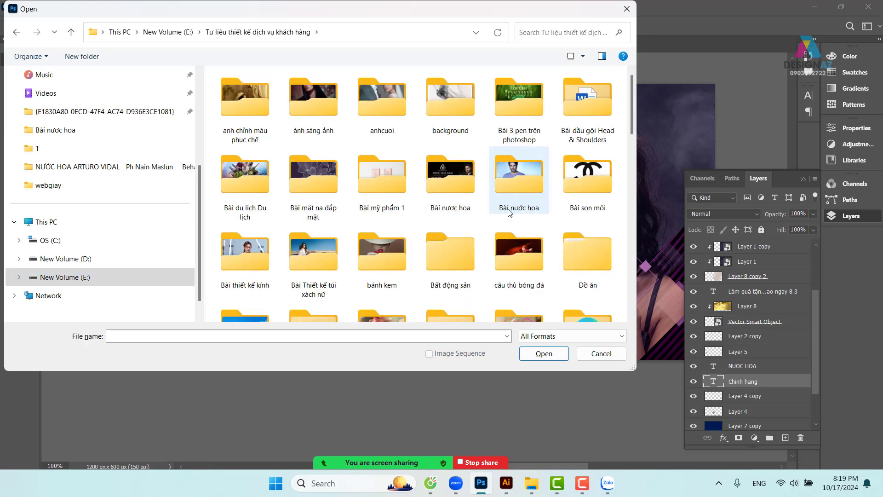
pyautogui.click(462, 188)
pyautogui.doubleClick(462, 187)
# Find and open the abstract-cropped-crystals-glass-background-neon-lights-artistic image.
pyautogui.scroll(-2, 500, 194)
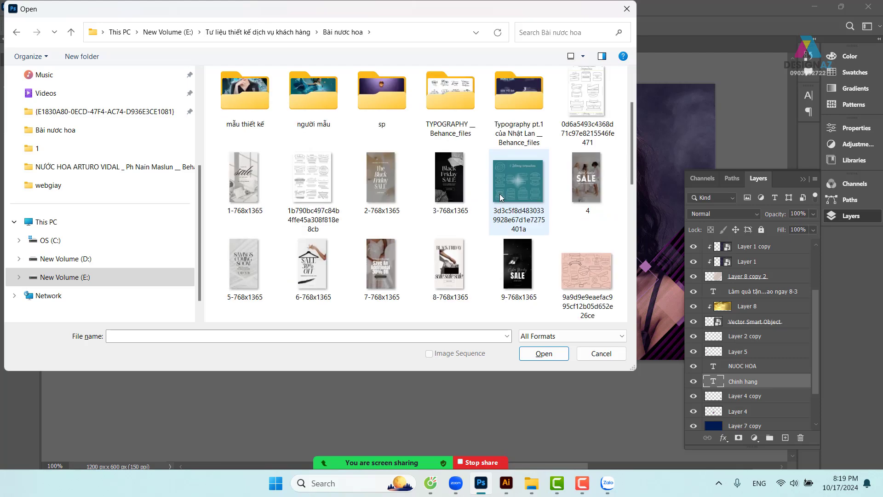
pyautogui.scroll(2, 499, 194)
pyautogui.scroll(-5, 500, 197)
pyautogui.scroll(-2, 500, 197)
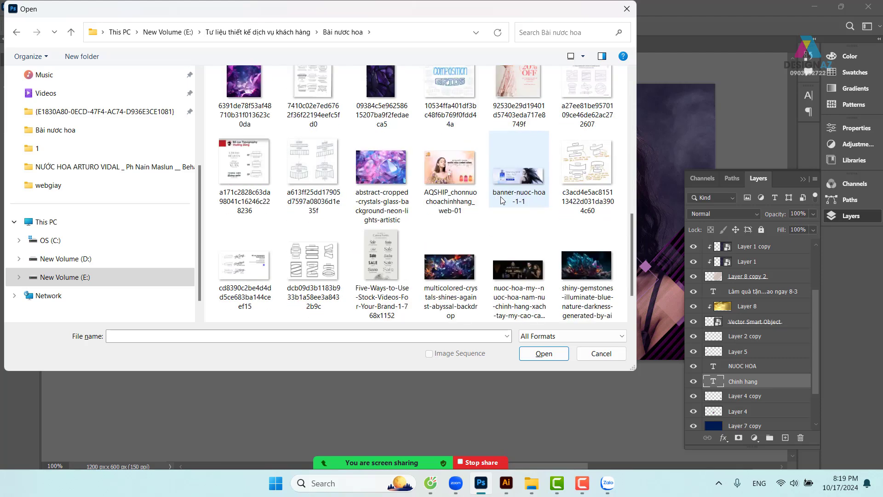
pyautogui.click(400, 193)
pyautogui.click(553, 357)
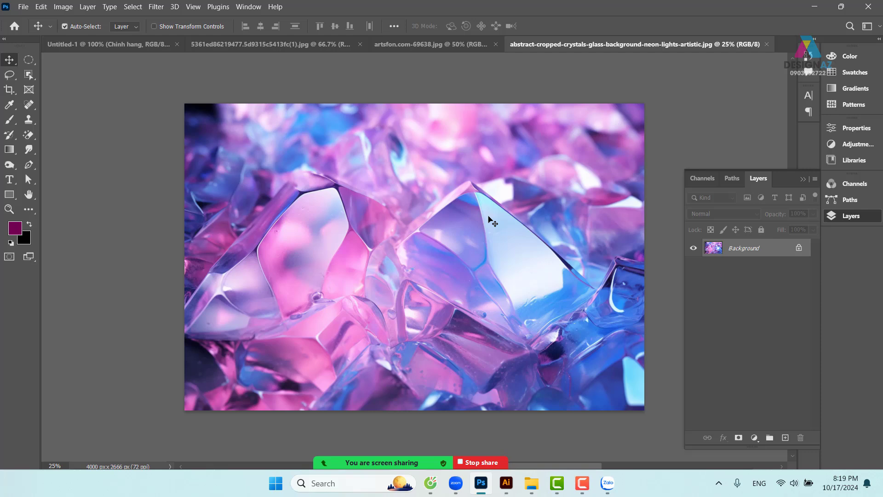
# Copy the entire crystal image, close its file and paste it into the banner directly above the NUOC HOA text layer.
pyautogui.hotkey('ctrl', 'a')
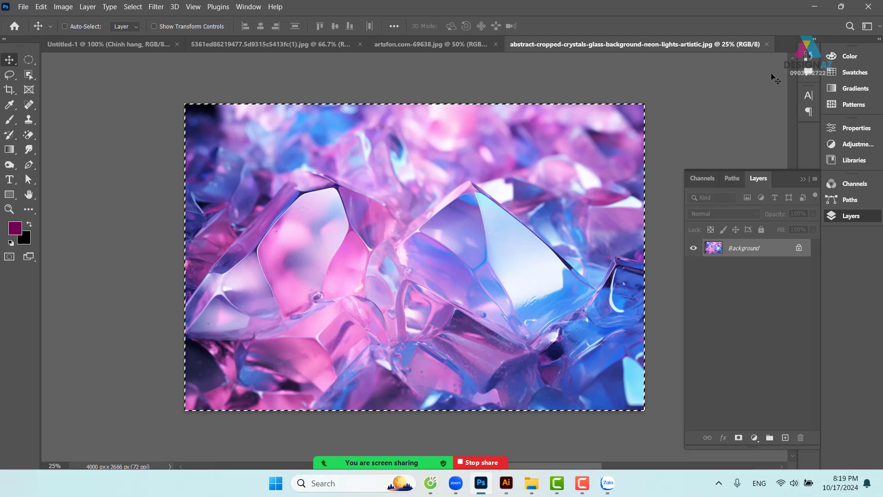
pyautogui.click(766, 44)
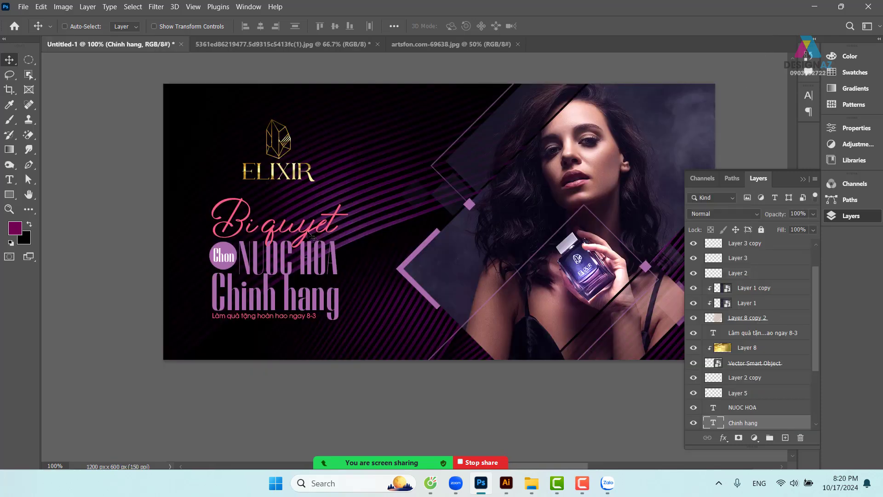
pyautogui.rightClick(310, 265)
pyautogui.click(317, 271)
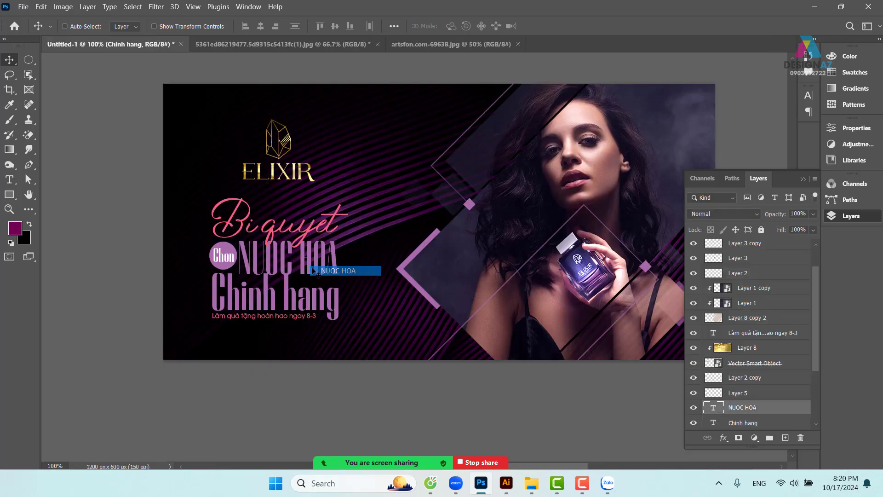
pyautogui.hotkey('ctrl', 'v')
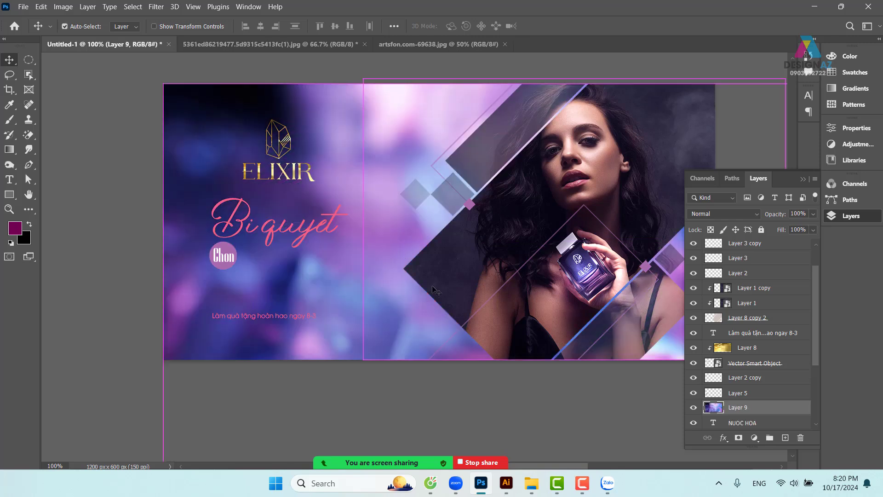
# Scale the pasted crystal image down to 14.88% and place it over the headline text block.
pyautogui.moveTo(410, 316); pyautogui.dragTo(228, 253)
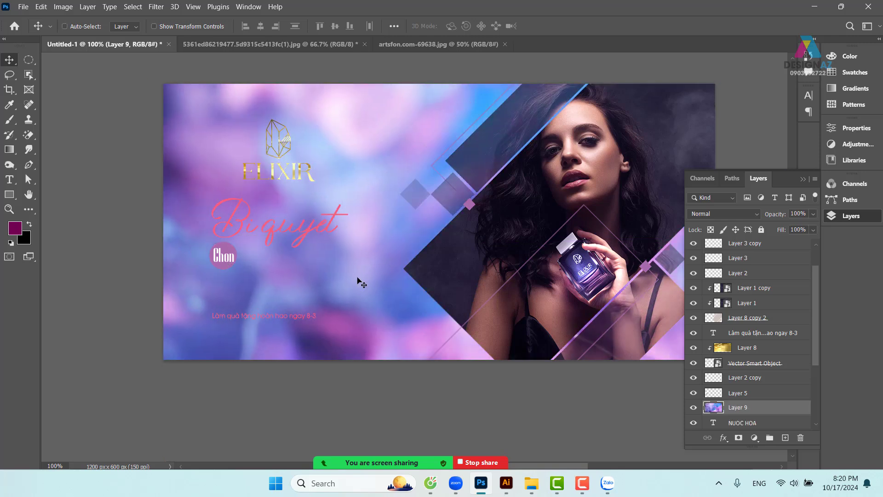
pyautogui.press('ctrl')
pyautogui.hotkey('ctrl', 't')
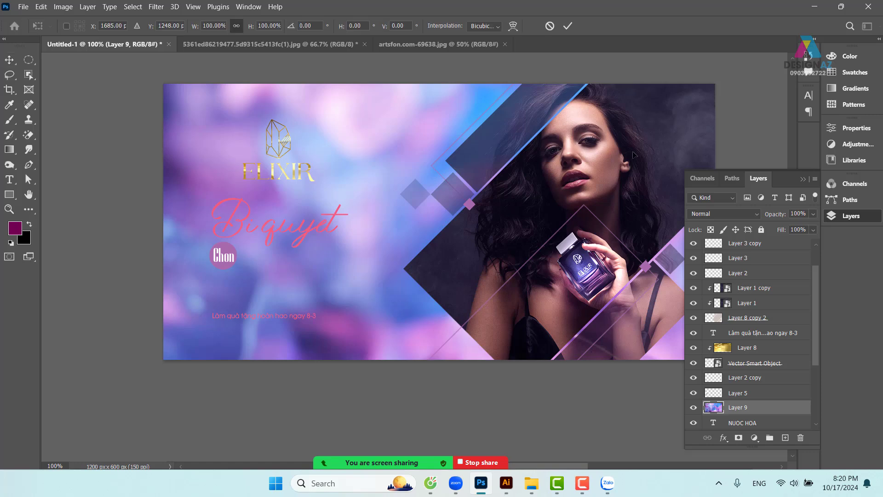
pyautogui.hotkey('ctrl', '-')
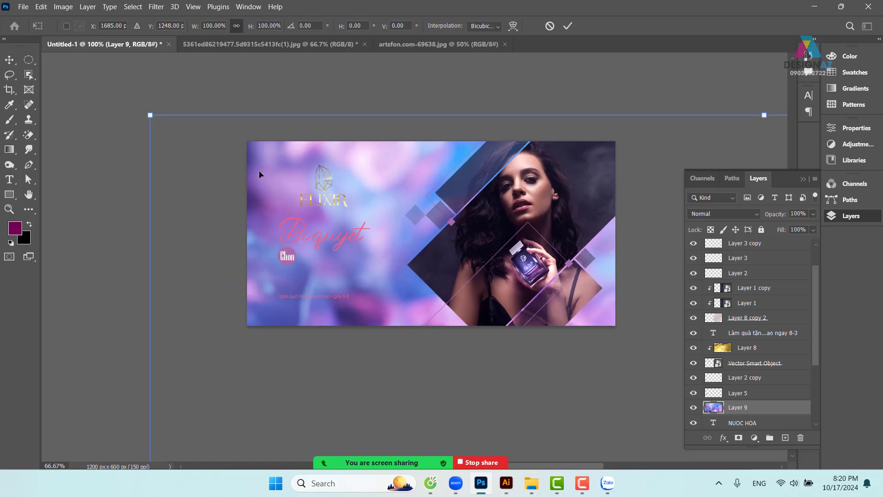
pyautogui.hotkey('ctrl', '-')
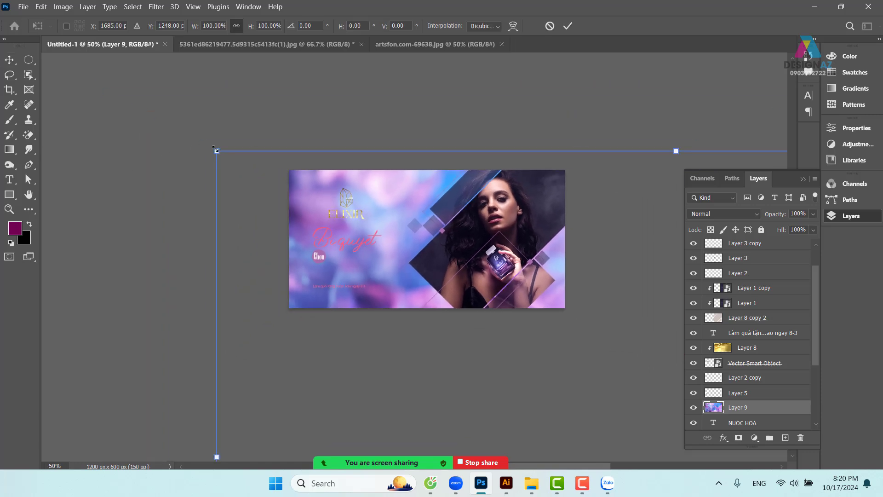
pyautogui.moveTo(216, 149); pyautogui.dragTo(503, 284)
pyautogui.moveTo(569, 373); pyautogui.dragTo(344, 183)
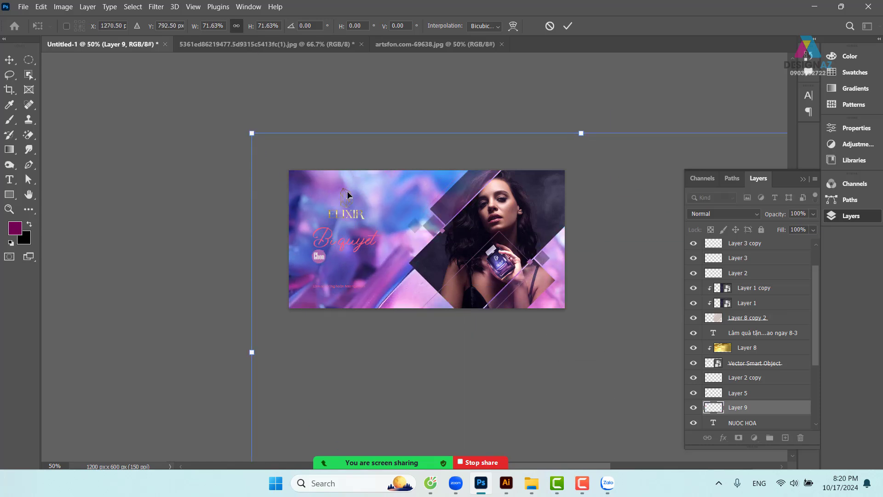
pyautogui.moveTo(252, 133); pyautogui.dragTo(295, 172)
pyautogui.moveTo(234, 113); pyautogui.dragTo(479, 276)
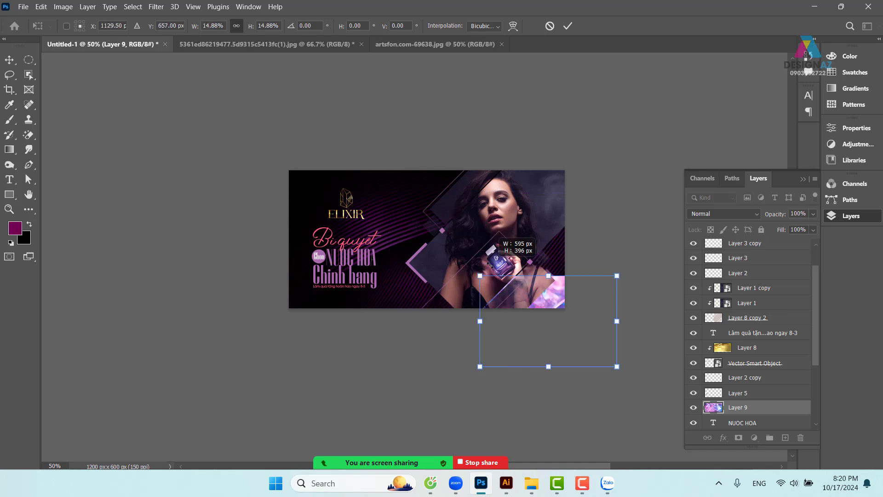
pyautogui.moveTo(559, 312); pyautogui.dragTo(371, 249)
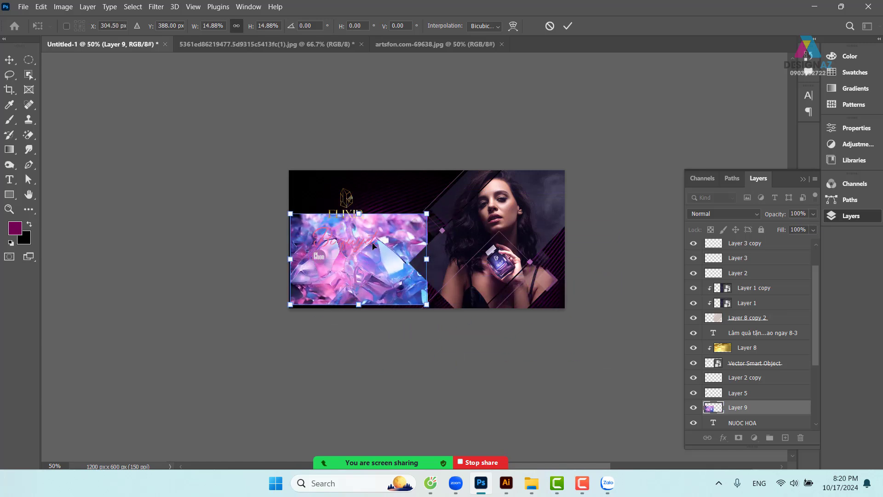
pyautogui.press('Return')
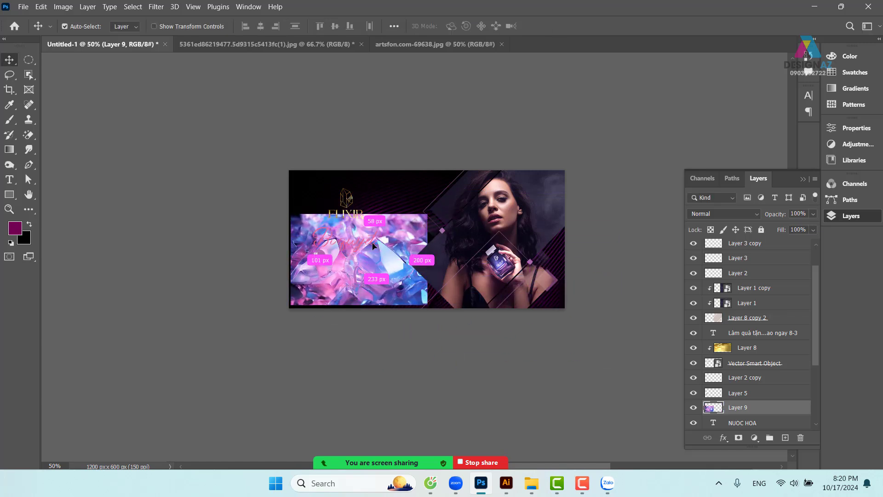
# Clip the crystal image in Layer 9 to the NUOC HOA text layer.
pyautogui.hotkey('ctrl', '+')
pyautogui.hotkey('ctrl', '+')
pyautogui.hotkey('ctrl', '+')
pyautogui.moveTo(282, 264); pyautogui.dragTo(410, 243)
pyautogui.moveTo(303, 258); pyautogui.dragTo(339, 256)
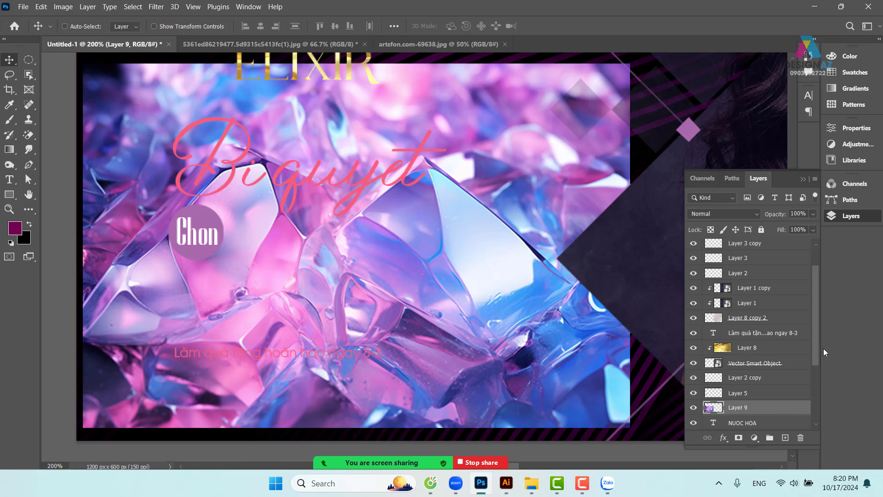
pyautogui.scroll(-3, 763, 363)
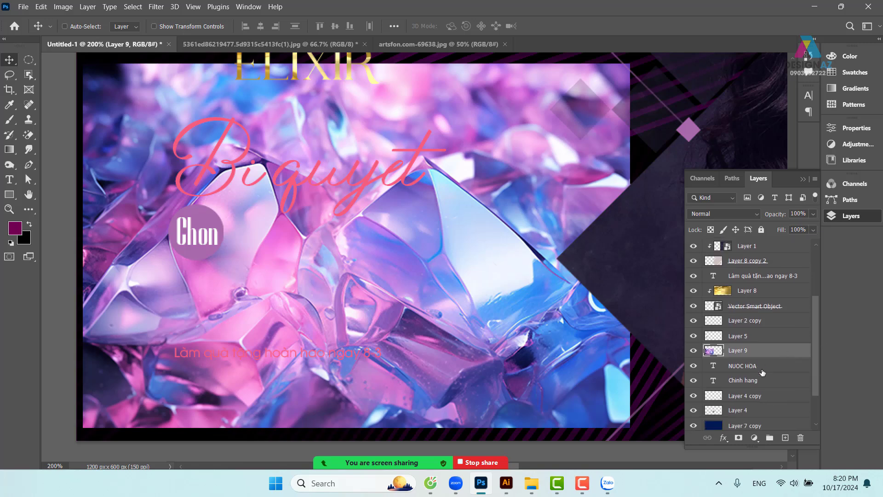
pyautogui.keyDown('alt'); pyautogui.click(748, 360); pyautogui.keyUp('alt')
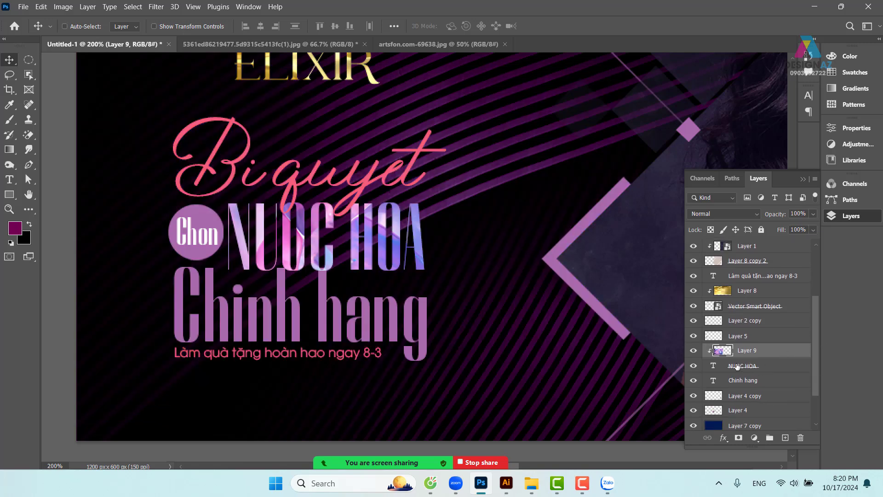
# Select the Chinh hang text layer and paste another copy of the crystal image directly above it.
pyautogui.hotkey('ctrl', '-')
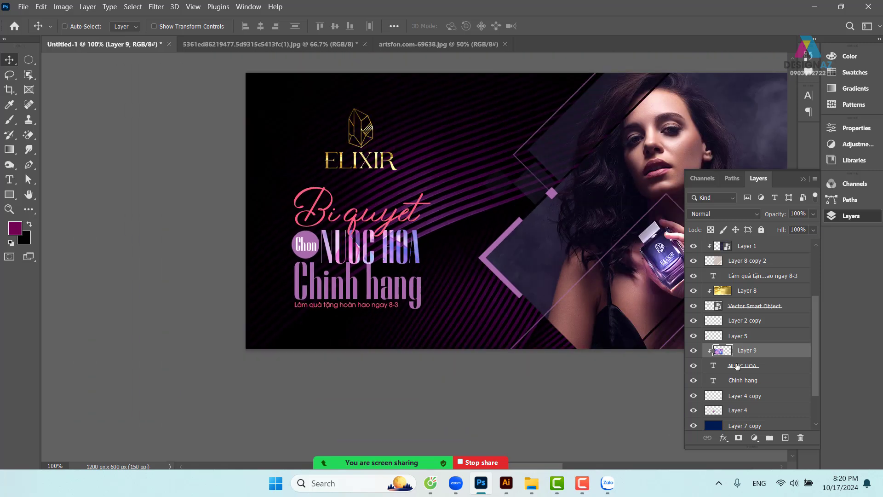
pyautogui.moveTo(485, 277); pyautogui.dragTo(379, 289)
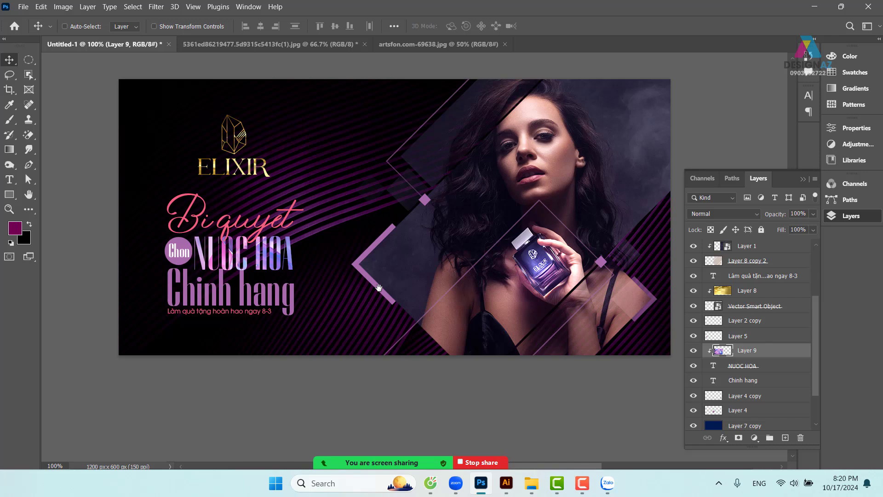
pyautogui.rightClick(293, 302)
pyautogui.click(313, 305)
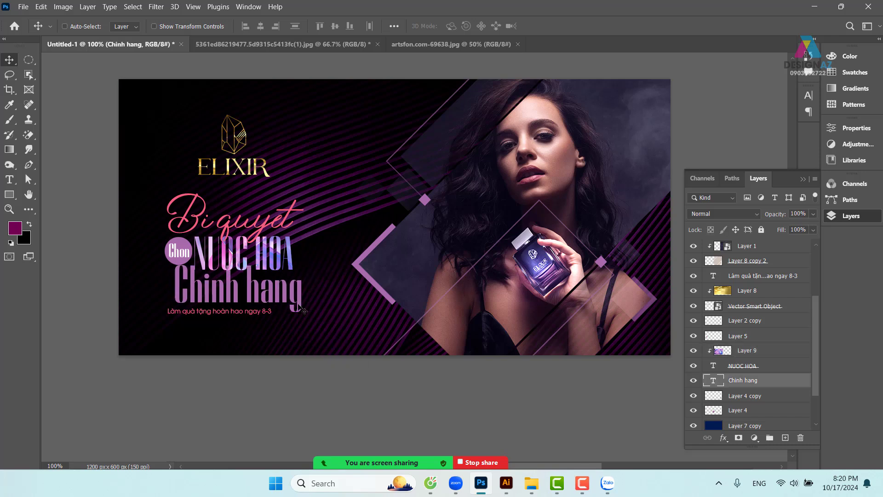
pyautogui.hotkey('ctrl', 'v')
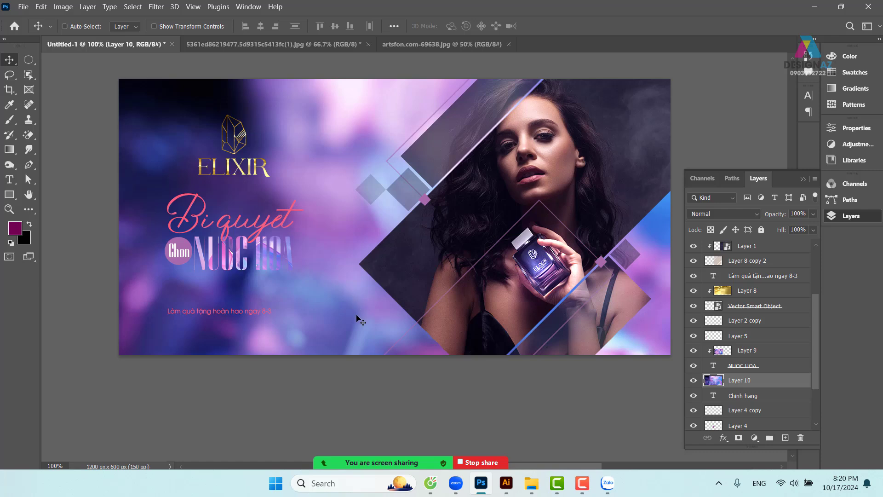
# Scale the pasted crystal image down to 8.65% and place it over the Chinh hang text.
pyautogui.hotkey('ctrl', 't')
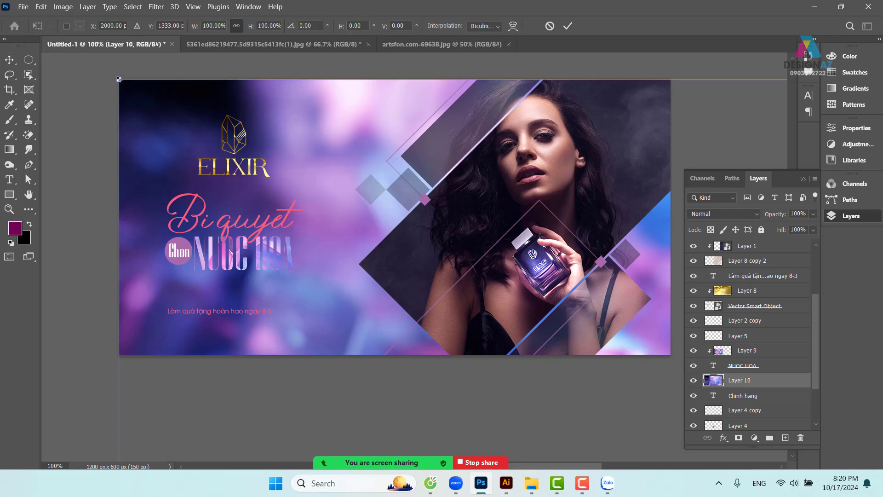
pyautogui.moveTo(118, 79); pyautogui.dragTo(164, 209)
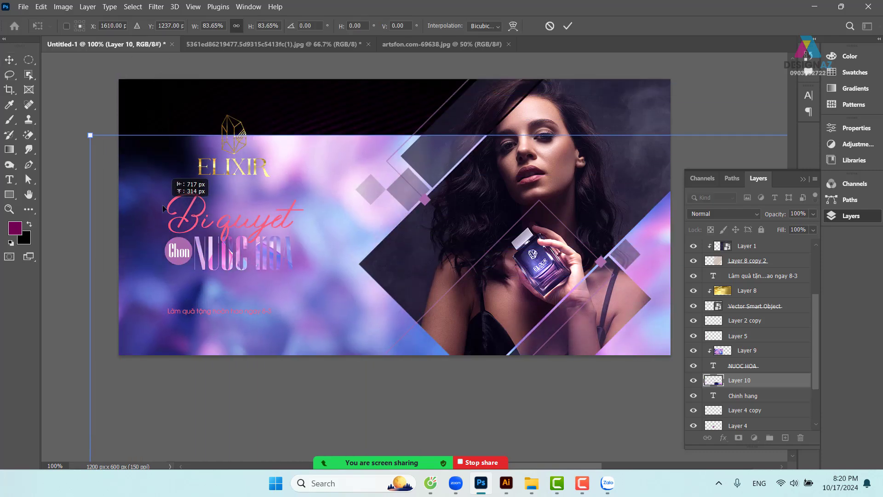
pyautogui.moveTo(100, 142); pyautogui.dragTo(481, 295)
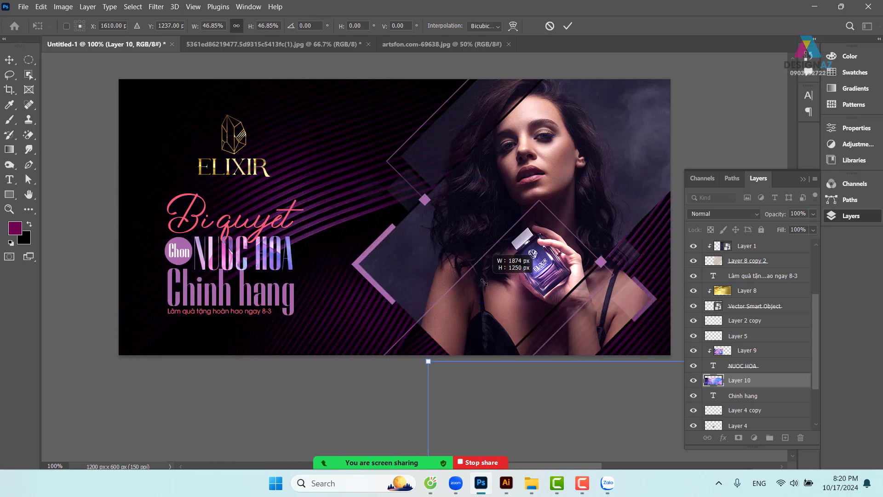
pyautogui.moveTo(529, 379); pyautogui.dragTo(194, 143)
pyautogui.moveTo(95, 126); pyautogui.dragTo(497, 297)
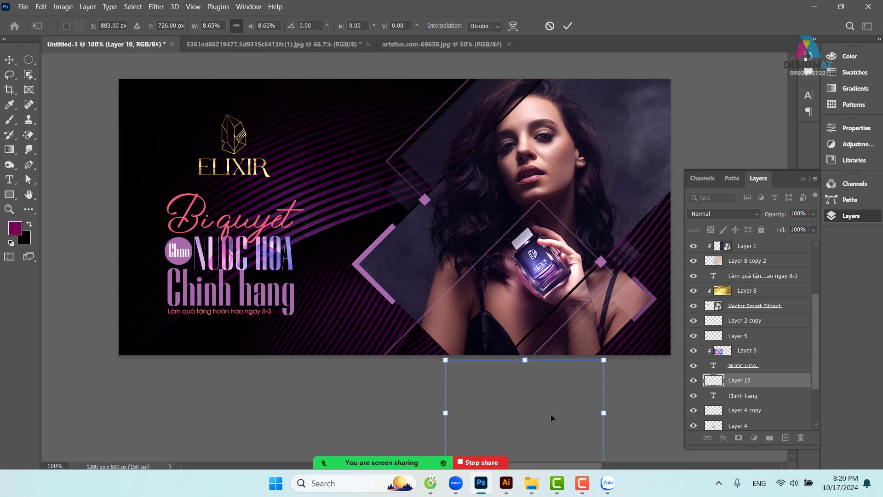
pyautogui.moveTo(550, 414); pyautogui.dragTo(271, 289)
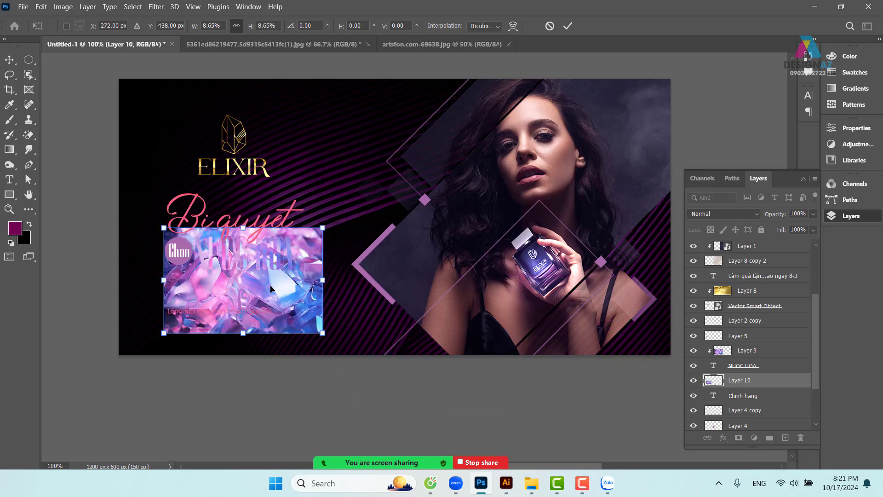
pyautogui.press('Return')
# Clip the scaled crystal image to the Chinh hang text layer.
pyautogui.hotkey('ctrl', 'alt', 'g')
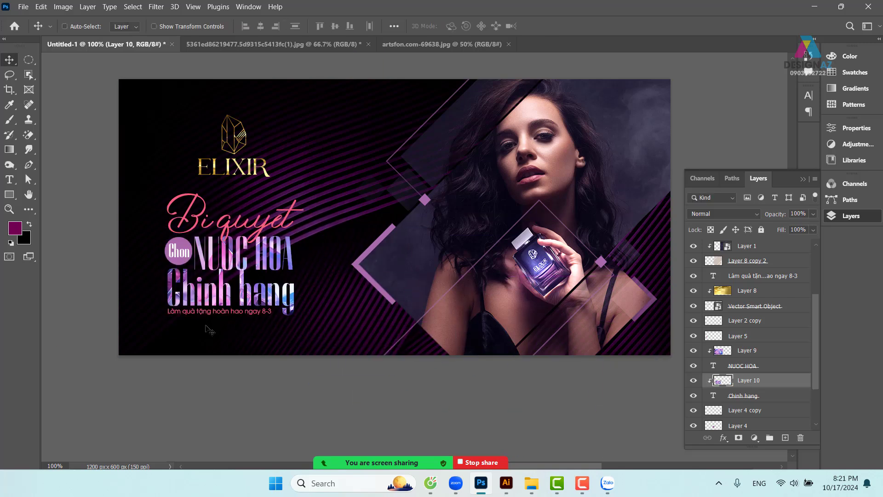
pyautogui.moveTo(257, 302); pyautogui.dragTo(258, 303)
pyautogui.moveTo(382, 341); pyautogui.dragTo(359, 350)
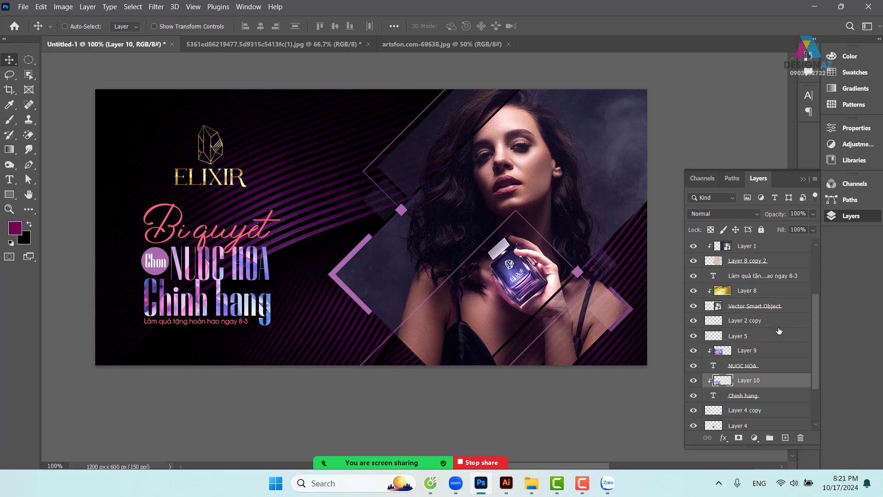
# Select the Layer 1 copy layer and browse for an image to open in the thuvienanh > Backgroud > Texture Color folder on drive E.
pyautogui.rightClick(569, 148)
pyautogui.click(591, 153)
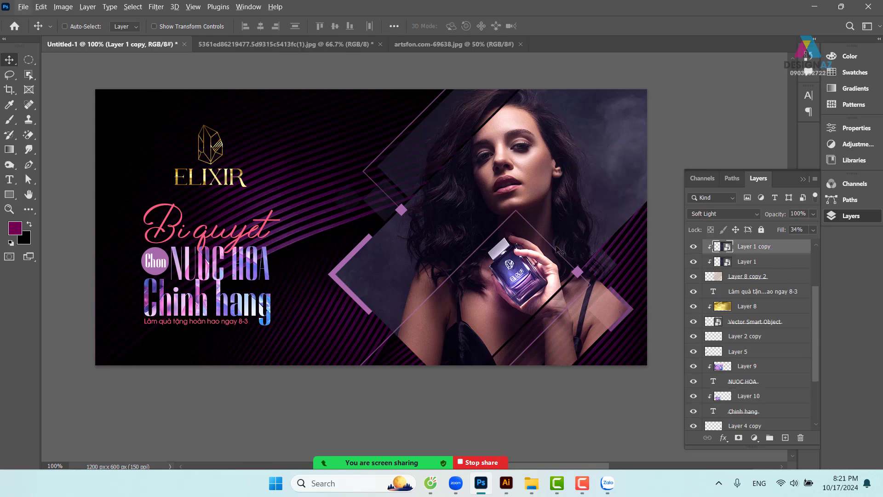
pyautogui.hotkey('ctrl', 'o')
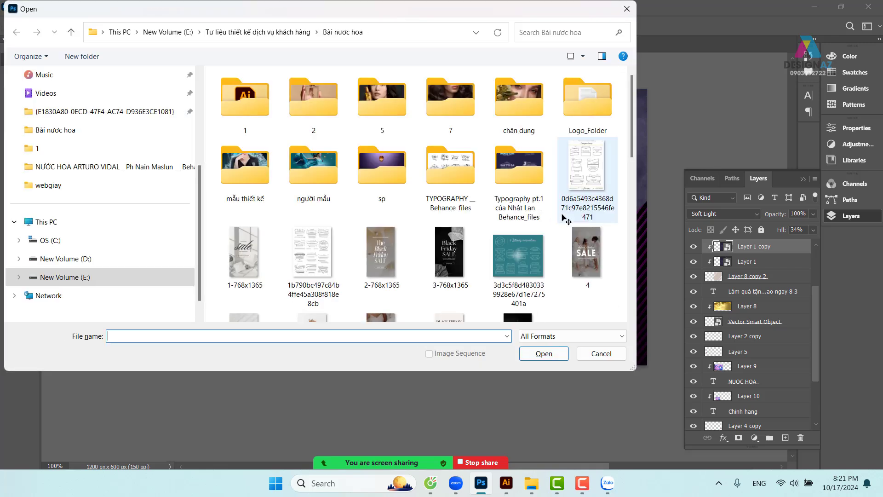
pyautogui.click(116, 282)
pyautogui.doubleClick(445, 271)
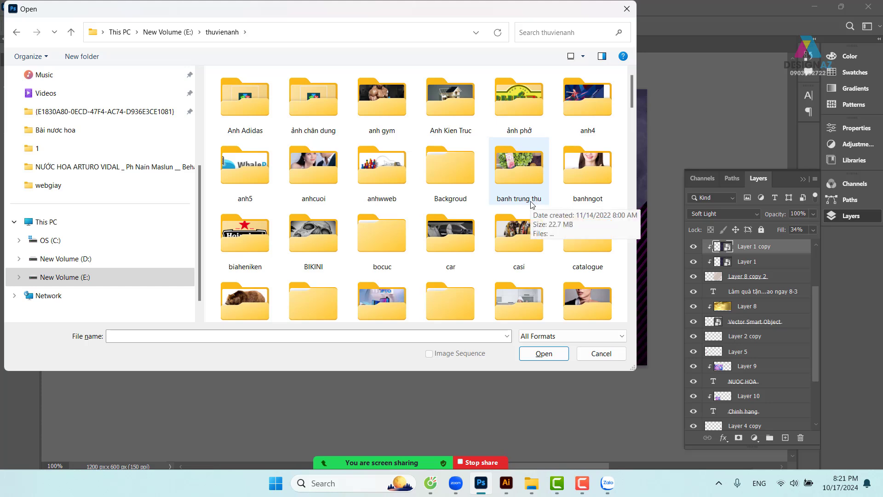
pyautogui.doubleClick(465, 167)
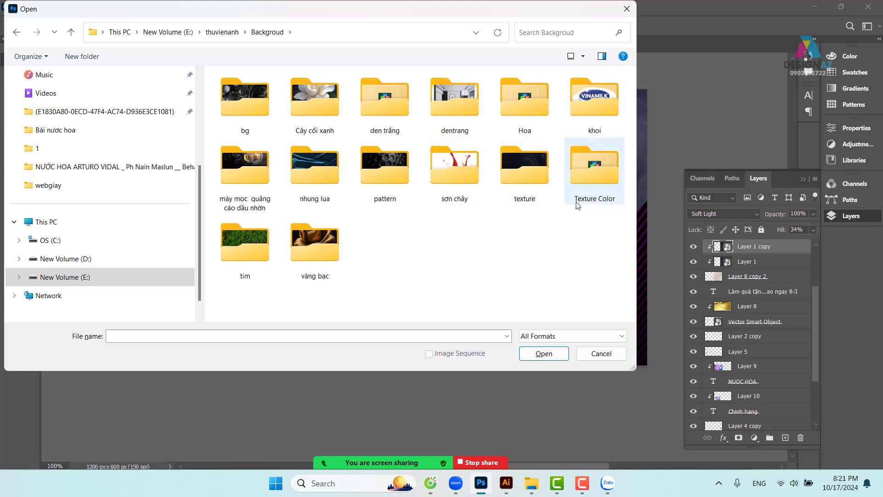
pyautogui.doubleClick(583, 197)
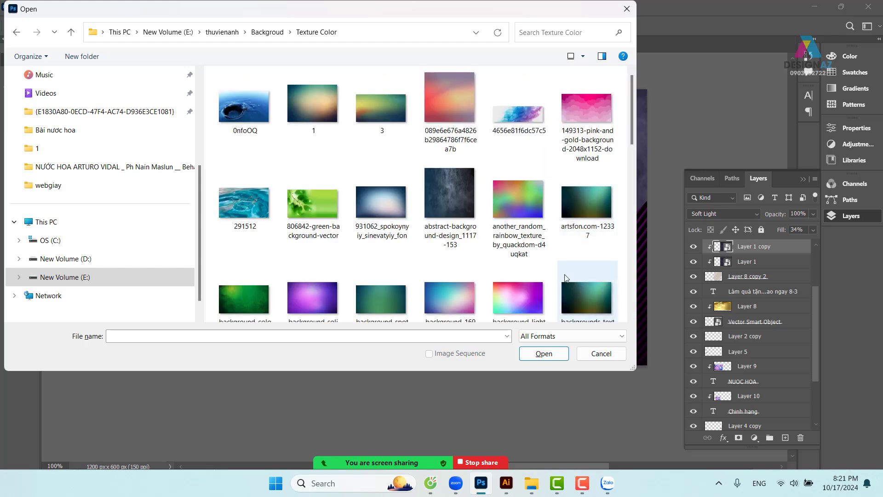
# Open the purple glare image background_solid_glare_light_color_46598_2560x1600 from the Texture Color folder.
pyautogui.scroll(-1, 566, 278)
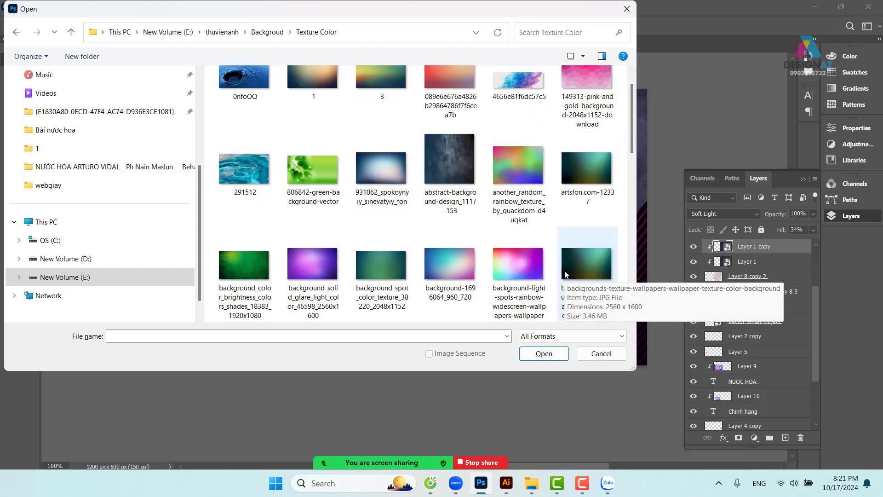
pyautogui.click(329, 277)
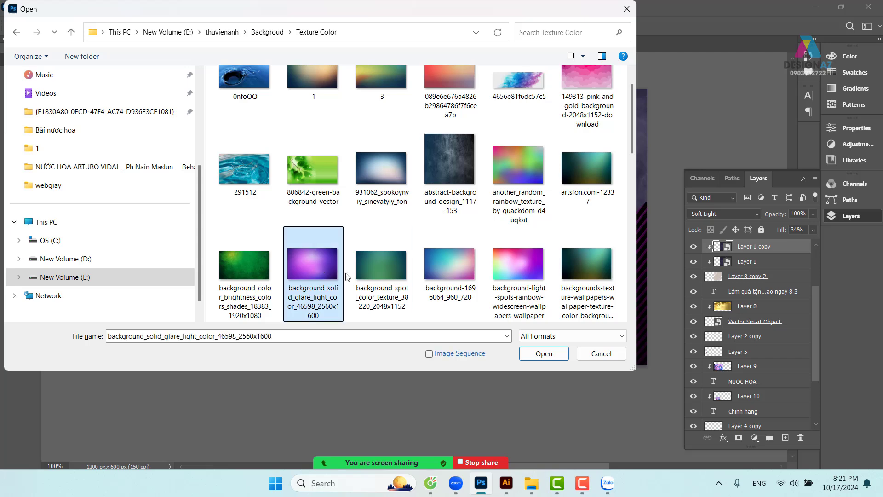
pyautogui.scroll(-3, 347, 277)
pyautogui.click(524, 170)
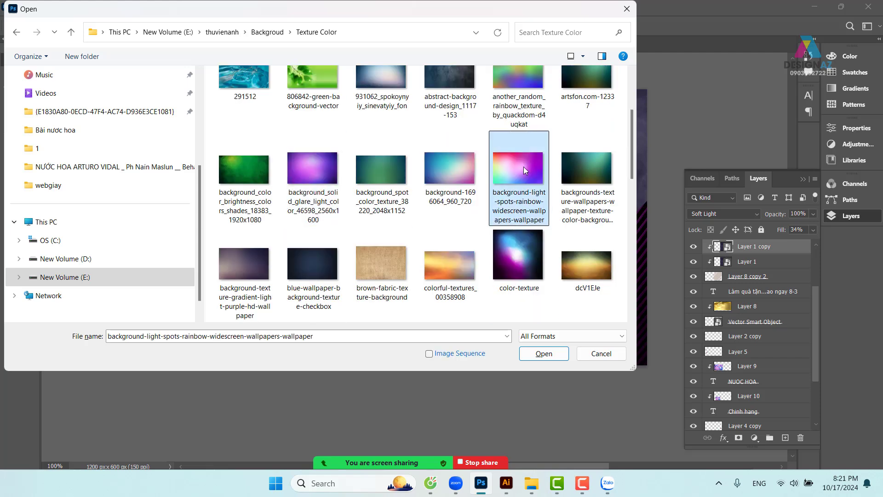
pyautogui.click(291, 165)
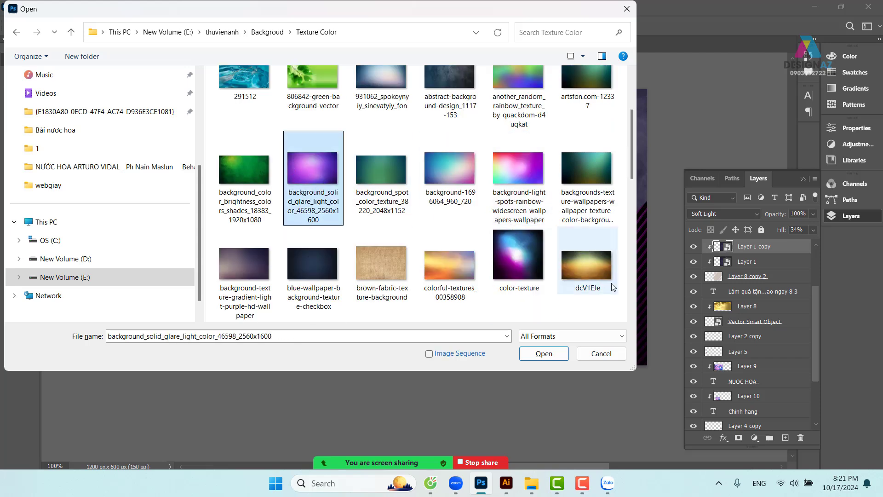
pyautogui.click(551, 353)
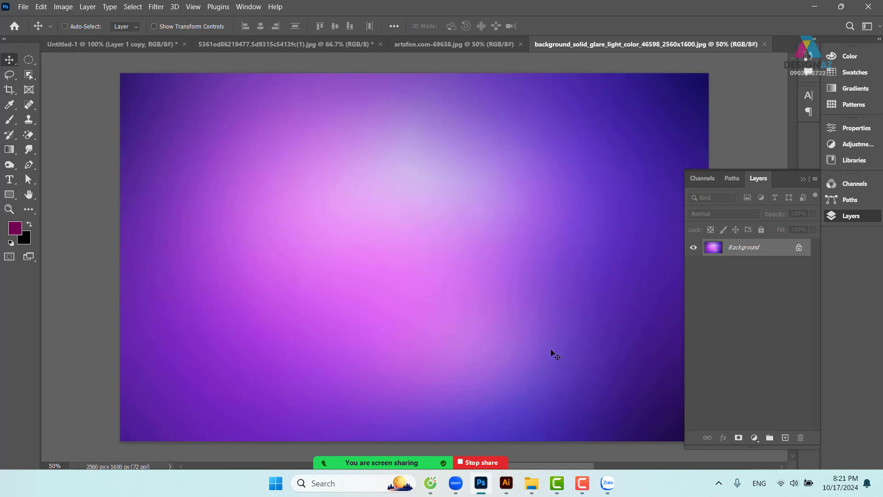
# Copy the entire purple glare image into the banner directly above Layer 1 copy and shift it to cover the canvas.
pyautogui.hotkey('ctrl', 'a')
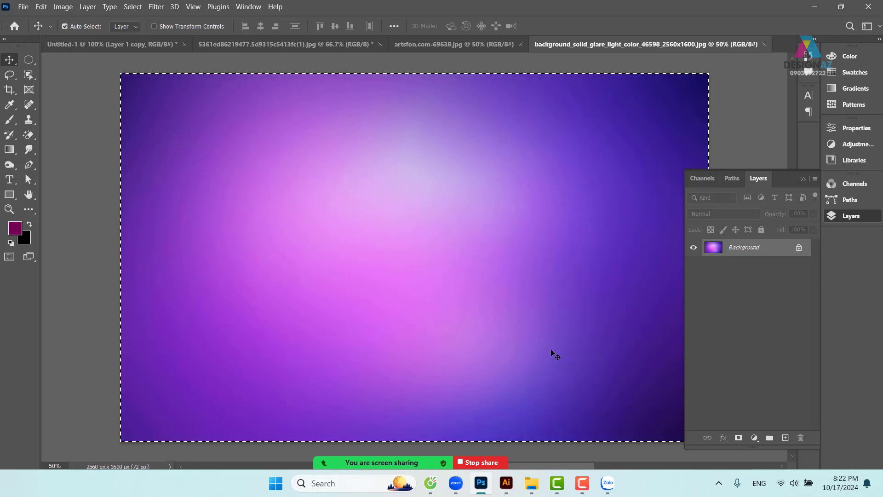
pyautogui.click(104, 45)
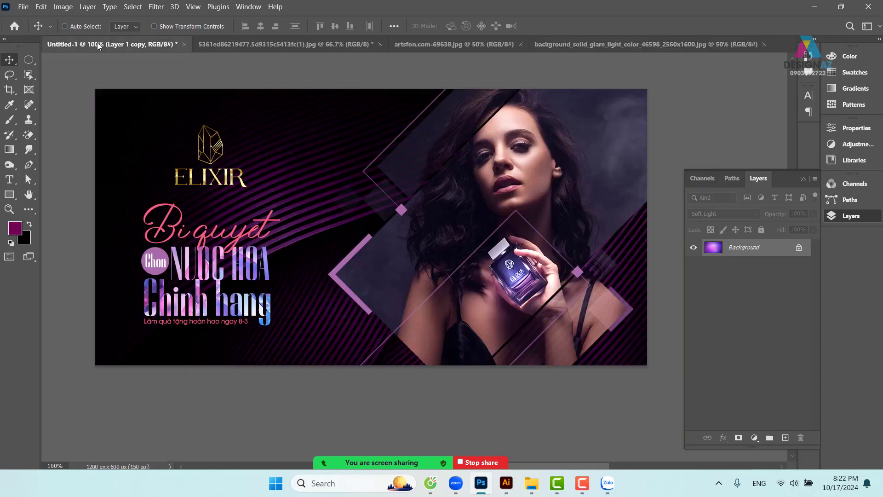
pyautogui.hotkey('ctrl', 'v')
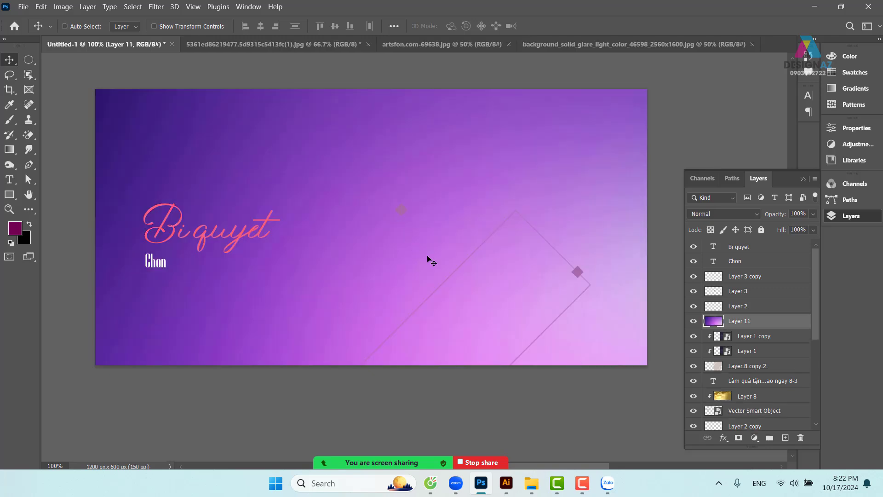
pyautogui.moveTo(469, 259); pyautogui.dragTo(438, 174)
pyautogui.moveTo(392, 249); pyautogui.dragTo(377, 187)
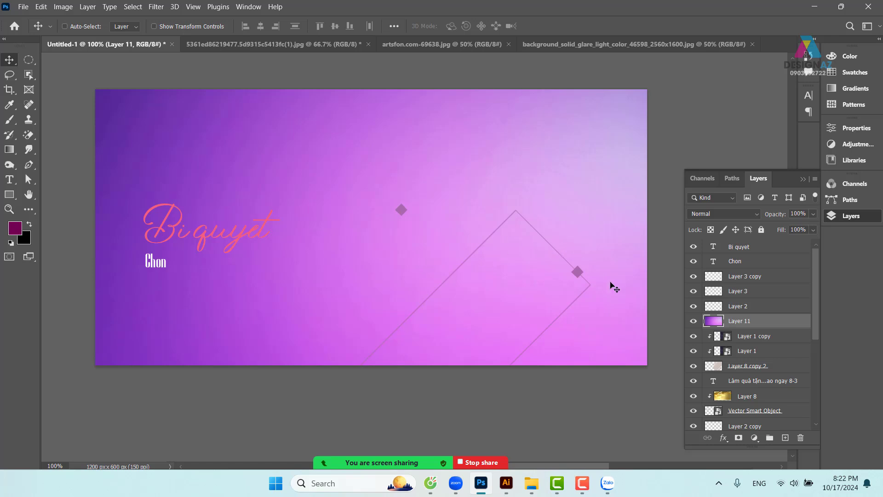
# Set the purple glare layer's blend mode to Soft Light and its opacity to 73%.
pyautogui.click(746, 214)
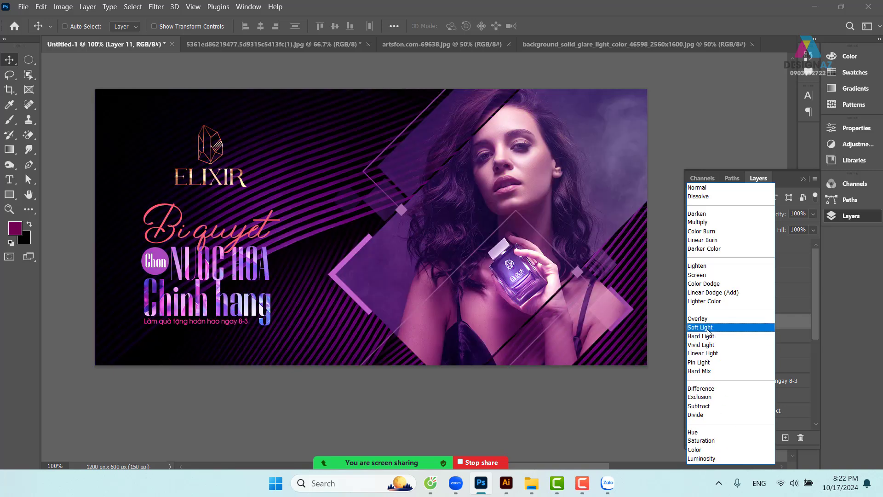
pyautogui.click(709, 331)
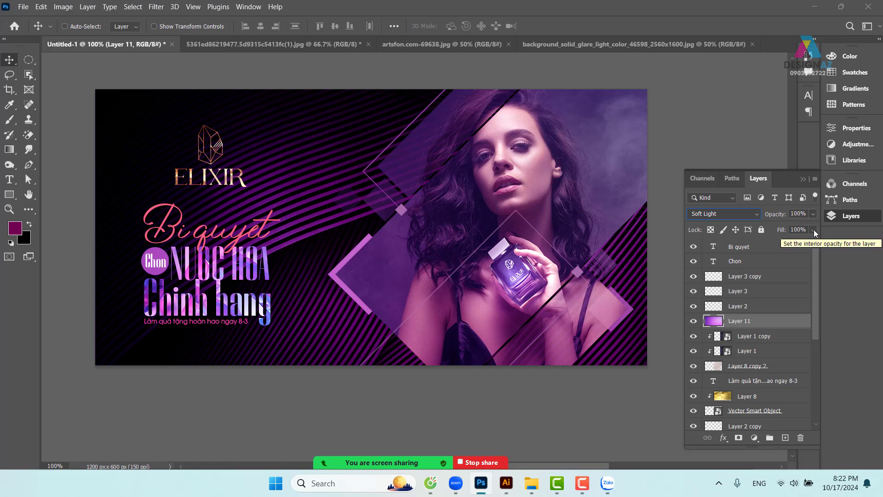
pyautogui.click(813, 213)
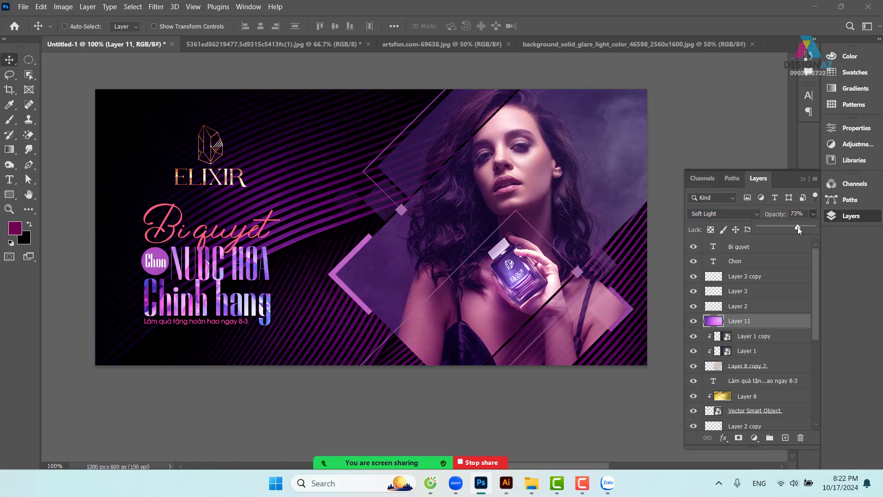
# Toggle the purple glare layer's visibility to compare the banner with and without the overlay.
pyautogui.click(694, 322)
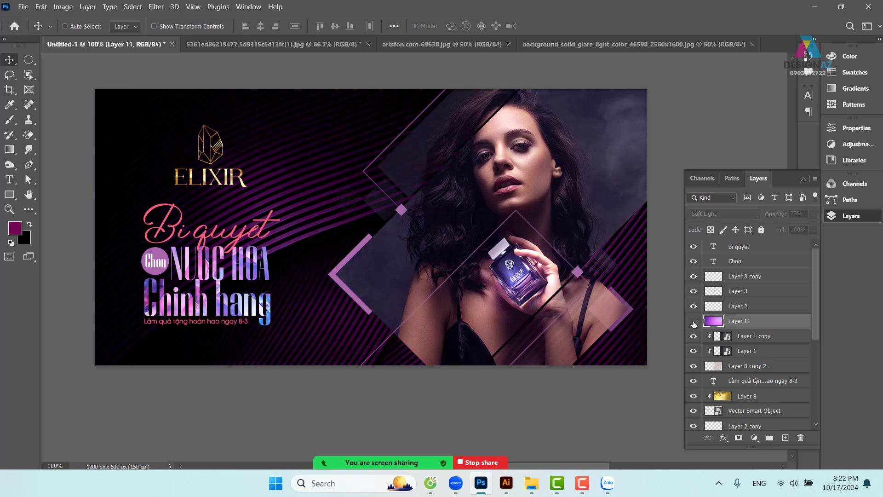
pyautogui.click(694, 322)
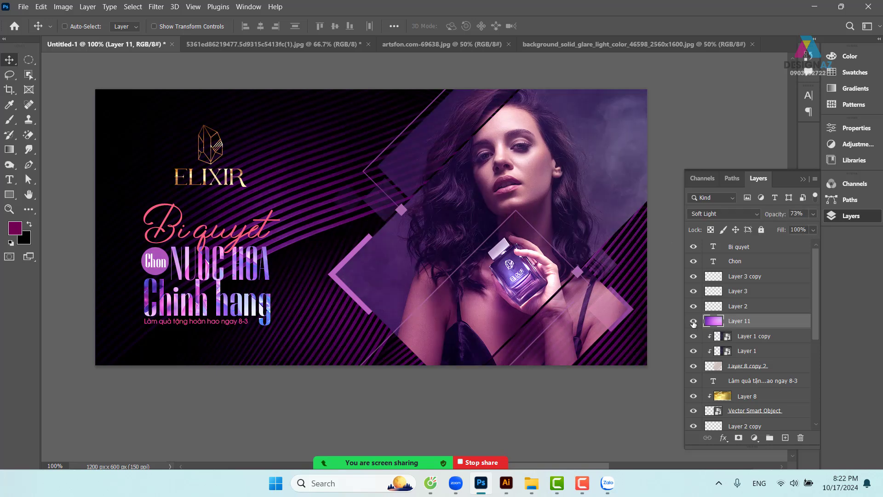
pyautogui.click(694, 322)
pyautogui.click(694, 322)
pyautogui.click(694, 322)
pyautogui.click(694, 322)
# Lower the purple glare layer's opacity to 58%.
pyautogui.click(814, 214)
pyautogui.click(459, 239)
pyautogui.moveTo(446, 218); pyautogui.dragTo(452, 236)
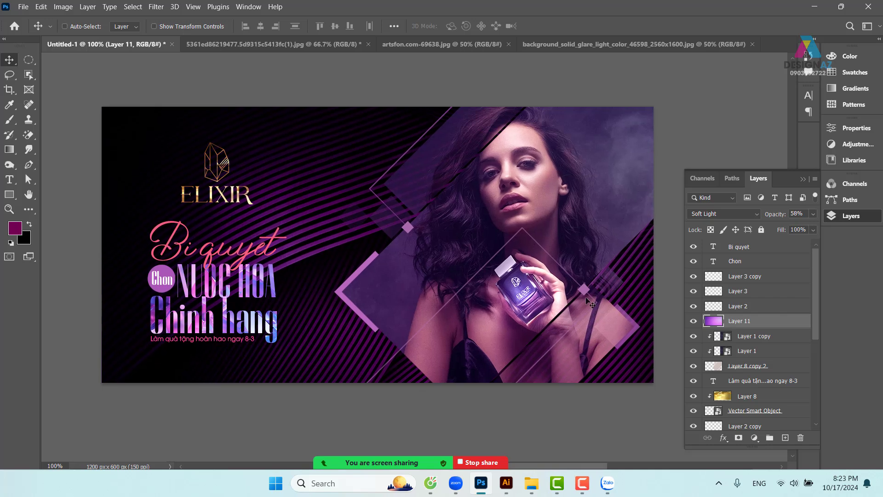
# Capture a screenshot of the whole banner and send it to the Học đồ họa tháng 9-10 từ đầu pts group in Zalo.
pyautogui.press('super+shift+s')
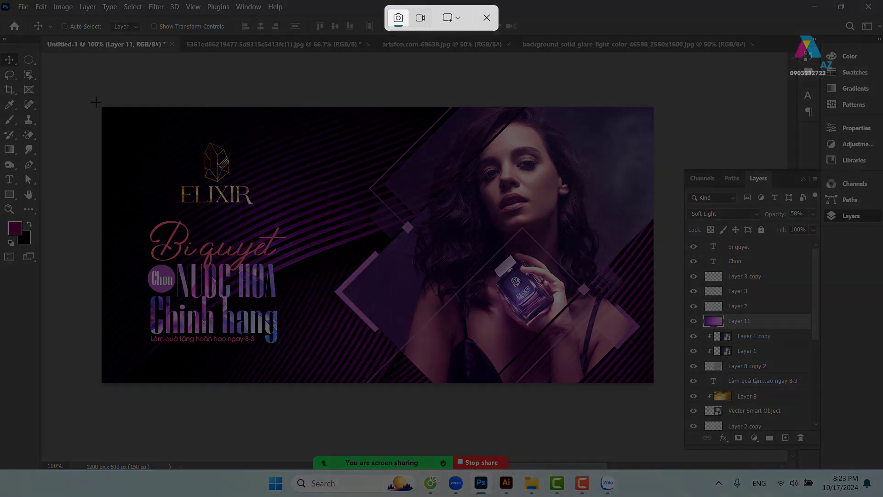
pyautogui.moveTo(216, 199); pyautogui.dragTo(662, 388)
pyautogui.moveTo(589, 484)
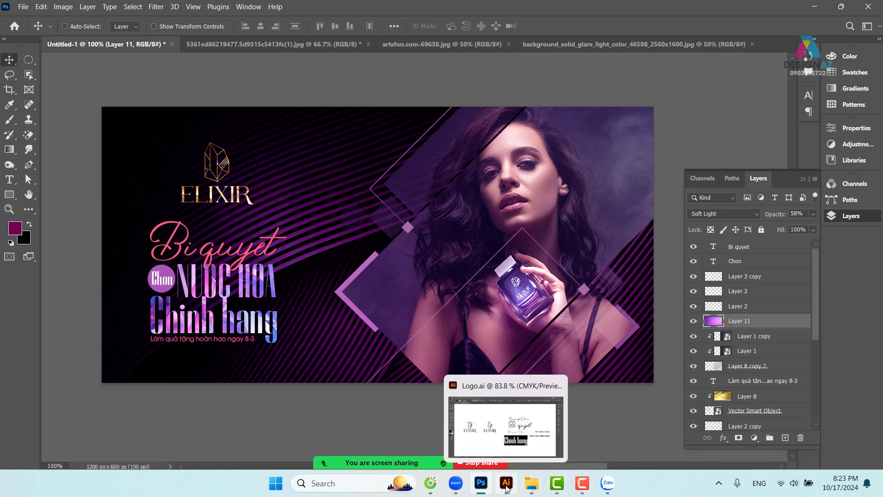
pyautogui.click(607, 483)
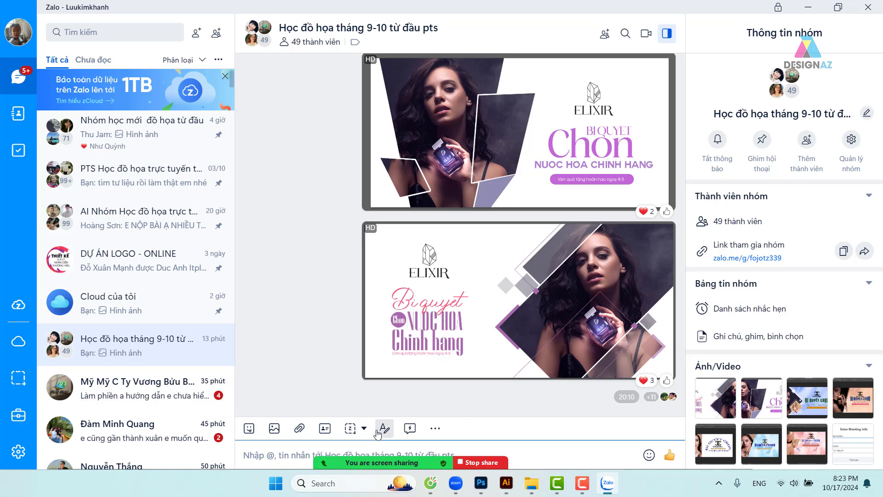
pyautogui.hotkey('ctrl', 'v')
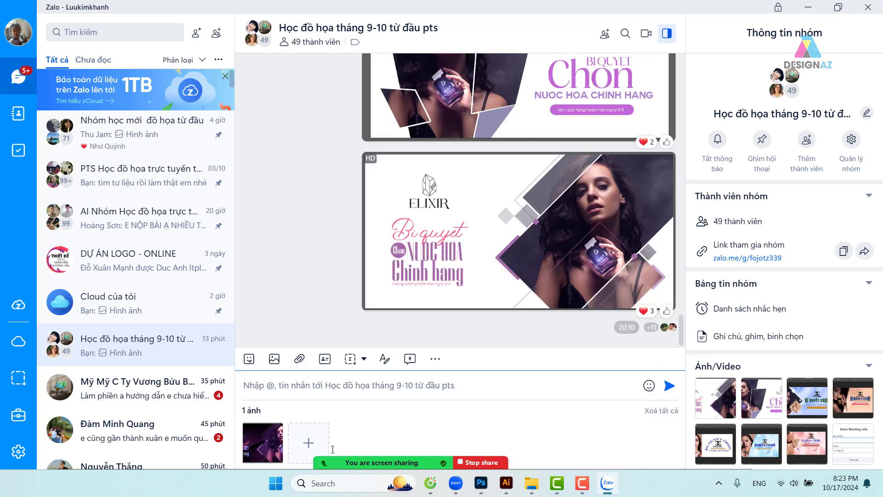
pyautogui.press('Return')
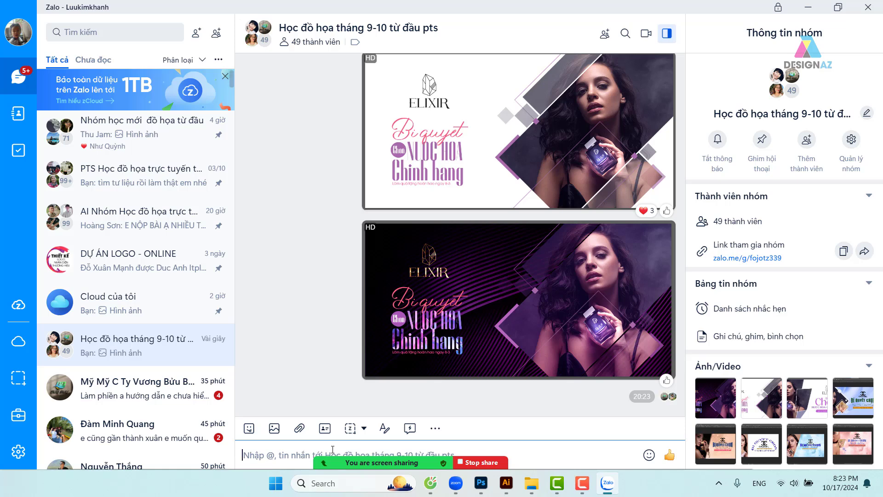
pyautogui.moveTo(296, 372)
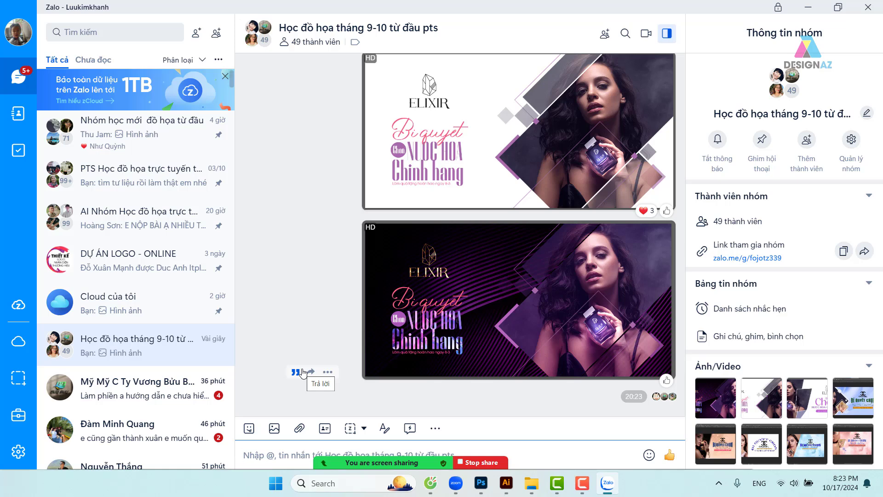
# Switch back to the Untitled-1 banner in Photoshop.
pyautogui.click(482, 483)
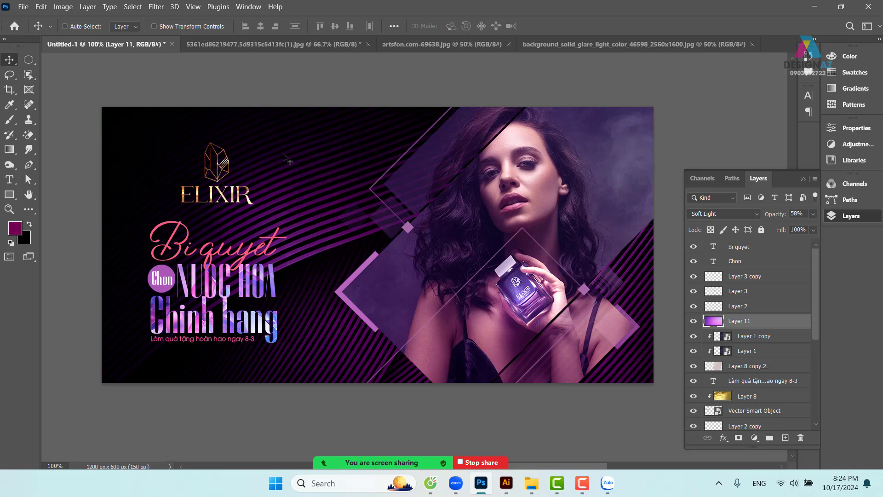
pyautogui.moveTo(337, 118)
pyautogui.mouseDown()
pyautogui.moveTo(346, 135)
pyautogui.moveTo(326, 117)
pyautogui.mouseUp()
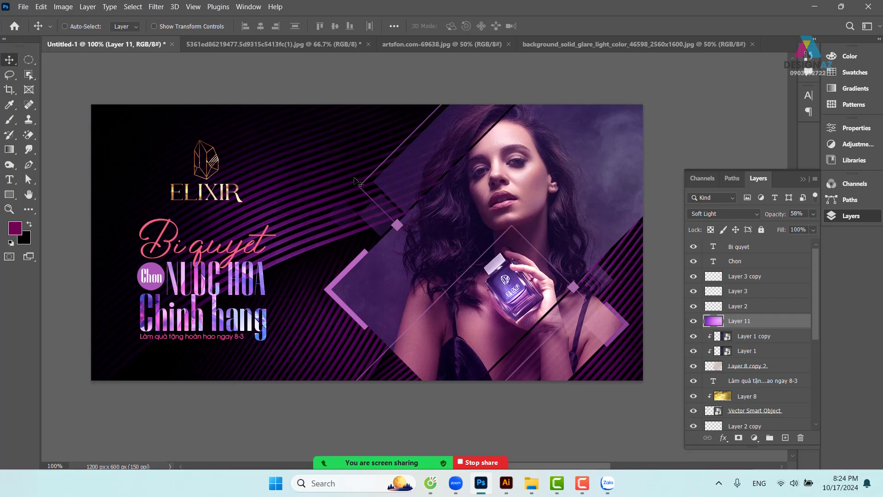
# Browse for an image to open, going to the Tư liệu học đồ họa folder on the D: drive.
pyautogui.press('ctrl')
pyautogui.hotkey('ctrl', 'o')
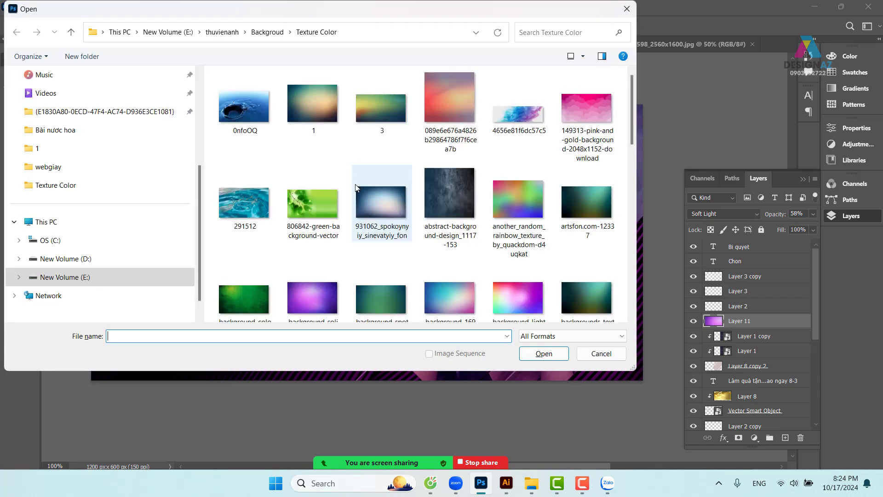
pyautogui.click(103, 278)
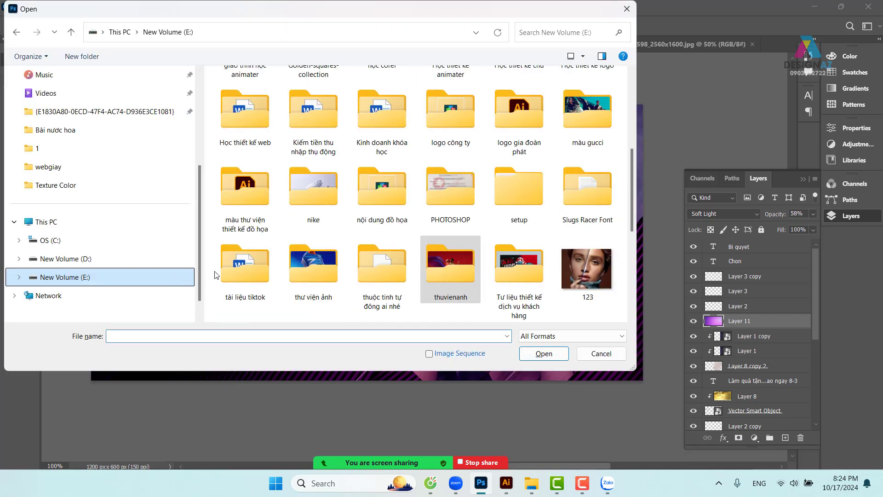
pyautogui.click(73, 260)
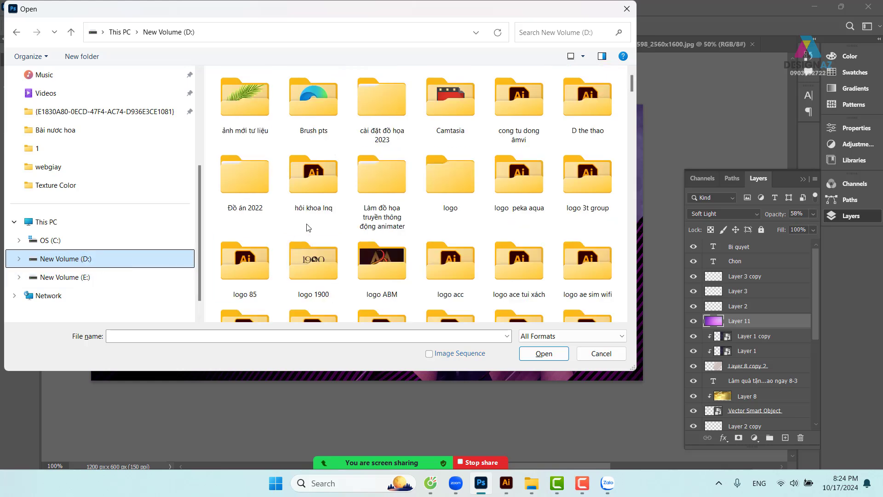
pyautogui.scroll(-10, 498, 165)
pyautogui.scroll(10, 498, 164)
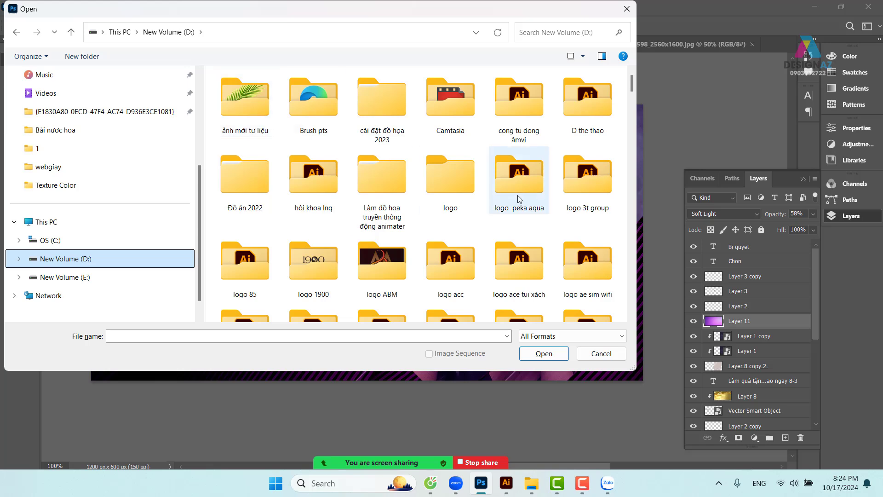
pyautogui.scroll(-8, 517, 201)
pyautogui.scroll(-10, 517, 240)
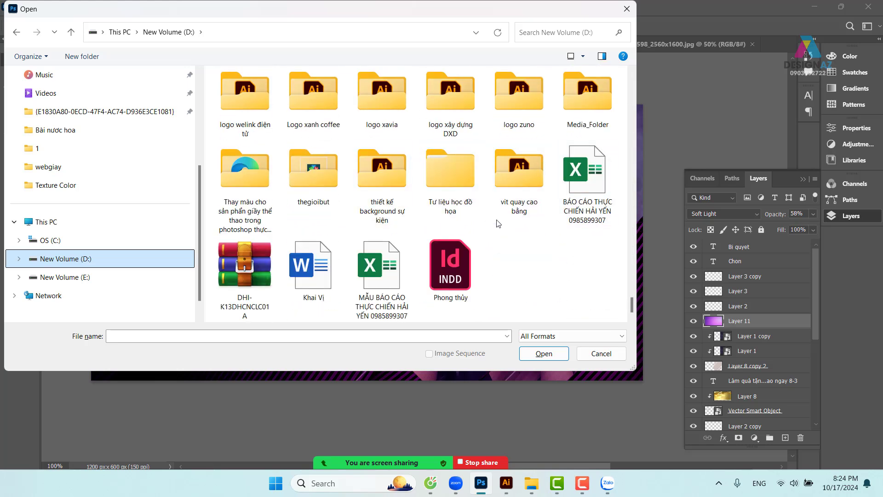
pyautogui.doubleClick(451, 173)
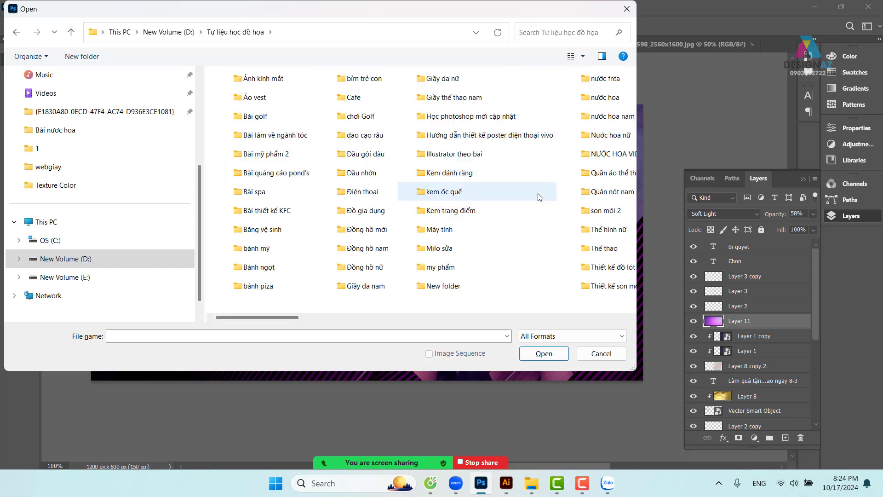
# Go into the nước hoa nam giới folder and its NƯỚC HOA ARTURO VIDAL subfolder.
pyautogui.scroll(-1, 539, 197)
pyautogui.scroll(1, 539, 196)
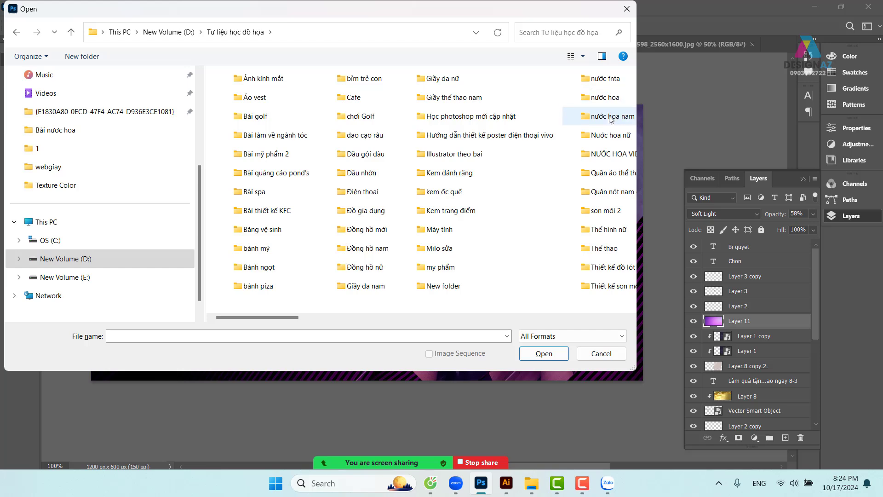
pyautogui.scroll(-1, 611, 121)
pyautogui.scroll(-1, 611, 121)
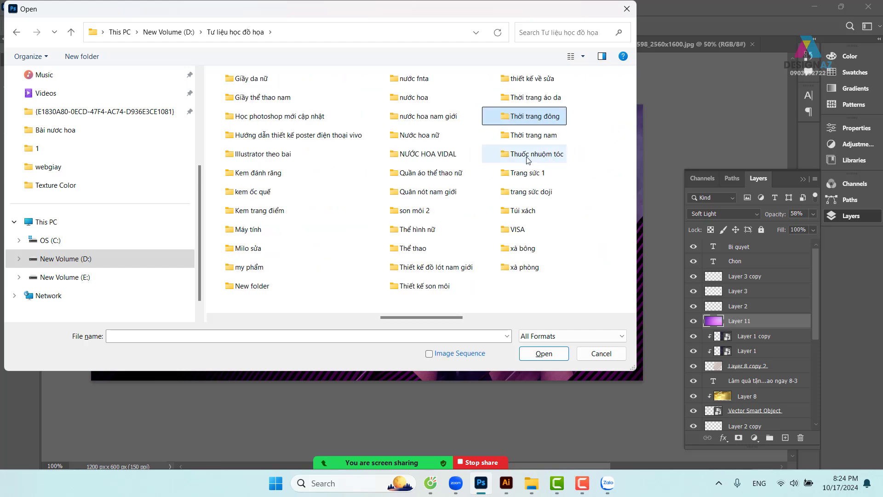
pyautogui.doubleClick(406, 117)
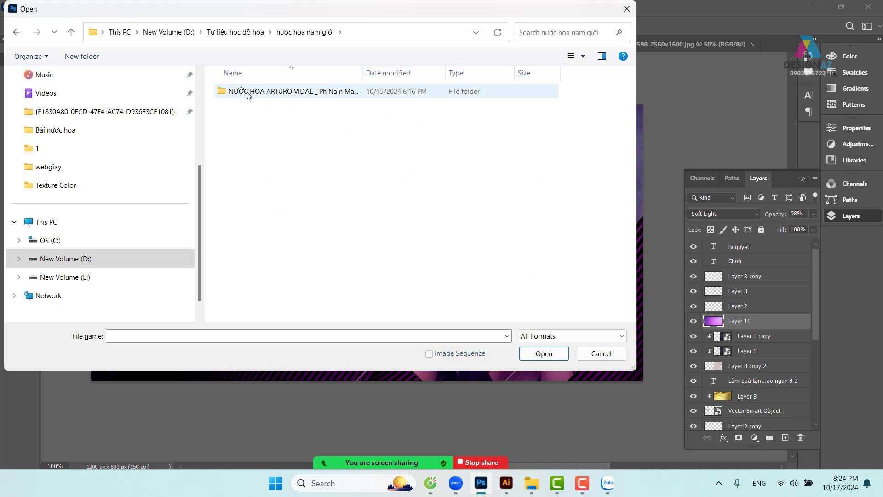
pyautogui.doubleClick(247, 92)
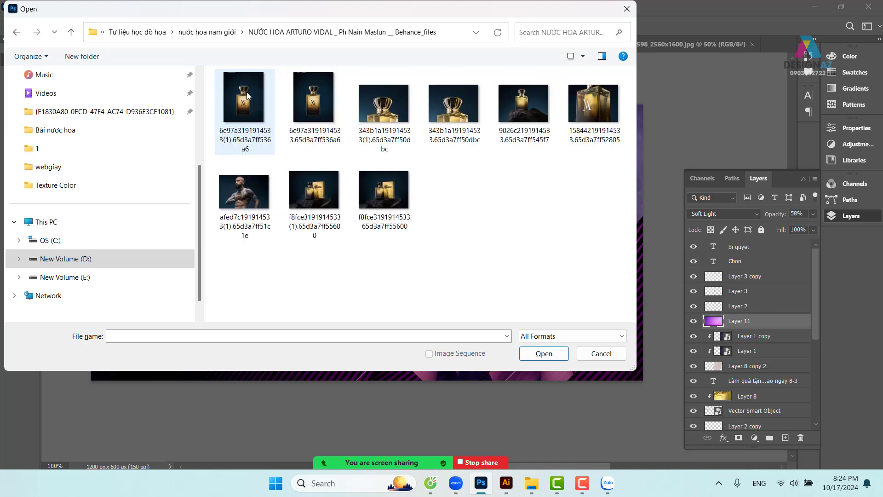
pyautogui.click(236, 198)
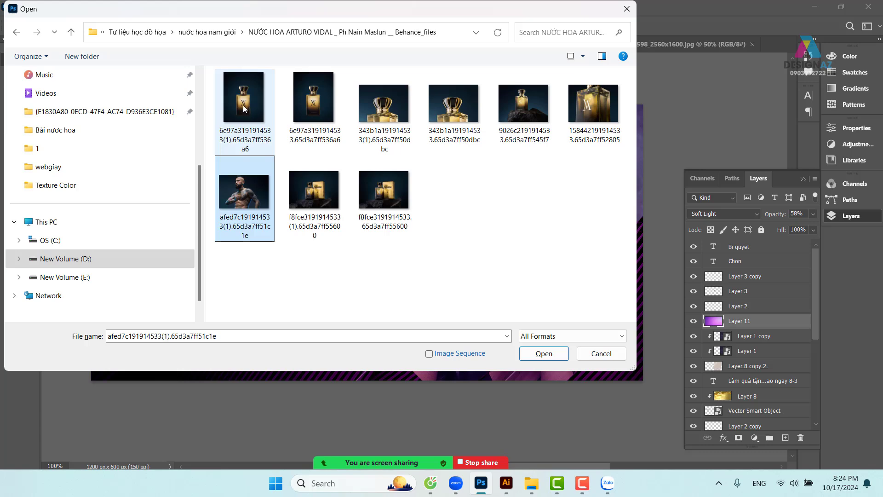
pyautogui.keyDown('ctrl'); pyautogui.click(314, 189); pyautogui.keyUp('ctrl')
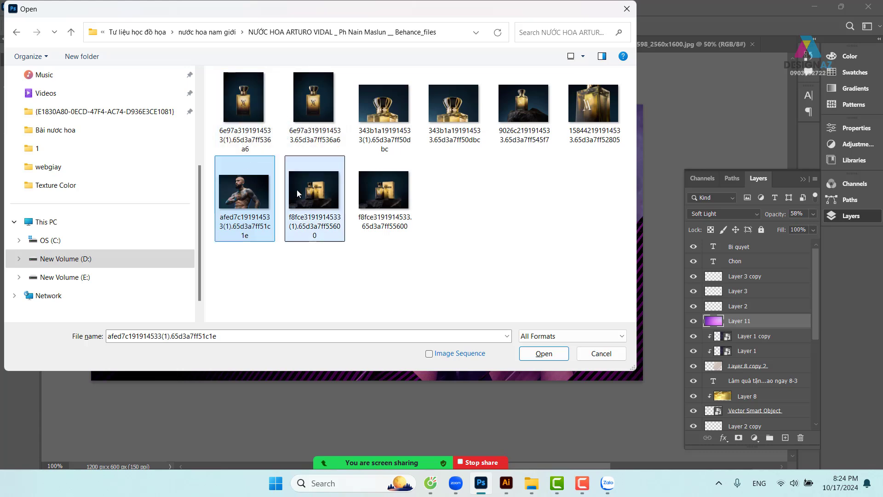
pyautogui.click(541, 354)
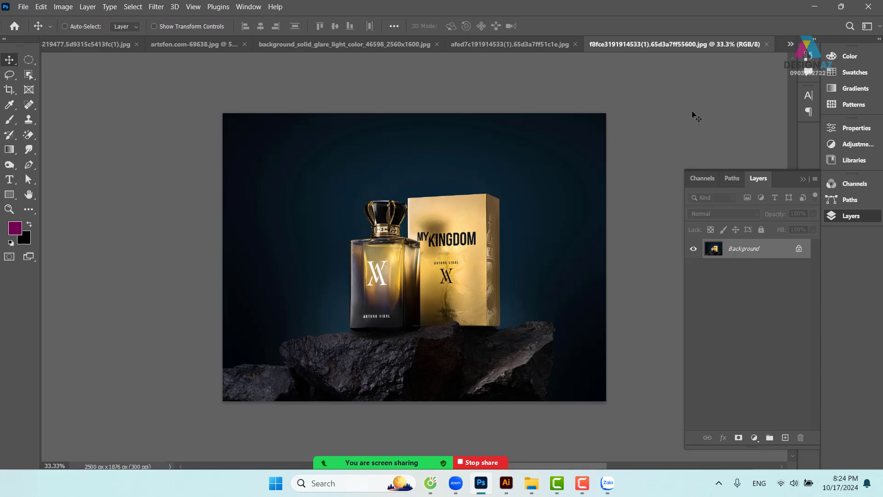
# Close the perfume product photo and the tattooed man photo to return to the Untitled-1 banner.
pyautogui.click(767, 44)
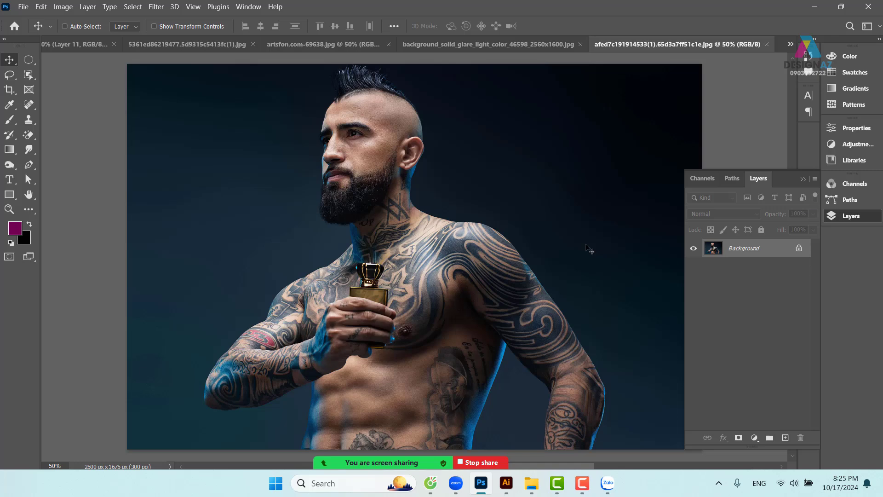
pyautogui.click(767, 44)
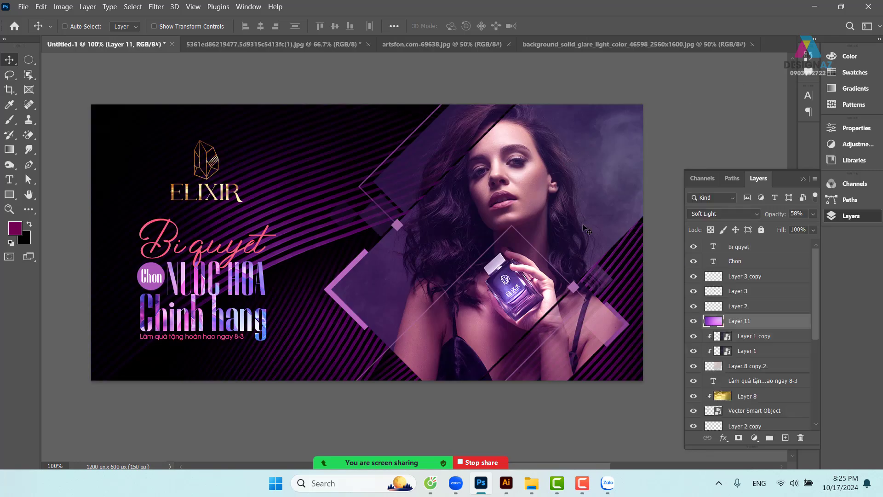
pyautogui.moveTo(346, 244); pyautogui.dragTo(325, 251)
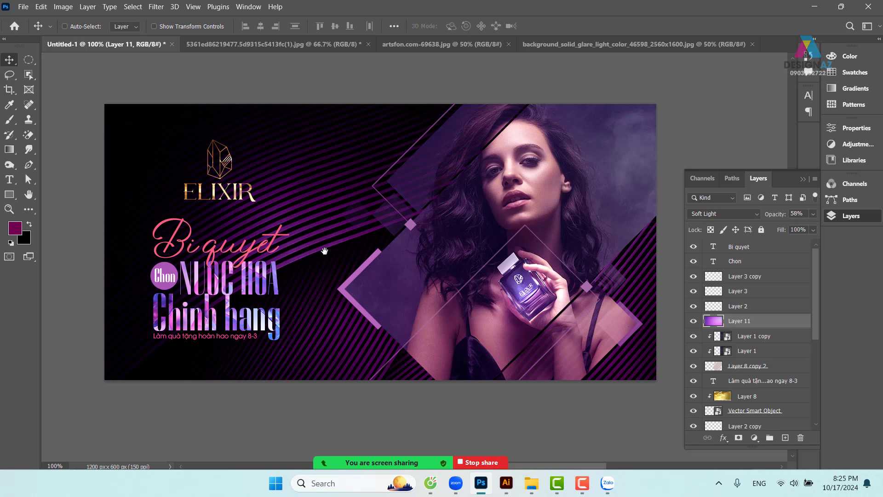
# Create a new 1200 x 600 pixel RGB document at 150 pixels/inch with a white background.
pyautogui.hotkey('ctrl', 'n')
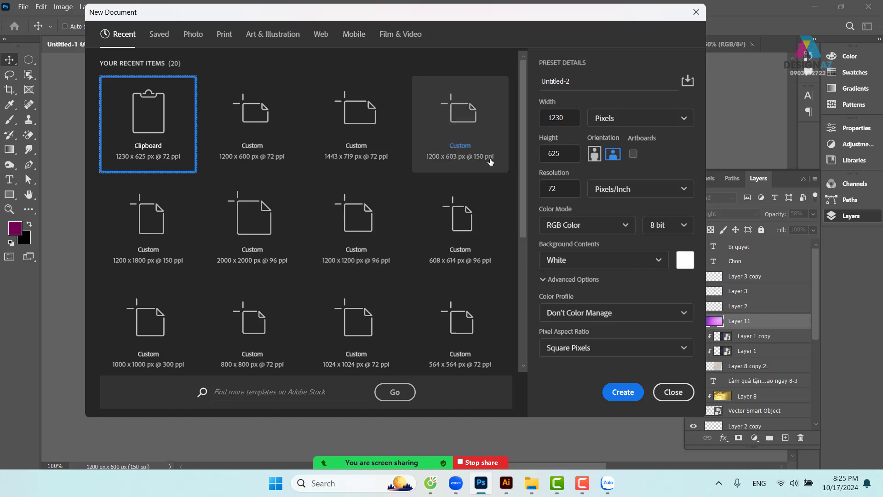
pyautogui.click(563, 120)
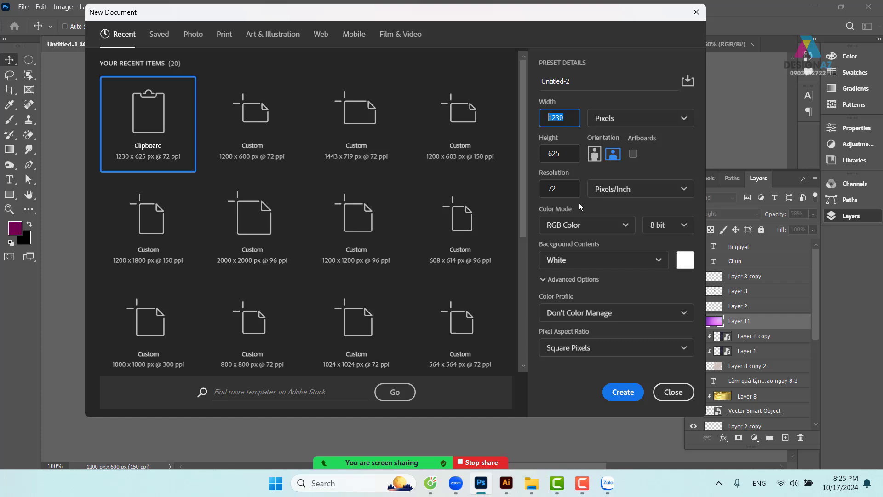
pyautogui.write('1200')
pyautogui.click(565, 155)
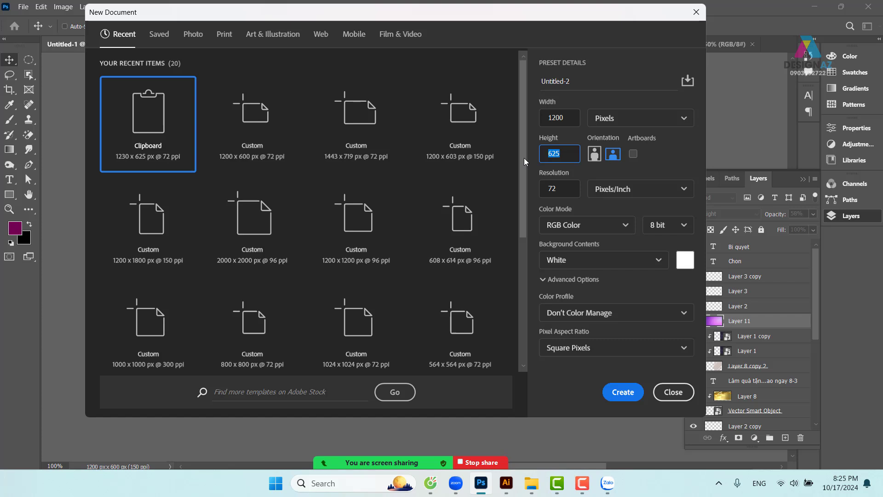
pyautogui.write('6000')
pyautogui.press('BackSpace')
pyautogui.press('Tab')
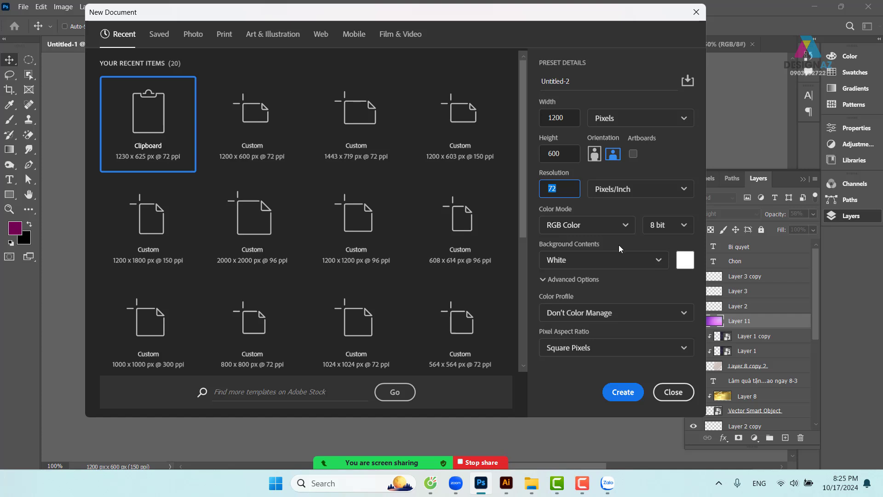
pyautogui.write('150')
pyautogui.click(621, 392)
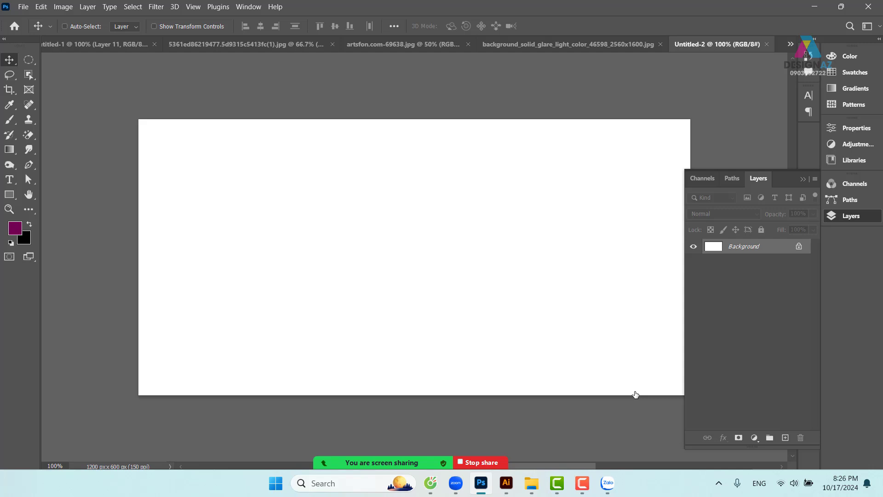
# Demonstrate zooming the blank canvas in, out and to fit the window, ending at a 66.67% view.
pyautogui.hotkey('ctrl', '+')
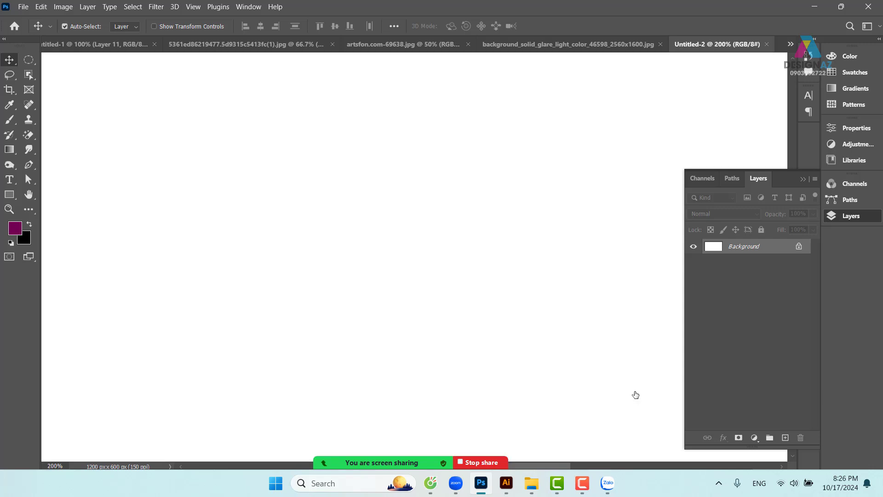
pyautogui.hotkey('ctrl', '+')
pyautogui.hotkey('ctrl', '+')
pyautogui.hotkey('ctrl', '+')
pyautogui.hotkey('ctrl', '-')
pyautogui.hotkey('ctrl', '-')
pyautogui.hotkey('ctrl', '-')
pyautogui.hotkey('ctrl', '-')
pyautogui.hotkey('ctrl', '-')
pyautogui.hotkey('ctrl', '-')
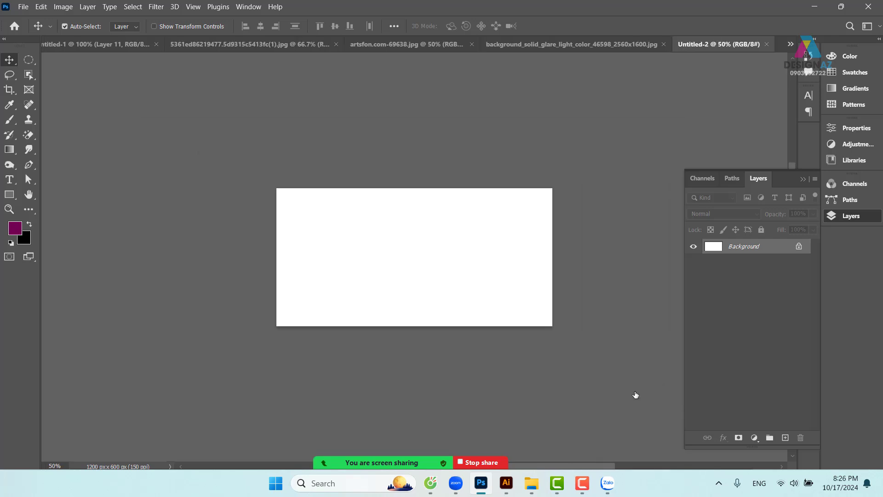
pyautogui.hotkey('ctrl', '0')
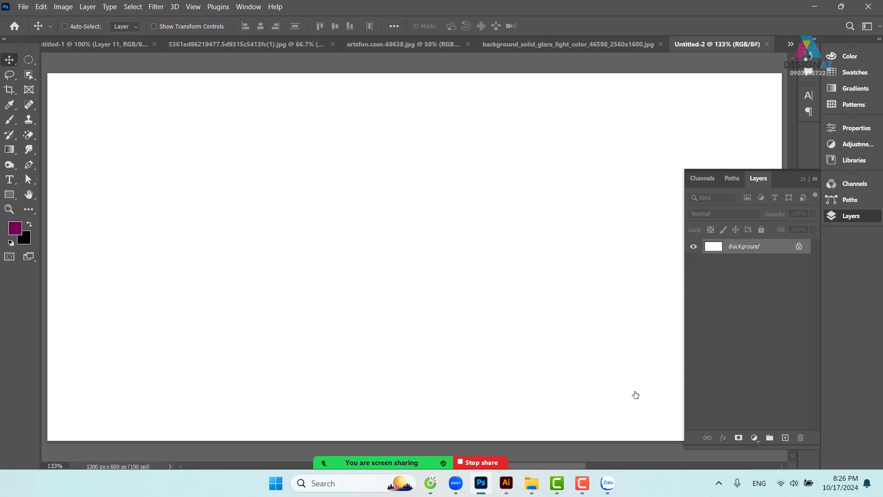
pyautogui.hotkey('ctrl', '-')
pyautogui.hotkey('ctrl', '-')
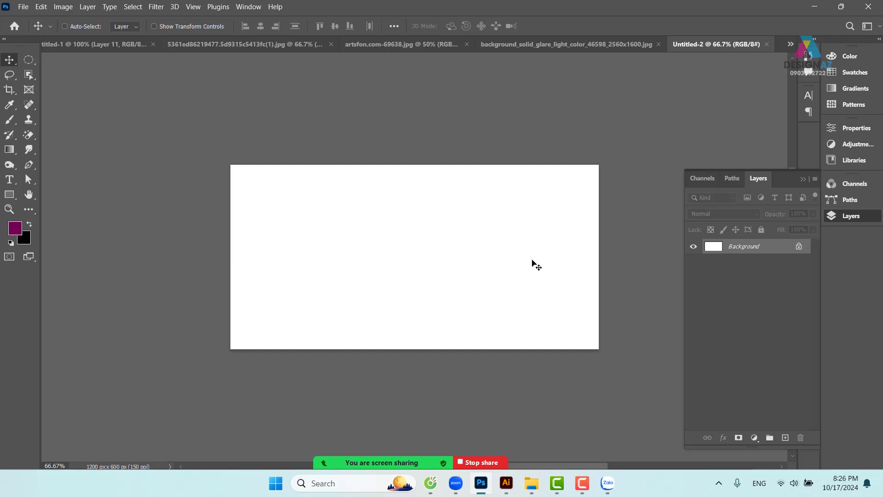
# Add a new layer and draw a wide rectangular marquee selection in the left half of the canvas.
pyautogui.click(28, 60)
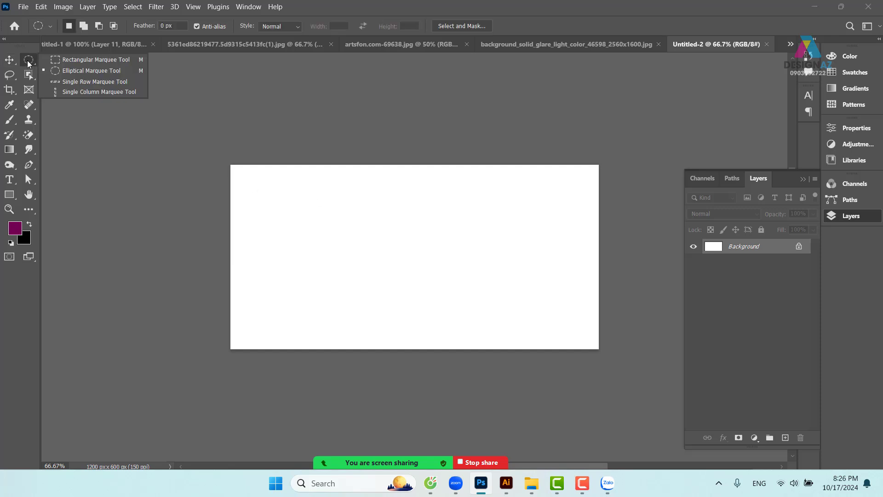
pyautogui.click(96, 60)
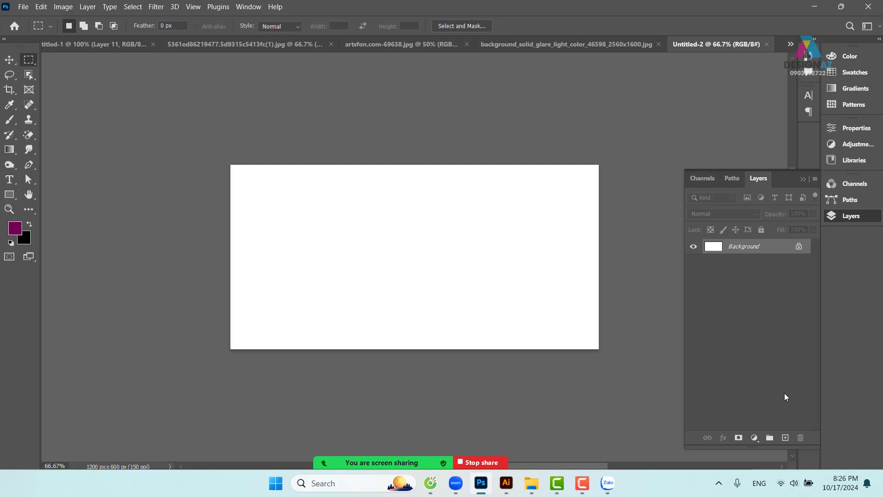
pyautogui.click(786, 438)
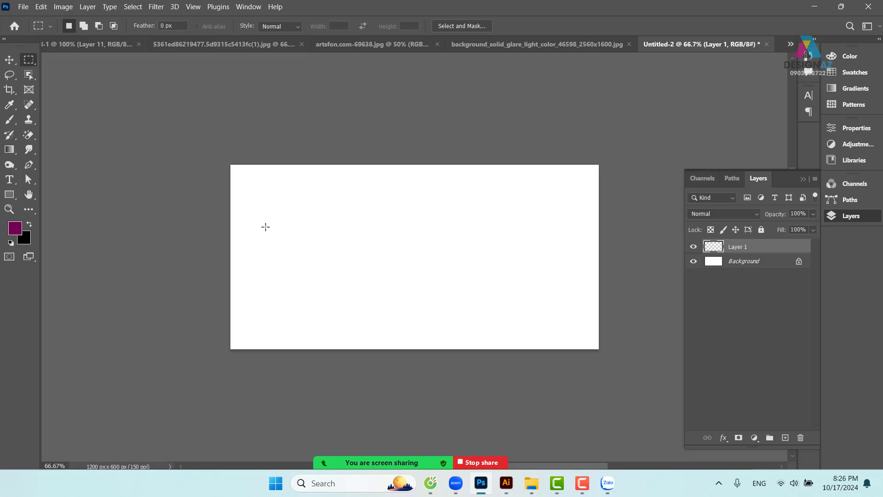
pyautogui.moveTo(266, 223); pyautogui.dragTo(388, 265)
# Choose a brighter magenta foreground color, fill the wide rectangular selection with it, and deselect.
pyautogui.click(14, 228)
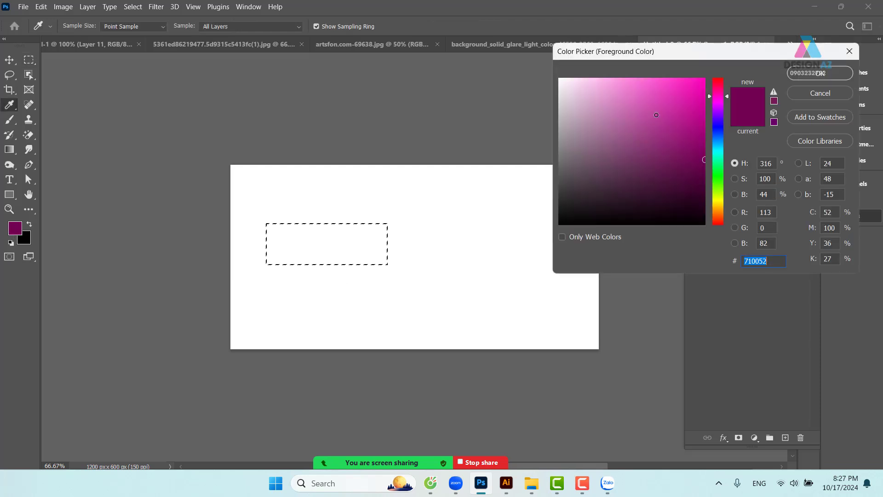
pyautogui.click(681, 114)
pyautogui.click(820, 72)
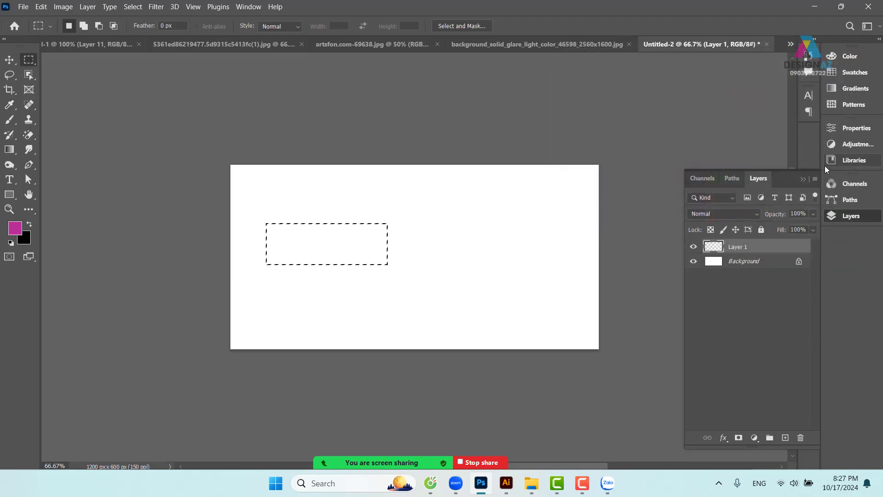
pyautogui.hotkey('alt', 'BackSpace')
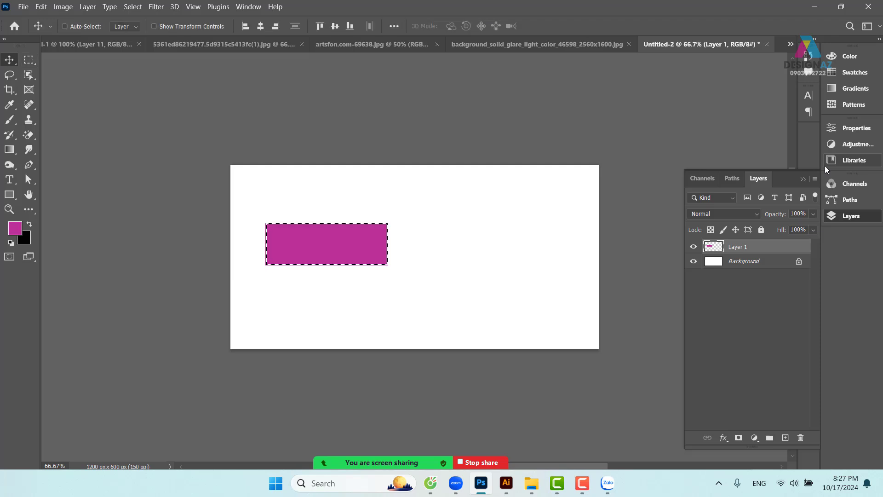
pyautogui.hotkey('ctrl', 'd')
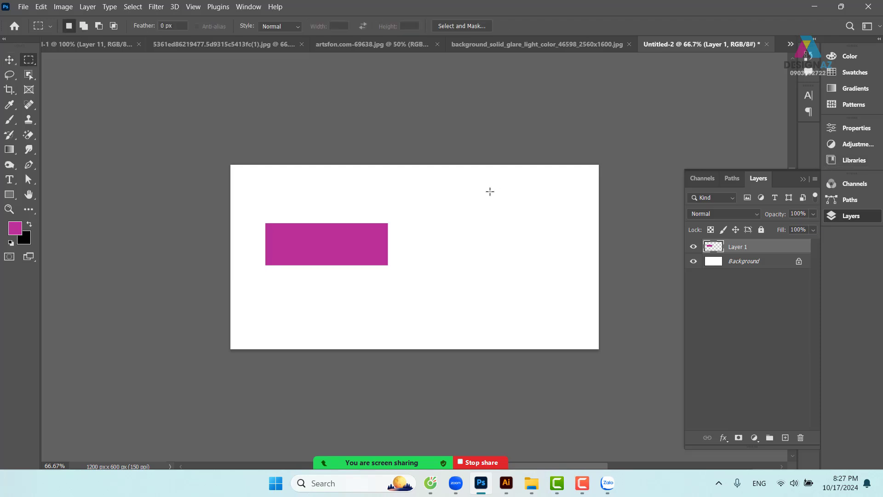
# Fill a tall, narrow rectangular selection right of the magenta rectangle with muted purple #893d75 on a new layer, and deselect.
pyautogui.moveTo(417, 187); pyautogui.dragTo(453, 318)
pyautogui.click(785, 438)
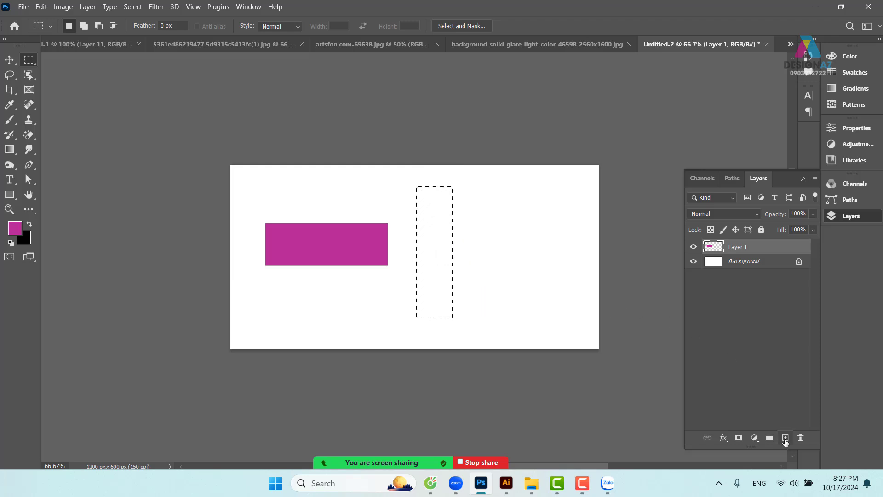
pyautogui.click(15, 229)
pyautogui.click(639, 146)
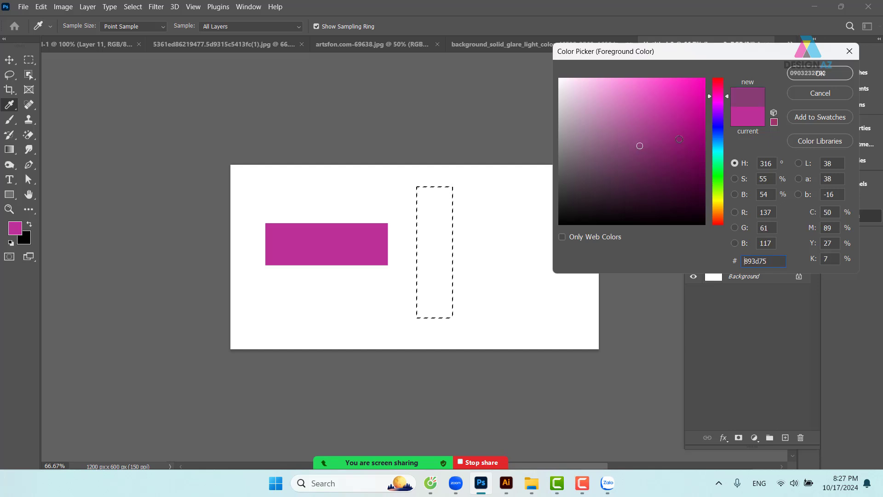
pyautogui.click(822, 73)
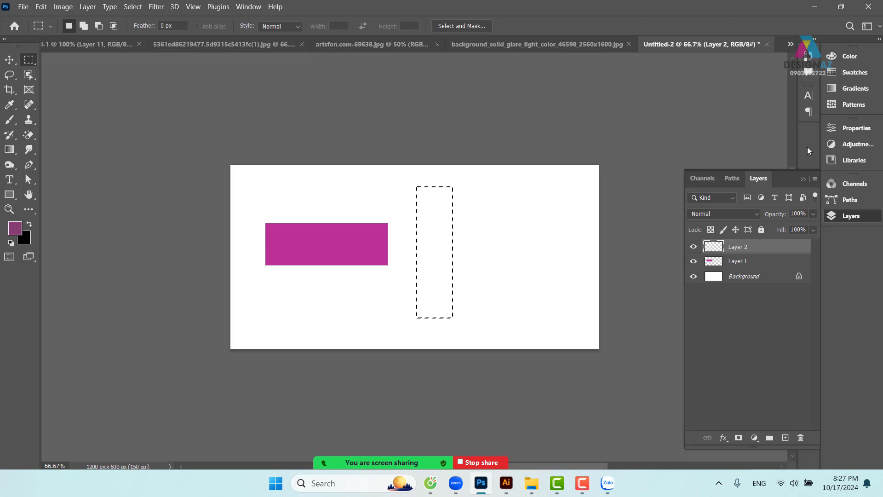
pyautogui.hotkey('alt', 'BackSpace')
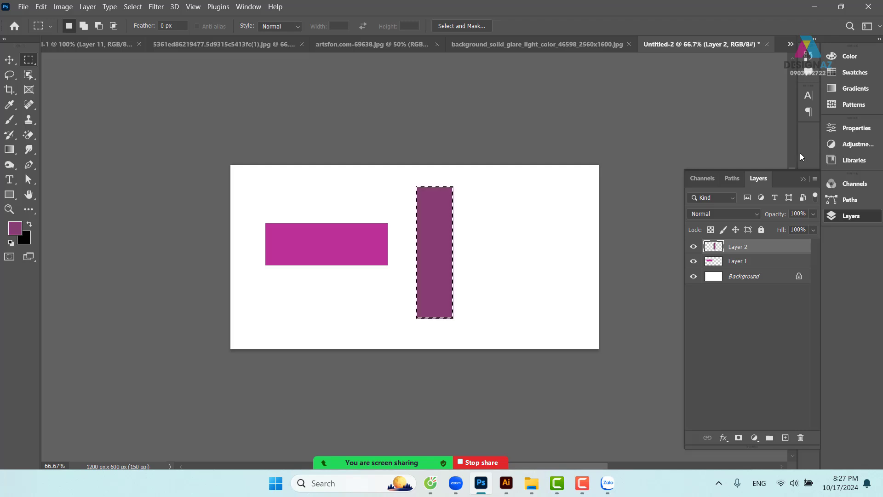
pyautogui.hotkey('ctrl', 'd')
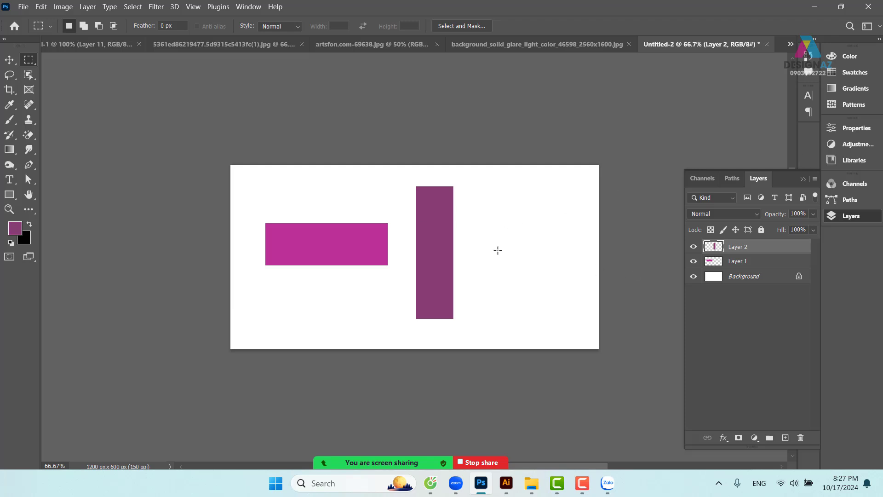
# Fill a square selection right of the tall rectangle with blue #368fc8 on a new layer, and deselect.
pyautogui.moveTo(479, 215); pyautogui.dragTo(528, 264)
pyautogui.click(785, 438)
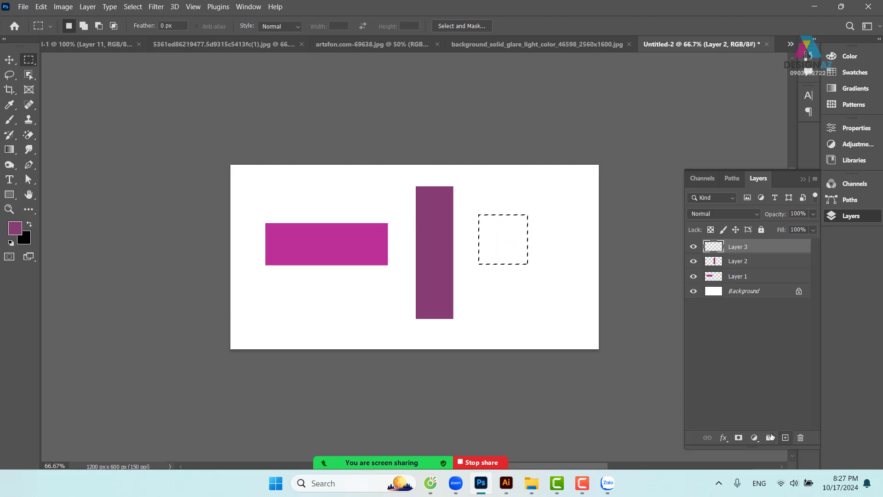
pyautogui.click(15, 227)
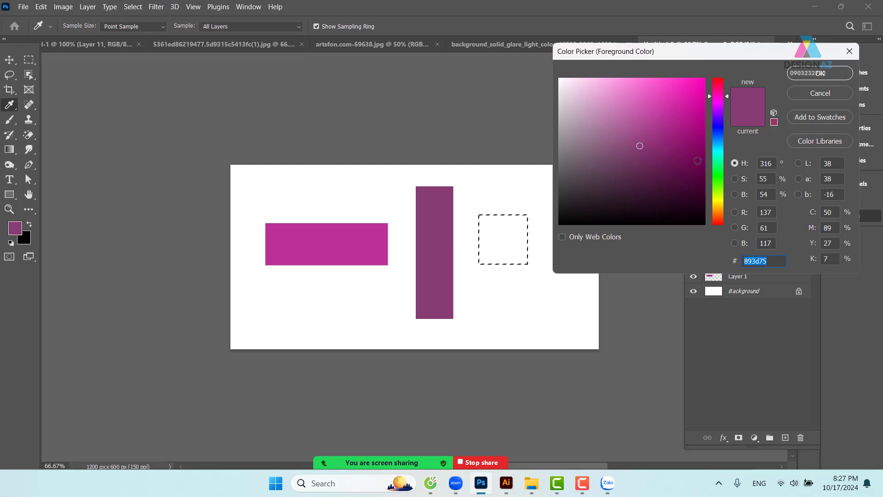
pyautogui.click(720, 137)
pyautogui.moveTo(719, 138); pyautogui.dragTo(719, 142)
pyautogui.click(666, 110)
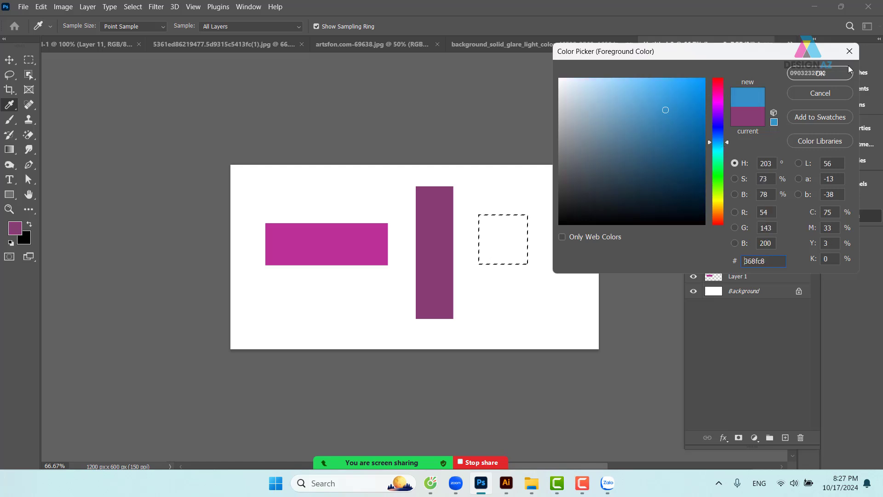
pyautogui.press('Return')
pyautogui.hotkey('alt', 'BackSpace')
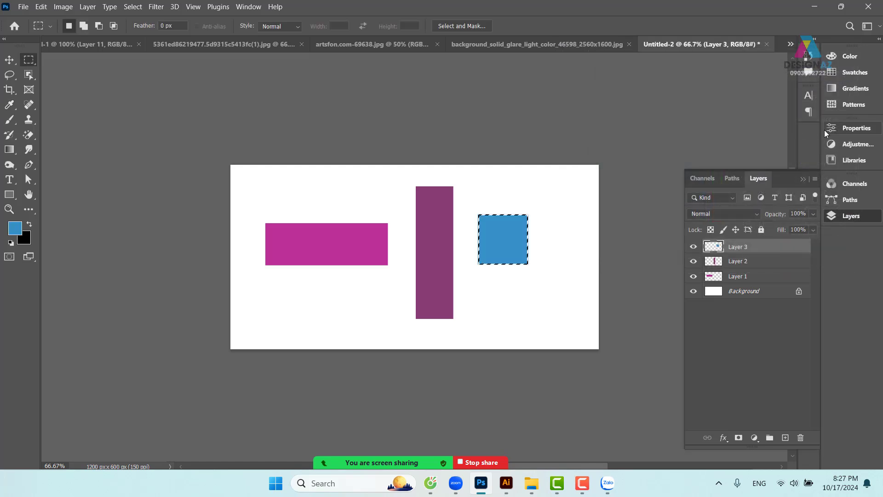
pyautogui.hotkey('ctrl', 'd')
# Move the blue square on Layer 3 slightly down and to the right with the Move tool.
pyautogui.hotkey('ctrl', '+')
pyautogui.moveTo(452, 185); pyautogui.dragTo(399, 193)
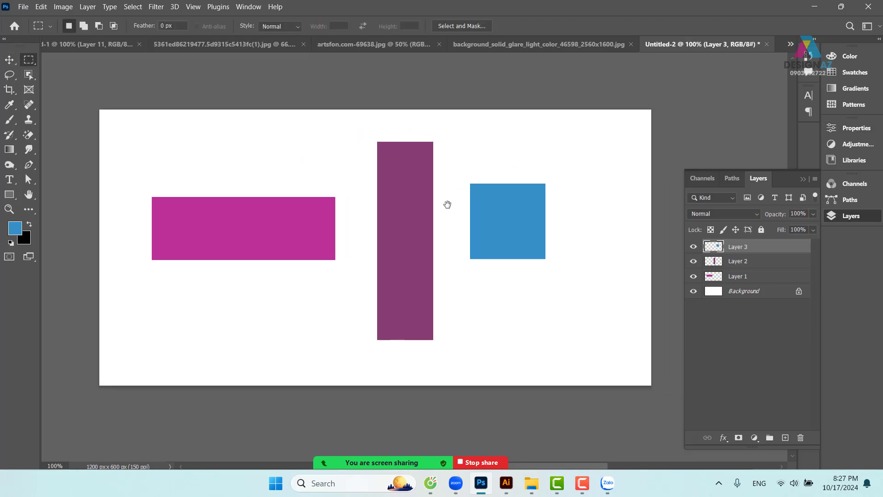
pyautogui.click(9, 60)
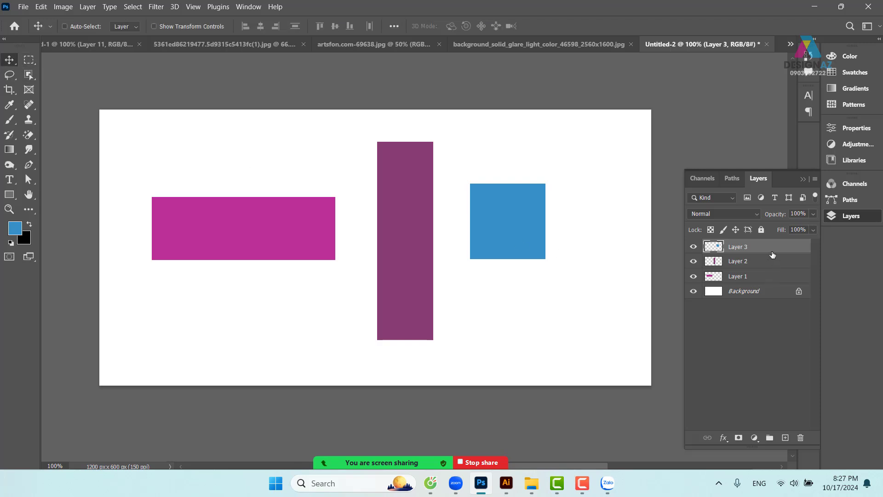
pyautogui.moveTo(515, 243); pyautogui.dragTo(531, 256)
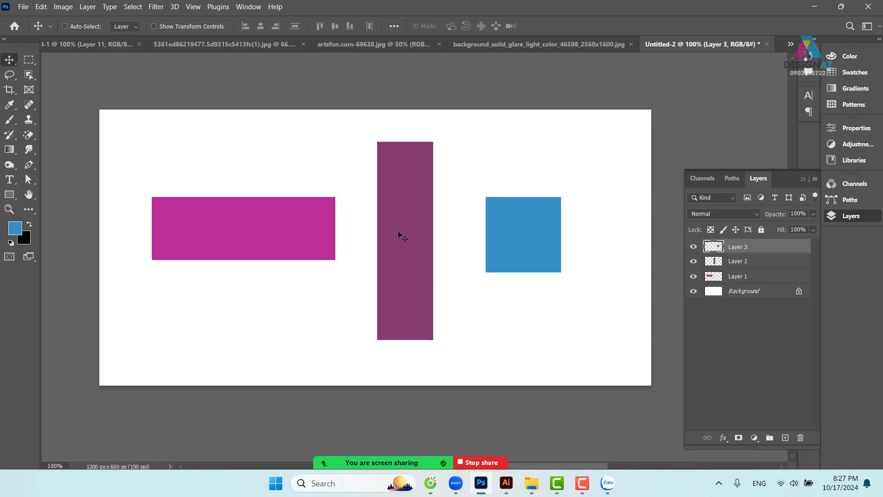
# Nudge the tall purple rectangle on Layer 2 slightly upward, and try moving the magenta rectangle on Layer 1.
pyautogui.click(764, 262)
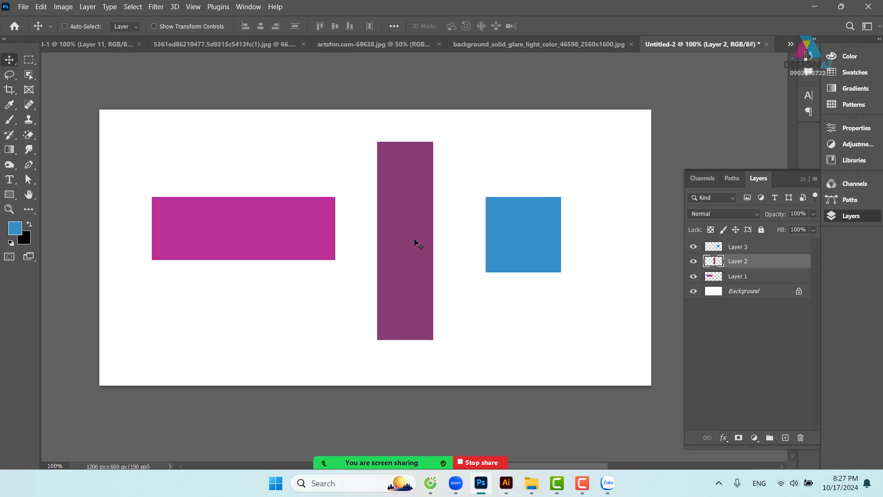
pyautogui.moveTo(414, 243); pyautogui.dragTo(413, 236)
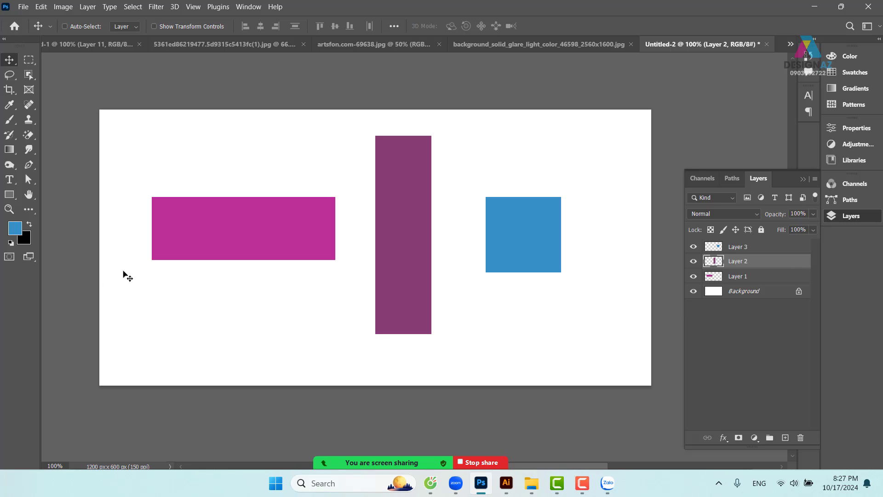
pyautogui.click(784, 276)
pyautogui.moveTo(242, 222)
pyautogui.mouseDown()
pyautogui.moveTo(243, 231)
pyautogui.moveTo(217, 236)
pyautogui.moveTo(226, 227)
pyautogui.mouseUp()
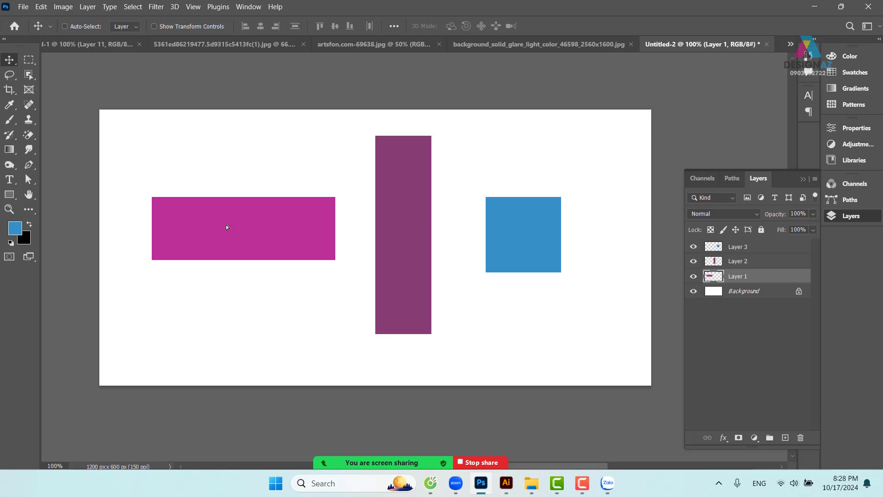
# Choose each shape's layer directly on the canvas, moving the magenta rectangle slightly down and right and the tall purple rectangle up.
pyautogui.rightClick(269, 213)
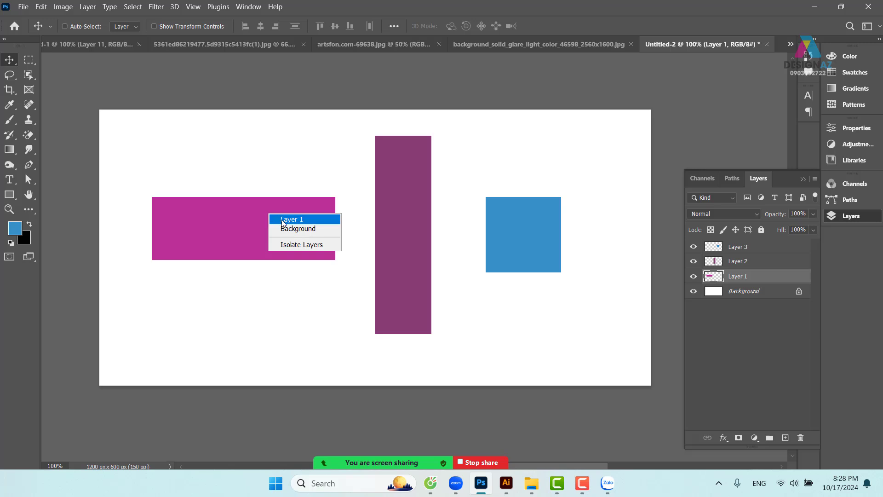
pyautogui.click(289, 219)
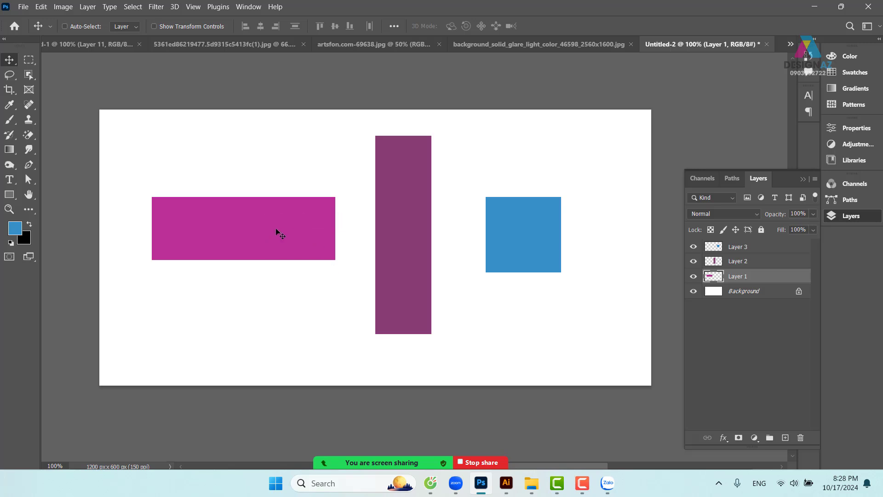
pyautogui.moveTo(276, 228); pyautogui.dragTo(281, 235)
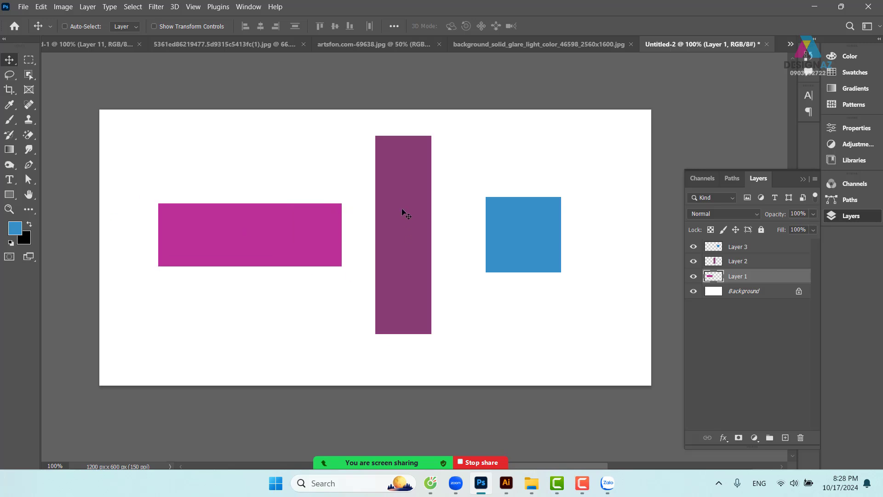
pyautogui.rightClick(403, 155)
pyautogui.click(423, 159)
pyautogui.moveTo(409, 172); pyautogui.dragTo(398, 161)
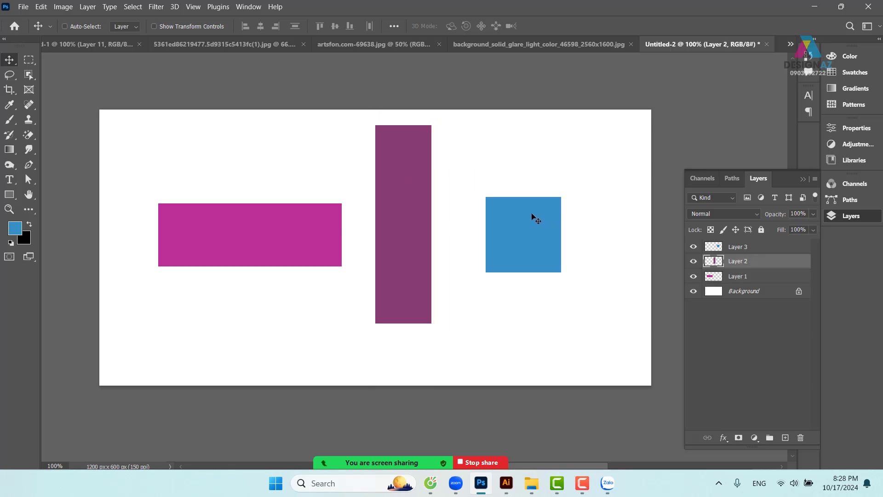
# Select the blue square's layer directly from the canvas and move the square slightly upward.
pyautogui.rightClick(533, 215)
pyautogui.click(554, 221)
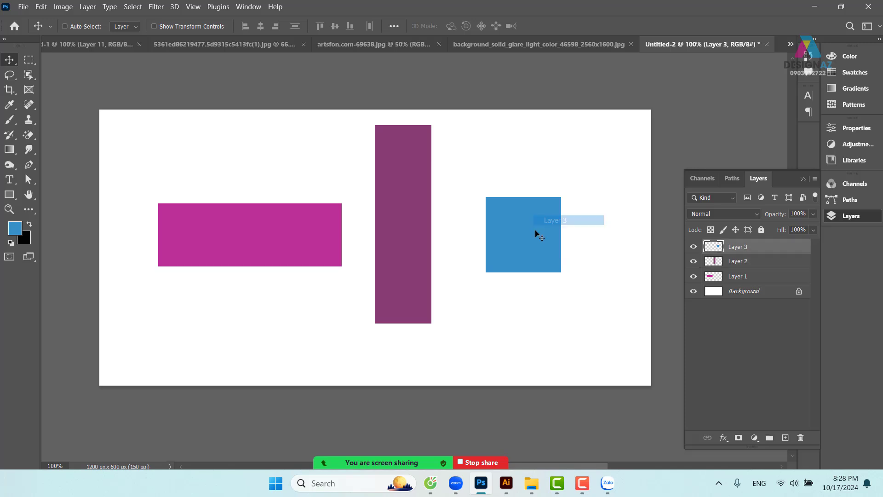
pyautogui.moveTo(536, 233); pyautogui.dragTo(535, 222)
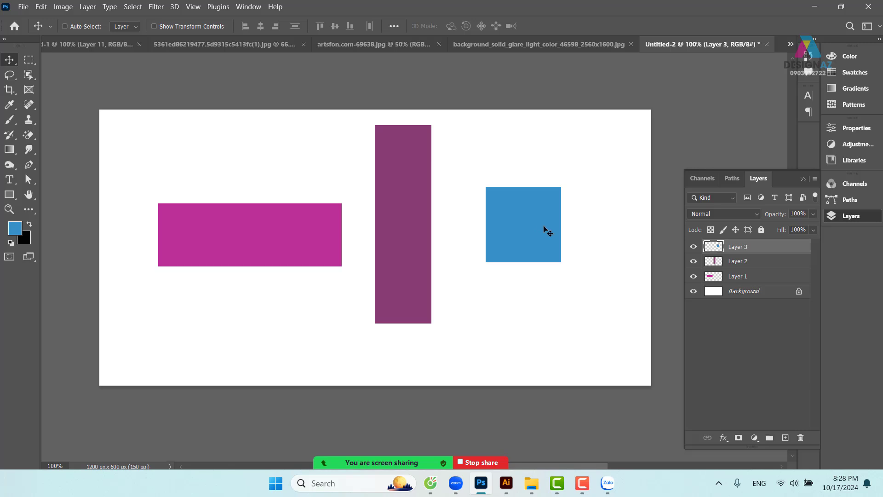
# Rename the blue square's layer to XANH NHAT.
pyautogui.doubleClick(738, 247)
pyautogui.write('XANH NHAT')
pyautogui.press('Return')
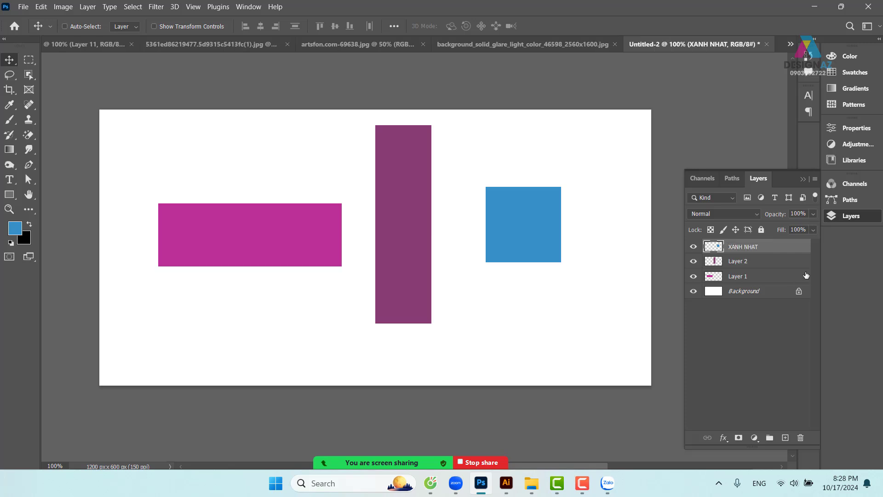
# Select the tall purple rectangle's layer from the canvas and rename it to TIM DAM.
pyautogui.rightClick(400, 180)
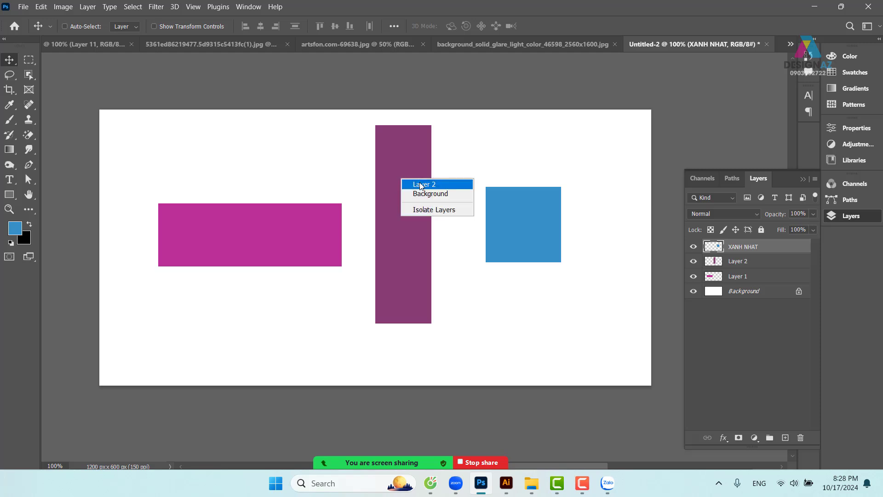
pyautogui.click(420, 185)
pyautogui.doubleClick(738, 262)
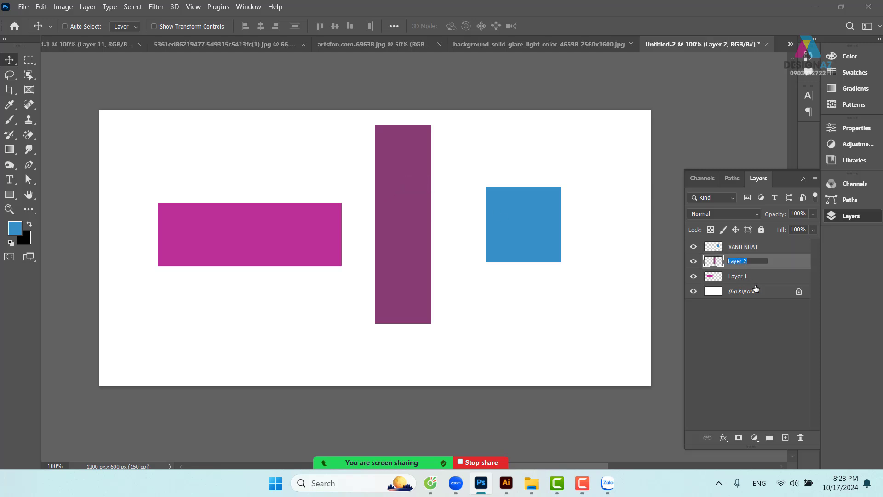
pyautogui.write('TIM DAM')
pyautogui.press('Return')
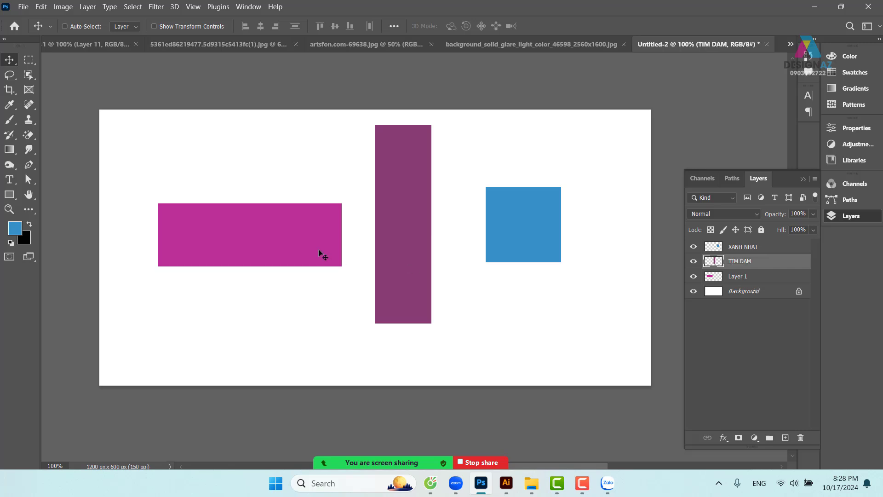
# Select the magenta rectangle's layer from the canvas and rename it to TIM NHAT.
pyautogui.rightClick(323, 232)
pyautogui.click(340, 236)
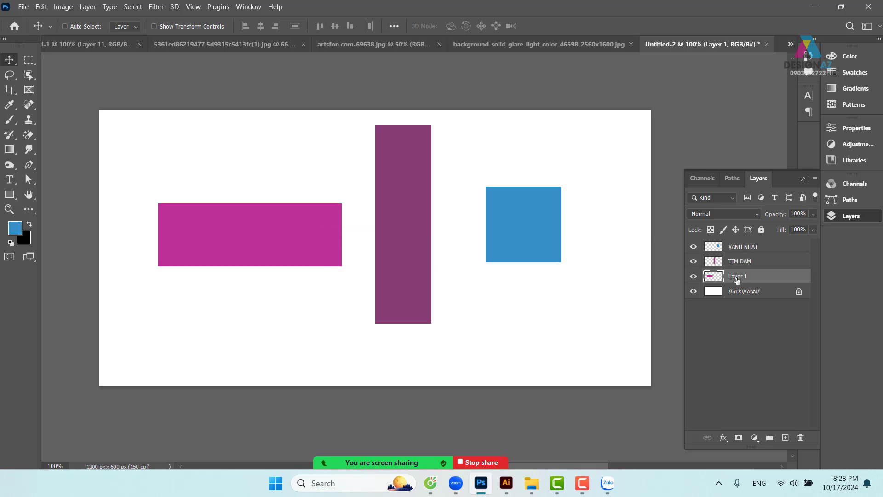
pyautogui.doubleClick(738, 276)
pyautogui.write('TIM NHAT')
pyautogui.press('Return')
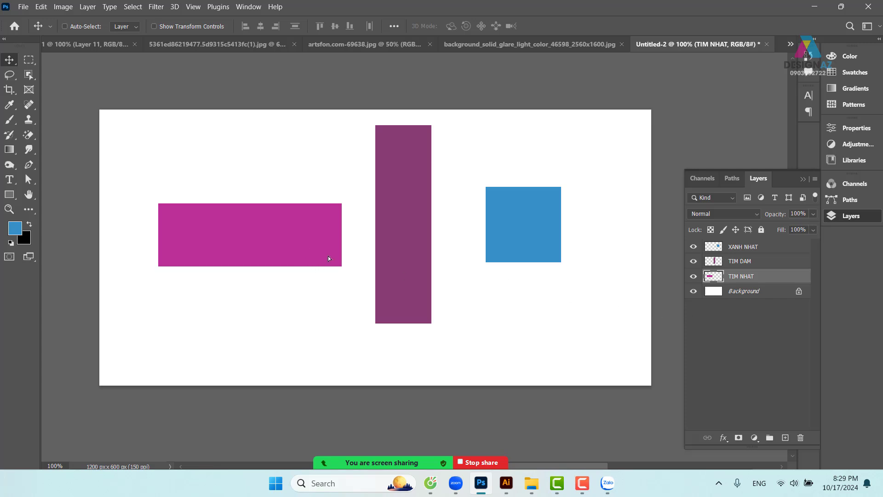
# Nudge the magenta rectangle slightly left and down, and enlarge it proportionally to about 104% with Free Transform.
pyautogui.moveTo(295, 246)
pyautogui.mouseDown()
pyautogui.moveTo(272, 247)
pyautogui.moveTo(284, 251)
pyautogui.mouseUp()
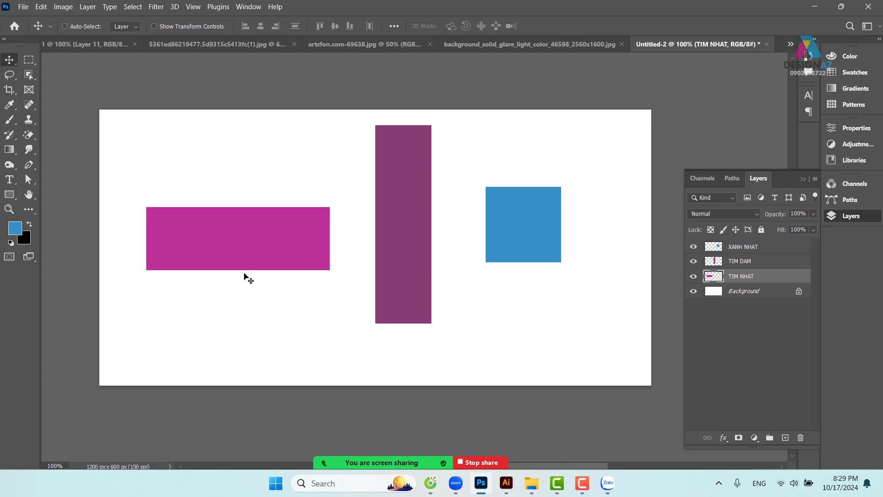
pyautogui.moveTo(247, 276); pyautogui.dragTo(246, 280)
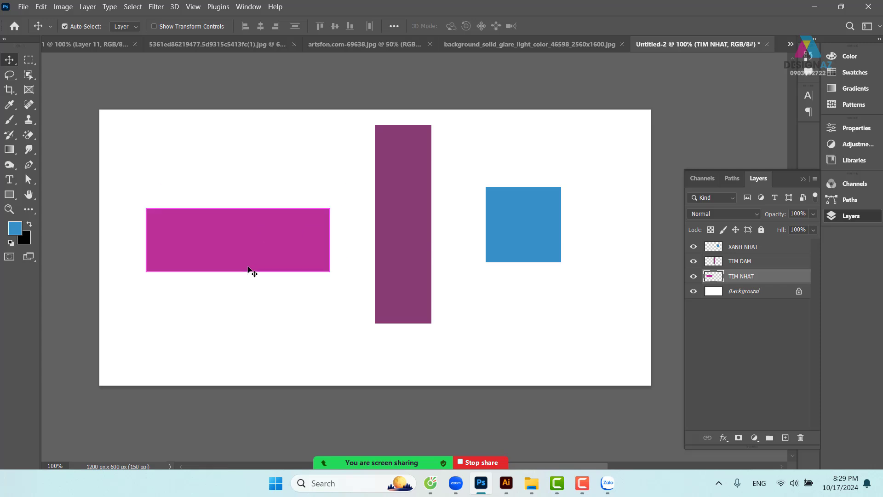
pyautogui.hotkey('ctrl', 't')
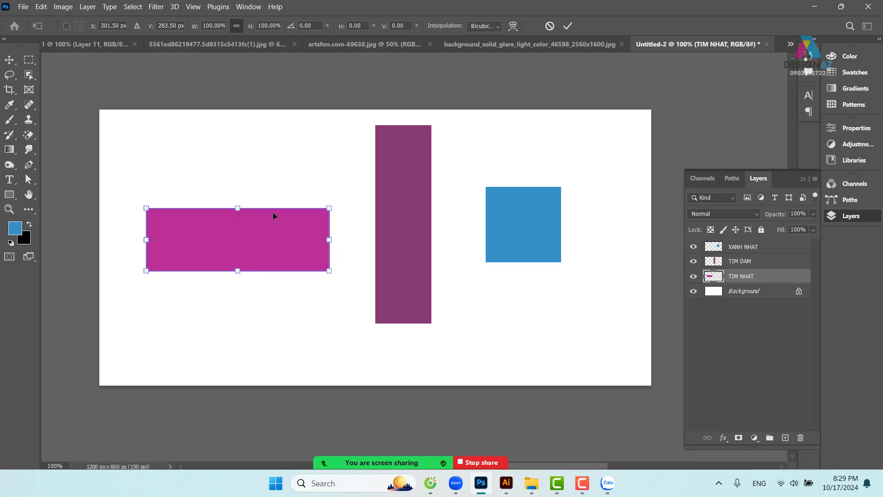
pyautogui.moveTo(329, 208)
pyautogui.mouseDown()
pyautogui.moveTo(374, 174)
pyautogui.moveTo(332, 193)
pyautogui.mouseUp()
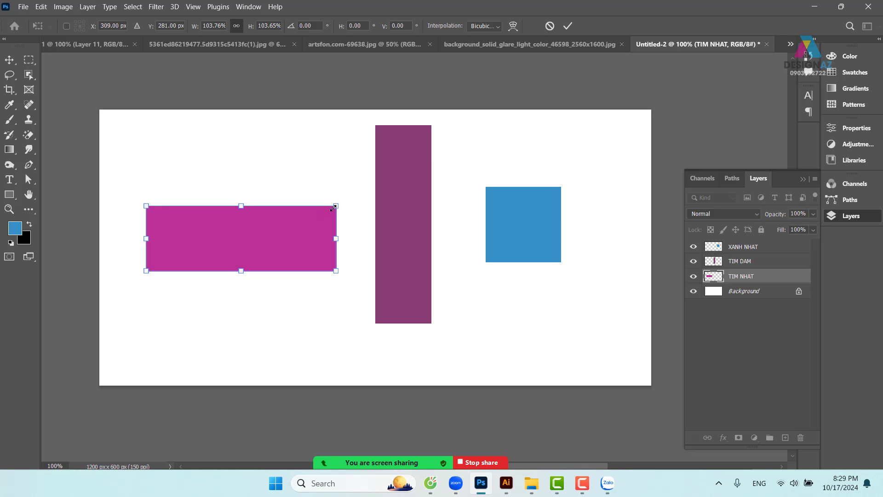
pyautogui.moveTo(336, 207)
pyautogui.mouseDown()
pyautogui.moveTo(341, 198)
pyautogui.moveTo(331, 197)
pyautogui.moveTo(338, 205)
pyautogui.mouseUp()
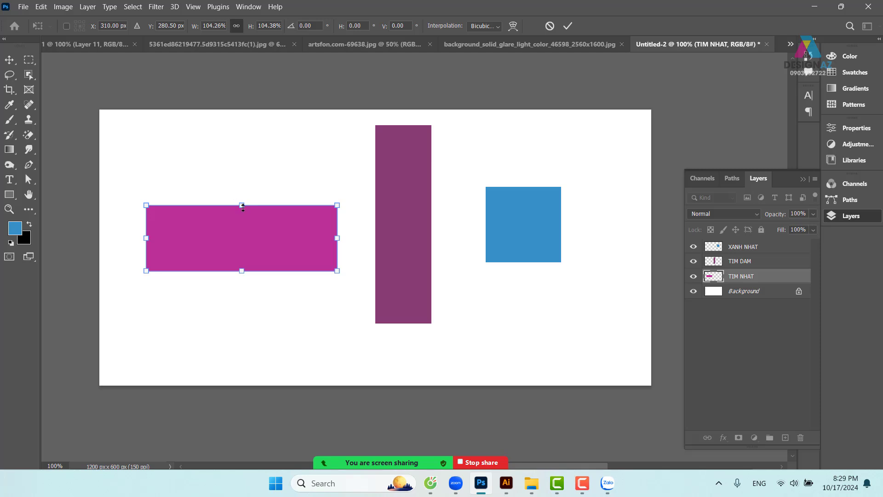
# Resize the magenta rectangle from its edges to about 93% width and 104% height, and apply the transform.
pyautogui.moveTo(242, 205)
pyautogui.mouseDown()
pyautogui.moveTo(242, 181)
pyautogui.moveTo(242, 197)
pyautogui.mouseUp()
pyautogui.moveTo(241, 271)
pyautogui.mouseDown()
pyautogui.moveTo(242, 290)
pyautogui.moveTo(242, 262)
pyautogui.mouseUp()
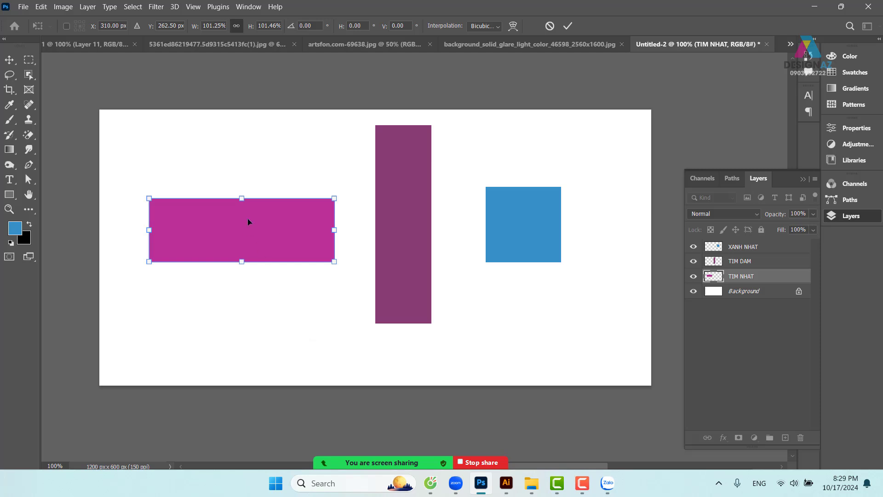
pyautogui.moveTo(244, 201)
pyautogui.mouseDown()
pyautogui.moveTo(242, 165)
pyautogui.moveTo(243, 197)
pyautogui.mouseUp()
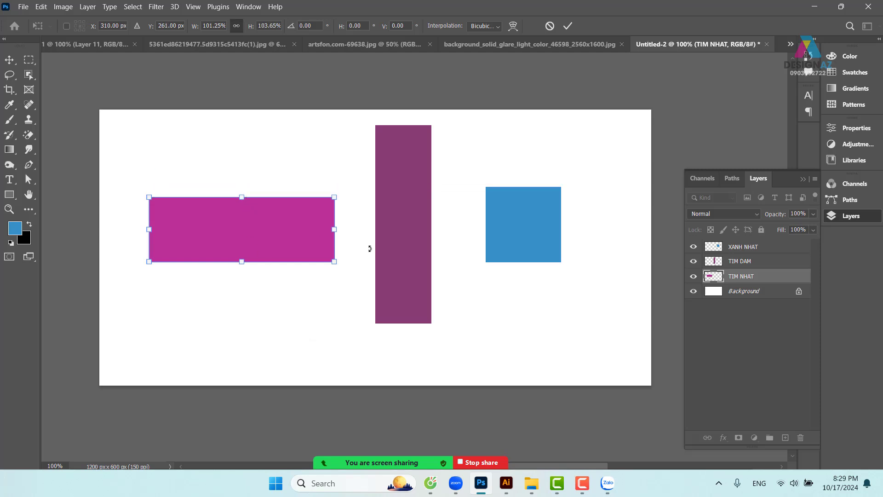
pyautogui.moveTo(338, 234)
pyautogui.mouseDown()
pyautogui.moveTo(360, 231)
pyautogui.moveTo(327, 230)
pyautogui.mouseUp()
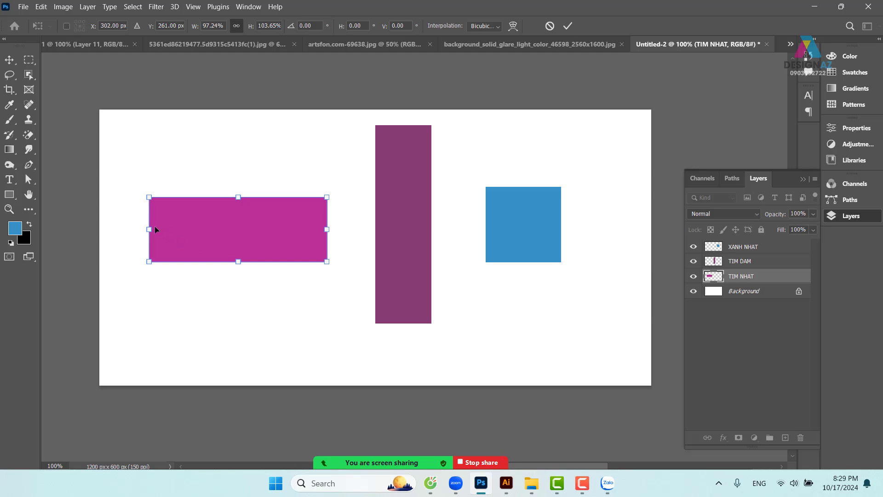
pyautogui.moveTo(149, 229); pyautogui.dragTo(157, 229)
pyautogui.moveTo(242, 262)
pyautogui.mouseDown()
pyautogui.moveTo(244, 278)
pyautogui.moveTo(242, 261)
pyautogui.mouseUp()
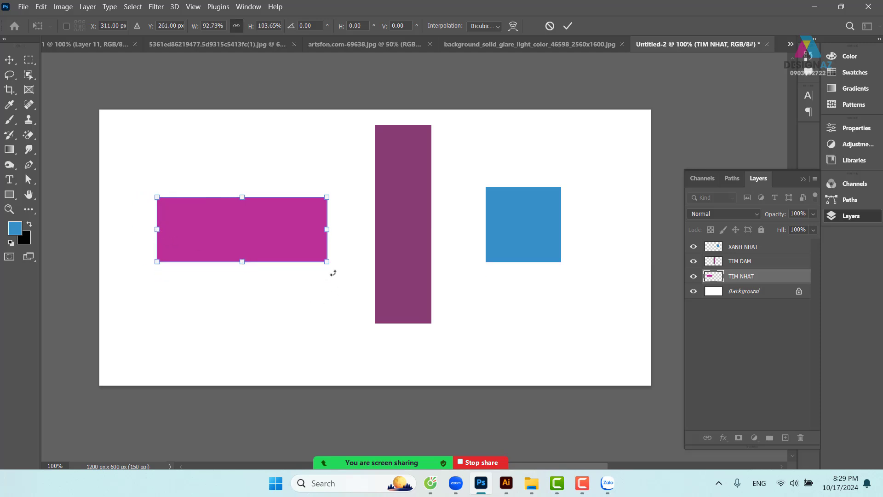
pyautogui.moveTo(334, 273); pyautogui.dragTo(329, 292)
pyautogui.press('Return')
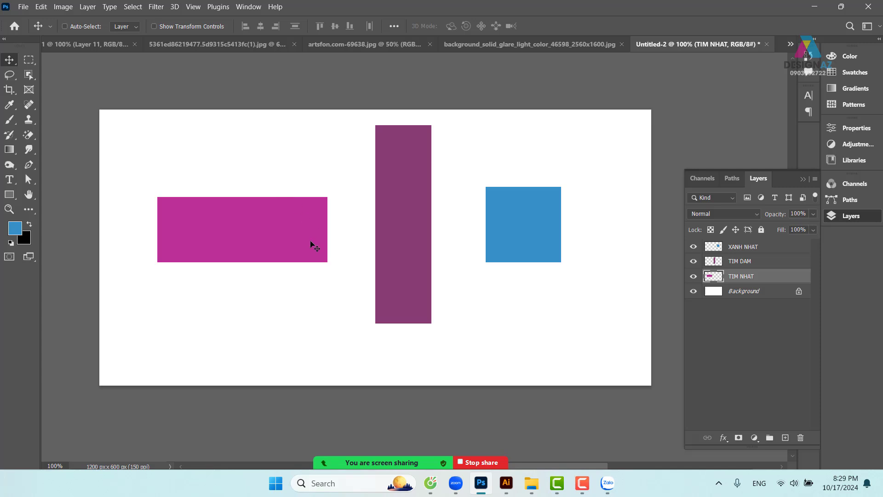
# Move the magenta rectangle behind the tall purple one and place the blue square over their upper-right overlap.
pyautogui.moveTo(276, 247); pyautogui.dragTo(403, 239)
pyautogui.rightClick(529, 206)
pyautogui.click(545, 210)
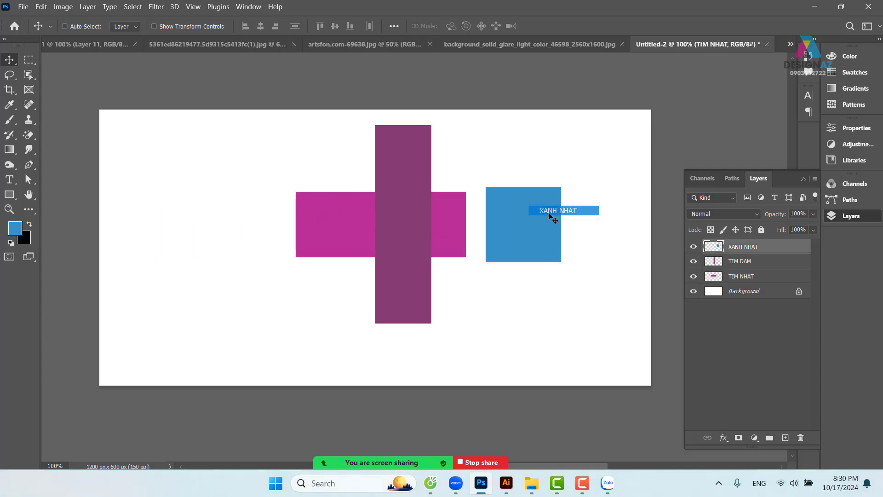
pyautogui.moveTo(491, 202); pyautogui.dragTo(467, 177)
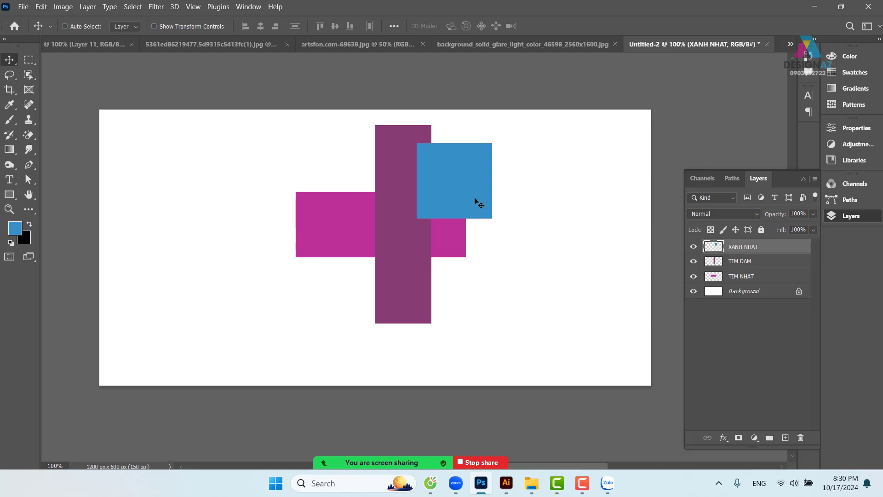
# Send the XANH NHAT layer backward one level at a time until it sits below TIM NHAT.
pyautogui.press('ctrl')
pyautogui.hotkey('ctrl', '[')
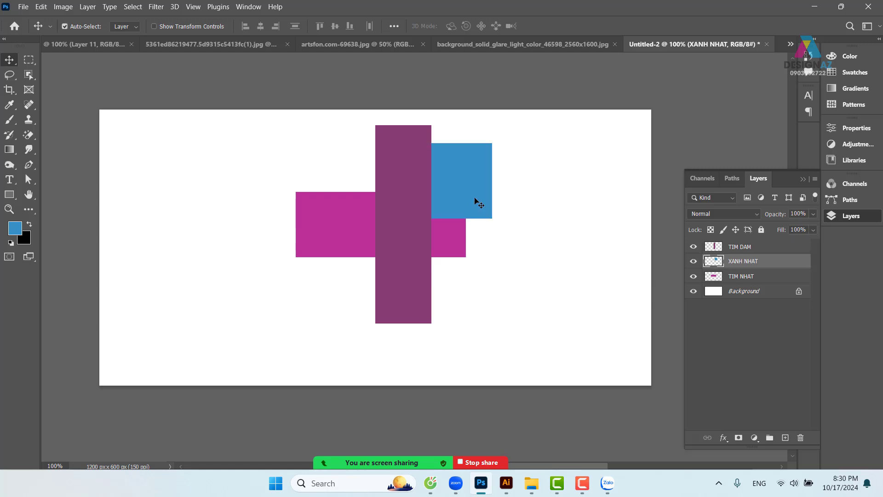
pyautogui.press('ctrl')
pyautogui.hotkey('ctrl', '[')
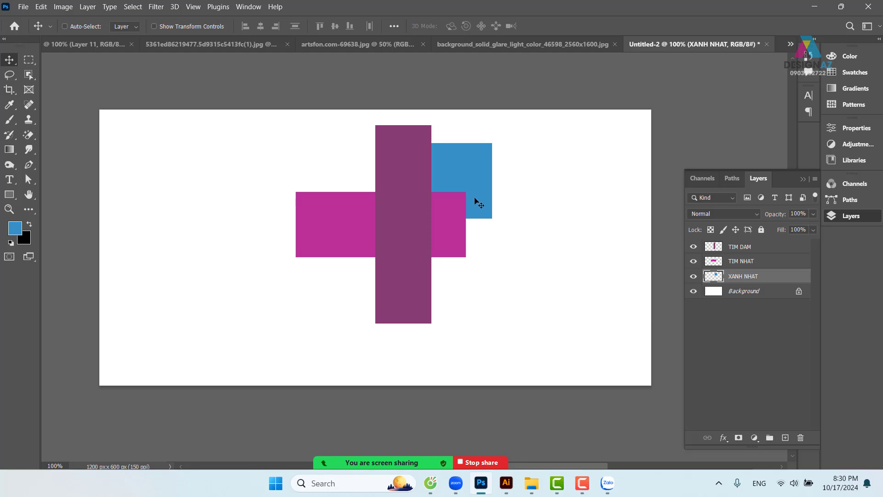
# Bring the XANH NHAT layer forward two levels, above TIM DAM.
pyautogui.press('ctrl')
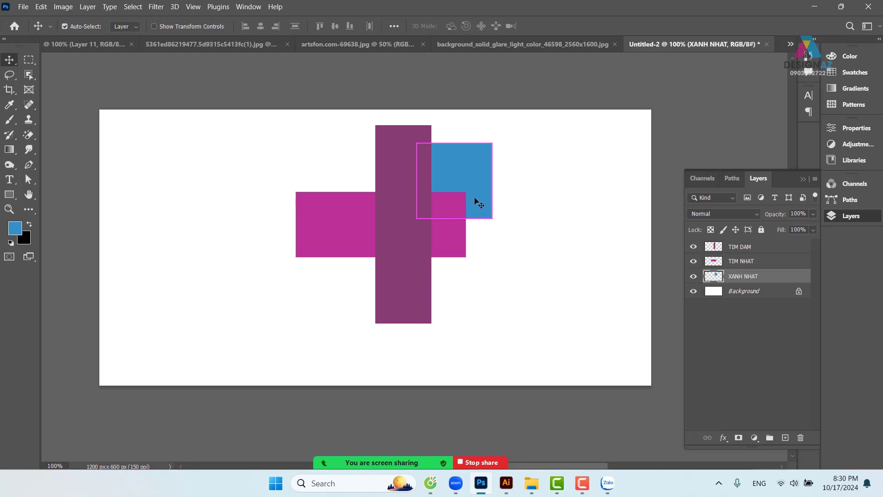
pyautogui.hotkey('ctrl', ']')
pyautogui.hotkey('ctrl', ']')
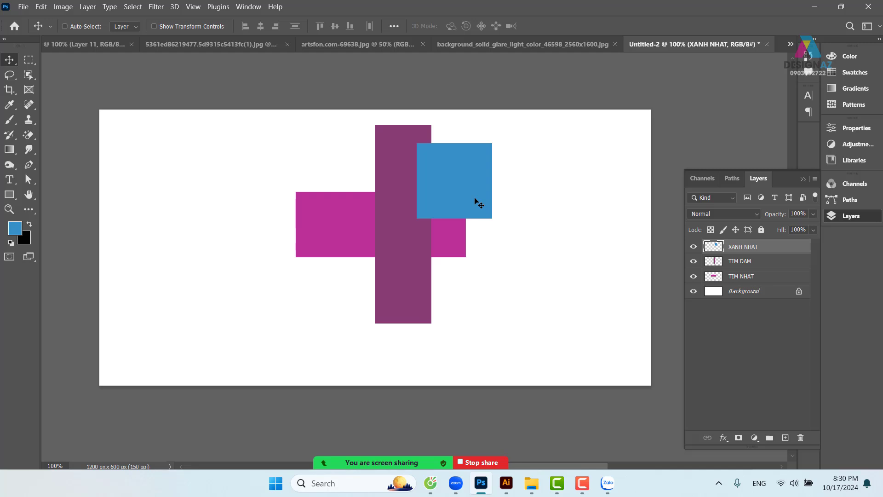
# Send the XANH NHAT layer to the back of the stack and bring it straight to the front again.
pyautogui.press('ctrl')
pyautogui.hotkey('ctrl', 'shift', '[')
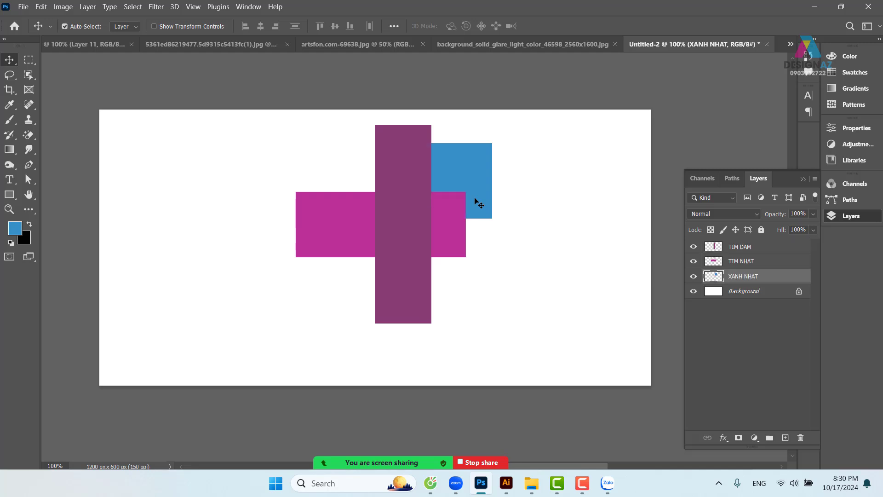
pyautogui.hotkey('ctrl', 'shift', ']')
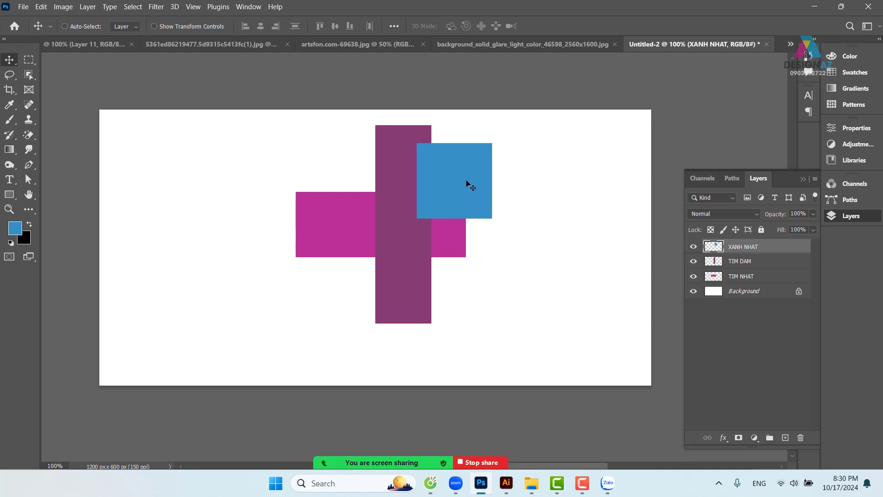
# Select the blue square's layer from the canvas and move the square left, across the tall purple rectangle's left edge.
pyautogui.rightClick(468, 182)
pyautogui.click(488, 188)
pyautogui.moveTo(471, 202); pyautogui.dragTo(391, 212)
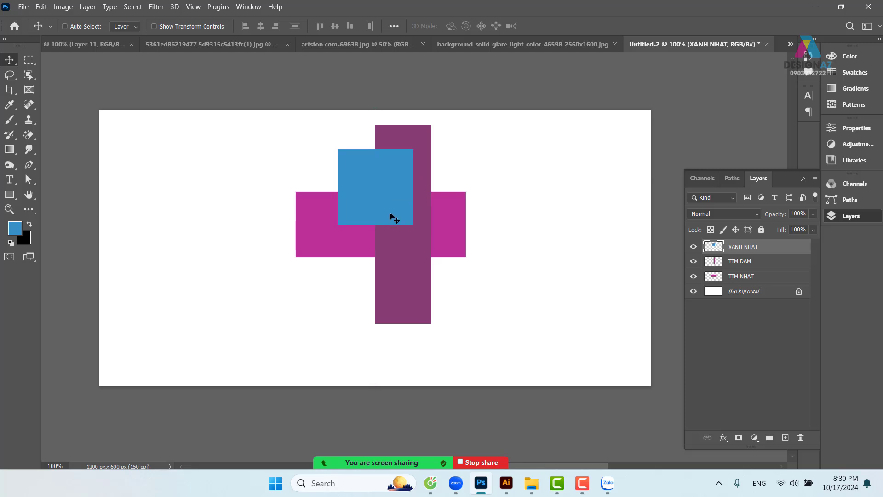
# Lower the XANH NHAT layer's opacity to 16% and restore it to 100%.
pyautogui.click(813, 214)
pyautogui.moveTo(786, 226); pyautogui.dragTo(784, 225)
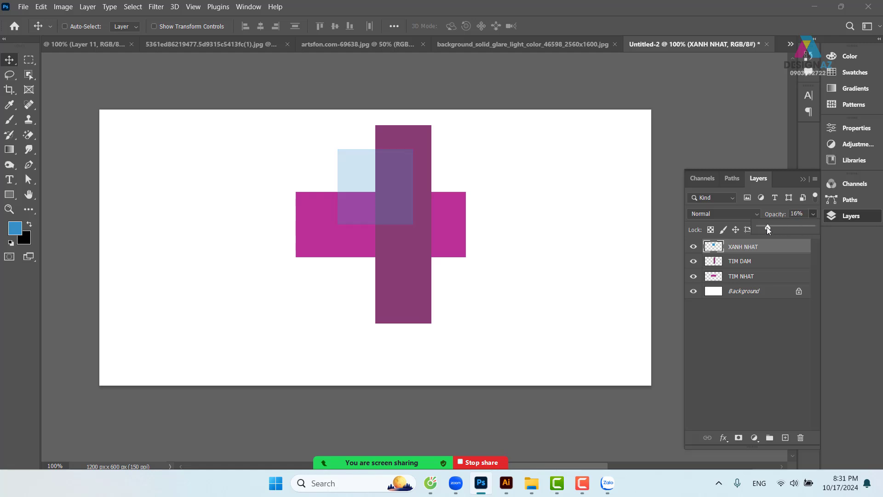
pyautogui.moveTo(766, 227); pyautogui.dragTo(763, 226)
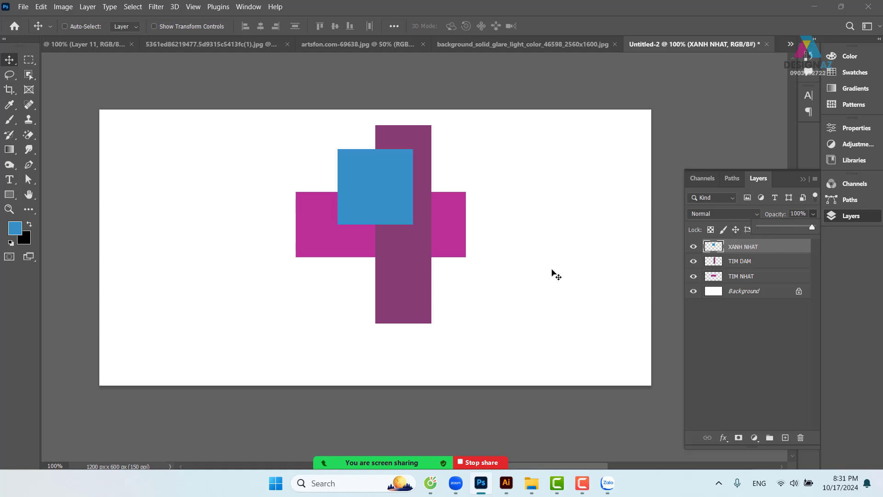
# Move the blue square down and left, onto the lower-left corner of the magenta rectangle.
pyautogui.click(398, 185)
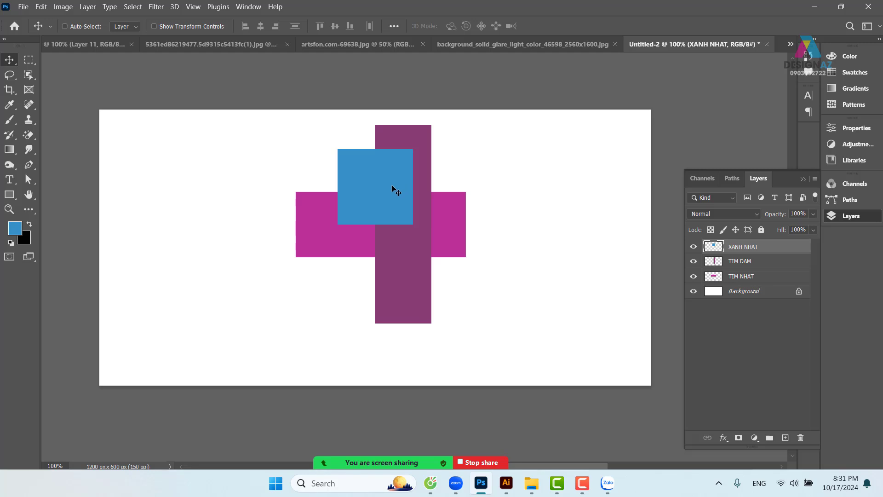
pyautogui.moveTo(395, 189); pyautogui.dragTo(310, 261)
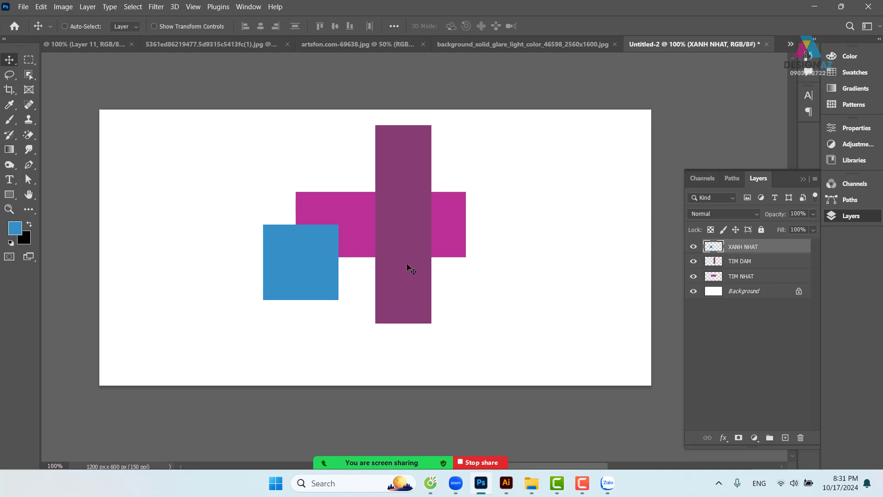
# Look at the woman's photo document and the finished ELIXIR banner, and return to Untitled-2.
pyautogui.click(241, 43)
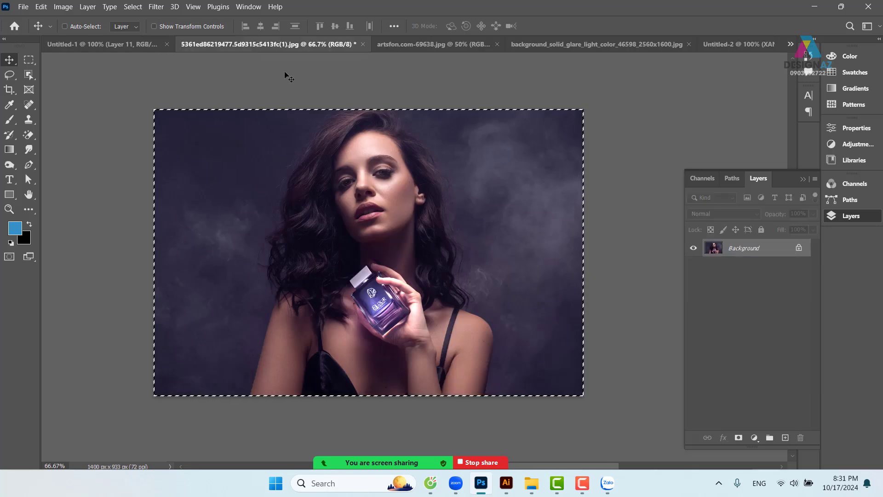
pyautogui.click(147, 44)
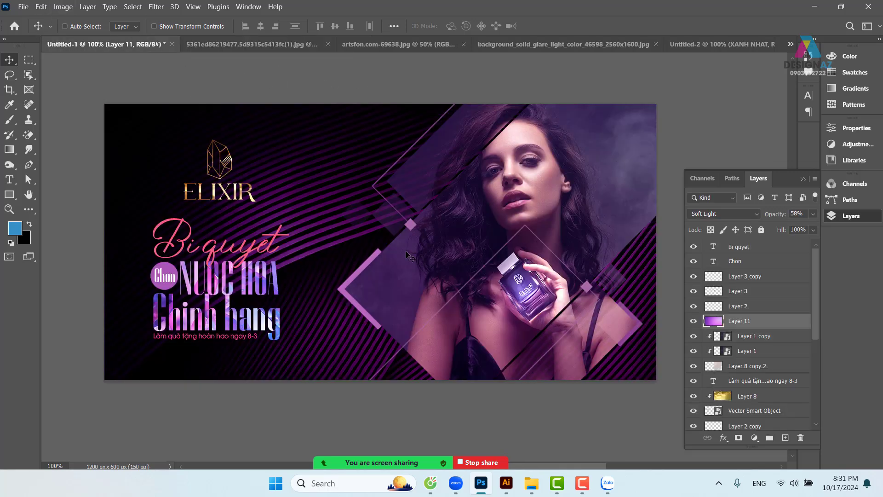
pyautogui.click(710, 45)
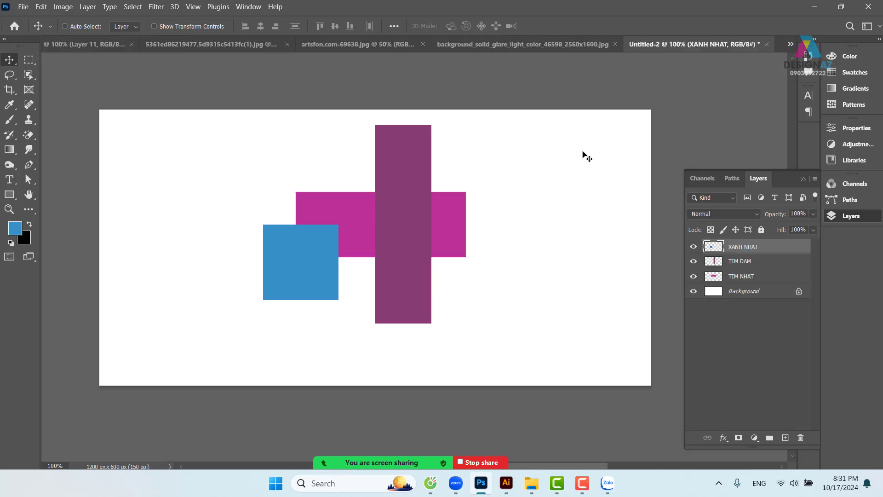
# Copy the photo of the woman with the perfume bottle and paste it above the XANH NHAT layer in Untitled-2.
pyautogui.click(224, 44)
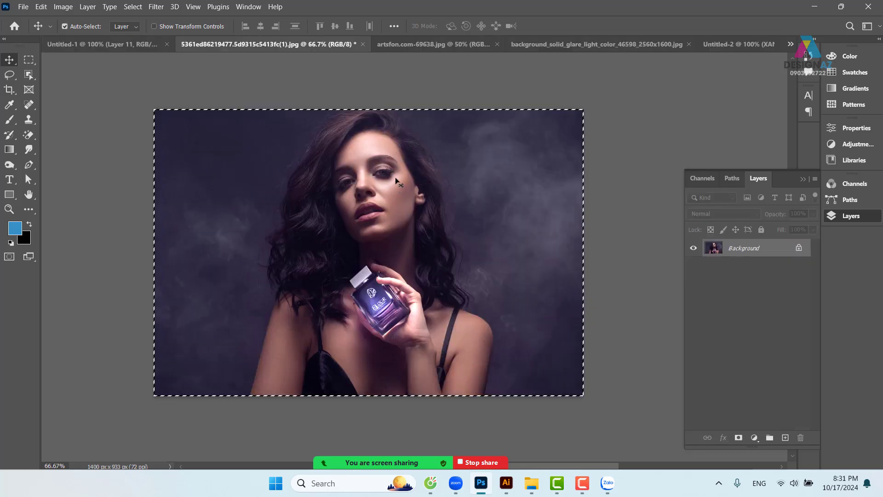
pyautogui.click(741, 44)
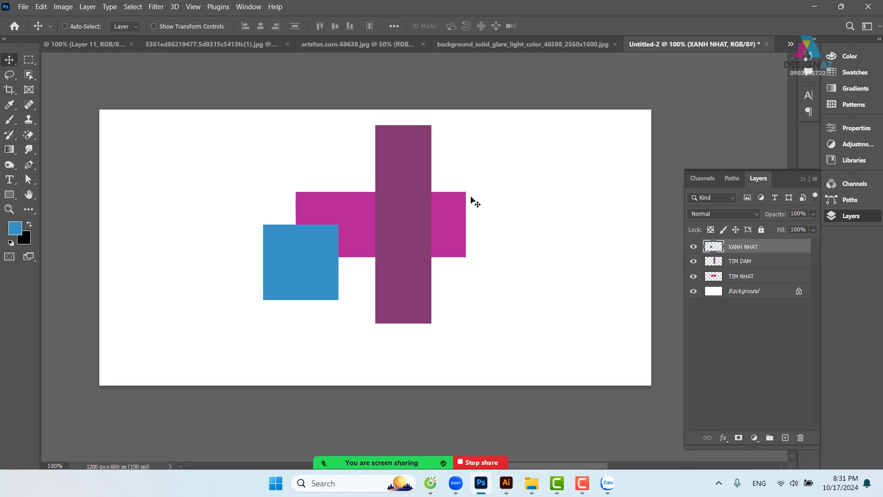
pyautogui.rightClick(295, 266)
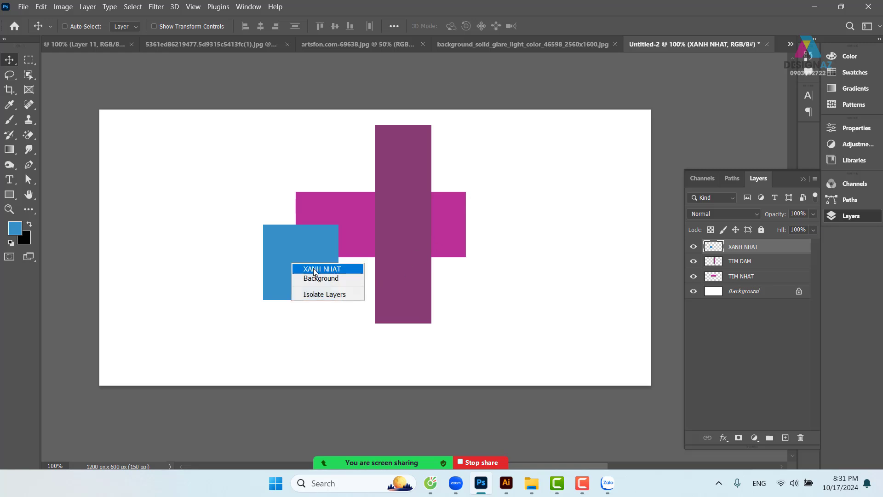
pyautogui.click(315, 269)
pyautogui.hotkey('ctrl', 'v')
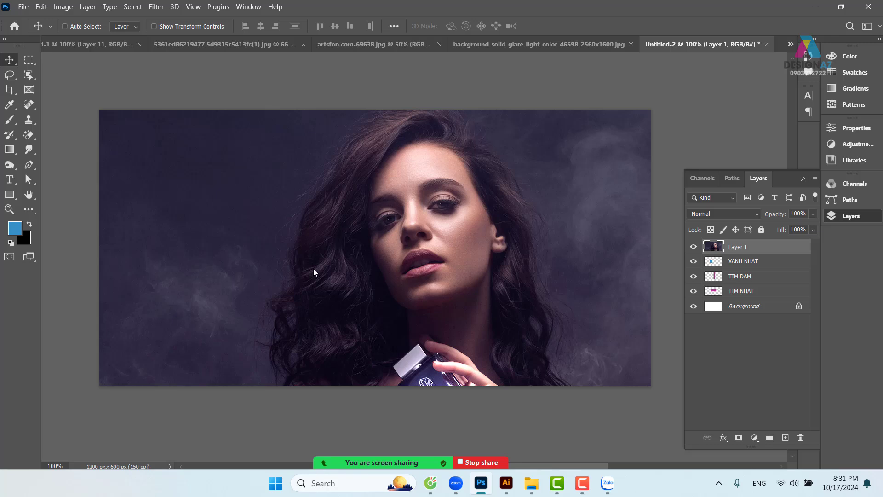
# Scale the pasted photo to about 48%, move it over the blue square and apply the transform.
pyautogui.hotkey('ctrl', 't')
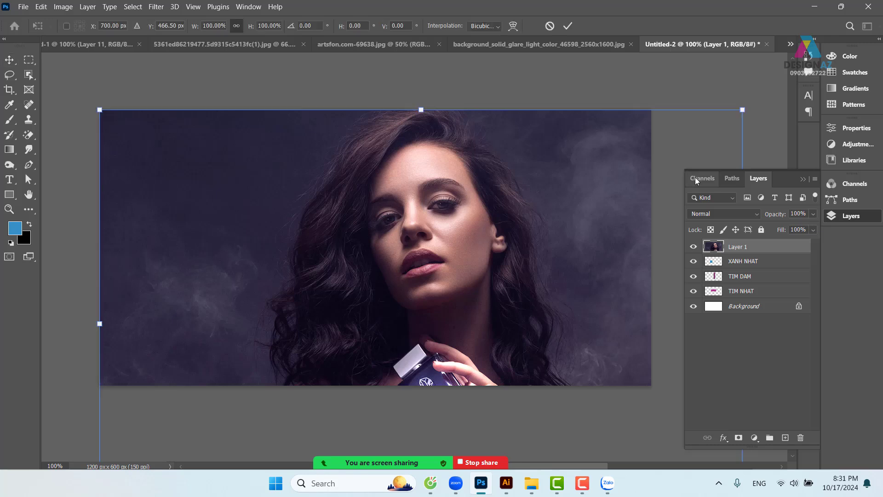
pyautogui.moveTo(743, 110); pyautogui.dragTo(612, 184)
pyautogui.moveTo(400, 319); pyautogui.dragTo(404, 334)
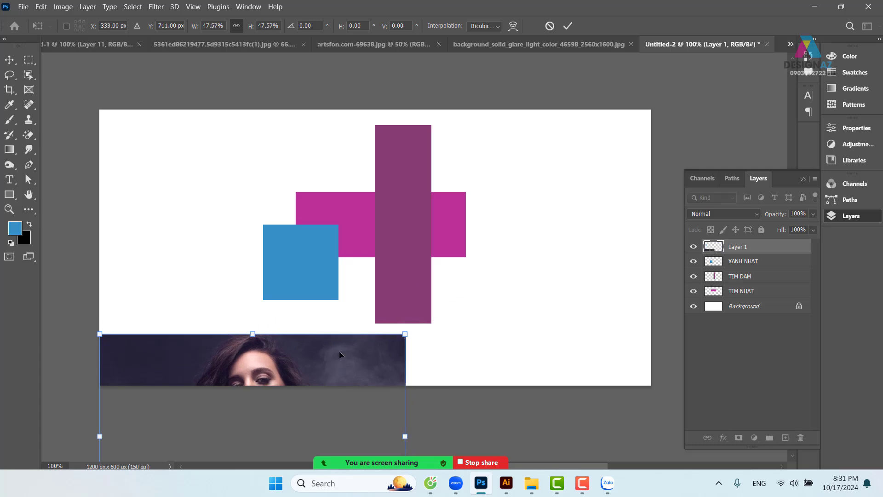
pyautogui.moveTo(339, 352); pyautogui.dragTo(377, 187)
pyautogui.press('Return')
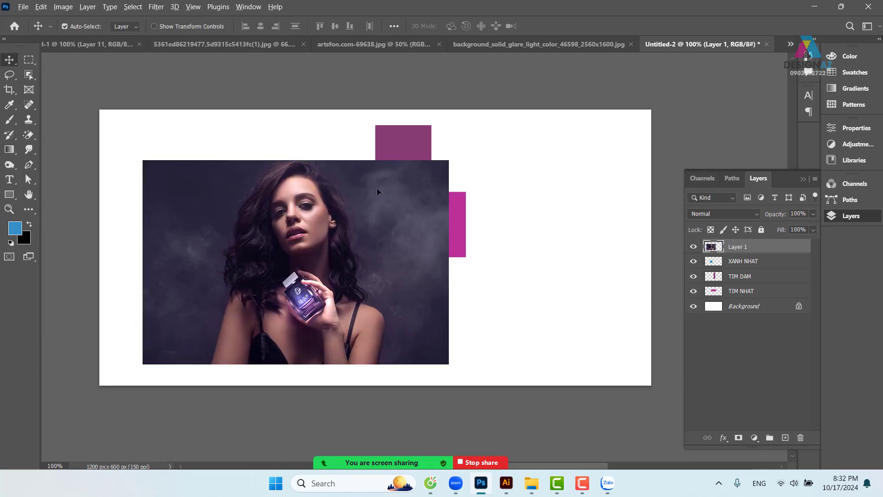
# Clip the photo layer to the XANH NHAT layer and release the clipping mask, trying it twice.
pyautogui.hotkey('ctrl', 'alt', 'g')
pyautogui.hotkey('ctrl', 'alt', 'g')
pyautogui.keyDown('alt'); pyautogui.click(755, 253); pyautogui.keyUp('alt')
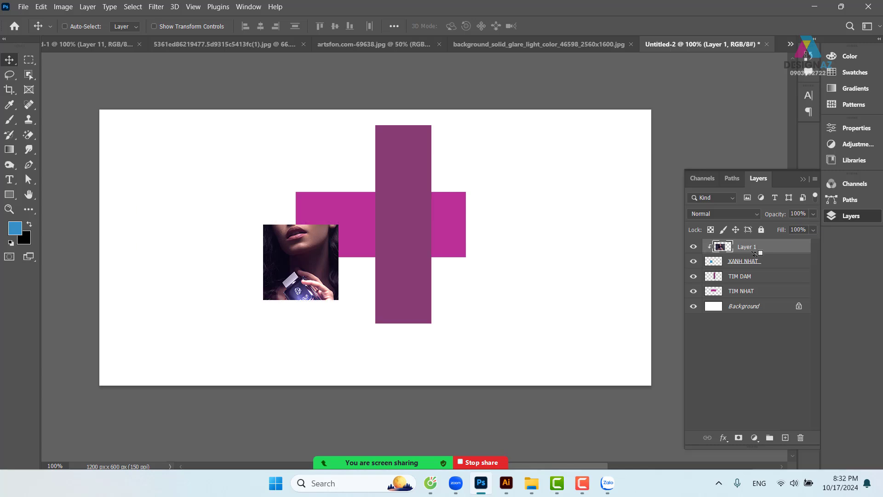
pyautogui.keyDown('alt'); pyautogui.click(755, 253); pyautogui.keyUp('alt')
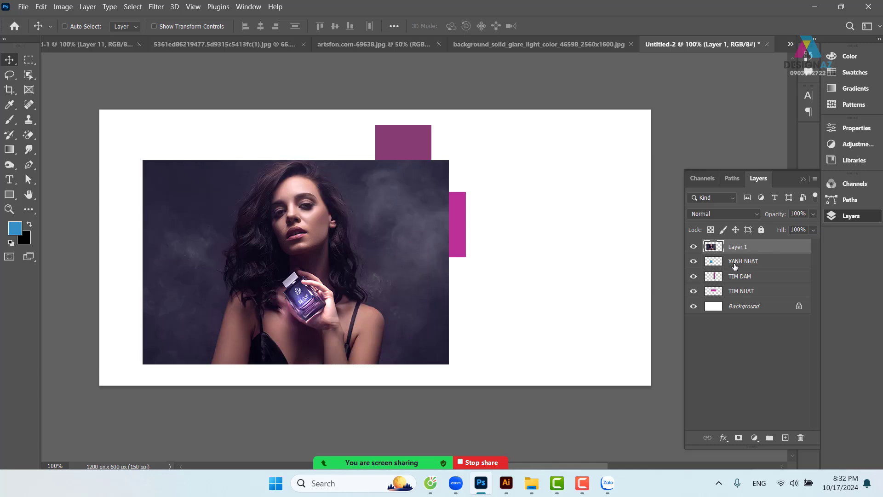
# Move the pasted photo toward the canvas's lower edge and delete its layer, leaving only the coloured shapes.
pyautogui.moveTo(501, 227); pyautogui.dragTo(431, 215)
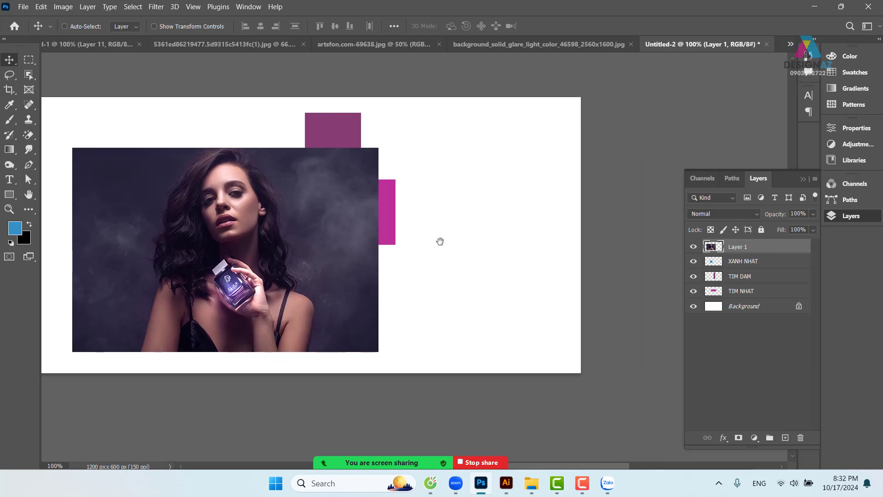
pyautogui.moveTo(306, 261); pyautogui.dragTo(389, 265)
pyautogui.moveTo(424, 233); pyautogui.dragTo(391, 265)
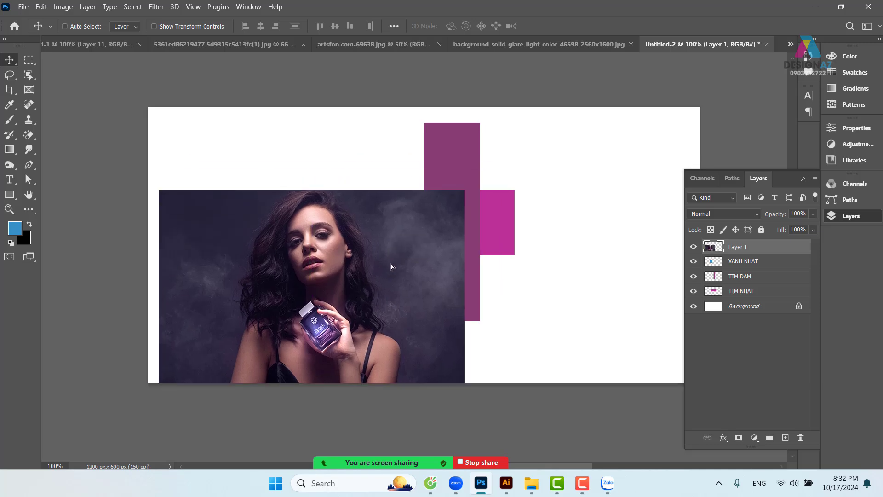
pyautogui.press('Delete')
pyautogui.moveTo(323, 253); pyautogui.dragTo(275, 253)
pyautogui.moveTo(486, 233); pyautogui.dragTo(400, 227)
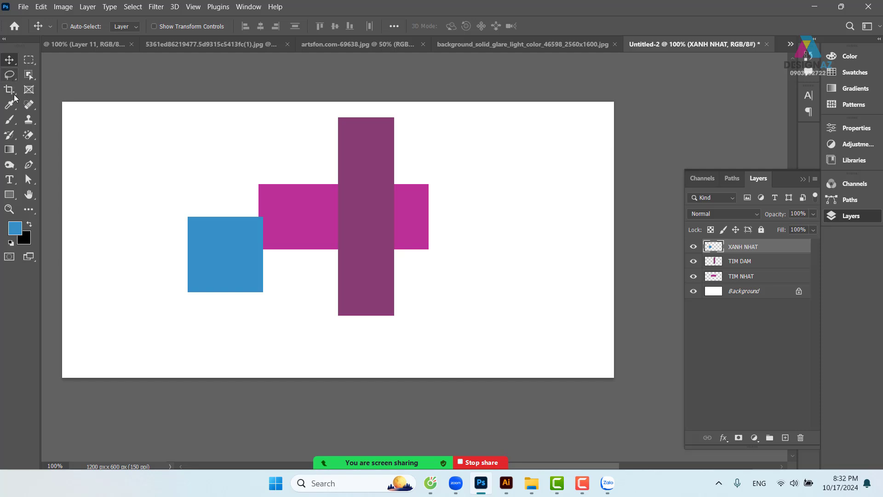
# Add the text "KHUNG" on the white area beside the cross and move it down next to the magenta bar.
pyautogui.click(9, 180)
pyautogui.click(454, 195)
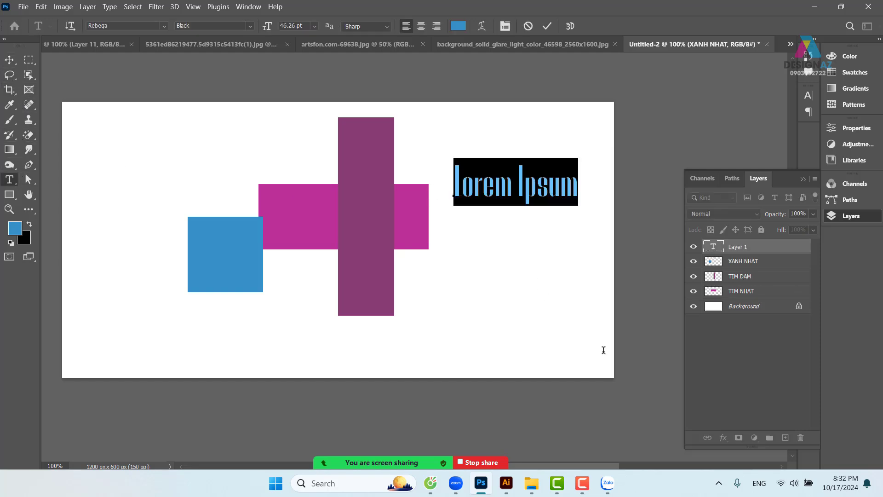
pyautogui.press('BackSpace')
pyautogui.write('KHUNG')
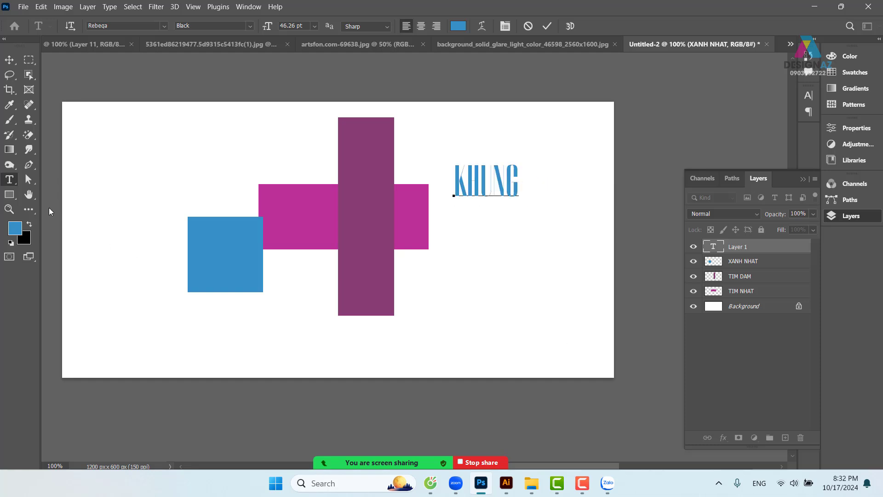
pyautogui.click(10, 60)
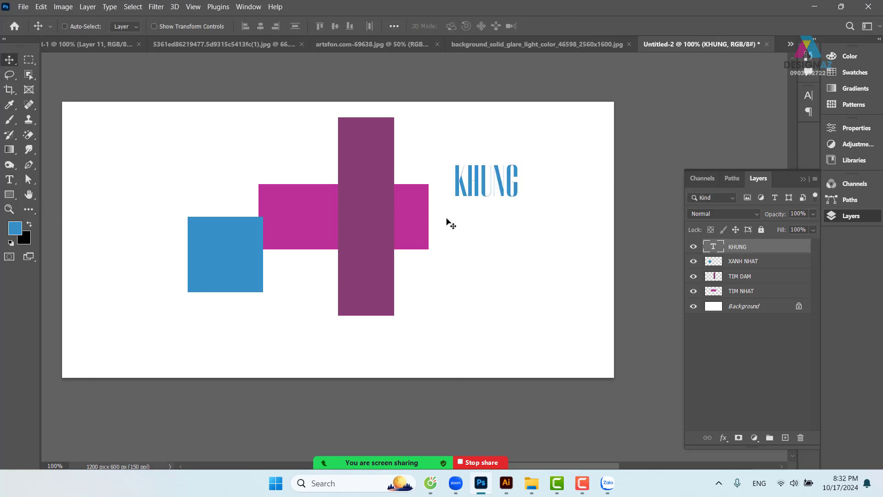
pyautogui.moveTo(469, 198); pyautogui.dragTo(476, 251)
# Set the KHUNG text's font to Pretendo and move the text just below the magenta bar.
pyautogui.press('t')
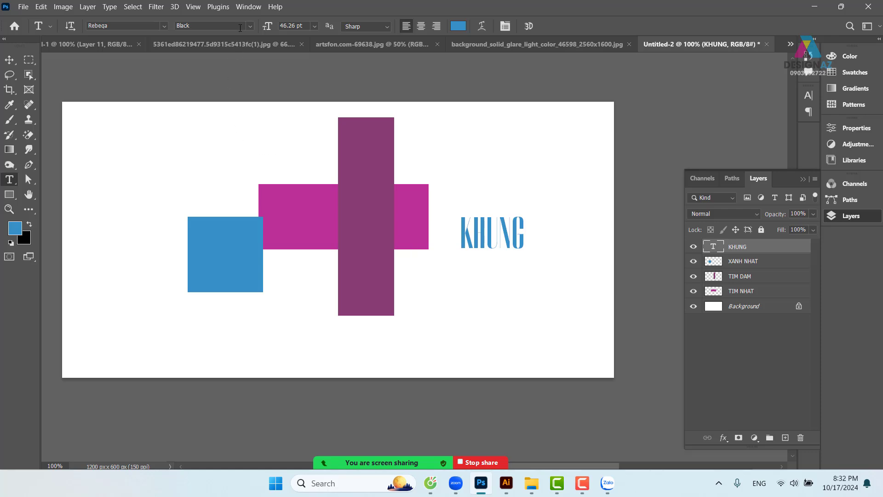
pyautogui.click(164, 25)
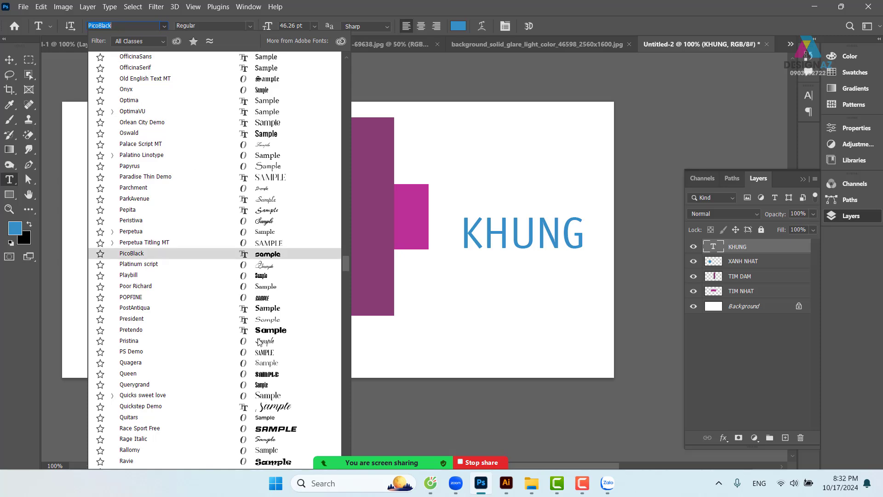
pyautogui.click(272, 330)
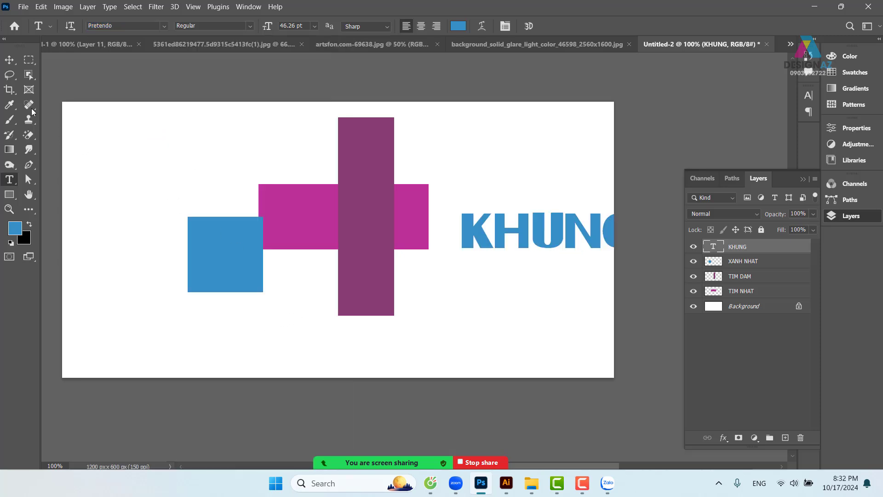
pyautogui.click(9, 59)
pyautogui.moveTo(479, 229); pyautogui.dragTo(422, 274)
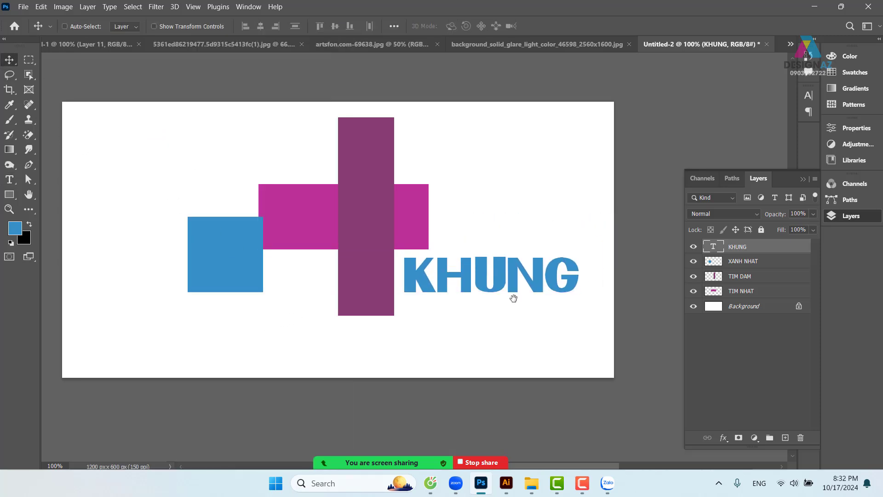
pyautogui.moveTo(497, 290); pyautogui.dragTo(445, 269)
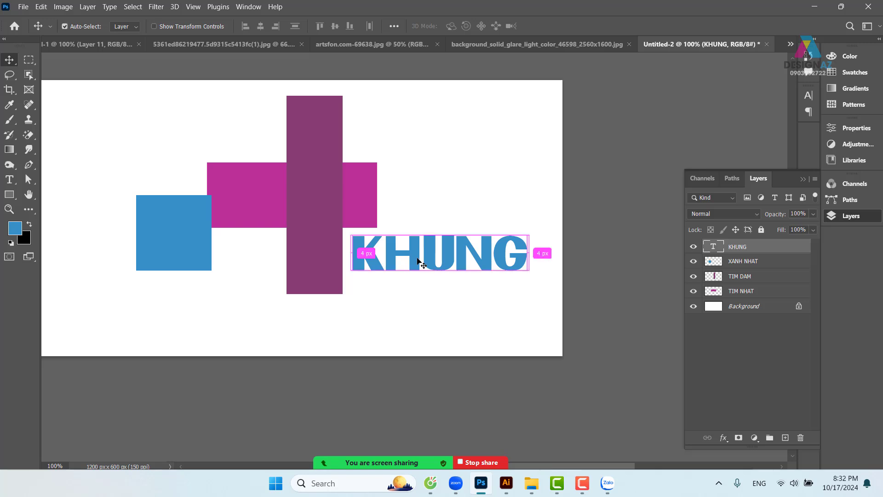
# Paste the woman's photo above the KHUNG text layer, clip it to the text and shift the photo inside the letters.
pyautogui.hotkey('ctrl', 'v')
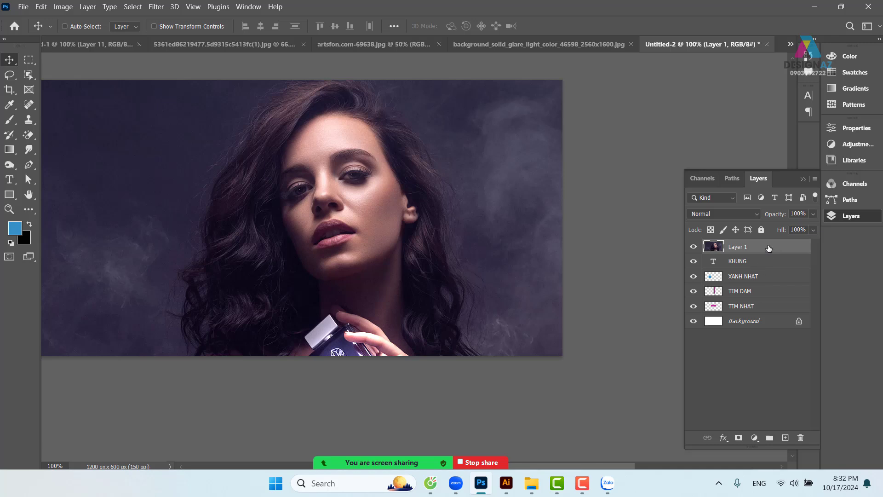
pyautogui.keyDown('alt'); pyautogui.click(759, 268); pyautogui.keyUp('alt')
pyautogui.moveTo(401, 255); pyautogui.dragTo(496, 330)
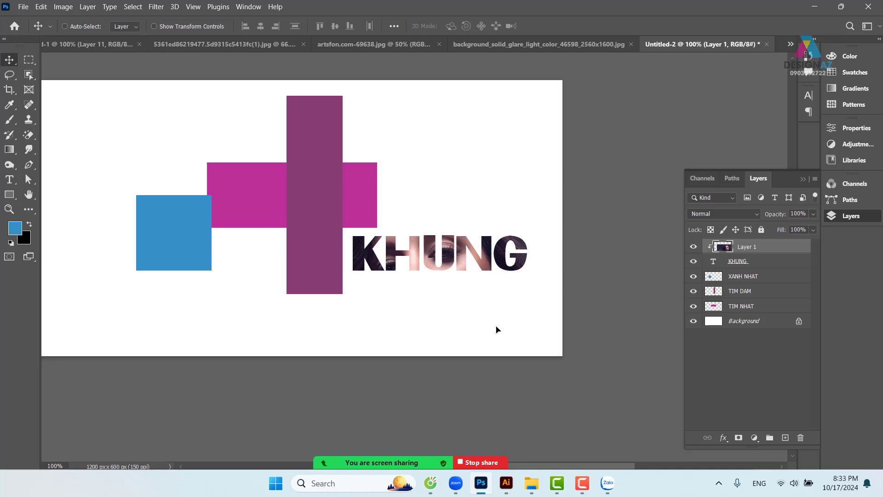
# Delete the clipped photo layer and the KHUNG text layer.
pyautogui.moveTo(434, 291); pyautogui.dragTo(438, 277)
pyautogui.press('Delete')
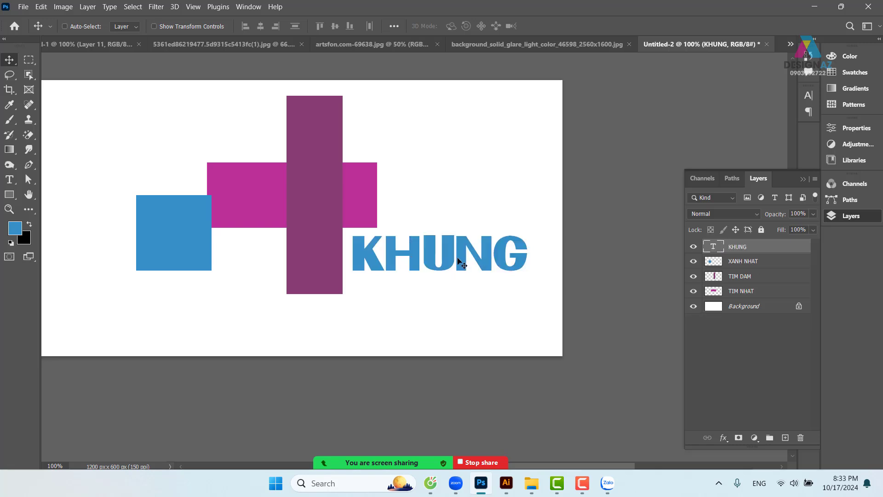
pyautogui.moveTo(457, 260); pyautogui.dragTo(457, 247)
pyautogui.press('Delete')
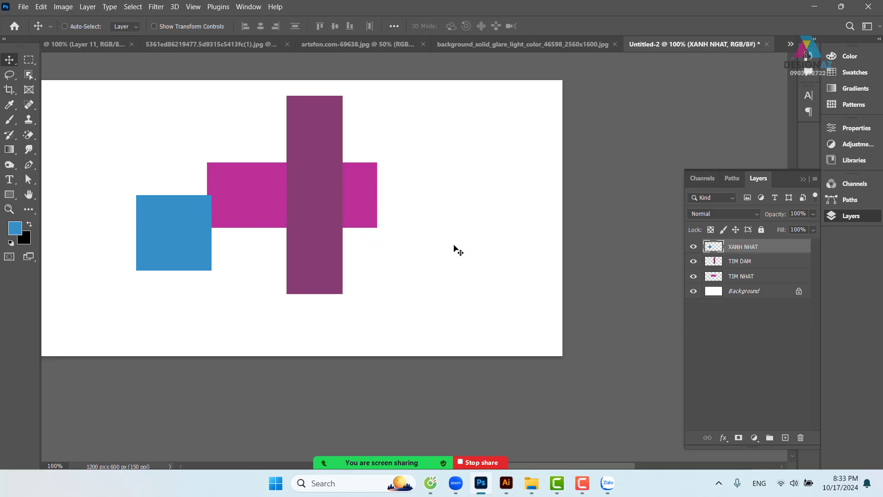
# Duplicate the blue XANH NHAT square as a smaller square on the other side of the cross at 50% opacity.
pyautogui.moveTo(311, 223); pyautogui.dragTo(367, 213)
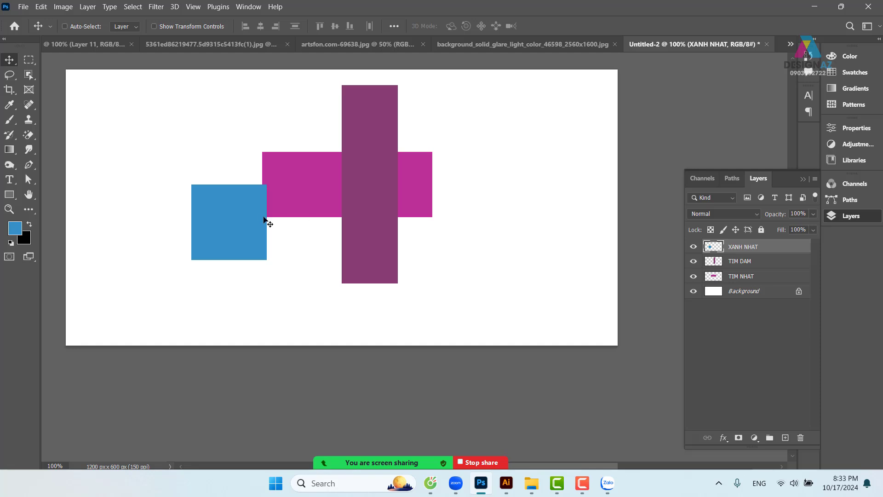
pyautogui.moveTo(233, 231); pyautogui.dragTo(492, 241)
pyautogui.rightClick(242, 220)
pyautogui.click(262, 224)
pyautogui.hotkey('ctrl', 't')
pyautogui.moveTo(518, 191); pyautogui.dragTo(295, 123)
pyautogui.press('Return')
pyautogui.press('5')
# Scale the second square copy, above the magenta bar, to about 41% and set its opacity to 30%.
pyautogui.hotkey('ctrl', 't')
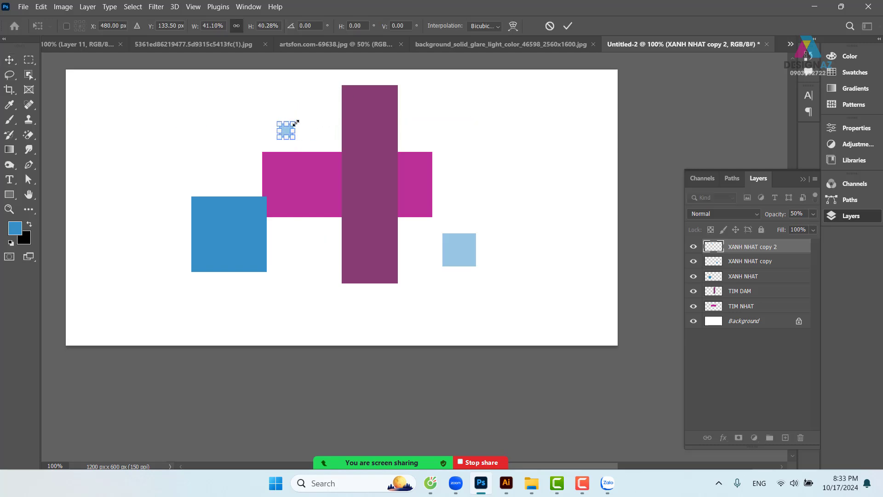
pyautogui.press('Return')
pyautogui.press('3')
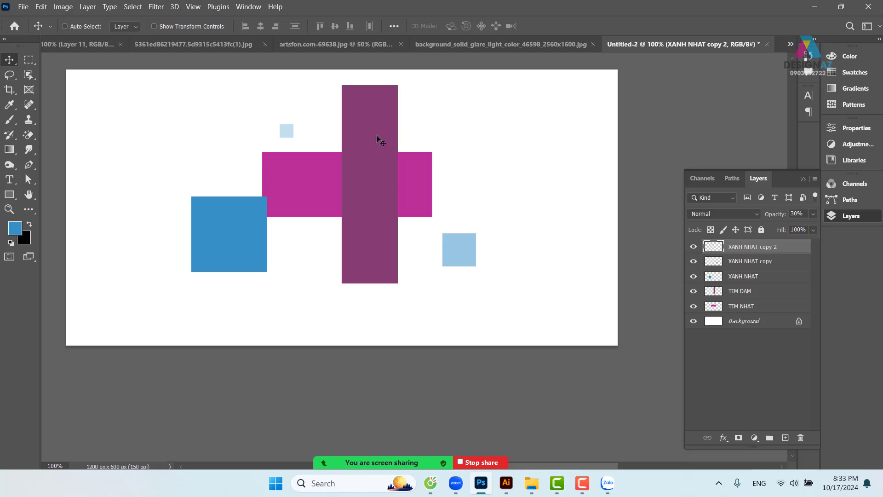
pyautogui.press('space')
pyautogui.moveTo(508, 204); pyautogui.dragTo(485, 210)
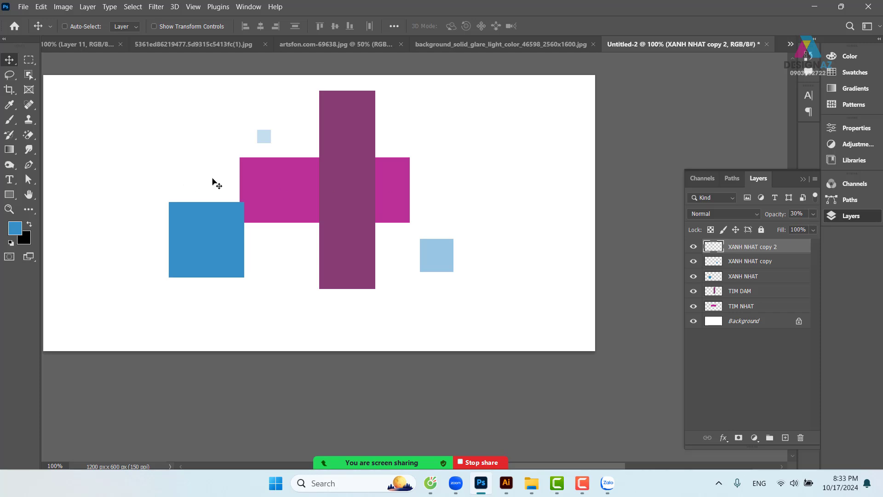
# Select the TIM DAM, TIM NHAT and XANH NHAT layers in turn from the canvas and shift each shape slightly.
pyautogui.rightClick(352, 165)
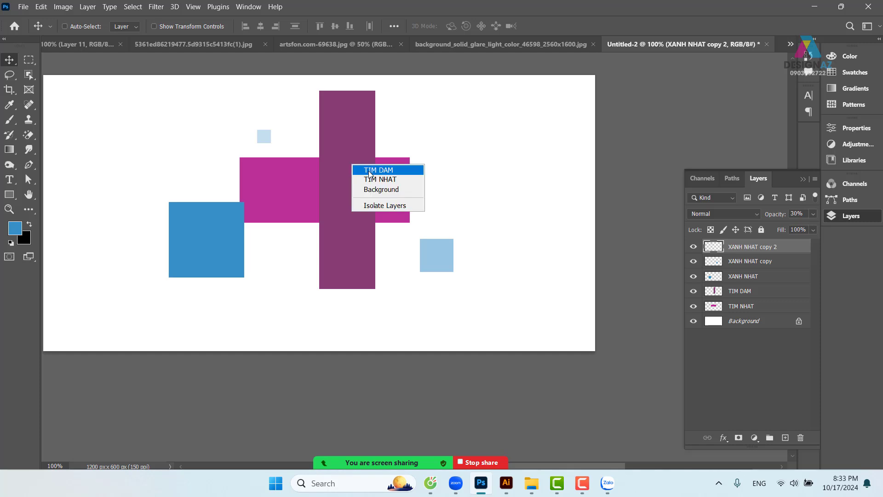
pyautogui.click(368, 167)
pyautogui.moveTo(320, 190); pyautogui.dragTo(332, 184)
pyautogui.rightClick(291, 180)
pyautogui.click(304, 185)
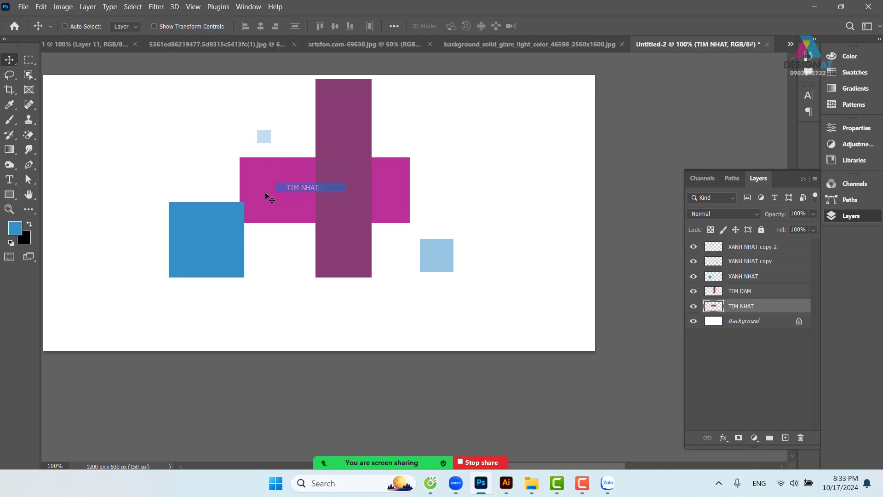
pyautogui.moveTo(265, 192); pyautogui.dragTo(259, 192)
pyautogui.rightClick(213, 224)
pyautogui.click(233, 230)
pyautogui.moveTo(239, 225); pyautogui.dragTo(222, 236)
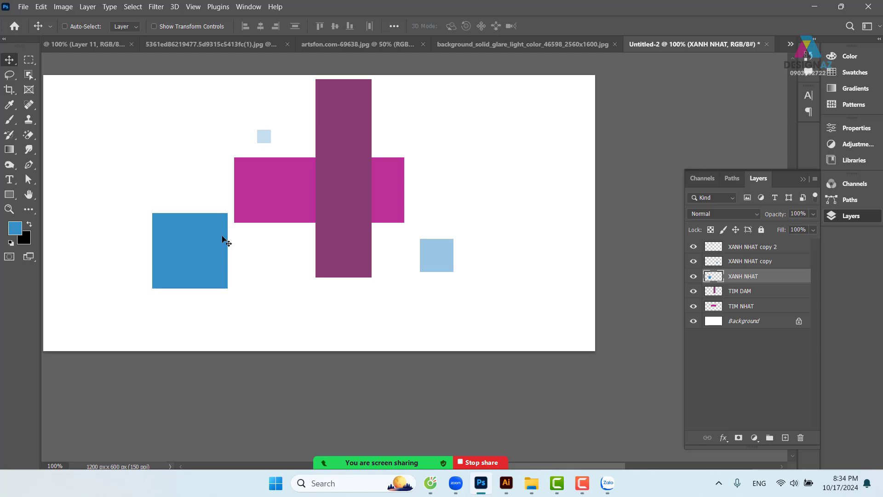
# Draw a tall rectangular marquee around the lower part of the cross and add a new layer above XANH NHAT.
pyautogui.click(30, 62)
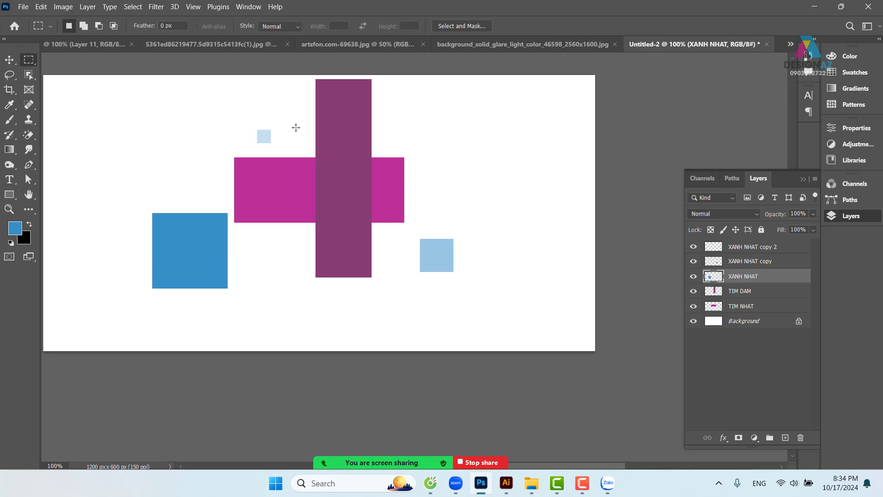
pyautogui.moveTo(286, 113); pyautogui.dragTo(399, 311)
pyautogui.click(785, 438)
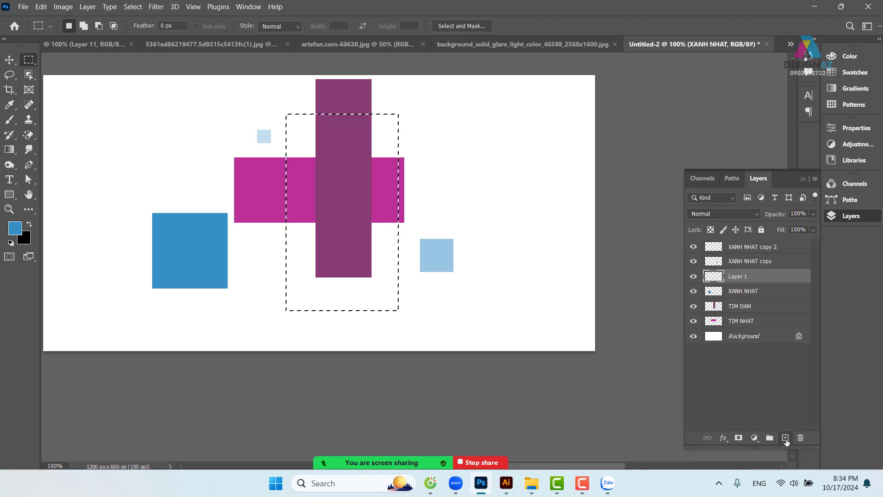
pyautogui.rightClick(377, 247)
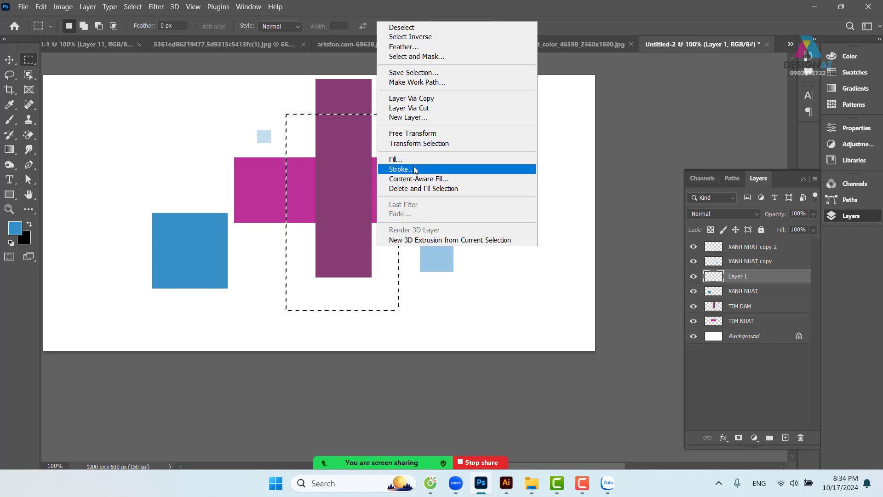
pyautogui.click(604, 98)
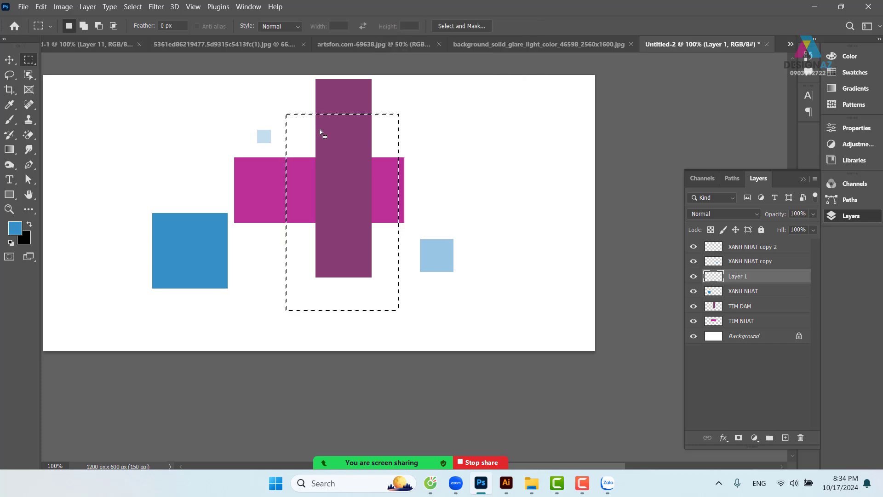
# Try to move the selected area on the empty new layer.
pyautogui.click(13, 60)
pyautogui.click(326, 190)
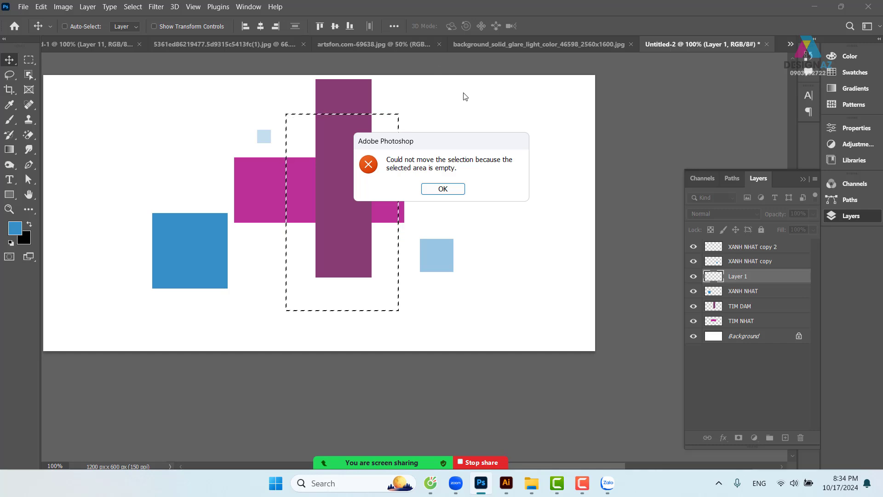
pyautogui.click(442, 189)
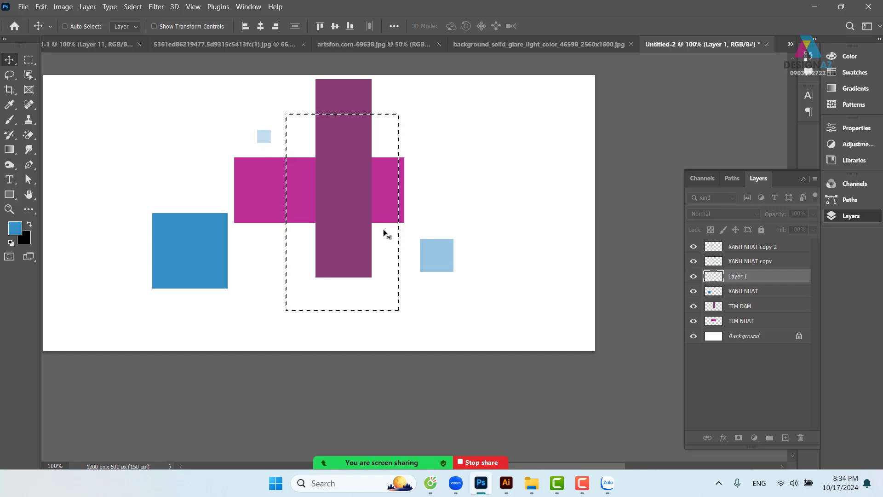
# Stroke the rectangular selection on the new layer with a 3 px centred line in pink #cf7cc0.
pyautogui.press('m')
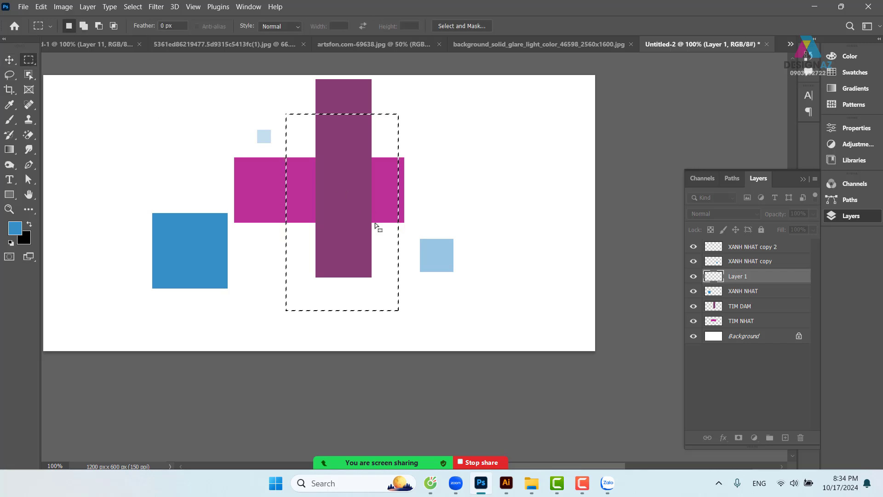
pyautogui.rightClick(384, 247)
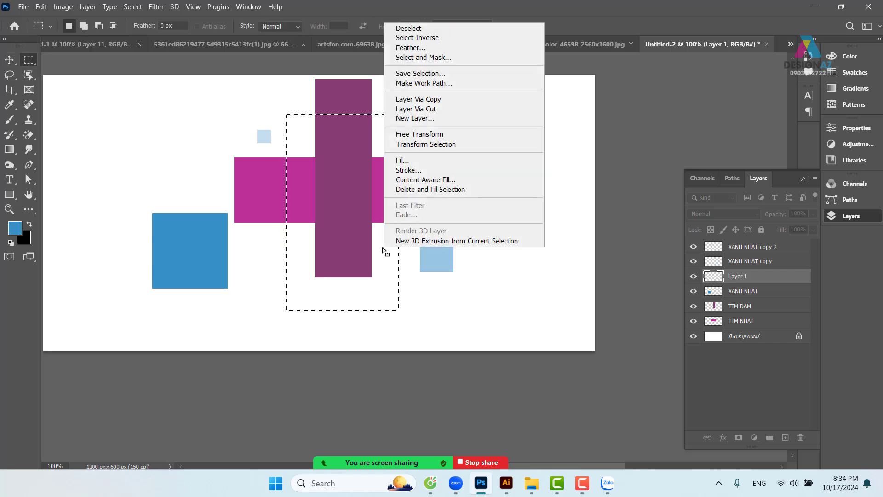
pyautogui.click(414, 170)
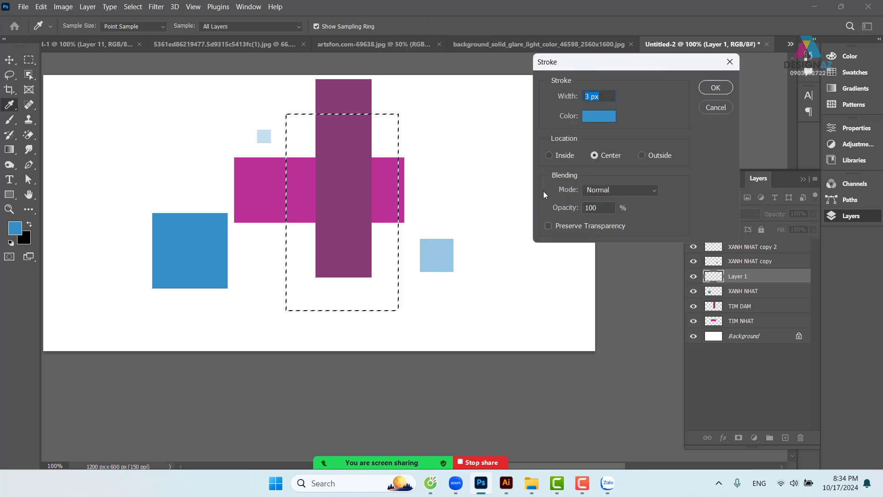
pyautogui.click(599, 117)
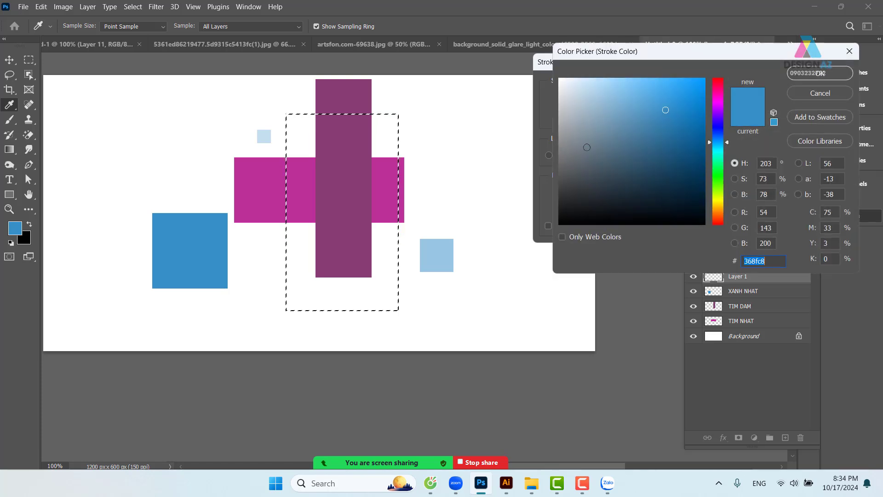
pyautogui.moveTo(656, 143); pyautogui.dragTo(645, 105)
pyautogui.moveTo(722, 138); pyautogui.dragTo(719, 98)
pyautogui.moveTo(626, 112); pyautogui.dragTo(617, 105)
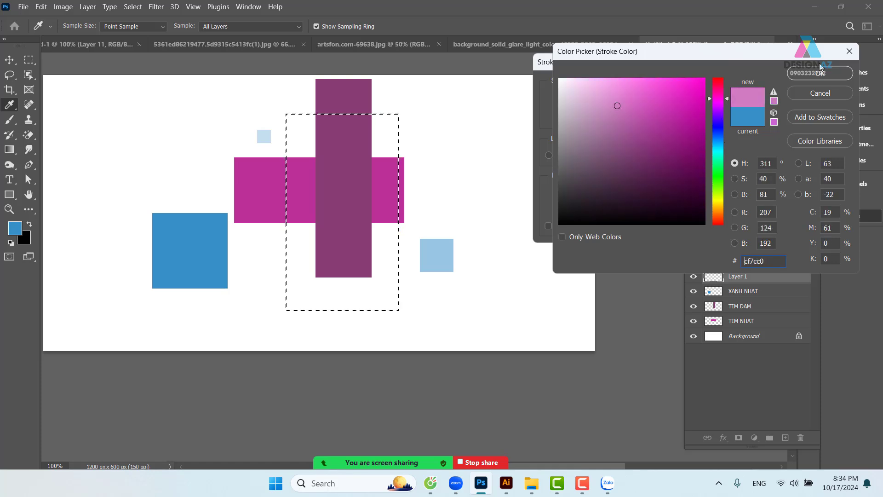
pyautogui.click(821, 71)
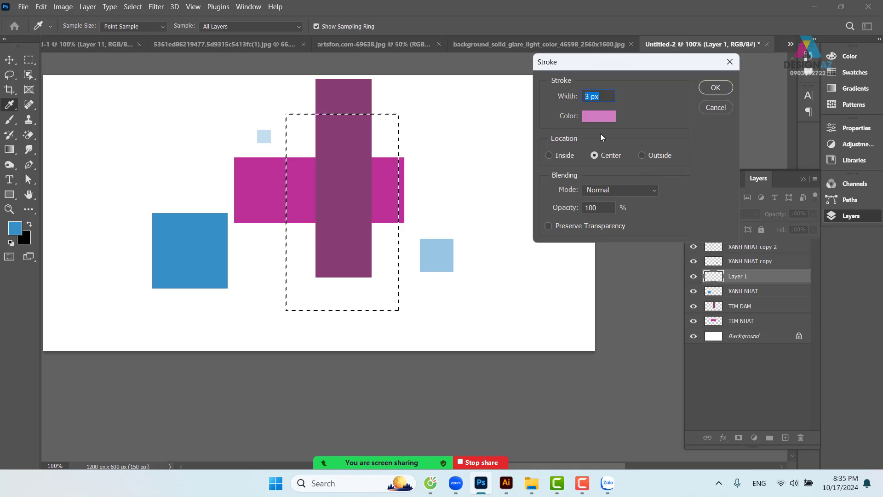
pyautogui.click(721, 88)
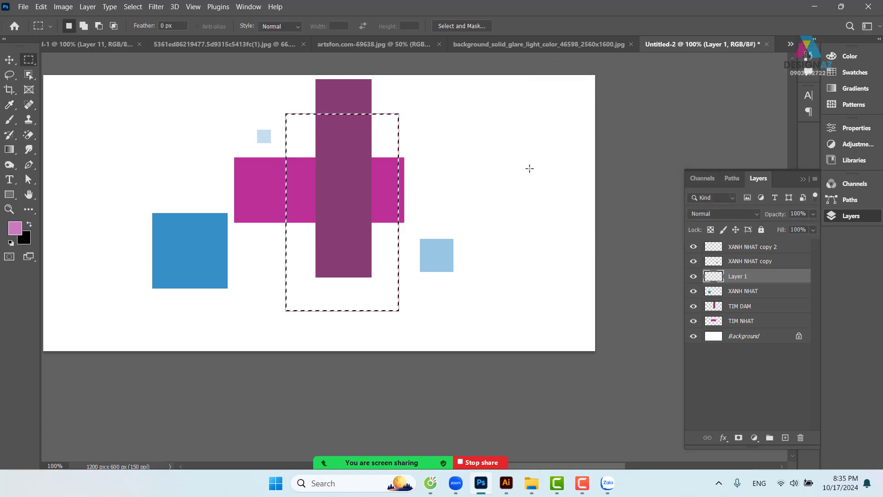
# Clear the selection and duplicate the pink frame into the empty area right of the cross.
pyautogui.hotkey('ctrl', 'd')
pyautogui.press('v')
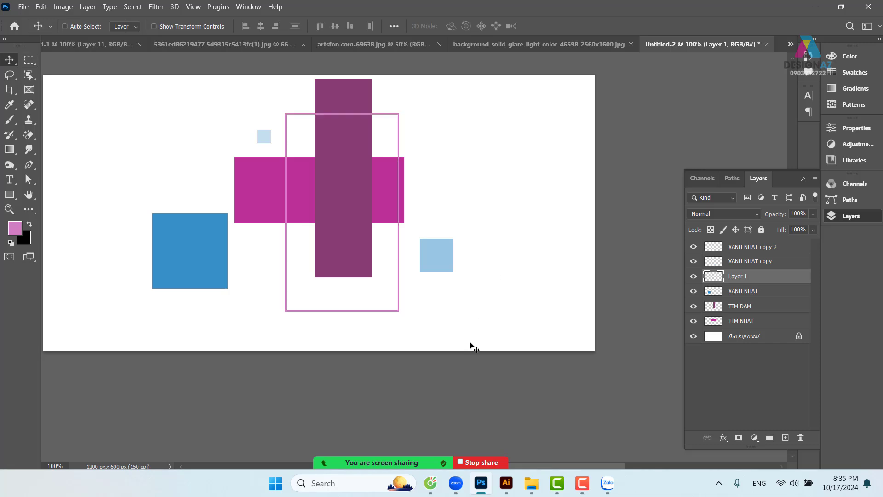
pyautogui.moveTo(408, 270); pyautogui.dragTo(543, 230)
# Scale the copied frame down and duplicate it so the second small frame overlaps the large blue square.
pyautogui.hotkey('ctrl', 't')
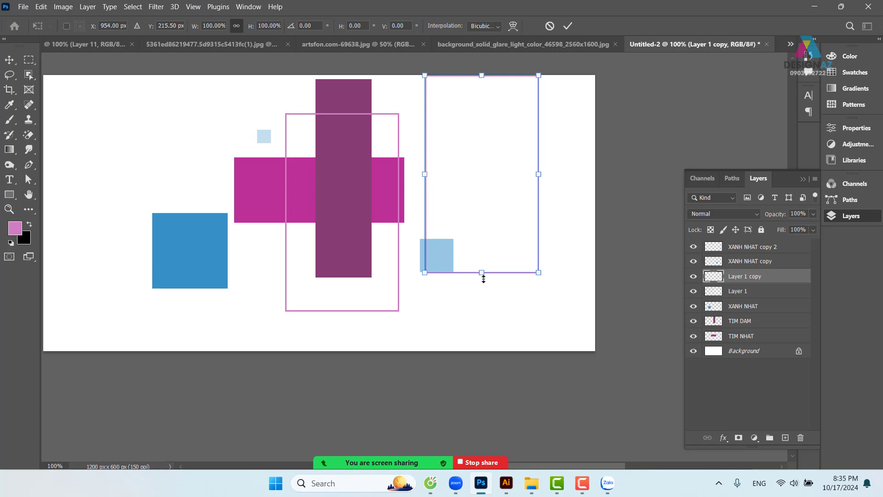
pyautogui.moveTo(484, 279); pyautogui.dragTo(151, 241)
pyautogui.press('Return')
pyautogui.moveTo(296, 285); pyautogui.dragTo(367, 290)
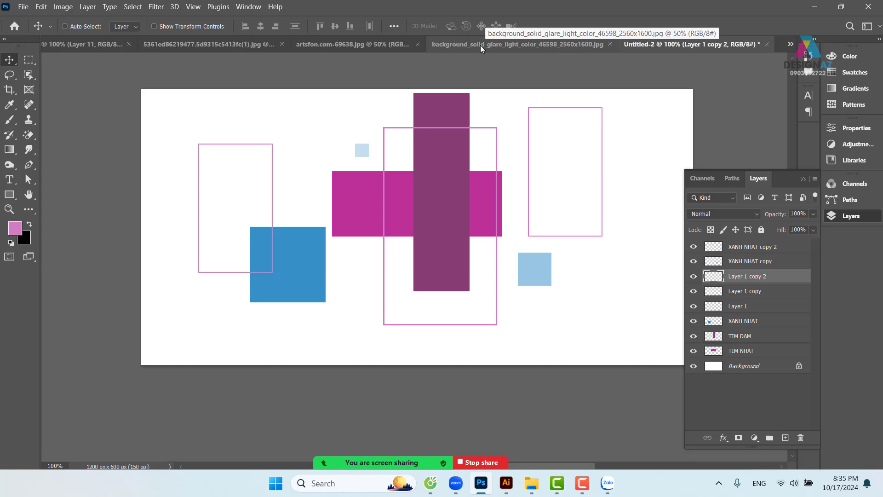
# Switch to the Untitled-1 perfume banner and lower the opacity of Layer 11 to 16%.
pyautogui.click(86, 45)
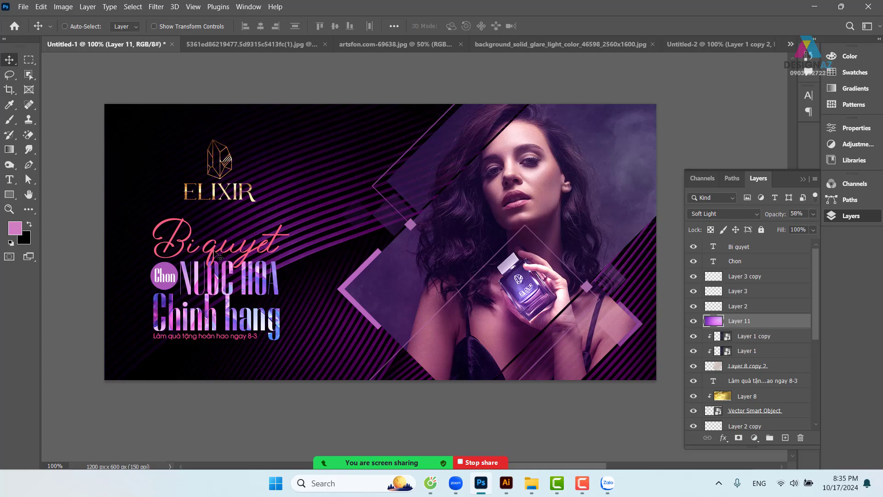
pyautogui.hotkey('ctrl', '+')
pyautogui.moveTo(224, 253); pyautogui.dragTo(507, 199)
pyautogui.rightClick(527, 213)
pyautogui.click(544, 220)
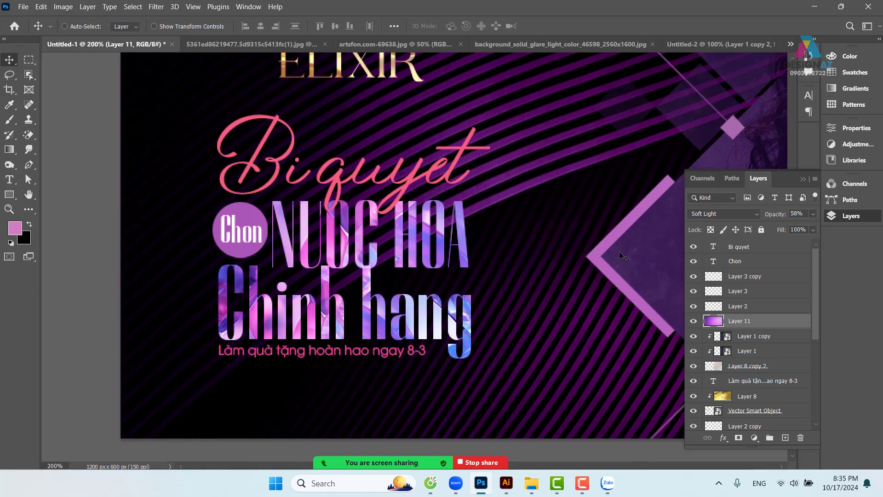
pyautogui.click(811, 215)
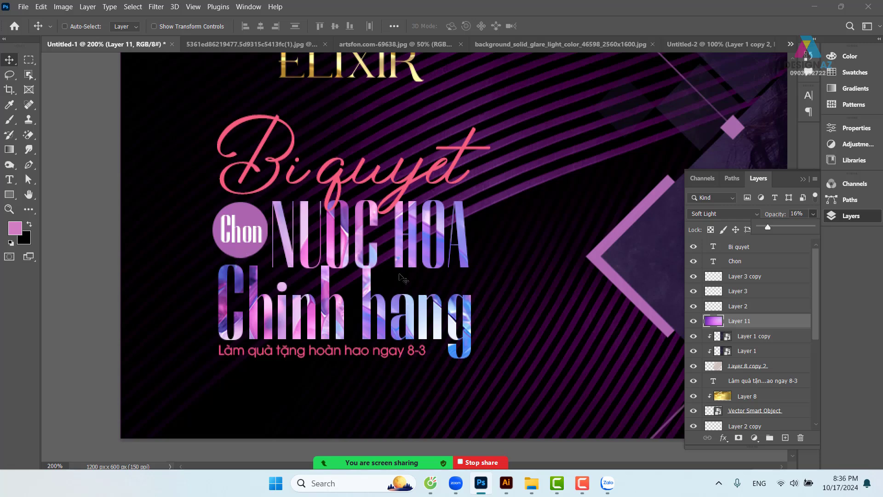
# Draw rectangular marquees in turn around the NUOC HOA line, the Chinh hang line and the tagline below them.
pyautogui.click(29, 60)
pyautogui.moveTo(220, 200); pyautogui.dragTo(468, 270)
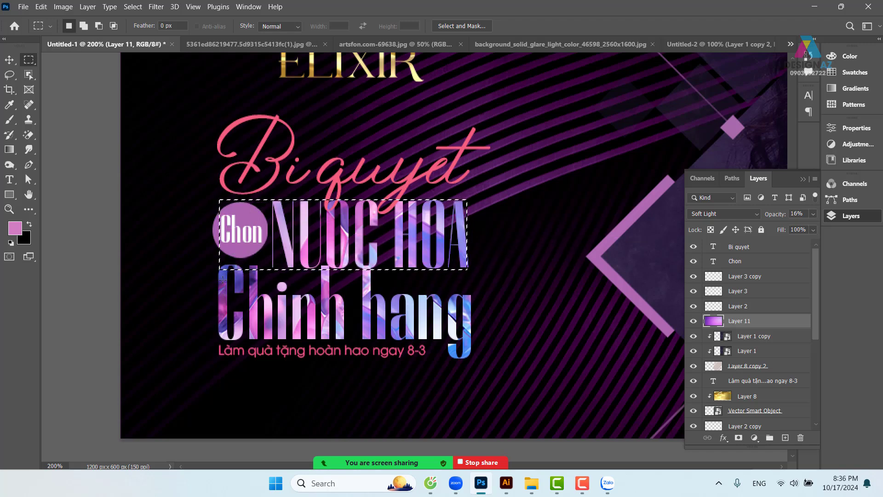
pyautogui.moveTo(217, 266); pyautogui.dragTo(471, 362)
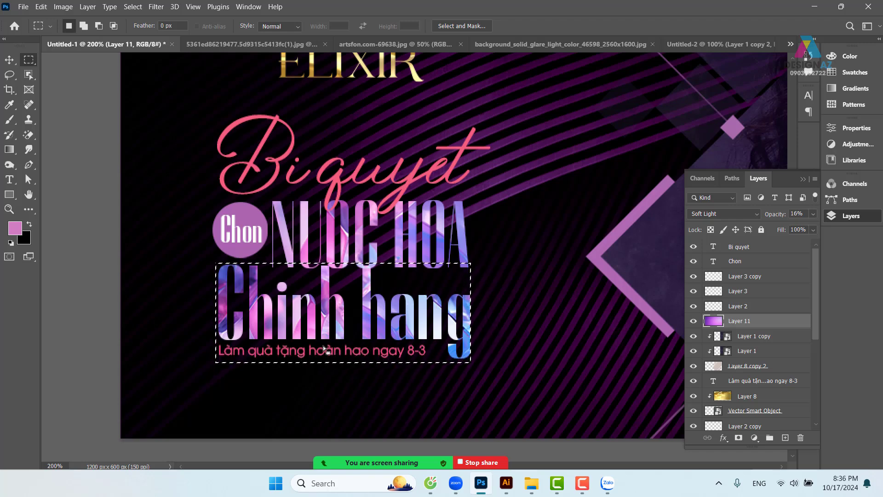
pyautogui.click(220, 350)
pyautogui.moveTo(216, 341); pyautogui.dragTo(456, 364)
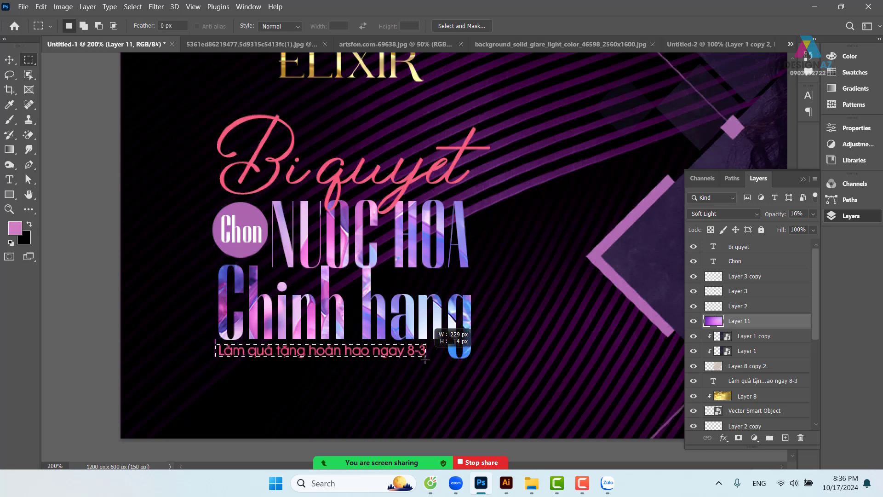
pyautogui.moveTo(380, 139); pyautogui.dragTo(372, 255)
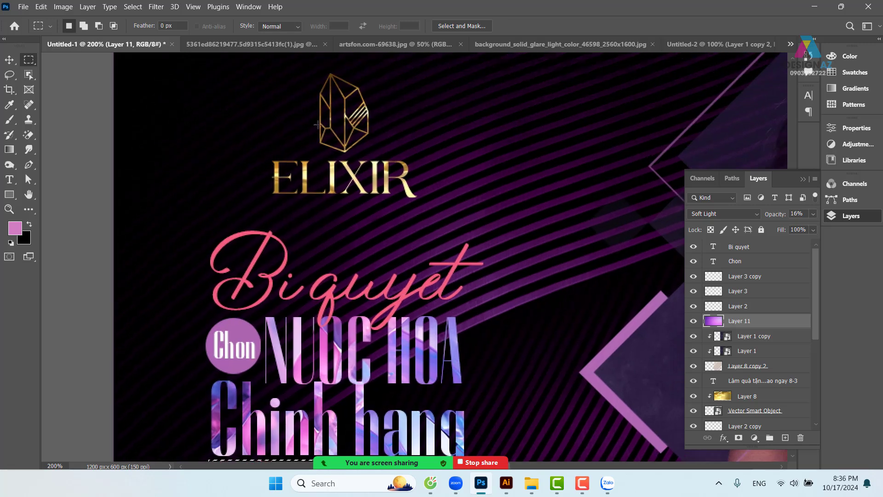
pyautogui.press('v')
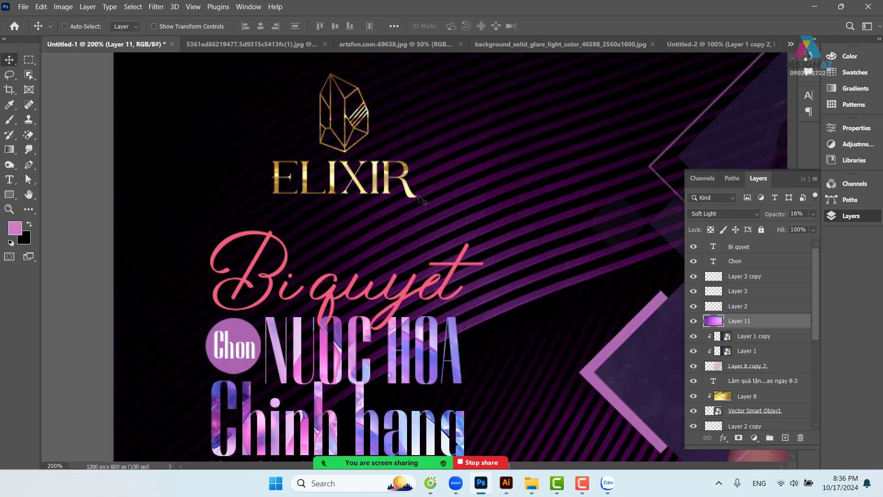
# Examine the banner's composition, from the logo and headline to the model, perfume bottle and diamond frames.
pyautogui.hotkey('ctrl', '-')
pyautogui.hotkey('ctrl', '-')
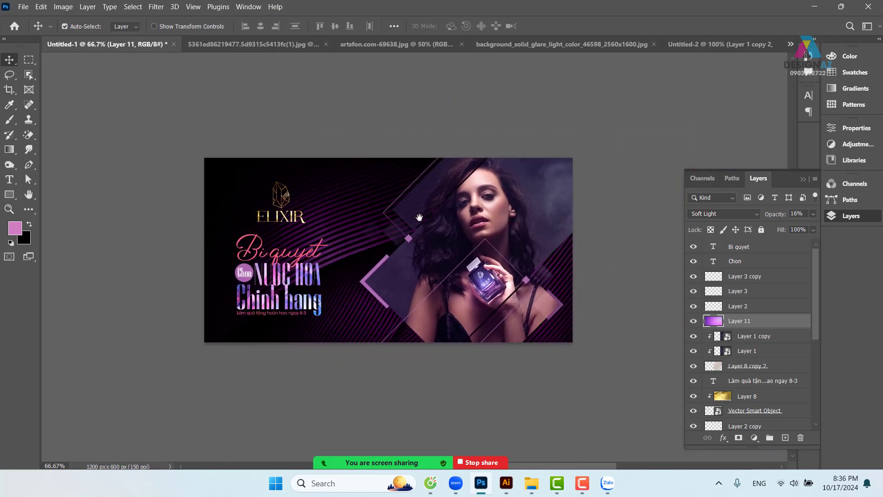
pyautogui.hotkey('ctrl', '+')
pyautogui.moveTo(532, 250); pyautogui.dragTo(479, 235)
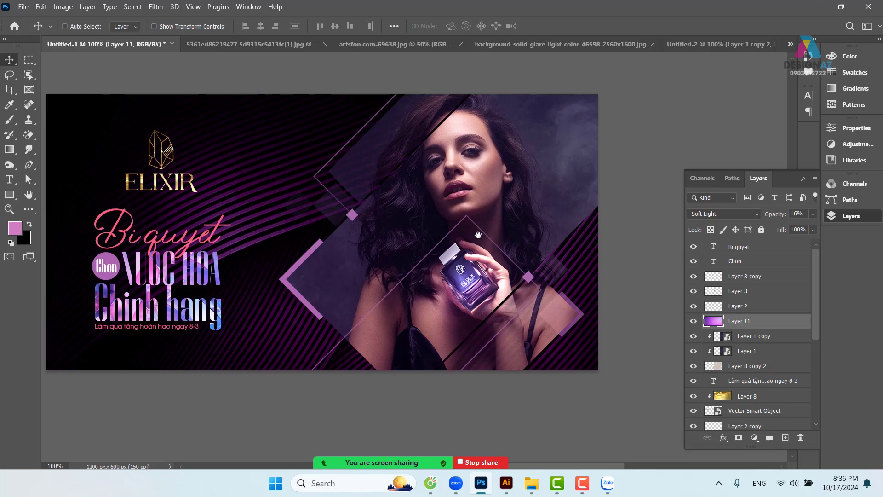
pyautogui.hotkey('ctrl', '+')
pyautogui.moveTo(300, 88); pyautogui.dragTo(305, 189)
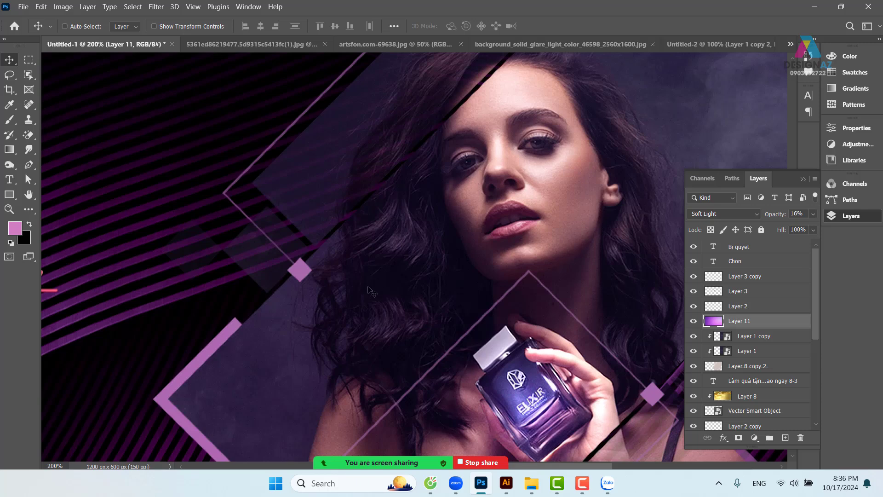
pyautogui.moveTo(495, 293); pyautogui.dragTo(464, 162)
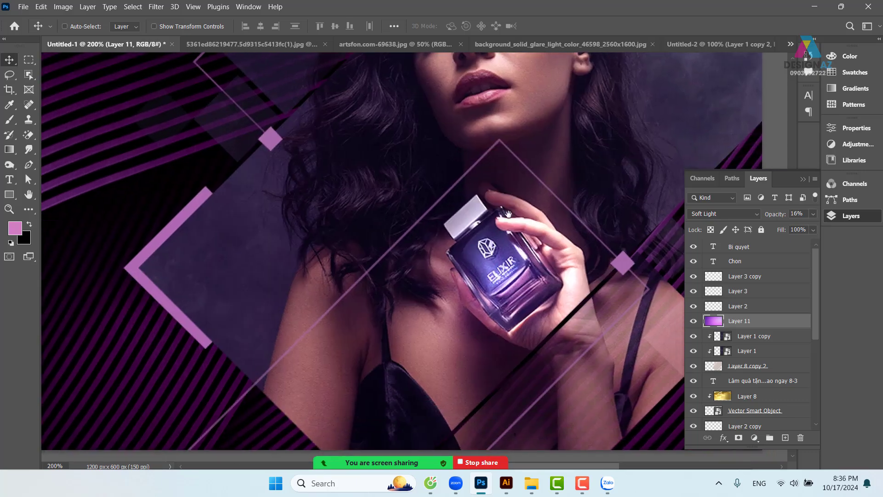
pyautogui.moveTo(569, 258); pyautogui.dragTo(459, 203)
pyautogui.moveTo(408, 245); pyautogui.dragTo(415, 275)
pyautogui.hotkey('ctrl', '-')
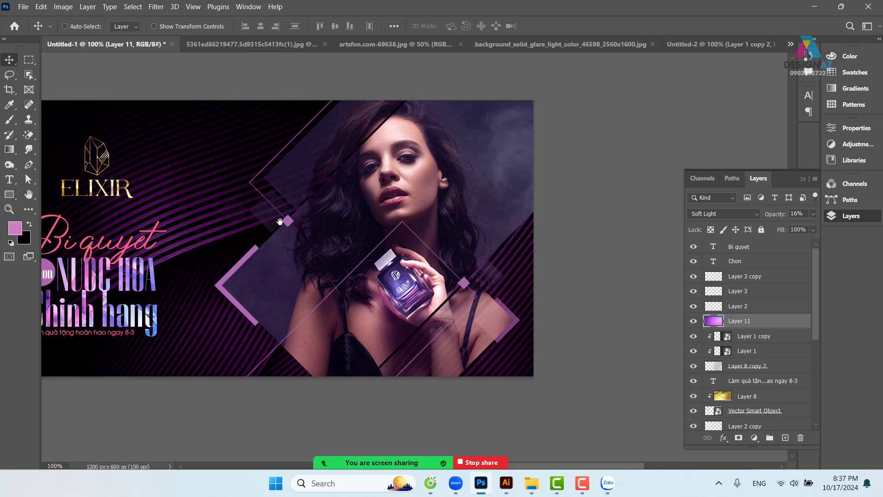
pyautogui.moveTo(218, 259); pyautogui.dragTo(342, 279)
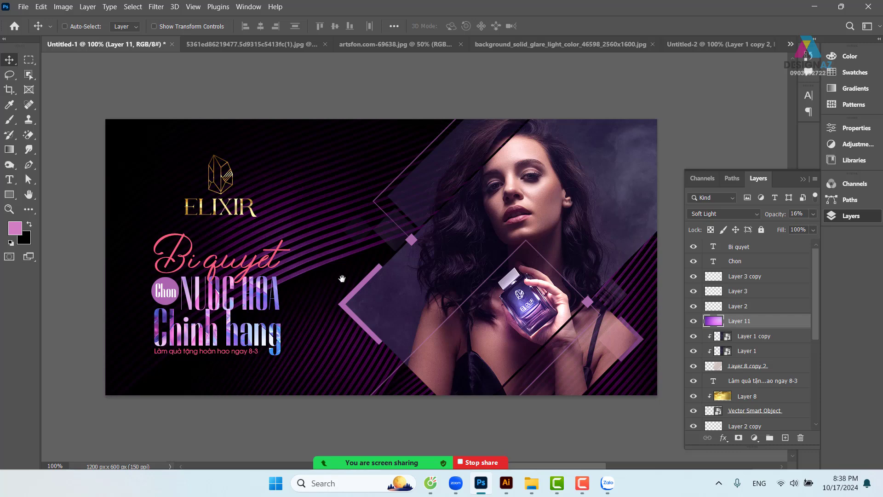
# Compare the practice shapes in Untitled-2 with the squares and frames in the Untitled-1 perfume banner.
pyautogui.click(701, 43)
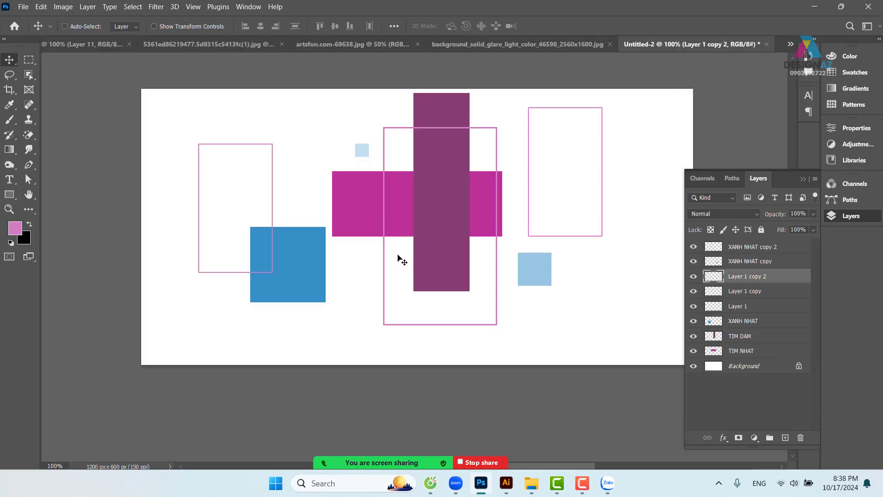
pyautogui.click(75, 42)
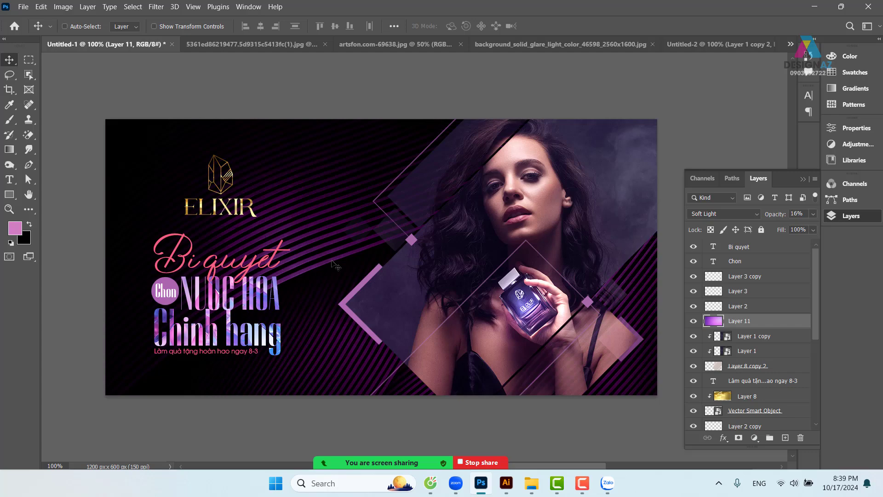
pyautogui.hotkey('ctrl', '+')
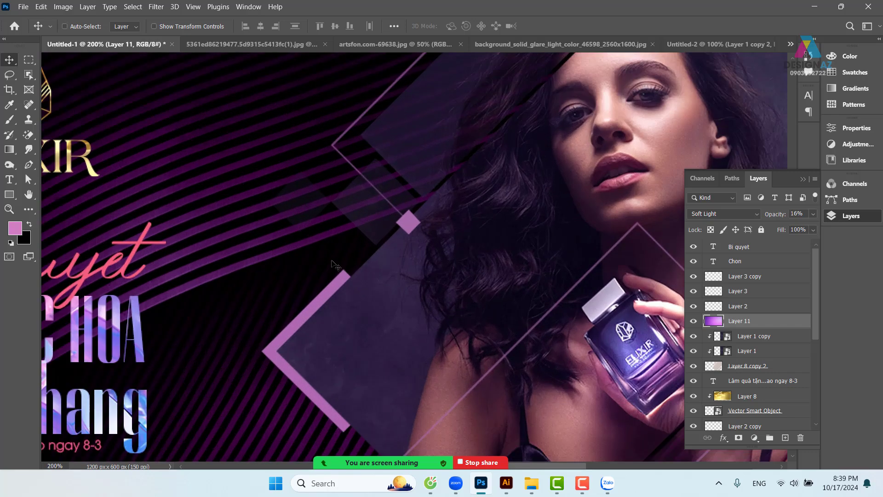
pyautogui.hotkey('ctrl', '-')
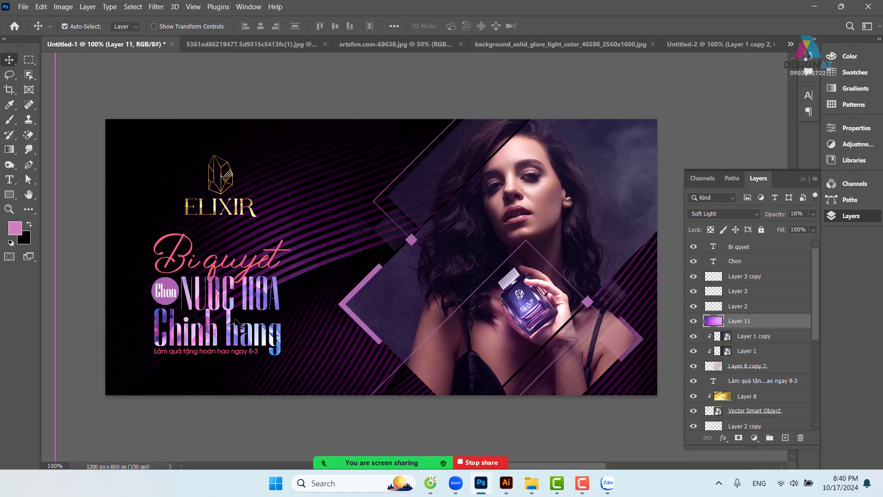
# Start saving the banner and choose the folder Tư liệu thiết kế dịch vụ khách hàng > Bài nước hoa on drive E.
pyautogui.hotkey('ctrl', 's')
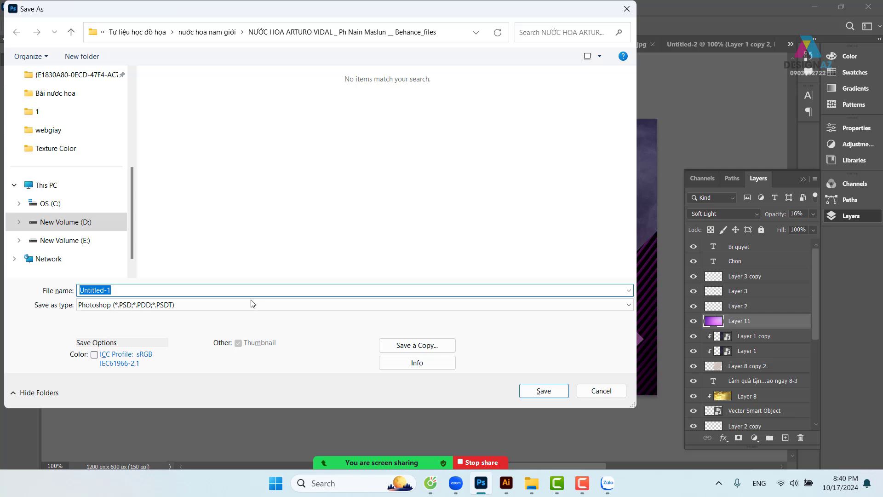
pyautogui.click(86, 242)
pyautogui.scroll(-5, 520, 253)
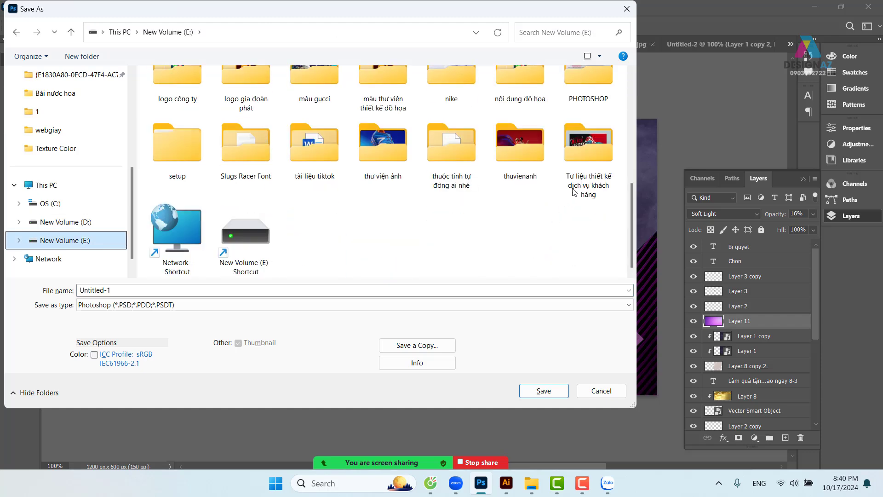
pyautogui.doubleClick(594, 156)
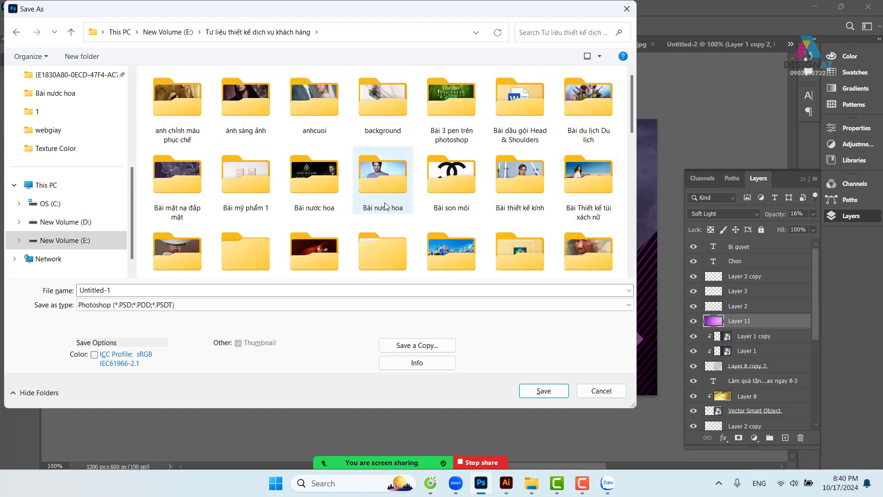
pyautogui.click(328, 184)
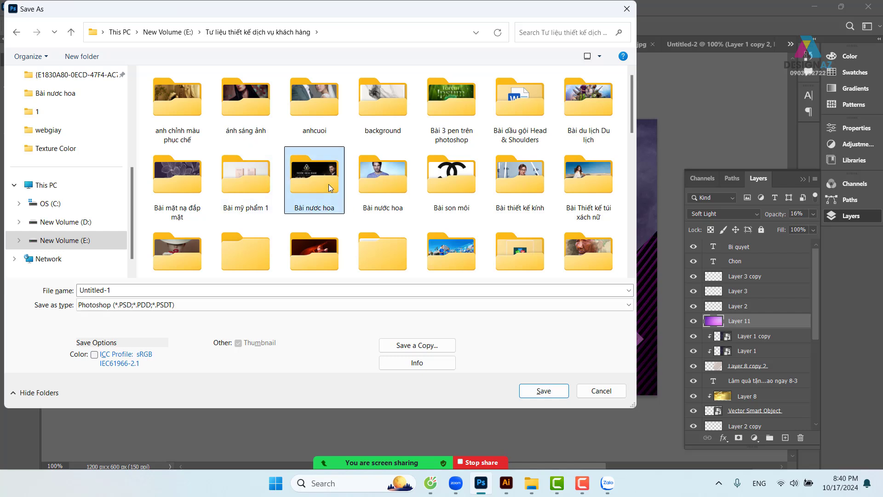
pyautogui.doubleClick(329, 184)
# Name the file BÀI THIET KẾ SAN PHAM ĐAU4 and save it in Photoshop format, accepting the format options.
pyautogui.click(150, 292)
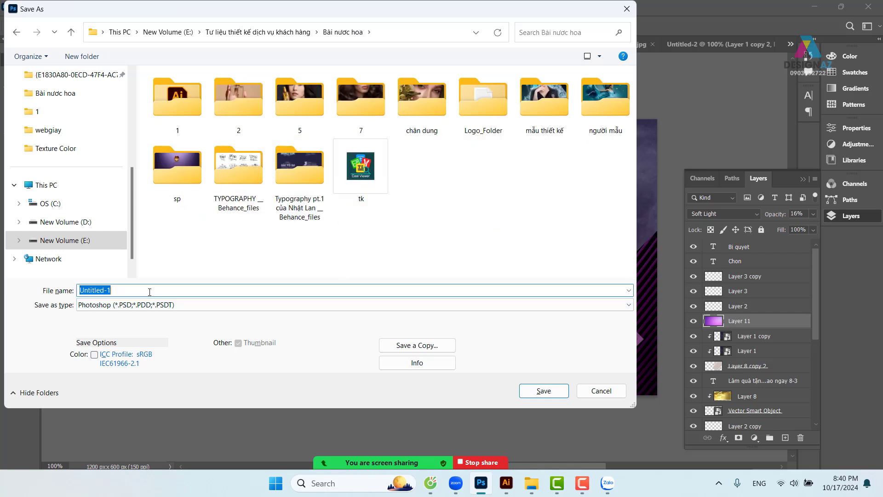
pyautogui.press('BackSpace')
pyautogui.write('BÀI THIET')
pyautogui.write('KẾ SAN ')
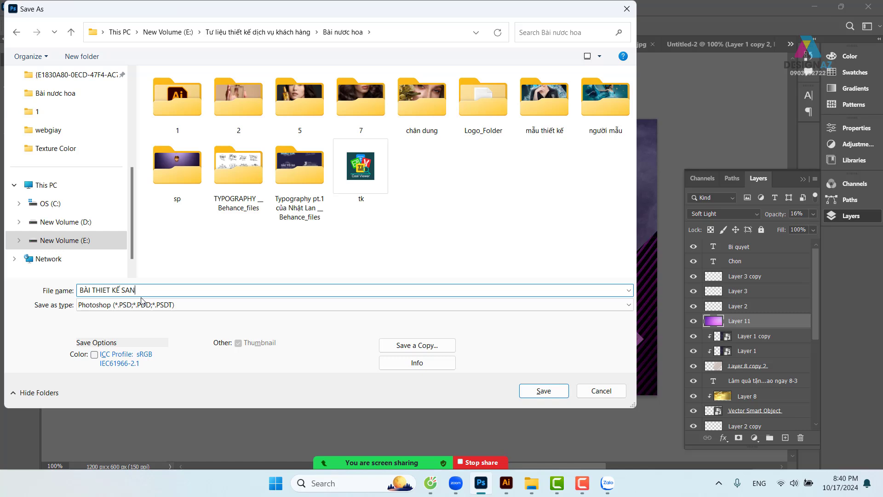
pyautogui.write('PHAM ')
pyautogui.write('ĐÂ')
pyautogui.press('BackSpace')
pyautogui.write('U')
pyautogui.write('AU4')
pyautogui.click(545, 392)
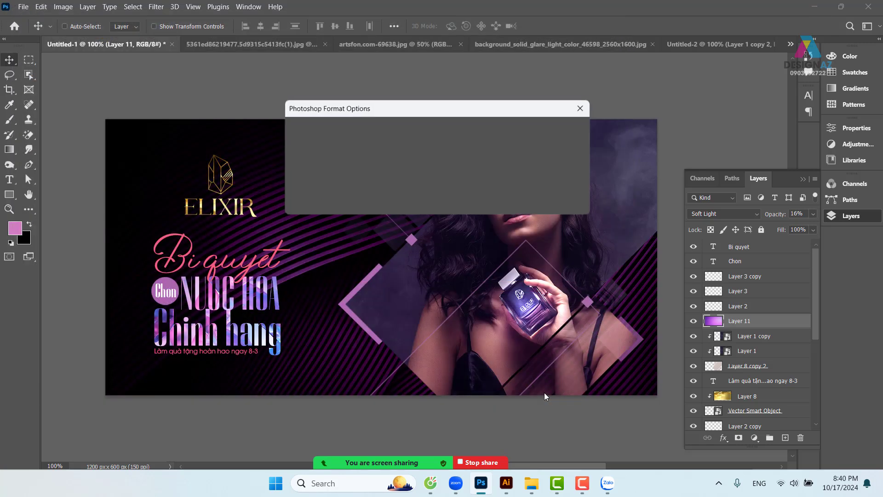
pyautogui.click(562, 131)
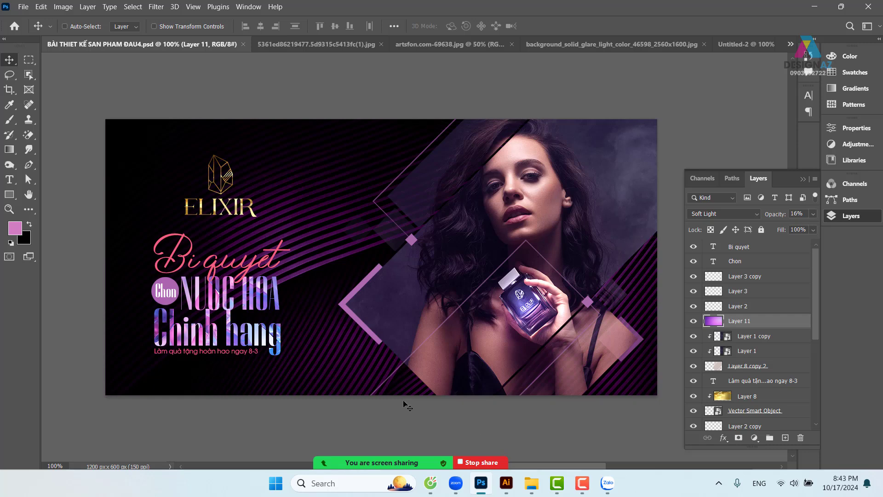
# Stop the Zoom screen share and end the meeting.
pyautogui.moveTo(405, 461)
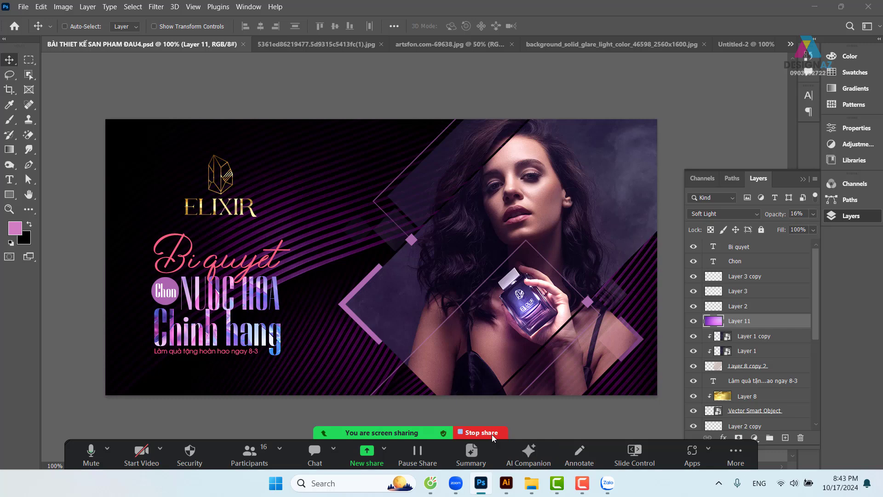
pyautogui.click(494, 434)
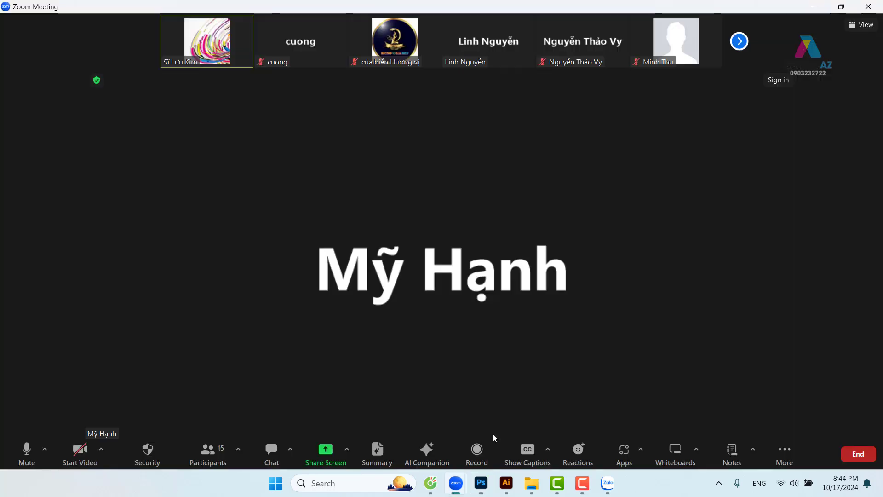
pyautogui.click(866, 7)
pyautogui.click(842, 33)
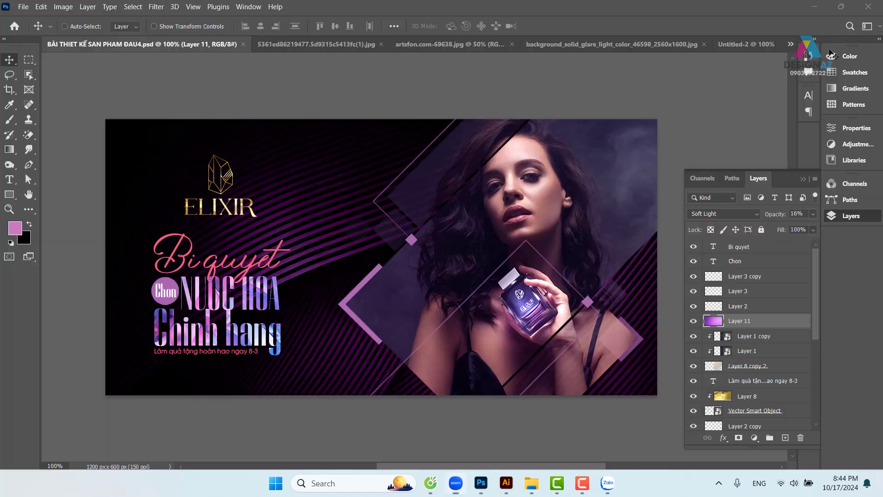
# Switch to Zalo to view the class group chat.
pyautogui.click(607, 484)
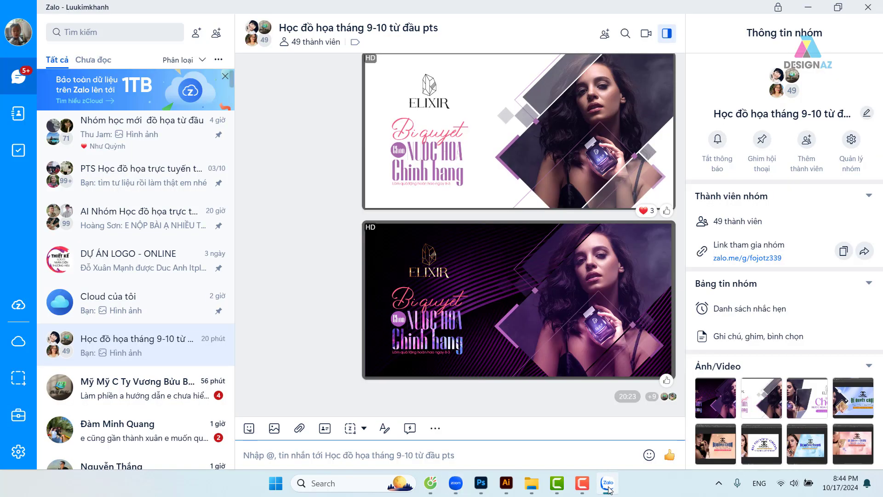